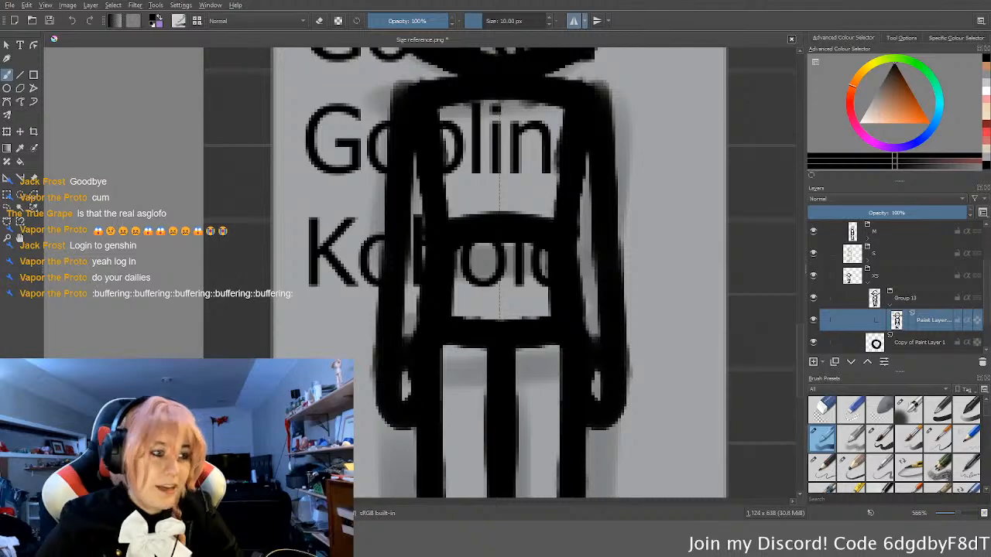
Step: Examine the goblin sketch in the smallest column and compare it with the figures in the other size columns
{"action": "scroll", "coordinate": [567, 267], "scroll_direction": "down", "scroll_amount": 3}
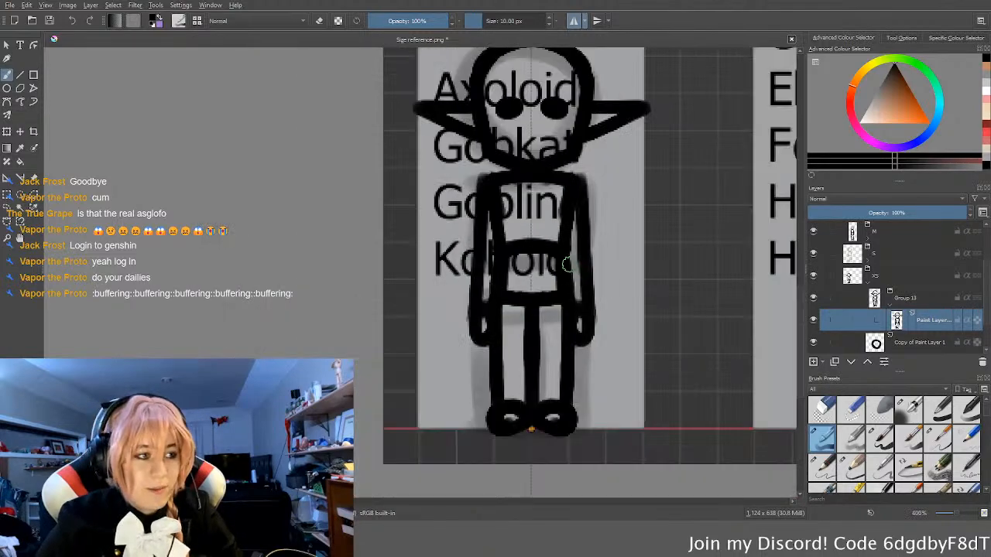
{"action": "scroll", "coordinate": [568, 265], "scroll_direction": "down", "scroll_amount": 1}
{"action": "mouse_move", "coordinate": [569, 253]}
{"action": "middle_mouse_down"}
{"action": "mouse_move", "coordinate": [436, 282]}
{"action": "mouse_move", "coordinate": [508, 277]}
{"action": "middle_mouse_up"}
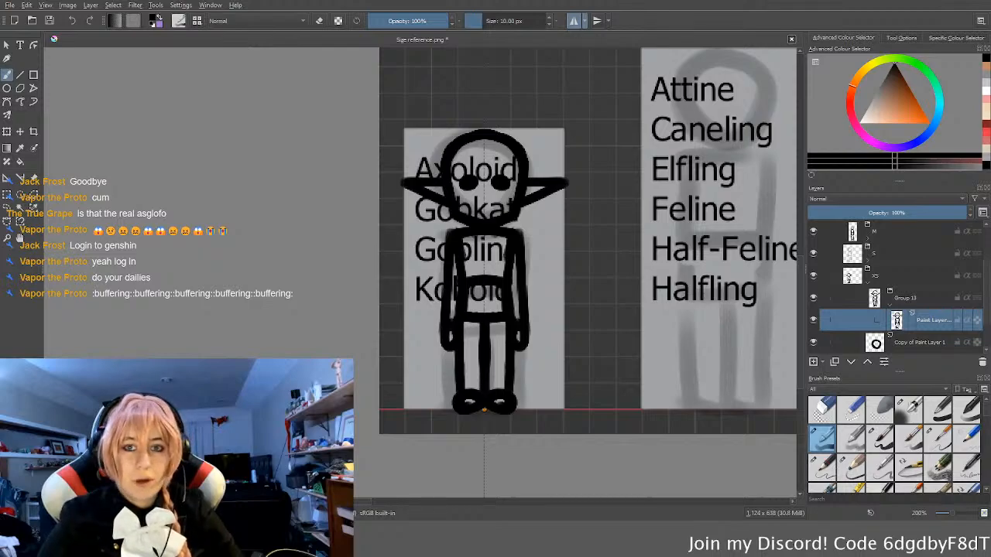
{"action": "middle_click_drag", "start_coordinate": [525, 317], "coordinate": [465, 319]}
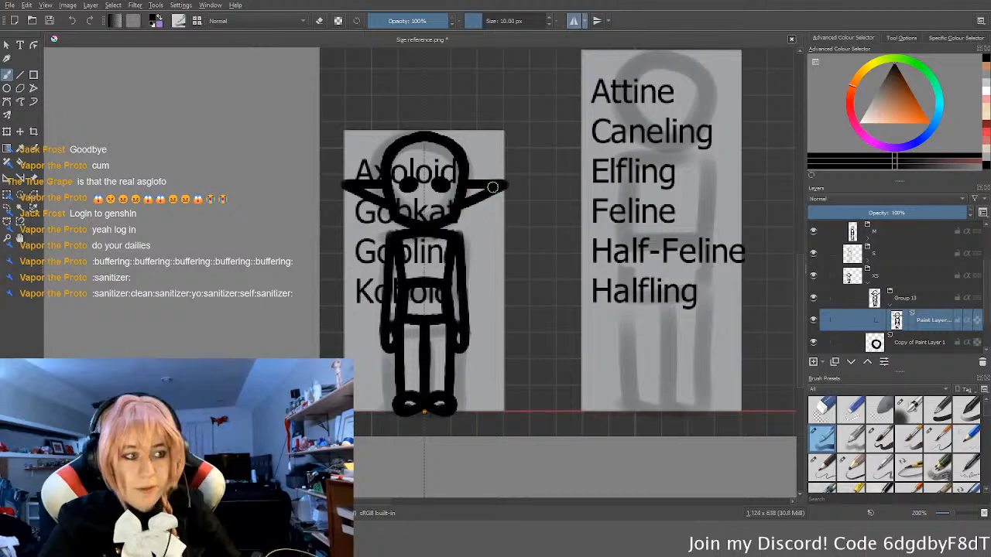
{"action": "scroll", "coordinate": [457, 192], "scroll_direction": "down", "scroll_amount": 1}
{"action": "scroll", "coordinate": [453, 197], "scroll_direction": "down", "scroll_amount": 1}
{"action": "middle_click_drag", "start_coordinate": [454, 196], "coordinate": [446, 207]}
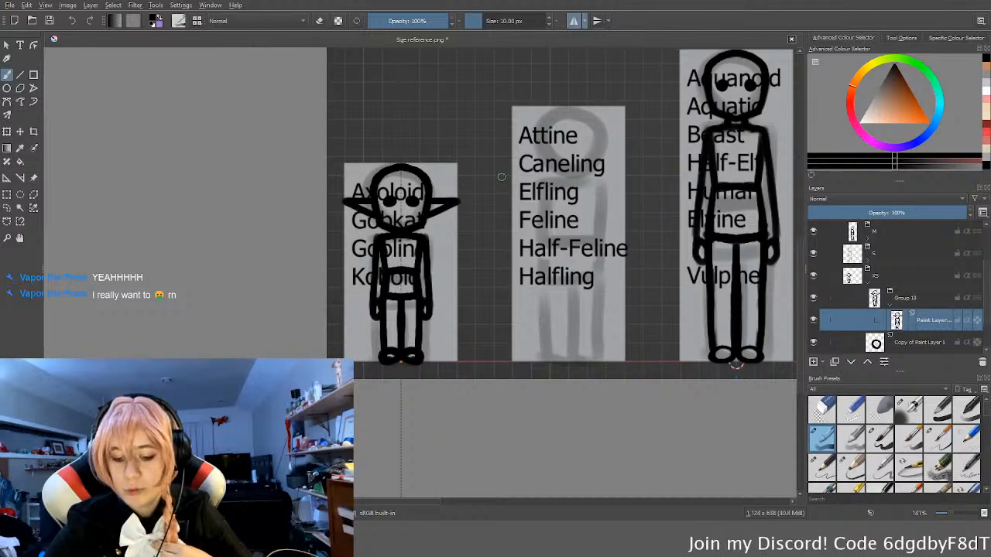
{"action": "scroll", "coordinate": [569, 211], "scroll_direction": "down", "scroll_amount": 2}
{"action": "middle_click_drag", "start_coordinate": [576, 243], "coordinate": [409, 313]}
{"action": "scroll", "coordinate": [399, 294], "scroll_direction": "up", "scroll_amount": 1}
{"action": "scroll", "coordinate": [409, 311], "scroll_direction": "up", "scroll_amount": 1}
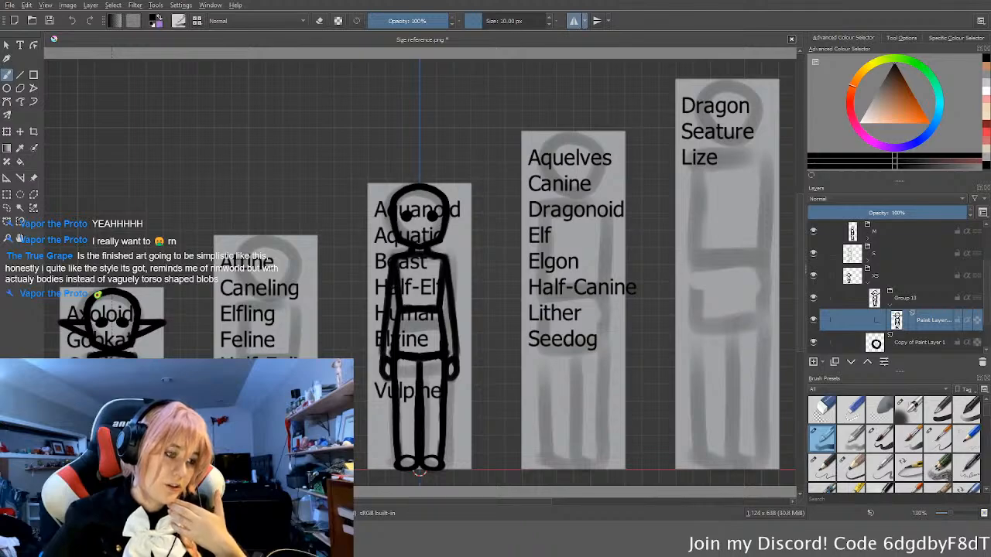
Step: Switch to Blender and inspect the character model from several angles in perspective and orthographic view
{"action": "key", "text": "alt+Tab"}
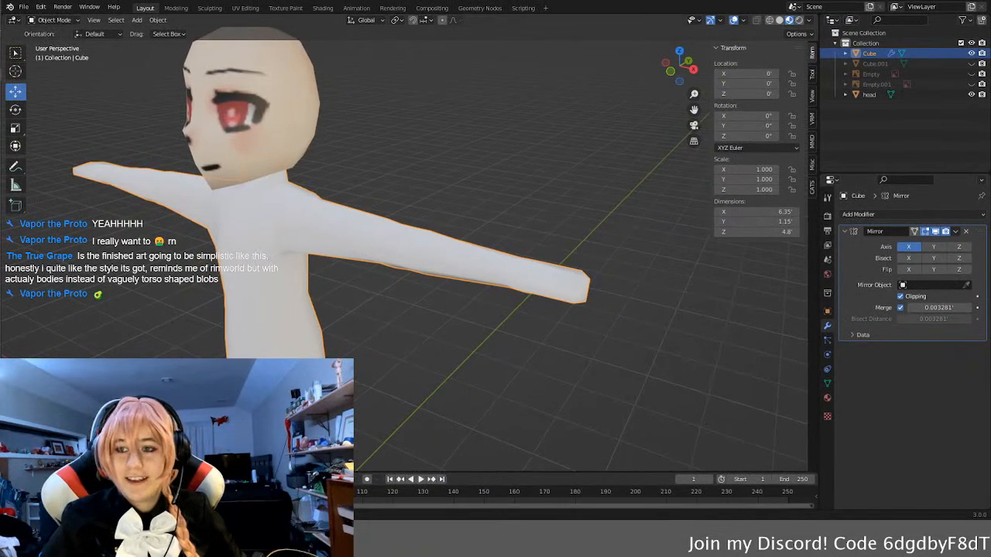
{"action": "scroll", "coordinate": [464, 302], "scroll_direction": "down", "scroll_amount": 6}
{"action": "middle_click_drag", "start_coordinate": [464, 301], "coordinate": [339, 324]}
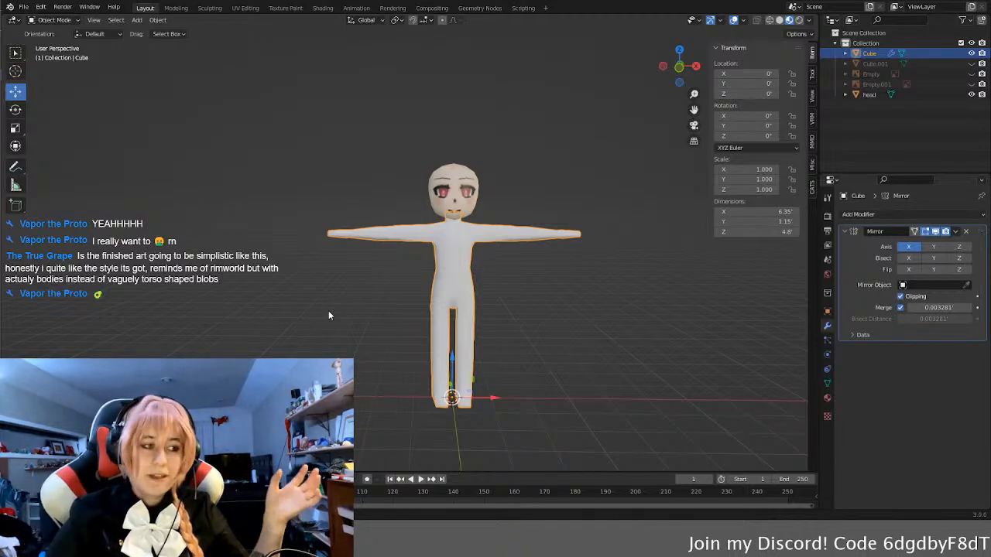
{"action": "middle_click_drag", "start_coordinate": [453, 259], "coordinate": [398, 258]}
{"action": "scroll", "coordinate": [487, 204], "scroll_direction": "up", "scroll_amount": 4}
{"action": "middle_click_drag", "start_coordinate": [546, 198], "coordinate": [402, 228], "text": "shift"}
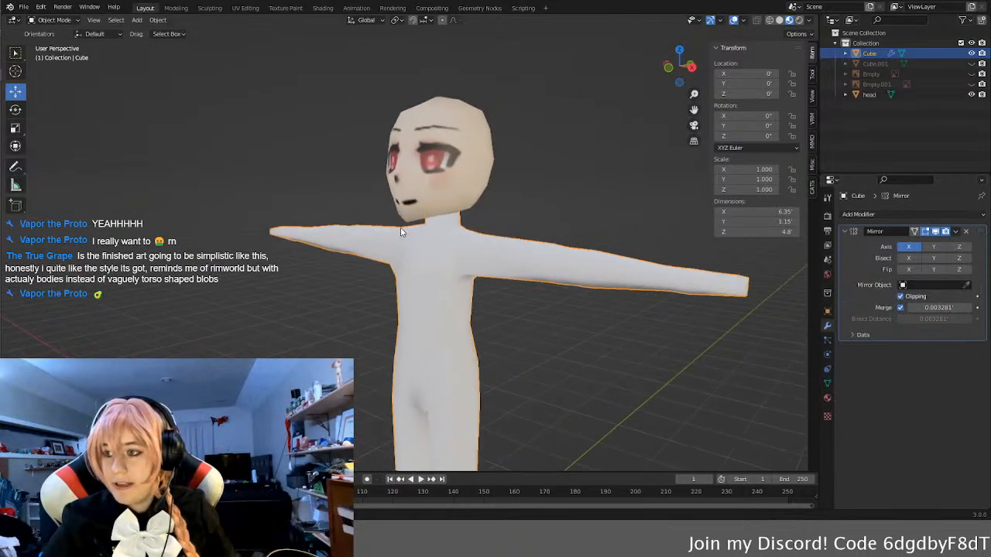
{"action": "key", "text": "KP_5"}
{"action": "middle_click_drag", "start_coordinate": [480, 223], "coordinate": [475, 331]}
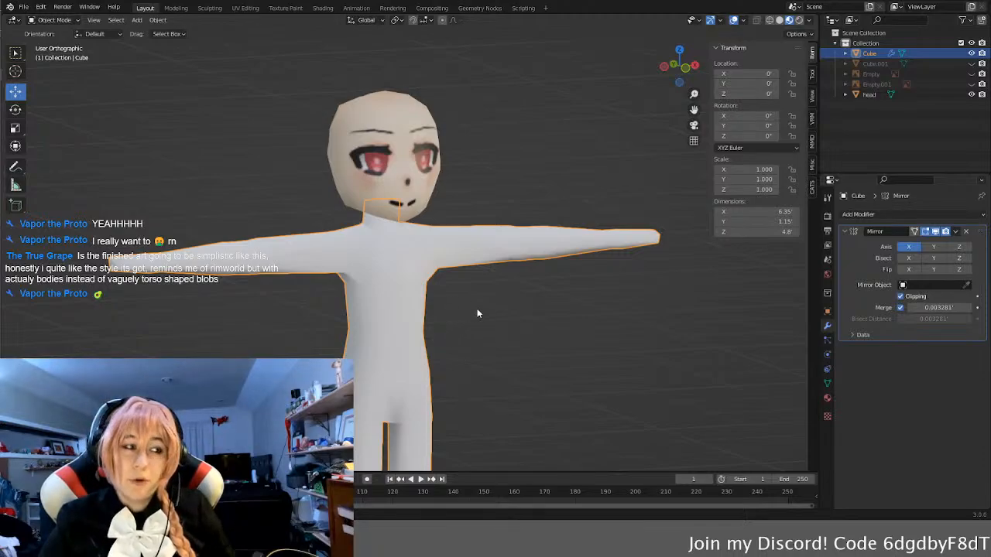
{"action": "middle_click_drag", "start_coordinate": [569, 351], "coordinate": [457, 346]}
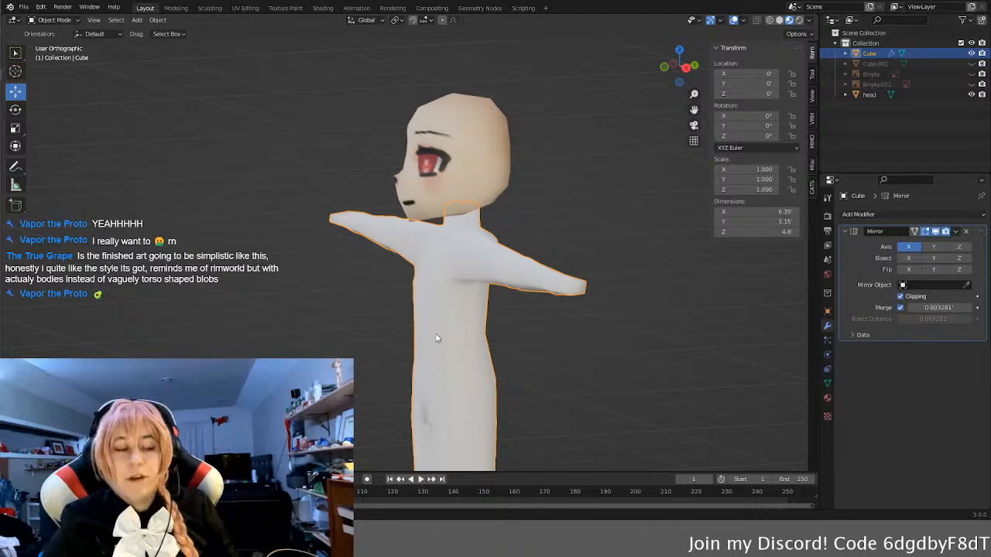
{"action": "middle_click_drag", "start_coordinate": [419, 345], "coordinate": [516, 348]}
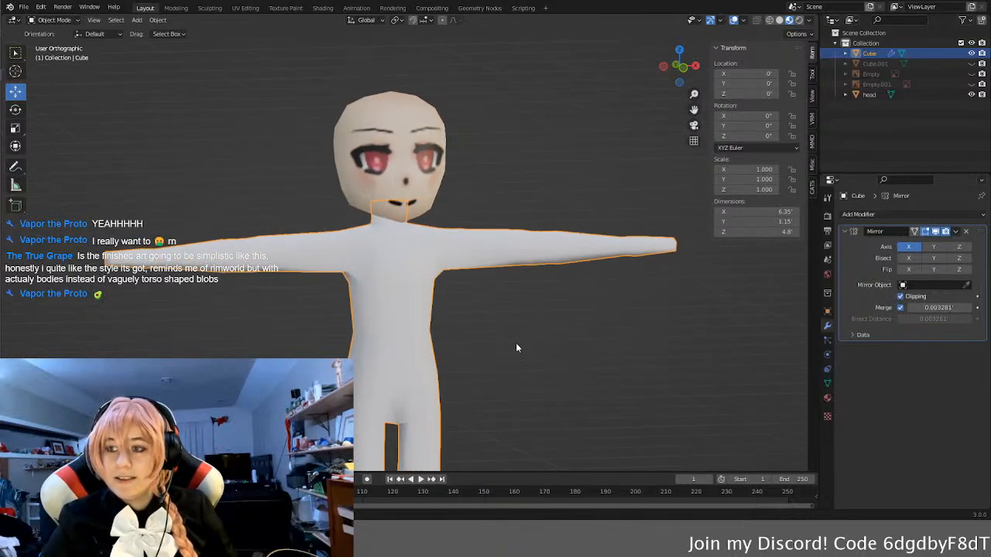
{"action": "scroll", "coordinate": [515, 348], "scroll_direction": "down", "scroll_amount": 1}
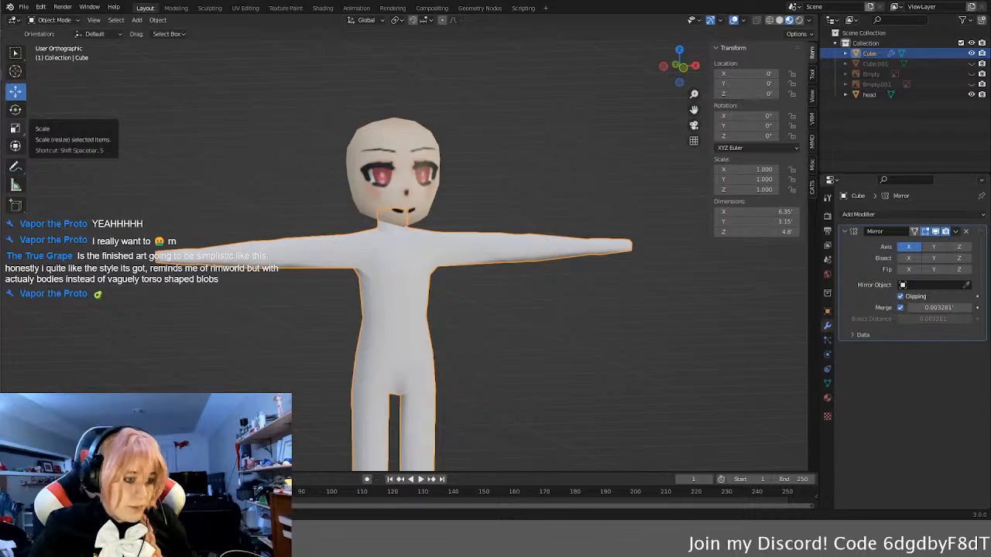
Step: Switch back to Krita, collapse the goblin sketch's layer group, and rename it goblin
{"action": "key", "text": "alt+Tab"}
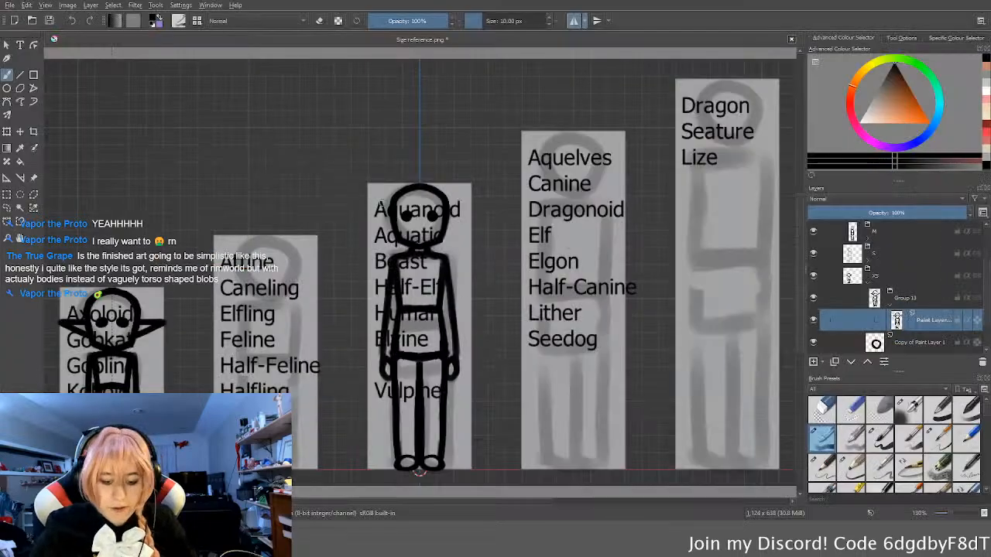
{"action": "middle_click_drag", "start_coordinate": [390, 209], "coordinate": [414, 210]}
{"action": "scroll", "coordinate": [429, 232], "scroll_direction": "down", "scroll_amount": 1}
{"action": "middle_click_drag", "start_coordinate": [451, 242], "coordinate": [428, 241]}
{"action": "left_click", "coordinate": [889, 295]}
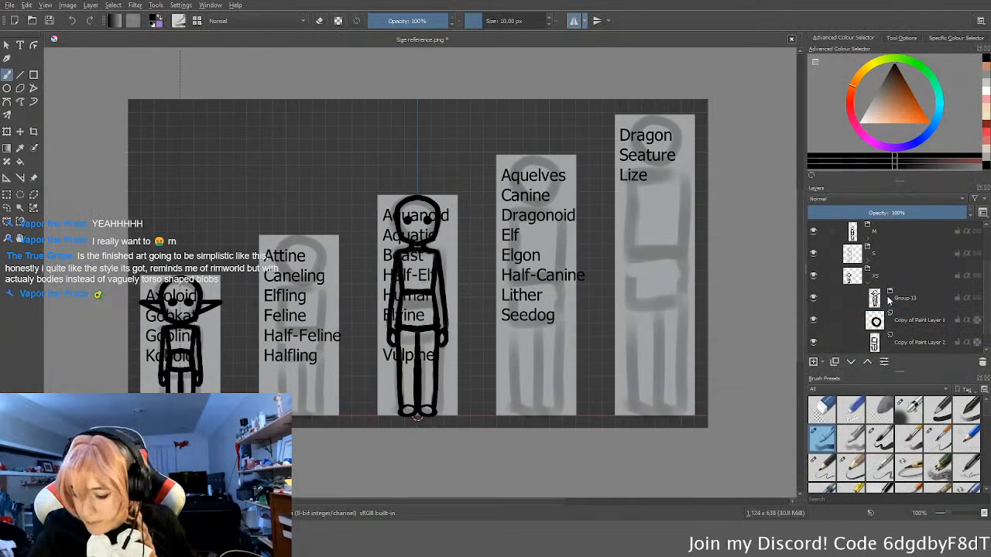
{"action": "double_click", "coordinate": [922, 297]}
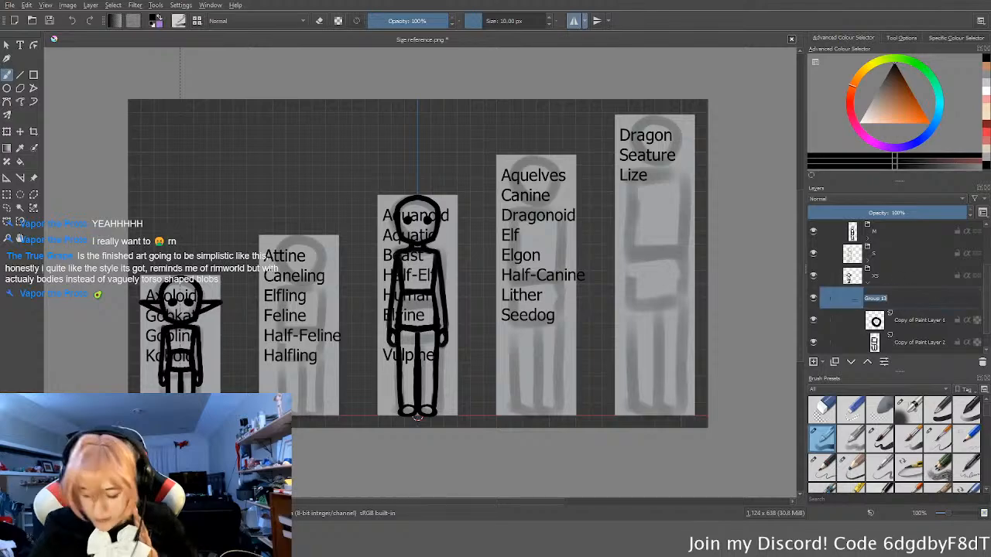
{"action": "type", "text": "goblin"}
{"action": "key", "text": "Return"}
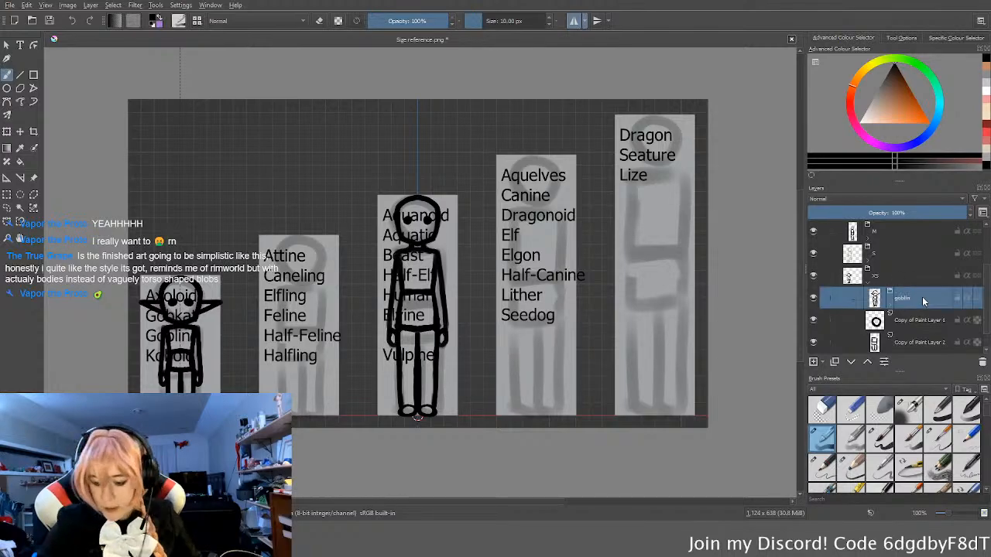
Step: Collapse the XS group, hide the XS, S, M and L groups, and expand the XL group
{"action": "left_click", "coordinate": [872, 277]}
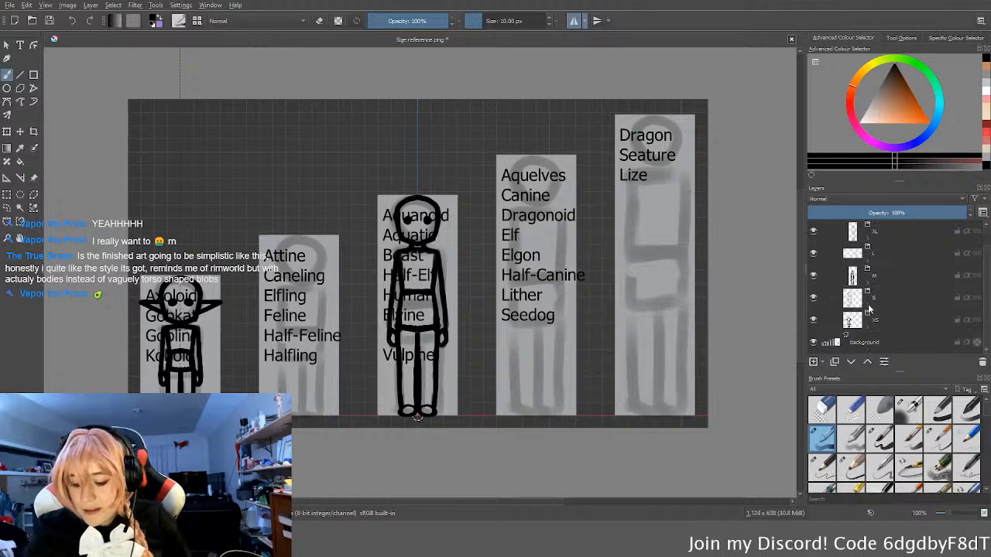
{"action": "left_click", "coordinate": [813, 320]}
{"action": "left_click", "coordinate": [813, 297]}
{"action": "left_click", "coordinate": [813, 275]}
{"action": "left_click", "coordinate": [813, 254]}
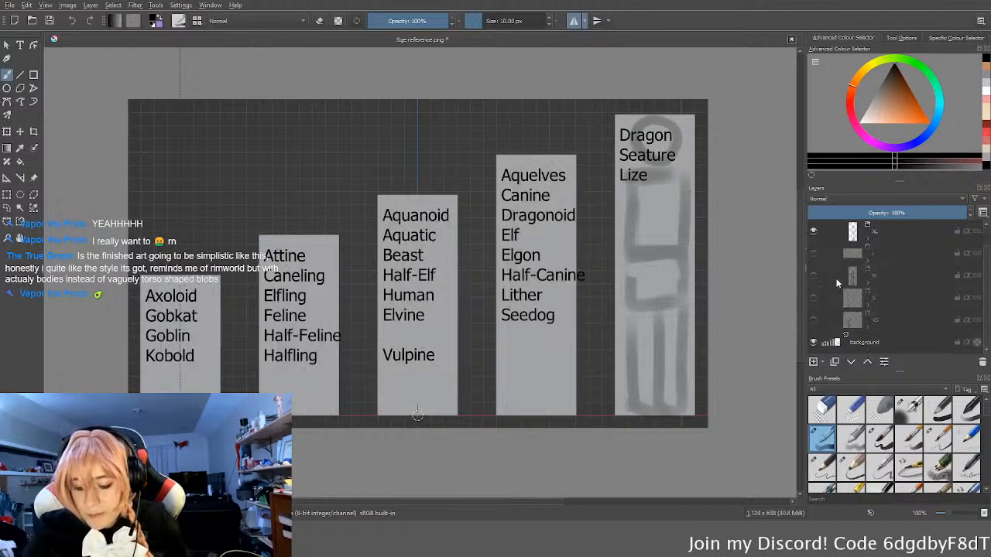
{"action": "scroll", "coordinate": [876, 256], "scroll_direction": "up", "scroll_amount": 1}
{"action": "left_click", "coordinate": [868, 248]}
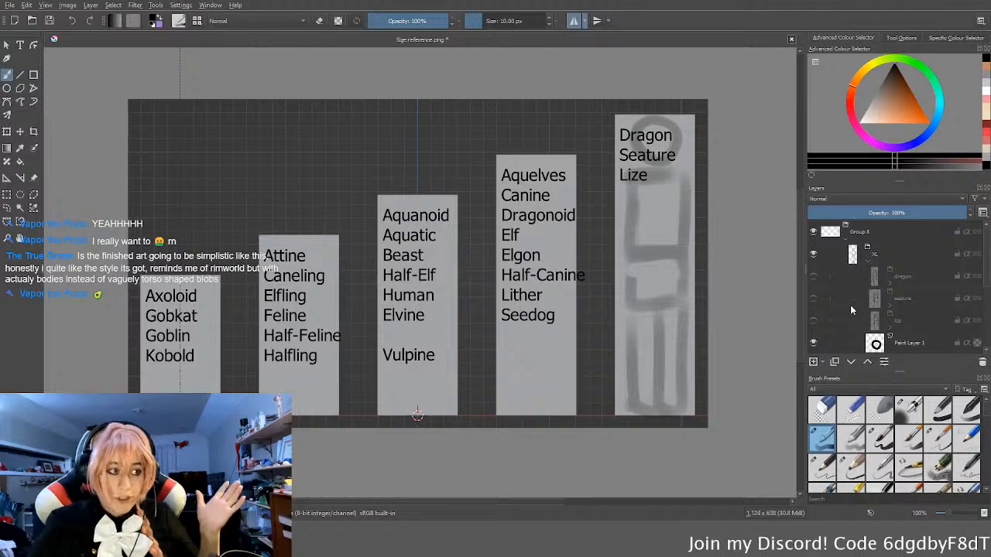
Step: Examine the race names in the size columns, from the smallest column to the XL column
{"action": "scroll", "coordinate": [327, 313], "scroll_direction": "up", "scroll_amount": 4}
{"action": "middle_click_drag", "start_coordinate": [193, 319], "coordinate": [501, 301]}
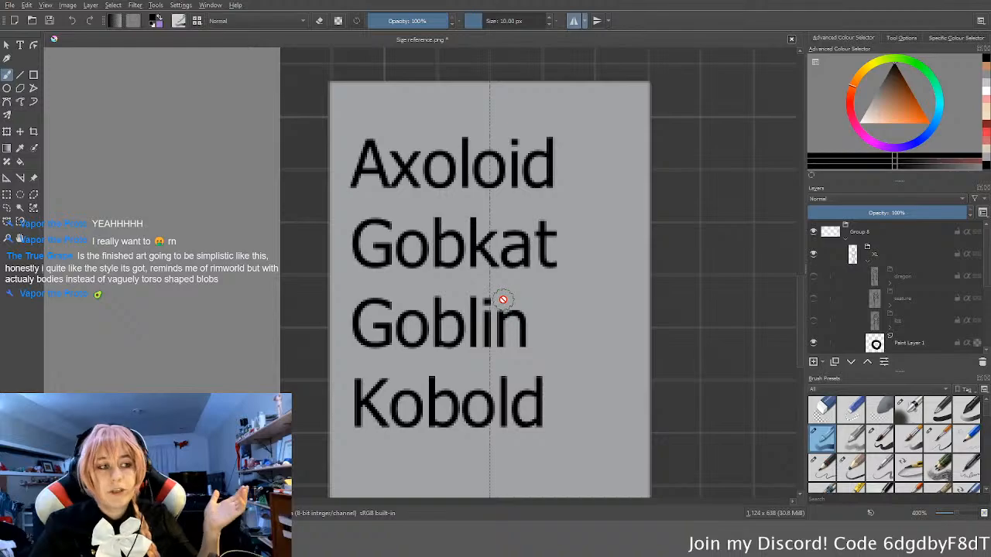
{"action": "scroll", "coordinate": [502, 300], "scroll_direction": "down", "scroll_amount": 5}
{"action": "middle_click_drag", "start_coordinate": [648, 286], "coordinate": [596, 288]}
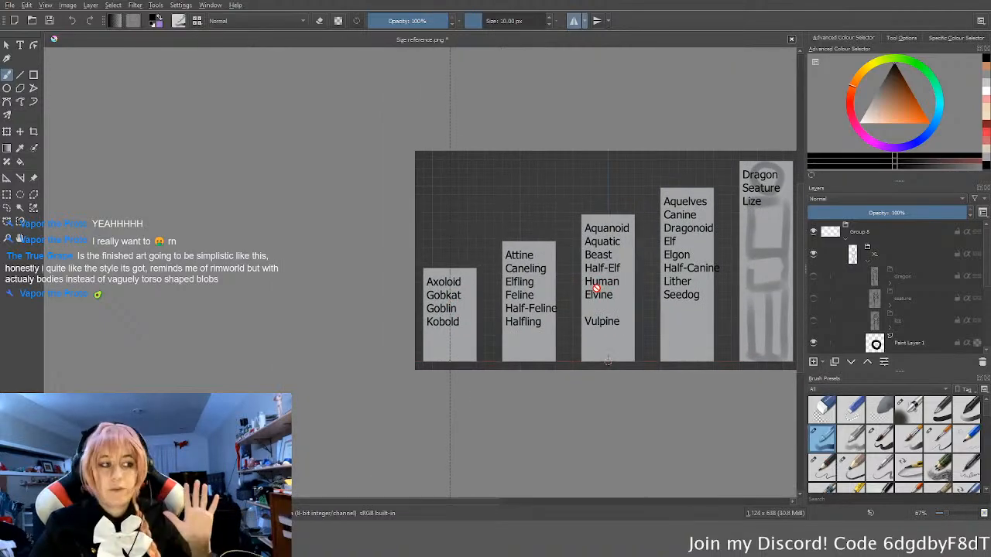
{"action": "middle_click_drag", "start_coordinate": [660, 274], "coordinate": [374, 334]}
{"action": "scroll", "coordinate": [481, 249], "scroll_direction": "up", "scroll_amount": 2}
{"action": "scroll", "coordinate": [483, 239], "scroll_direction": "up", "scroll_amount": 2}
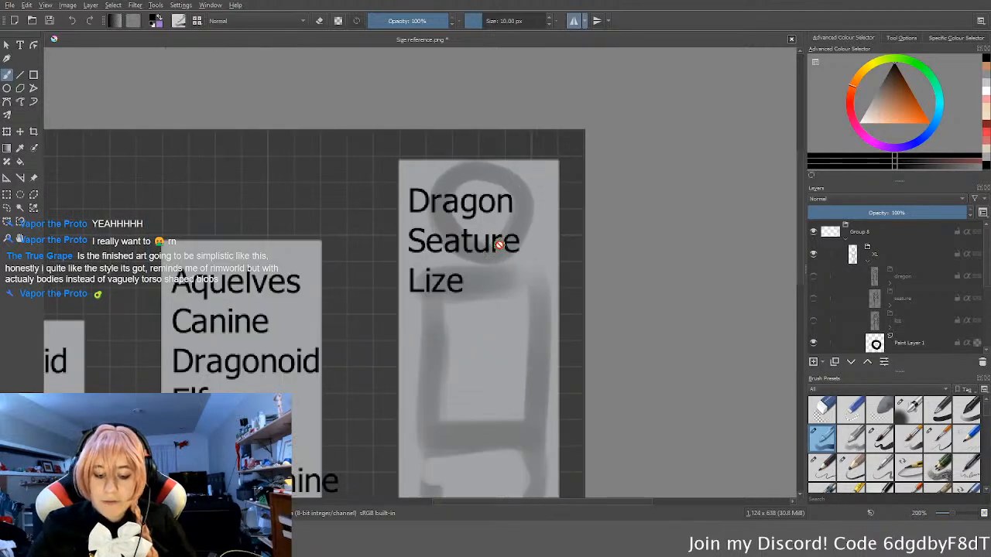
{"action": "scroll", "coordinate": [451, 247], "scroll_direction": "up", "scroll_amount": 5}
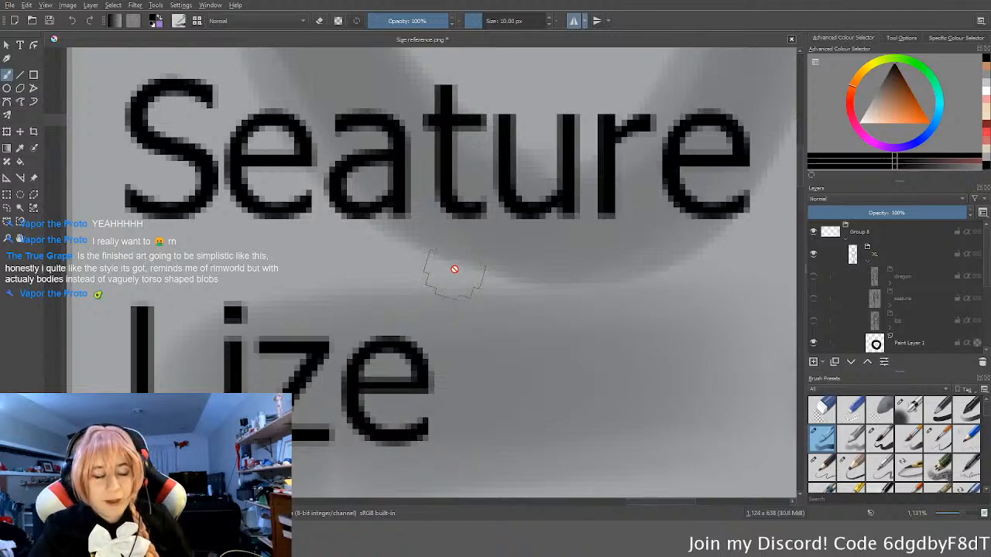
{"action": "scroll", "coordinate": [455, 269], "scroll_direction": "down", "scroll_amount": 5}
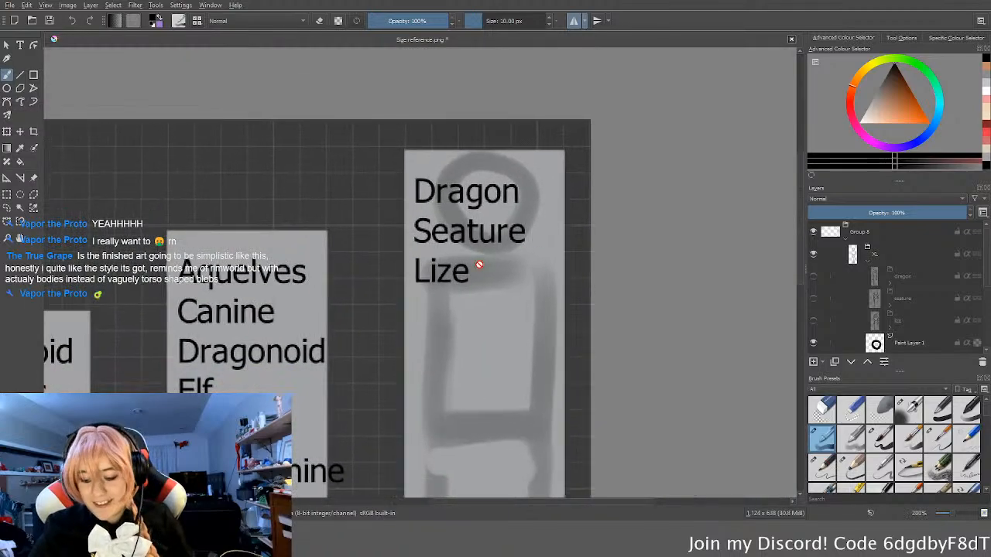
Step: Show the dragon sketch in the XL group, inspect it against its column, and hide it again
{"action": "left_click", "coordinate": [813, 277]}
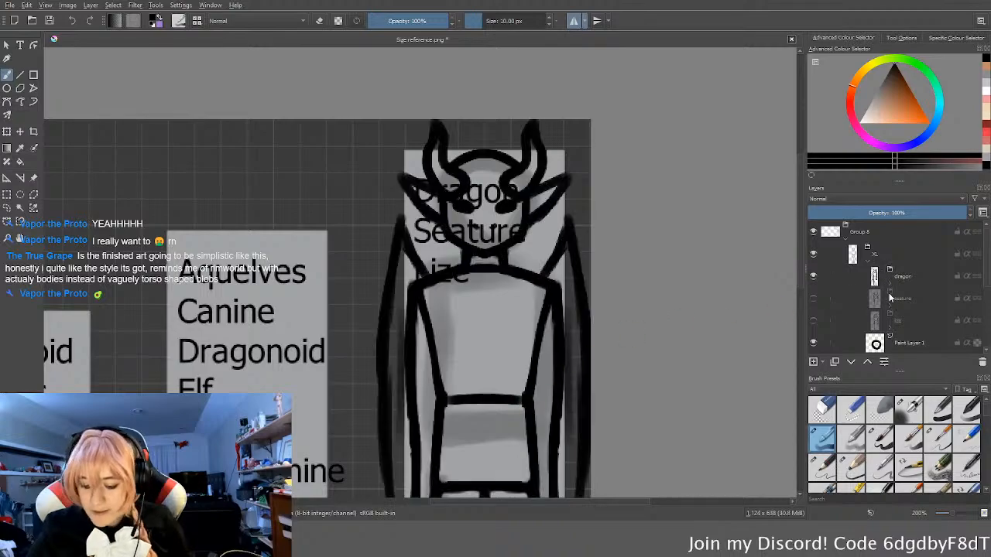
{"action": "scroll", "coordinate": [562, 310], "scroll_direction": "down", "scroll_amount": 4}
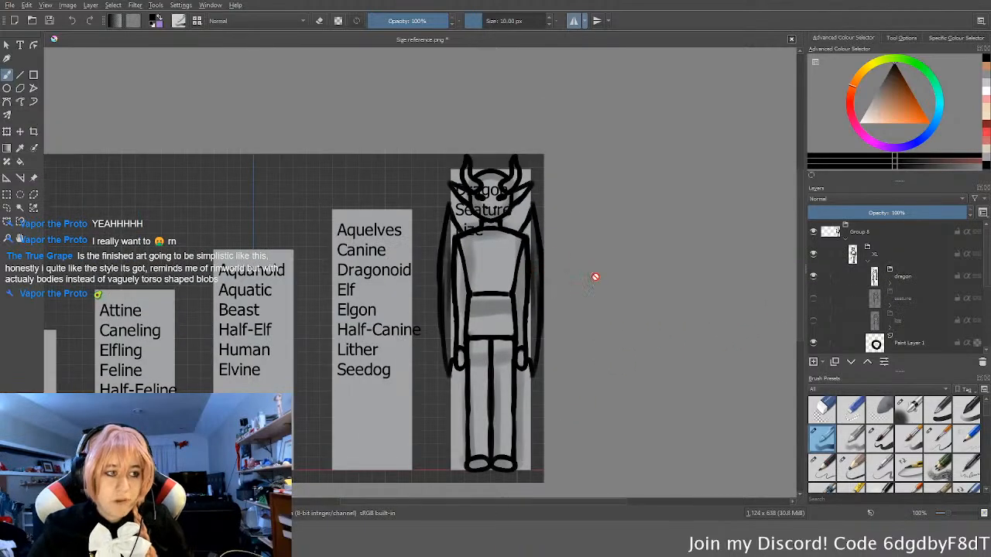
{"action": "scroll", "coordinate": [542, 302], "scroll_direction": "up", "scroll_amount": 2}
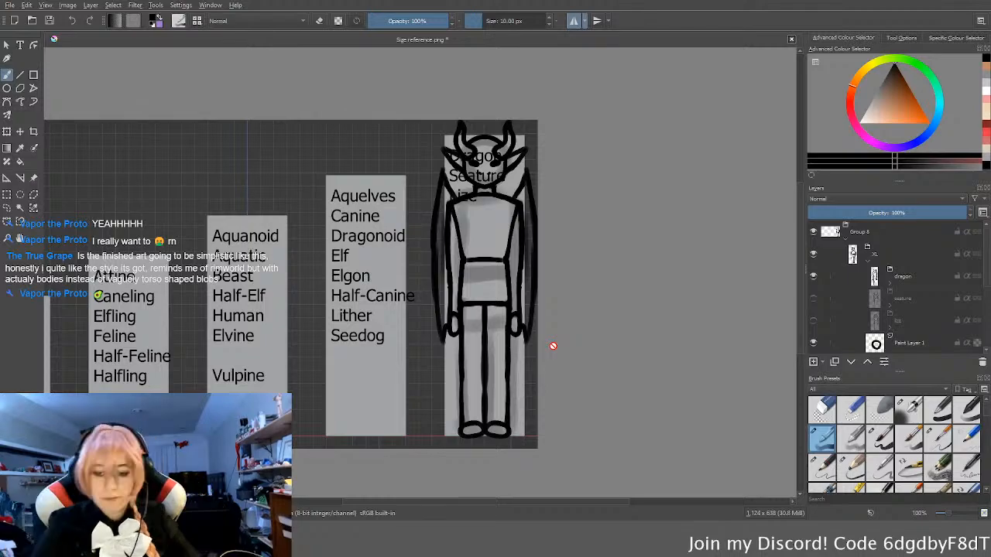
{"action": "left_click", "coordinate": [813, 276]}
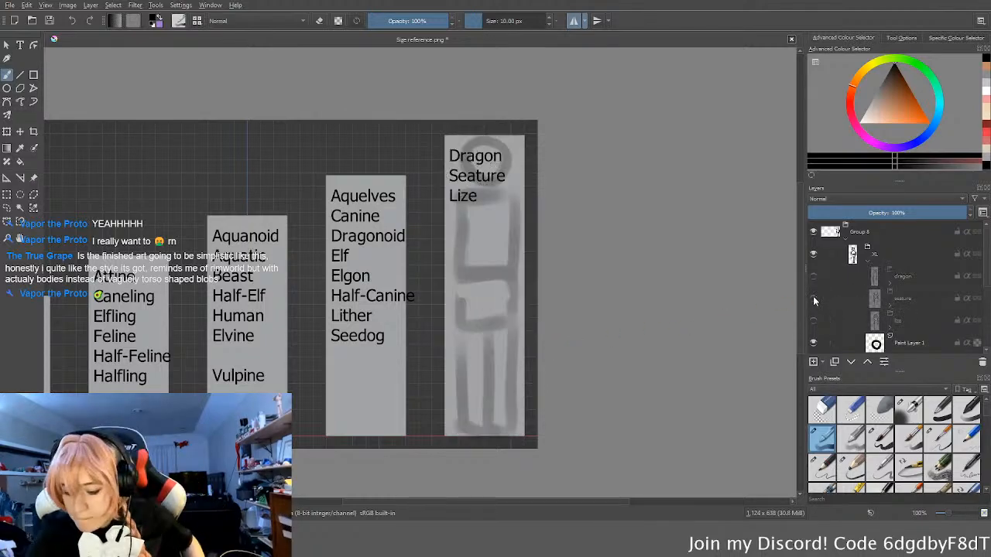
Step: Show the seature sketch in the XL group for inspection and hide it again
{"action": "left_click", "coordinate": [813, 298]}
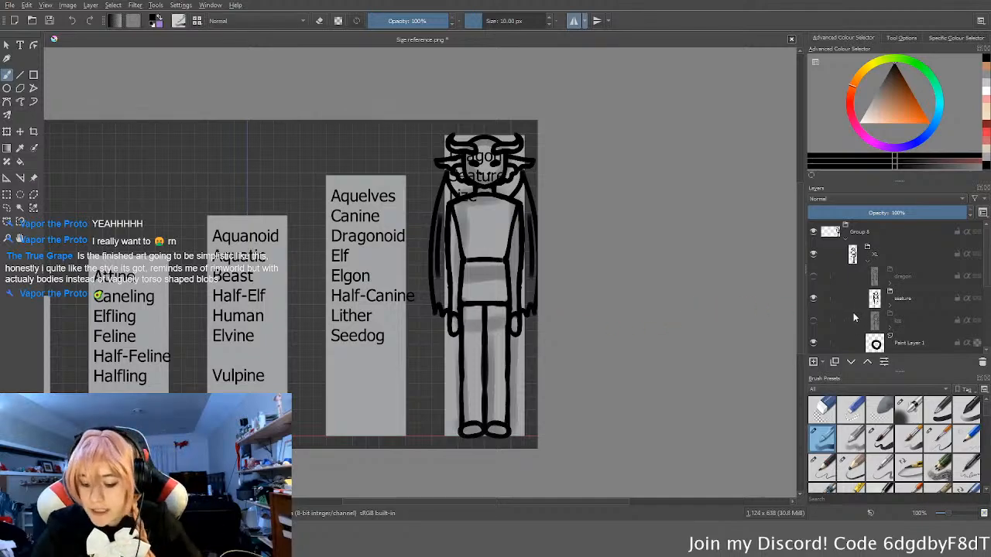
{"action": "scroll", "coordinate": [850, 297], "scroll_direction": "down", "scroll_amount": 1}
{"action": "scroll", "coordinate": [847, 306], "scroll_direction": "up", "scroll_amount": 1}
{"action": "left_click", "coordinate": [811, 299]}
Step: Show the lize sketch for inspection, hide it again, and collapse the XL group
{"action": "left_click", "coordinate": [813, 320]}
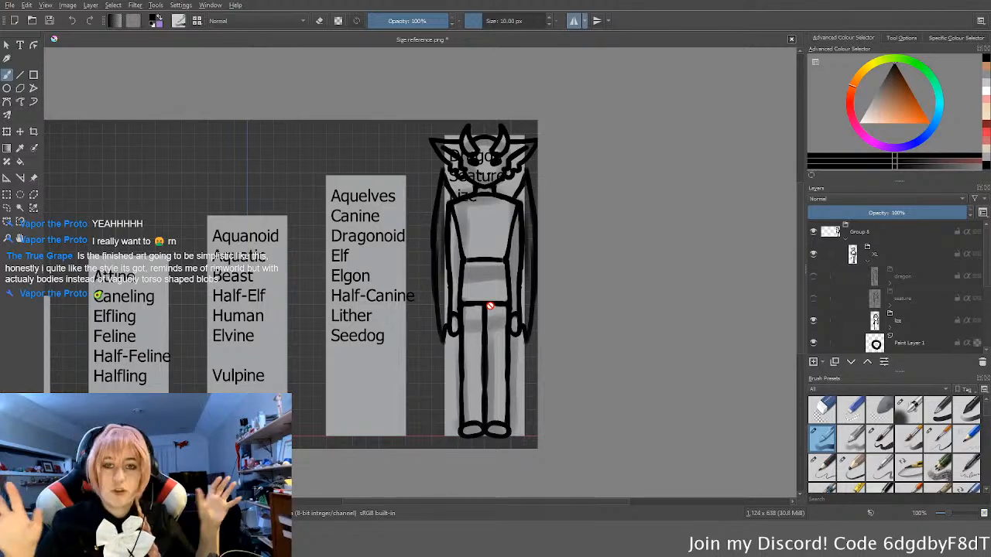
{"action": "left_click", "coordinate": [814, 322]}
{"action": "left_click", "coordinate": [866, 251]}
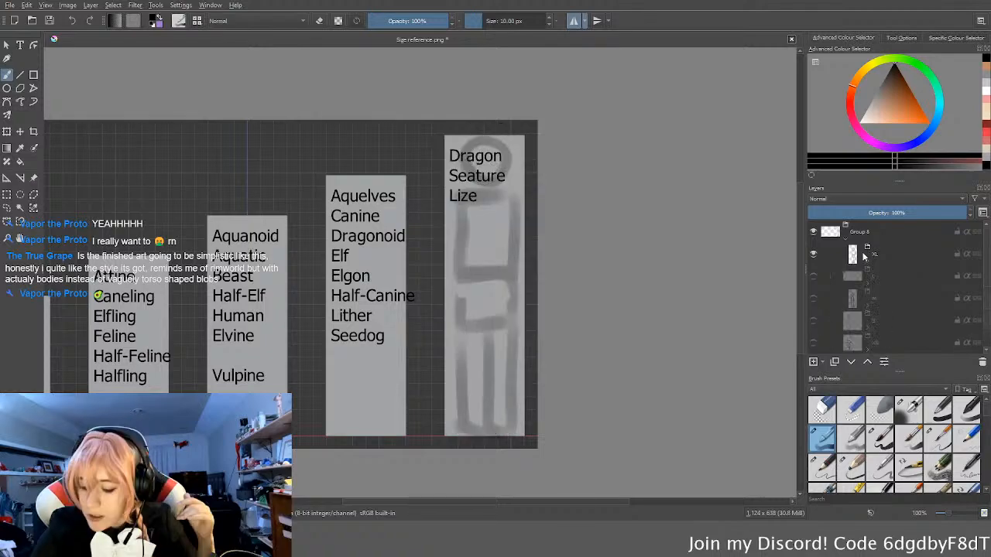
Step: Hide the XL group, show and expand the L group, and make its aquelve sketch visible for inspection
{"action": "left_click", "coordinate": [813, 254]}
{"action": "left_click", "coordinate": [813, 275]}
{"action": "left_click", "coordinate": [869, 272]}
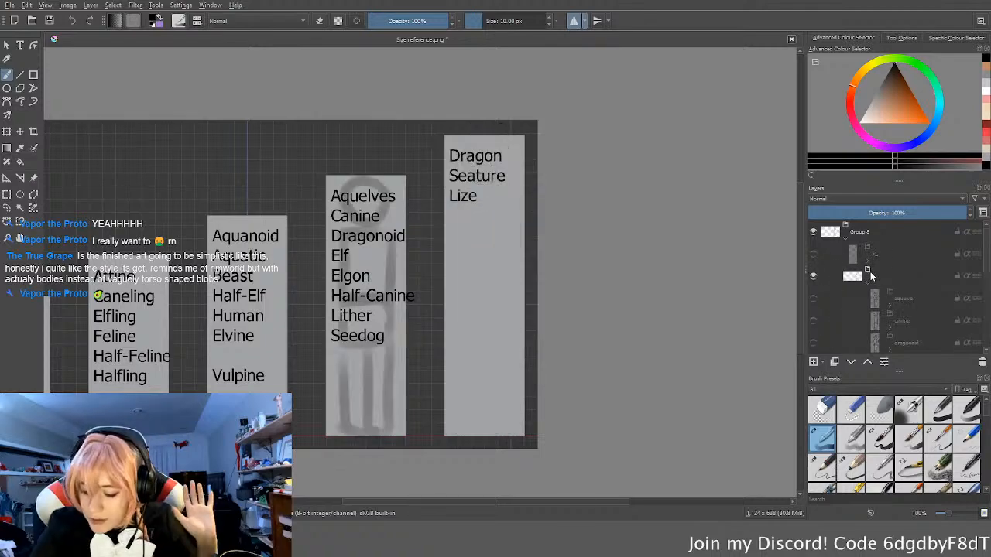
{"action": "left_click", "coordinate": [814, 299]}
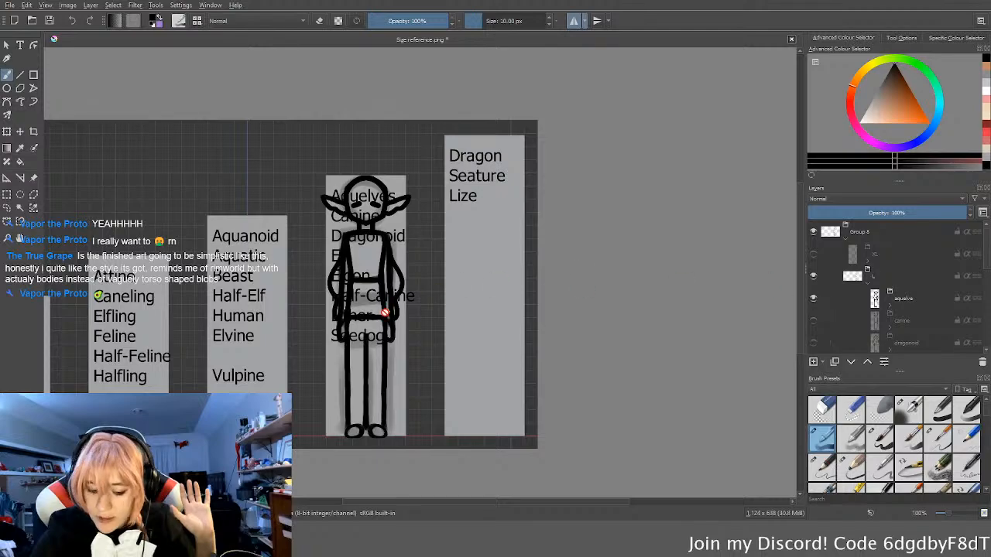
{"action": "middle_click_drag", "start_coordinate": [388, 313], "coordinate": [463, 313]}
{"action": "scroll", "coordinate": [436, 315], "scroll_direction": "up", "scroll_amount": 1}
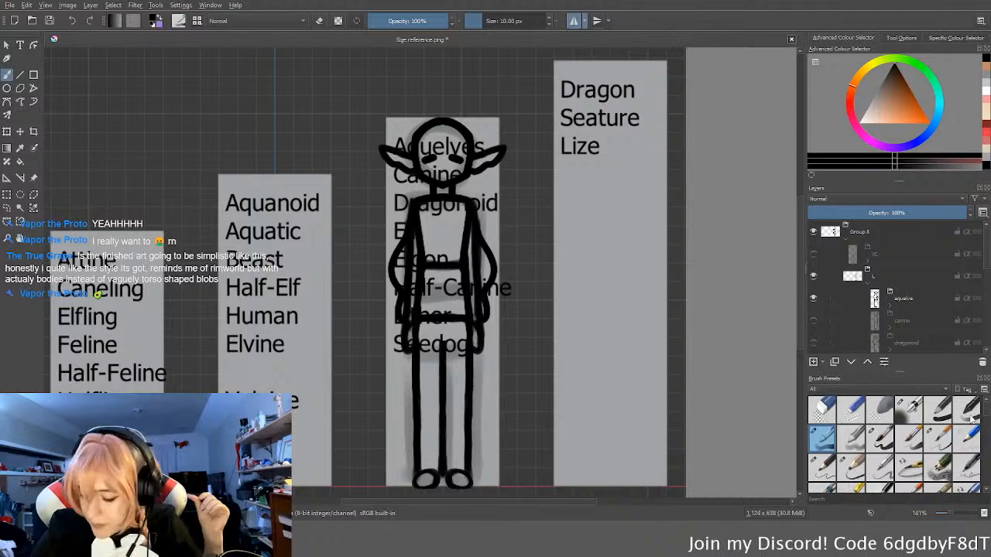
{"action": "scroll", "coordinate": [851, 307], "scroll_direction": "down", "scroll_amount": 3}
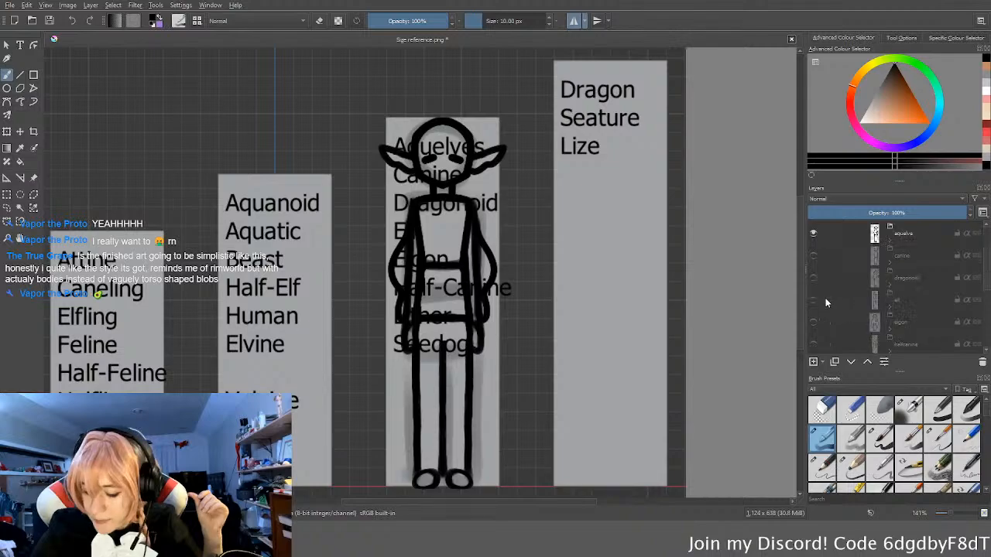
Step: Show the canine sketch in place of the aquelve in the L group and inspect its feet and height against the column
{"action": "left_click", "coordinate": [813, 255]}
{"action": "left_click", "coordinate": [813, 233]}
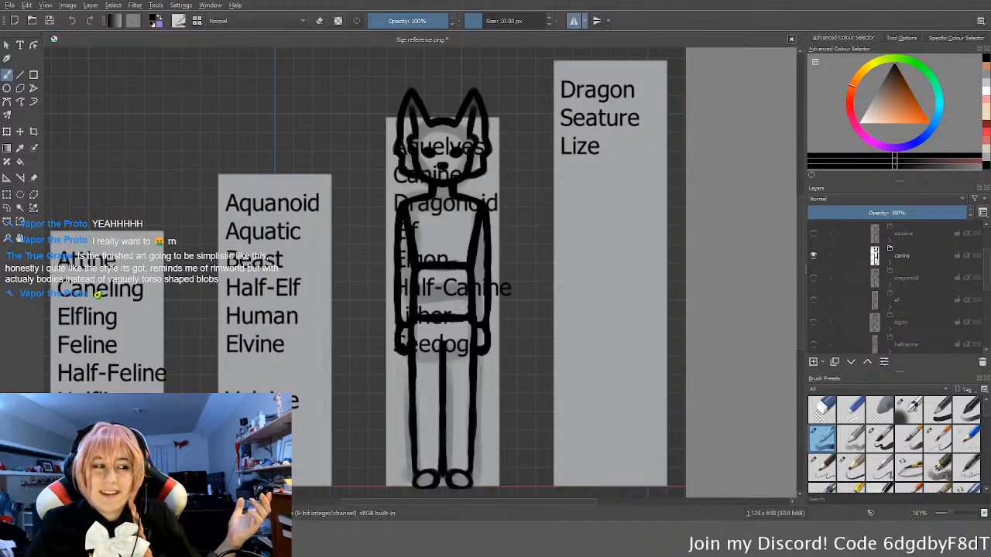
{"action": "middle_click_drag", "start_coordinate": [419, 343], "coordinate": [437, 339]}
{"action": "middle_click_drag", "start_coordinate": [485, 465], "coordinate": [540, 345]}
{"action": "scroll", "coordinate": [547, 358], "scroll_direction": "up", "scroll_amount": 4}
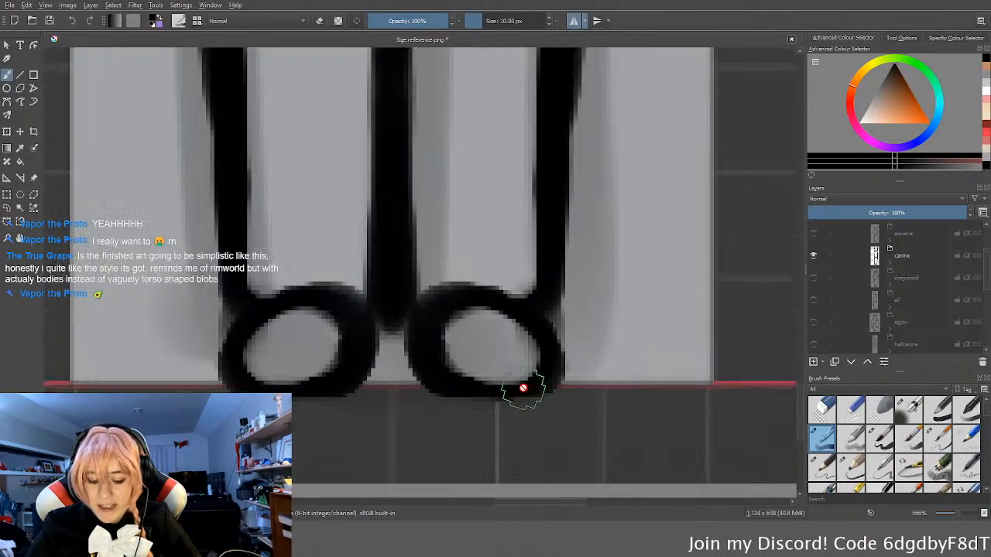
{"action": "scroll", "coordinate": [524, 389], "scroll_direction": "down", "scroll_amount": 4}
{"action": "middle_click_drag", "start_coordinate": [526, 301], "coordinate": [538, 357]}
{"action": "scroll", "coordinate": [533, 348], "scroll_direction": "down", "scroll_amount": 2}
{"action": "scroll", "coordinate": [528, 358], "scroll_direction": "up", "scroll_amount": 2}
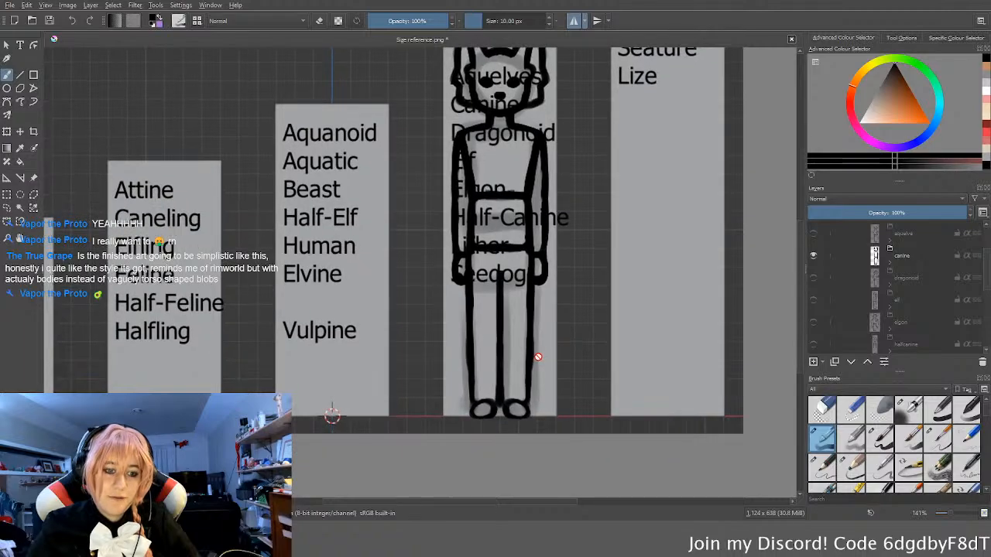
{"action": "middle_click_drag", "start_coordinate": [597, 377], "coordinate": [593, 429]}
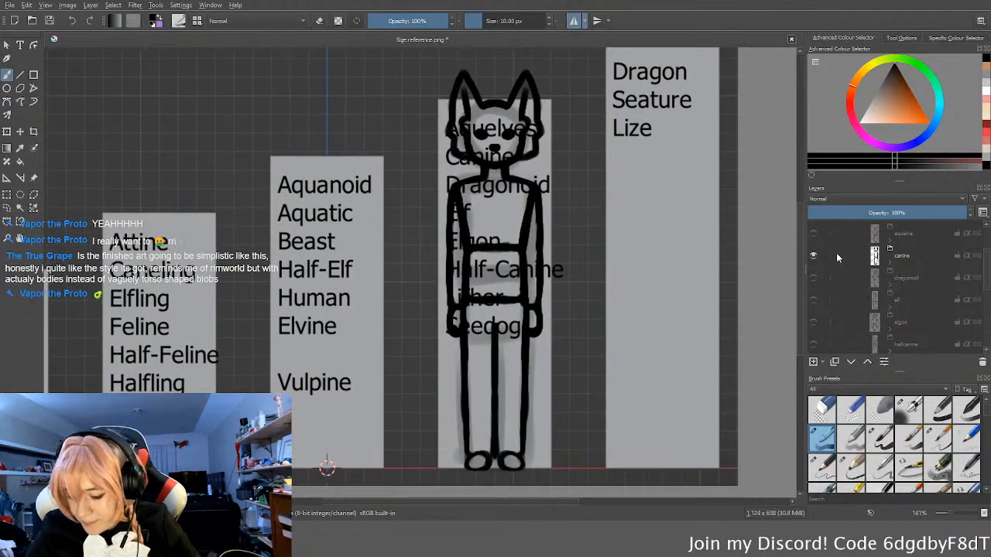
Step: Swap the canine sketch for the dragonoid and the dragonoid for the elf, viewing each alone against the L column
{"action": "left_click", "coordinate": [813, 256]}
{"action": "left_click", "coordinate": [813, 277]}
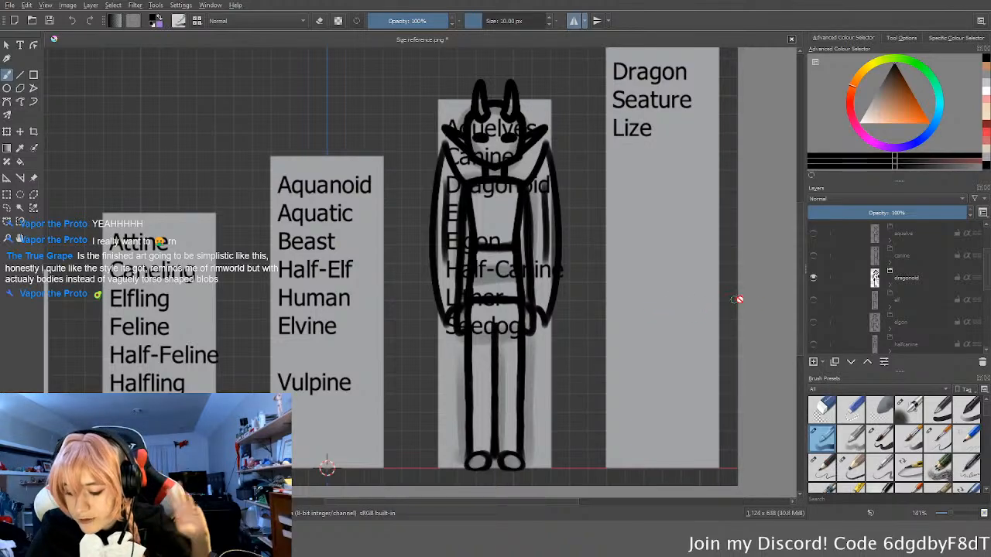
{"action": "left_click", "coordinate": [813, 300]}
{"action": "left_click", "coordinate": [813, 277]}
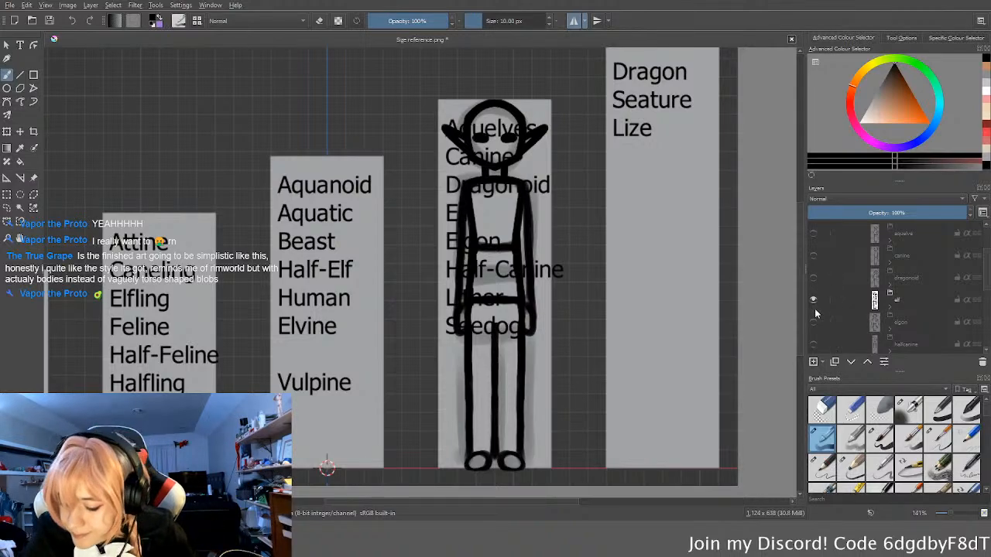
Step: Replace the elf sketch with the elgon and the elgon with the half-canine, viewing each alone in the L group
{"action": "left_click", "coordinate": [813, 299]}
{"action": "left_click", "coordinate": [813, 322]}
{"action": "scroll", "coordinate": [831, 312], "scroll_direction": "down", "scroll_amount": 1}
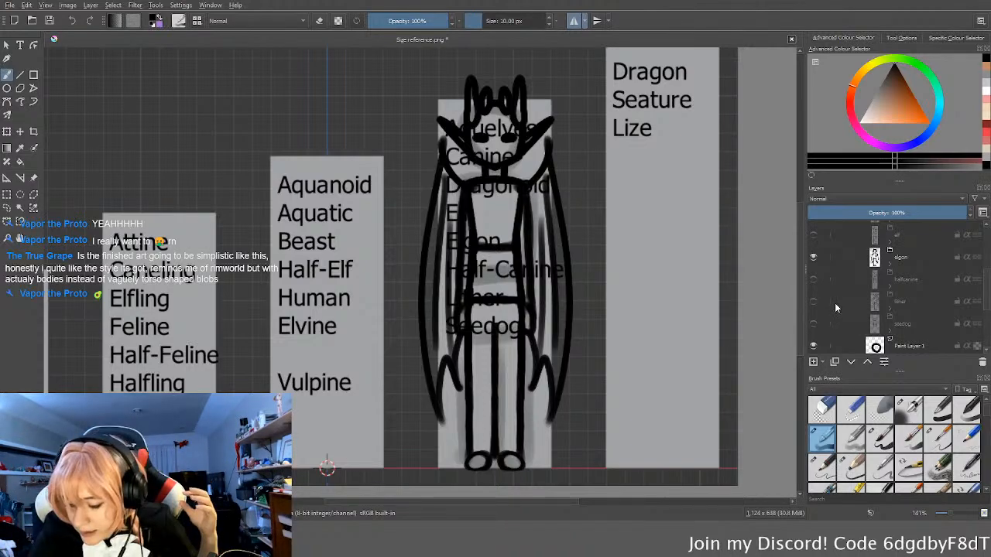
{"action": "left_click", "coordinate": [813, 279]}
{"action": "left_click", "coordinate": [813, 257]}
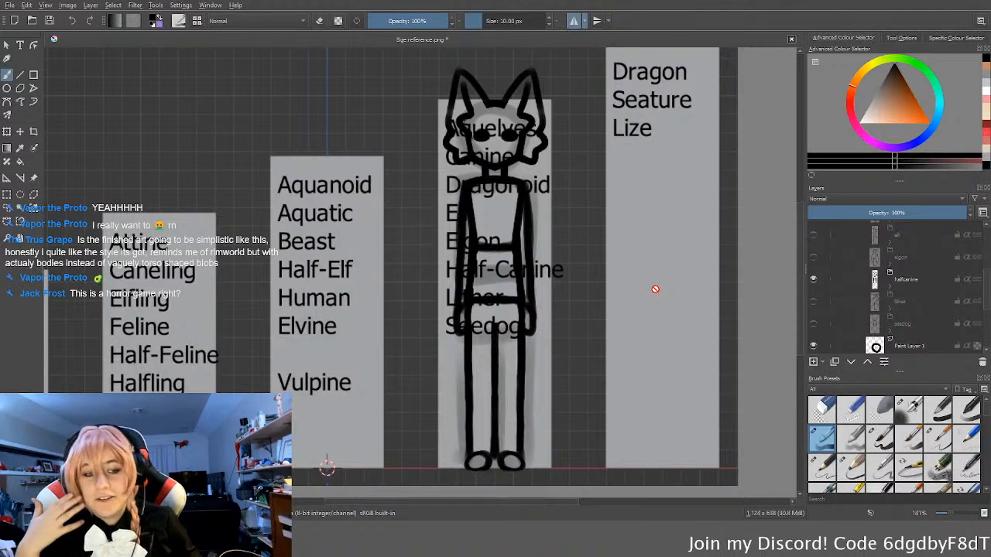
Step: Present the lither sketch instead of the half-canine, and the seedog sketch instead of the lither, in the L group
{"action": "left_click", "coordinate": [813, 280]}
{"action": "left_click", "coordinate": [813, 304]}
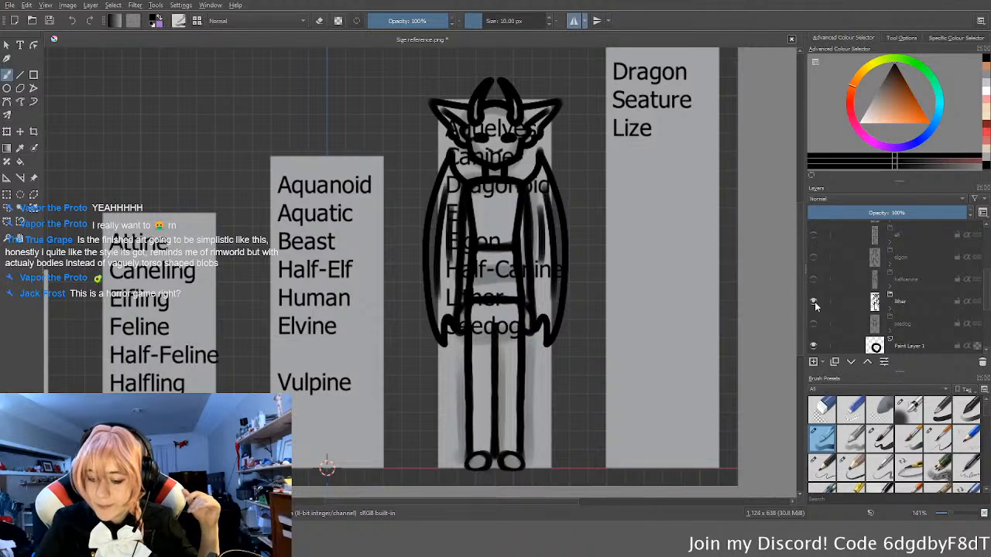
{"action": "left_click", "coordinate": [814, 324]}
{"action": "left_click", "coordinate": [813, 301]}
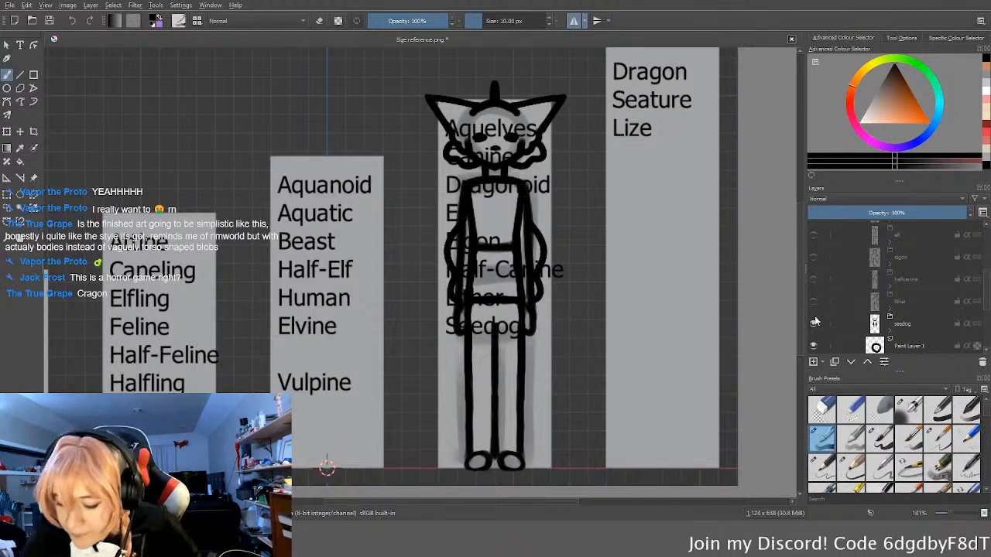
Step: Hide the seedog sketch, then collapse and hide the whole L group
{"action": "left_click", "coordinate": [813, 324]}
{"action": "scroll", "coordinate": [813, 319], "scroll_direction": "up", "scroll_amount": 3}
{"action": "left_click", "coordinate": [867, 275]}
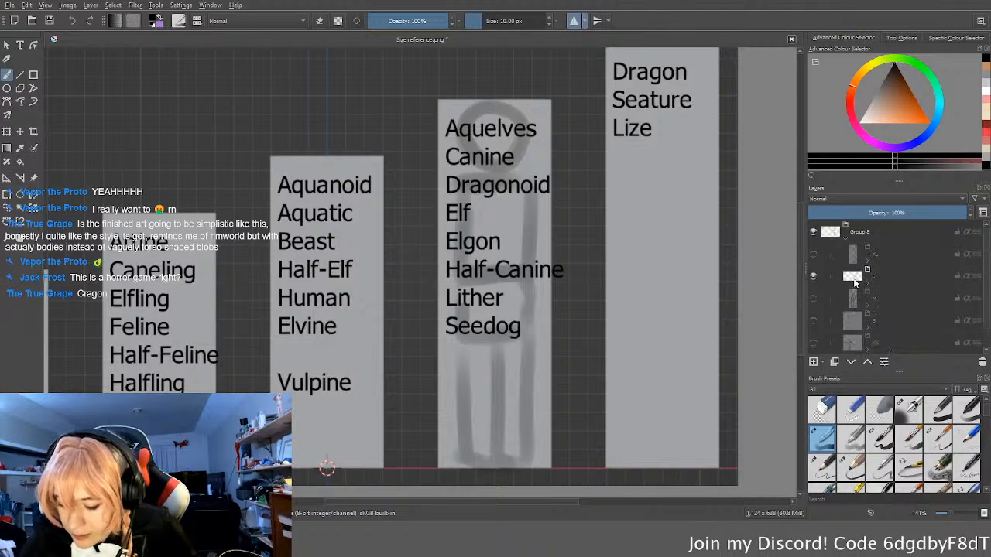
{"action": "left_click", "coordinate": [813, 275]}
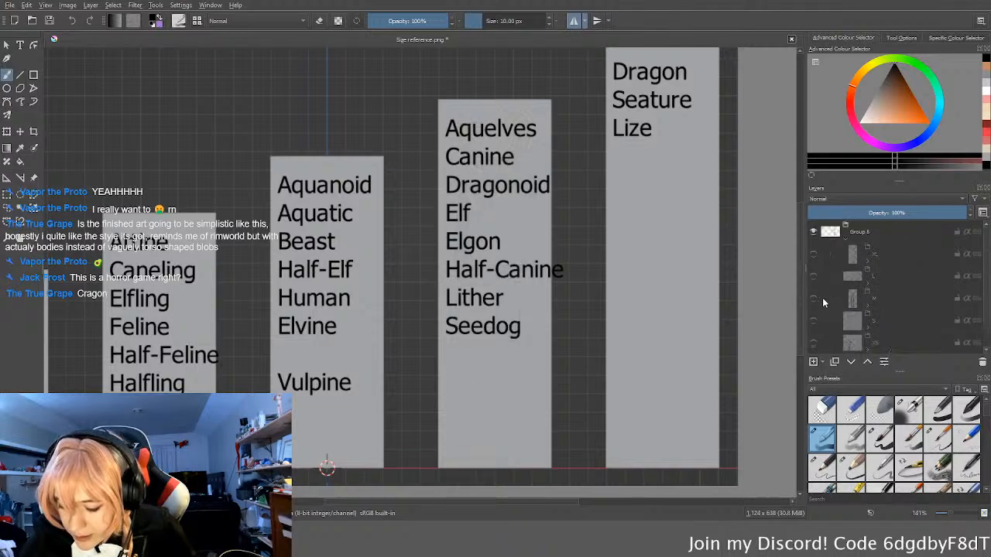
Step: Show and expand the M group and inspect its human sketch against the neighbouring size columns
{"action": "left_click", "coordinate": [814, 298]}
{"action": "left_click", "coordinate": [869, 304]}
{"action": "scroll", "coordinate": [871, 304], "scroll_direction": "down", "scroll_amount": 5}
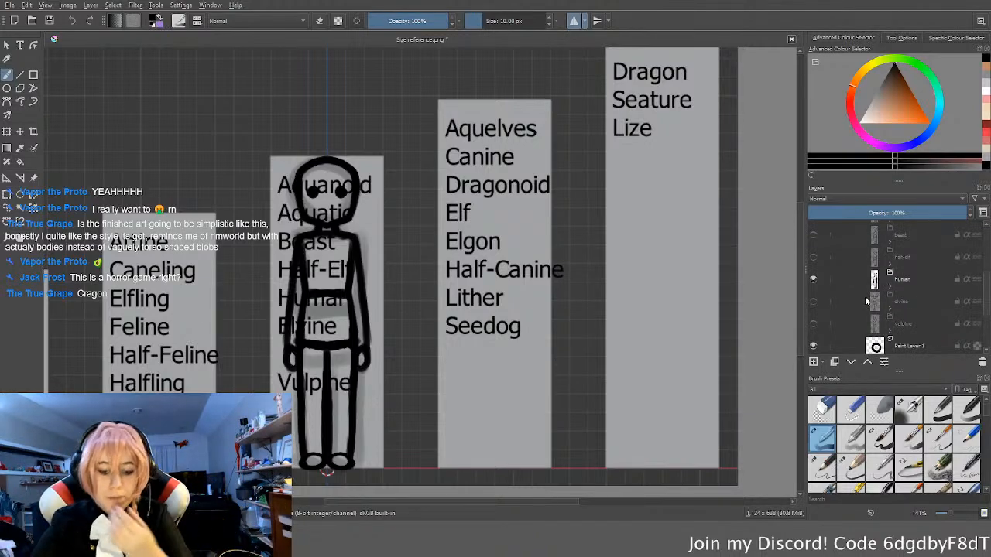
{"action": "middle_click_drag", "start_coordinate": [458, 271], "coordinate": [617, 245]}
{"action": "middle_click_drag", "start_coordinate": [567, 265], "coordinate": [576, 269]}
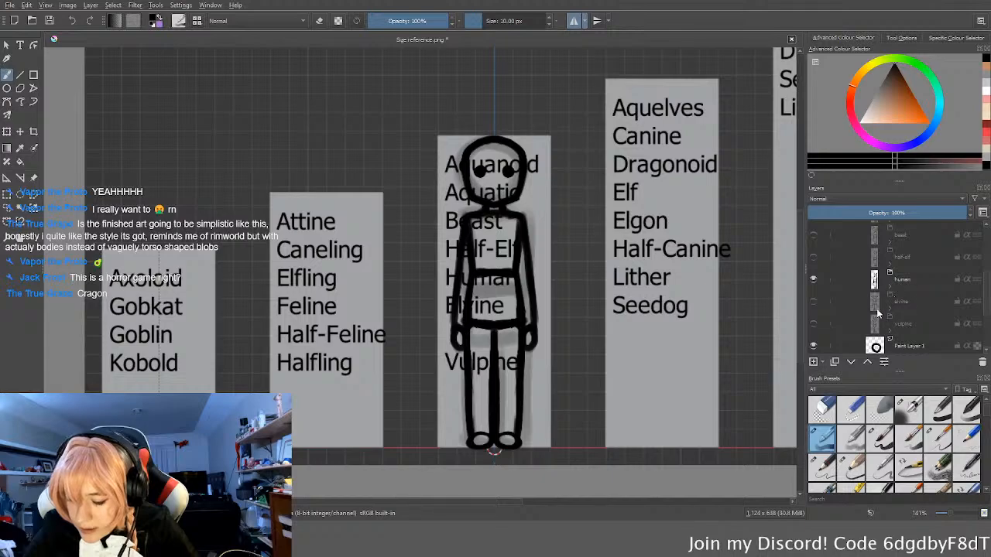
Step: Hide the human sketch in the M group and show the aquanoid sketch for inspection
{"action": "left_click", "coordinate": [814, 279]}
{"action": "scroll", "coordinate": [845, 328], "scroll_direction": "up", "scroll_amount": 2}
{"action": "scroll", "coordinate": [844, 325], "scroll_direction": "down", "scroll_amount": 3}
{"action": "left_click", "coordinate": [813, 256]}
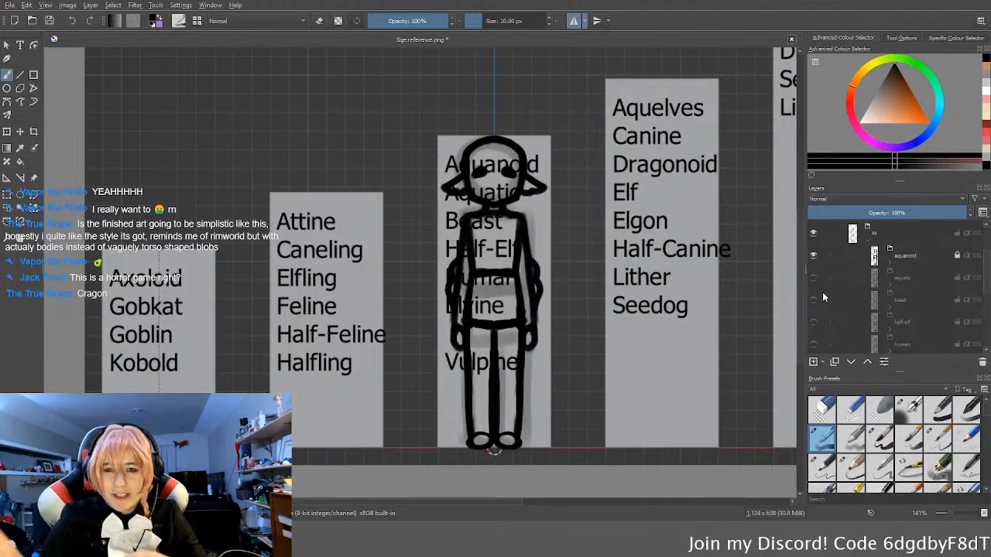
Step: Swap the aquanoid sketch for the aquatic and the aquatic for the beast, viewing each alone in the M group
{"action": "left_click", "coordinate": [813, 255]}
{"action": "left_click", "coordinate": [813, 277]}
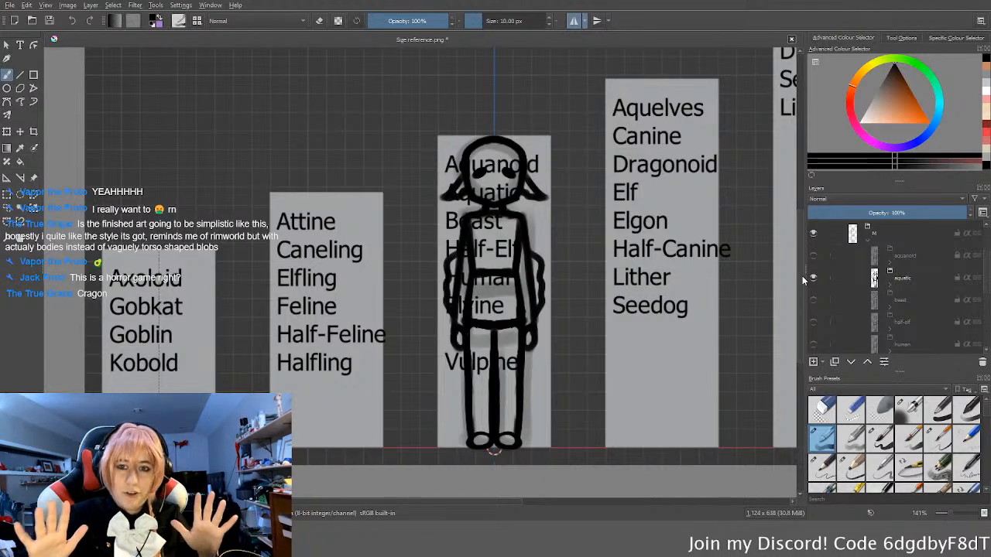
{"action": "left_click", "coordinate": [813, 277]}
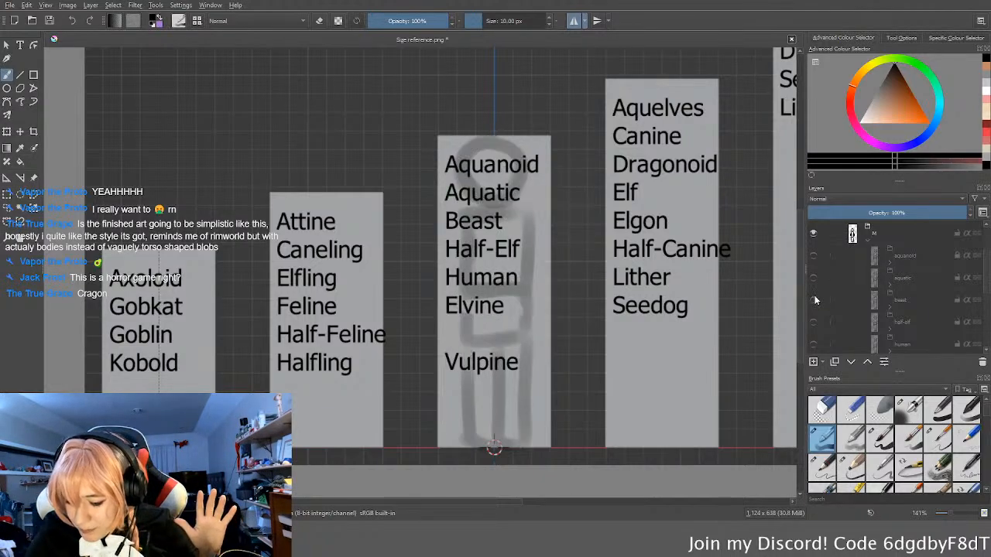
{"action": "left_click", "coordinate": [813, 300]}
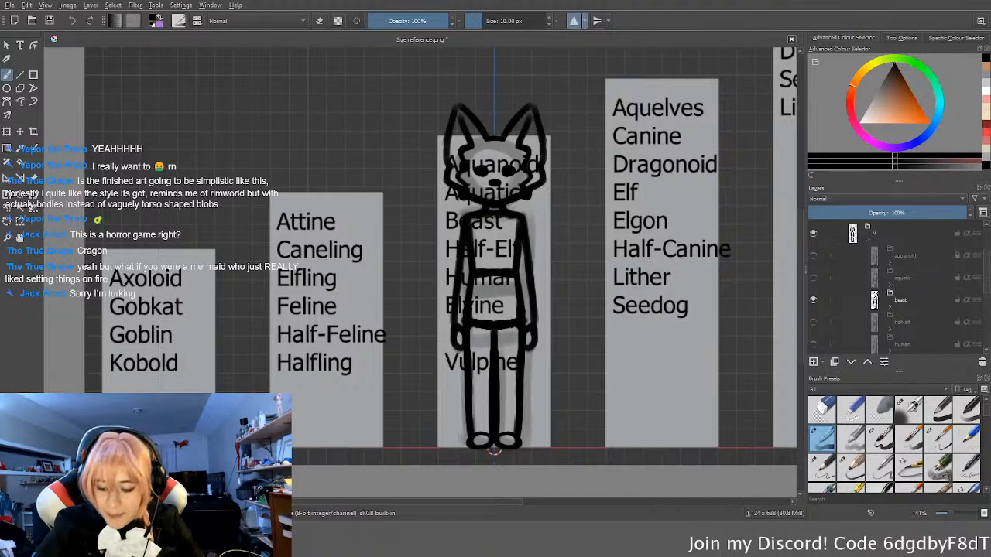
Step: Hide the beast sketch in the M group and show the half-elf sketch for inspection
{"action": "key", "text": "Insert"}
{"action": "left_click", "coordinate": [813, 234]}
{"action": "left_click", "coordinate": [814, 257]}
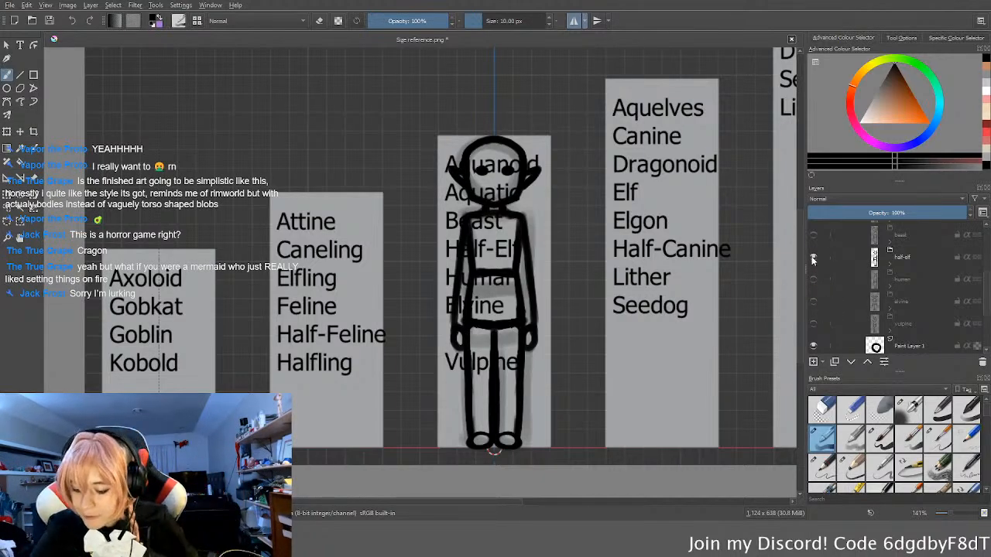
Step: Hide the half-elf sketch, briefly show the human again, and make the elvine sketch the only one visible in the M group
{"action": "left_click", "coordinate": [813, 256]}
{"action": "left_click", "coordinate": [813, 279]}
{"action": "left_click", "coordinate": [813, 279]}
{"action": "left_click", "coordinate": [812, 301]}
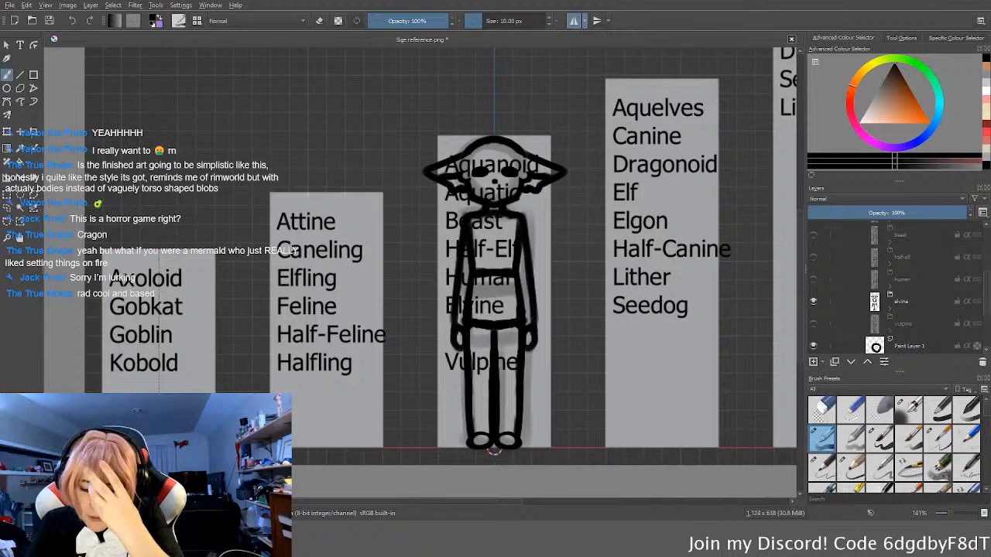
Step: Show the vulpine sketch in place of the elvine and compare it with the neighbouring size columns
{"action": "left_click", "coordinate": [813, 301]}
{"action": "left_click", "coordinate": [813, 325]}
{"action": "middle_click_drag", "start_coordinate": [708, 372], "coordinate": [686, 384]}
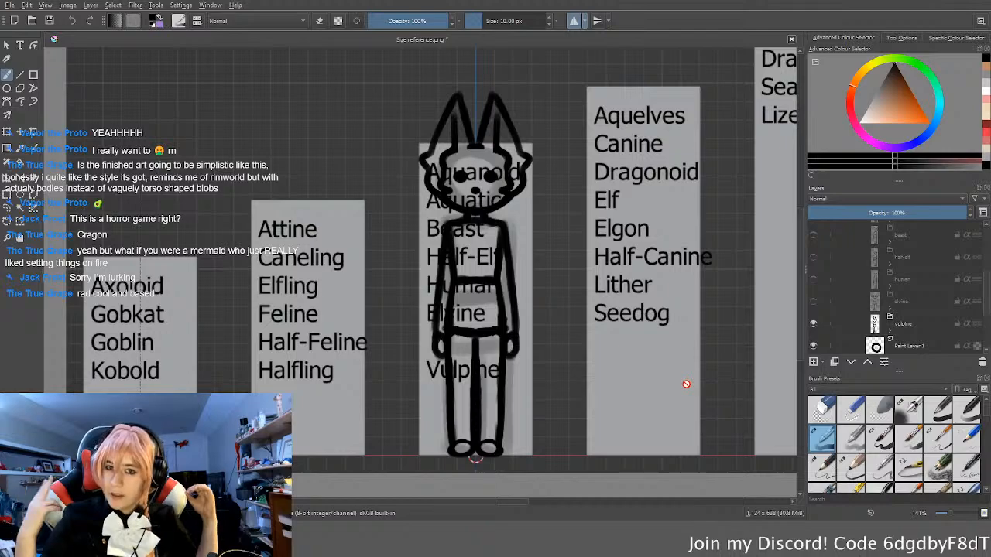
{"action": "middle_click_drag", "start_coordinate": [635, 179], "coordinate": [510, 200]}
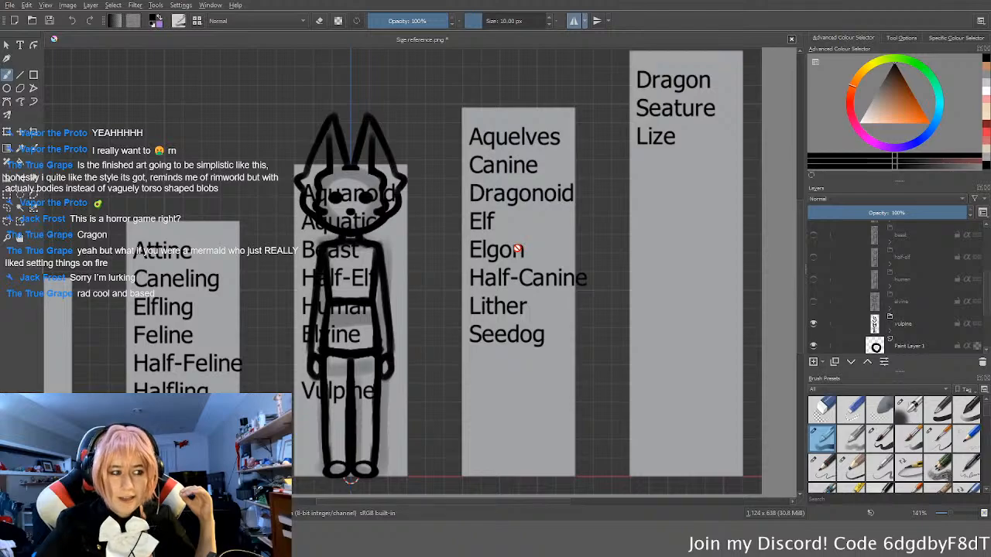
{"action": "middle_click_drag", "start_coordinate": [425, 278], "coordinate": [509, 271]}
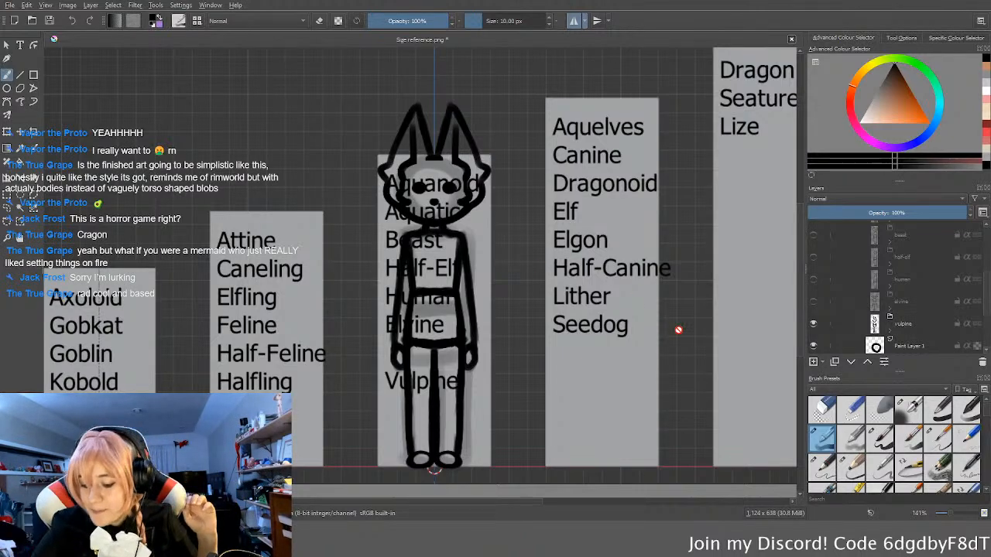
Step: Hide the vulpine sketch, then collapse and hide the whole M group
{"action": "scroll", "coordinate": [898, 289], "scroll_direction": "down", "scroll_amount": 3}
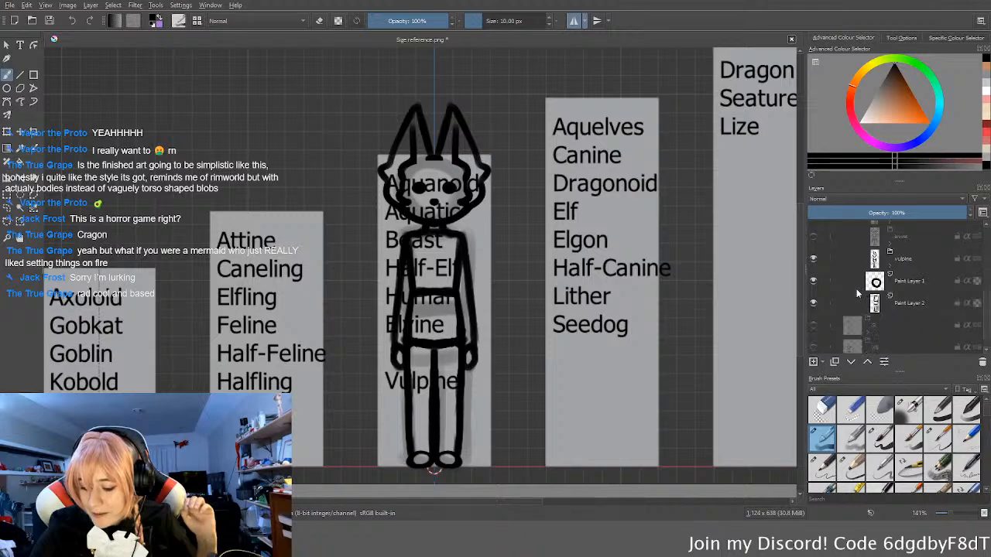
{"action": "left_click", "coordinate": [813, 259]}
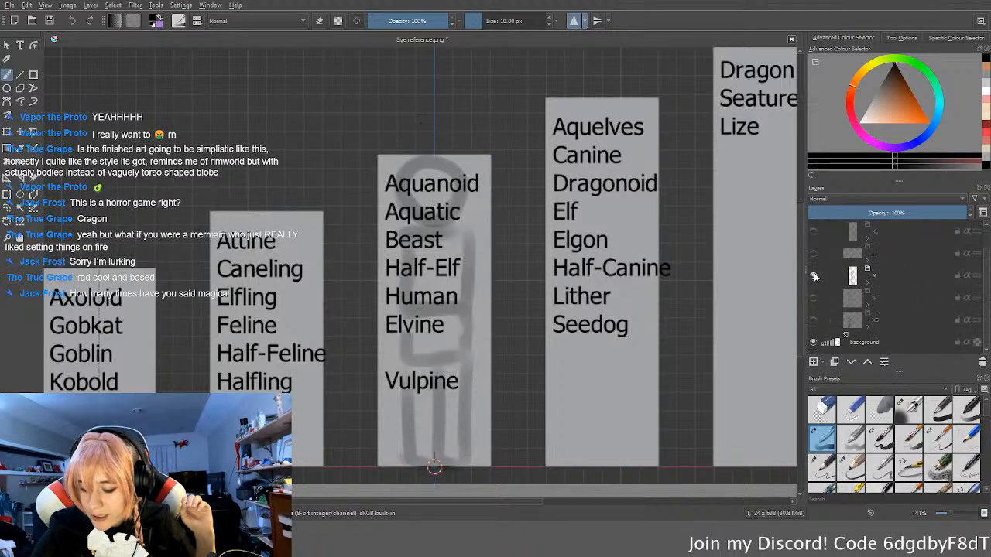
{"action": "left_click", "coordinate": [813, 275]}
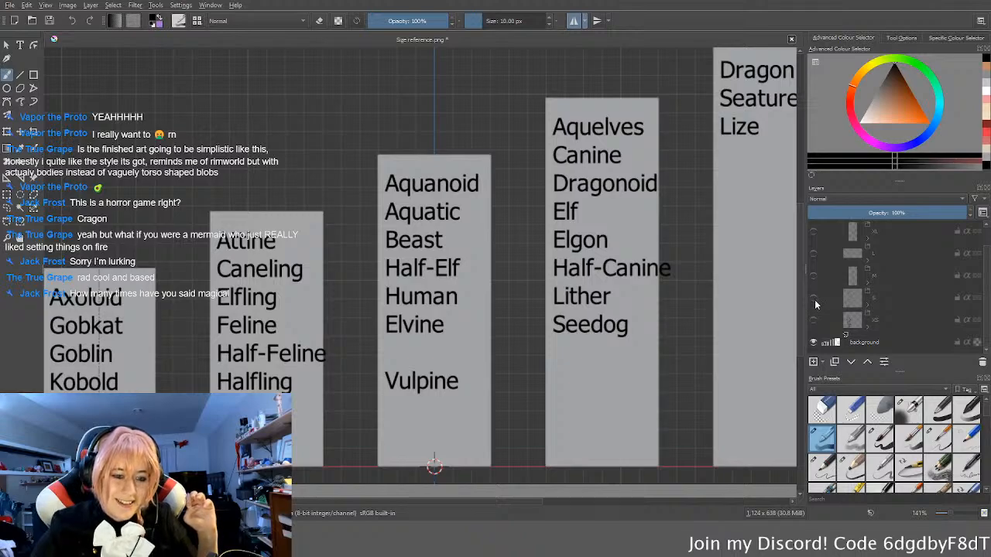
Step: Show and expand the S group and look through its list of sketches
{"action": "left_click", "coordinate": [814, 299]}
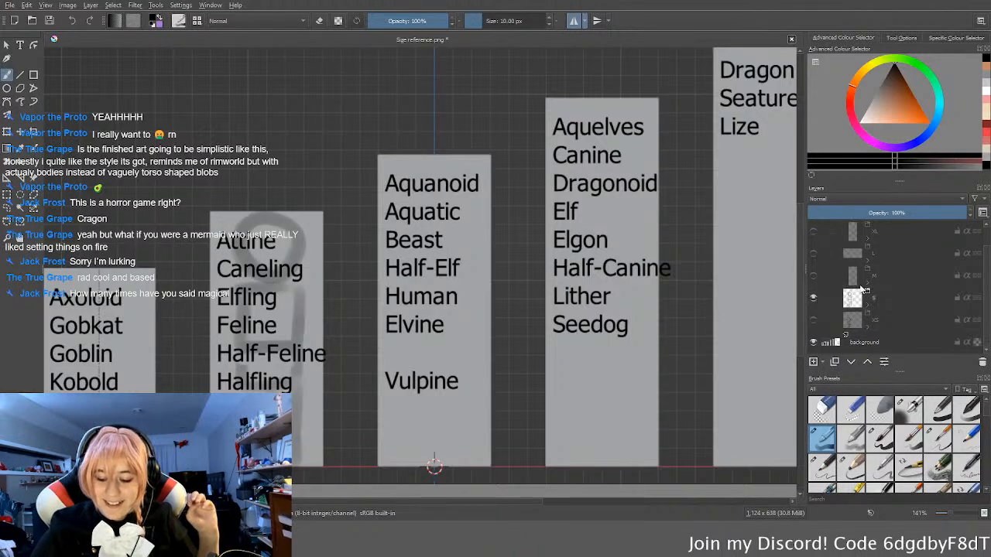
{"action": "left_click", "coordinate": [868, 305]}
{"action": "scroll", "coordinate": [879, 303], "scroll_direction": "down", "scroll_amount": 2}
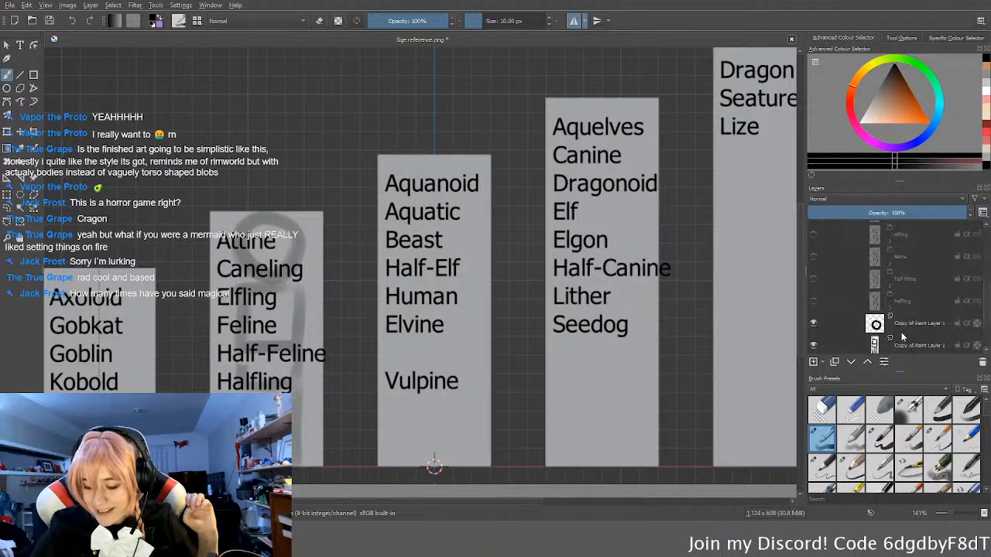
{"action": "scroll", "coordinate": [927, 304], "scroll_direction": "up", "scroll_amount": 3}
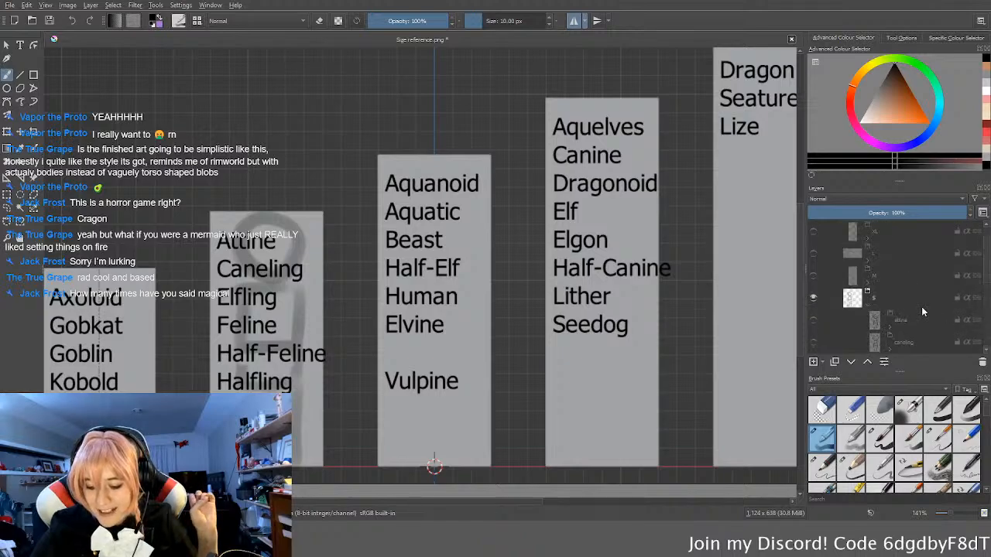
{"action": "scroll", "coordinate": [887, 321], "scroll_direction": "down", "scroll_amount": 3}
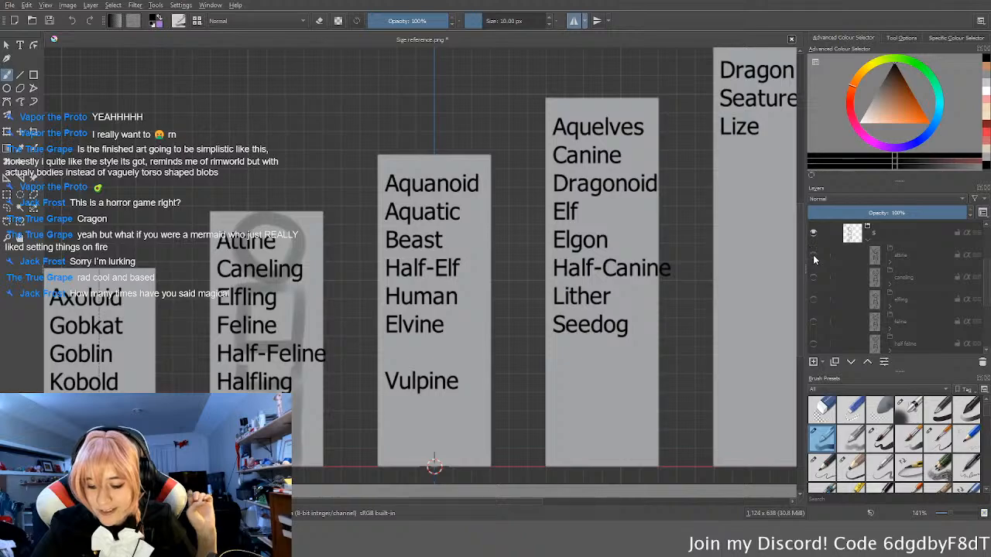
Step: Show the attine sketch in the S group and inspect it up close against its column
{"action": "left_click", "coordinate": [814, 257]}
{"action": "middle_click_drag", "start_coordinate": [274, 353], "coordinate": [510, 331]}
{"action": "scroll", "coordinate": [510, 332], "scroll_direction": "up", "scroll_amount": 1}
{"action": "scroll", "coordinate": [509, 332], "scroll_direction": "down", "scroll_amount": 1}
{"action": "scroll", "coordinate": [510, 332], "scroll_direction": "up", "scroll_amount": 2}
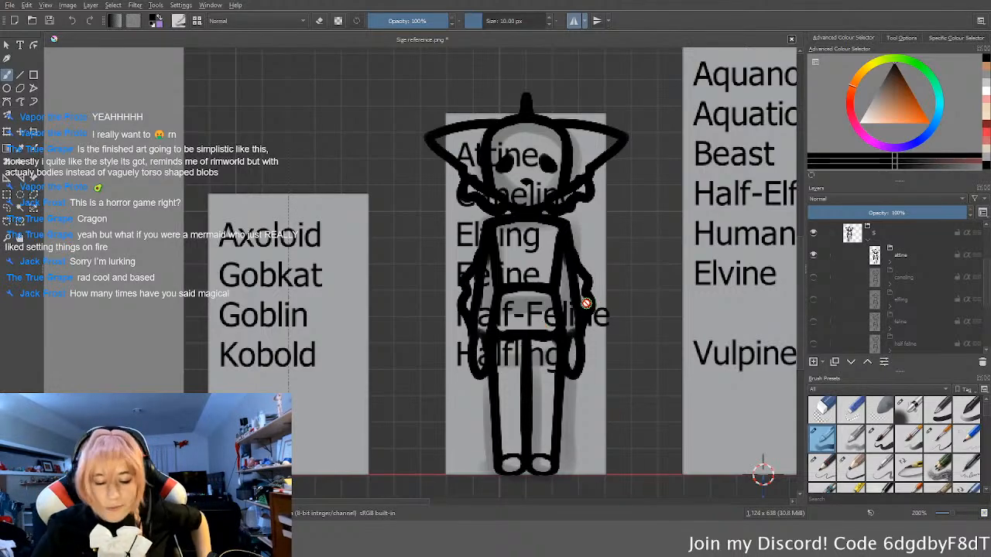
{"action": "scroll", "coordinate": [585, 301], "scroll_direction": "down", "scroll_amount": 1}
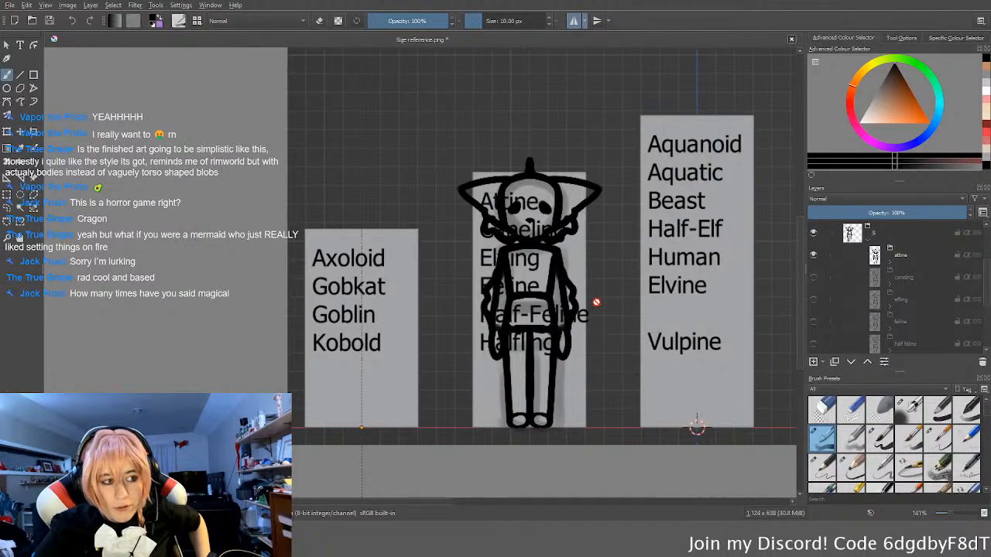
{"action": "scroll", "coordinate": [596, 303], "scroll_direction": "up", "scroll_amount": 2}
{"action": "middle_click_drag", "start_coordinate": [585, 317], "coordinate": [581, 312]}
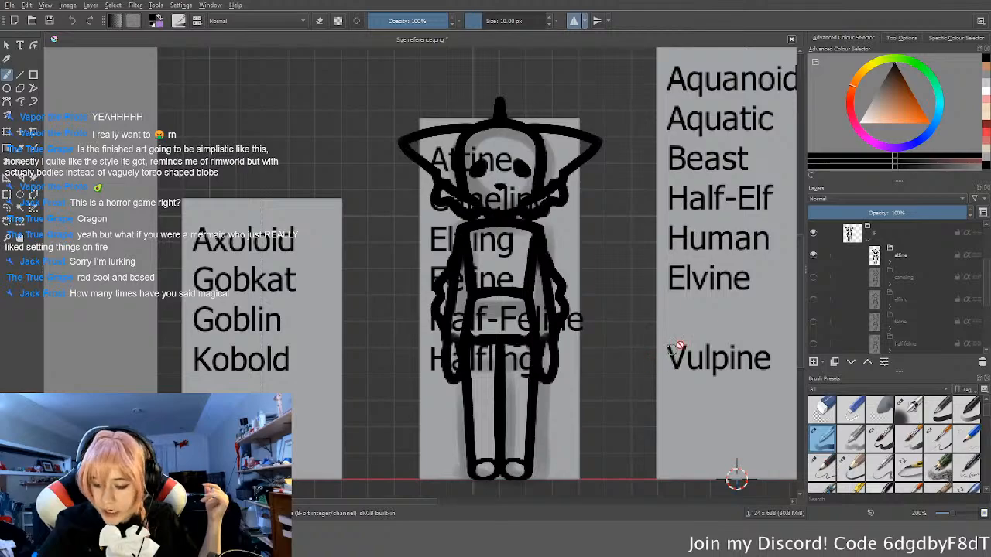
Step: Hide the attine sketch in the S group and show the caneling sketch for inspection
{"action": "left_click", "coordinate": [813, 256]}
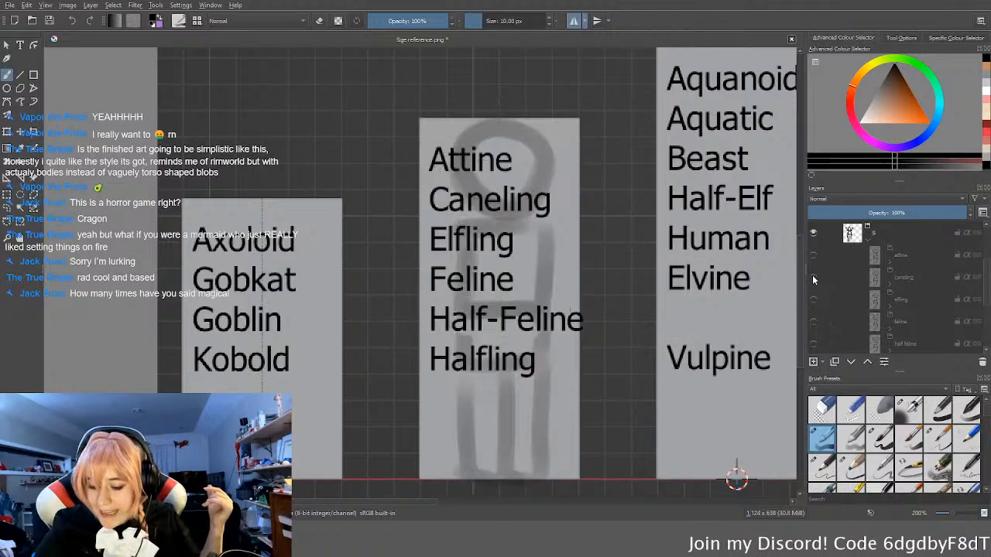
{"action": "left_click", "coordinate": [812, 276]}
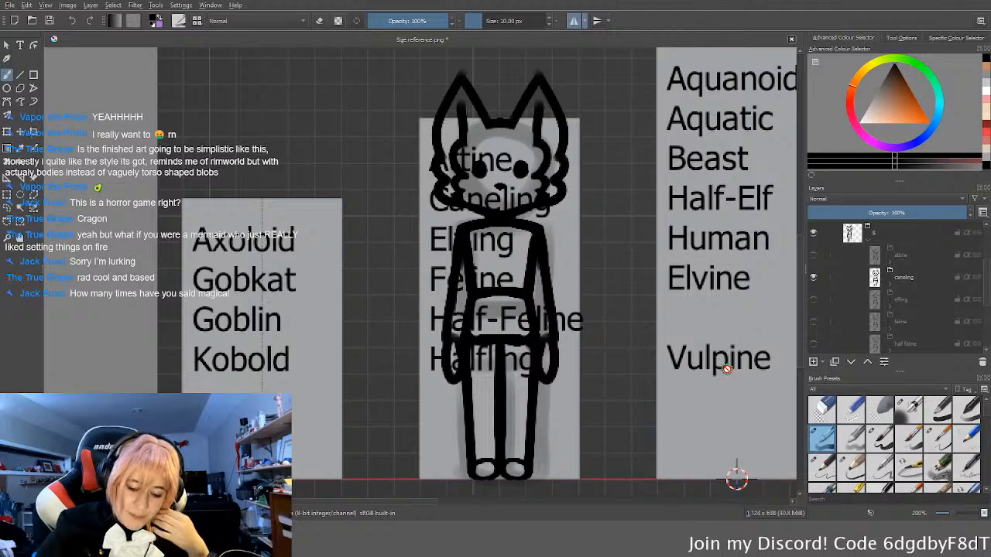
Step: Swap the caneling sketch in the S group for elfling, then for feline, and inspect feline against the height columns
{"action": "left_click", "coordinate": [813, 277]}
{"action": "left_click", "coordinate": [813, 299]}
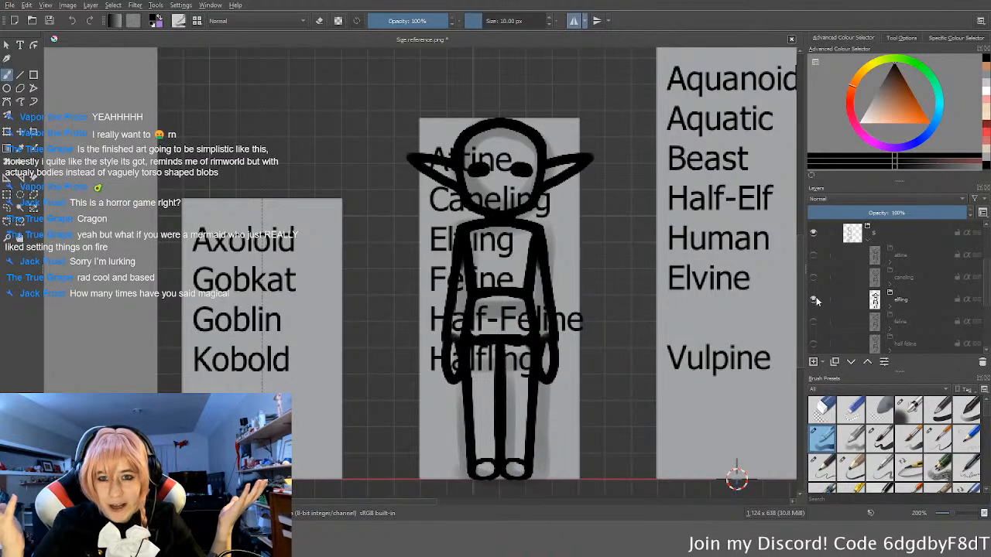
{"action": "left_click", "coordinate": [813, 299]}
{"action": "left_click", "coordinate": [813, 320]}
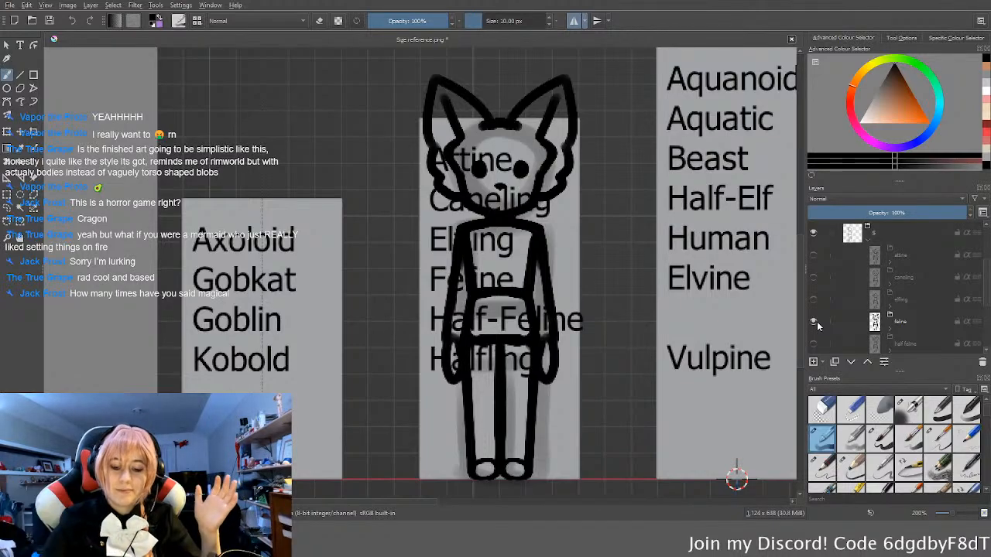
{"action": "scroll", "coordinate": [410, 310], "scroll_direction": "down", "scroll_amount": 3}
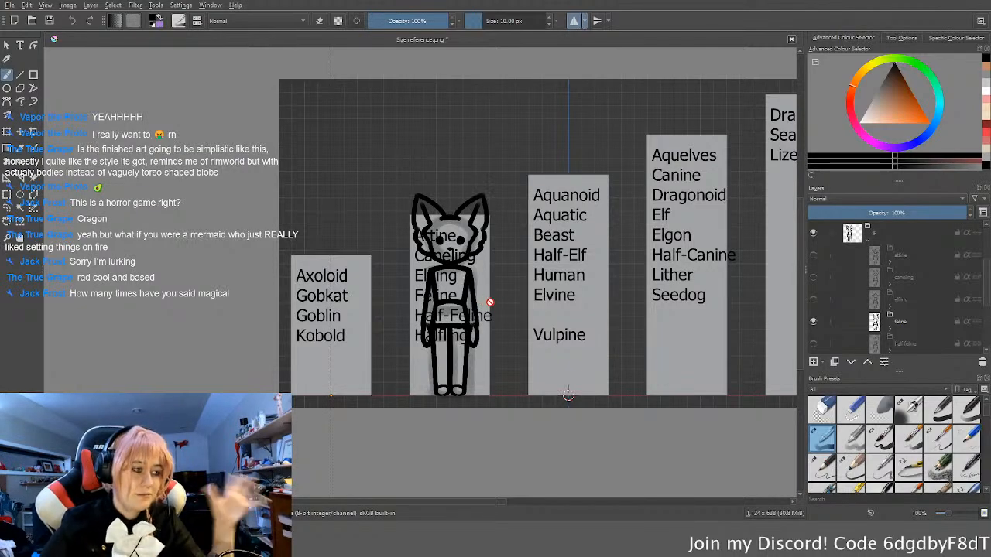
{"action": "scroll", "coordinate": [472, 295], "scroll_direction": "up", "scroll_amount": 1}
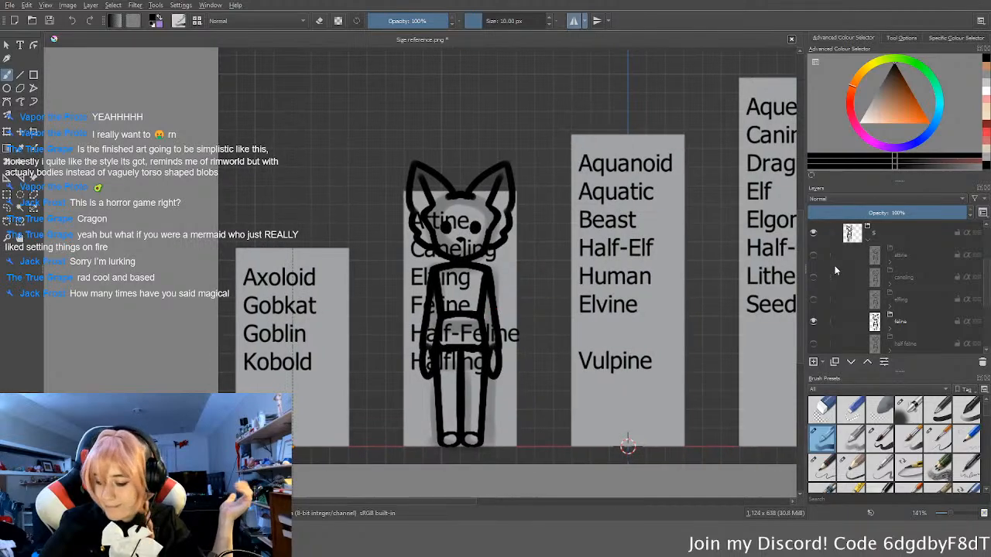
Step: Replace the feline sketch with half feline, then halfling for inspection, and finally hide the halfling sketch
{"action": "left_click", "coordinate": [813, 321]}
{"action": "left_click", "coordinate": [813, 345]}
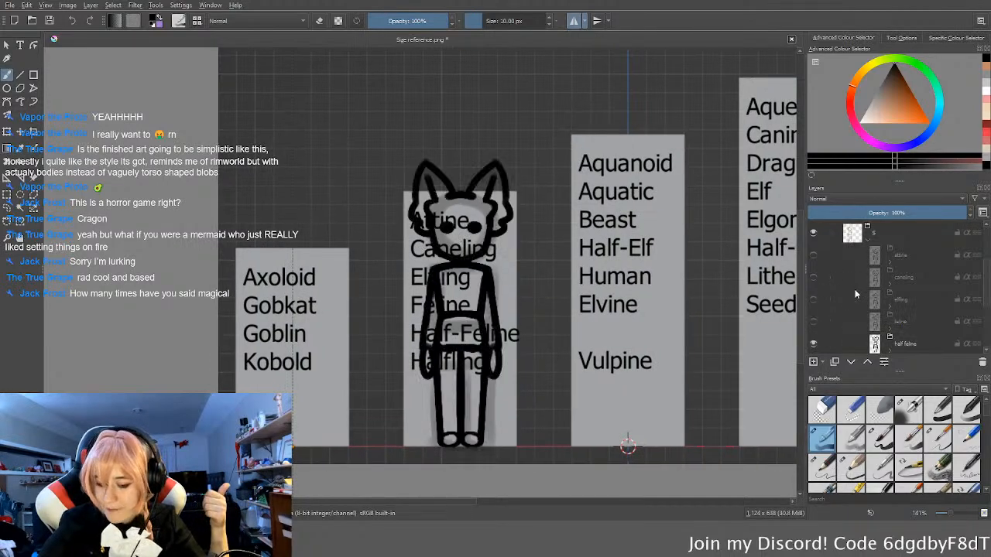
{"action": "scroll", "coordinate": [854, 289], "scroll_direction": "down", "scroll_amount": 2}
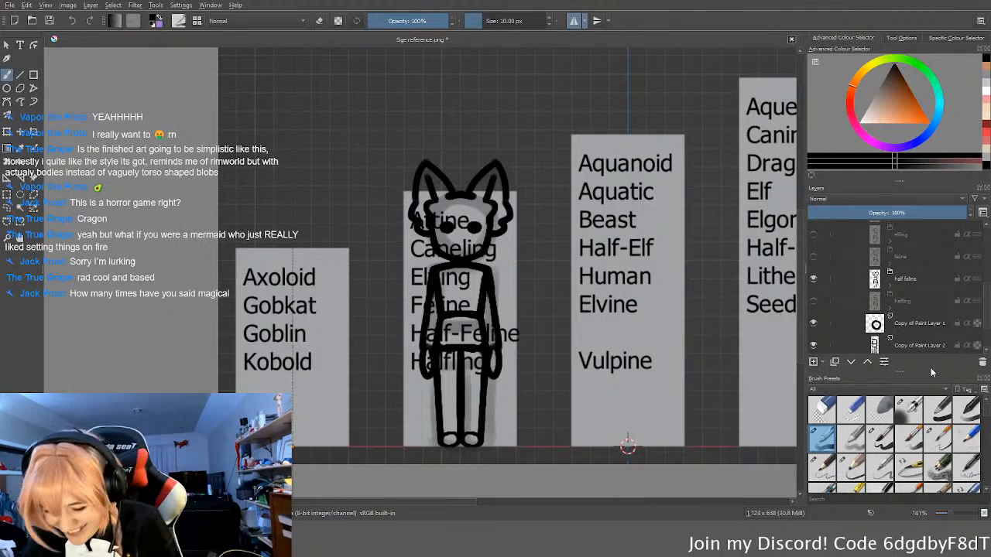
{"action": "left_click", "coordinate": [814, 280]}
{"action": "left_click", "coordinate": [813, 300]}
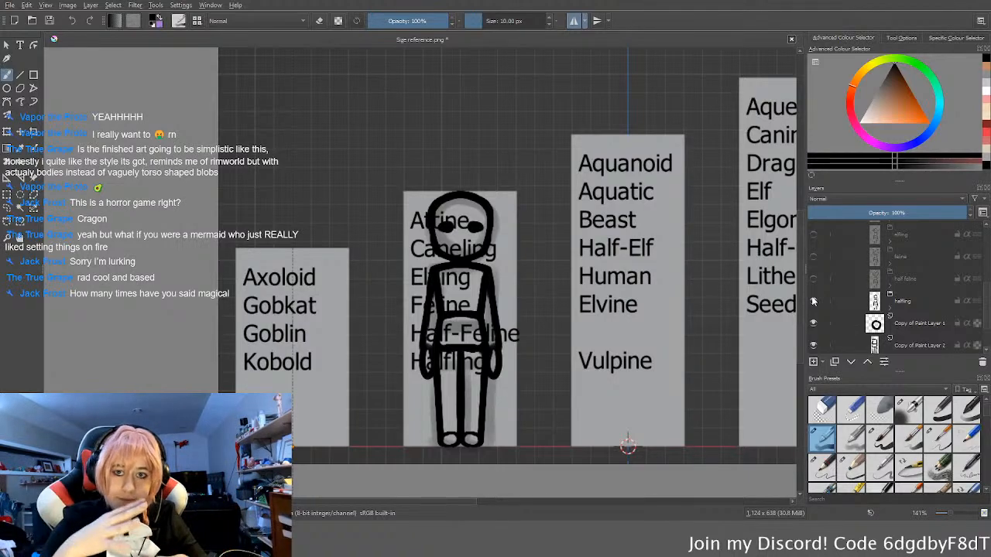
{"action": "left_click", "coordinate": [814, 301]}
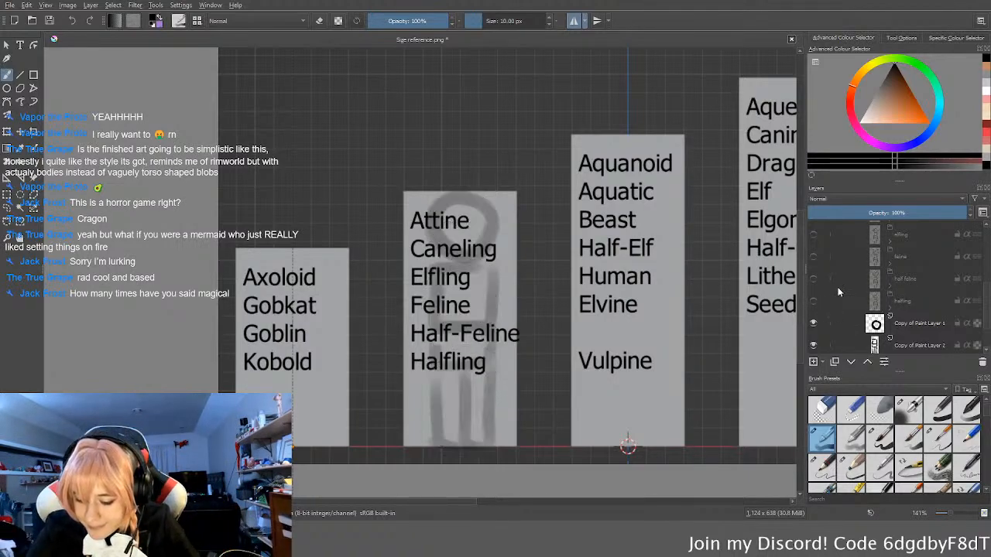
Step: Collapse and hide the S group, then show and expand the XS group containing the goblin sketch
{"action": "scroll", "coordinate": [838, 285], "scroll_direction": "up", "scroll_amount": 2}
{"action": "left_click", "coordinate": [867, 239]}
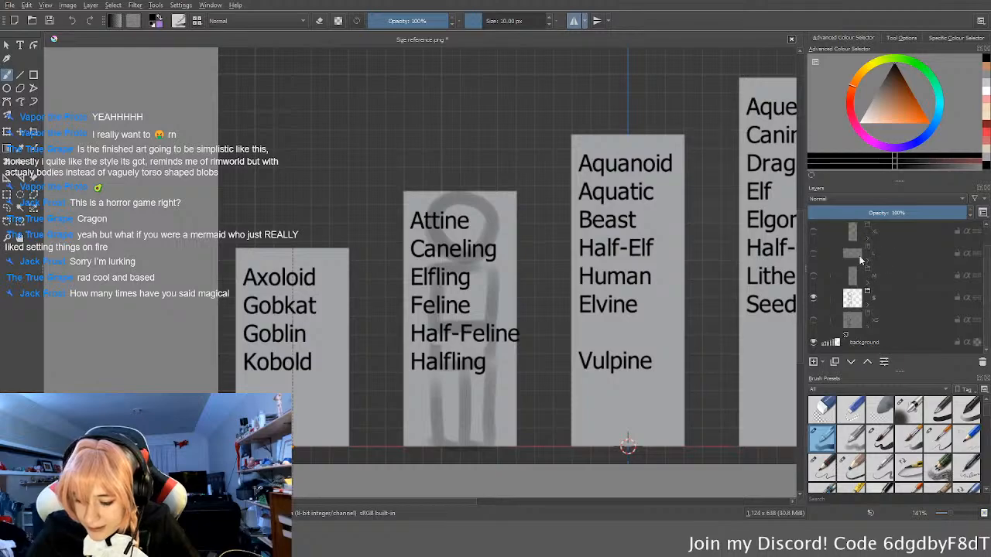
{"action": "left_click", "coordinate": [813, 298]}
{"action": "left_click", "coordinate": [813, 320]}
{"action": "left_click", "coordinate": [867, 324]}
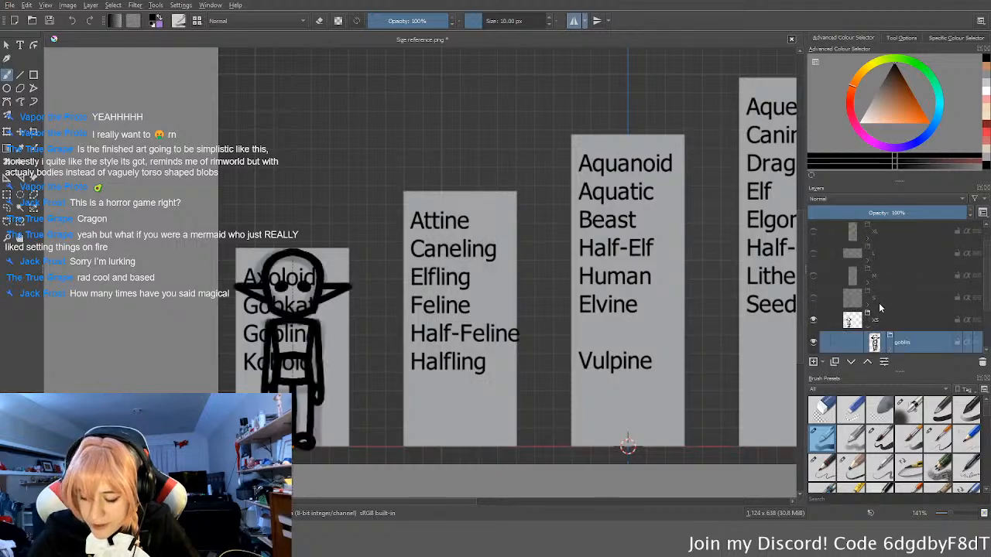
{"action": "scroll", "coordinate": [878, 304], "scroll_direction": "down", "scroll_amount": 2}
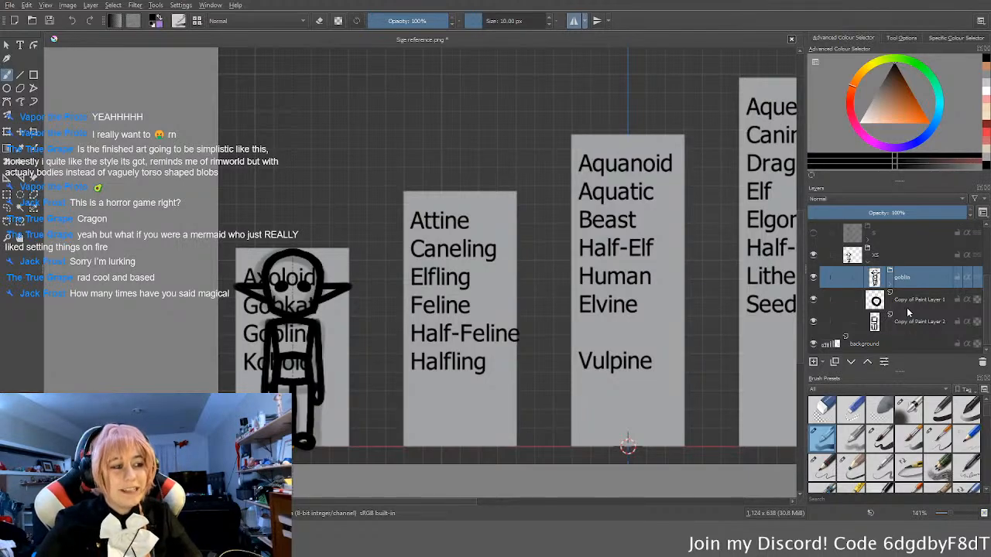
Step: Examine the goblin sketch up close against its XS column and alongside the other size columns
{"action": "scroll", "coordinate": [384, 343], "scroll_direction": "up", "scroll_amount": 1}
{"action": "middle_click_drag", "start_coordinate": [253, 355], "coordinate": [461, 319]}
{"action": "middle_click_drag", "start_coordinate": [540, 337], "coordinate": [516, 331]}
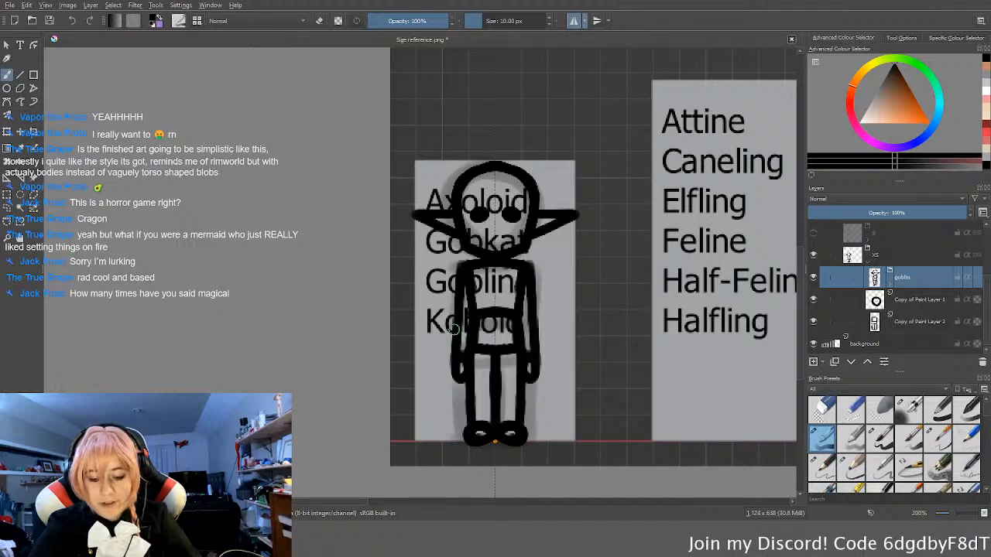
{"action": "scroll", "coordinate": [460, 339], "scroll_direction": "down", "scroll_amount": 4}
{"action": "scroll", "coordinate": [464, 329], "scroll_direction": "up", "scroll_amount": 3}
{"action": "mouse_move", "coordinate": [497, 335]}
{"action": "middle_mouse_down"}
{"action": "mouse_move", "coordinate": [405, 352]}
{"action": "mouse_move", "coordinate": [491, 337]}
{"action": "middle_mouse_up"}
{"action": "scroll", "coordinate": [448, 343], "scroll_direction": "down", "scroll_amount": 1}
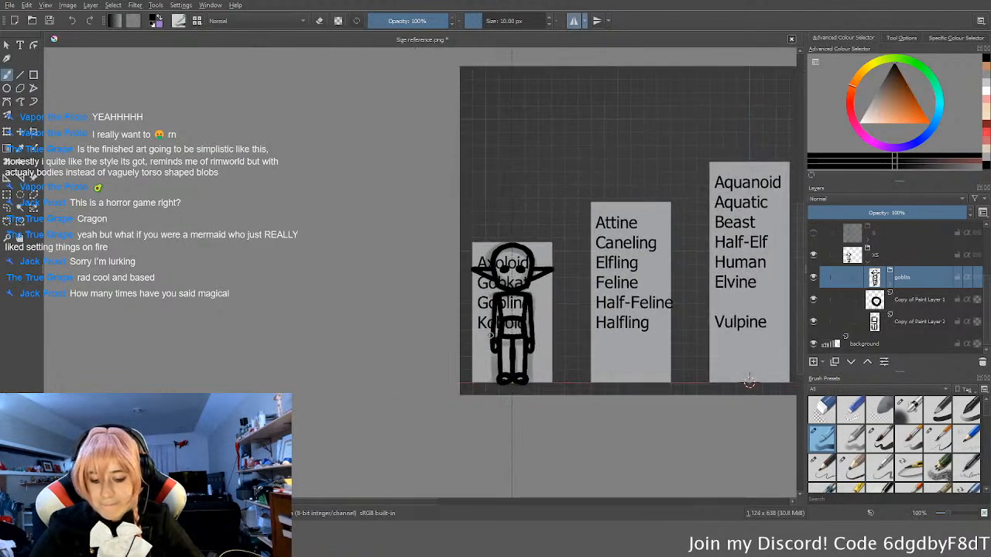
{"action": "scroll", "coordinate": [545, 339], "scroll_direction": "down", "scroll_amount": 1}
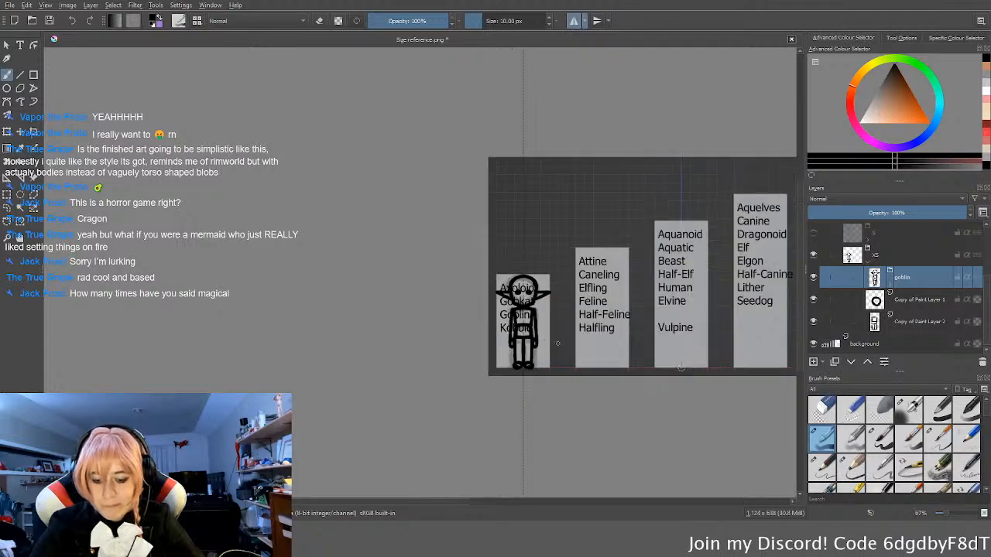
{"action": "middle_click_drag", "start_coordinate": [545, 338], "coordinate": [442, 330]}
Step: Collapse the XS group and show the human sketch and its M group to compare it with the goblin
{"action": "scroll", "coordinate": [879, 275], "scroll_direction": "up", "scroll_amount": 2}
{"action": "scroll", "coordinate": [867, 317], "scroll_direction": "up", "scroll_amount": 3}
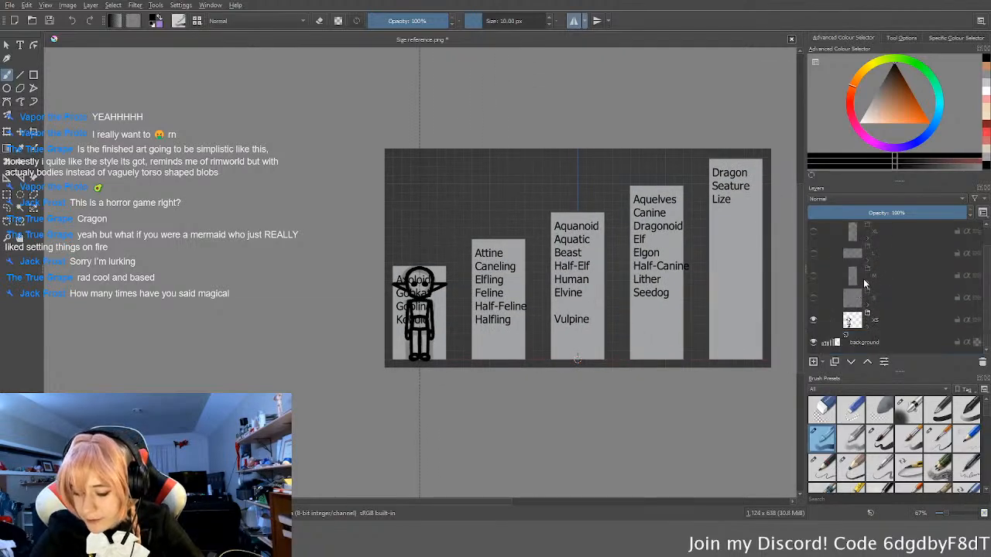
{"action": "scroll", "coordinate": [843, 287], "scroll_direction": "down", "scroll_amount": 3}
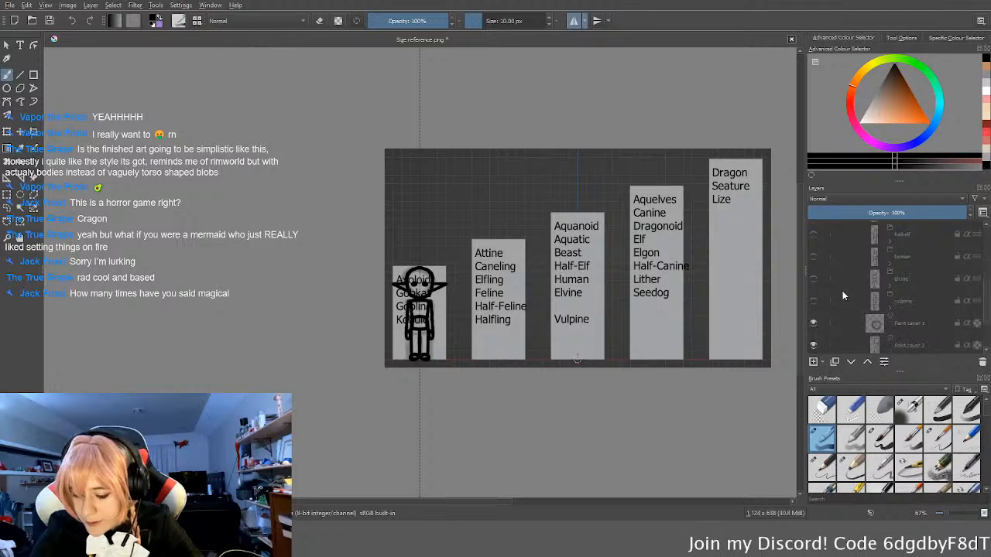
{"action": "left_click", "coordinate": [813, 256]}
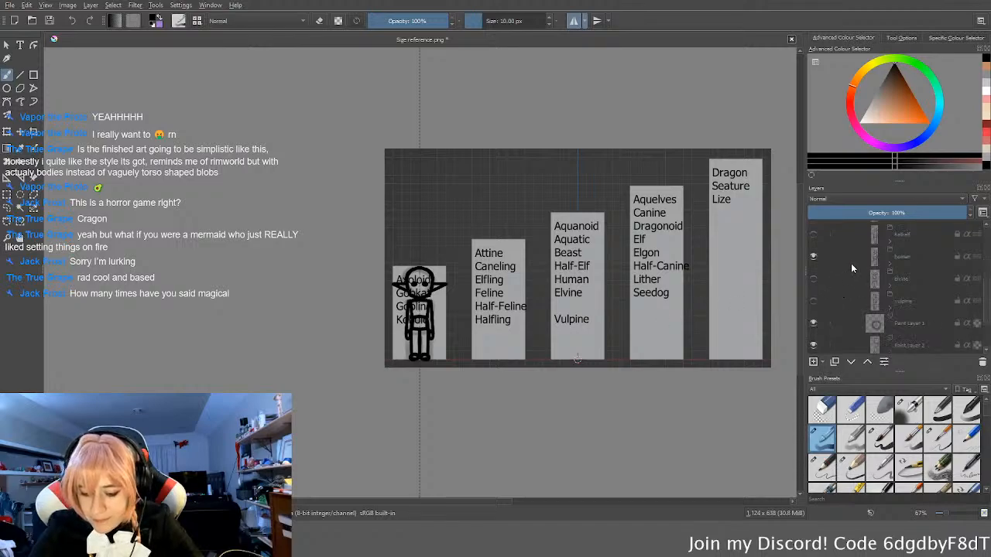
{"action": "scroll", "coordinate": [832, 265], "scroll_direction": "up", "scroll_amount": 5}
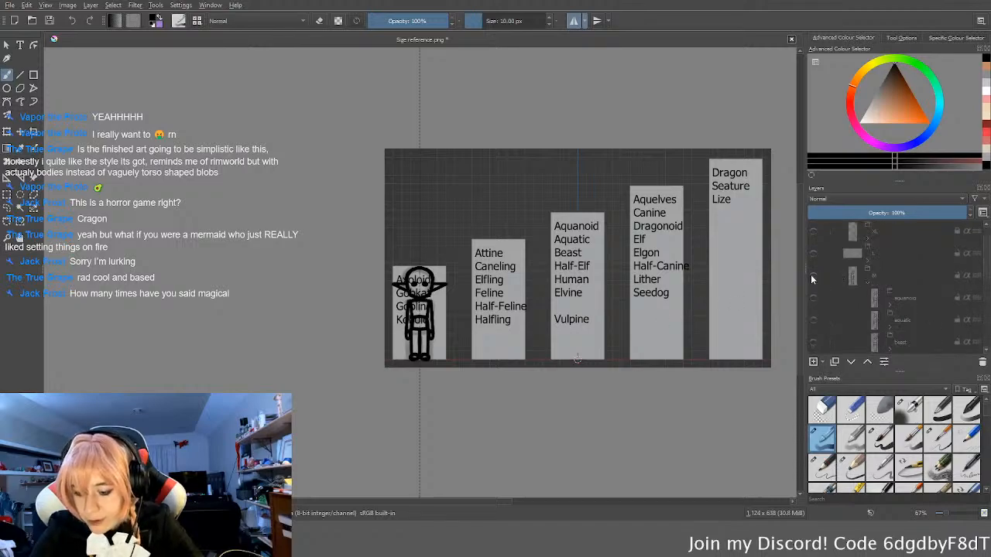
{"action": "left_click", "coordinate": [813, 276]}
{"action": "scroll", "coordinate": [461, 352], "scroll_direction": "up", "scroll_amount": 2, "text": "ctrl"}
{"action": "middle_click_drag", "start_coordinate": [461, 352], "coordinate": [475, 347]}
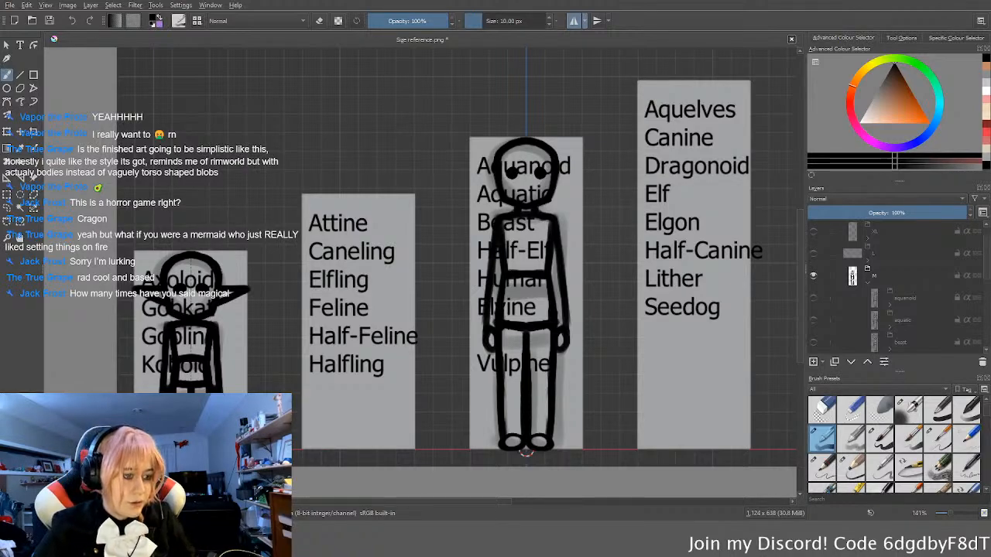
Step: Switch to Blender and look over the character model in the front view
{"action": "key", "text": "alt+Tab"}
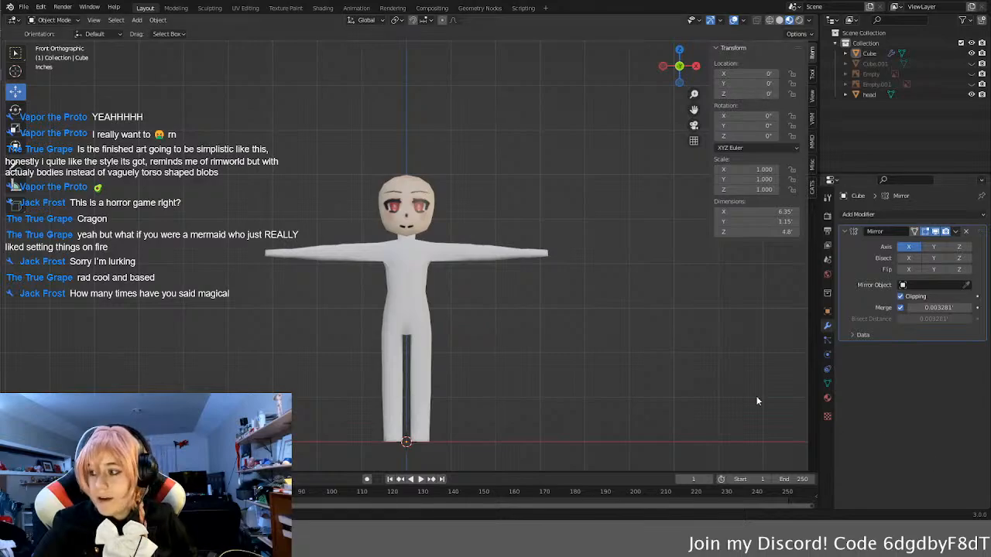
{"action": "middle_click_drag", "start_coordinate": [400, 289], "coordinate": [429, 283], "text": "shift"}
{"action": "middle_click_drag", "start_coordinate": [492, 312], "coordinate": [498, 308], "text": "shift"}
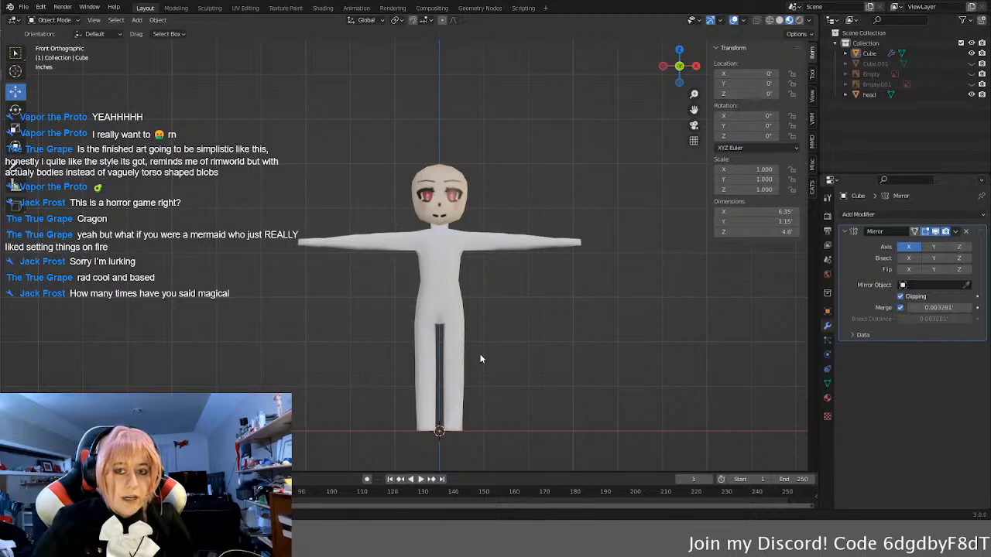
{"action": "scroll", "coordinate": [472, 350], "scroll_direction": "down", "scroll_amount": 2}
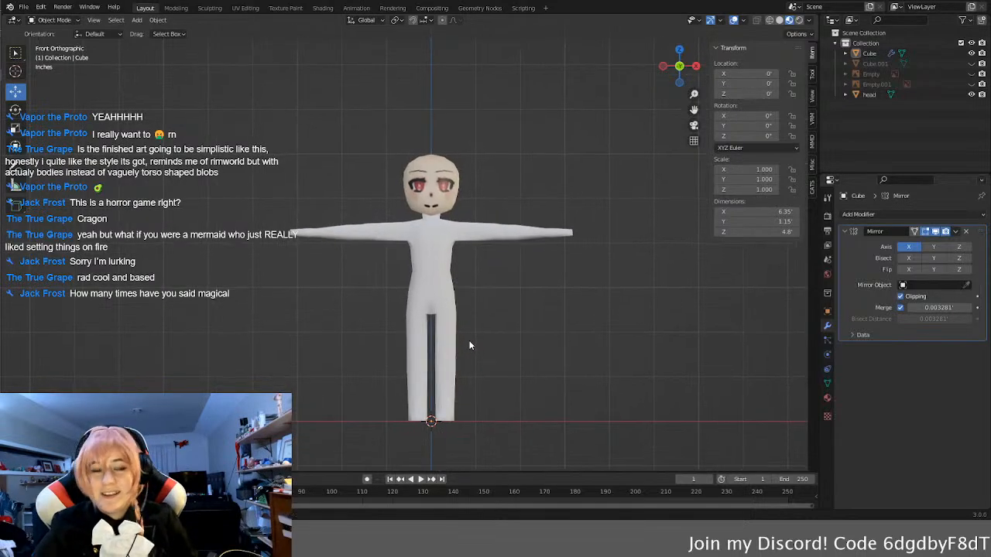
{"action": "scroll", "coordinate": [469, 345], "scroll_direction": "up", "scroll_amount": 1}
{"action": "scroll", "coordinate": [431, 320], "scroll_direction": "up", "scroll_amount": 1}
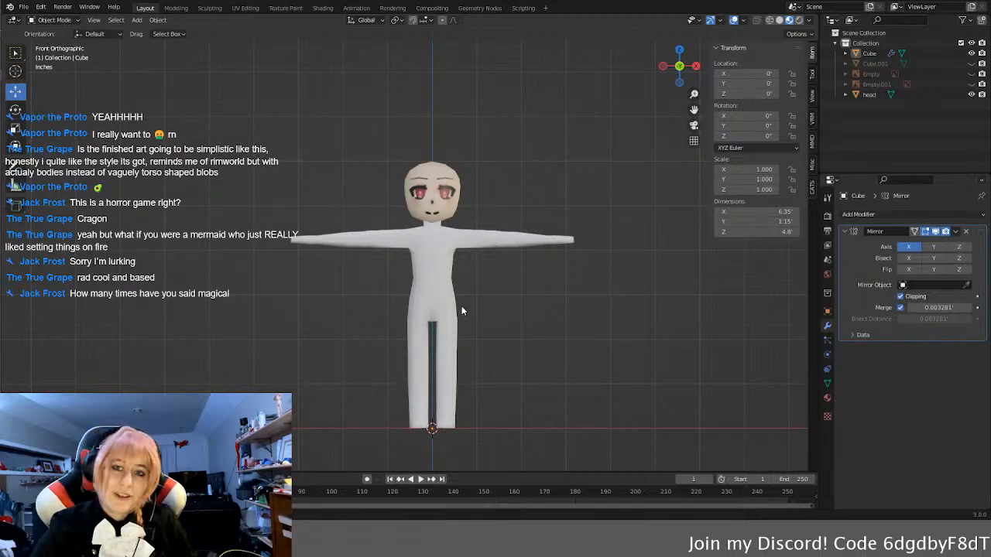
Step: Show the front reference image over the model and scale the head down to about 0.97 of its size
{"action": "left_click", "coordinate": [972, 73]}
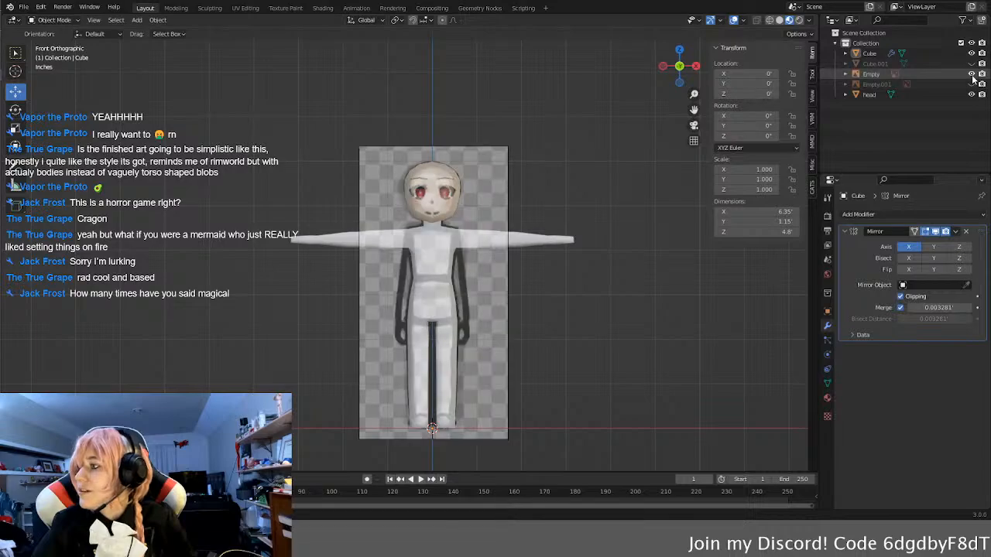
{"action": "scroll", "coordinate": [459, 186], "scroll_direction": "up", "scroll_amount": 8}
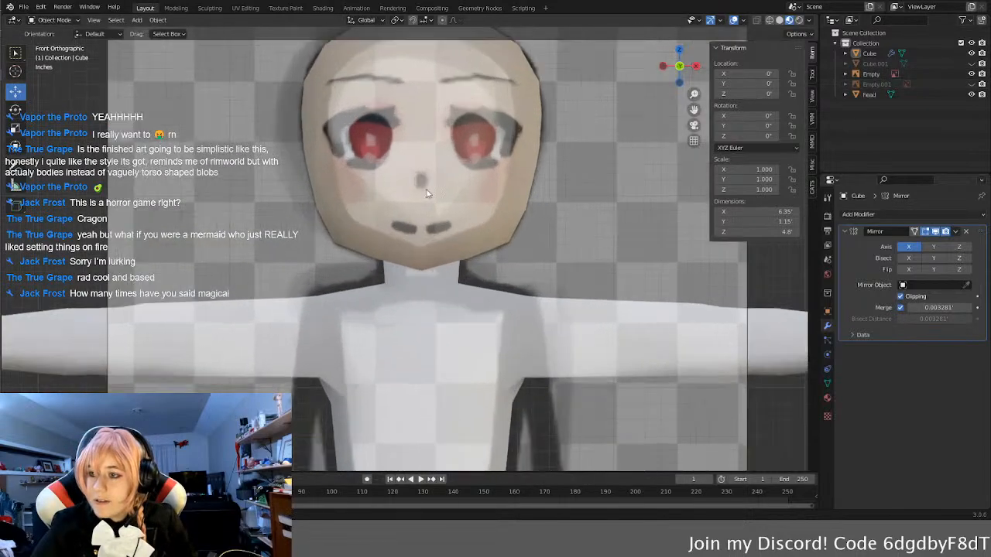
{"action": "scroll", "coordinate": [458, 186], "scroll_direction": "down", "scroll_amount": 8}
{"action": "left_click", "coordinate": [426, 216]}
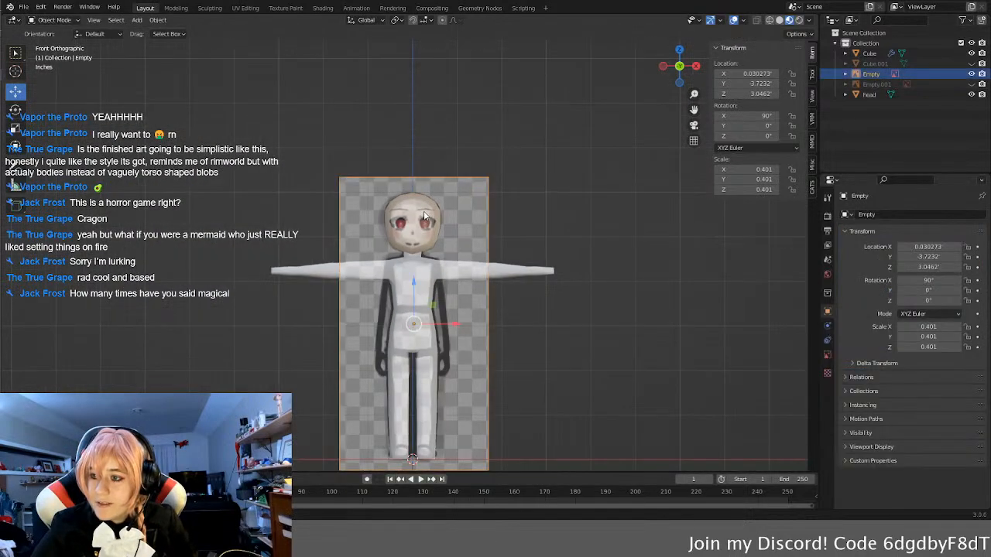
{"action": "left_click", "coordinate": [424, 214]}
{"action": "key", "text": "s"}
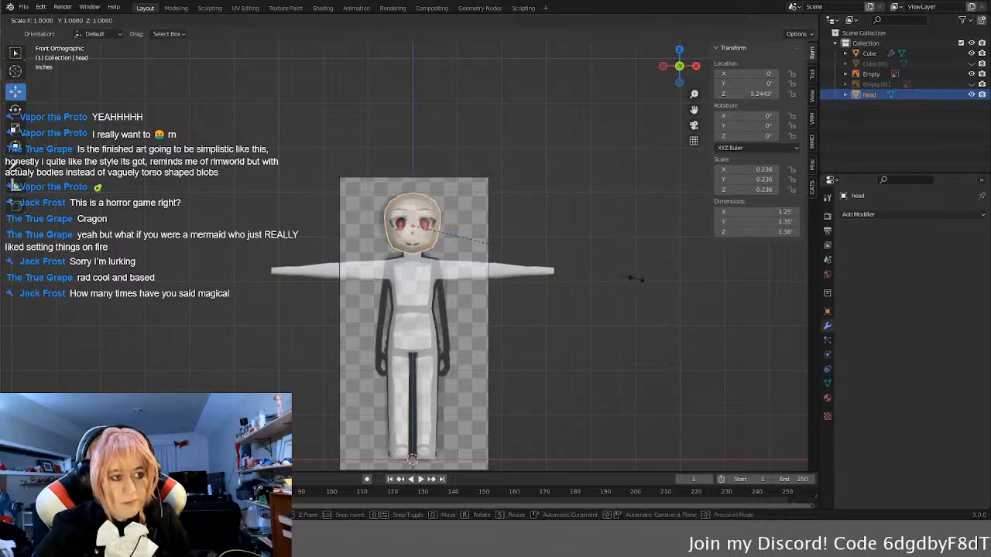
{"action": "left_click", "coordinate": [570, 276]}
Step: Hide the front reference image and return to the size reference chart in Krita
{"action": "scroll", "coordinate": [515, 265], "scroll_direction": "up", "scroll_amount": 2}
{"action": "left_click", "coordinate": [523, 224]}
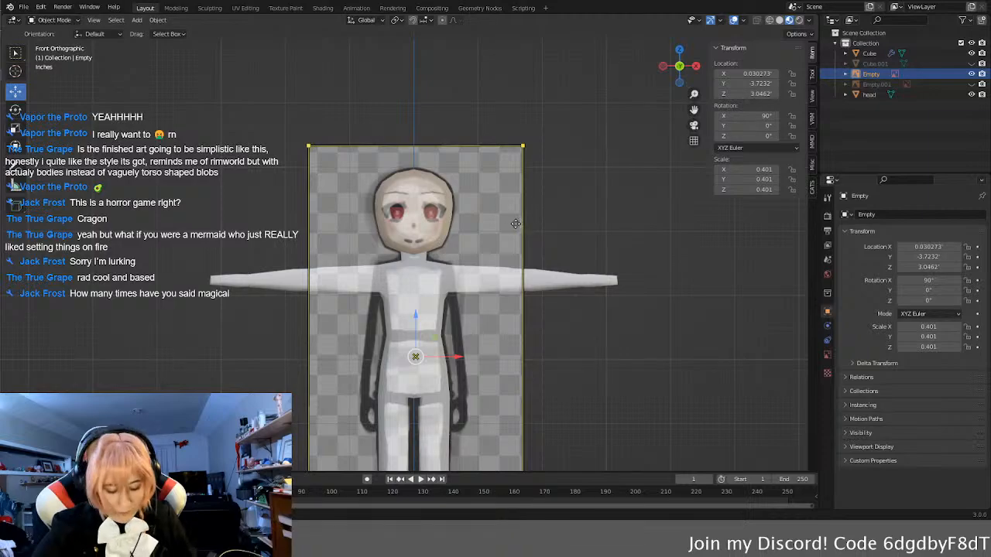
{"action": "key", "text": "h"}
{"action": "scroll", "coordinate": [587, 242], "scroll_direction": "down", "scroll_amount": 4}
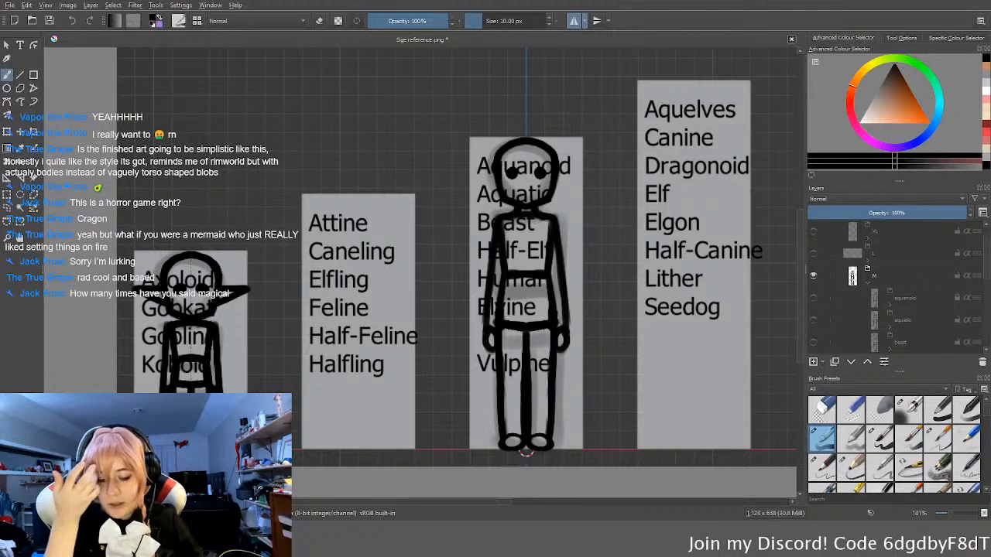
Step: Inspect the goblin sketch in its XS column up close and save the size reference image
{"action": "middle_click_drag", "start_coordinate": [266, 333], "coordinate": [302, 332]}
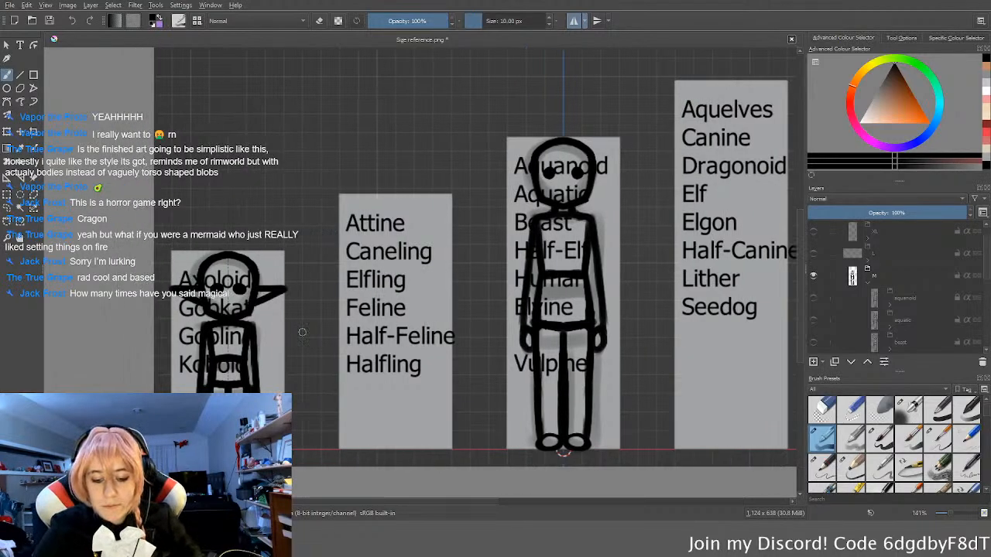
{"action": "scroll", "coordinate": [227, 320], "scroll_direction": "up", "scroll_amount": 1}
{"action": "middle_click_drag", "start_coordinate": [228, 320], "coordinate": [381, 282]}
{"action": "scroll", "coordinate": [380, 282], "scroll_direction": "up", "scroll_amount": 1}
{"action": "key", "text": "ctrl+s"}
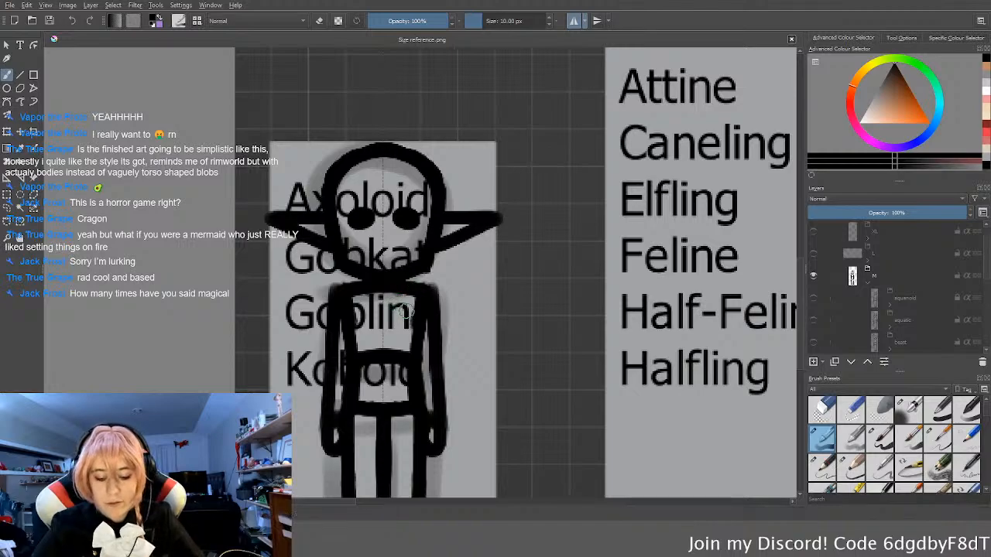
{"action": "middle_click_drag", "start_coordinate": [424, 304], "coordinate": [487, 286]}
Step: Hide and collapse the M group, then expand the XS group down to its goblin sketch
{"action": "scroll", "coordinate": [898, 264], "scroll_direction": "down", "scroll_amount": 5}
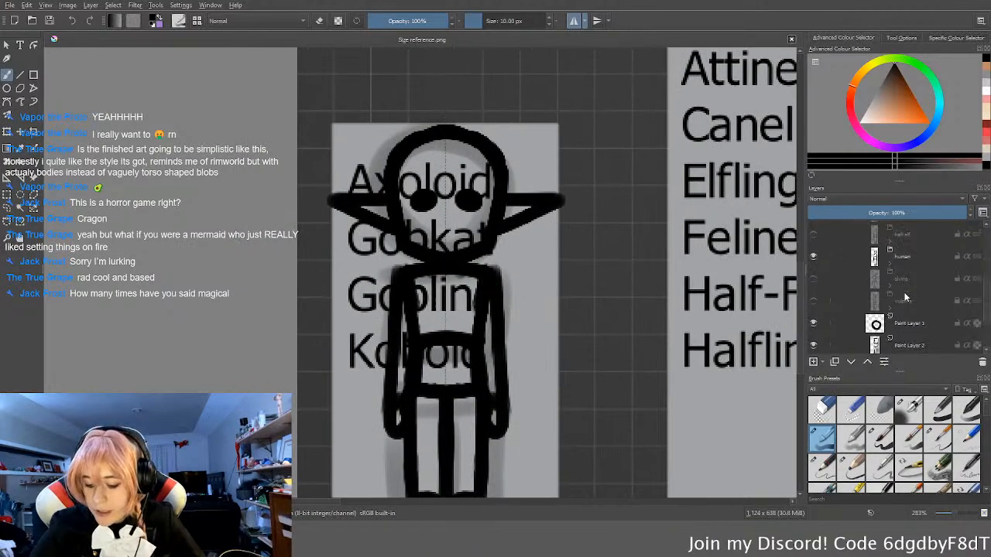
{"action": "scroll", "coordinate": [903, 285], "scroll_direction": "up", "scroll_amount": 5}
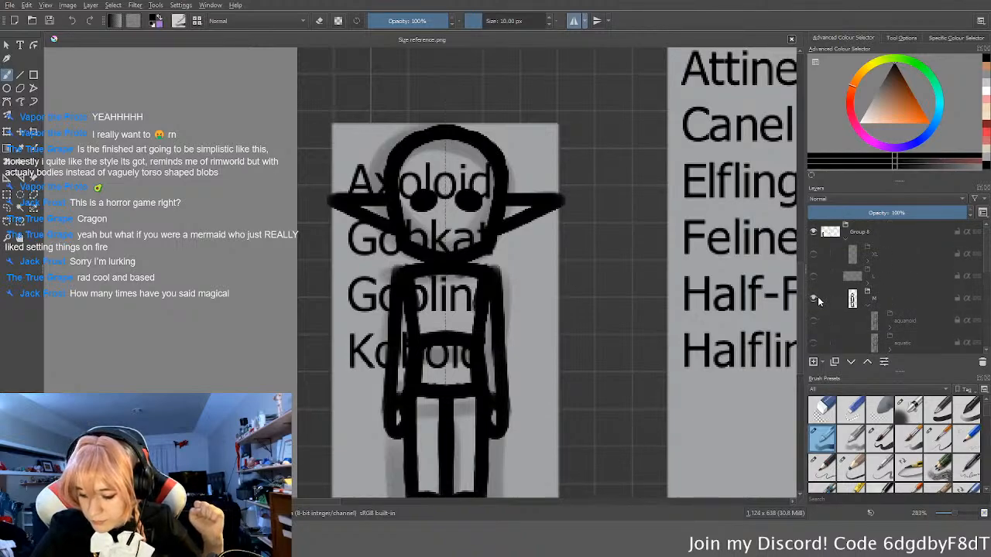
{"action": "left_click", "coordinate": [813, 298]}
{"action": "left_click", "coordinate": [868, 303]}
{"action": "scroll", "coordinate": [870, 308], "scroll_direction": "down", "scroll_amount": 1}
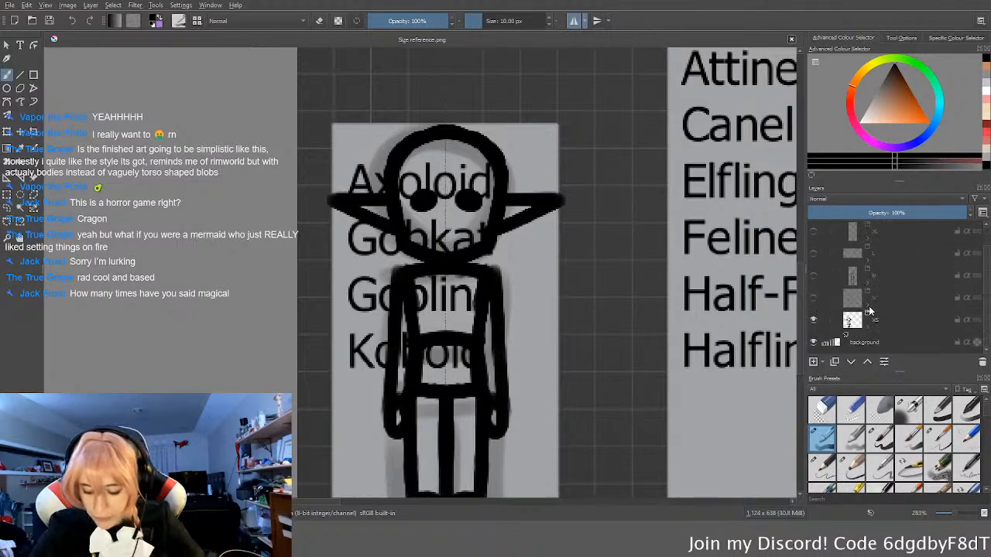
{"action": "left_click", "coordinate": [868, 326]}
{"action": "scroll", "coordinate": [875, 319], "scroll_direction": "down", "scroll_amount": 2}
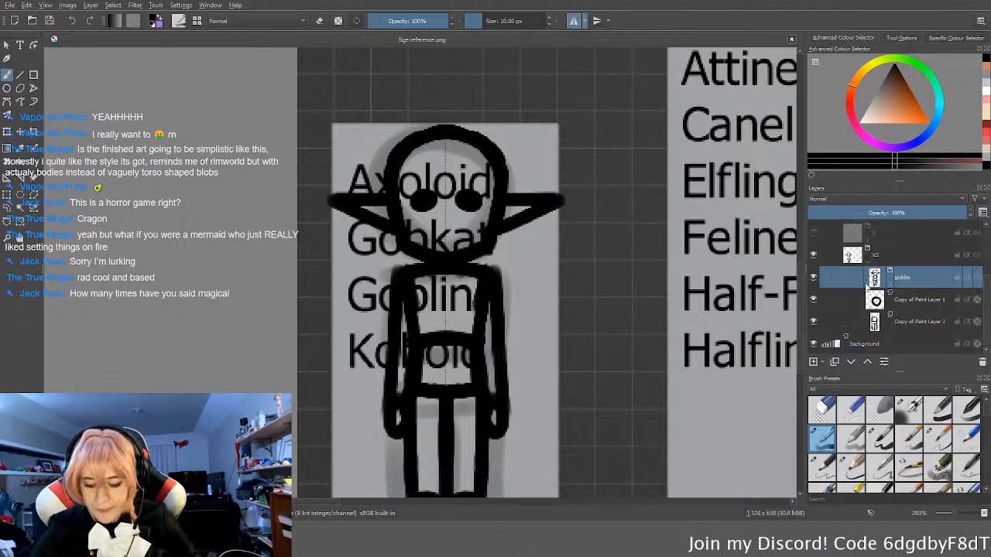
Step: Duplicate the goblin group, rename the copy axoloid, hide the goblin group and select the paint layer inside axoloid
{"action": "scroll", "coordinate": [597, 349], "scroll_direction": "down", "scroll_amount": 1, "text": "ctrl"}
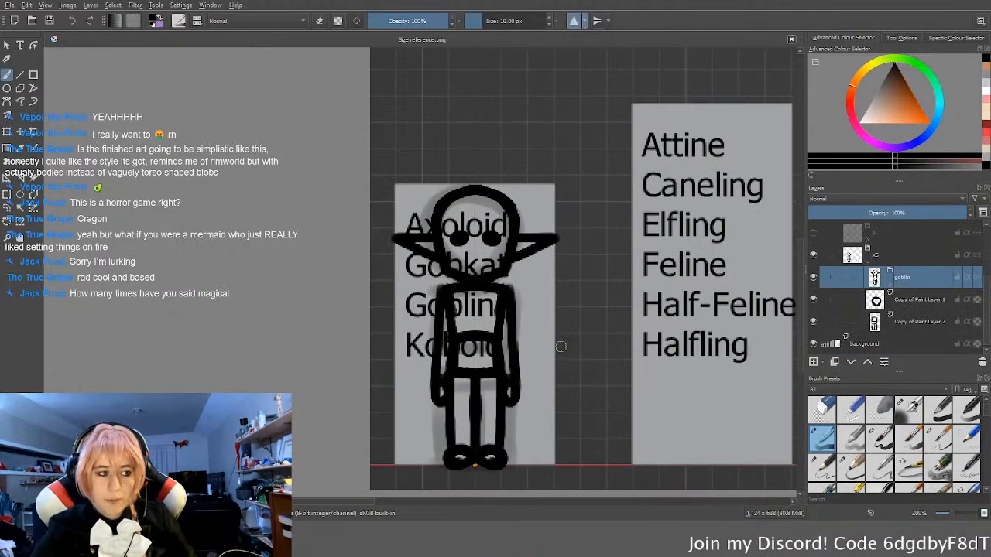
{"action": "key", "text": "ctrl"}
{"action": "key", "text": "ctrl+j"}
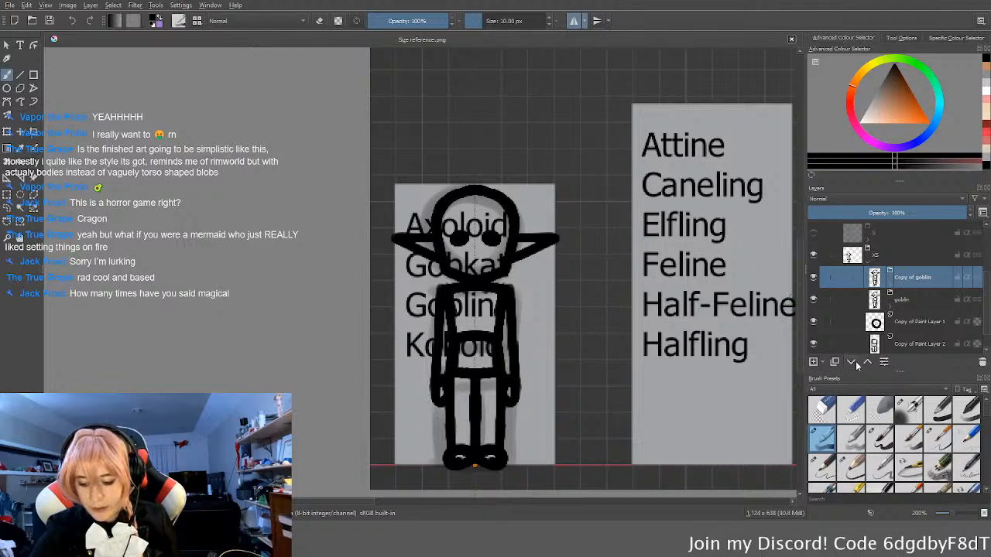
{"action": "double_click", "coordinate": [913, 277]}
{"action": "type", "text": "axoloid"}
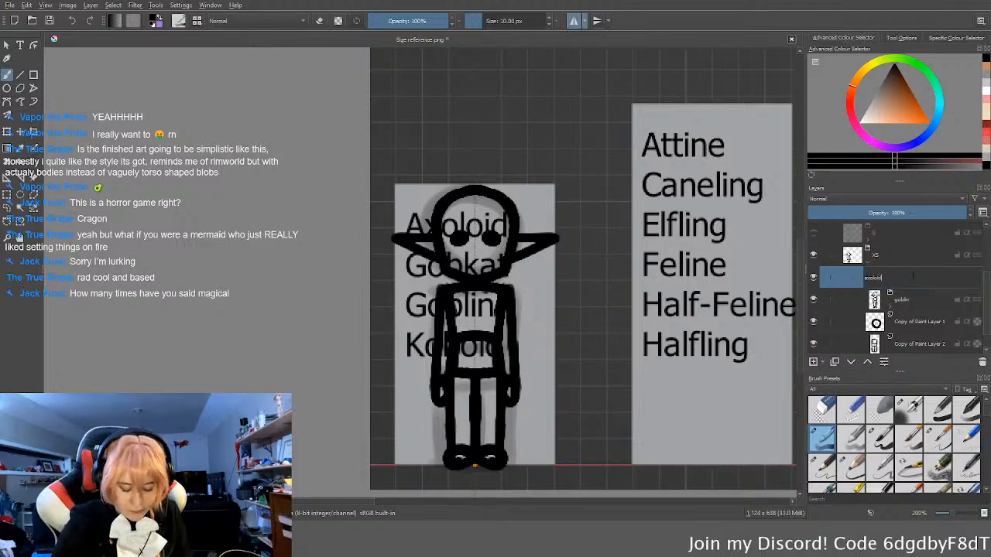
{"action": "key", "text": "Return"}
{"action": "left_click", "coordinate": [813, 301]}
{"action": "left_click", "coordinate": [891, 283]}
{"action": "left_click", "coordinate": [928, 306]}
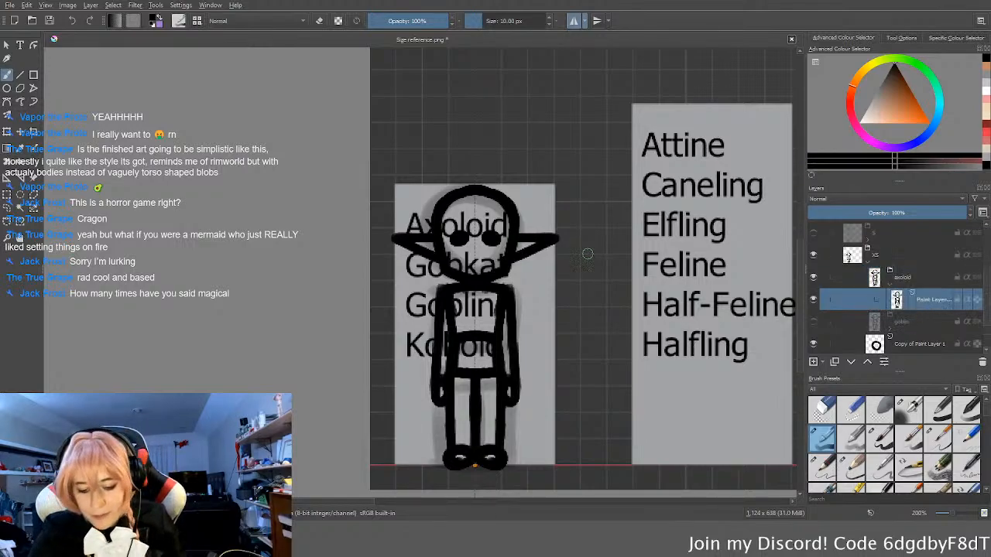
Step: Erase the pointed goblin ears on both sides of the axoloid's head
{"action": "scroll", "coordinate": [535, 255], "scroll_direction": "up", "scroll_amount": 3}
{"action": "scroll", "coordinate": [530, 257], "scroll_direction": "up", "scroll_amount": 1}
{"action": "key", "text": "e"}
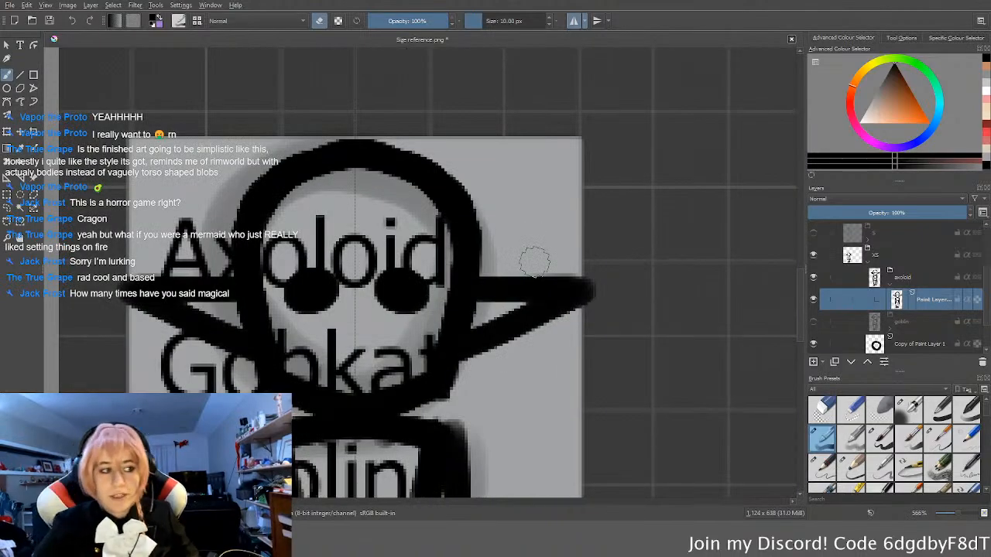
{"action": "mouse_move", "coordinate": [604, 306]}
{"action": "left_mouse_down"}
{"action": "mouse_move", "coordinate": [546, 287]}
{"action": "mouse_move", "coordinate": [486, 379]}
{"action": "mouse_move", "coordinate": [493, 272]}
{"action": "mouse_move", "coordinate": [496, 316]}
{"action": "mouse_move", "coordinate": [493, 302]}
{"action": "mouse_move", "coordinate": [484, 341]}
{"action": "mouse_move", "coordinate": [494, 337]}
{"action": "mouse_move", "coordinate": [495, 366]}
{"action": "left_mouse_up"}
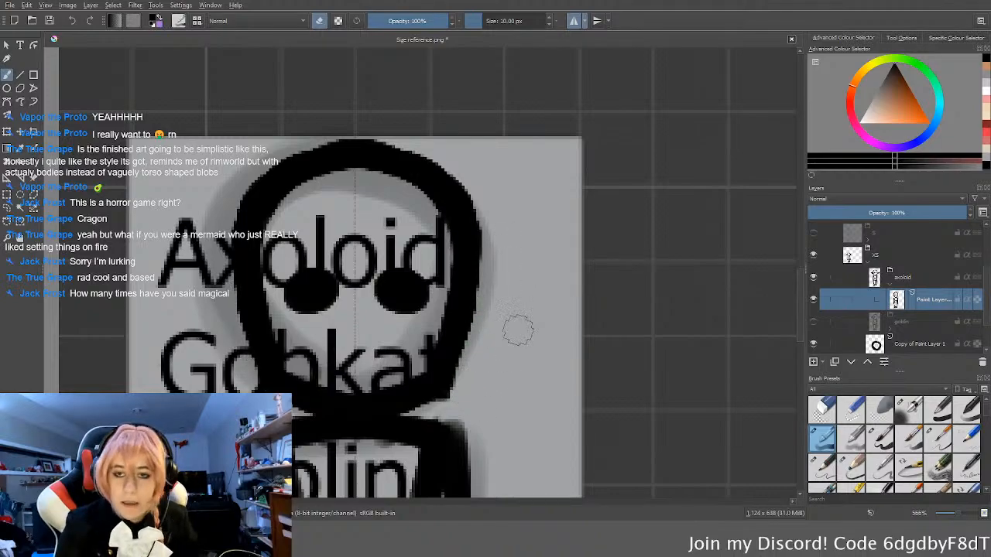
{"action": "key", "text": "e"}
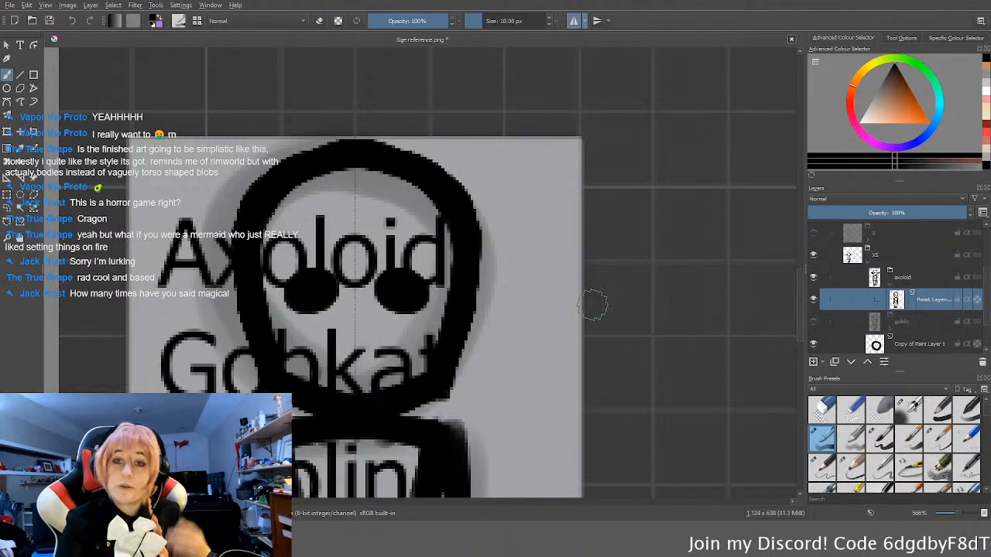
Step: Fill out the head's lower sides into a rounder jaw, clean up its inner edge and widen the eyes
{"action": "middle_click_drag", "start_coordinate": [476, 328], "coordinate": [539, 323]}
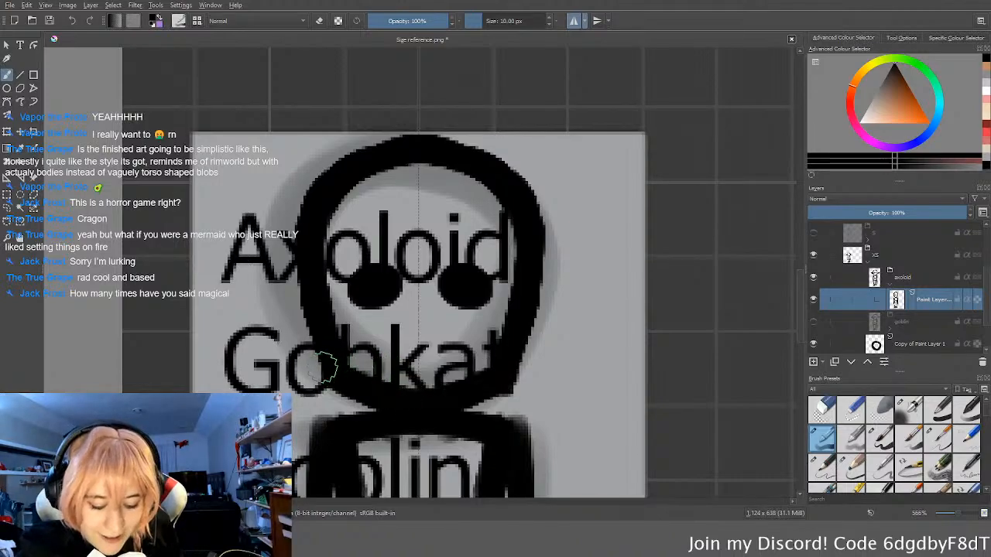
{"action": "mouse_move", "coordinate": [332, 373]}
{"action": "left_mouse_down"}
{"action": "mouse_move", "coordinate": [306, 312]}
{"action": "mouse_move", "coordinate": [327, 224]}
{"action": "mouse_move", "coordinate": [339, 252]}
{"action": "mouse_move", "coordinate": [331, 306]}
{"action": "mouse_move", "coordinate": [351, 353]}
{"action": "left_mouse_up"}
{"action": "key", "text": "e"}
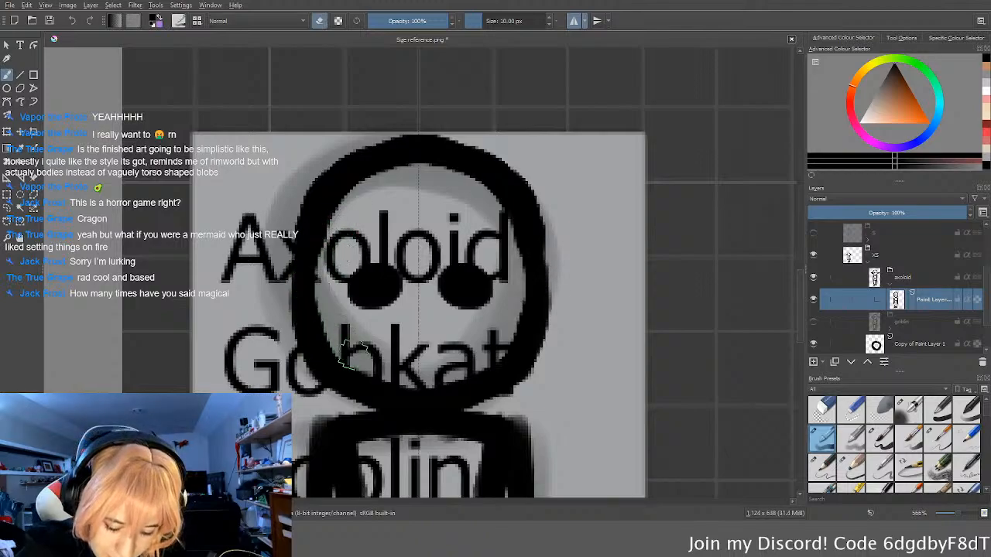
{"action": "key", "text": "e"}
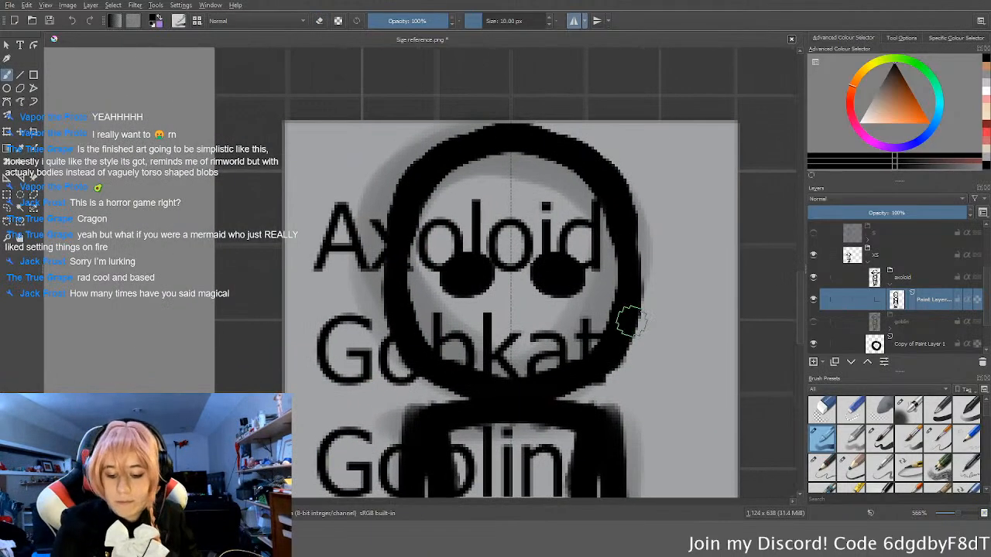
{"action": "mouse_move", "coordinate": [585, 280]}
{"action": "left_mouse_down"}
{"action": "mouse_move", "coordinate": [550, 261]}
{"action": "mouse_move", "coordinate": [540, 268]}
{"action": "mouse_move", "coordinate": [574, 265]}
{"action": "left_mouse_up"}
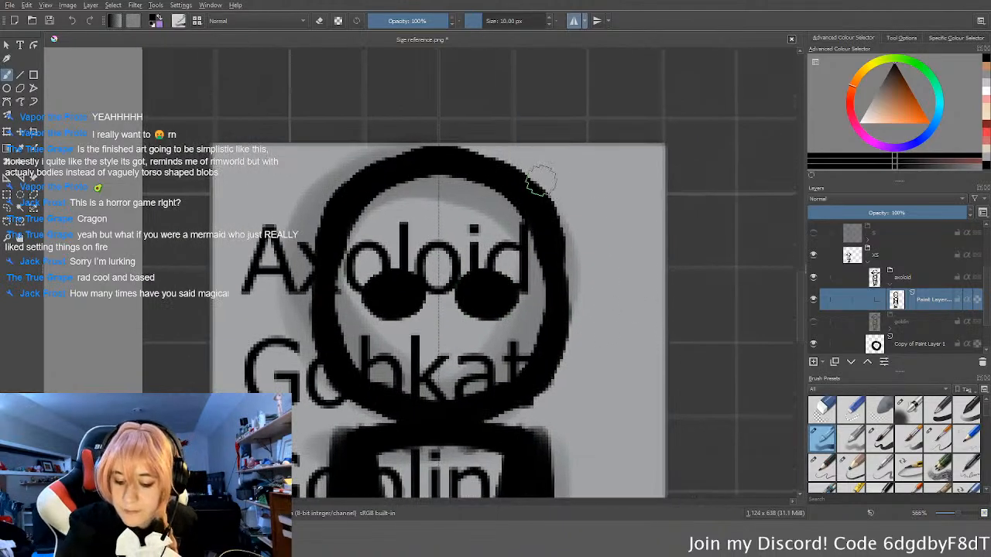
Step: Try three mirrored pairs of looped gills along the sides of the axoloid's head
{"action": "left_click_drag", "start_coordinate": [526, 183], "coordinate": [598, 215]}
{"action": "key", "text": "ctrl+z"}
{"action": "mouse_move", "coordinate": [558, 260]}
{"action": "left_mouse_down"}
{"action": "mouse_move", "coordinate": [774, 267]}
{"action": "mouse_move", "coordinate": [565, 286]}
{"action": "mouse_move", "coordinate": [703, 248]}
{"action": "mouse_move", "coordinate": [556, 304]}
{"action": "left_mouse_up"}
{"action": "key", "text": "ctrl+z"}
{"action": "middle_click_drag", "start_coordinate": [602, 305], "coordinate": [542, 346]}
{"action": "mouse_move", "coordinate": [482, 221]}
{"action": "left_mouse_down"}
{"action": "mouse_move", "coordinate": [566, 208]}
{"action": "mouse_move", "coordinate": [503, 267]}
{"action": "left_mouse_up"}
{"action": "middle_click_drag", "start_coordinate": [596, 343], "coordinate": [622, 300]}
{"action": "left_click_drag", "start_coordinate": [529, 346], "coordinate": [535, 370]}
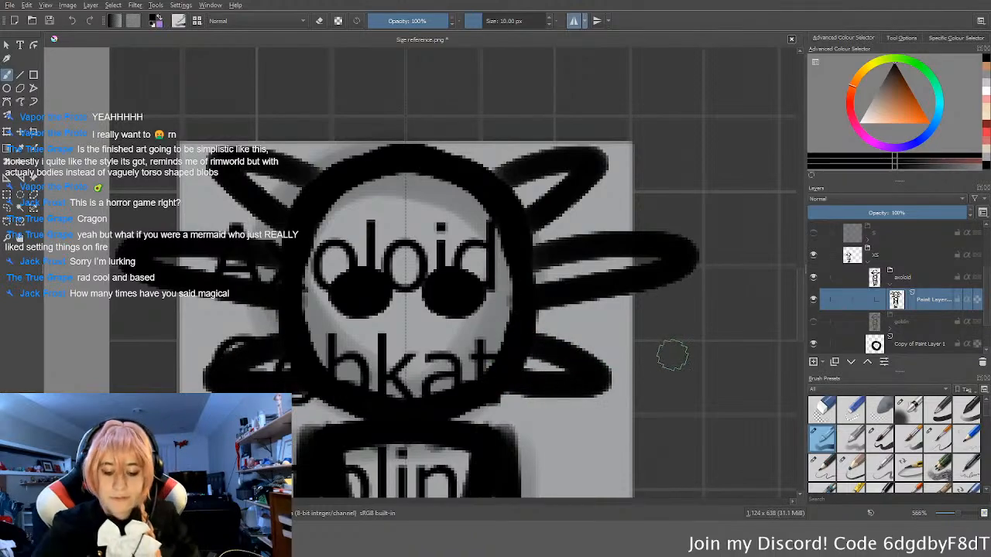
Step: Check the looped gills against the whole figure, then undo all three pairs
{"action": "scroll", "coordinate": [671, 355], "scroll_direction": "down", "scroll_amount": 5}
{"action": "scroll", "coordinate": [620, 350], "scroll_direction": "up", "scroll_amount": 1}
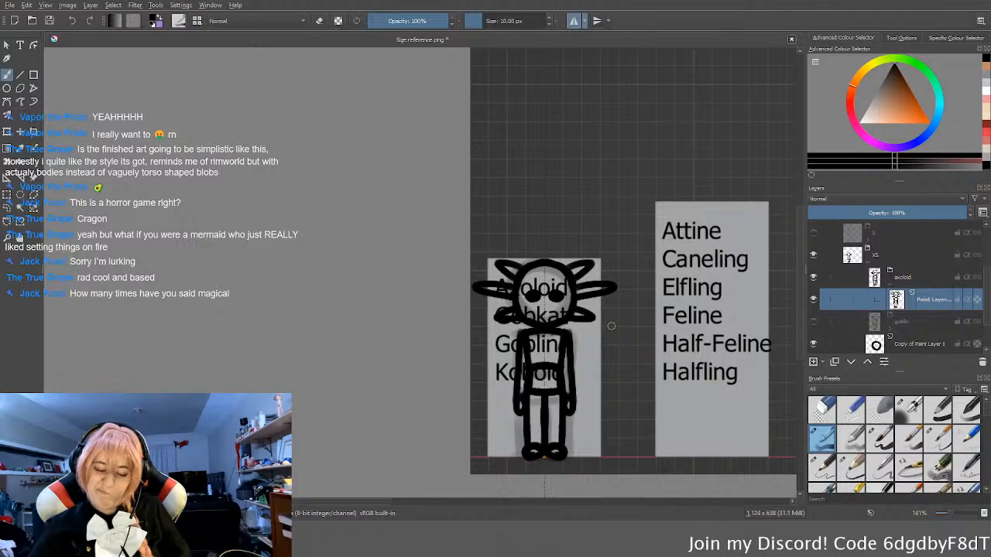
{"action": "scroll", "coordinate": [611, 325], "scroll_direction": "up", "scroll_amount": 4}
{"action": "key", "text": "ctrl+z"}
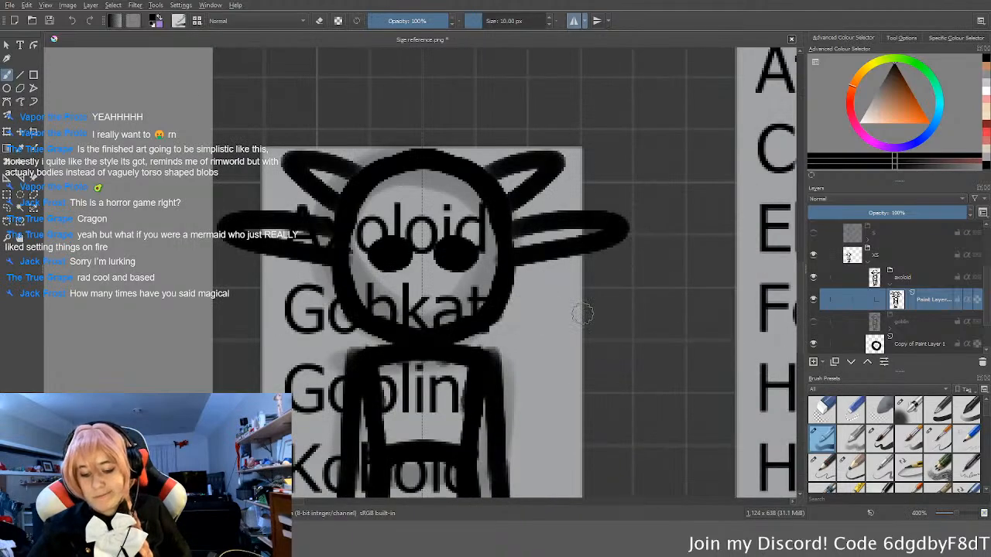
{"action": "key", "text": "ctrl+z"}
Step: Try mirrored straight guide strokes for the gills: one horizontal, one angled up and one angled down per side
{"action": "key", "text": "ctrl+z"}
{"action": "left_click_drag", "start_coordinate": [508, 237], "coordinate": [592, 247]}
{"action": "key", "text": "ctrl+z"}
{"action": "left_click_drag", "start_coordinate": [507, 250], "coordinate": [609, 247]}
{"action": "key", "text": "ctrl+z"}
{"action": "left_click_drag", "start_coordinate": [512, 246], "coordinate": [625, 246]}
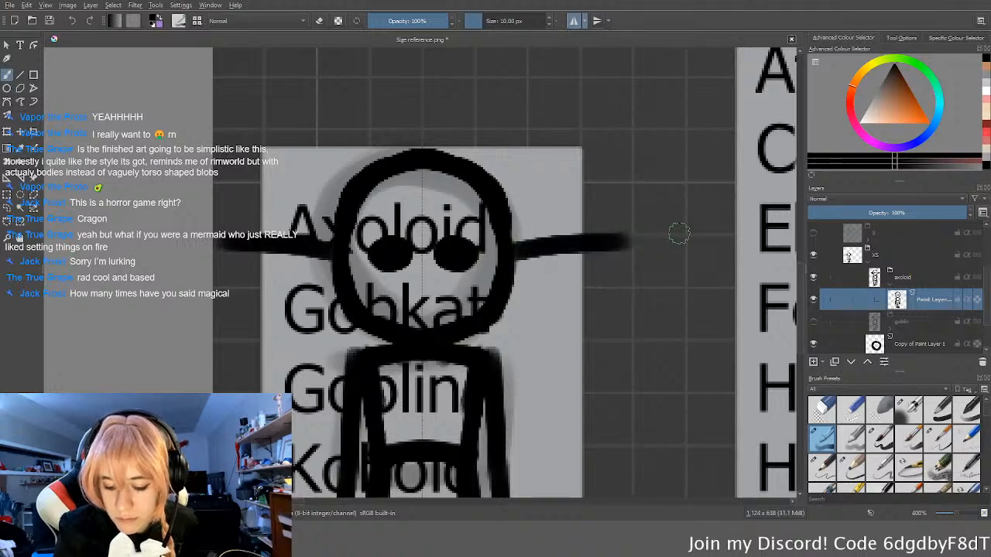
{"action": "key", "text": "ctrl+z"}
{"action": "left_click_drag", "start_coordinate": [513, 247], "coordinate": [617, 247]}
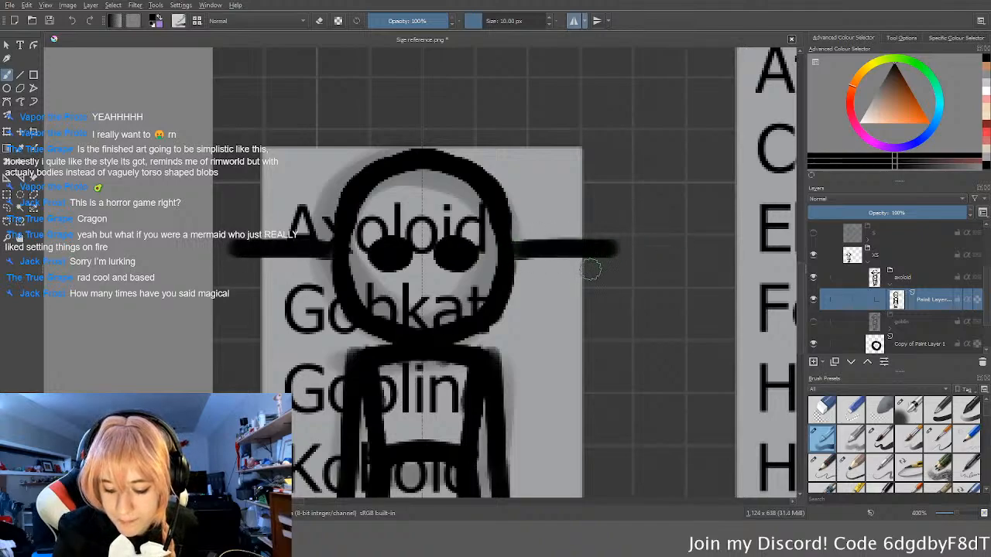
{"action": "left_click_drag", "start_coordinate": [504, 208], "coordinate": [559, 170]}
{"action": "key", "text": "ctrl+z"}
{"action": "left_click_drag", "start_coordinate": [504, 206], "coordinate": [577, 161]}
{"action": "left_click_drag", "start_coordinate": [510, 293], "coordinate": [569, 335]}
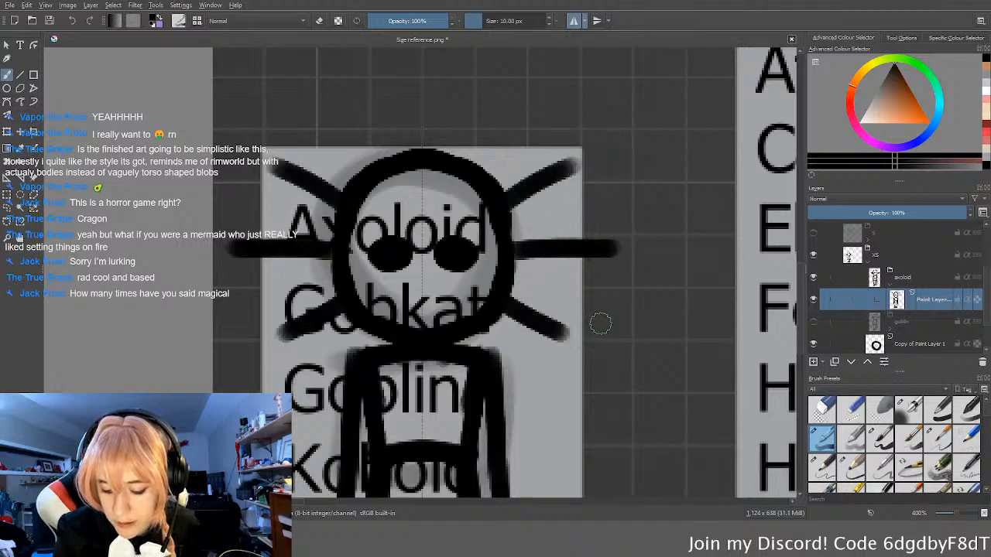
Step: Outline long rounded gills around the three pairs of straight guide strokes
{"action": "mouse_move", "coordinate": [496, 178]}
{"action": "left_mouse_down"}
{"action": "mouse_move", "coordinate": [614, 144]}
{"action": "mouse_move", "coordinate": [545, 206]}
{"action": "mouse_move", "coordinate": [513, 220]}
{"action": "mouse_move", "coordinate": [604, 216]}
{"action": "mouse_move", "coordinate": [597, 268]}
{"action": "mouse_move", "coordinate": [513, 274]}
{"action": "mouse_move", "coordinate": [537, 290]}
{"action": "mouse_move", "coordinate": [536, 351]}
{"action": "mouse_move", "coordinate": [496, 317]}
{"action": "left_mouse_up"}
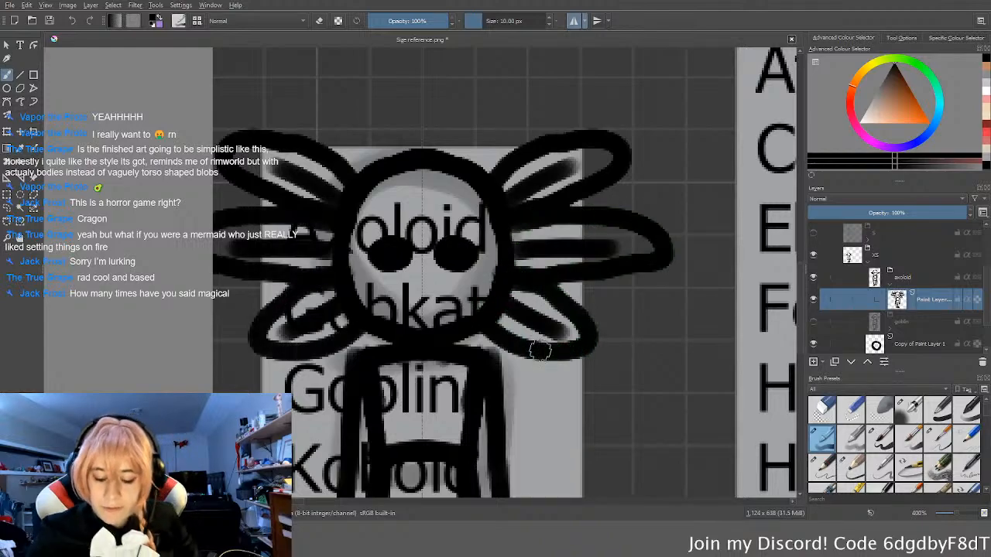
{"action": "scroll", "coordinate": [533, 344], "scroll_direction": "down", "scroll_amount": 3}
{"action": "middle_click_drag", "start_coordinate": [579, 383], "coordinate": [574, 334]}
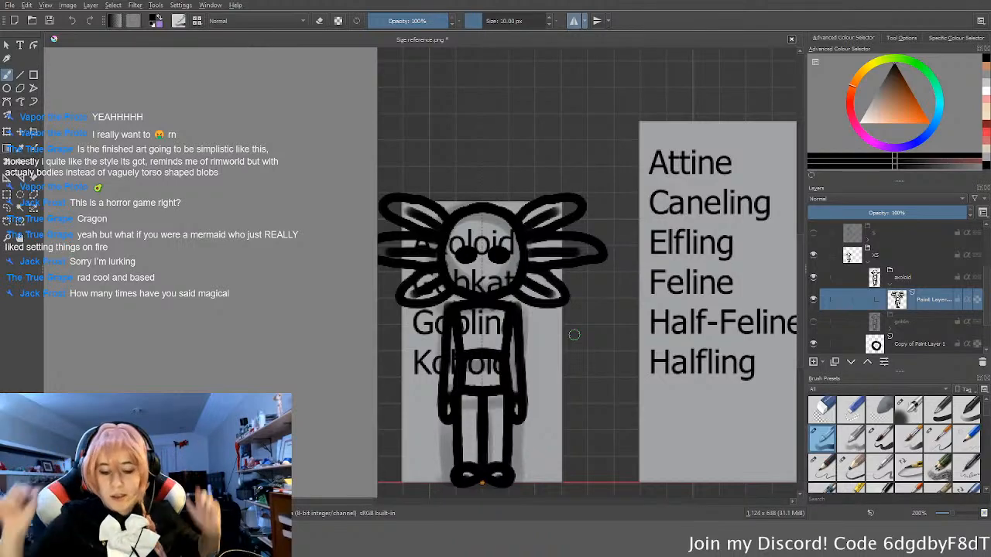
Step: Try a narrow upright gill loop at the centre of the head's crown, then undo it
{"action": "scroll", "coordinate": [491, 197], "scroll_direction": "up", "scroll_amount": 3}
{"action": "middle_click_drag", "start_coordinate": [494, 213], "coordinate": [497, 301]}
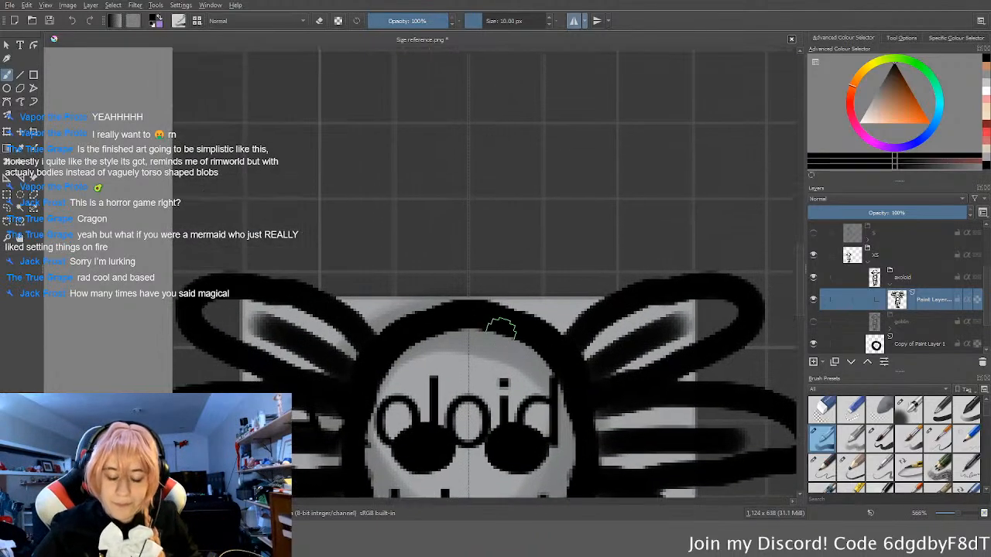
{"action": "left_click_drag", "start_coordinate": [452, 302], "coordinate": [492, 308]}
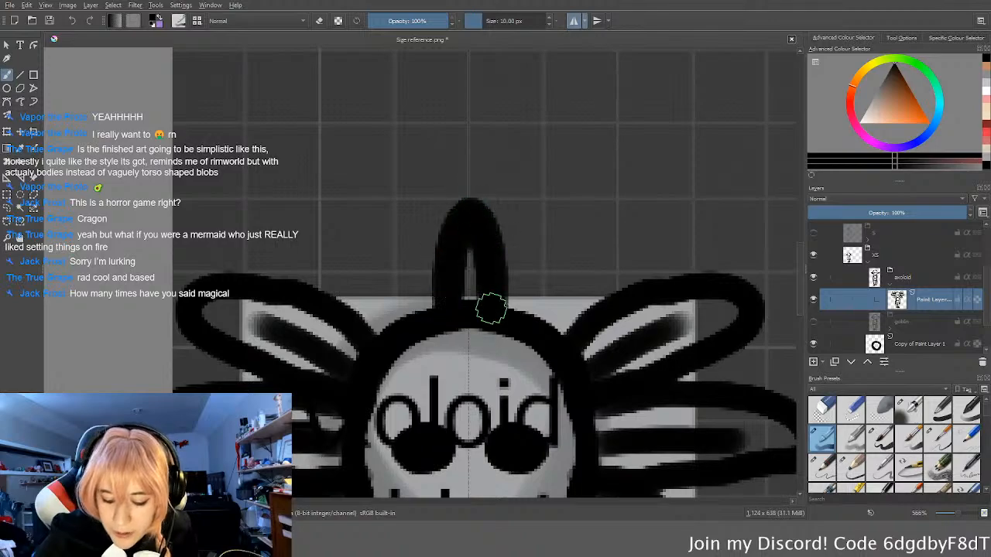
{"action": "scroll", "coordinate": [491, 309], "scroll_direction": "down", "scroll_amount": 3}
{"action": "key", "text": "ctrl+z"}
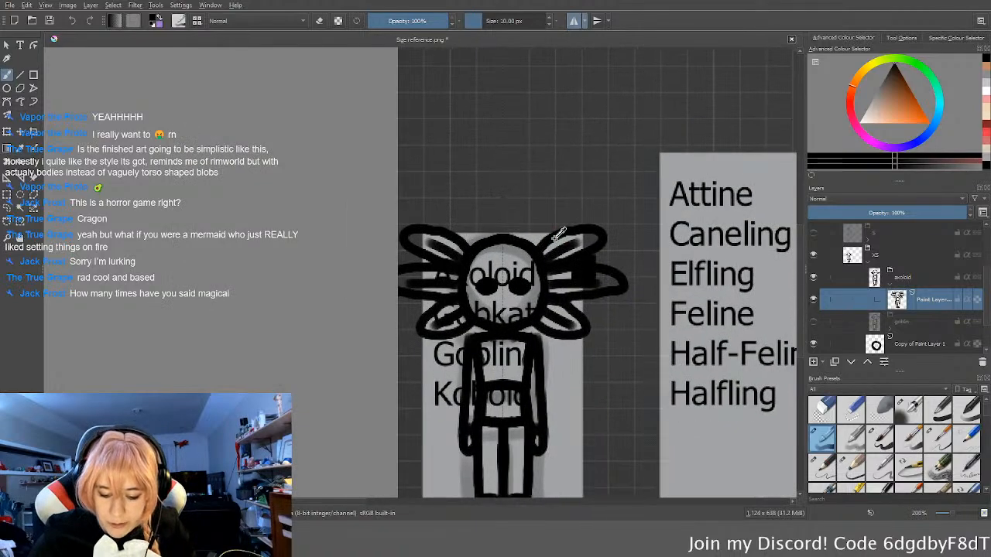
Step: Undo the side gill outlines and the diagonal guide strokes
{"action": "middle_click_drag", "start_coordinate": [568, 266], "coordinate": [570, 245]}
{"action": "scroll", "coordinate": [570, 245], "scroll_direction": "up", "scroll_amount": 1}
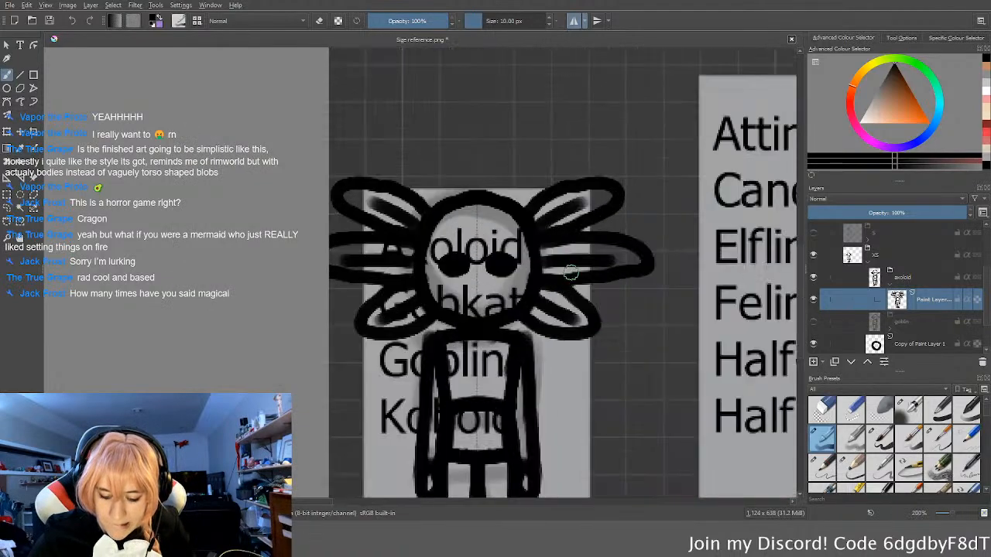
{"action": "key", "text": "ctrl+z"}
{"action": "key", "text": "ctrl+z"}
{"action": "key", "text": "ctrl+z"}
{"action": "key", "text": "ctrl+z"}
{"action": "key", "text": "ctrl+z"}
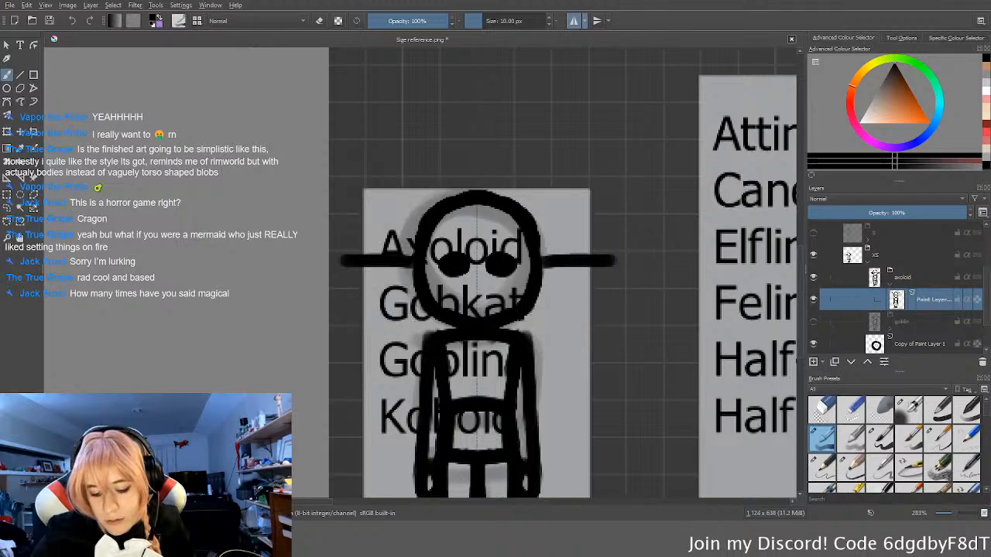
Step: Try three mirrored pairs of gill guides fanning up from the head and outline them with long loops
{"action": "left_click_drag", "start_coordinate": [496, 193], "coordinate": [542, 132]}
{"action": "key", "text": "ctrl+z"}
{"action": "left_click_drag", "start_coordinate": [504, 191], "coordinate": [529, 150]}
{"action": "left_click_drag", "start_coordinate": [517, 223], "coordinate": [616, 143]}
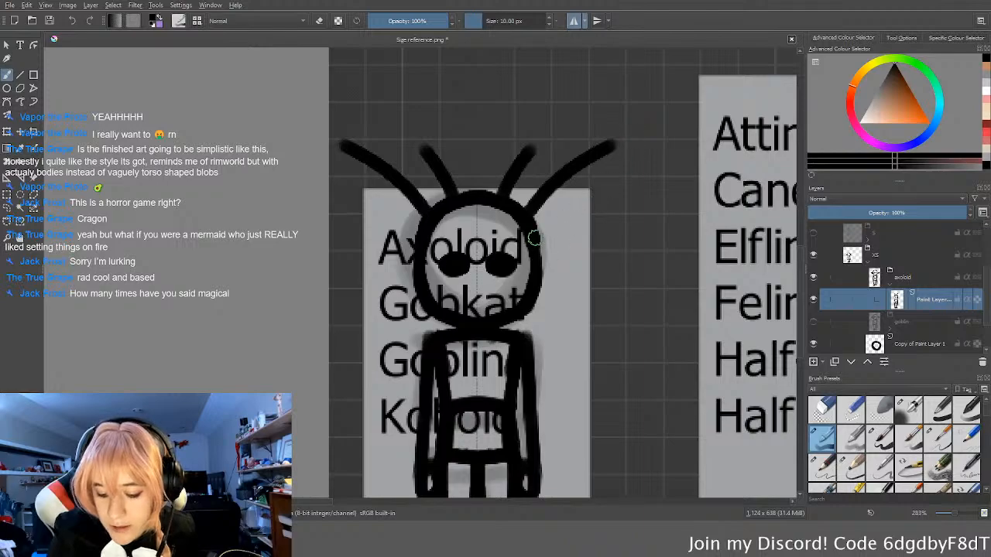
{"action": "left_click_drag", "start_coordinate": [534, 248], "coordinate": [586, 234]}
{"action": "mouse_move", "coordinate": [489, 181]}
{"action": "left_mouse_down"}
{"action": "mouse_move", "coordinate": [520, 123]}
{"action": "mouse_move", "coordinate": [512, 192]}
{"action": "mouse_move", "coordinate": [589, 190]}
{"action": "mouse_move", "coordinate": [536, 224]}
{"action": "mouse_move", "coordinate": [531, 249]}
{"action": "left_mouse_up"}
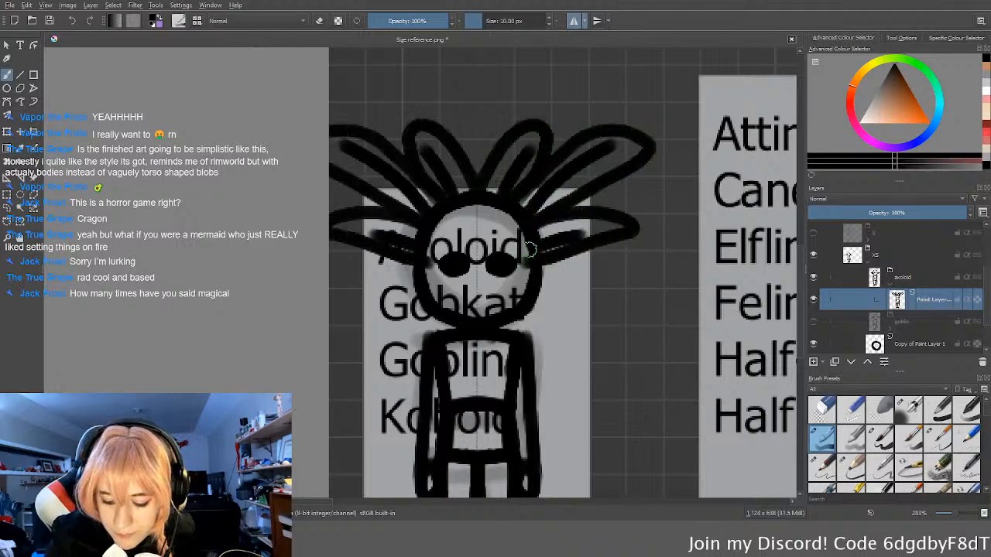
Step: Undo the loops drawn around the fanned gill guides
{"action": "key", "text": "ctrl+z"}
{"action": "key", "text": "ctrl+z"}
{"action": "key", "text": "ctrl+z"}
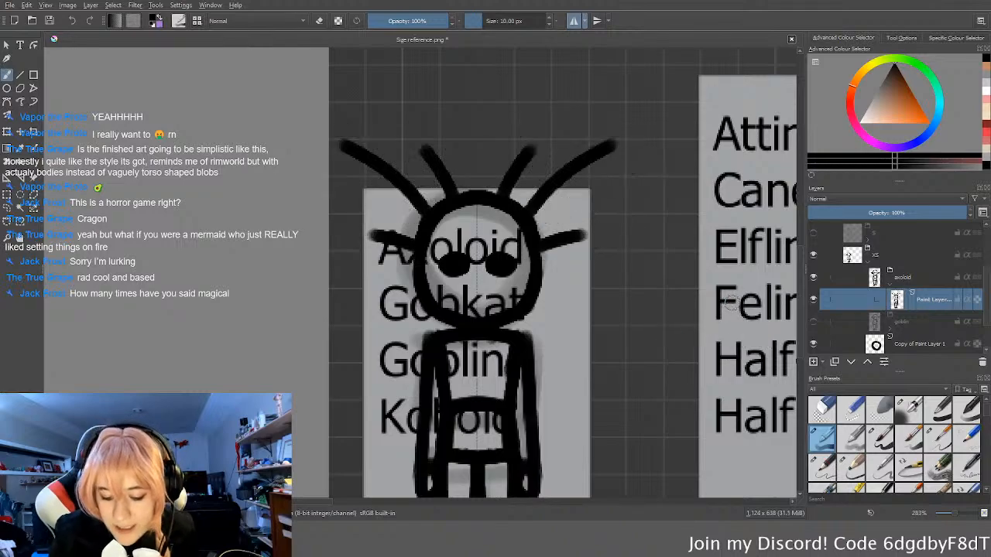
Step: Try outlining the fanned guides again, then undo back to the uppermost pair of guide strokes
{"action": "mouse_move", "coordinate": [486, 194]}
{"action": "left_mouse_down"}
{"action": "mouse_move", "coordinate": [525, 137]}
{"action": "mouse_move", "coordinate": [542, 189]}
{"action": "mouse_move", "coordinate": [521, 200]}
{"action": "mouse_move", "coordinate": [628, 137]}
{"action": "mouse_move", "coordinate": [546, 221]}
{"action": "mouse_move", "coordinate": [545, 266]}
{"action": "left_mouse_up"}
{"action": "middle_click_drag", "start_coordinate": [640, 285], "coordinate": [635, 308]}
{"action": "key", "text": "ctrl+z"}
{"action": "key", "text": "ctrl+z"}
{"action": "key", "text": "ctrl+z"}
{"action": "key", "text": "ctrl+z"}
{"action": "key", "text": "ctrl+z"}
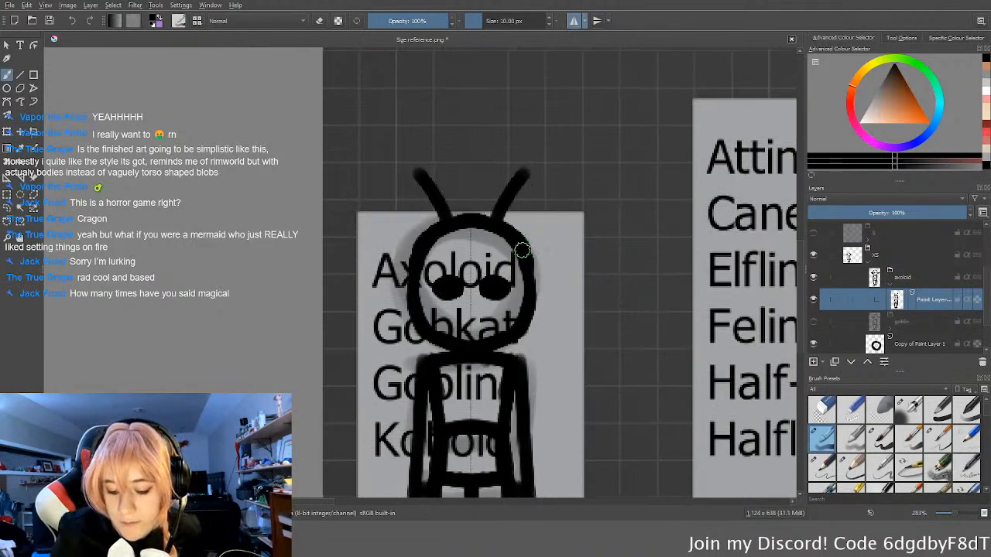
Step: Add a lower, outward-slanting guide pair and horizontal gill loops beside the jaw, then try outlining the upper guides and undo that
{"action": "left_click_drag", "start_coordinate": [523, 250], "coordinate": [608, 220]}
{"action": "mouse_move", "coordinate": [526, 313]}
{"action": "left_mouse_down"}
{"action": "mouse_move", "coordinate": [612, 304]}
{"action": "mouse_move", "coordinate": [535, 314]}
{"action": "left_mouse_up"}
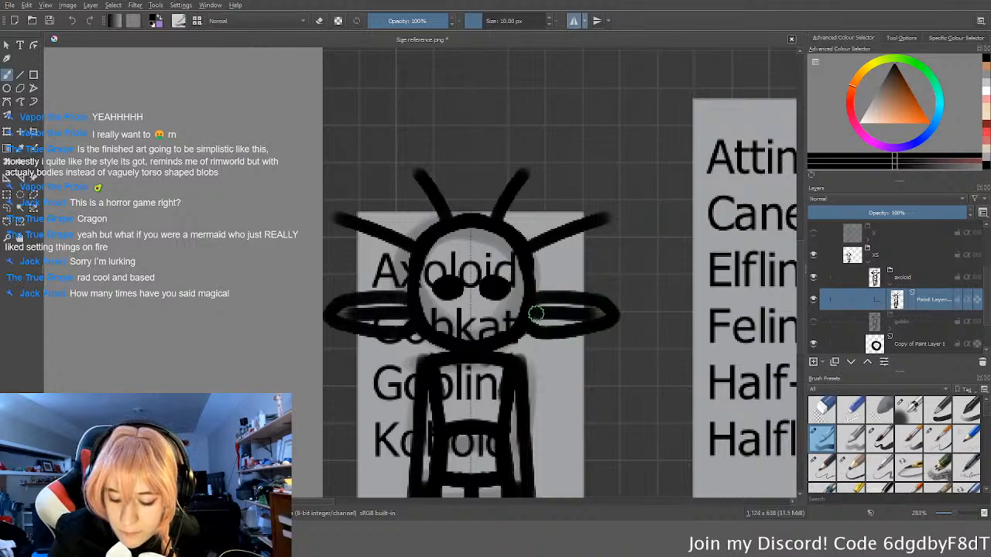
{"action": "mouse_move", "coordinate": [529, 265]}
{"action": "left_mouse_down"}
{"action": "mouse_move", "coordinate": [611, 213]}
{"action": "mouse_move", "coordinate": [524, 235]}
{"action": "mouse_move", "coordinate": [542, 153]}
{"action": "mouse_move", "coordinate": [521, 207]}
{"action": "left_mouse_up"}
{"action": "key", "text": "ctrl+z"}
{"action": "key", "text": "ctrl+z"}
{"action": "key", "text": "ctrl+z"}
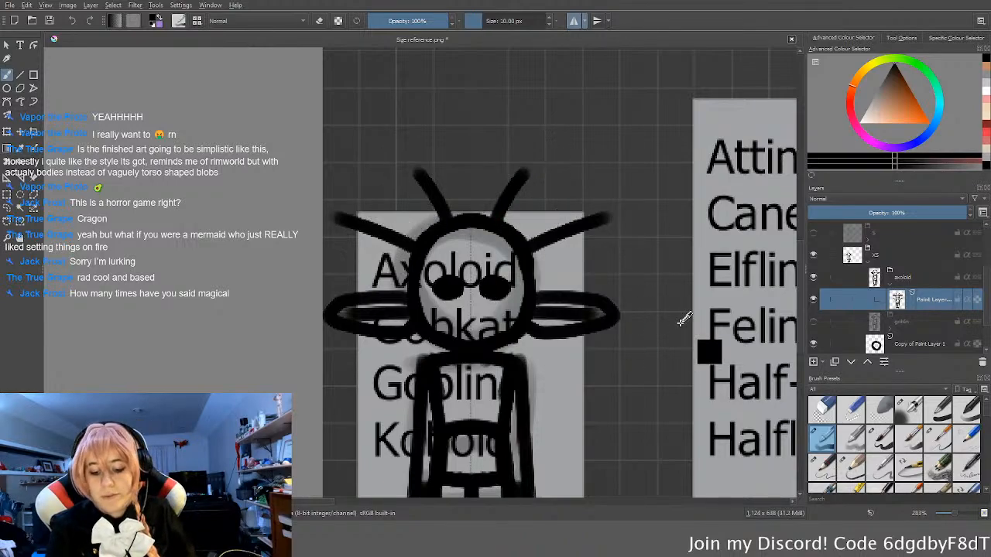
Step: Outline the two upper pairs of gills with loops and erase the horizontal pair beside the jaw
{"action": "mouse_move", "coordinate": [478, 216]}
{"action": "left_mouse_down"}
{"action": "mouse_move", "coordinate": [541, 155]}
{"action": "mouse_move", "coordinate": [524, 219]}
{"action": "mouse_move", "coordinate": [542, 159]}
{"action": "mouse_move", "coordinate": [528, 218]}
{"action": "mouse_move", "coordinate": [648, 206]}
{"action": "mouse_move", "coordinate": [540, 264]}
{"action": "left_mouse_up"}
{"action": "key", "text": "ctrl+z"}
{"action": "key", "text": "e"}
{"action": "mouse_move", "coordinate": [600, 306]}
{"action": "left_mouse_down"}
{"action": "mouse_move", "coordinate": [551, 313]}
{"action": "mouse_move", "coordinate": [538, 333]}
{"action": "left_mouse_up"}
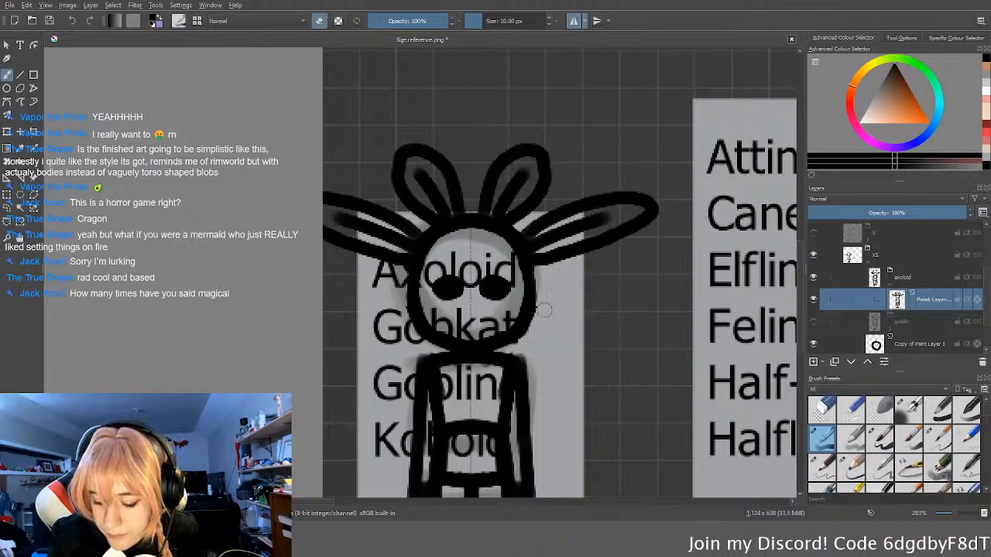
Step: Undo all the gill outlines and guide strokes back to the bare head
{"action": "key", "text": "ctrl+z"}
{"action": "key", "text": "ctrl+z"}
{"action": "key", "text": "ctrl+z"}
{"action": "key", "text": "ctrl+z"}
{"action": "key", "text": "ctrl+z"}
{"action": "key", "text": "ctrl+z"}
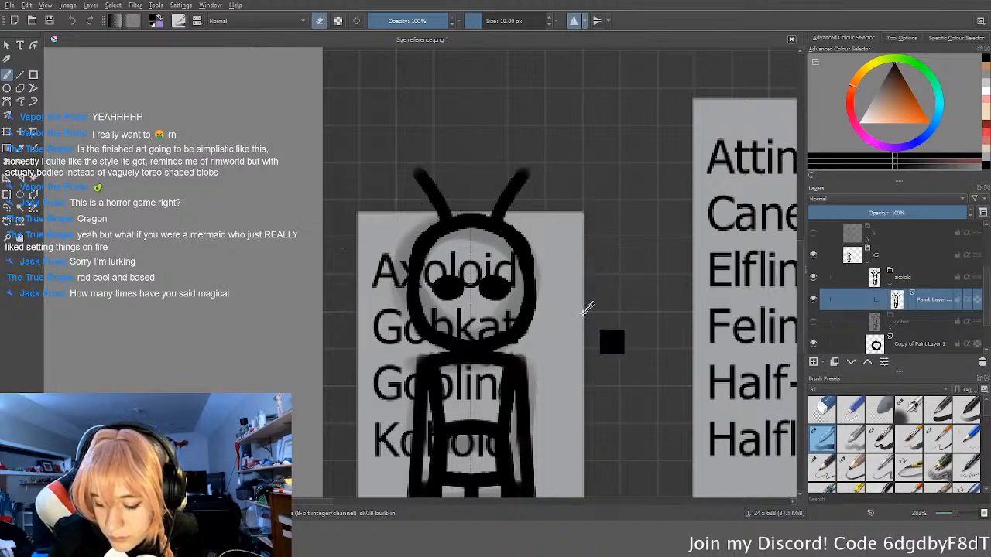
{"action": "key", "text": "ctrl+z"}
Step: Draw a pointed upright gill loop at the centre of the head's crown
{"action": "key", "text": "e"}
{"action": "left_click_drag", "start_coordinate": [451, 223], "coordinate": [482, 173]}
{"action": "key", "text": "ctrl+z"}
{"action": "mouse_move", "coordinate": [456, 214]}
{"action": "left_mouse_down"}
{"action": "mouse_move", "coordinate": [458, 175]}
{"action": "mouse_move", "coordinate": [481, 169]}
{"action": "left_mouse_up"}
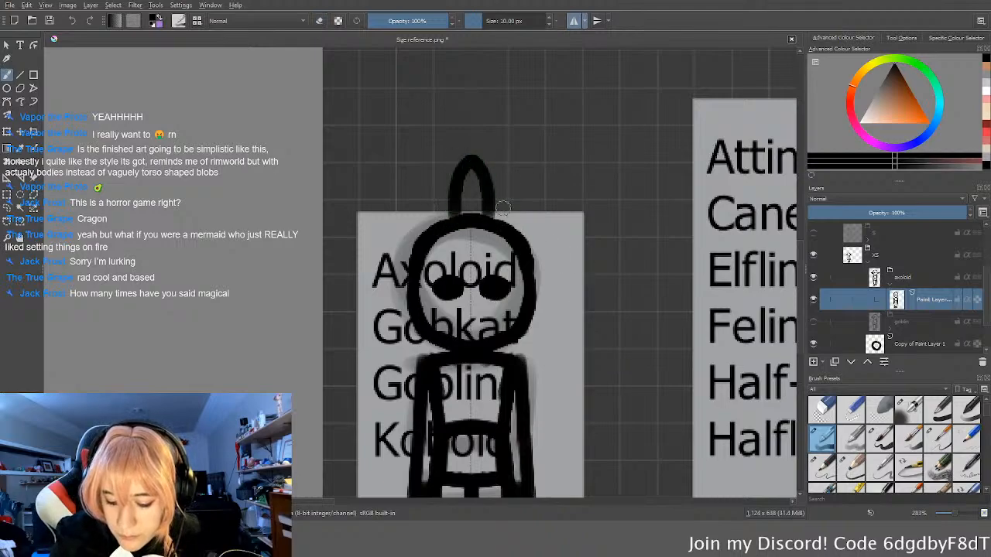
Step: Draw four mirrored gill loops down each side of the head, with larger ones above and smaller ones by the jaw
{"action": "mouse_move", "coordinate": [490, 220]}
{"action": "left_mouse_down"}
{"action": "mouse_move", "coordinate": [551, 181]}
{"action": "mouse_move", "coordinate": [545, 227]}
{"action": "mouse_move", "coordinate": [596, 224]}
{"action": "mouse_move", "coordinate": [534, 264]}
{"action": "left_mouse_up"}
{"action": "mouse_move", "coordinate": [548, 308]}
{"action": "left_mouse_down"}
{"action": "mouse_move", "coordinate": [538, 294]}
{"action": "mouse_move", "coordinate": [551, 329]}
{"action": "mouse_move", "coordinate": [525, 338]}
{"action": "left_mouse_up"}
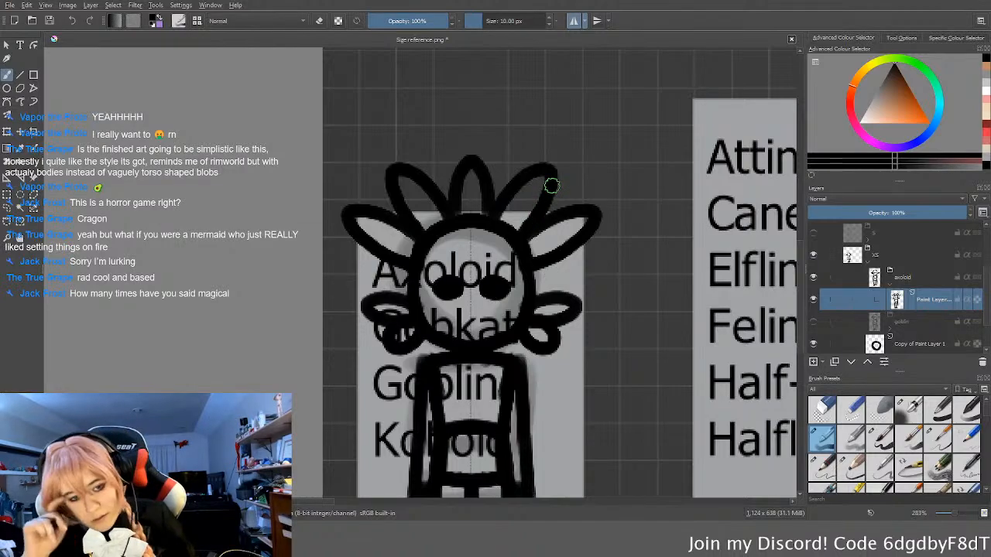
{"action": "scroll", "coordinate": [584, 157], "scroll_direction": "up", "scroll_amount": 2}
{"action": "scroll", "coordinate": [487, 319], "scroll_direction": "down", "scroll_amount": 1}
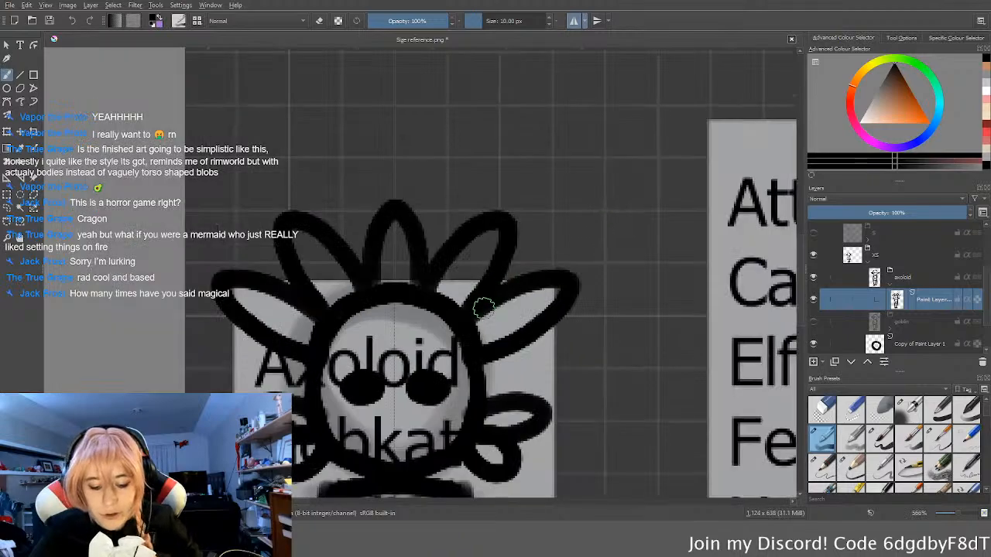
Step: Redraw the pair of gills flanking the crown gill as longer mirrored loops
{"action": "middle_click_drag", "start_coordinate": [492, 328], "coordinate": [542, 295]}
{"action": "mouse_move", "coordinate": [497, 226]}
{"action": "left_mouse_down"}
{"action": "mouse_move", "coordinate": [566, 216]}
{"action": "mouse_move", "coordinate": [535, 283]}
{"action": "left_mouse_up"}
{"action": "key", "text": "e"}
{"action": "mouse_move", "coordinate": [557, 192]}
{"action": "left_mouse_down"}
{"action": "mouse_move", "coordinate": [513, 235]}
{"action": "mouse_move", "coordinate": [557, 190]}
{"action": "mouse_move", "coordinate": [557, 211]}
{"action": "left_mouse_up"}
{"action": "key", "text": "e"}
Step: Erase the crown gill and redraw it as a taller upright loop at the head's centre
{"action": "key", "text": "e"}
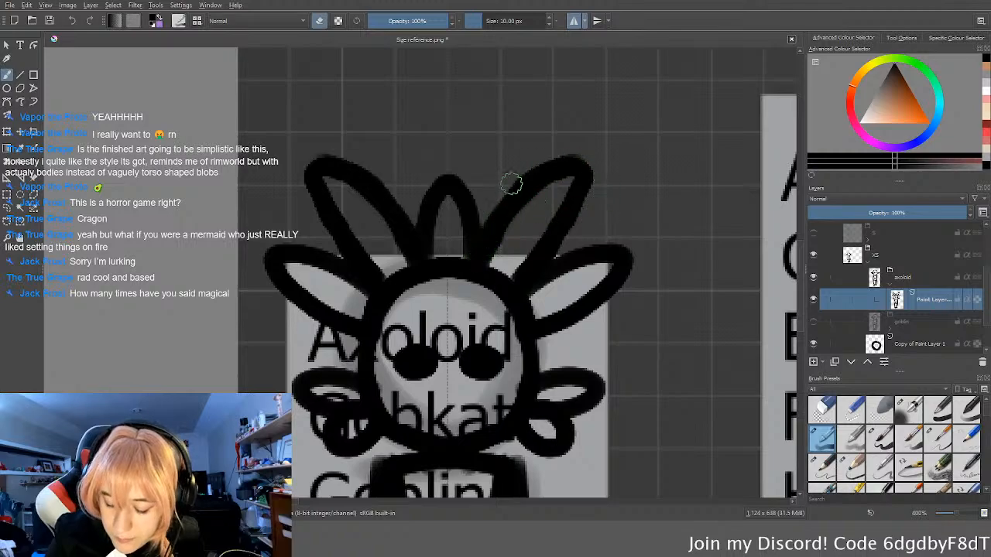
{"action": "left_click_drag", "start_coordinate": [529, 166], "coordinate": [465, 238]}
{"action": "left_click_drag", "start_coordinate": [463, 183], "coordinate": [443, 211]}
{"action": "key", "text": "e"}
{"action": "scroll", "coordinate": [575, 122], "scroll_direction": "down", "scroll_amount": 2, "text": "ctrl"}
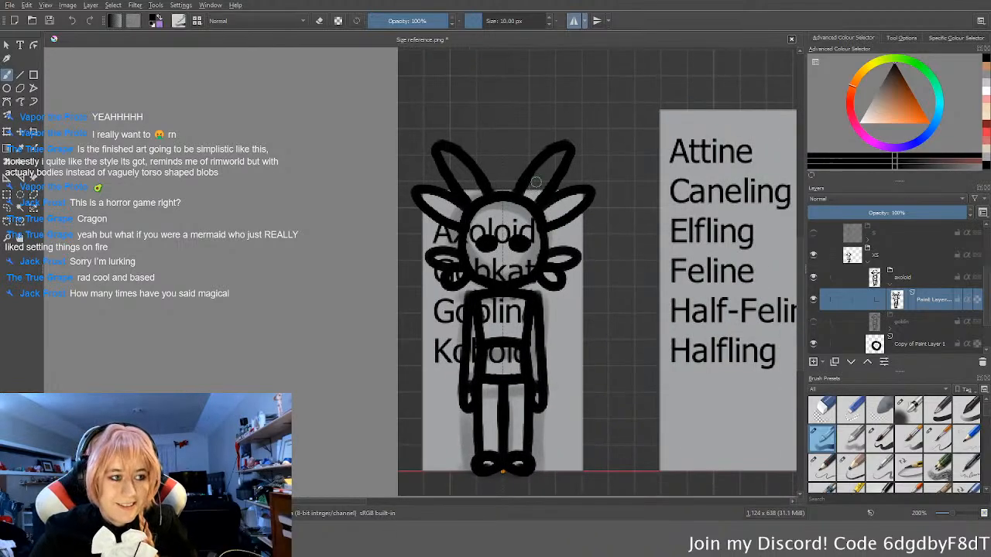
{"action": "scroll", "coordinate": [530, 176], "scroll_direction": "up", "scroll_amount": 3, "text": "ctrl"}
{"action": "mouse_move", "coordinate": [503, 223]}
{"action": "left_mouse_down"}
{"action": "mouse_move", "coordinate": [504, 133]}
{"action": "mouse_move", "coordinate": [463, 71]}
{"action": "left_mouse_up"}
{"action": "middle_click_drag", "start_coordinate": [609, 302], "coordinate": [639, 348]}
{"action": "scroll", "coordinate": [639, 348], "scroll_direction": "down", "scroll_amount": 4, "text": "ctrl"}
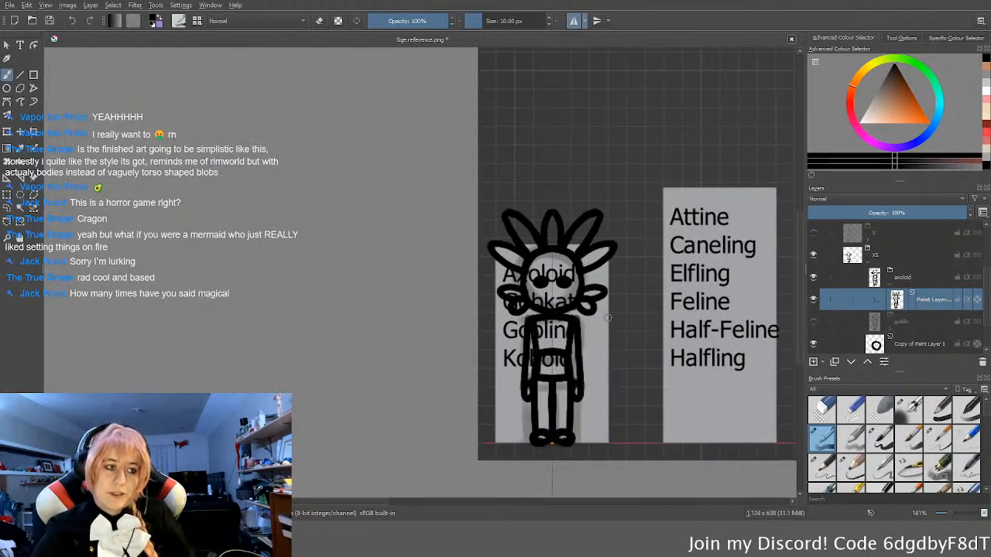
{"action": "scroll", "coordinate": [608, 317], "scroll_direction": "up", "scroll_amount": 5, "text": "ctrl"}
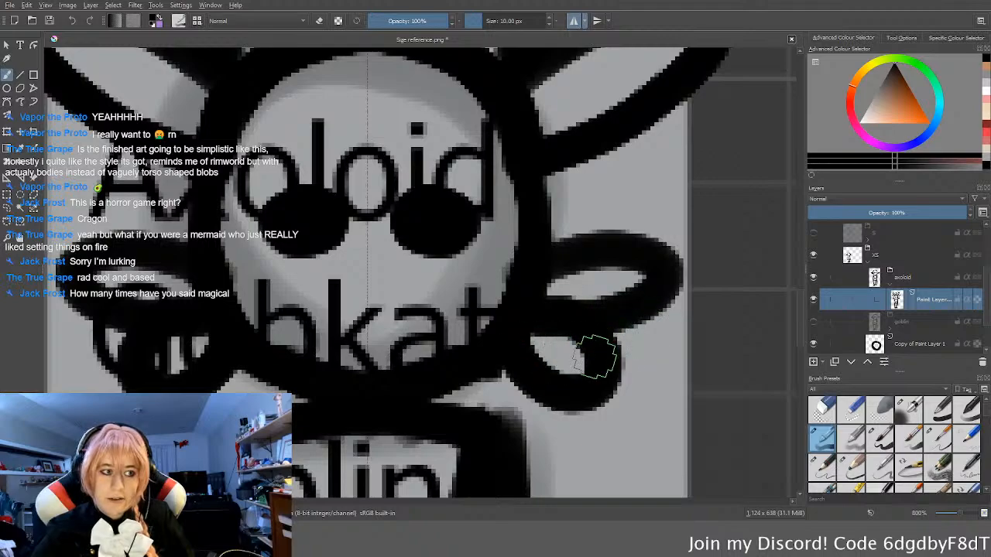
{"action": "scroll", "coordinate": [586, 333], "scroll_direction": "down", "scroll_amount": 3, "text": "ctrl"}
{"action": "scroll", "coordinate": [590, 321], "scroll_direction": "up", "scroll_amount": 3}
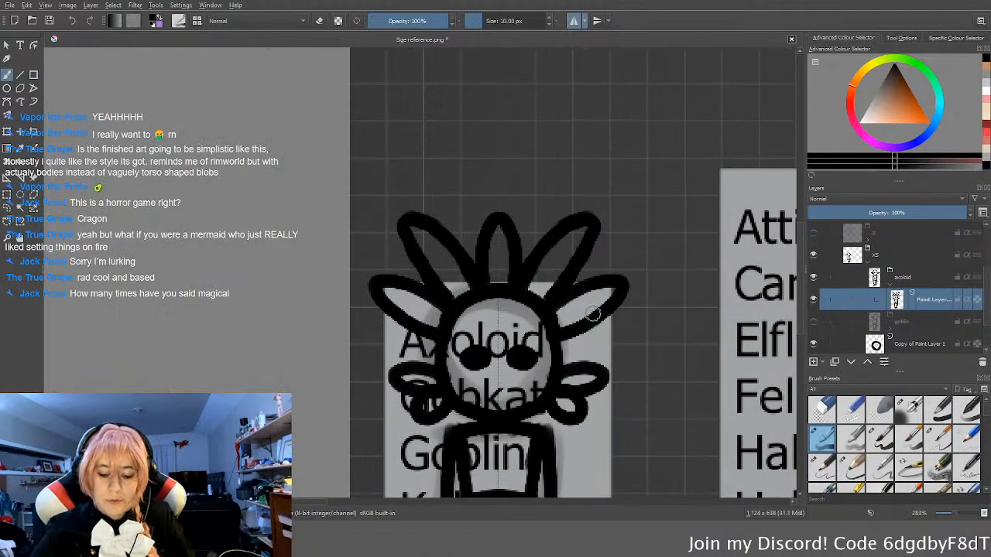
Step: Erase the crown and upper side gills and redraw them as three mirrored pairs of loops without a centre gill
{"action": "scroll", "coordinate": [590, 321], "scroll_direction": "up", "scroll_amount": 1, "text": "ctrl"}
{"action": "mouse_move", "coordinate": [601, 310]}
{"action": "left_mouse_down"}
{"action": "mouse_move", "coordinate": [581, 341]}
{"action": "mouse_move", "coordinate": [558, 341]}
{"action": "mouse_move", "coordinate": [551, 363]}
{"action": "left_mouse_up"}
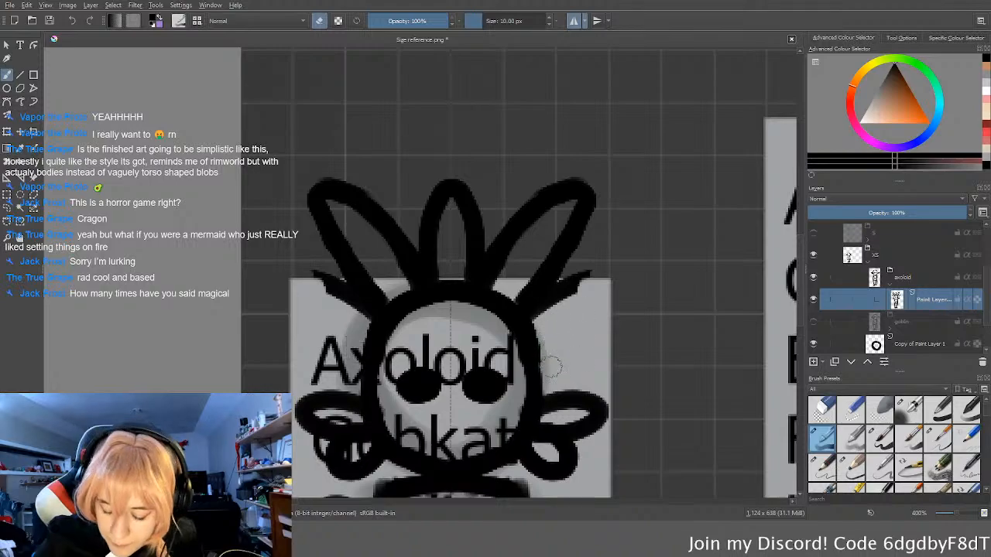
{"action": "mouse_move", "coordinate": [546, 326]}
{"action": "left_mouse_down"}
{"action": "mouse_move", "coordinate": [520, 290]}
{"action": "mouse_move", "coordinate": [528, 304]}
{"action": "mouse_move", "coordinate": [581, 198]}
{"action": "mouse_move", "coordinate": [588, 209]}
{"action": "left_mouse_up"}
{"action": "mouse_move", "coordinate": [570, 176]}
{"action": "left_mouse_down"}
{"action": "mouse_move", "coordinate": [556, 186]}
{"action": "mouse_move", "coordinate": [455, 177]}
{"action": "mouse_move", "coordinate": [430, 207]}
{"action": "mouse_move", "coordinate": [527, 223]}
{"action": "mouse_move", "coordinate": [494, 267]}
{"action": "mouse_move", "coordinate": [469, 270]}
{"action": "mouse_move", "coordinate": [498, 263]}
{"action": "mouse_move", "coordinate": [519, 228]}
{"action": "mouse_move", "coordinate": [493, 288]}
{"action": "mouse_move", "coordinate": [528, 318]}
{"action": "mouse_move", "coordinate": [589, 312]}
{"action": "mouse_move", "coordinate": [553, 353]}
{"action": "left_mouse_up"}
{"action": "key", "text": "e"}
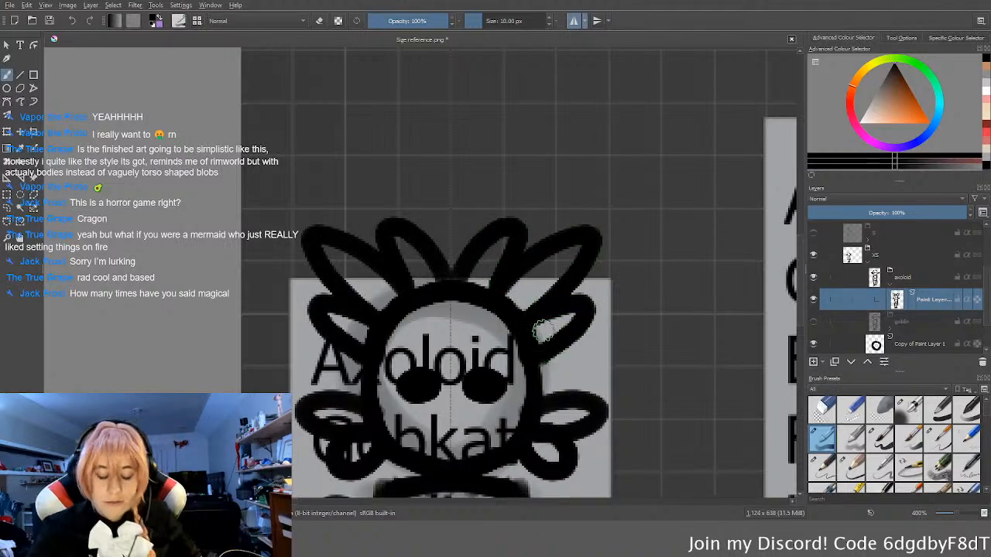
Step: Undo all the upper gill loops, back to just the two small pairs beside the jaw
{"action": "scroll", "coordinate": [557, 332], "scroll_direction": "down", "scroll_amount": 4}
{"action": "middle_click_drag", "start_coordinate": [584, 344], "coordinate": [581, 285]}
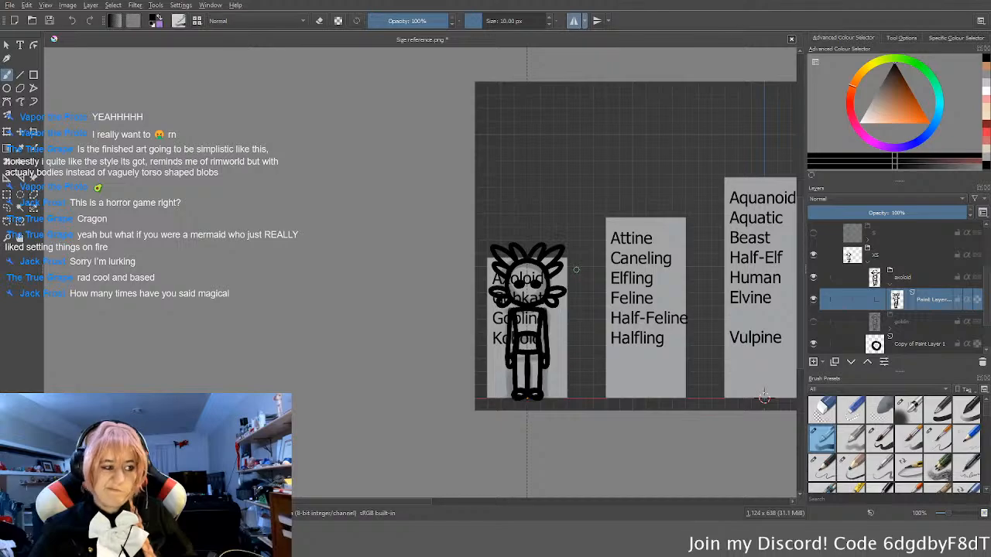
{"action": "key", "text": "ctrl+z"}
{"action": "key", "text": "ctrl+z"}
{"action": "key", "text": "ctrl+z"}
{"action": "key", "text": "ctrl+z"}
{"action": "scroll", "coordinate": [569, 267], "scroll_direction": "up", "scroll_amount": 3}
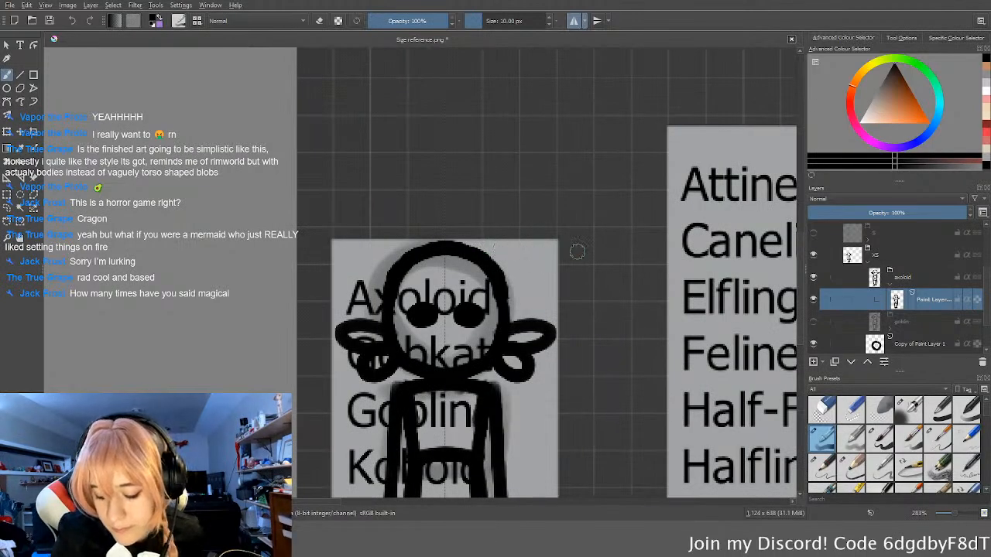
Step: Try a wide curved hair outline with a zigzag fringe over the head, and undo it
{"action": "mouse_move", "coordinate": [447, 242]}
{"action": "left_mouse_down"}
{"action": "mouse_move", "coordinate": [415, 232]}
{"action": "mouse_move", "coordinate": [380, 265]}
{"action": "mouse_move", "coordinate": [385, 328]}
{"action": "mouse_move", "coordinate": [461, 276]}
{"action": "left_mouse_up"}
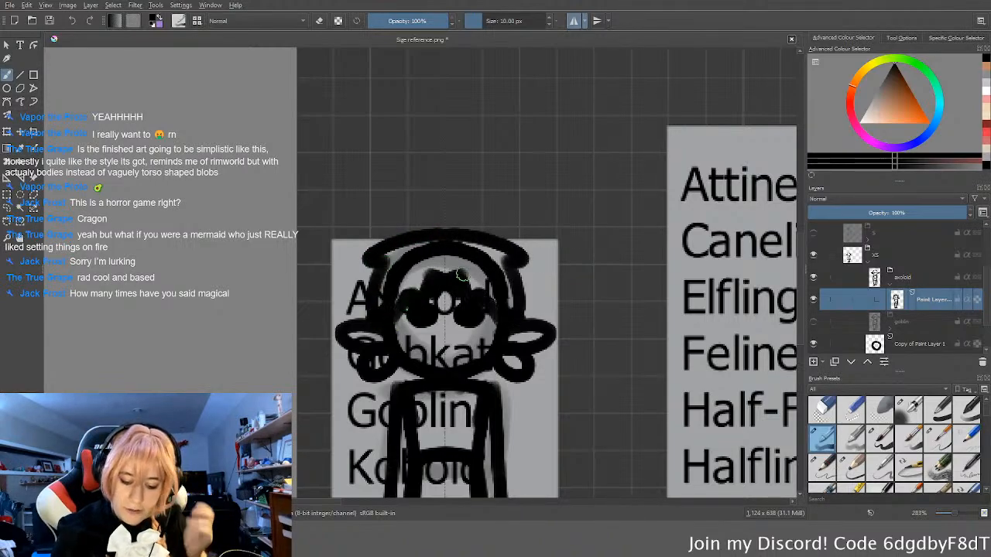
{"action": "middle_click_drag", "start_coordinate": [571, 326], "coordinate": [624, 281]}
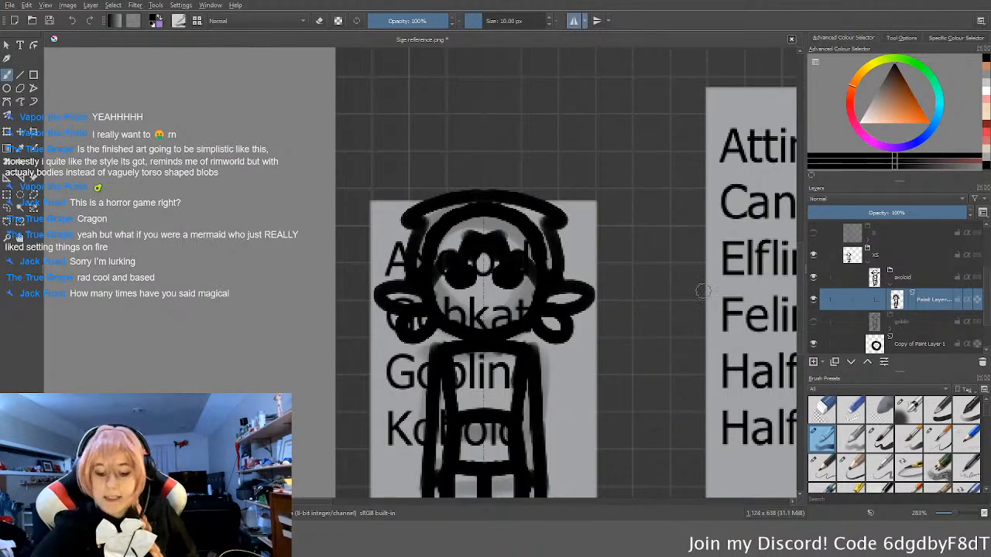
{"action": "scroll", "coordinate": [701, 289], "scroll_direction": "down", "scroll_amount": 3}
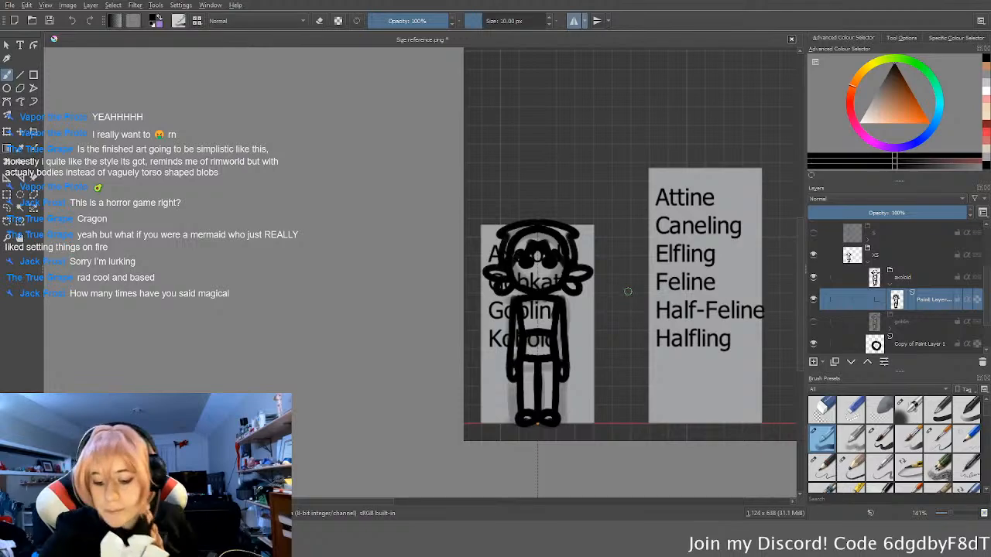
{"action": "middle_click_drag", "start_coordinate": [631, 332], "coordinate": [599, 376]}
{"action": "key", "text": "ctrl+z"}
{"action": "key", "text": "ctrl+z"}
{"action": "key", "text": "ctrl+z"}
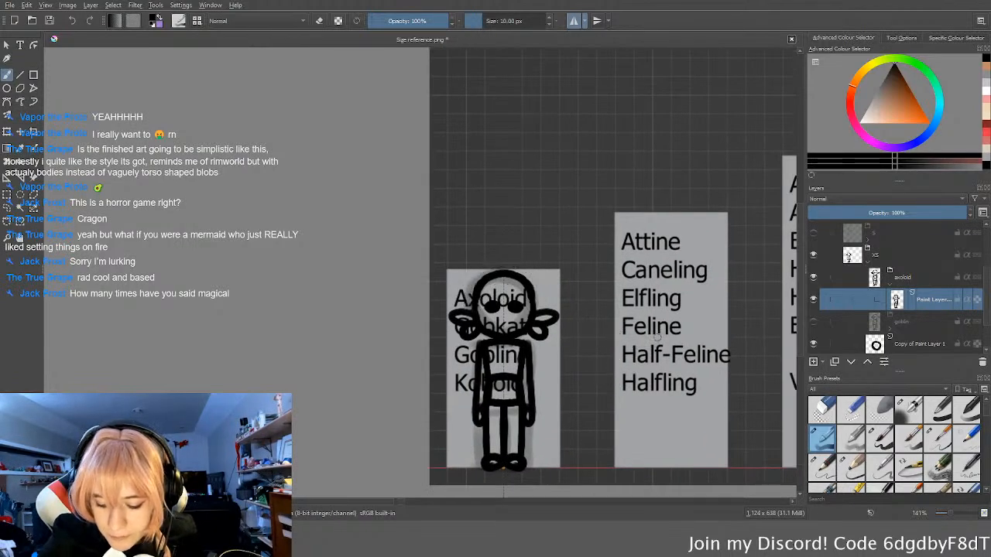
Step: Draw one mirrored pair of long gill loops angling up and outward from the top of the head
{"action": "scroll", "coordinate": [556, 284], "scroll_direction": "up", "scroll_amount": 3}
{"action": "left_click_drag", "start_coordinate": [449, 278], "coordinate": [470, 308]}
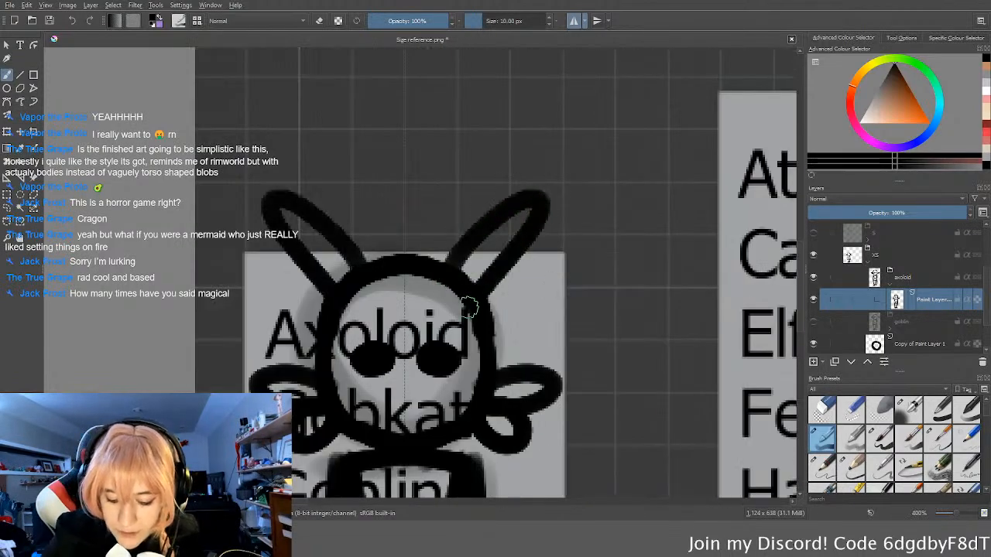
{"action": "scroll", "coordinate": [680, 242], "scroll_direction": "down", "scroll_amount": 5}
{"action": "scroll", "coordinate": [566, 248], "scroll_direction": "up", "scroll_amount": 3}
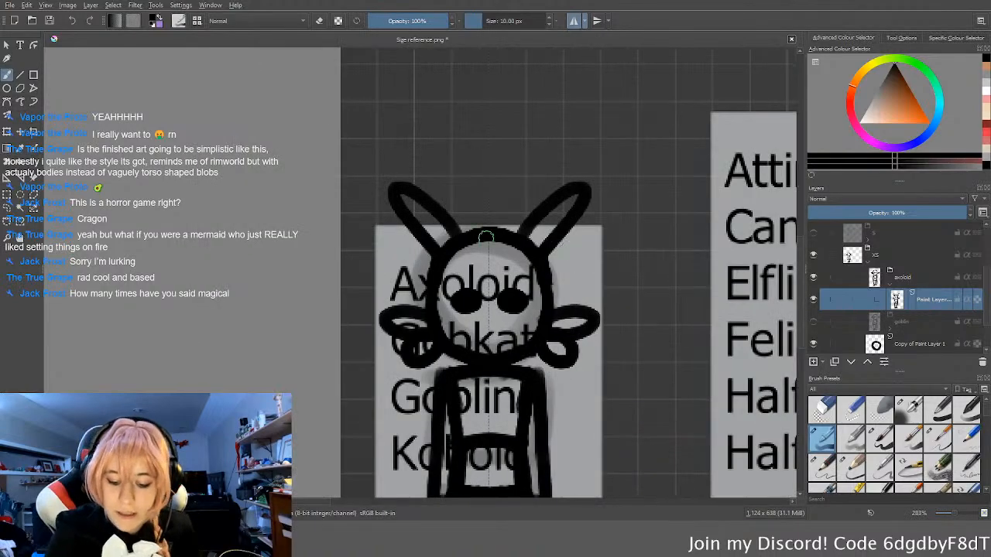
Step: Try a thick hair cap around the head with a pointed fringe over the eyes, reworking individual strokes
{"action": "mouse_move", "coordinate": [481, 226]}
{"action": "left_mouse_down"}
{"action": "mouse_move", "coordinate": [414, 286]}
{"action": "mouse_move", "coordinate": [478, 284]}
{"action": "mouse_move", "coordinate": [487, 271]}
{"action": "left_mouse_up"}
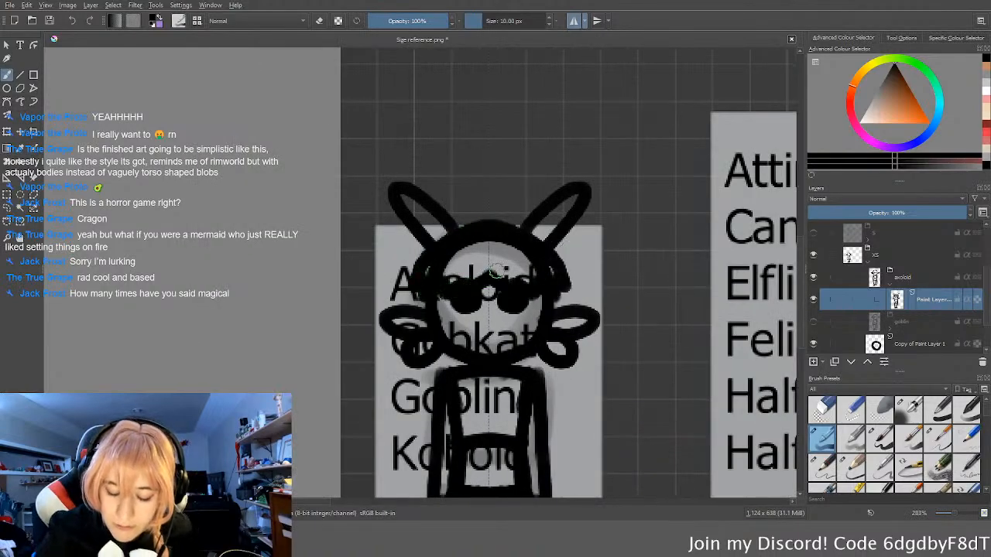
{"action": "key", "text": "ctrl+z"}
{"action": "mouse_move", "coordinate": [402, 310]}
{"action": "left_mouse_down"}
{"action": "mouse_move", "coordinate": [491, 274]}
{"action": "mouse_move", "coordinate": [493, 282]}
{"action": "mouse_move", "coordinate": [438, 310]}
{"action": "mouse_move", "coordinate": [425, 273]}
{"action": "mouse_move", "coordinate": [513, 223]}
{"action": "left_mouse_up"}
{"action": "key", "text": "ctrl+z"}
{"action": "key", "text": "1"}
{"action": "middle_click_drag", "start_coordinate": [600, 282], "coordinate": [597, 286]}
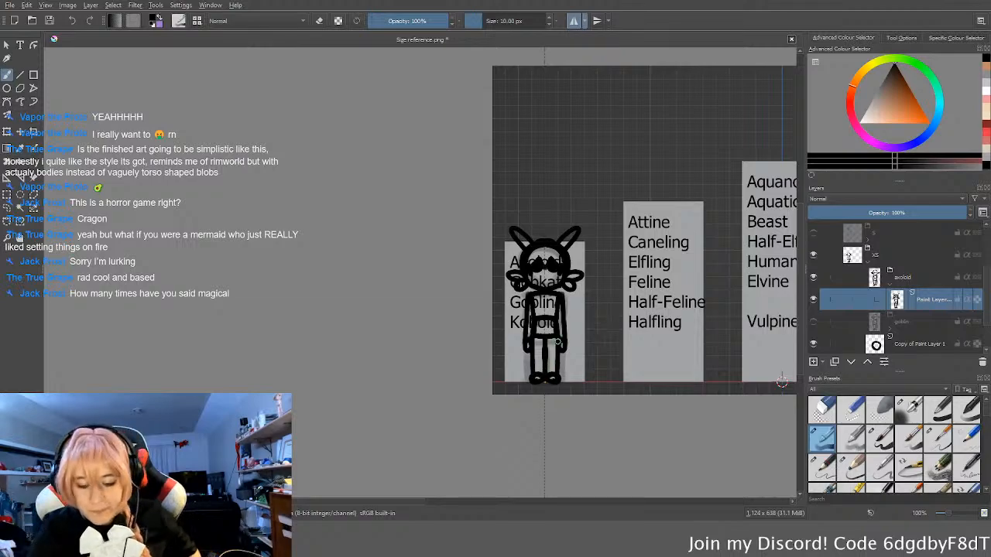
{"action": "scroll", "coordinate": [546, 279], "scroll_direction": "up", "scroll_amount": 6}
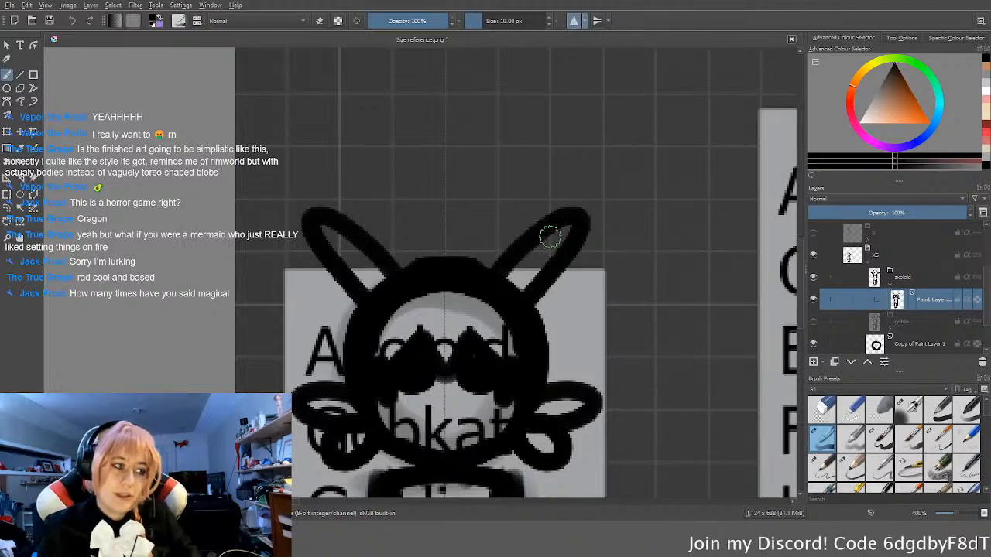
{"action": "middle_click_drag", "start_coordinate": [557, 369], "coordinate": [533, 295]}
{"action": "mouse_move", "coordinate": [519, 326]}
{"action": "left_mouse_down"}
{"action": "mouse_move", "coordinate": [581, 316]}
{"action": "mouse_move", "coordinate": [666, 325]}
{"action": "left_mouse_up"}
{"action": "key", "text": "ctrl+z"}
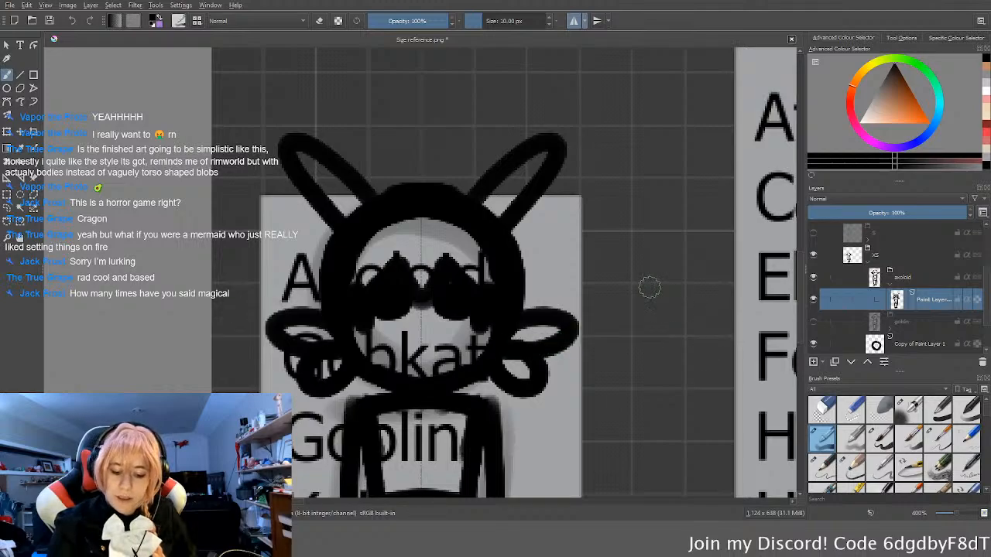
Step: Try another hair stroke along the crown, and undo all the hair back to the plain head with its gills
{"action": "mouse_move", "coordinate": [639, 264]}
{"action": "middle_mouse_down"}
{"action": "mouse_move", "coordinate": [635, 297]}
{"action": "mouse_move", "coordinate": [648, 277]}
{"action": "middle_mouse_up"}
{"action": "middle_click_drag", "start_coordinate": [564, 287], "coordinate": [559, 345]}
{"action": "middle_click_drag", "start_coordinate": [516, 270], "coordinate": [516, 292]}
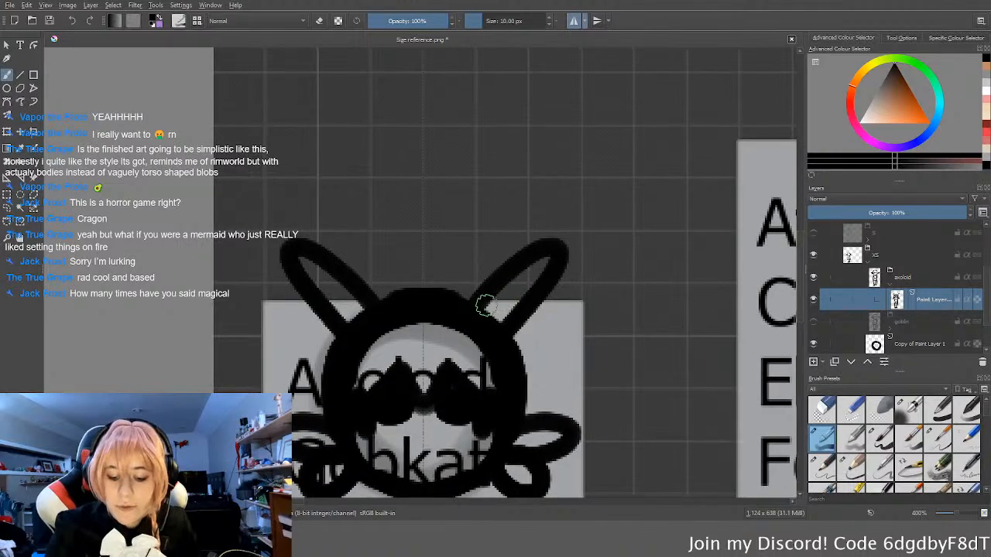
{"action": "mouse_move", "coordinate": [467, 310]}
{"action": "left_mouse_down"}
{"action": "mouse_move", "coordinate": [658, 195]}
{"action": "mouse_move", "coordinate": [716, 186]}
{"action": "mouse_move", "coordinate": [579, 260]}
{"action": "mouse_move", "coordinate": [546, 303]}
{"action": "left_mouse_up"}
{"action": "key", "text": "ctrl+z"}
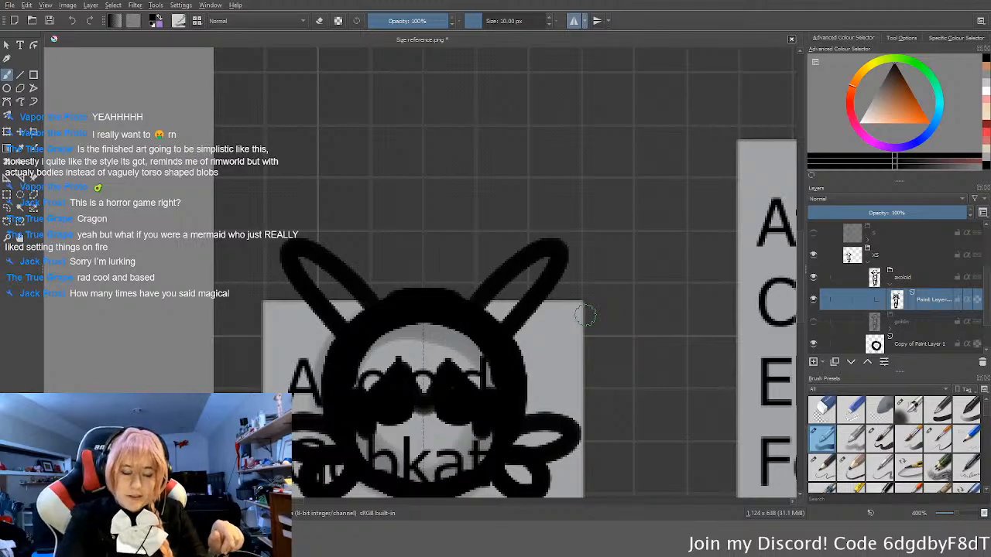
{"action": "scroll", "coordinate": [586, 314], "scroll_direction": "down", "scroll_amount": 2}
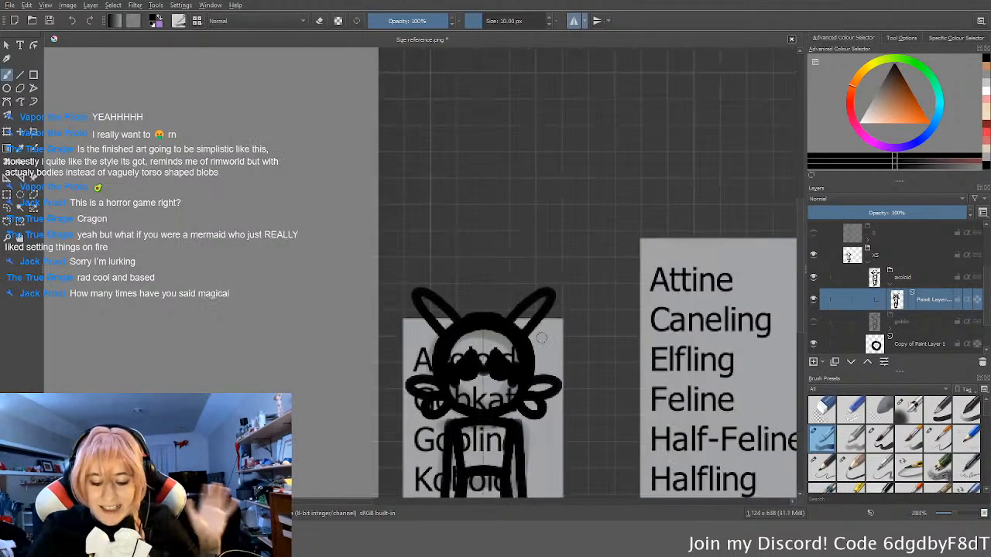
{"action": "key", "text": "ctrl+z"}
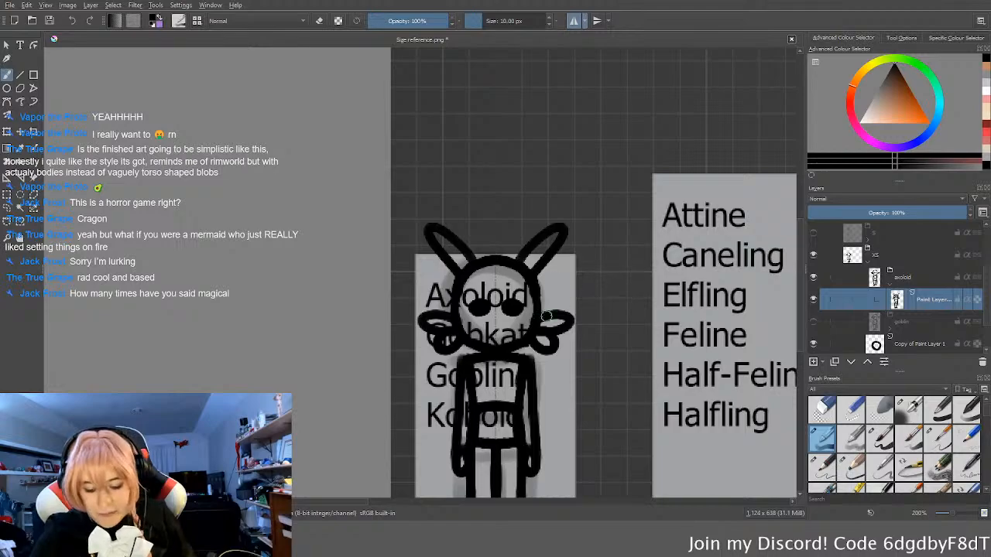
Step: Round off the shoulders and slim the outer edges of the upper arms by painting and erasing
{"action": "scroll", "coordinate": [570, 319], "scroll_direction": "down", "scroll_amount": 1}
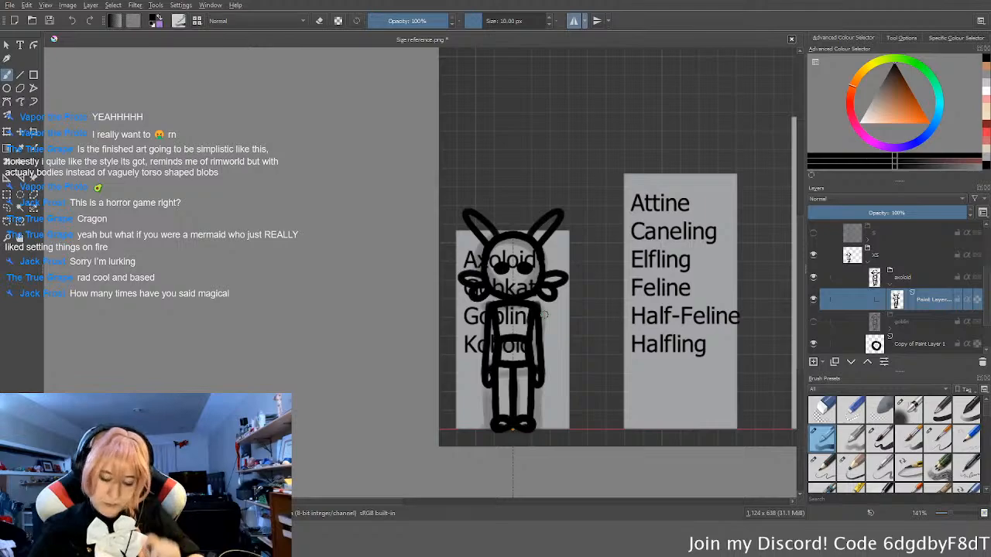
{"action": "scroll", "coordinate": [543, 314], "scroll_direction": "up", "scroll_amount": 4}
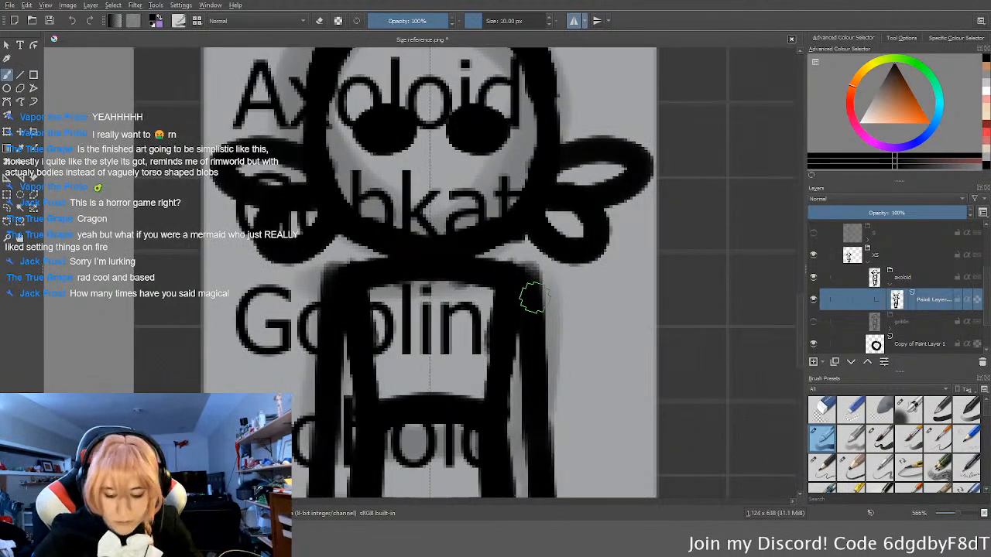
{"action": "key", "text": "e"}
{"action": "key", "text": "e"}
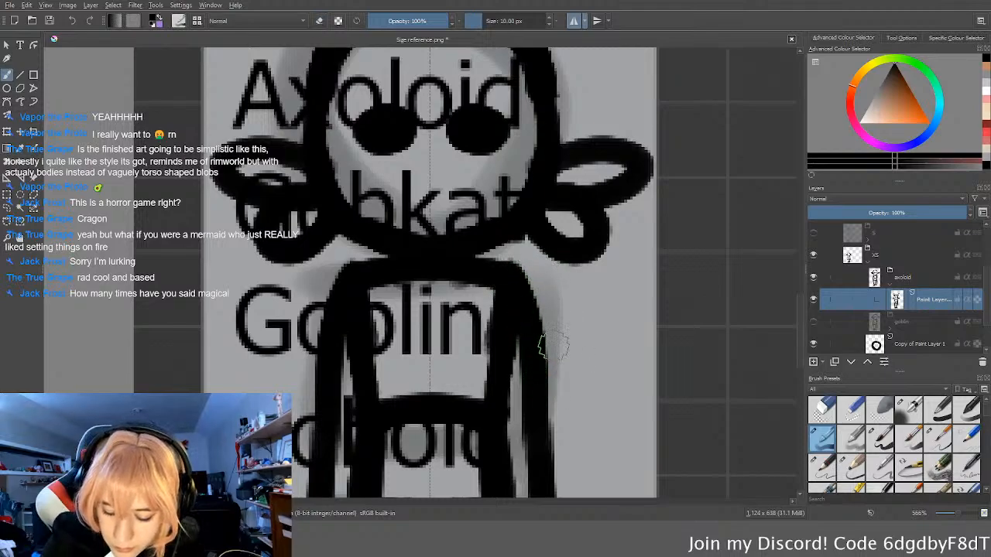
{"action": "key", "text": "e"}
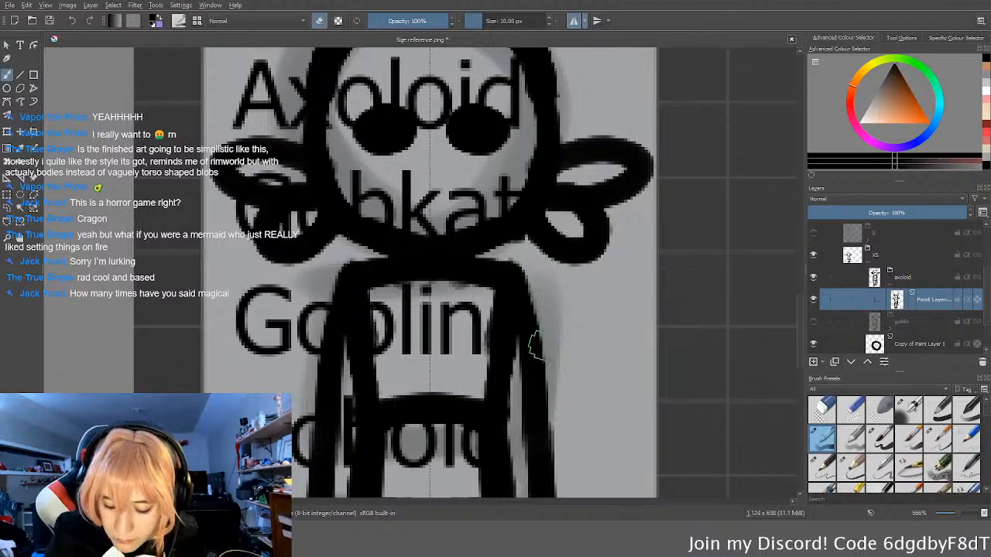
{"action": "key", "text": "e"}
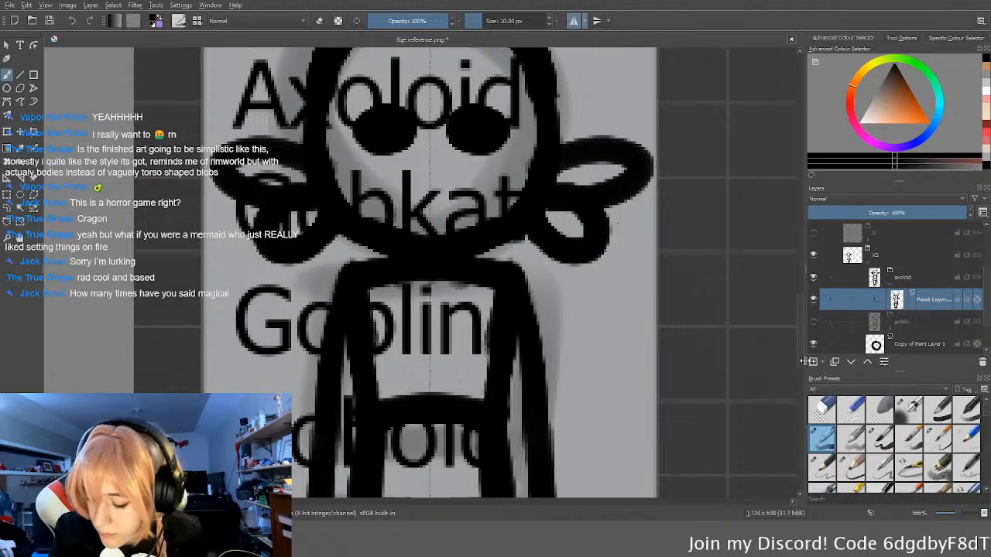
Step: Collapse the axoloid layer group and hide it
{"action": "scroll", "coordinate": [699, 392], "scroll_direction": "down", "scroll_amount": 2}
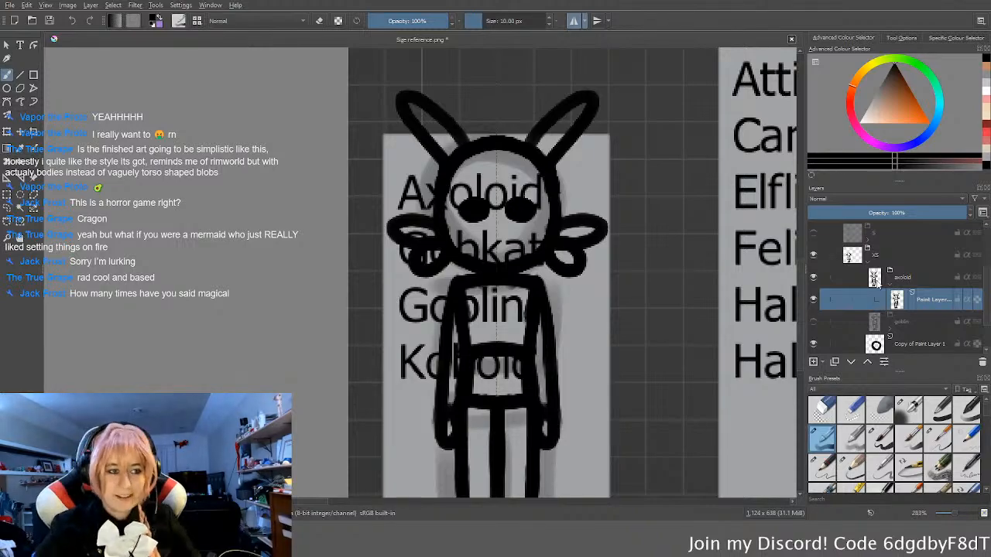
{"action": "scroll", "coordinate": [372, 300], "scroll_direction": "down", "scroll_amount": 1}
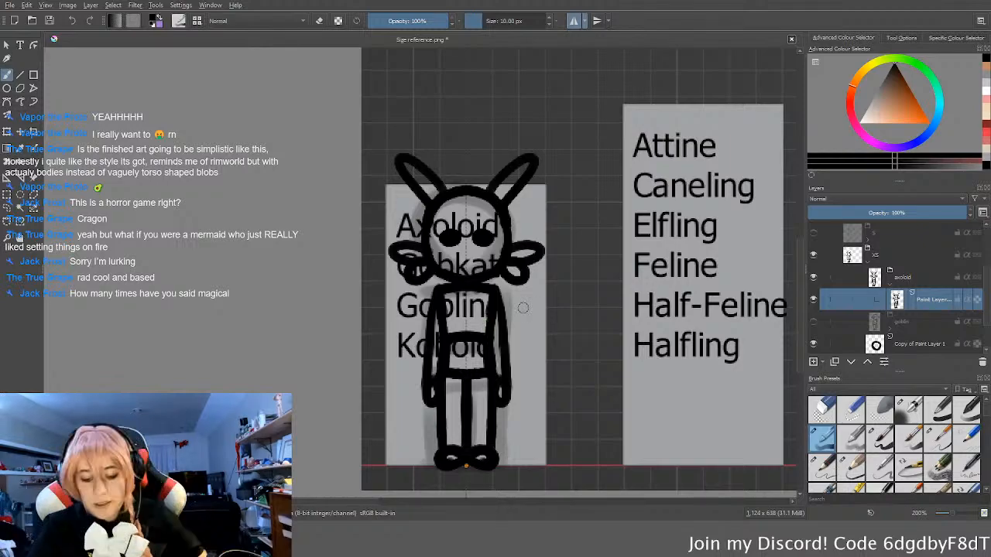
{"action": "scroll", "coordinate": [523, 308], "scroll_direction": "down", "scroll_amount": 1, "text": "ctrl"}
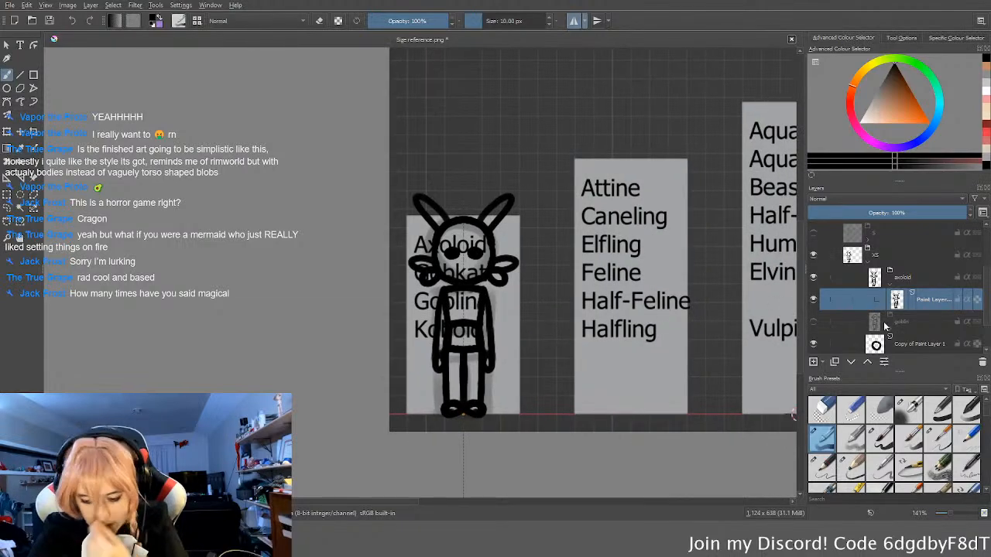
{"action": "left_click_drag", "start_coordinate": [891, 275], "coordinate": [885, 277]}
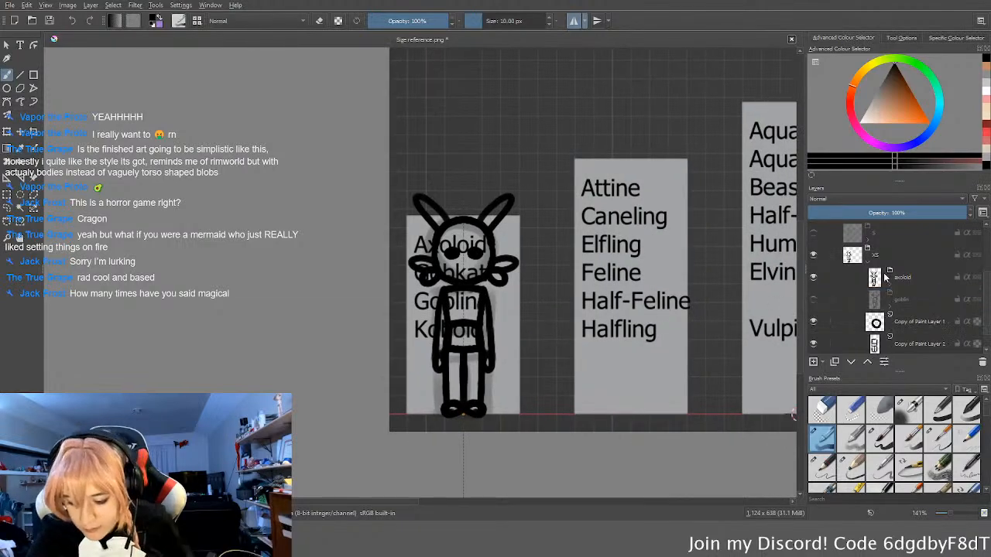
{"action": "left_click", "coordinate": [813, 278]}
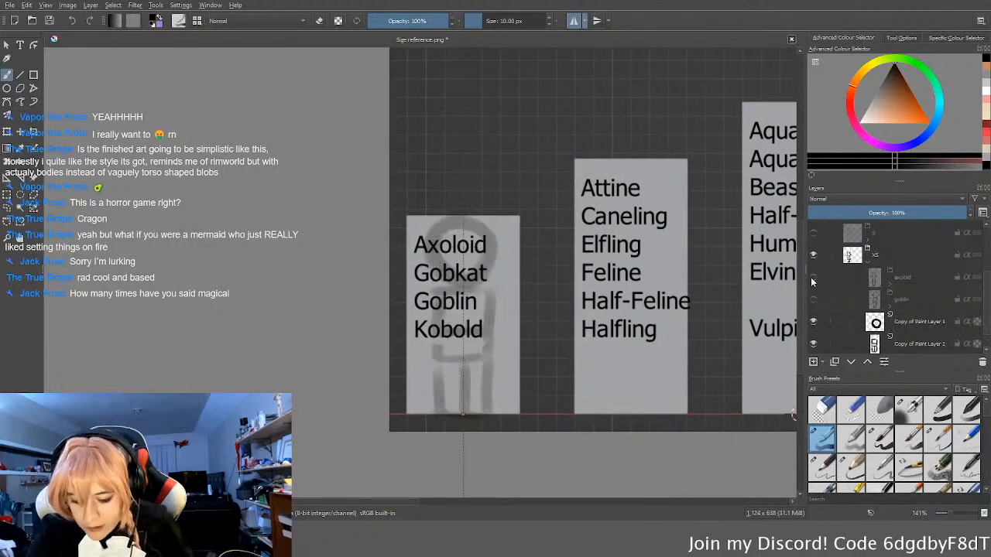
Step: Duplicate the goblin layer group and open the copy's name for editing
{"action": "left_click", "coordinate": [916, 305]}
{"action": "key", "text": "ctrl+j"}
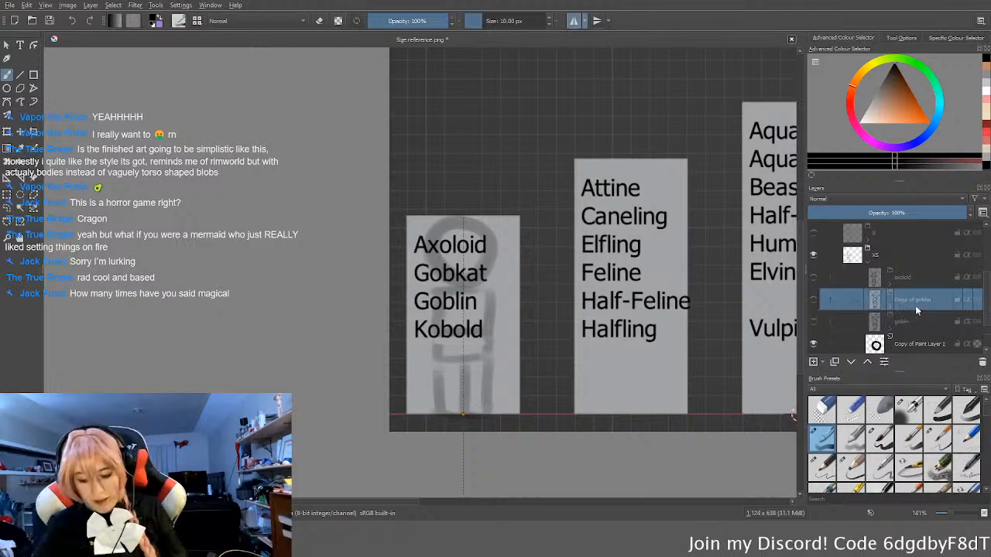
{"action": "double_click", "coordinate": [917, 306]}
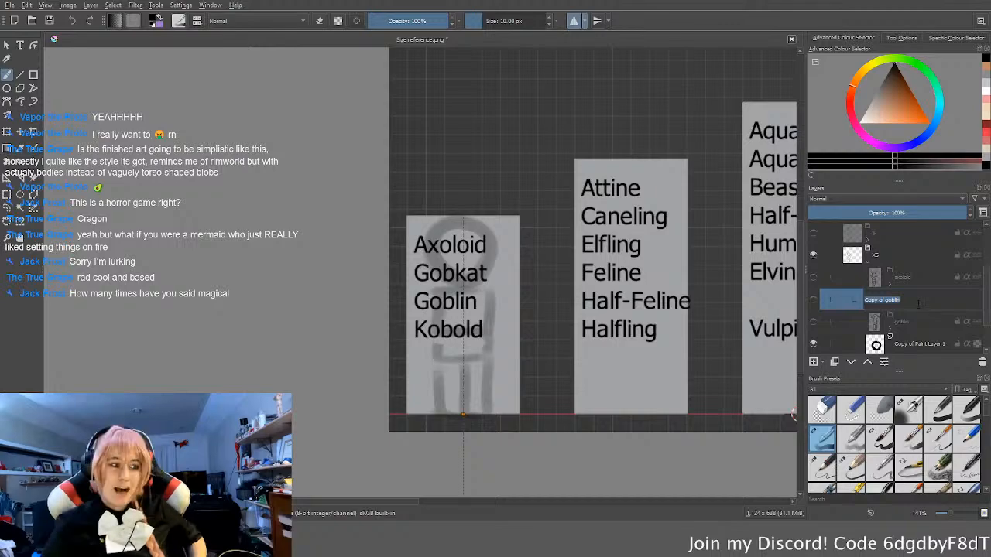
{"action": "key", "text": "Return"}
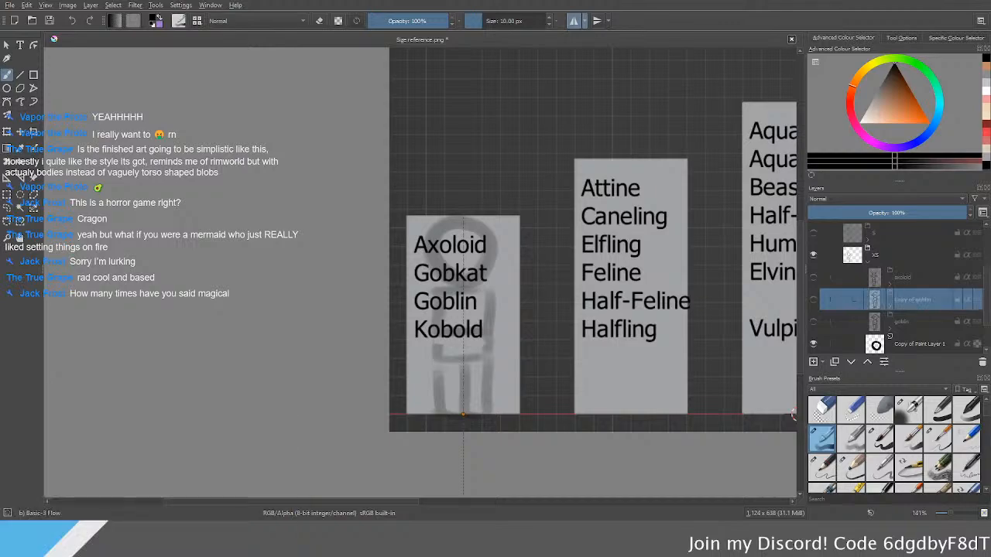
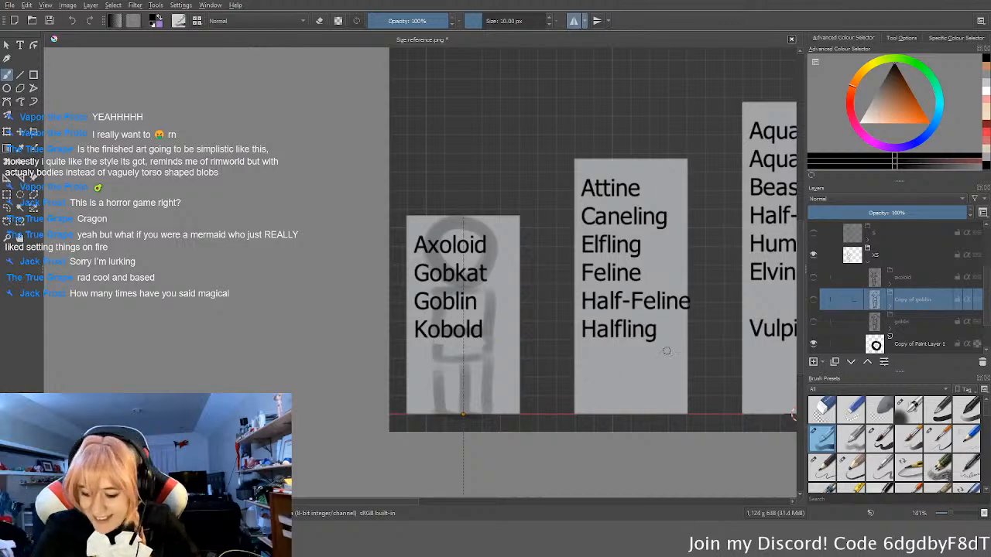
Step: Show the copied goblin layer group and rename it gobkat
{"action": "left_click", "coordinate": [813, 300]}
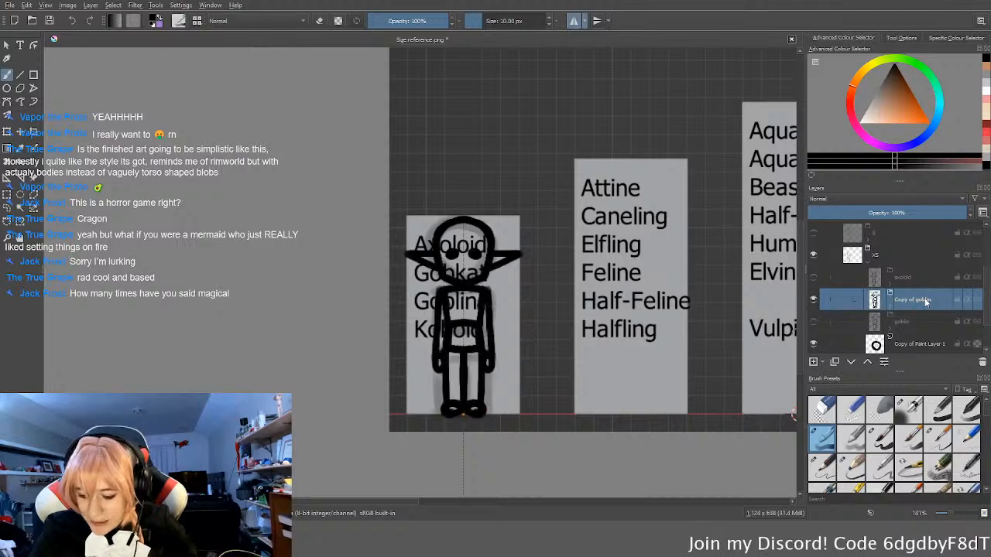
{"action": "double_click", "coordinate": [926, 302]}
{"action": "type", "text": "gobkat"}
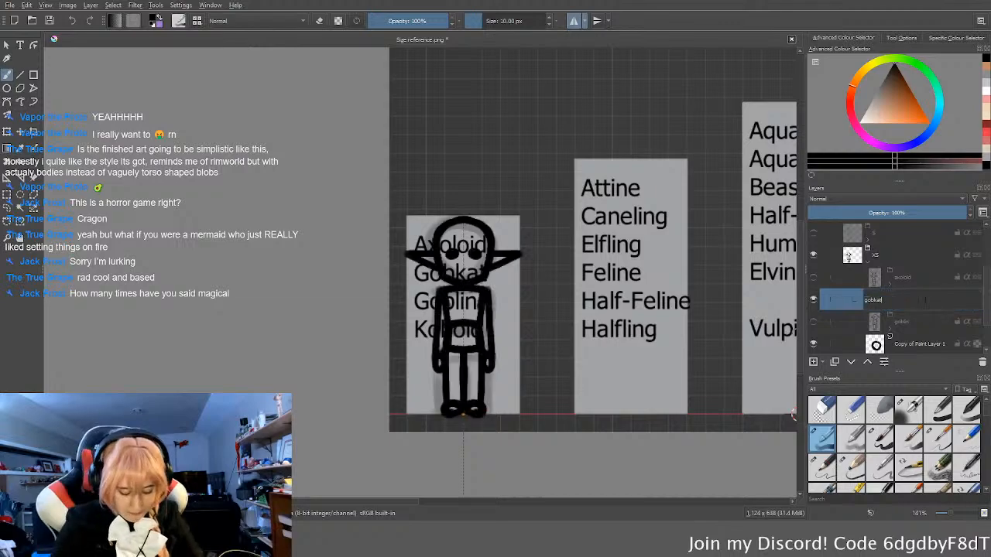
{"action": "key", "text": "Return"}
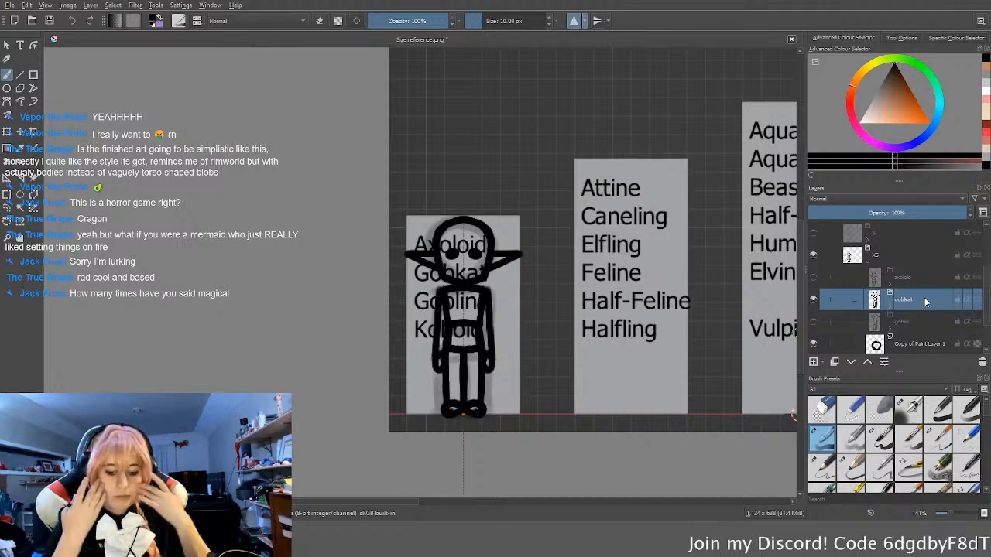
Step: Select the paint layer inside the gobkat group and erase the long pointed goblin ears from both sides of the head
{"action": "scroll", "coordinate": [560, 180], "scroll_direction": "up", "scroll_amount": 3}
{"action": "middle_click_drag", "start_coordinate": [436, 295], "coordinate": [544, 199]}
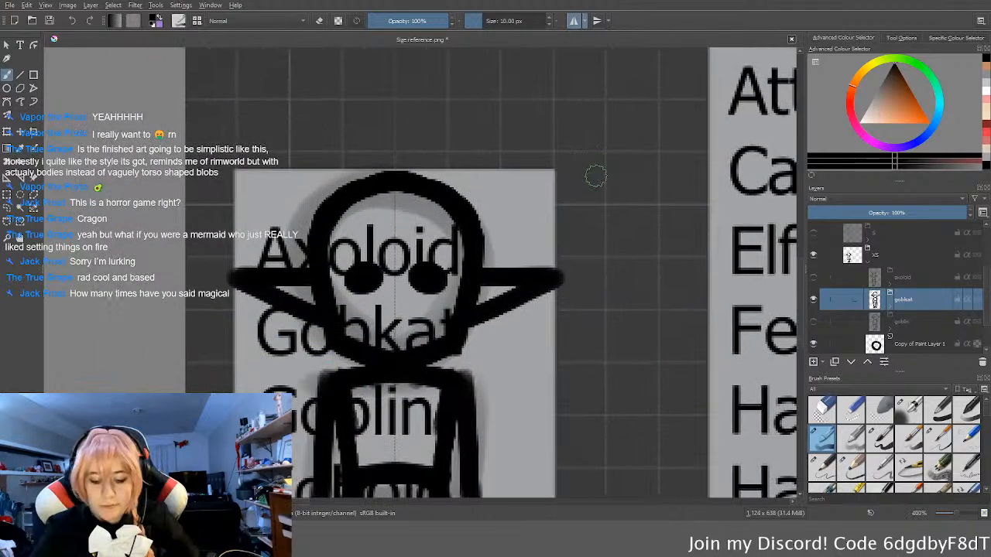
{"action": "scroll", "coordinate": [601, 172], "scroll_direction": "up", "scroll_amount": 2}
{"action": "middle_click_drag", "start_coordinate": [522, 358], "coordinate": [639, 290]}
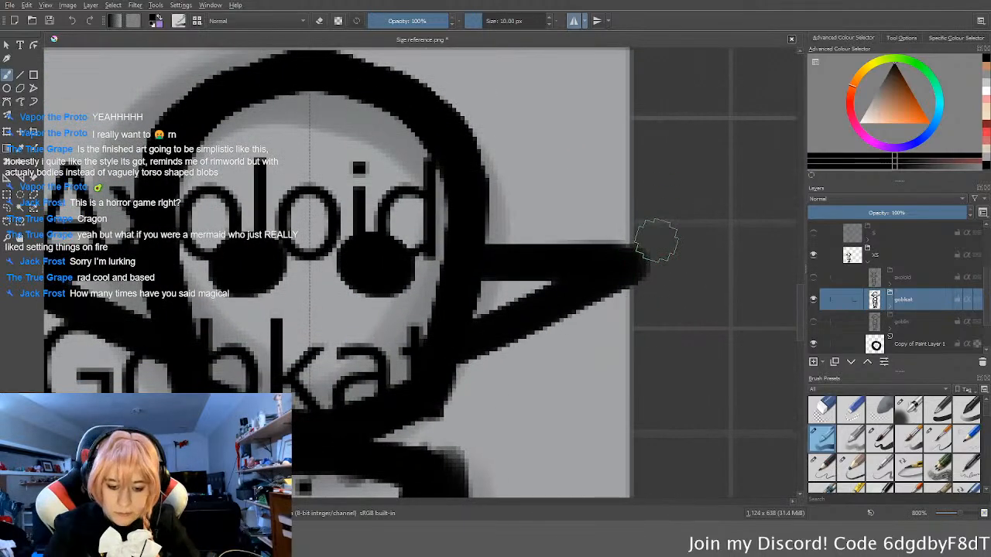
{"action": "middle_click_drag", "start_coordinate": [663, 225], "coordinate": [675, 252]}
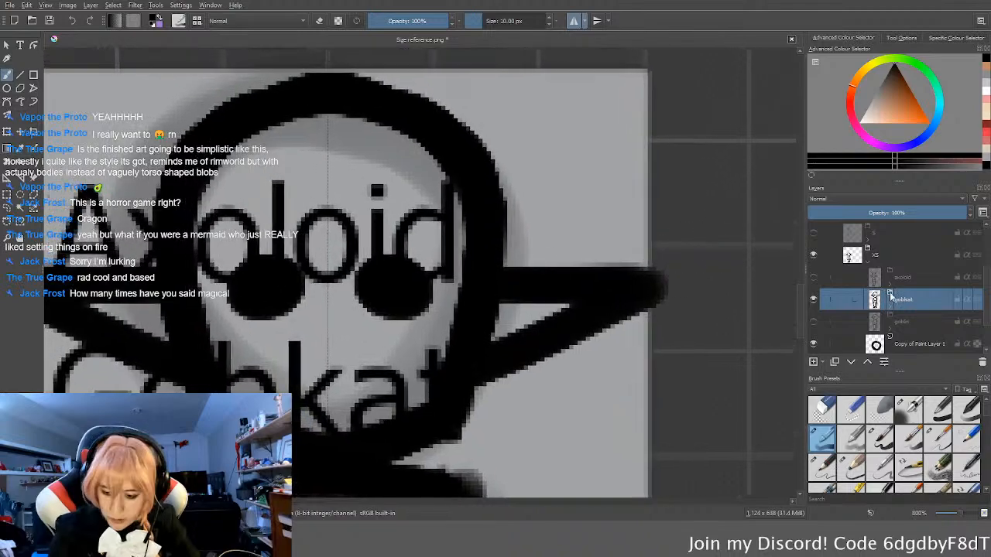
{"action": "left_click", "coordinate": [891, 306]}
{"action": "left_click", "coordinate": [932, 325]}
{"action": "middle_click_drag", "start_coordinate": [591, 346], "coordinate": [618, 325]}
{"action": "key", "text": "e"}
{"action": "mouse_move", "coordinate": [680, 278]}
{"action": "left_mouse_down"}
{"action": "mouse_move", "coordinate": [688, 210]}
{"action": "mouse_move", "coordinate": [590, 365]}
{"action": "mouse_move", "coordinate": [596, 203]}
{"action": "mouse_move", "coordinate": [569, 221]}
{"action": "mouse_move", "coordinate": [554, 258]}
{"action": "mouse_move", "coordinate": [556, 294]}
{"action": "mouse_move", "coordinate": [552, 284]}
{"action": "left_mouse_up"}
{"action": "key", "text": "e"}
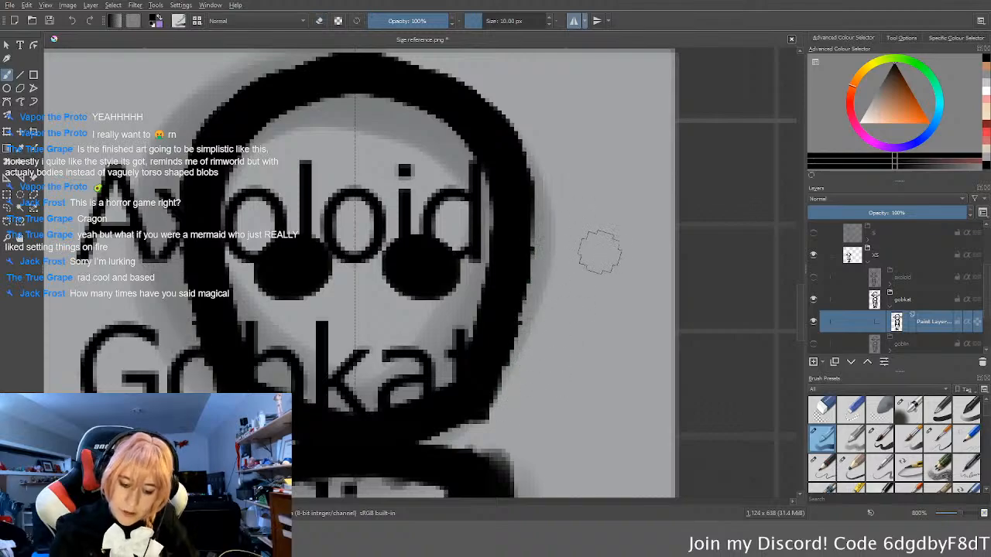
Step: Erase the gobkat's round eyes and paint slanted oval eyes in their place, undoing the oversized attempts
{"action": "middle_click_drag", "start_coordinate": [409, 258], "coordinate": [486, 266]}
{"action": "key", "text": "e"}
{"action": "mouse_move", "coordinate": [450, 265]}
{"action": "left_mouse_down"}
{"action": "mouse_move", "coordinate": [456, 285]}
{"action": "mouse_move", "coordinate": [511, 256]}
{"action": "mouse_move", "coordinate": [524, 270]}
{"action": "mouse_move", "coordinate": [489, 268]}
{"action": "mouse_move", "coordinate": [516, 275]}
{"action": "mouse_move", "coordinate": [574, 249]}
{"action": "left_mouse_up"}
{"action": "key", "text": "e"}
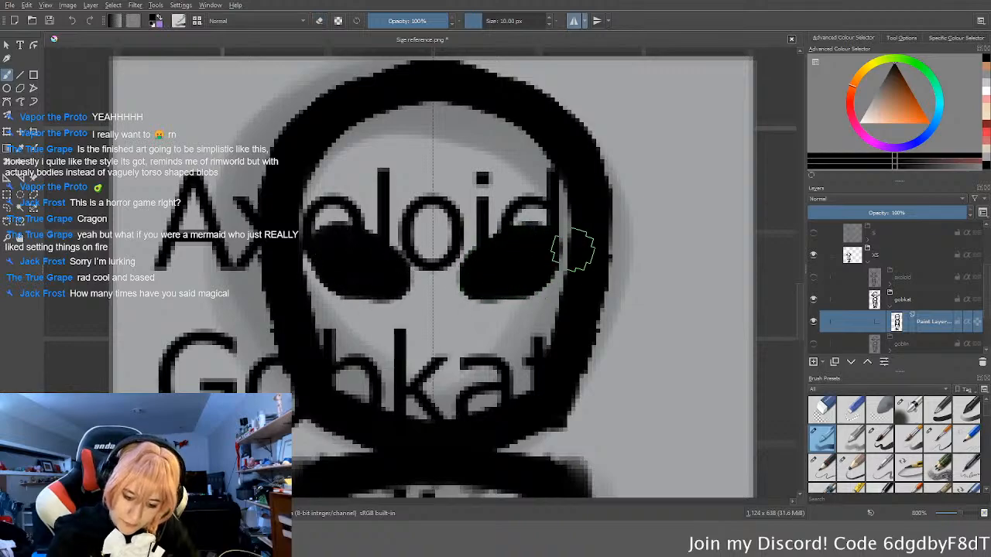
{"action": "key", "text": "ctrl+z"}
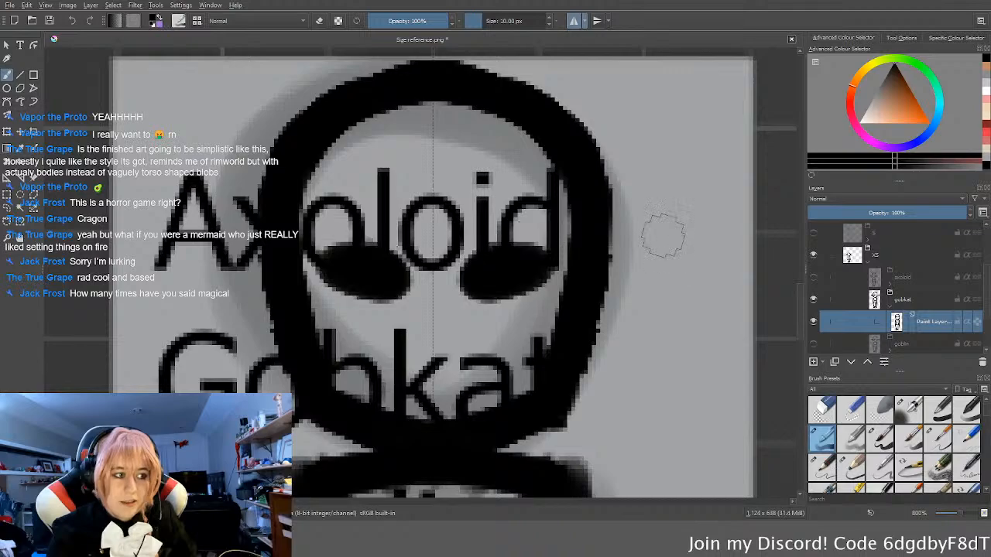
{"action": "left_click_drag", "start_coordinate": [576, 235], "coordinate": [586, 234]}
{"action": "key", "text": "ctrl+z"}
{"action": "key", "text": "ctrl+z"}
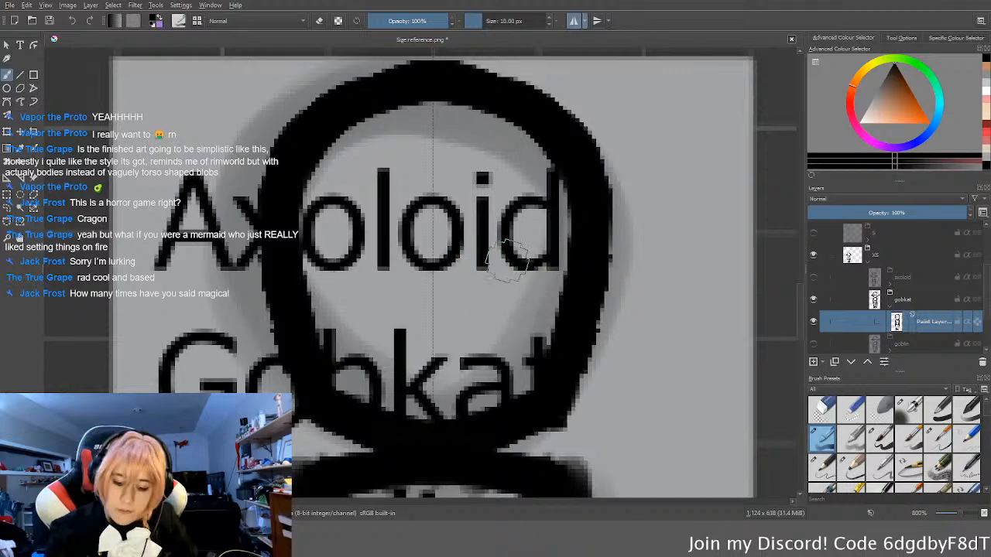
{"action": "key", "text": "ctrl+shift+z"}
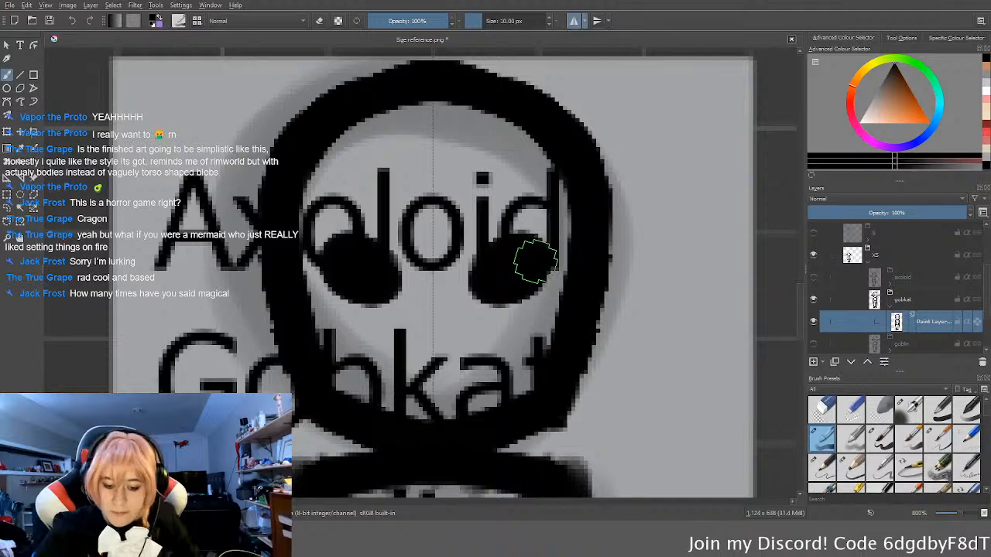
{"action": "scroll", "coordinate": [534, 263], "scroll_direction": "down", "scroll_amount": 3}
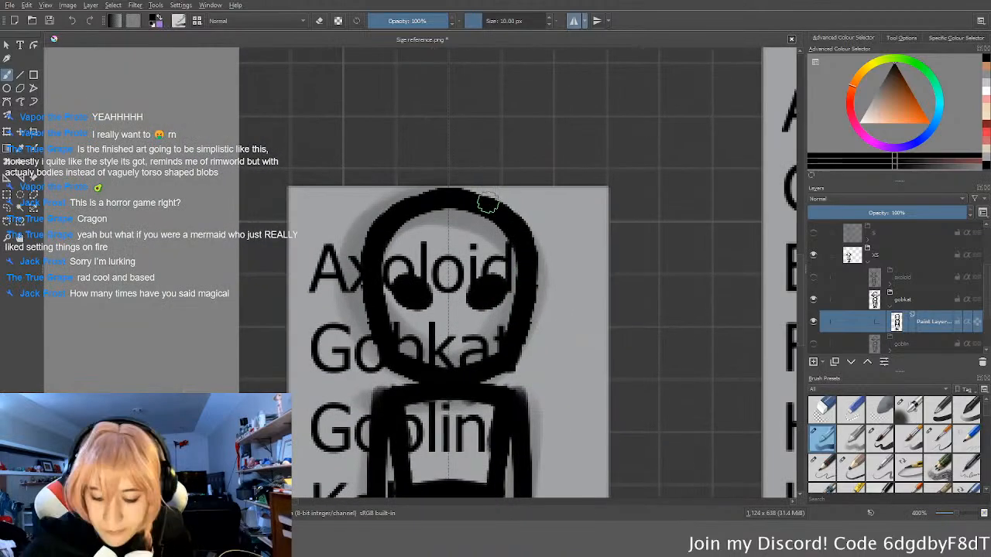
{"action": "left_click_drag", "start_coordinate": [487, 203], "coordinate": [657, 239]}
{"action": "key", "text": "ctrl+z"}
{"action": "left_click_drag", "start_coordinate": [485, 201], "coordinate": [654, 160]}
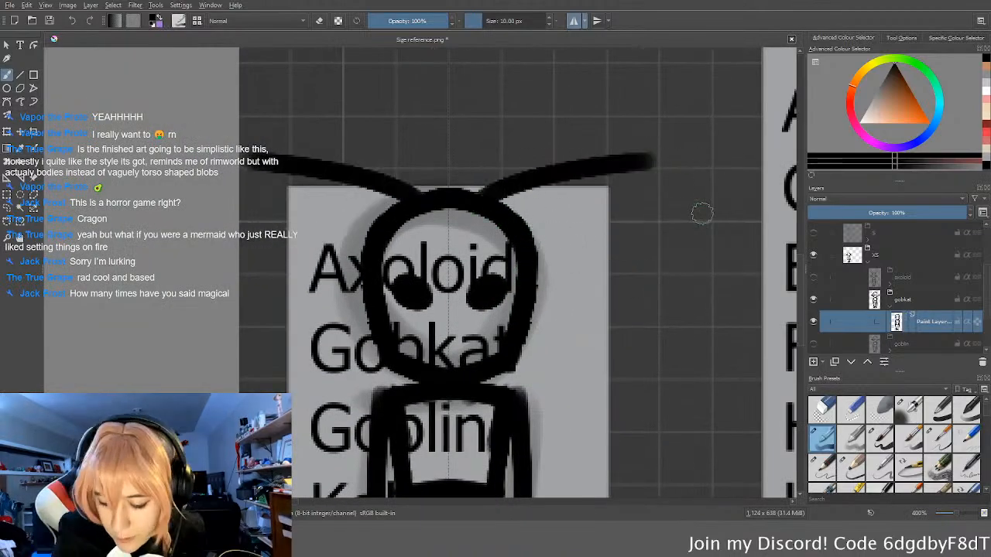
{"action": "key", "text": "ctrl+z"}
{"action": "left_click_drag", "start_coordinate": [486, 215], "coordinate": [608, 187]}
{"action": "key", "text": "ctrl+z"}
Step: Draw large pointed cat ears with tufted lower edges and inner ear lines, and erase the old head outline between them
{"action": "mouse_move", "coordinate": [482, 205]}
{"action": "left_mouse_down"}
{"action": "mouse_move", "coordinate": [655, 195]}
{"action": "mouse_move", "coordinate": [632, 194]}
{"action": "mouse_move", "coordinate": [540, 332]}
{"action": "left_mouse_up"}
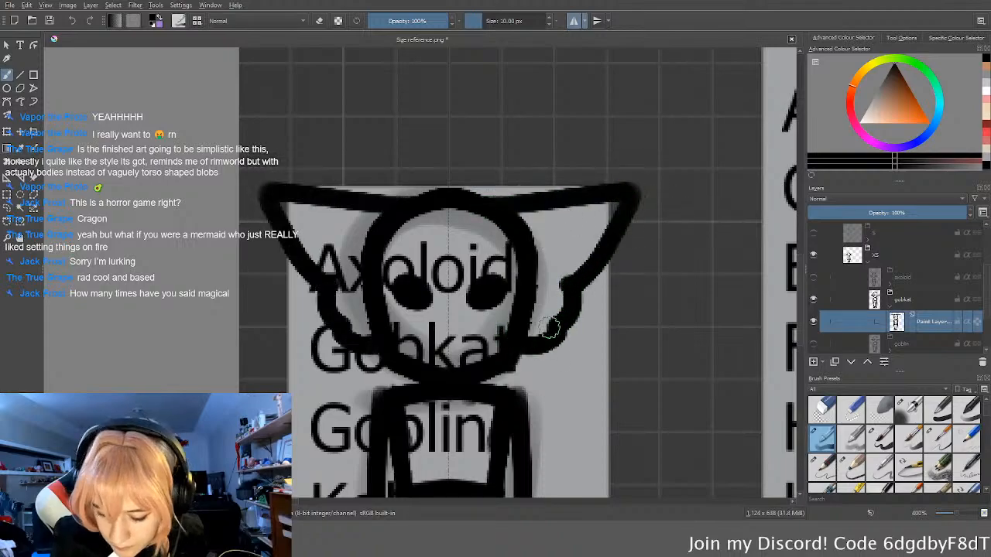
{"action": "key", "text": "ctrl+z"}
{"action": "mouse_move", "coordinate": [627, 190]}
{"action": "left_mouse_down"}
{"action": "mouse_move", "coordinate": [545, 334]}
{"action": "mouse_move", "coordinate": [512, 354]}
{"action": "left_mouse_up"}
{"action": "mouse_move", "coordinate": [601, 218]}
{"action": "left_mouse_down"}
{"action": "mouse_move", "coordinate": [533, 276]}
{"action": "mouse_move", "coordinate": [524, 326]}
{"action": "mouse_move", "coordinate": [516, 260]}
{"action": "mouse_move", "coordinate": [542, 234]}
{"action": "mouse_move", "coordinate": [519, 240]}
{"action": "mouse_move", "coordinate": [525, 224]}
{"action": "mouse_move", "coordinate": [491, 217]}
{"action": "left_mouse_up"}
{"action": "key", "text": "e"}
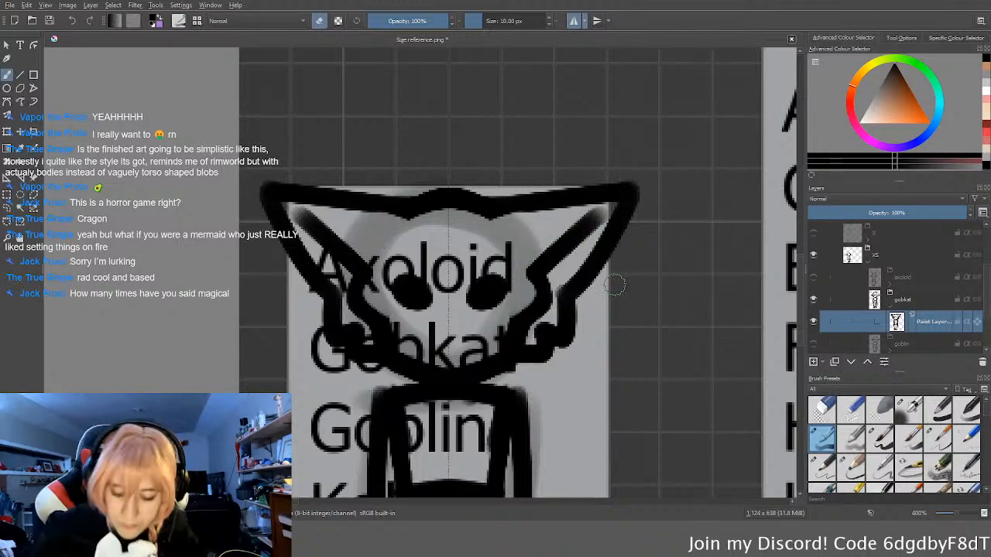
Step: Paint short fur marks on the gobkat's inner cheeks and a small triangular nose below the eyes
{"action": "scroll", "coordinate": [581, 309], "scroll_direction": "down", "scroll_amount": 1}
{"action": "scroll", "coordinate": [577, 304], "scroll_direction": "down", "scroll_amount": 1}
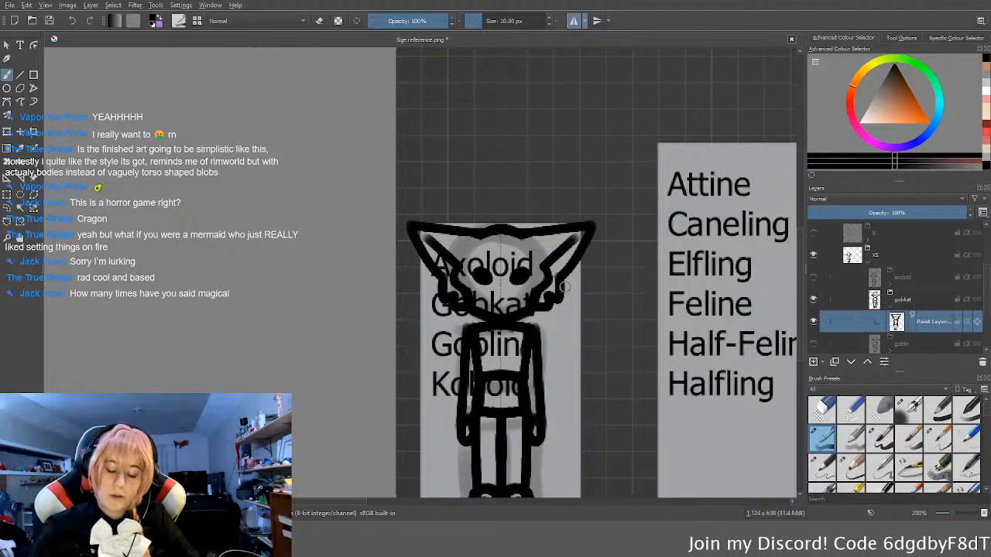
{"action": "scroll", "coordinate": [556, 301], "scroll_direction": "down", "scroll_amount": 2}
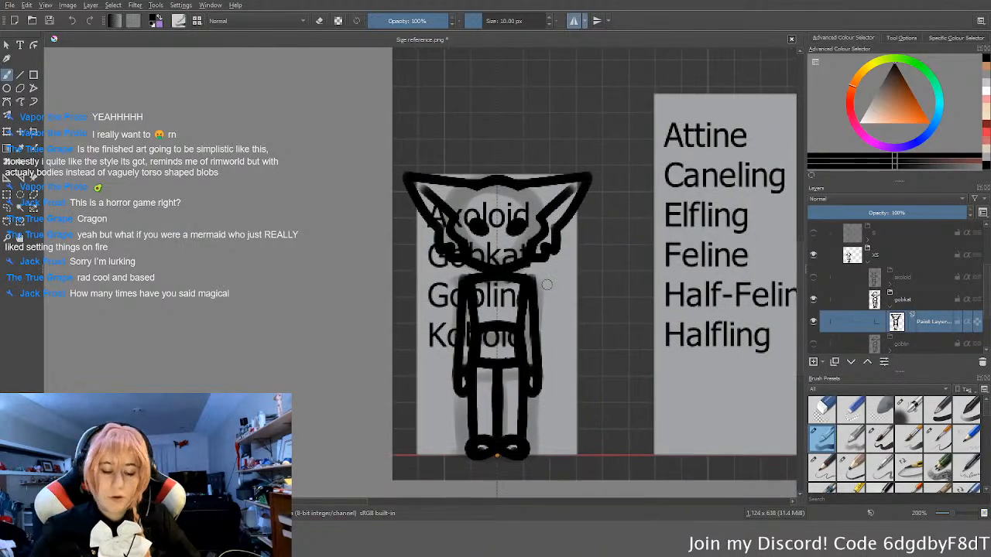
{"action": "middle_click_drag", "start_coordinate": [555, 303], "coordinate": [547, 298]}
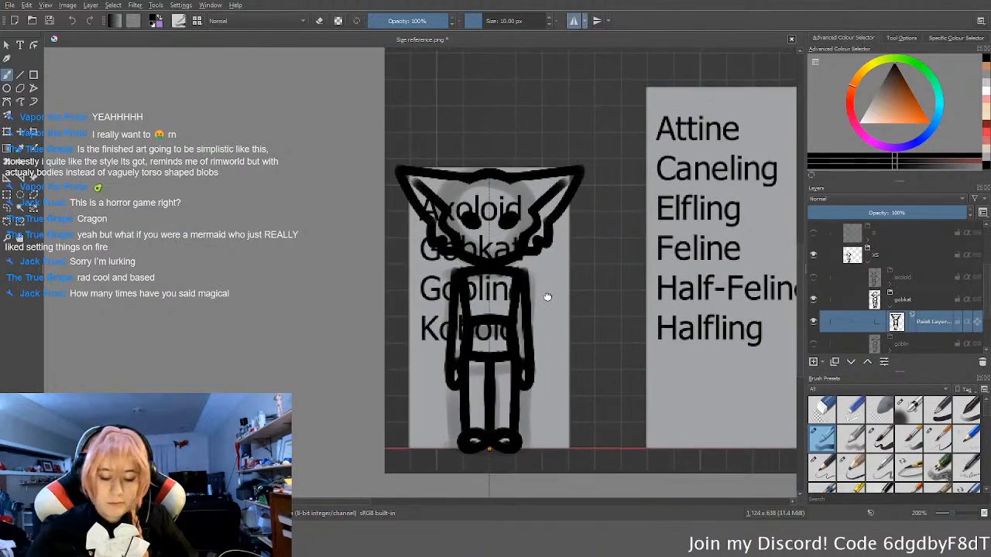
{"action": "scroll", "coordinate": [519, 244], "scroll_direction": "up", "scroll_amount": 3}
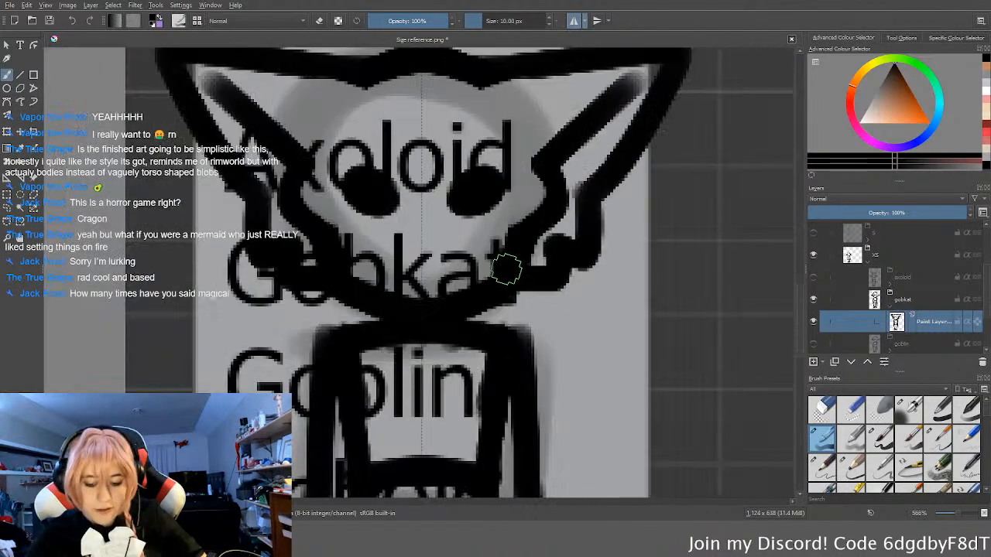
{"action": "middle_click_drag", "start_coordinate": [506, 269], "coordinate": [527, 293]}
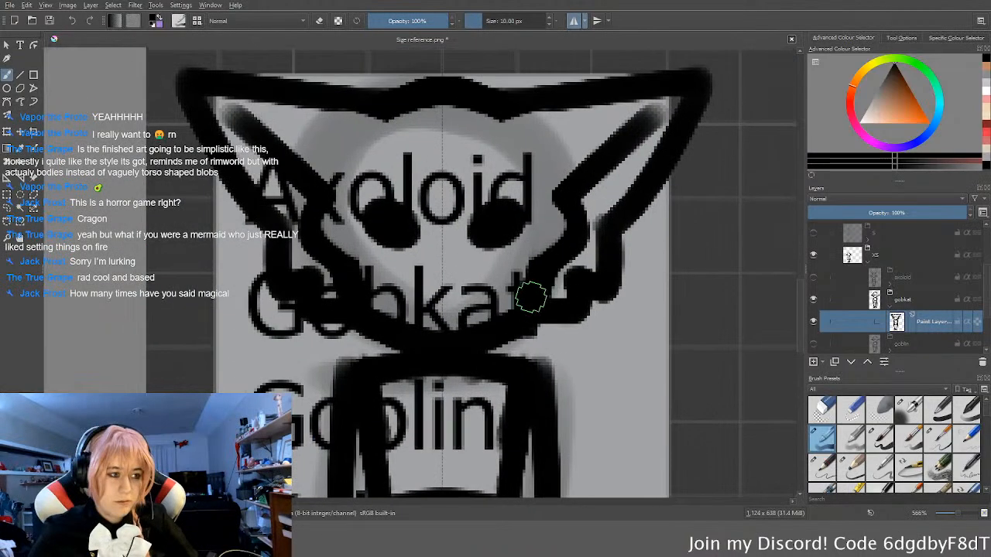
{"action": "left_click_drag", "start_coordinate": [540, 246], "coordinate": [534, 285]}
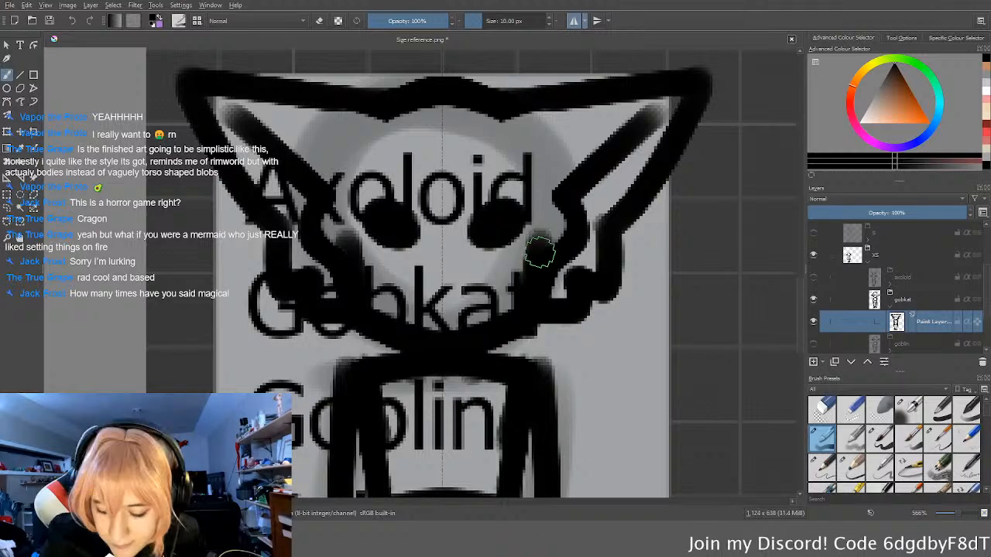
{"action": "scroll", "coordinate": [536, 312], "scroll_direction": "up", "scroll_amount": 2}
{"action": "left_click_drag", "start_coordinate": [434, 267], "coordinate": [426, 271]}
{"action": "key", "text": "ctrl+z"}
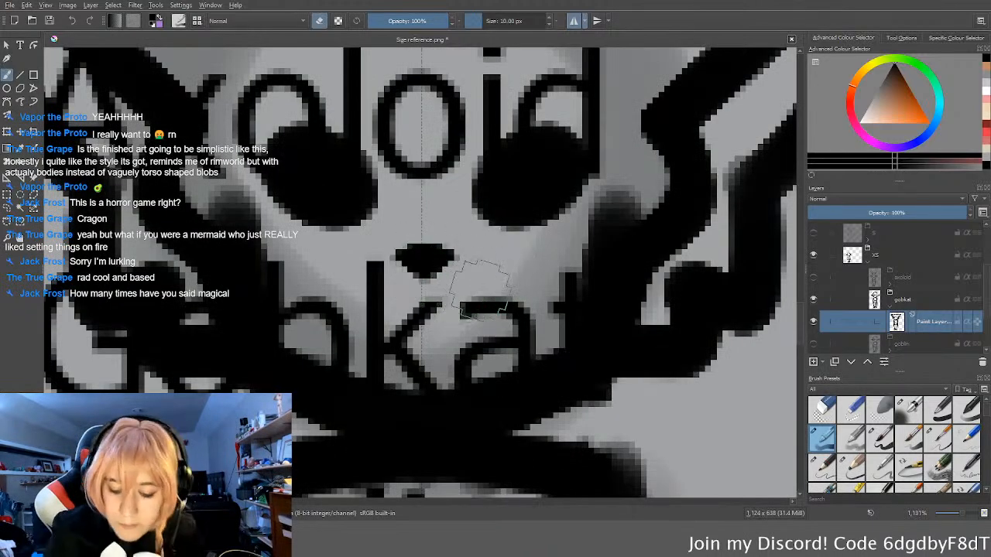
Step: Collapse the gobkat layer group and hide it
{"action": "scroll", "coordinate": [481, 293], "scroll_direction": "down", "scroll_amount": 3}
{"action": "scroll", "coordinate": [485, 294], "scroll_direction": "down", "scroll_amount": 4}
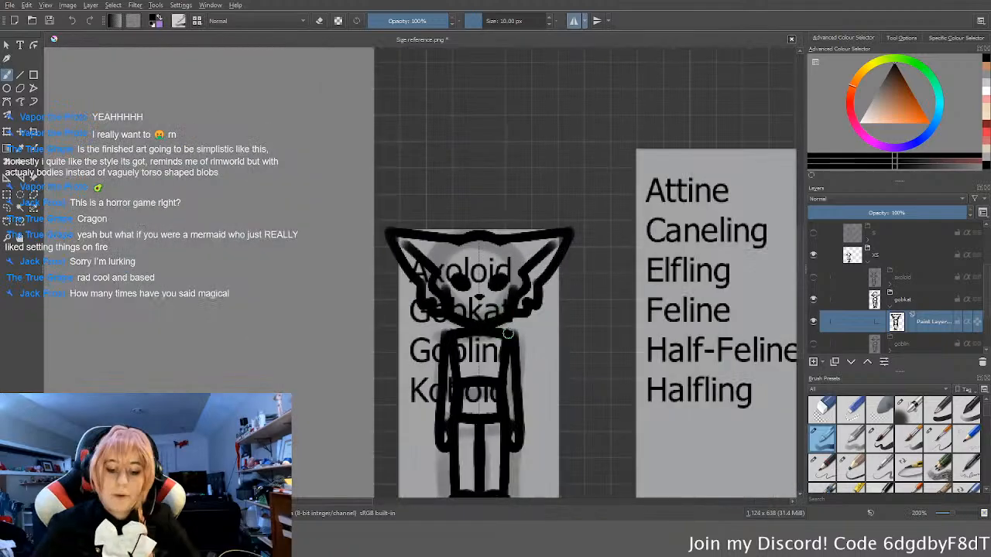
{"action": "middle_click_drag", "start_coordinate": [507, 334], "coordinate": [508, 327]}
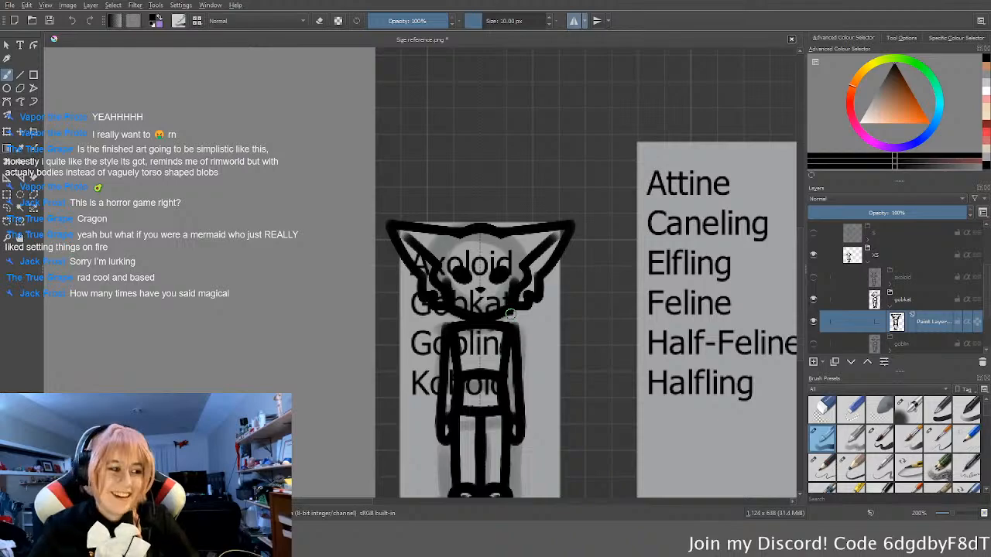
{"action": "scroll", "coordinate": [542, 294], "scroll_direction": "down", "scroll_amount": 3, "text": "ctrl"}
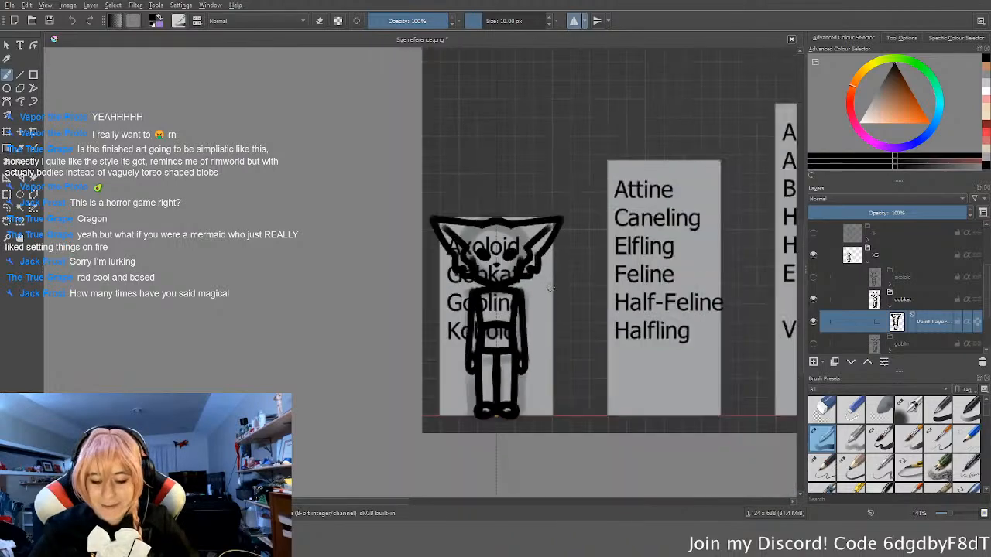
{"action": "scroll", "coordinate": [551, 295], "scroll_direction": "up", "scroll_amount": 1}
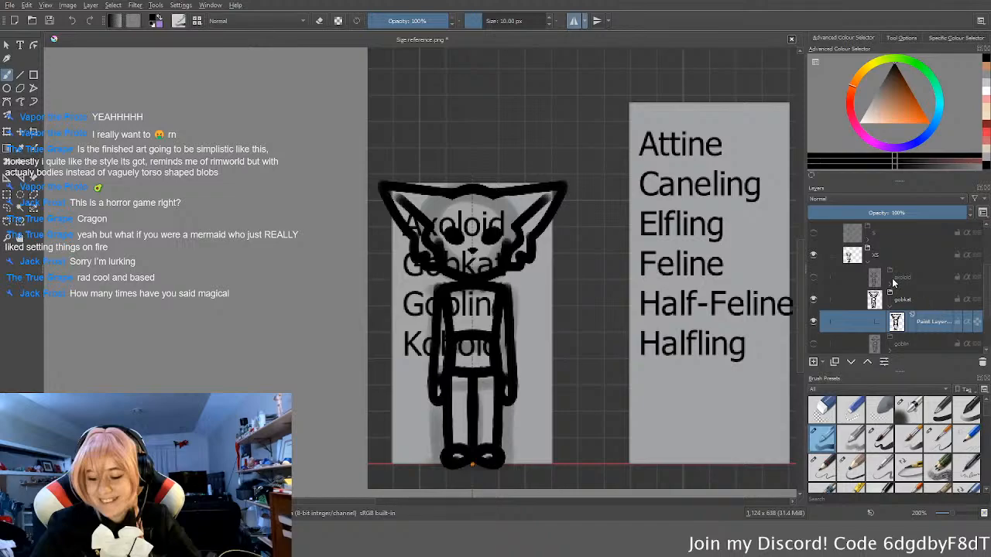
{"action": "scroll", "coordinate": [893, 283], "scroll_direction": "down", "scroll_amount": 1}
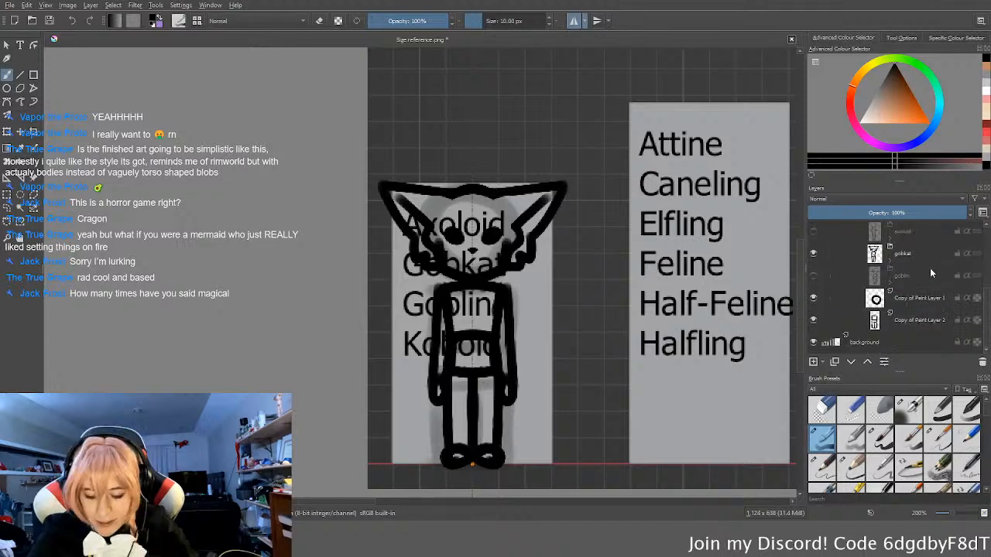
{"action": "left_click", "coordinate": [814, 254]}
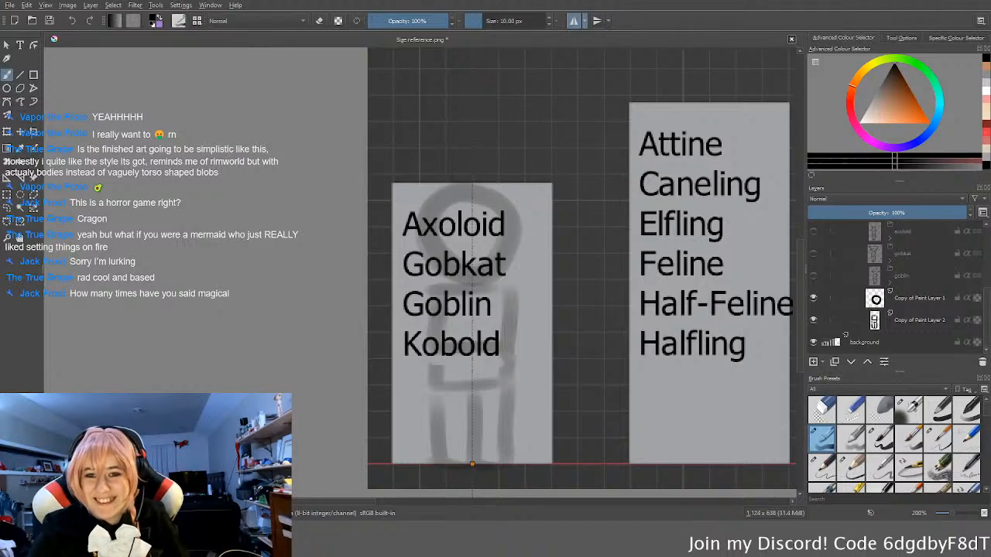
Step: Duplicate the goblin layer group, keeping the copy directly below the original, and rename the copy kbold
{"action": "left_click", "coordinate": [906, 279]}
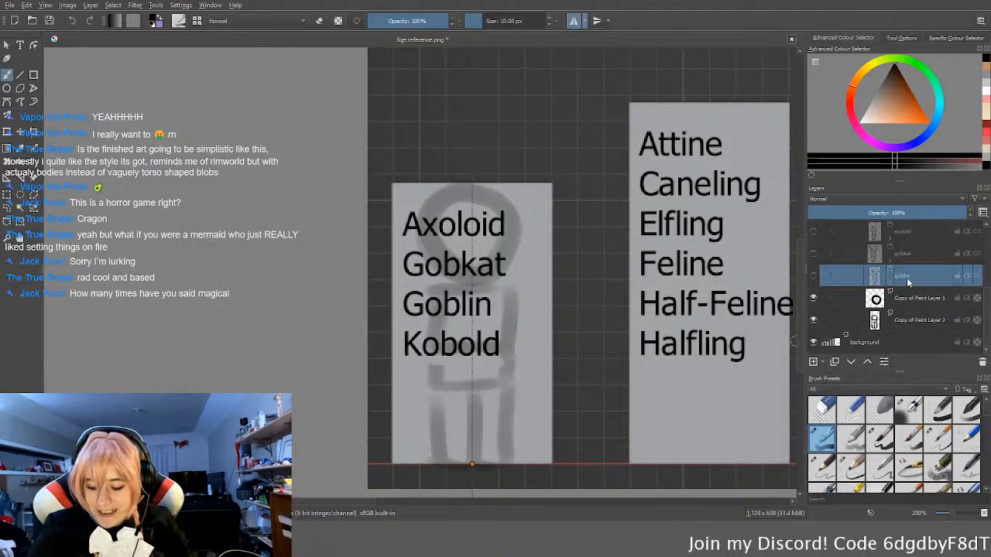
{"action": "key", "text": "ctrl+j"}
{"action": "left_click", "coordinate": [851, 362]}
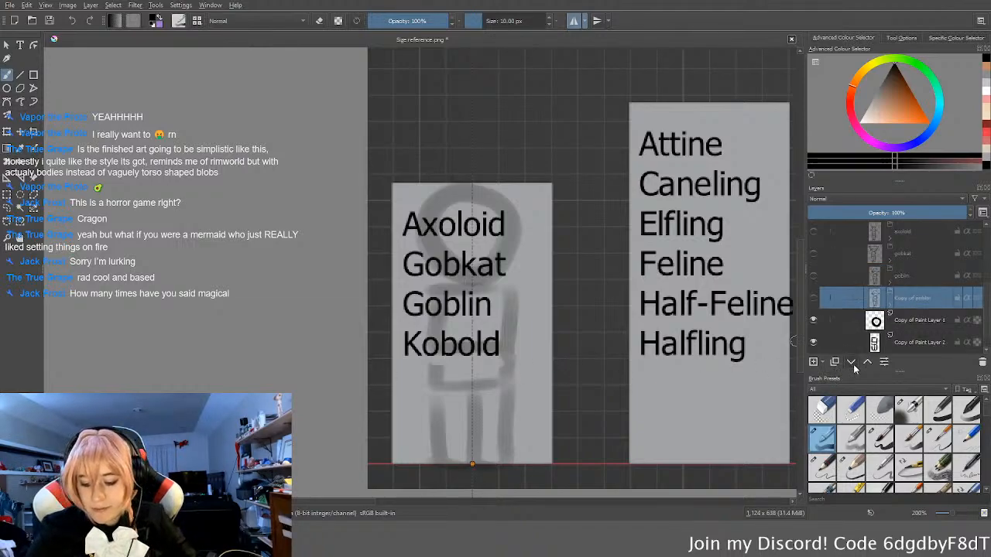
{"action": "left_click", "coordinate": [851, 362]}
{"action": "left_click", "coordinate": [867, 362]}
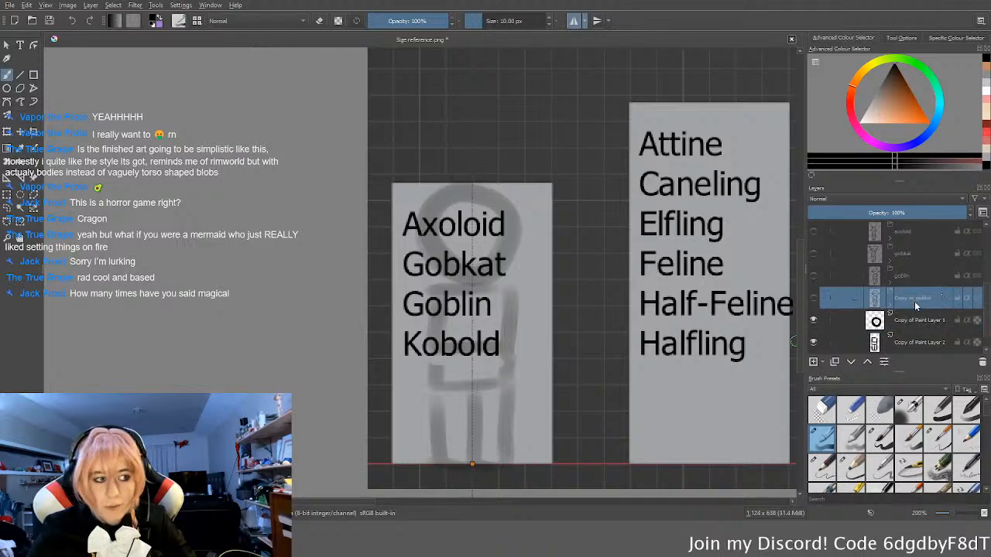
{"action": "double_click", "coordinate": [916, 299]}
{"action": "type", "text": "kobold"}
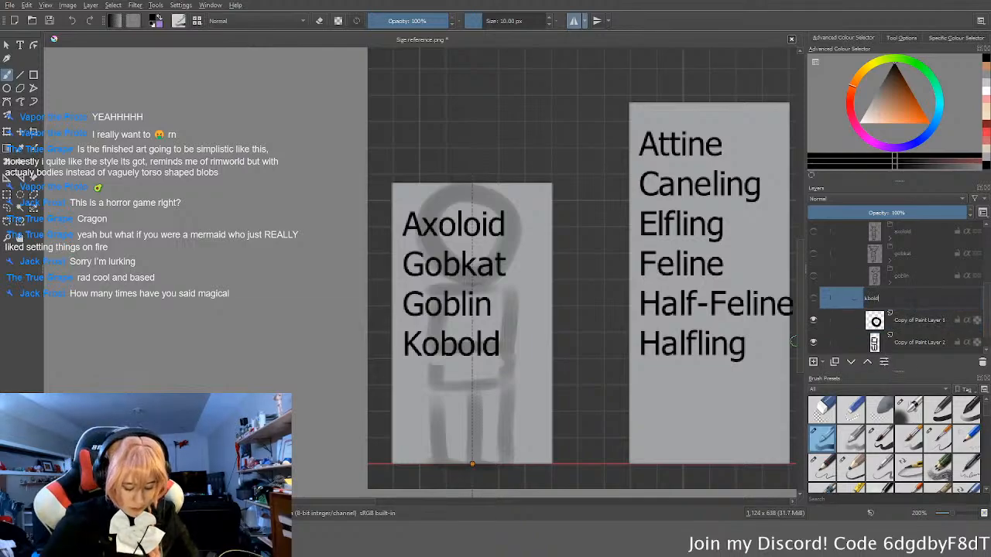
{"action": "key", "text": "Return"}
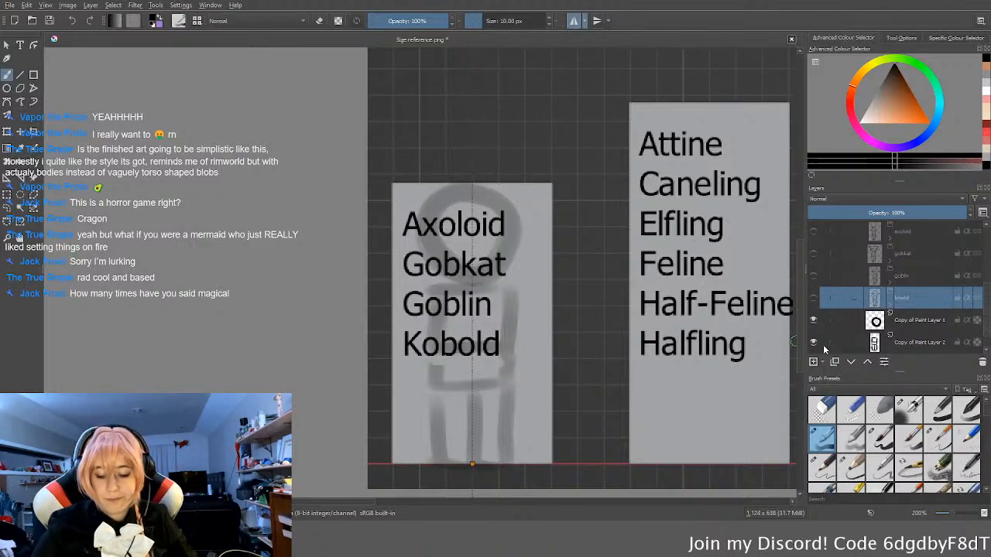
Step: Show the kbold layer group and expand it to select its paint layer
{"action": "left_click", "coordinate": [812, 301]}
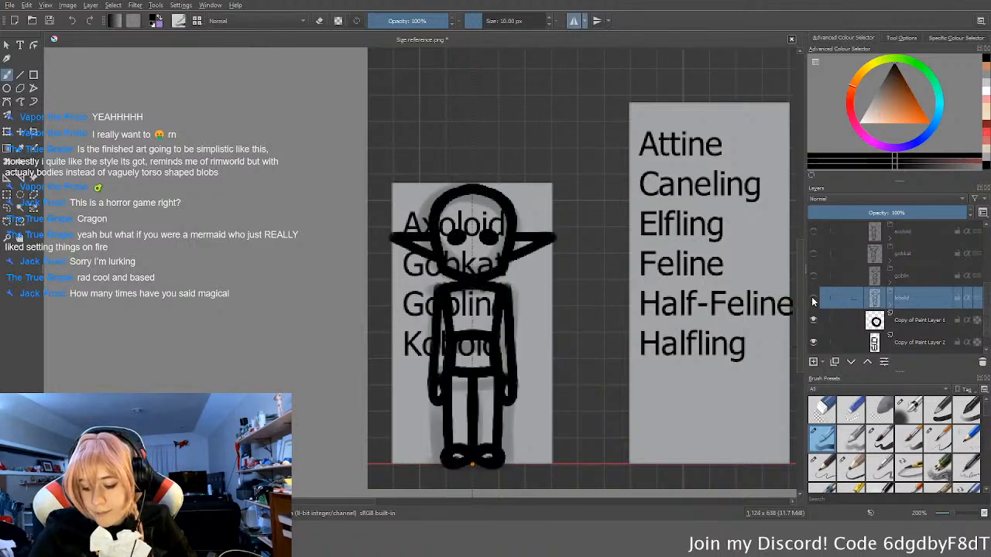
{"action": "left_click", "coordinate": [890, 293]}
{"action": "left_click", "coordinate": [938, 323]}
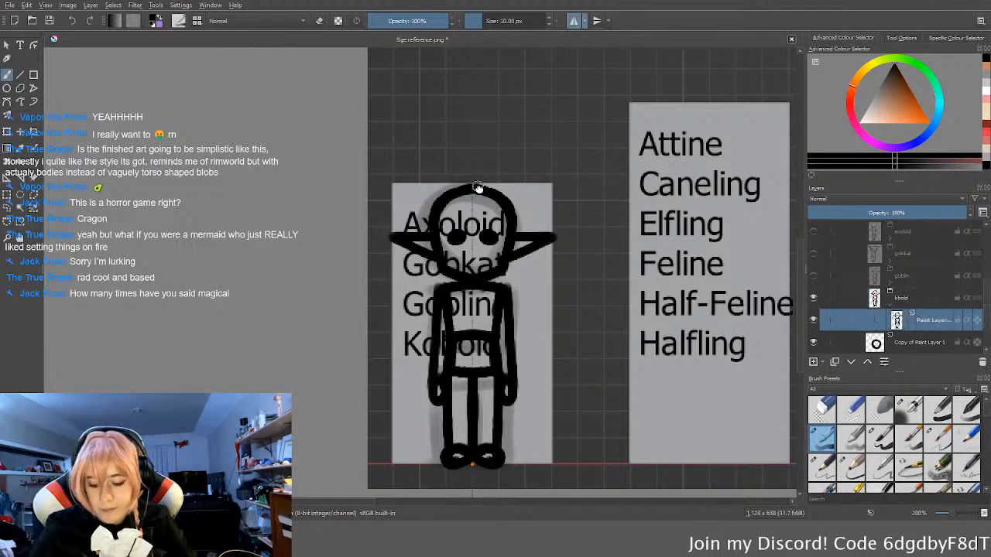
Step: Paint a mirrored pair of small curved horns across the upper forehead and top outline of the kobold's head
{"action": "middle_click_drag", "start_coordinate": [549, 218], "coordinate": [561, 232]}
{"action": "scroll", "coordinate": [561, 232], "scroll_direction": "up", "scroll_amount": 2}
{"action": "scroll", "coordinate": [560, 232], "scroll_direction": "up", "scroll_amount": 1}
{"action": "scroll", "coordinate": [542, 261], "scroll_direction": "down", "scroll_amount": 1}
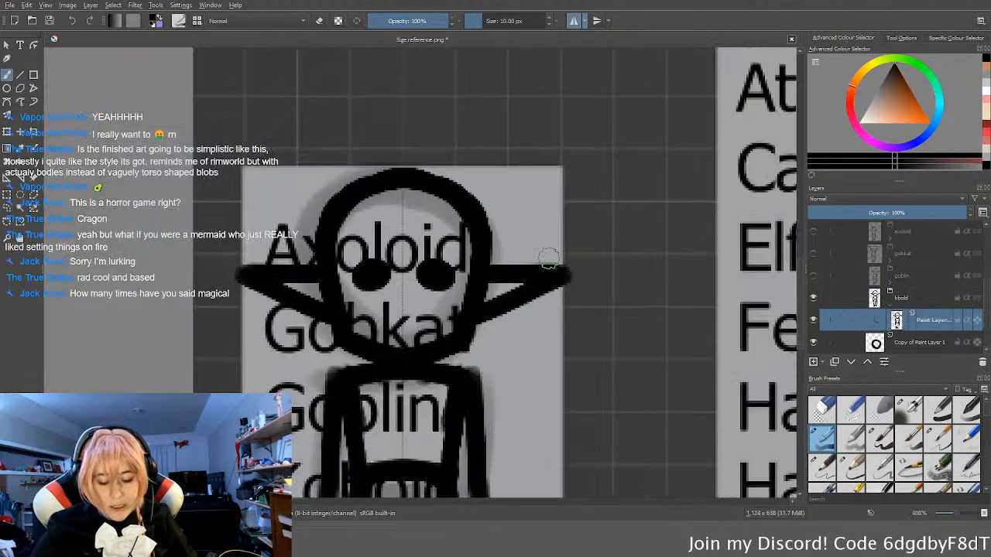
{"action": "scroll", "coordinate": [528, 271], "scroll_direction": "up", "scroll_amount": 1}
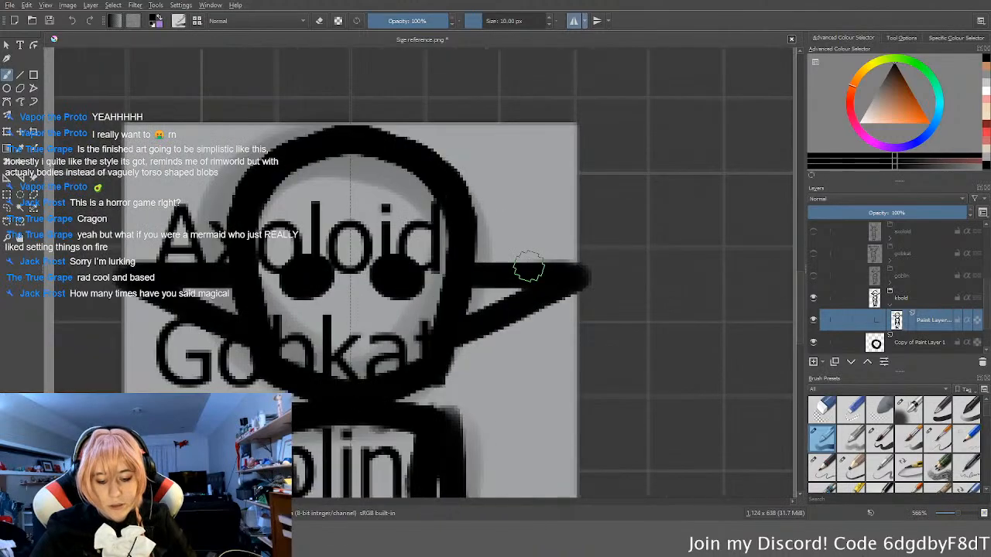
{"action": "scroll", "coordinate": [529, 265], "scroll_direction": "down", "scroll_amount": 1}
{"action": "scroll", "coordinate": [411, 252], "scroll_direction": "up", "scroll_amount": 2}
{"action": "scroll", "coordinate": [426, 249], "scroll_direction": "down", "scroll_amount": 1}
{"action": "middle_click_drag", "start_coordinate": [427, 259], "coordinate": [449, 285]}
{"action": "scroll", "coordinate": [449, 285], "scroll_direction": "up", "scroll_amount": 1}
{"action": "scroll", "coordinate": [445, 285], "scroll_direction": "down", "scroll_amount": 1}
{"action": "scroll", "coordinate": [441, 284], "scroll_direction": "up", "scroll_amount": 1}
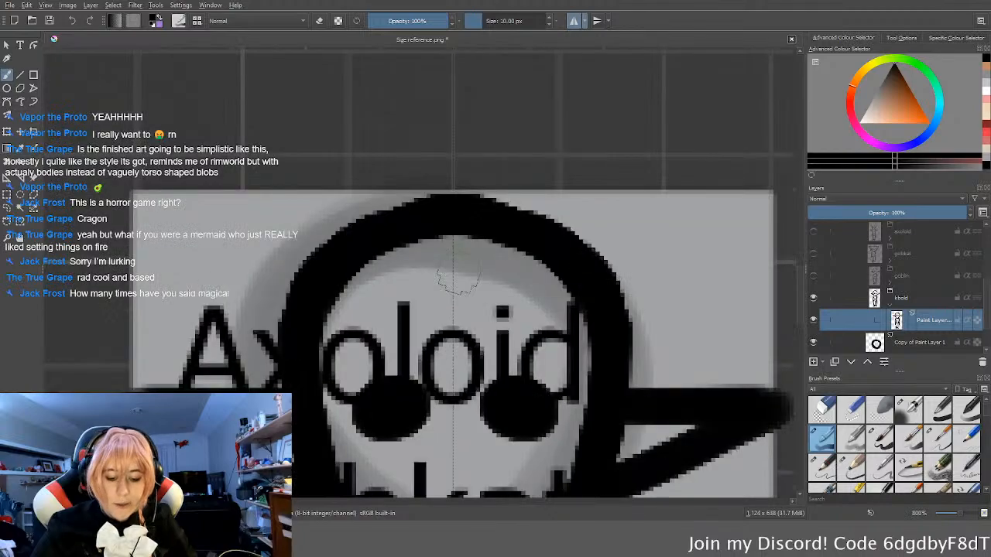
{"action": "key", "text": "e"}
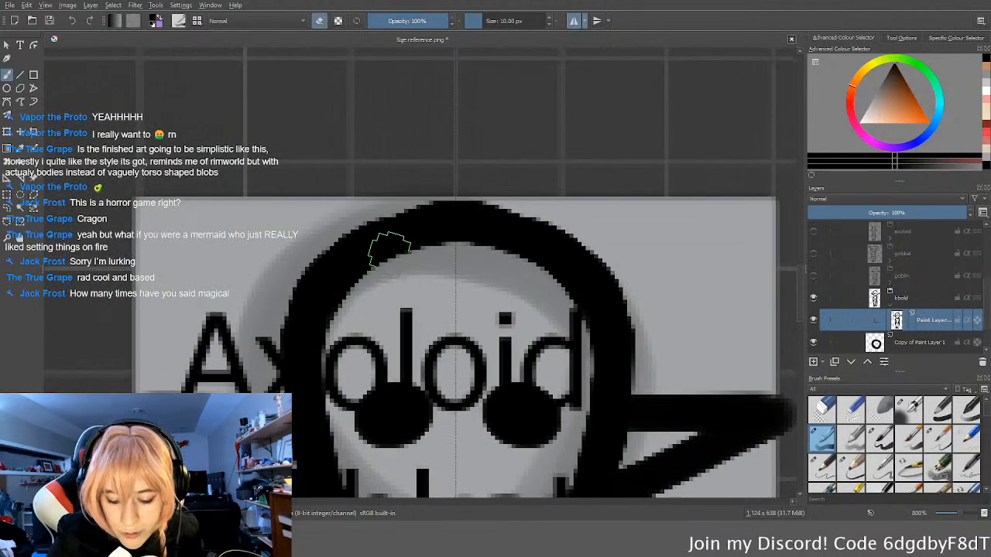
{"action": "left_click_drag", "start_coordinate": [387, 250], "coordinate": [409, 233]}
{"action": "key", "text": "e"}
{"action": "mouse_move", "coordinate": [364, 288]}
{"action": "left_mouse_down"}
{"action": "mouse_move", "coordinate": [409, 210]}
{"action": "mouse_move", "coordinate": [398, 299]}
{"action": "mouse_move", "coordinate": [368, 286]}
{"action": "left_mouse_up"}
{"action": "scroll", "coordinate": [368, 287], "scroll_direction": "down", "scroll_amount": 4}
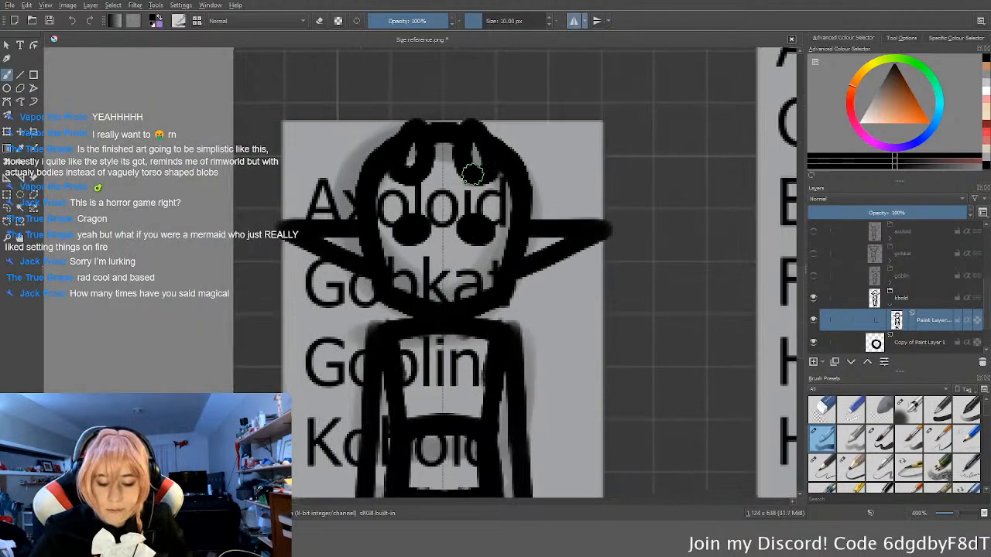
Step: Paint mirrored nostrils below the kobold's eyes and erase their edges down to two short slanted marks
{"action": "scroll", "coordinate": [475, 246], "scroll_direction": "up", "scroll_amount": 5}
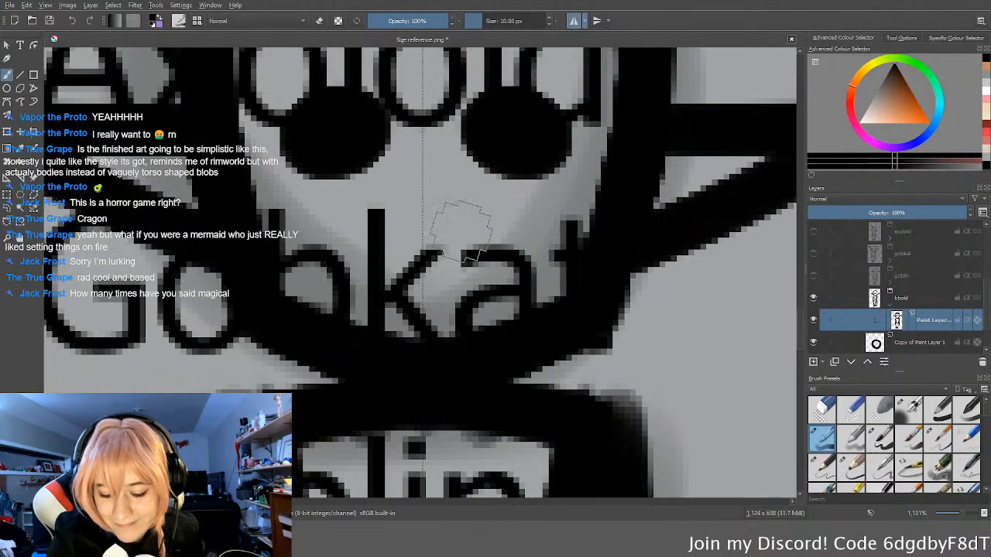
{"action": "left_click", "coordinate": [468, 221]}
{"action": "key", "text": "e"}
{"action": "mouse_move", "coordinate": [447, 199]}
{"action": "left_mouse_down"}
{"action": "mouse_move", "coordinate": [434, 203]}
{"action": "mouse_move", "coordinate": [454, 188]}
{"action": "mouse_move", "coordinate": [459, 195]}
{"action": "left_mouse_up"}
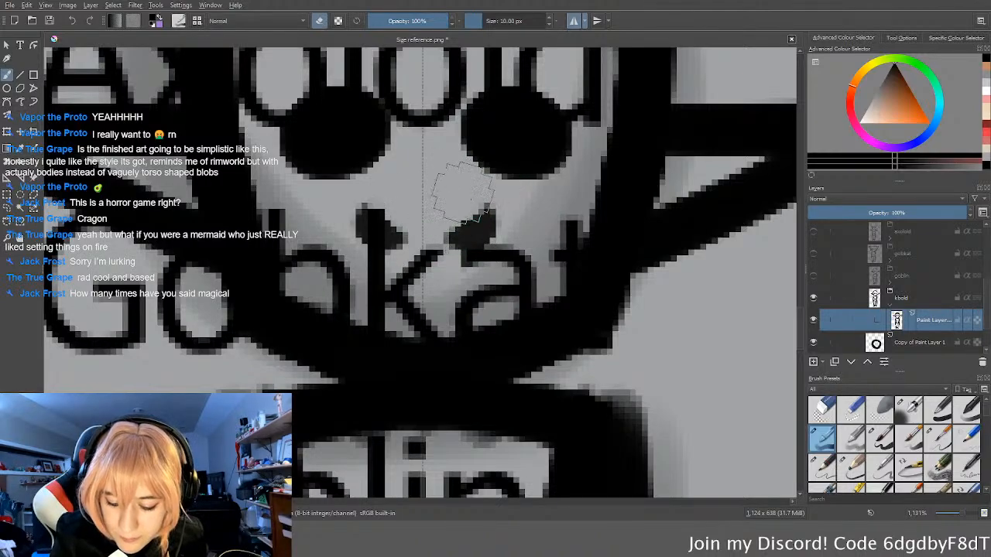
{"action": "mouse_move", "coordinate": [490, 268]}
{"action": "left_mouse_down"}
{"action": "mouse_move", "coordinate": [454, 273]}
{"action": "mouse_move", "coordinate": [466, 268]}
{"action": "left_mouse_up"}
{"action": "left_click_drag", "start_coordinate": [511, 242], "coordinate": [513, 223]}
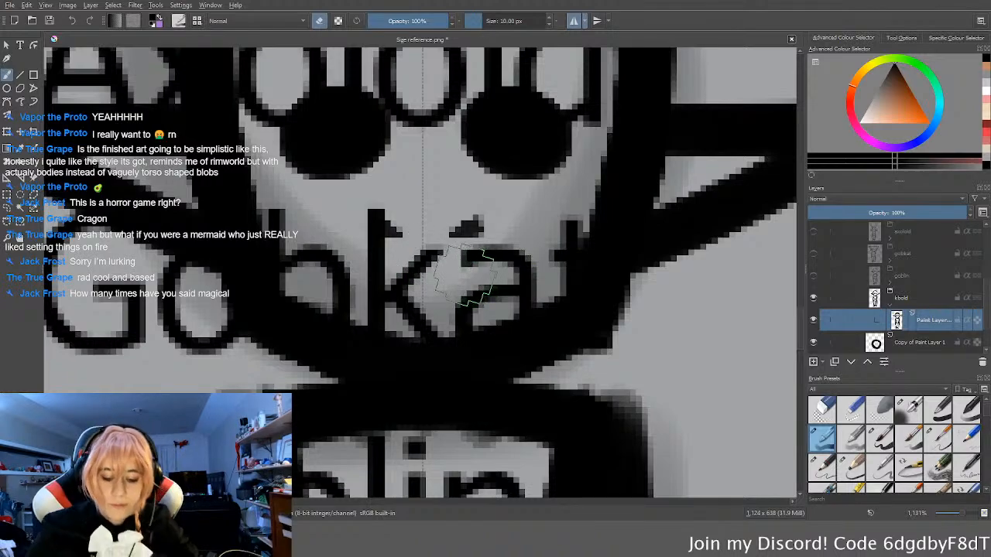
{"action": "scroll", "coordinate": [489, 268], "scroll_direction": "down", "scroll_amount": 5}
{"action": "middle_click_drag", "start_coordinate": [523, 262], "coordinate": [505, 259]}
{"action": "key", "text": "e"}
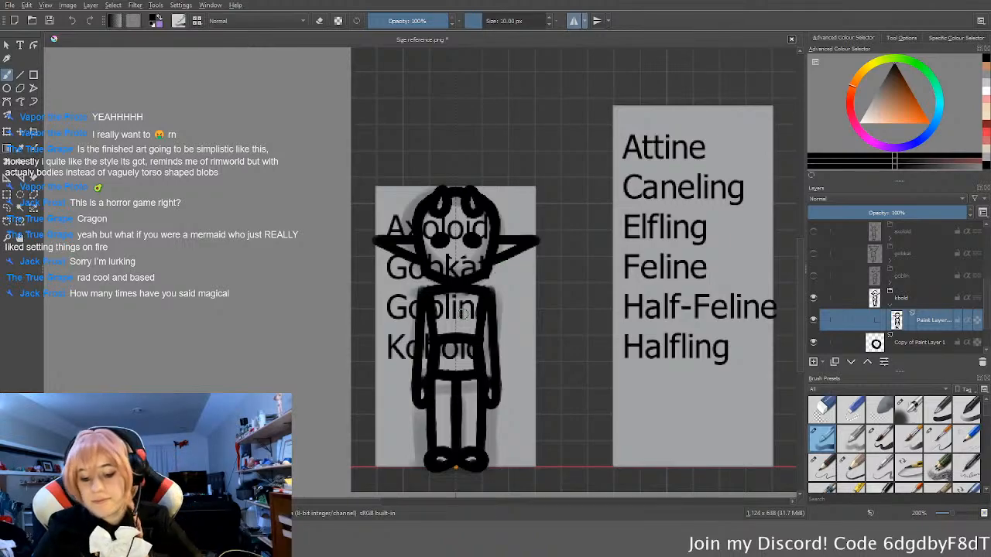
Step: Collapse and hide the kbold layer group and its parent XS group, and save the size reference chart
{"action": "scroll", "coordinate": [480, 279], "scroll_direction": "down", "scroll_amount": 1}
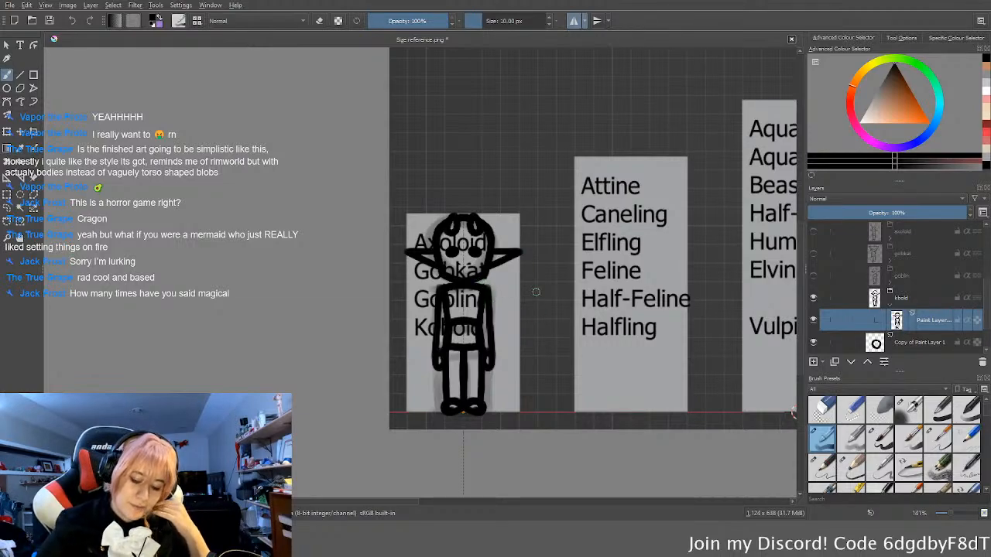
{"action": "scroll", "coordinate": [535, 312], "scroll_direction": "down", "scroll_amount": 3}
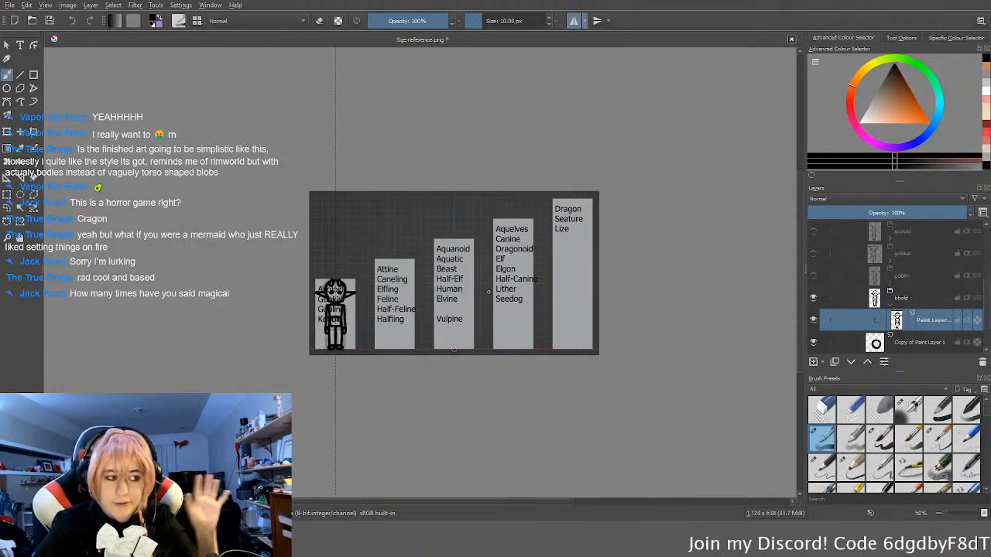
{"action": "left_click", "coordinate": [889, 303]}
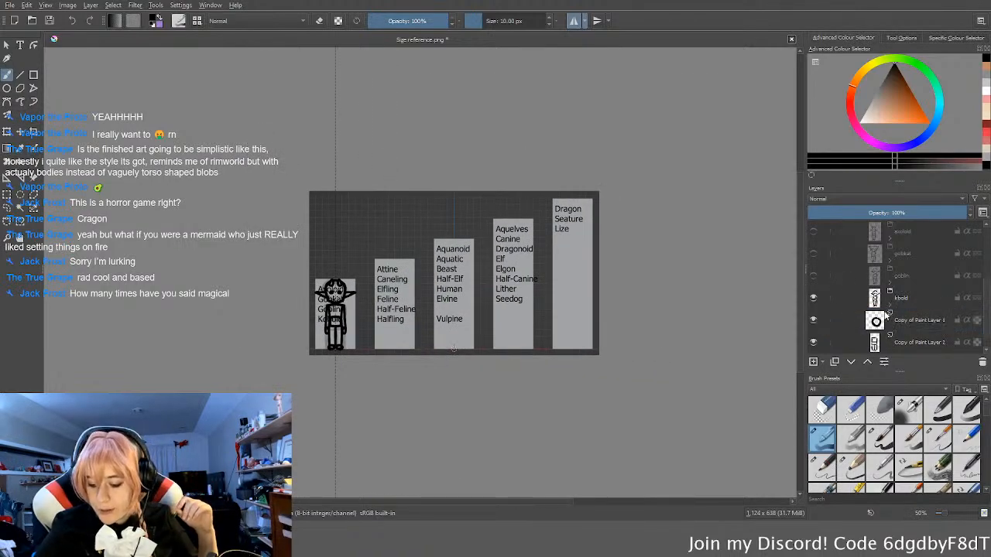
{"action": "left_click", "coordinate": [814, 299]}
{"action": "scroll", "coordinate": [909, 308], "scroll_direction": "up", "scroll_amount": 3}
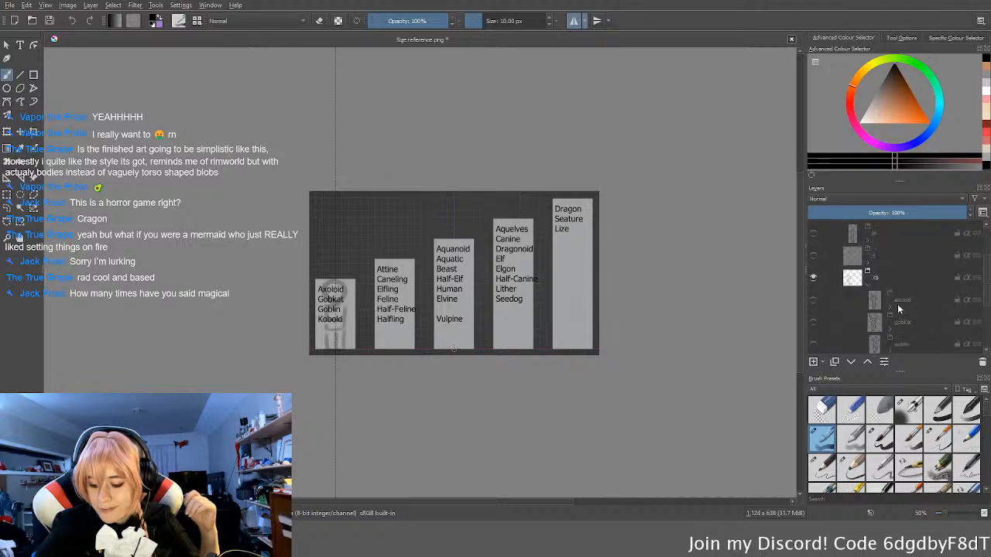
{"action": "left_click", "coordinate": [868, 272]}
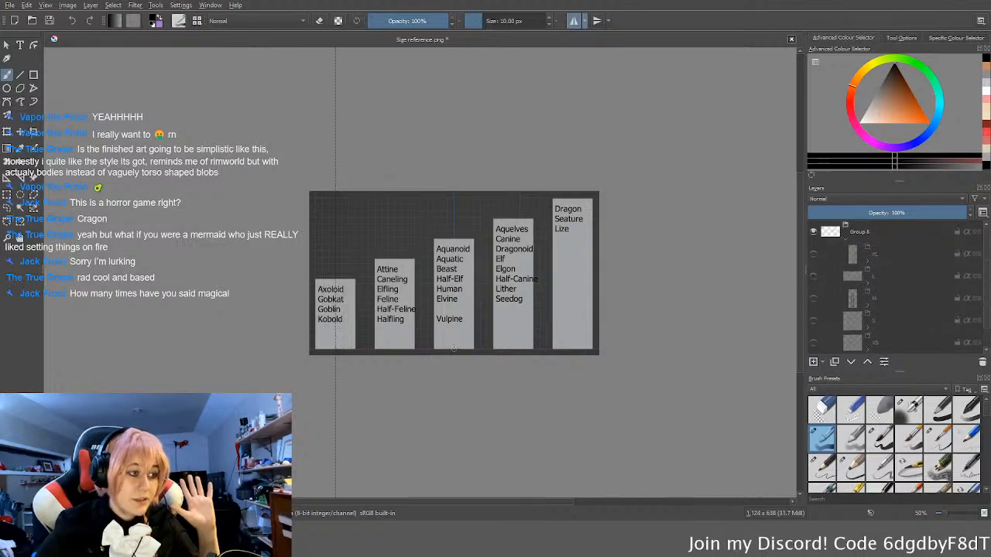
{"action": "middle_click_drag", "start_coordinate": [430, 295], "coordinate": [460, 314]}
{"action": "key", "text": "ctrl+s"}
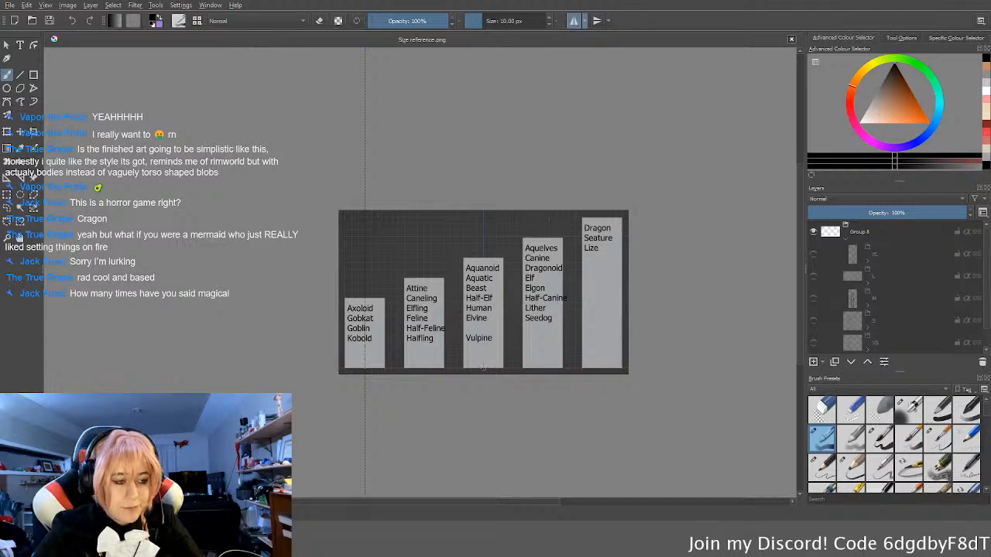
Step: Switch to Blender, select the character's body mesh and change the viewport to solid shading
{"action": "key", "text": "alt+Tab"}
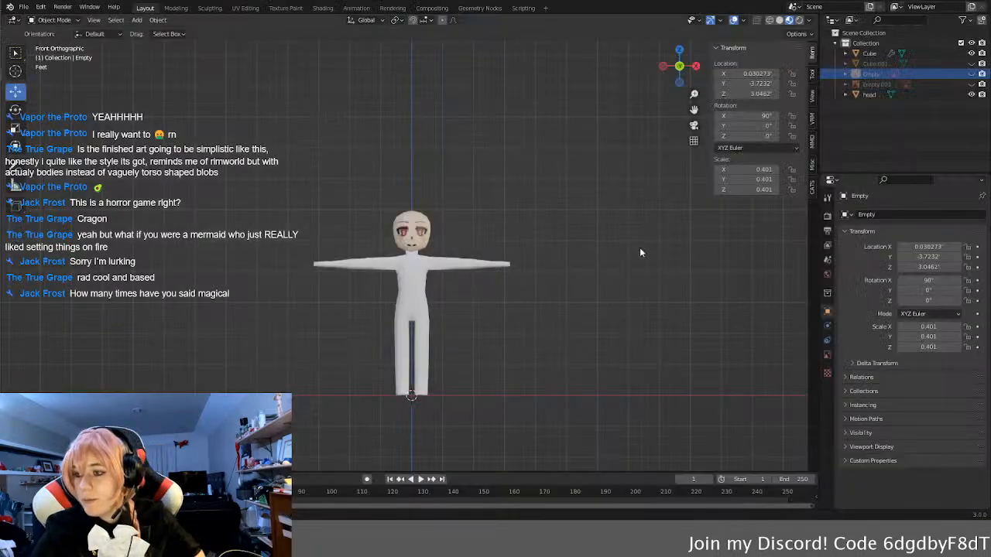
{"action": "scroll", "coordinate": [520, 295], "scroll_direction": "up", "scroll_amount": 4}
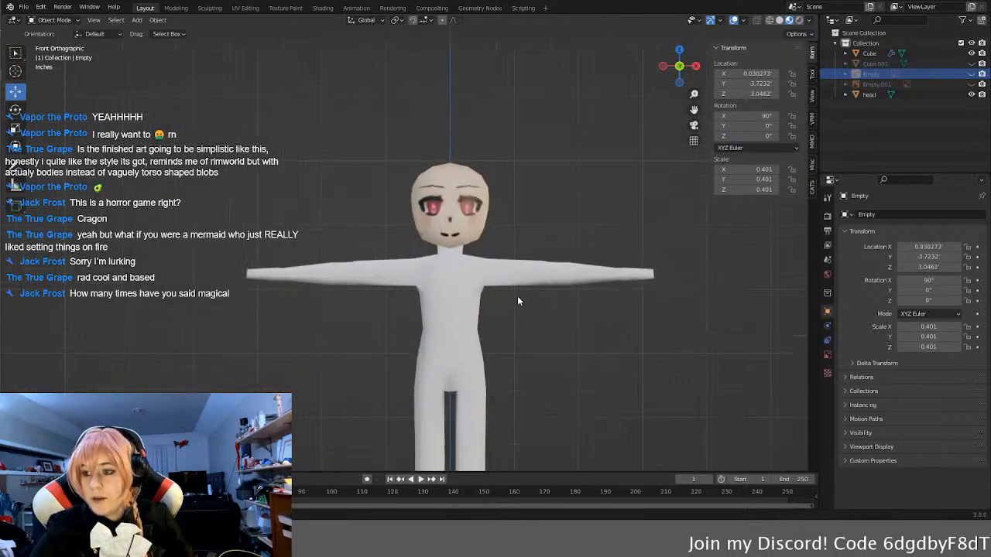
{"action": "middle_click_drag", "start_coordinate": [517, 296], "coordinate": [416, 299]}
{"action": "left_click", "coordinate": [402, 291]}
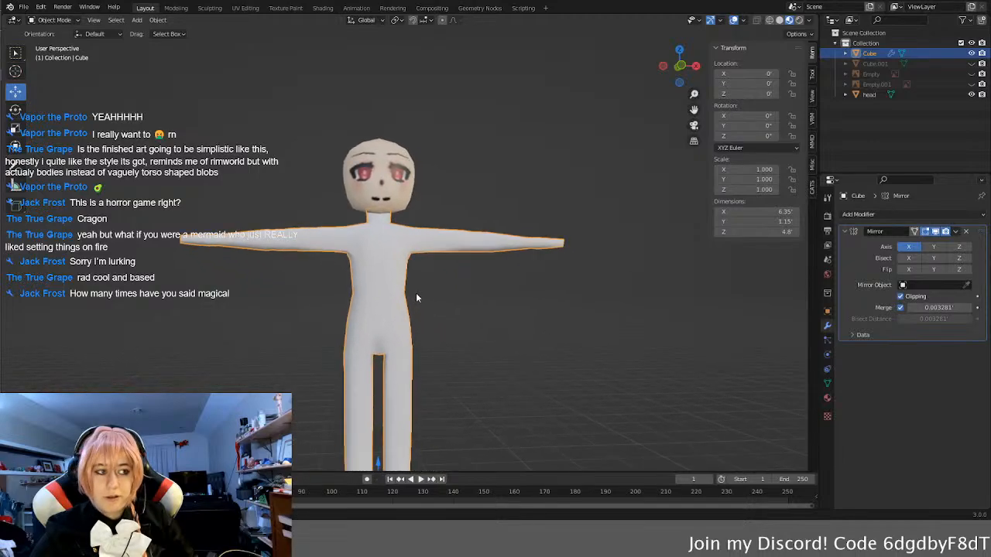
{"action": "key", "text": "z"}
{"action": "left_click", "coordinate": [487, 328]}
{"action": "middle_click_drag", "start_coordinate": [493, 310], "coordinate": [533, 423]}
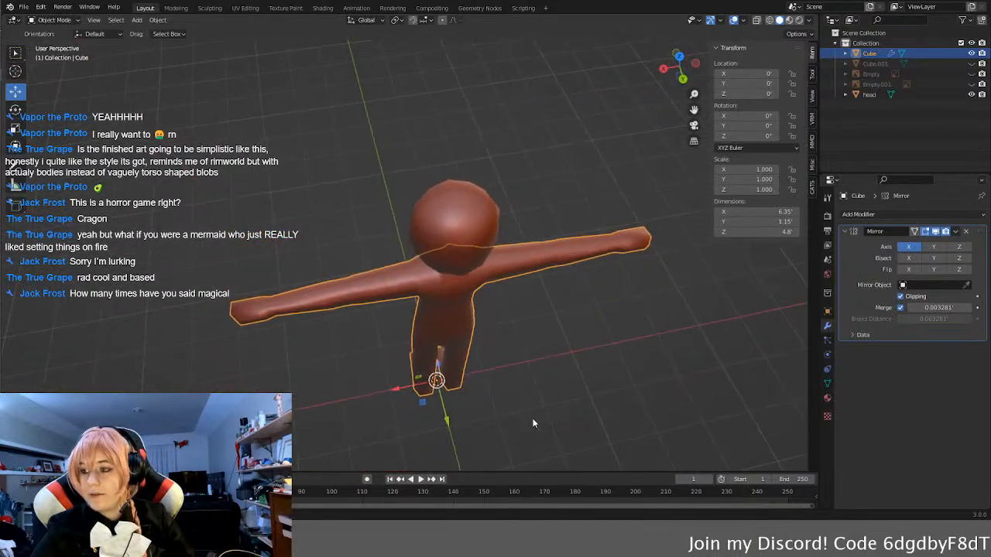
{"action": "middle_click_drag", "start_coordinate": [610, 384], "coordinate": [557, 287]}
Step: Edit the body mesh and slightly reposition the lower vertices at the end of the arm to even out the wrist edge
{"action": "key", "text": "Tab"}
{"action": "scroll", "coordinate": [586, 281], "scroll_direction": "up", "scroll_amount": 4}
{"action": "middle_click_drag", "start_coordinate": [627, 298], "coordinate": [546, 305]}
{"action": "left_click", "coordinate": [397, 225]}
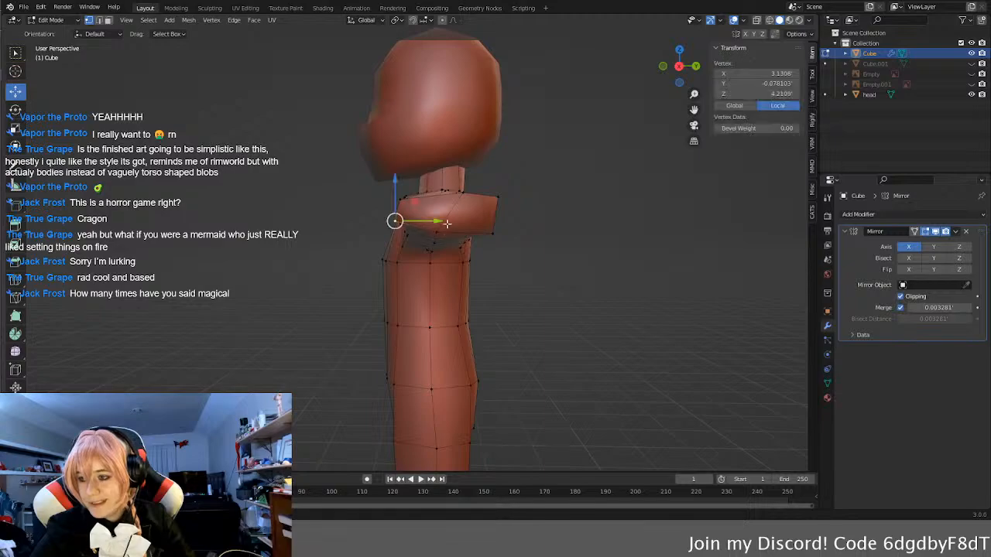
{"action": "left_click", "coordinate": [439, 229], "text": "shift"}
{"action": "left_click", "coordinate": [492, 230], "text": "shift"}
{"action": "middle_click_drag", "start_coordinate": [492, 230], "coordinate": [631, 228]}
{"action": "scroll", "coordinate": [682, 223], "scroll_direction": "up", "scroll_amount": 3}
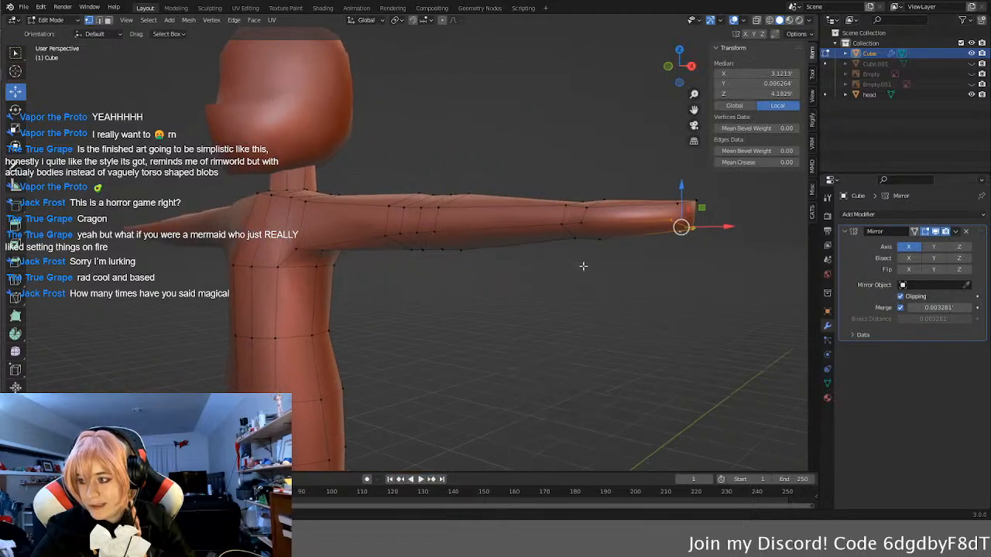
{"action": "left_click_drag", "start_coordinate": [707, 215], "coordinate": [698, 213]}
{"action": "left_click", "coordinate": [685, 228]}
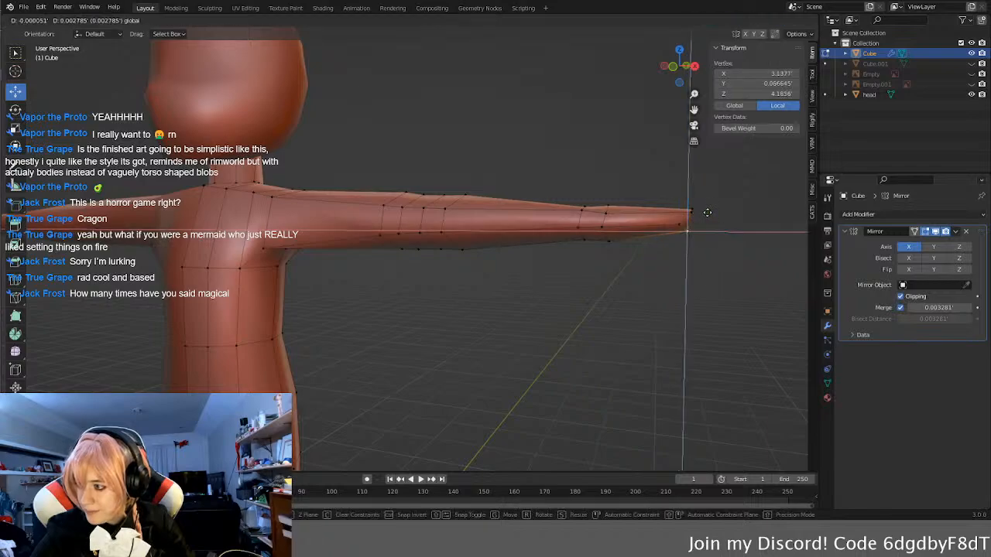
{"action": "left_click", "coordinate": [735, 335]}
{"action": "middle_click_drag", "start_coordinate": [735, 335], "coordinate": [246, 359]}
{"action": "key", "text": "Tab"}
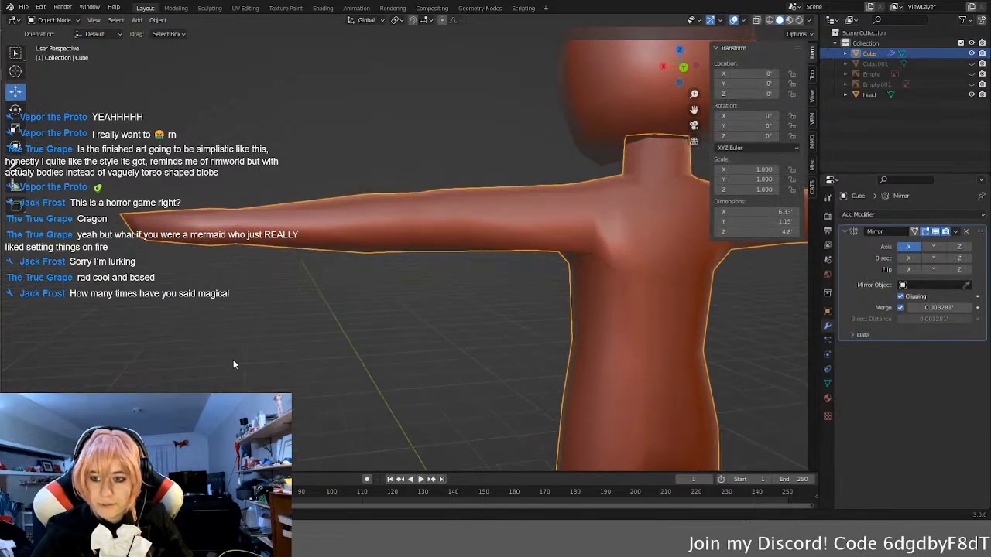
{"action": "left_click", "coordinate": [156, 342]}
{"action": "middle_click_drag", "start_coordinate": [144, 329], "coordinate": [393, 360]}
{"action": "middle_click_drag", "start_coordinate": [395, 354], "coordinate": [325, 393]}
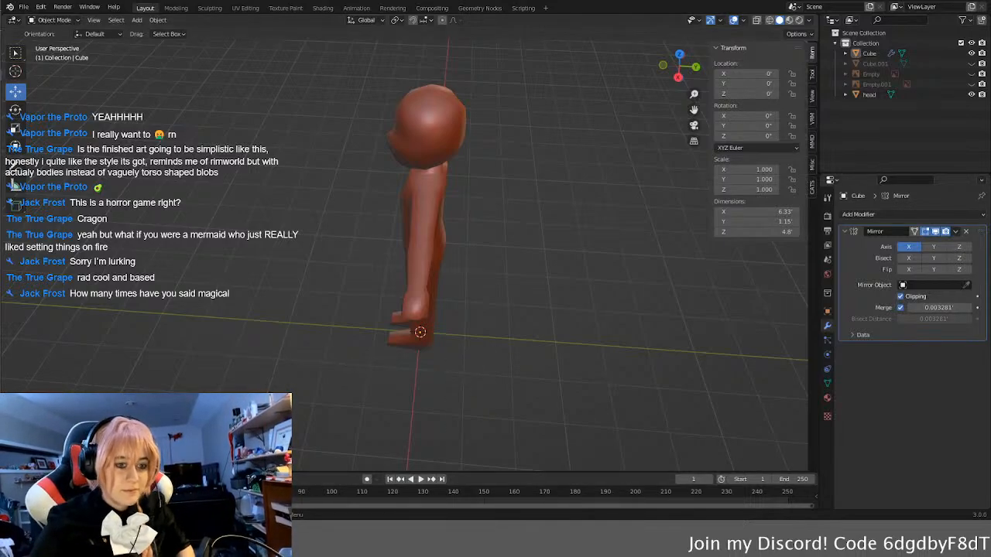
{"action": "middle_click_drag", "start_coordinate": [447, 295], "coordinate": [515, 254]}
{"action": "middle_click_drag", "start_coordinate": [372, 322], "coordinate": [381, 269]}
Step: Try pulling the body mesh's upper front torso vertices forward to give the character a fuller chest
{"action": "left_click", "coordinate": [398, 271]}
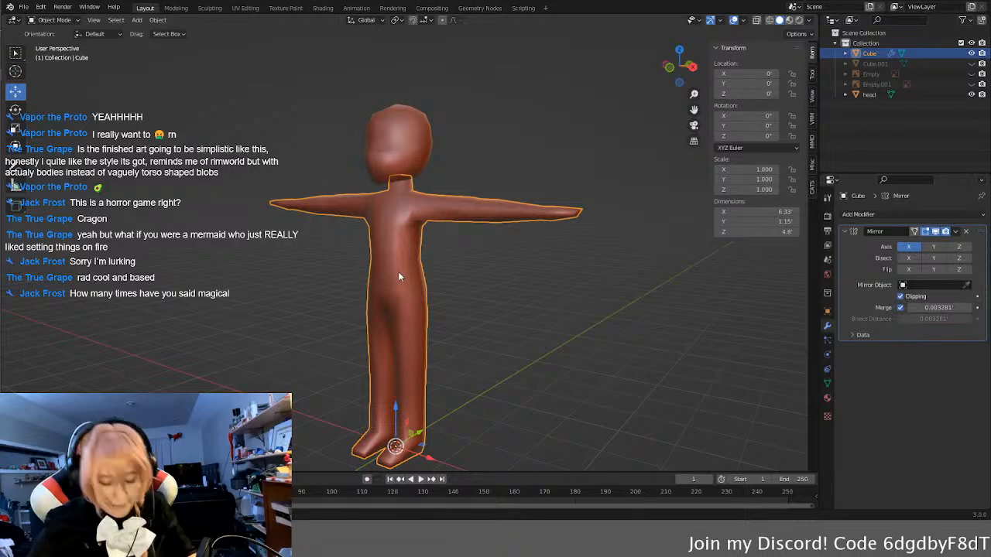
{"action": "key", "text": "Tab"}
{"action": "middle_click_drag", "start_coordinate": [444, 275], "coordinate": [407, 272]}
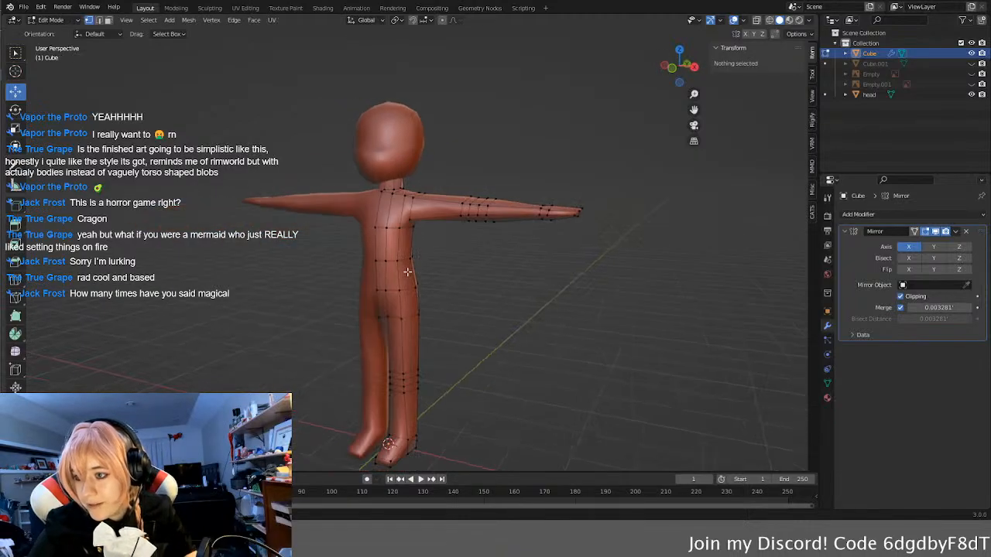
{"action": "left_click", "coordinate": [377, 227]}
{"action": "left_click", "coordinate": [390, 222], "text": "shift"}
{"action": "middle_click_drag", "start_coordinate": [390, 222], "coordinate": [452, 231]}
{"action": "left_click_drag", "start_coordinate": [454, 231], "coordinate": [445, 231]}
{"action": "middle_click_drag", "start_coordinate": [461, 232], "coordinate": [441, 235]}
{"action": "key", "text": "Tab"}
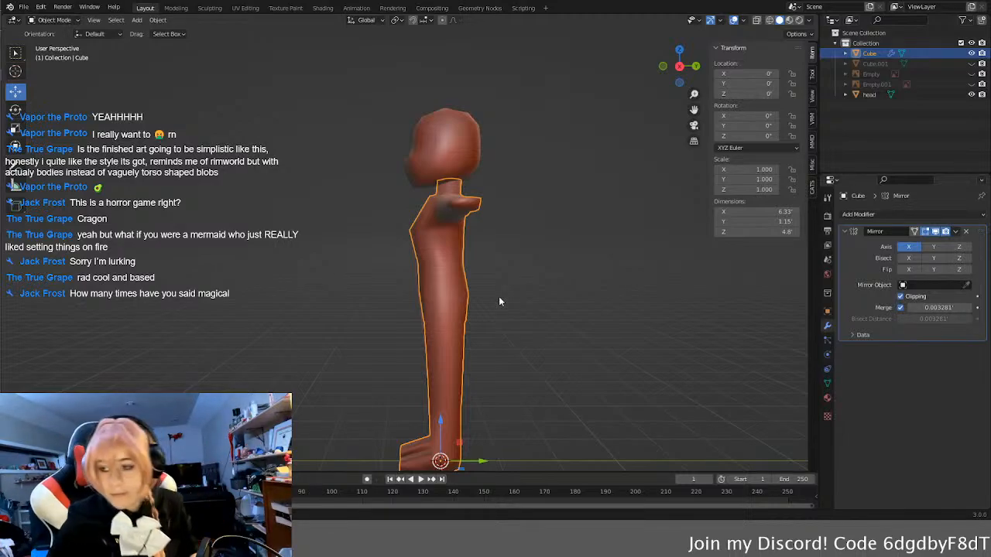
Step: Try moving the vertices at the back of the hips outward along the Y axis to round out the rear
{"action": "key", "text": "Tab"}
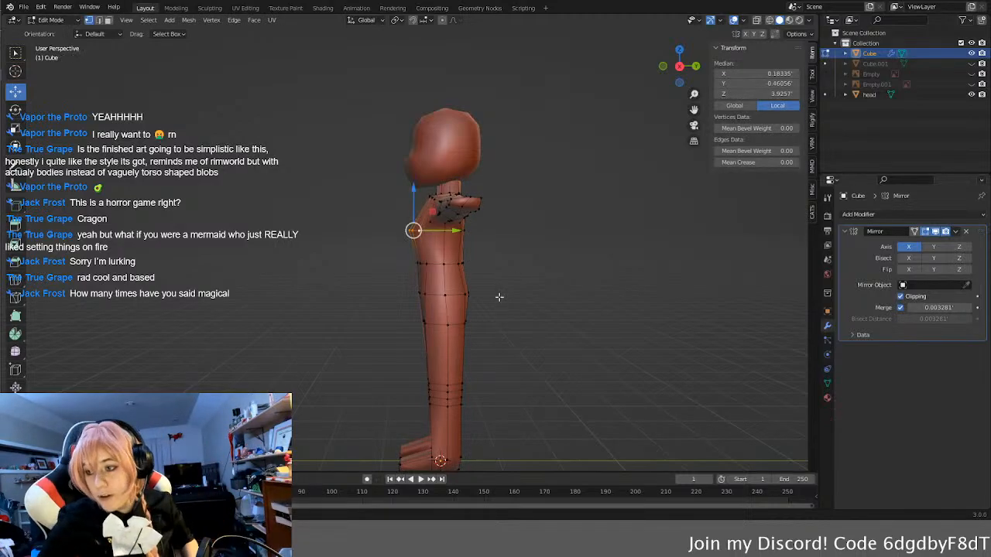
{"action": "middle_click_drag", "start_coordinate": [499, 296], "coordinate": [594, 314]}
{"action": "left_click", "coordinate": [473, 299]}
{"action": "left_click", "coordinate": [473, 299], "text": "shift"}
{"action": "left_click_drag", "start_coordinate": [515, 296], "coordinate": [519, 296]}
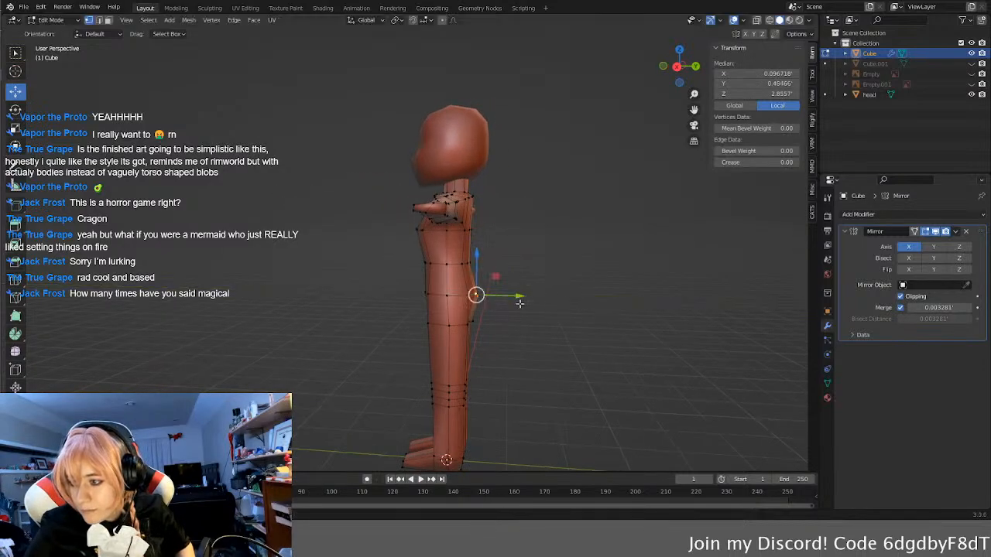
{"action": "left_click", "coordinate": [579, 282]}
{"action": "middle_click_drag", "start_coordinate": [541, 314], "coordinate": [448, 317]}
{"action": "key", "text": "Tab"}
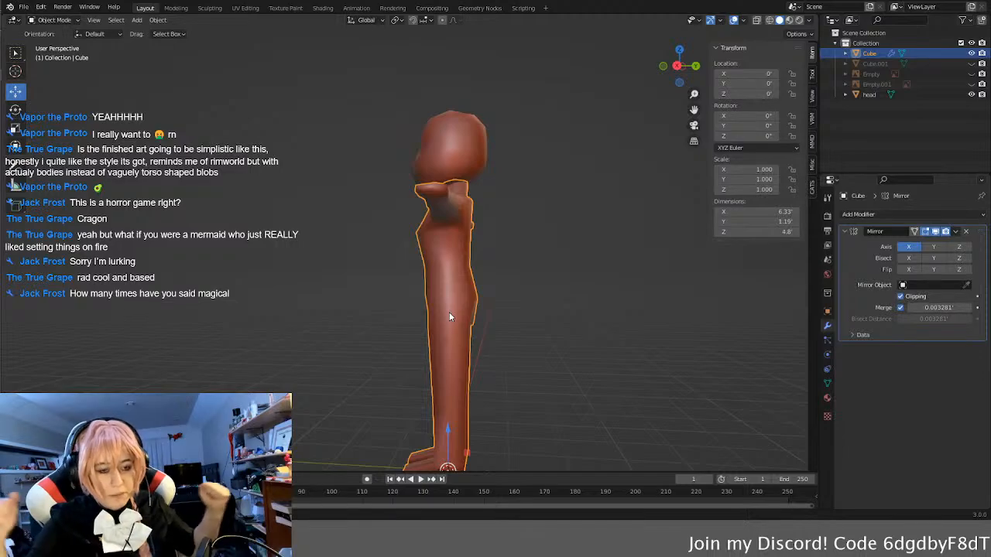
Step: Undo the chest and hip vertex moves on the body mesh and leave mesh editing with the body deselected
{"action": "middle_click_drag", "start_coordinate": [449, 316], "coordinate": [497, 316]}
{"action": "key", "text": "Tab"}
{"action": "key", "text": "ctrl+z"}
{"action": "key", "text": "ctrl+z"}
{"action": "key", "text": "ctrl+z"}
{"action": "key", "text": "ctrl+z"}
{"action": "key", "text": "ctrl+z"}
{"action": "key", "text": "ctrl+z"}
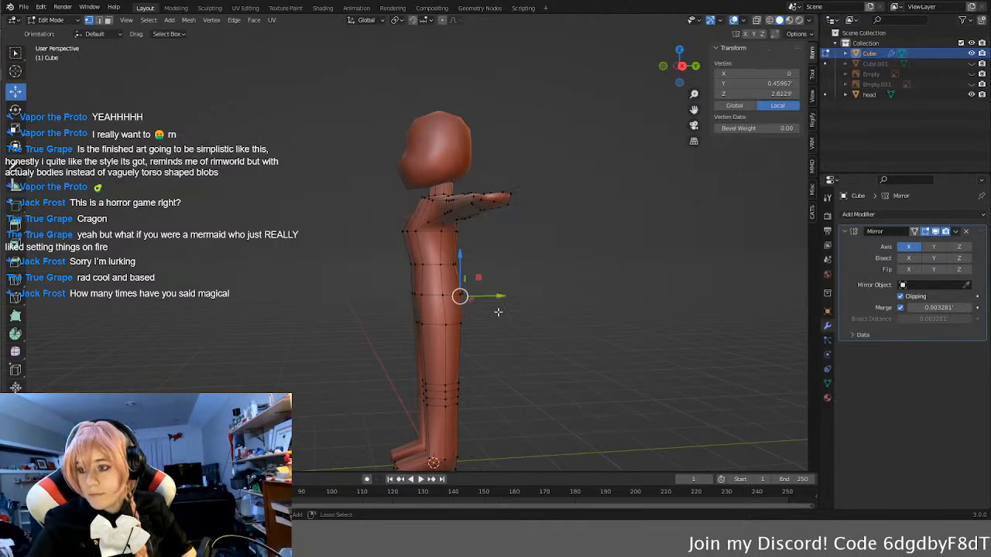
{"action": "key", "text": "ctrl+z"}
{"action": "key", "text": "ctrl+z"}
{"action": "key", "text": "ctrl+z"}
{"action": "key", "text": "ctrl+z"}
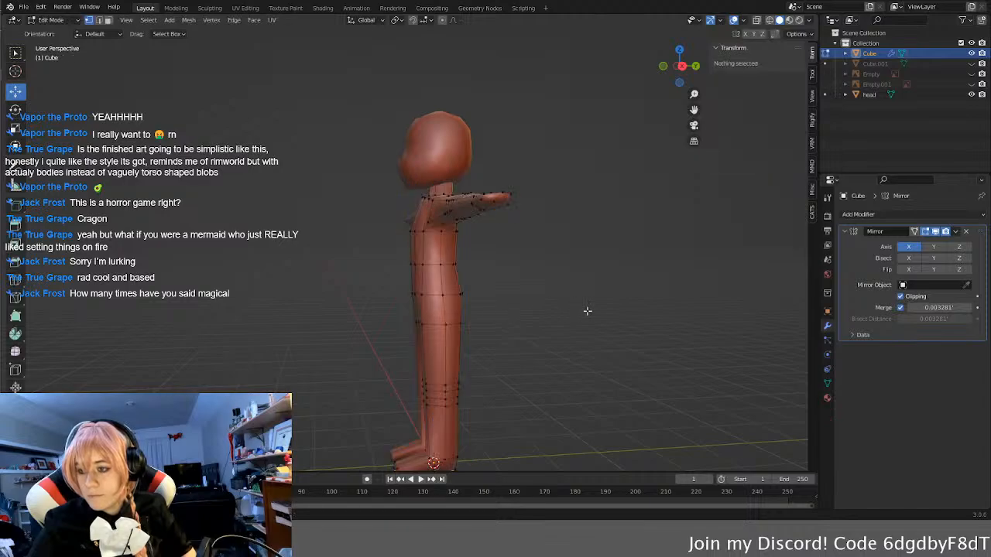
{"action": "middle_click_drag", "start_coordinate": [505, 313], "coordinate": [605, 322]}
{"action": "left_click", "coordinate": [605, 322]}
{"action": "middle_click_drag", "start_coordinate": [476, 321], "coordinate": [490, 319]}
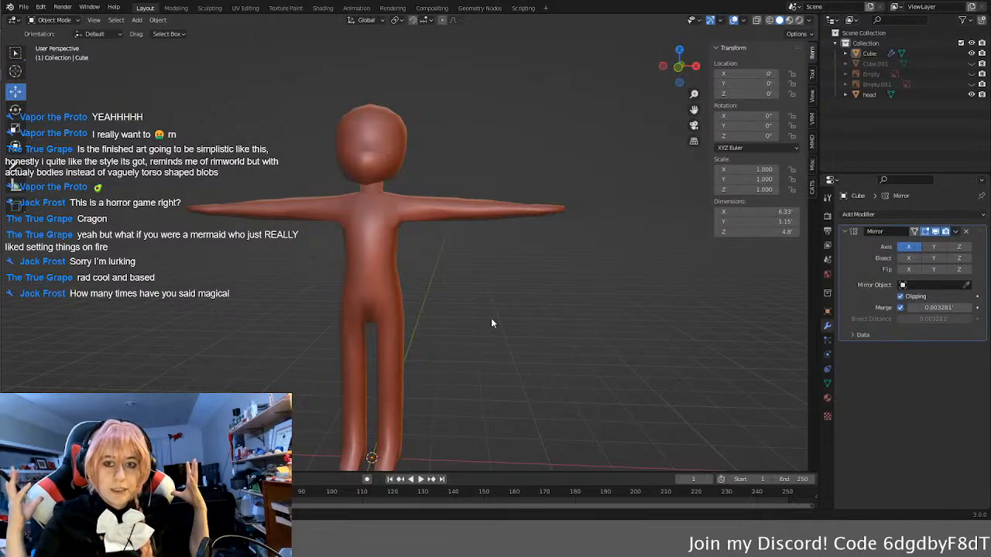
Step: Select the body mesh for editing and open it in the UV Editing workspace
{"action": "left_click", "coordinate": [380, 288]}
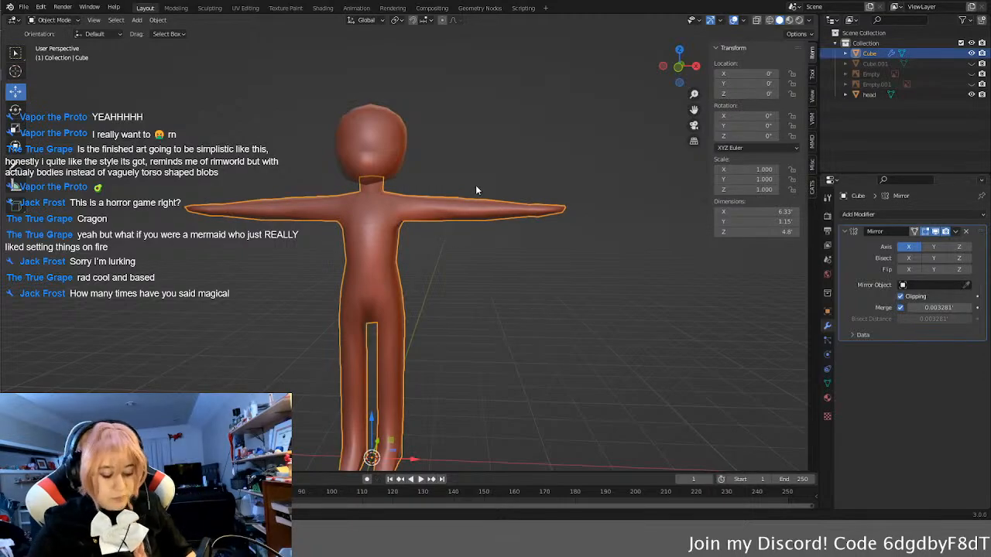
{"action": "key", "text": "Tab"}
{"action": "left_click", "coordinate": [245, 7]}
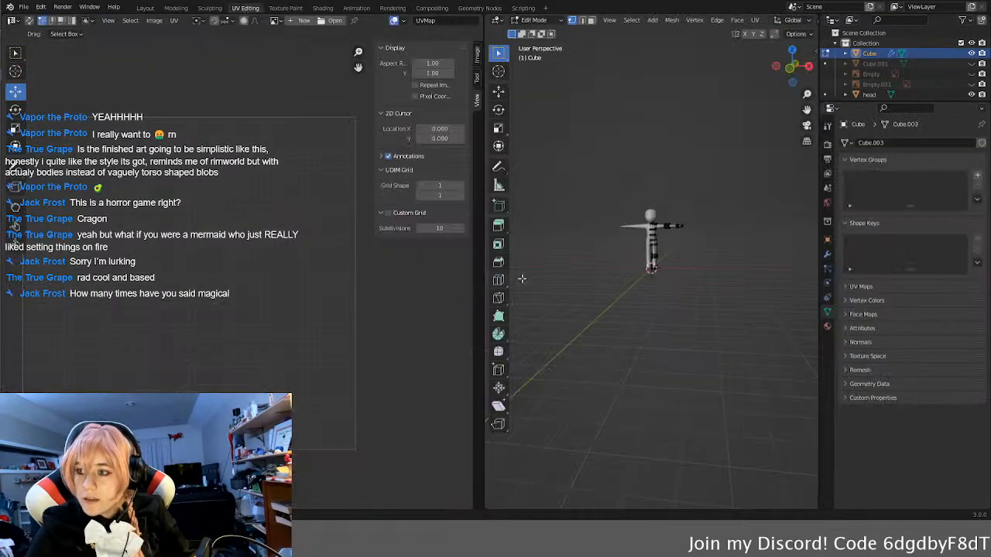
Step: Select the whole body mesh and examine its existing UV layout
{"action": "scroll", "coordinate": [701, 202], "scroll_direction": "up", "scroll_amount": 8}
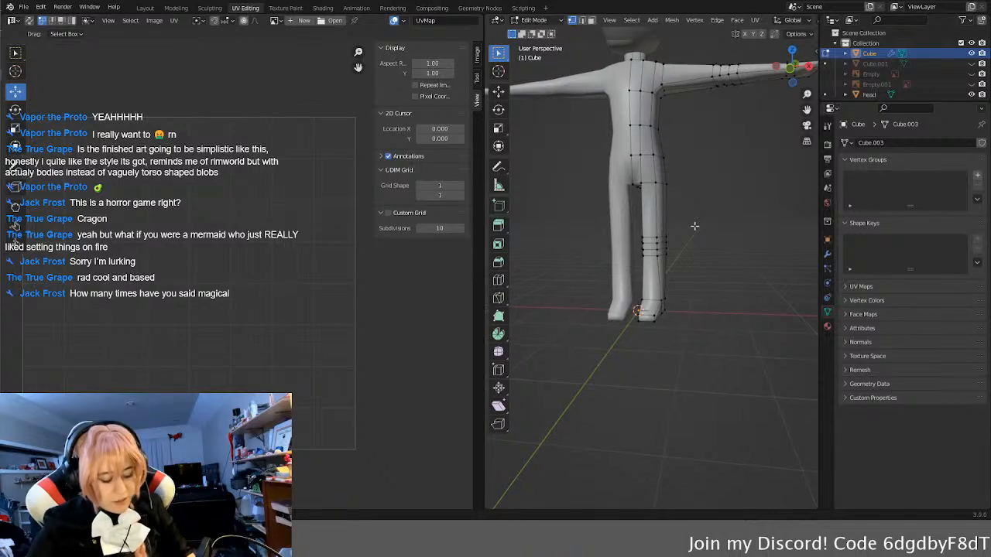
{"action": "scroll", "coordinate": [695, 226], "scroll_direction": "down", "scroll_amount": 5}
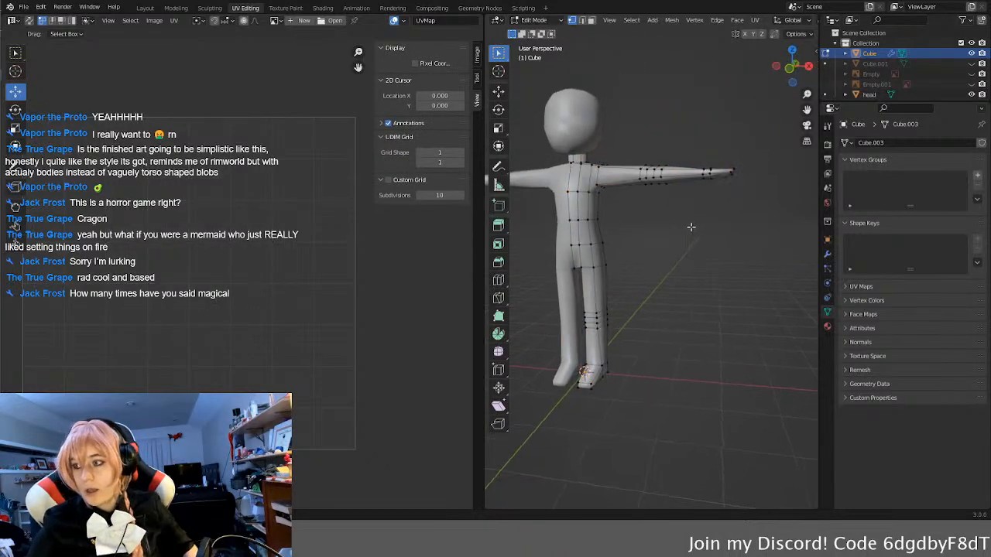
{"action": "key", "text": "Tab"}
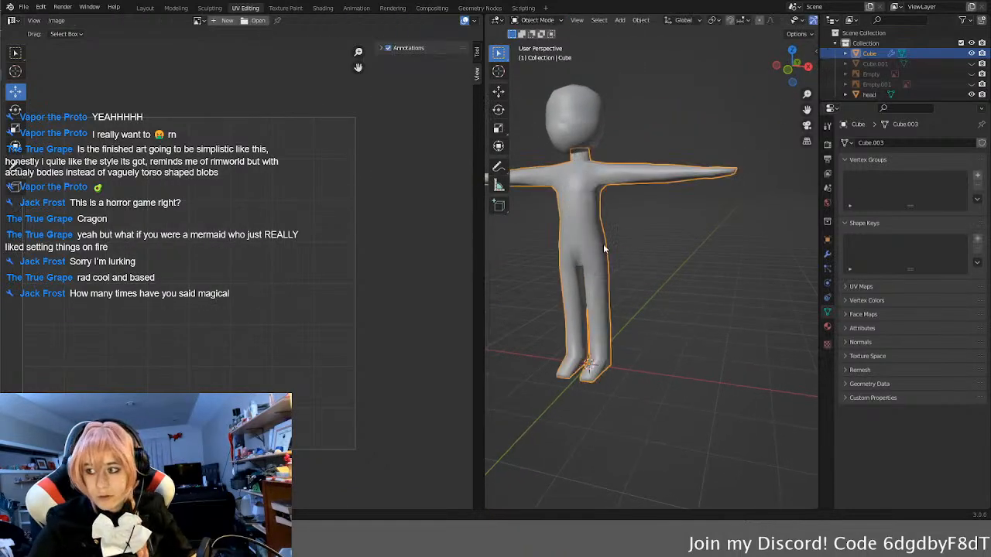
{"action": "key", "text": "Tab"}
{"action": "key", "text": "a"}
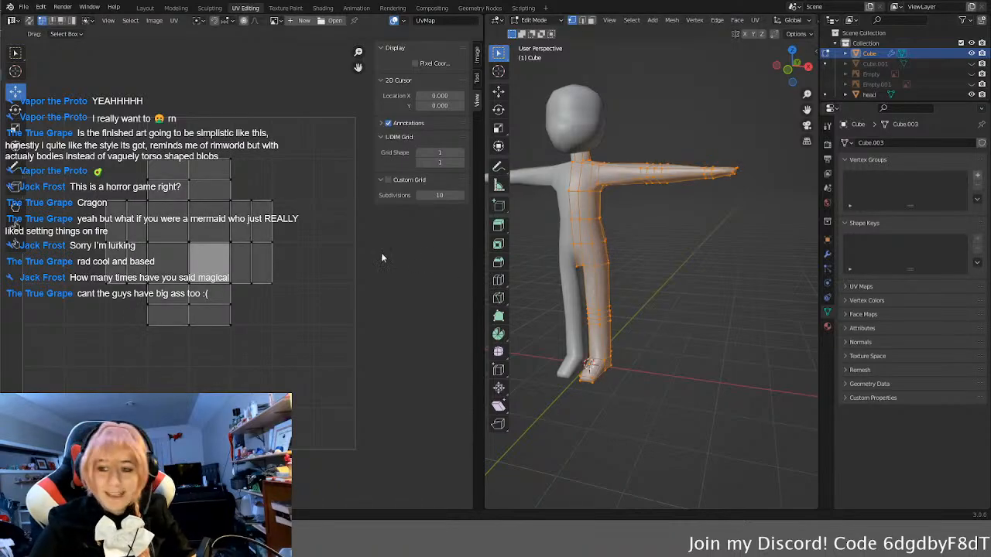
{"action": "scroll", "coordinate": [298, 271], "scroll_direction": "up", "scroll_amount": 3}
{"action": "mouse_move", "coordinate": [294, 274]}
{"action": "middle_mouse_down"}
{"action": "mouse_move", "coordinate": [264, 264]}
{"action": "mouse_move", "coordinate": [308, 266]}
{"action": "mouse_move", "coordinate": [298, 279]}
{"action": "middle_mouse_up"}
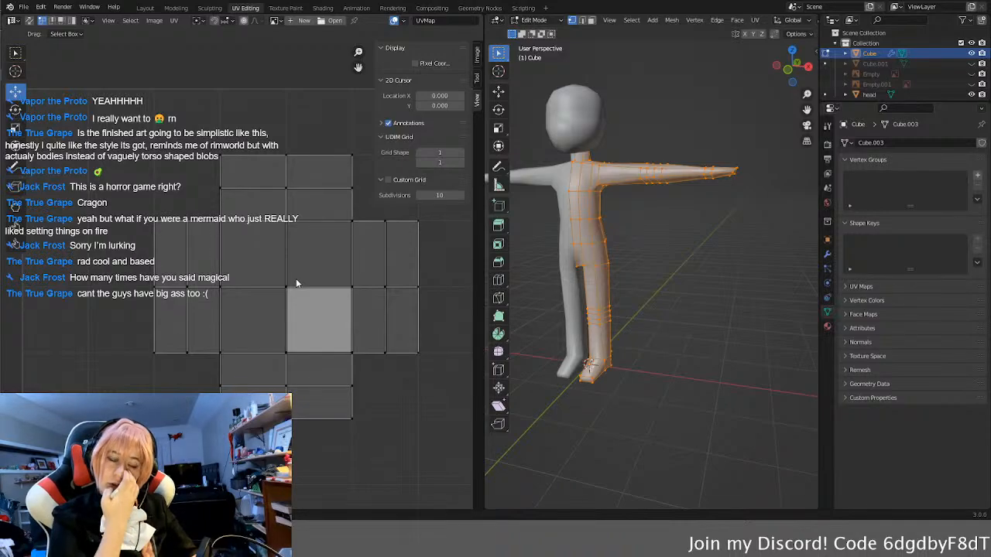
{"action": "left_click", "coordinate": [287, 300]}
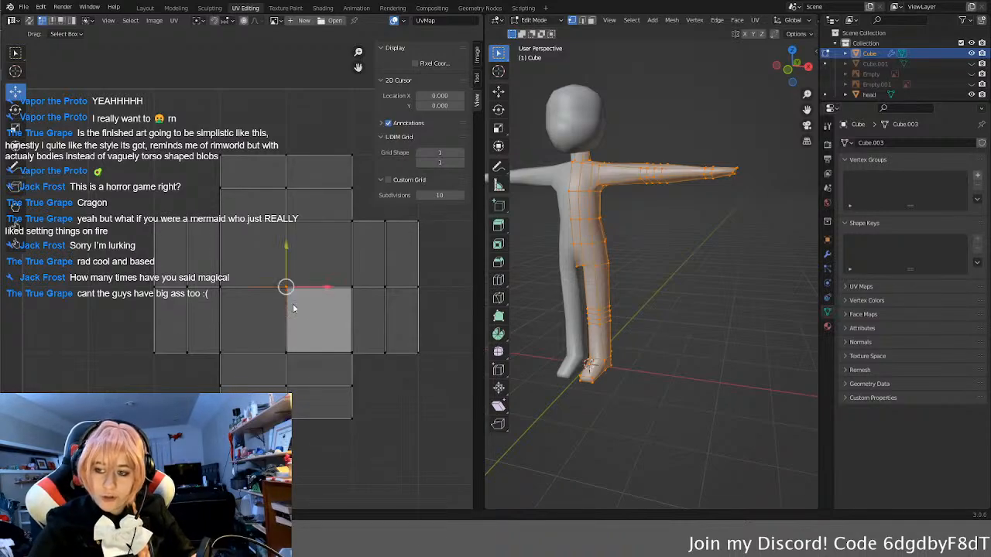
{"action": "key", "text": "g"}
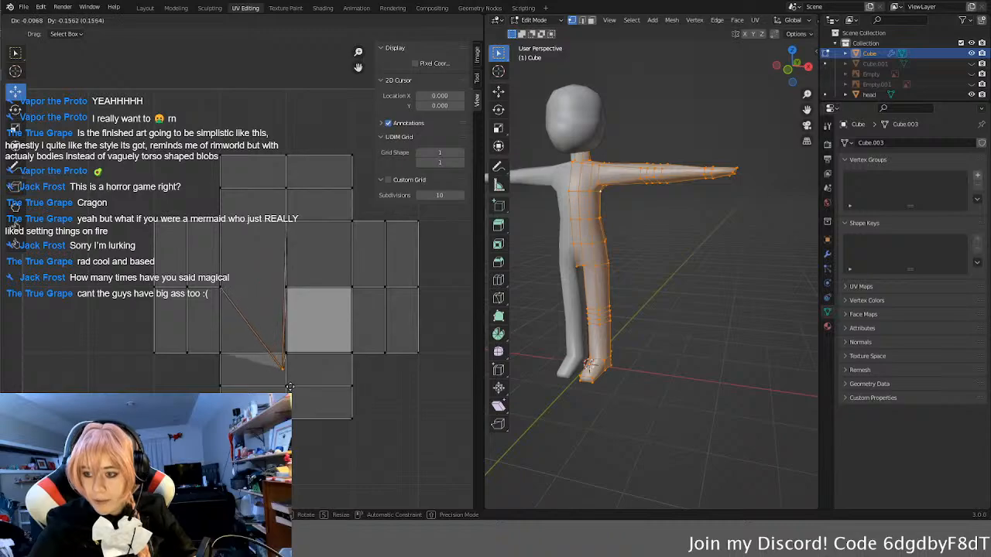
{"action": "right_click", "coordinate": [293, 384]}
{"action": "scroll", "coordinate": [316, 282], "scroll_direction": "up", "scroll_amount": 3}
{"action": "middle_click_drag", "start_coordinate": [371, 361], "coordinate": [193, 278]}
{"action": "scroll", "coordinate": [194, 276], "scroll_direction": "up", "scroll_amount": 3}
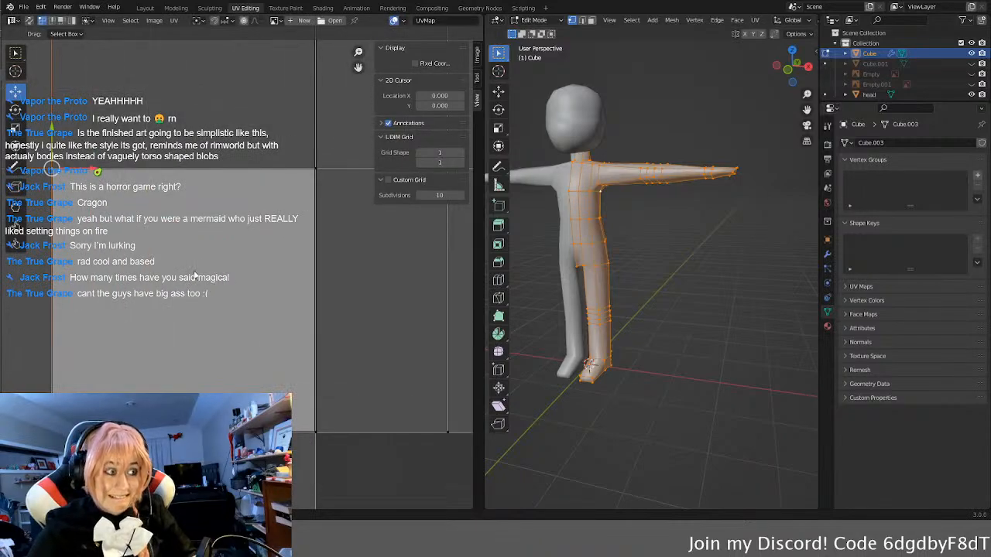
{"action": "scroll", "coordinate": [194, 277], "scroll_direction": "down", "scroll_amount": 4}
{"action": "scroll", "coordinate": [194, 280], "scroll_direction": "down", "scroll_amount": 1}
{"action": "middle_click_drag", "start_coordinate": [193, 280], "coordinate": [242, 292]}
Step: Unwrap the selected half of the body mesh and inspect the UV island it produces
{"action": "middle_click_drag", "start_coordinate": [624, 250], "coordinate": [662, 279]}
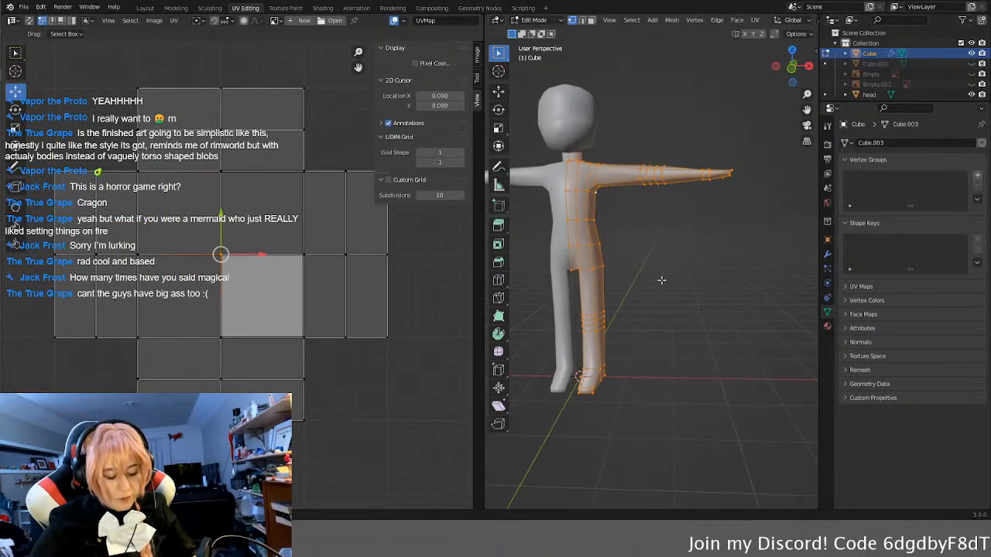
{"action": "key", "text": "u"}
{"action": "left_click", "coordinate": [657, 277]}
{"action": "scroll", "coordinate": [179, 285], "scroll_direction": "down", "scroll_amount": 4}
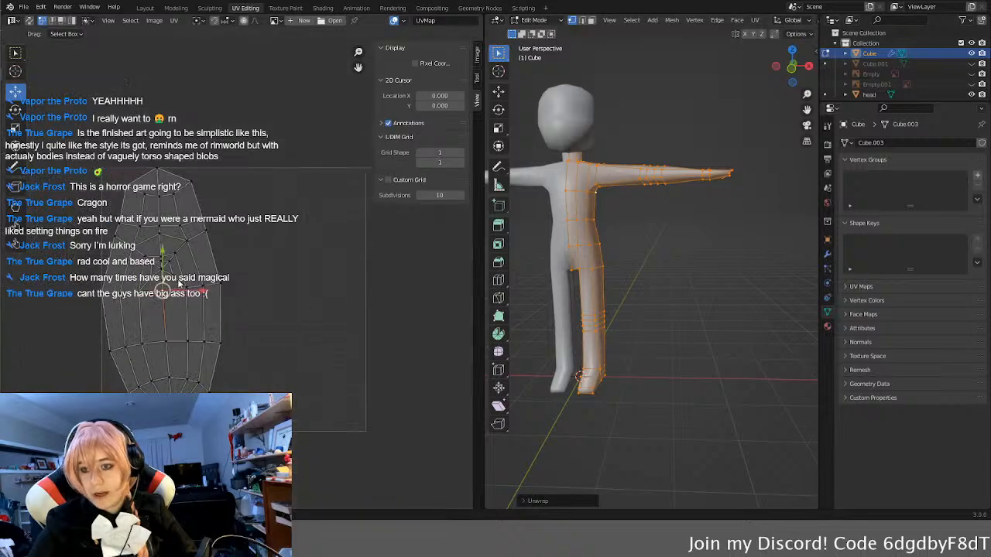
{"action": "left_click", "coordinate": [306, 327]}
{"action": "middle_click_drag", "start_coordinate": [234, 382], "coordinate": [262, 314]}
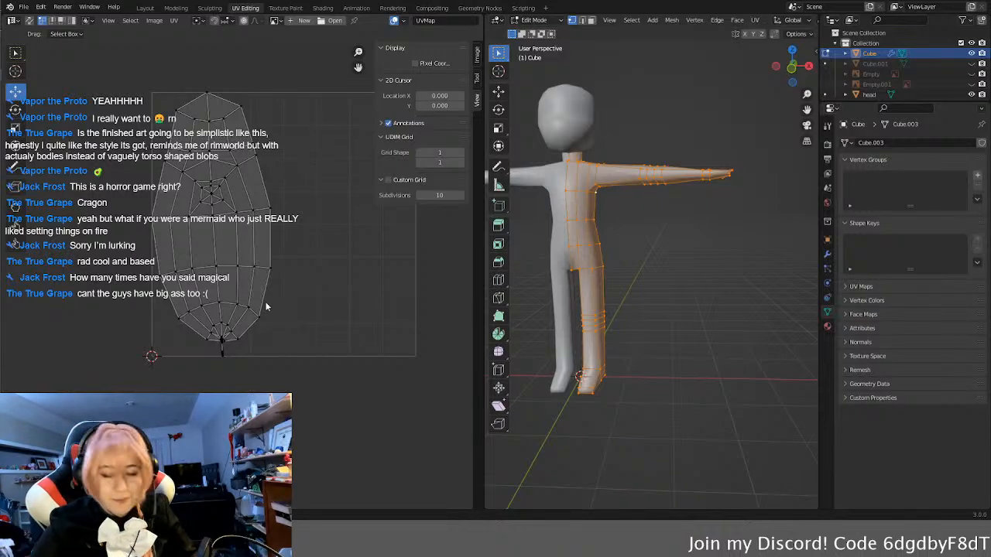
Step: Apply the body's Mirror modifier and reopen the full mesh for editing in wireframe shading
{"action": "key", "text": "Tab"}
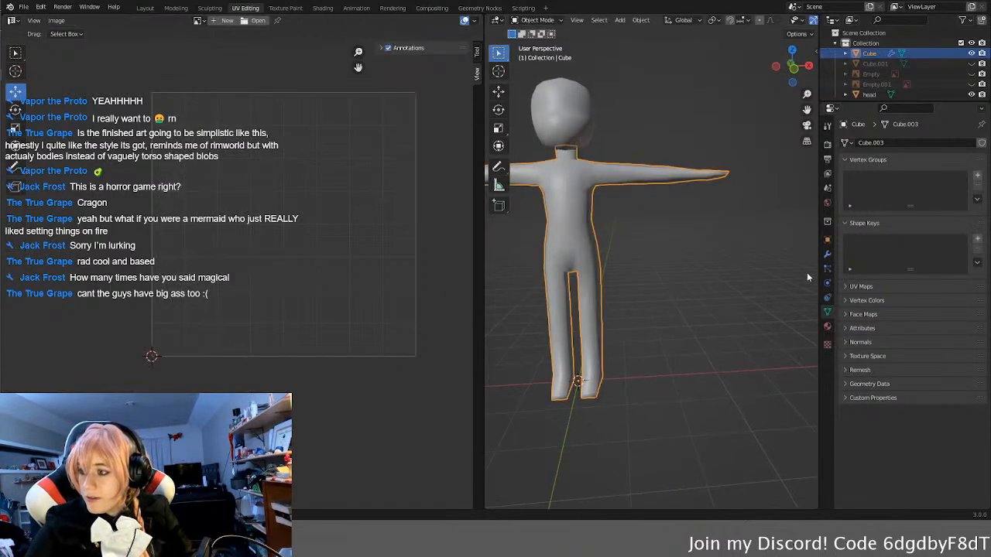
{"action": "left_click", "coordinate": [827, 254]}
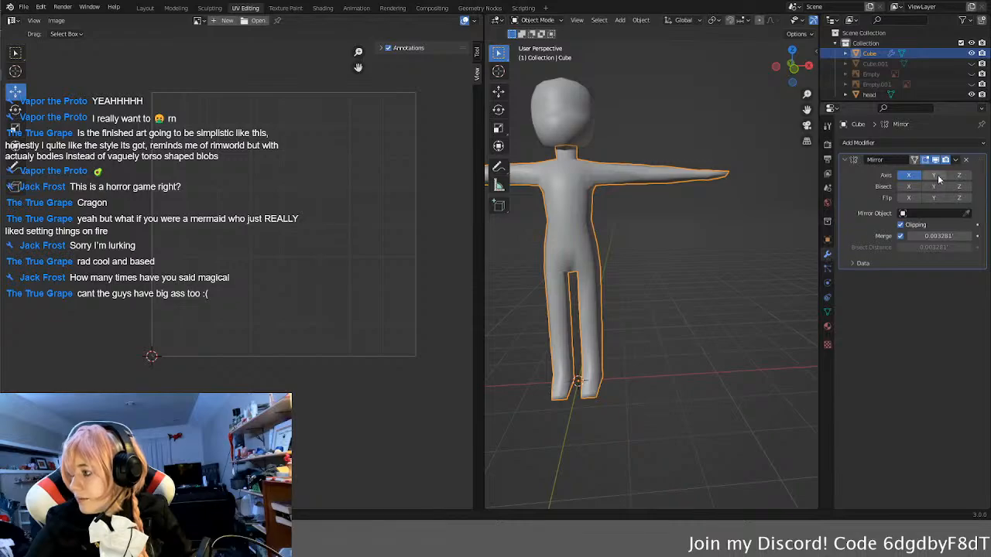
{"action": "left_click", "coordinate": [956, 160]}
{"action": "left_click", "coordinate": [911, 171]}
{"action": "mouse_move", "coordinate": [663, 287]}
{"action": "middle_mouse_down"}
{"action": "mouse_move", "coordinate": [679, 286]}
{"action": "mouse_move", "coordinate": [647, 282]}
{"action": "mouse_move", "coordinate": [685, 283]}
{"action": "mouse_move", "coordinate": [617, 287]}
{"action": "mouse_move", "coordinate": [652, 299]}
{"action": "mouse_move", "coordinate": [649, 309]}
{"action": "mouse_move", "coordinate": [673, 290]}
{"action": "mouse_move", "coordinate": [638, 247]}
{"action": "mouse_move", "coordinate": [642, 273]}
{"action": "mouse_move", "coordinate": [620, 171]}
{"action": "middle_mouse_up"}
{"action": "key", "text": "Tab"}
{"action": "key", "text": "z"}
{"action": "left_click", "coordinate": [631, 253]}
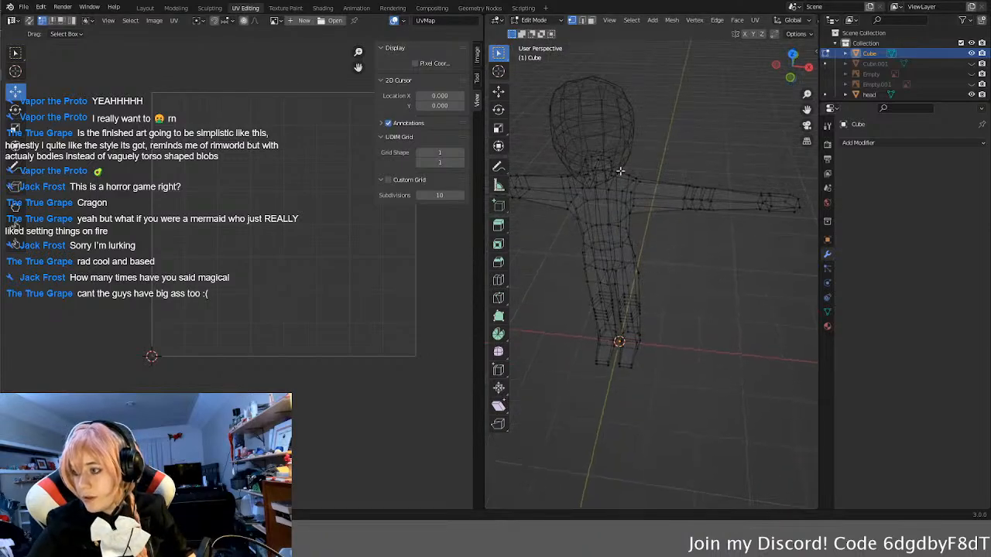
Step: Delete the four faces that cap the top of the neck, hidden inside the head
{"action": "key", "text": "3"}
{"action": "scroll", "coordinate": [646, 242], "scroll_direction": "up", "scroll_amount": 6}
{"action": "middle_click_drag", "start_coordinate": [646, 242], "coordinate": [645, 259]}
{"action": "left_click", "coordinate": [646, 281]}
{"action": "middle_click_drag", "start_coordinate": [664, 292], "coordinate": [642, 282]}
{"action": "left_click", "coordinate": [597, 248]}
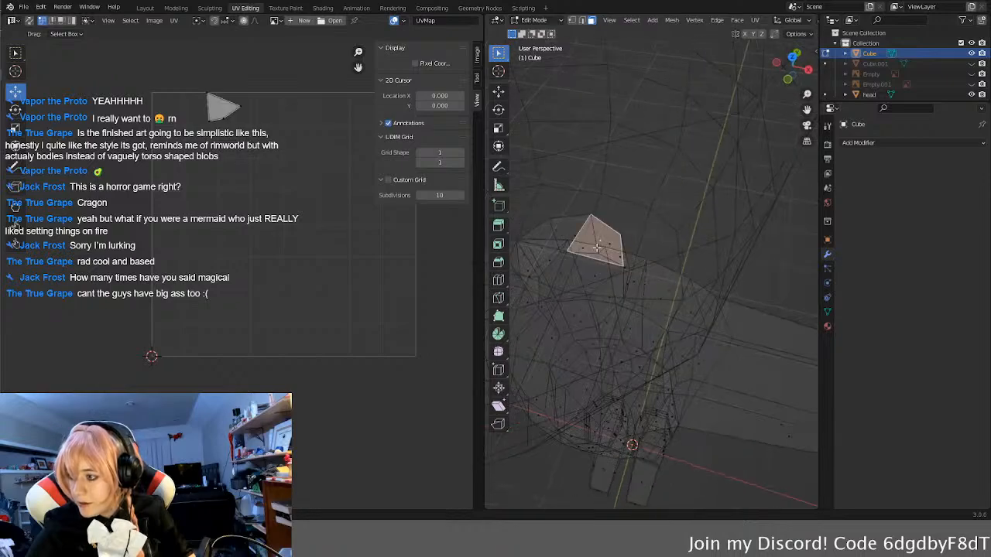
{"action": "left_click", "coordinate": [579, 277], "text": "shift"}
{"action": "middle_click_drag", "start_coordinate": [579, 277], "coordinate": [717, 242]}
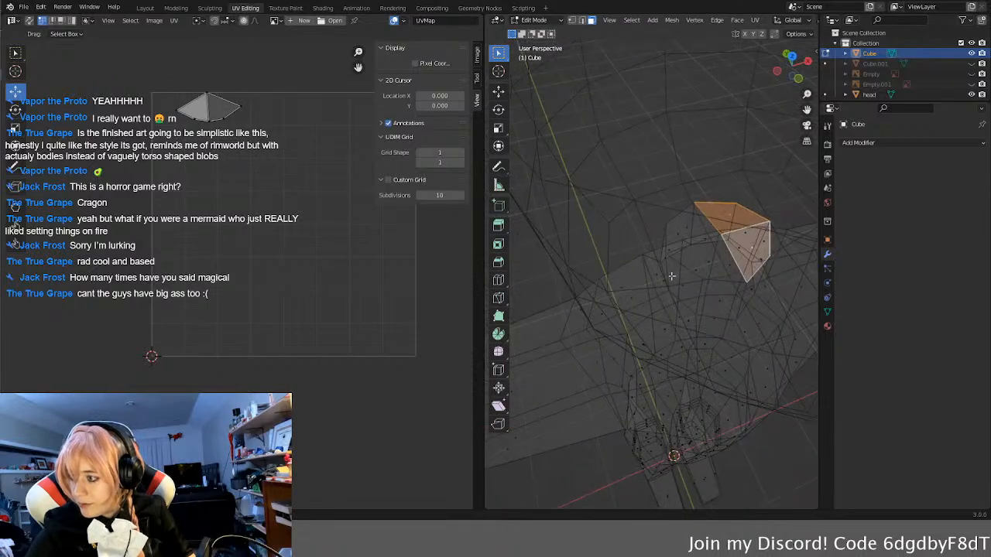
{"action": "left_click", "coordinate": [693, 231], "text": "shift"}
{"action": "left_click", "coordinate": [717, 263], "text": "shift"}
{"action": "scroll", "coordinate": [757, 291], "scroll_direction": "down", "scroll_amount": 6}
{"action": "mouse_move", "coordinate": [735, 301]}
{"action": "middle_mouse_down"}
{"action": "mouse_move", "coordinate": [686, 263]}
{"action": "mouse_move", "coordinate": [671, 264]}
{"action": "mouse_move", "coordinate": [670, 241]}
{"action": "mouse_move", "coordinate": [569, 232]}
{"action": "mouse_move", "coordinate": [715, 225]}
{"action": "mouse_move", "coordinate": [674, 239]}
{"action": "mouse_move", "coordinate": [674, 269]}
{"action": "mouse_move", "coordinate": [615, 225]}
{"action": "middle_mouse_up"}
{"action": "key", "text": "u"}
{"action": "left_click", "coordinate": [681, 256]}
Step: Return the body mesh to solid shading with edge selection active
{"action": "key", "text": "Tab"}
{"action": "key", "text": "Tab"}
{"action": "key", "text": "z"}
{"action": "left_click", "coordinate": [740, 271]}
{"action": "scroll", "coordinate": [639, 190], "scroll_direction": "up", "scroll_amount": 2}
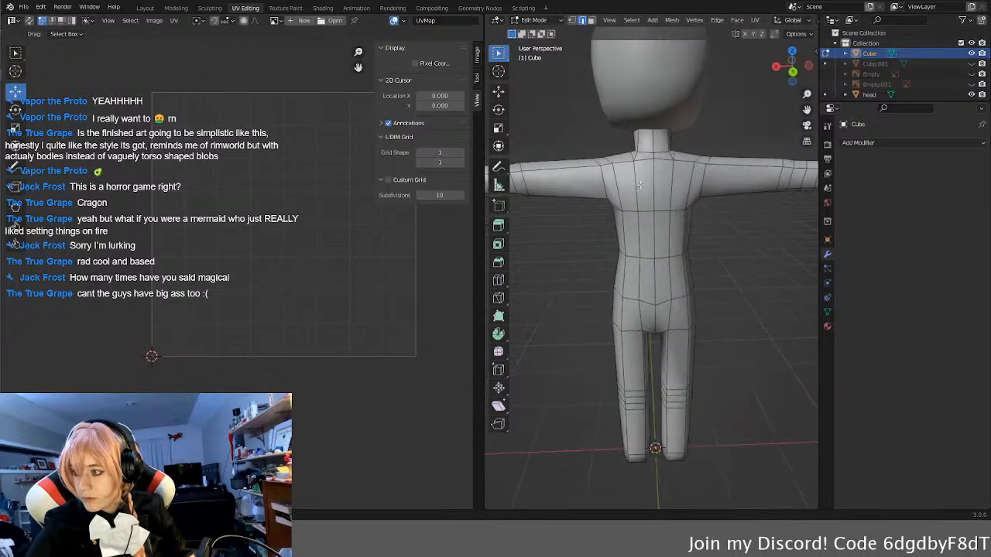
Step: Mark the edge loops around both shoulders and the tops of both legs as UV seams
{"action": "middle_click_drag", "start_coordinate": [658, 136], "coordinate": [714, 252]}
{"action": "scroll", "coordinate": [544, 172], "scroll_direction": "up", "scroll_amount": 3}
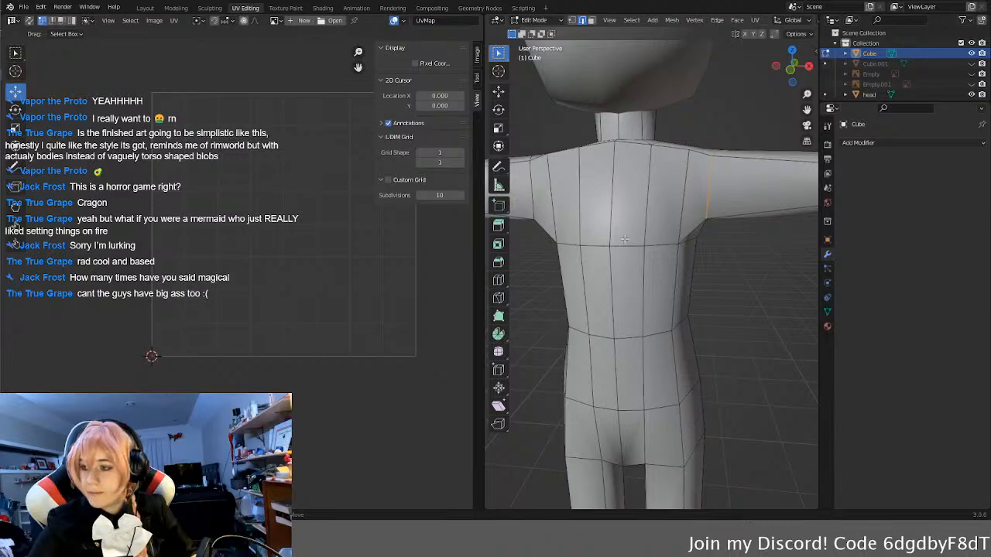
{"action": "middle_click_drag", "start_coordinate": [623, 239], "coordinate": [651, 229]}
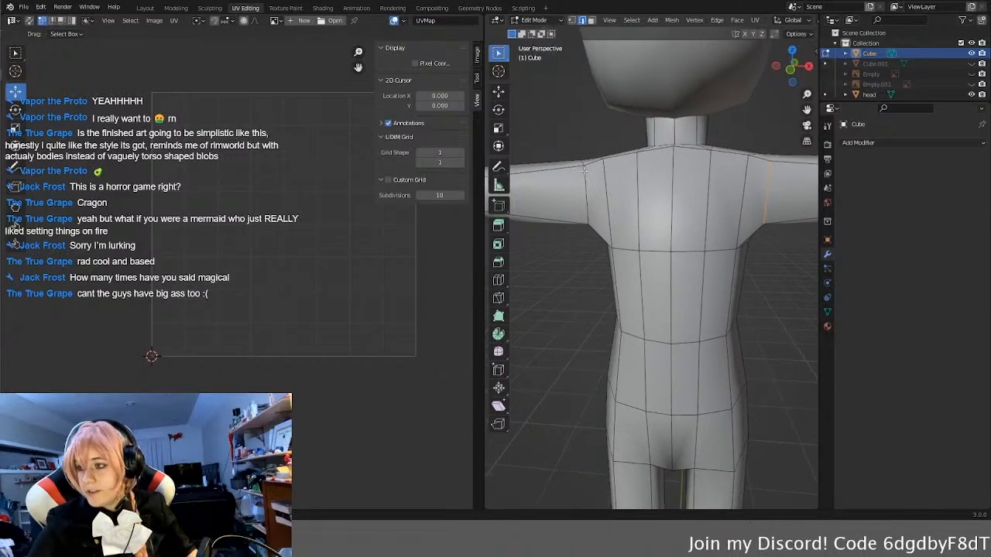
{"action": "scroll", "coordinate": [646, 217], "scroll_direction": "down", "scroll_amount": 5}
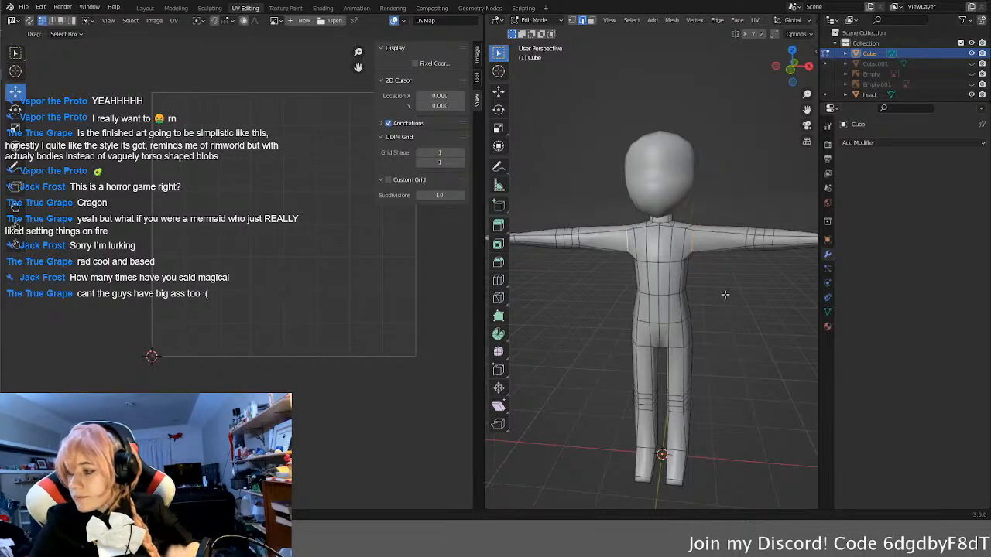
{"action": "middle_click_drag", "start_coordinate": [715, 295], "coordinate": [737, 299]}
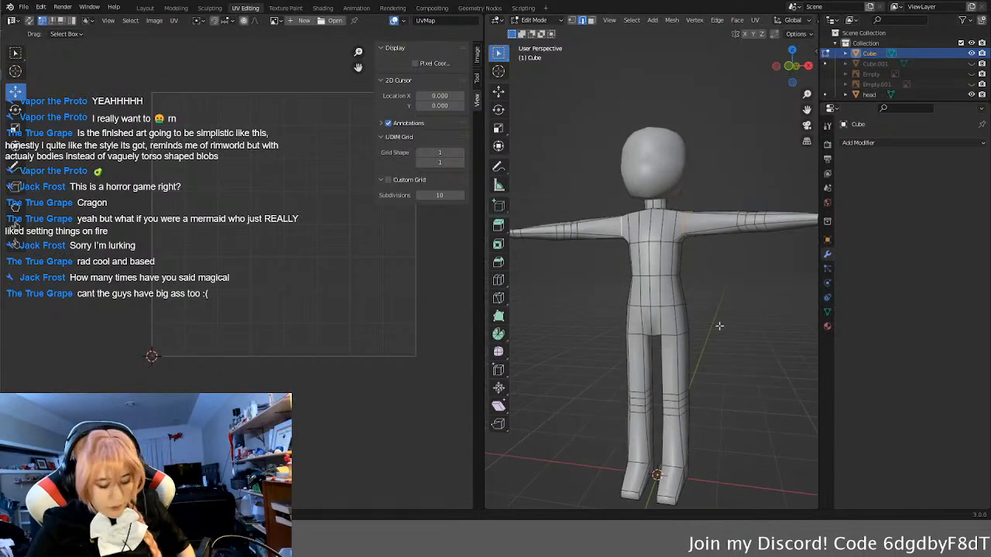
{"action": "middle_click_drag", "start_coordinate": [634, 334], "coordinate": [777, 388]}
{"action": "middle_click_drag", "start_coordinate": [734, 327], "coordinate": [681, 323]}
{"action": "middle_click_drag", "start_coordinate": [763, 318], "coordinate": [641, 366]}
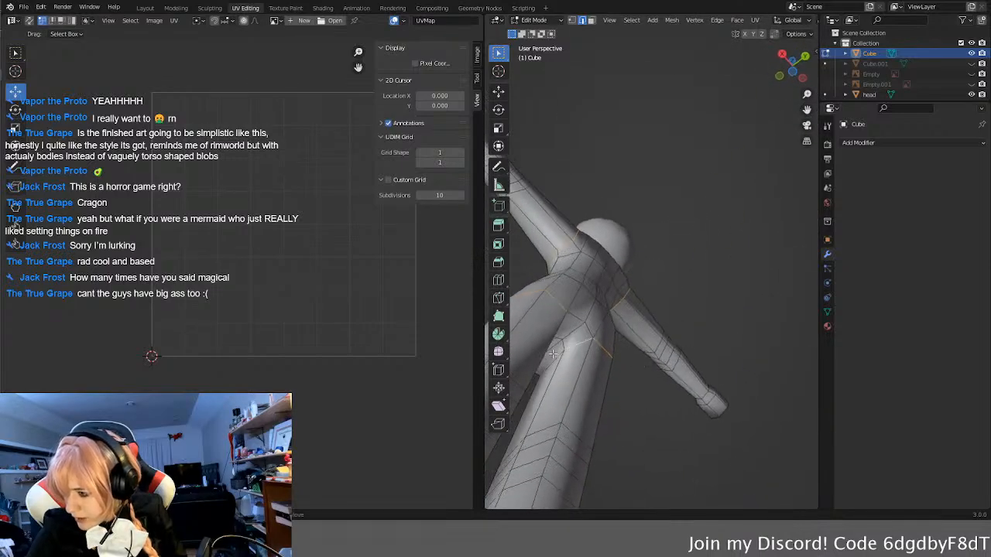
{"action": "middle_click_drag", "start_coordinate": [553, 353], "coordinate": [708, 361]}
{"action": "scroll", "coordinate": [697, 379], "scroll_direction": "down", "scroll_amount": 7}
{"action": "scroll", "coordinate": [713, 345], "scroll_direction": "up", "scroll_amount": 4}
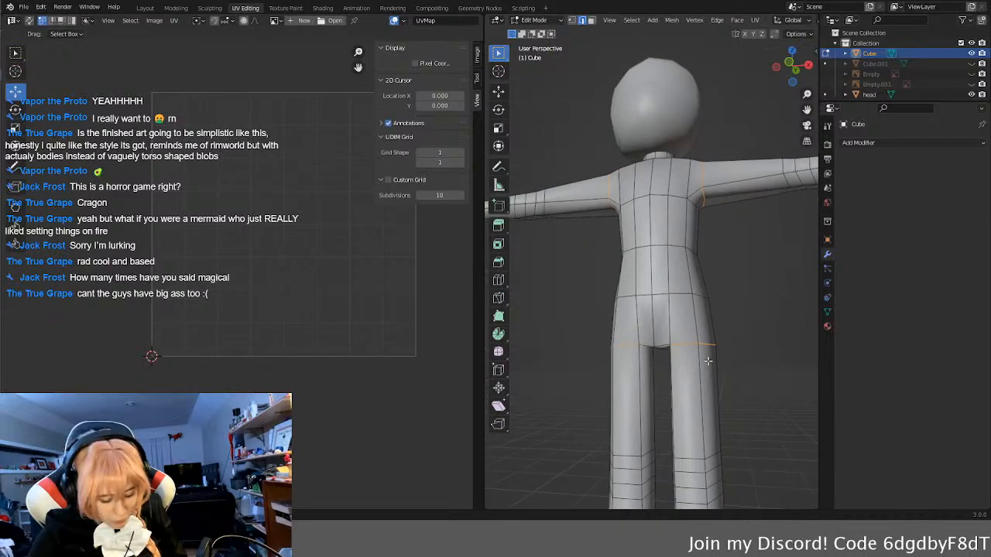
{"action": "key", "text": "u"}
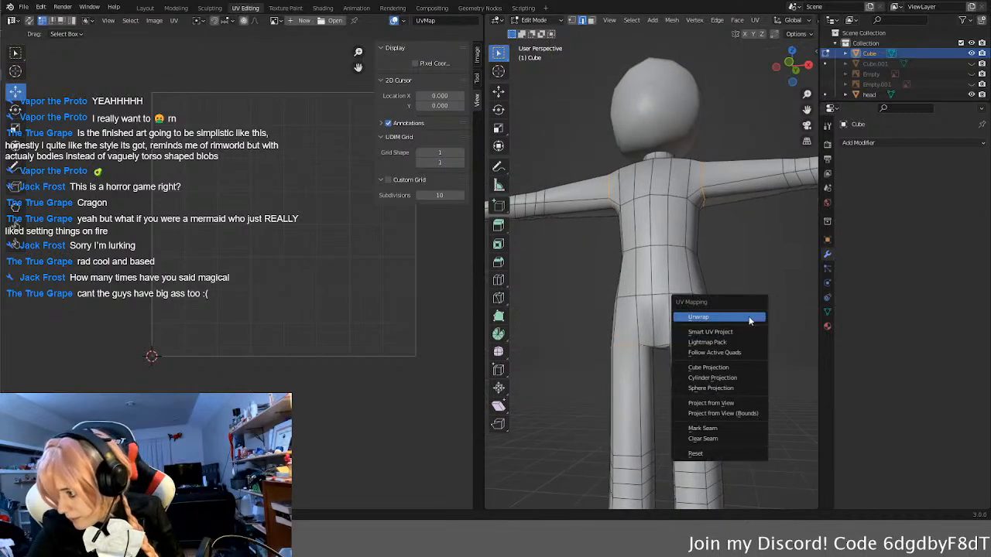
{"action": "left_click", "coordinate": [724, 428]}
Step: Unwrap the entire body mesh along the shoulder and leg seams and inspect the separate UV islands
{"action": "key", "text": "a"}
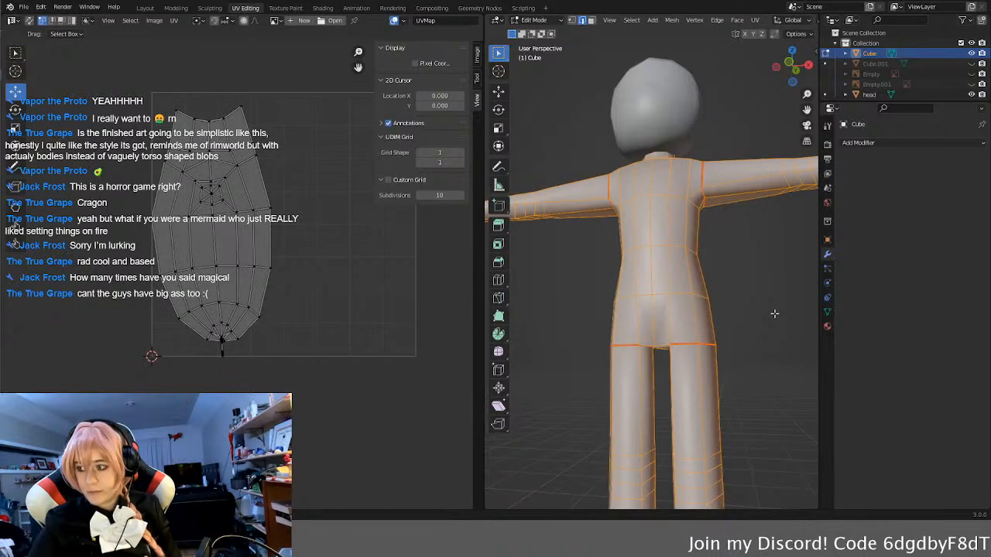
{"action": "key", "text": "u"}
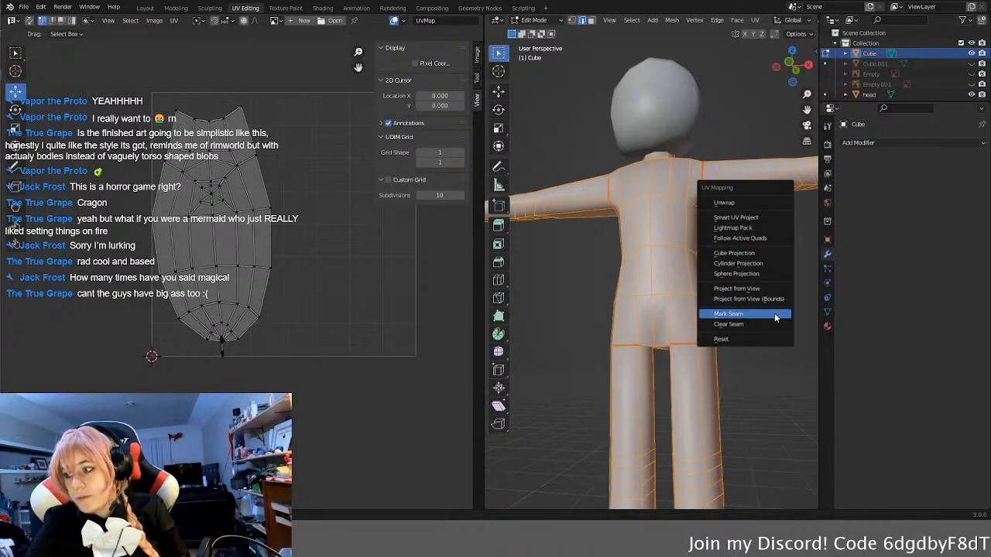
{"action": "left_click", "coordinate": [752, 207]}
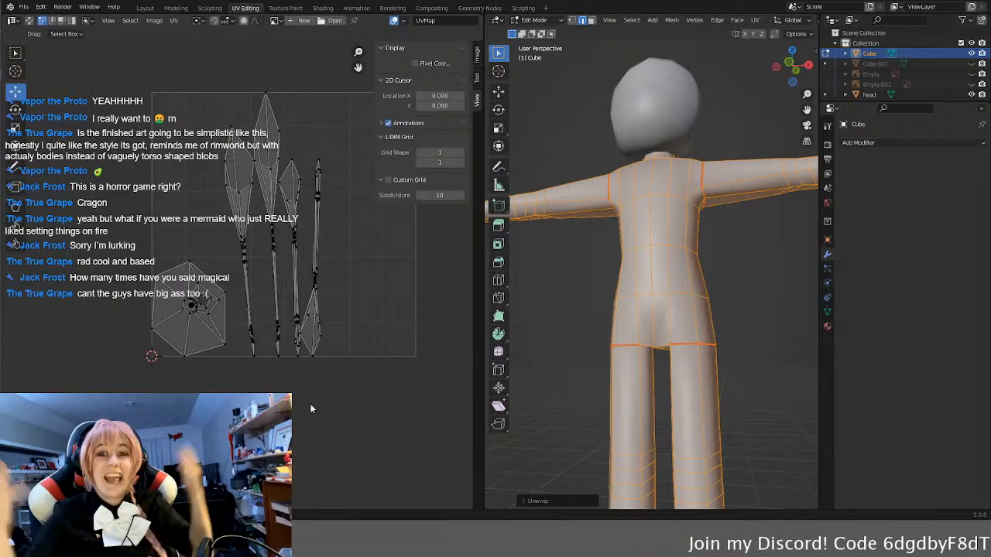
{"action": "left_click", "coordinate": [707, 251]}
{"action": "middle_click_drag", "start_coordinate": [752, 275], "coordinate": [744, 282]}
{"action": "left_click", "coordinate": [742, 278]}
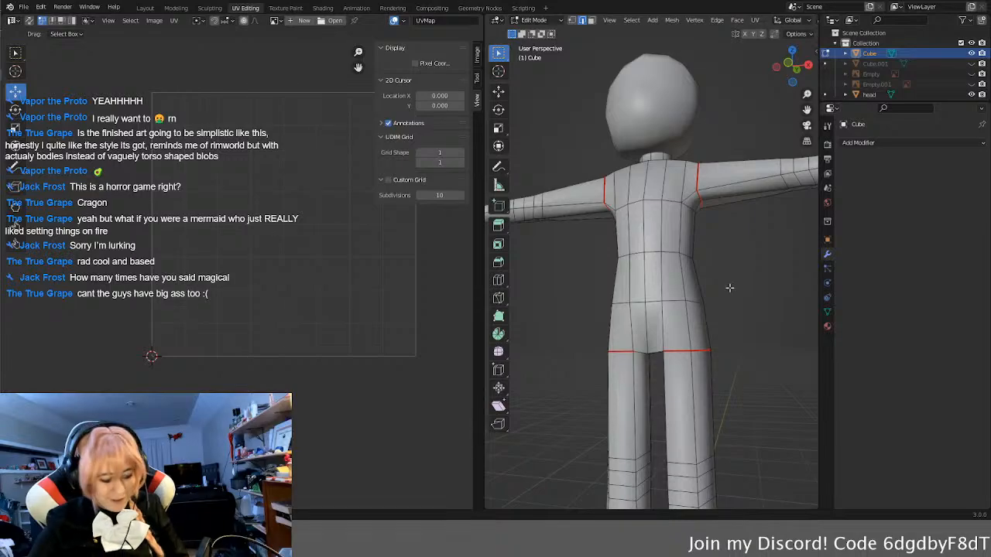
{"action": "key", "text": "a"}
{"action": "middle_click_drag", "start_coordinate": [304, 261], "coordinate": [273, 307]}
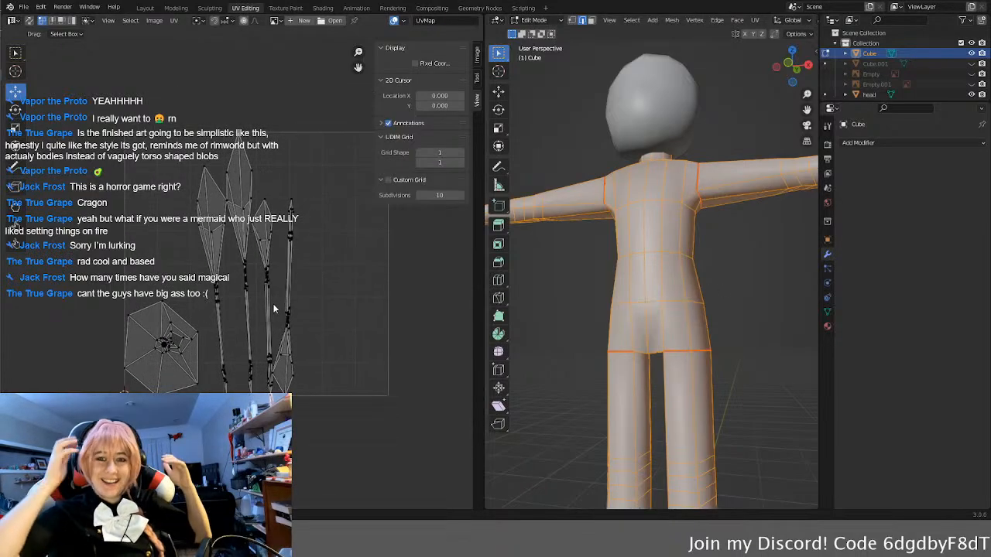
{"action": "scroll", "coordinate": [273, 308], "scroll_direction": "up", "scroll_amount": 2}
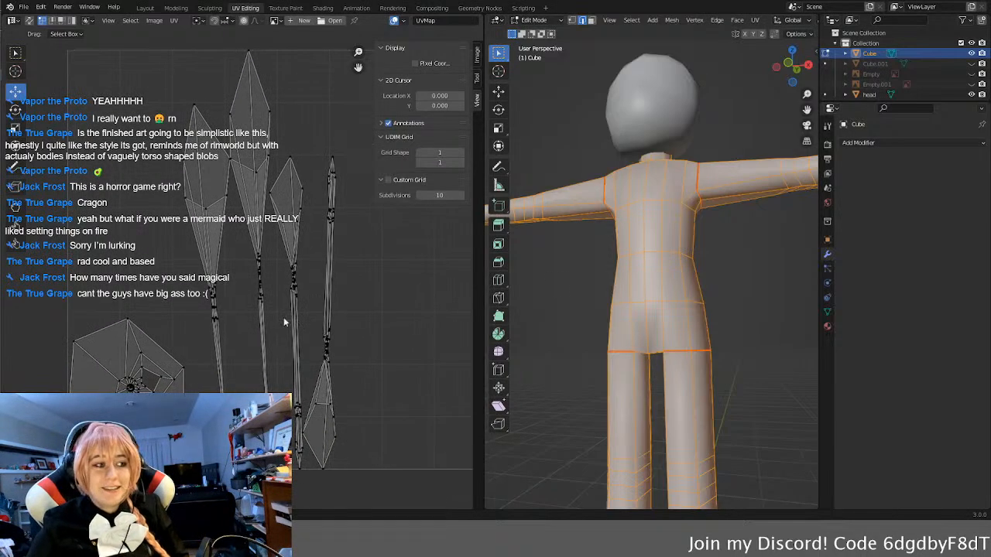
Step: Mark a UV seam along the underside of the character's left arm, from the shoulder seam to the hand
{"action": "key", "text": "alt+a"}
{"action": "middle_click_drag", "start_coordinate": [555, 206], "coordinate": [599, 179]}
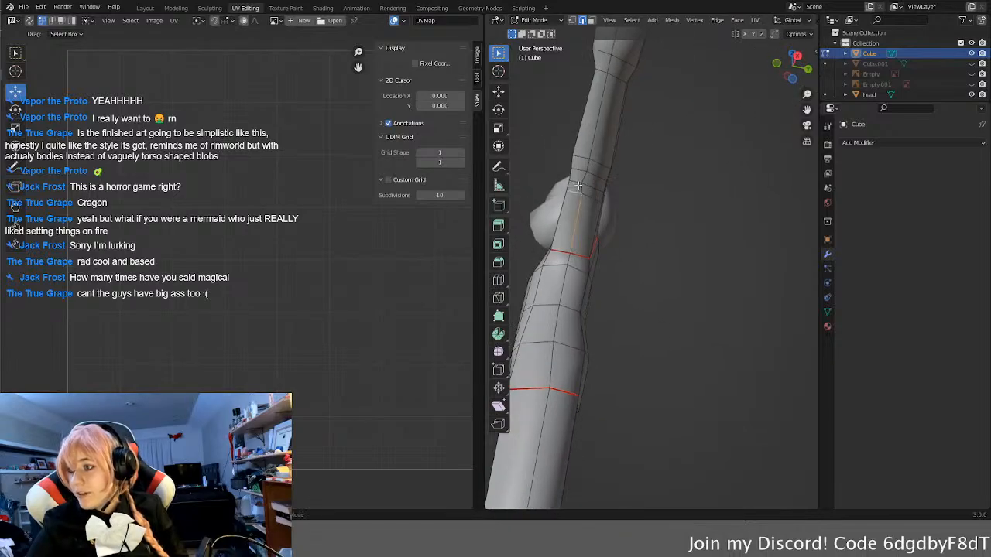
{"action": "key", "text": "alt+a"}
{"action": "left_click", "coordinate": [580, 203]}
{"action": "left_click", "coordinate": [597, 140], "text": "shift"}
{"action": "middle_click_drag", "start_coordinate": [626, 113], "coordinate": [605, 231], "text": "shift"}
{"action": "left_click", "coordinate": [582, 206], "text": "shift"}
{"action": "left_click", "coordinate": [596, 174], "text": "shift"}
{"action": "middle_click_drag", "start_coordinate": [652, 176], "coordinate": [629, 296]}
{"action": "scroll", "coordinate": [675, 236], "scroll_direction": "down", "scroll_amount": 3}
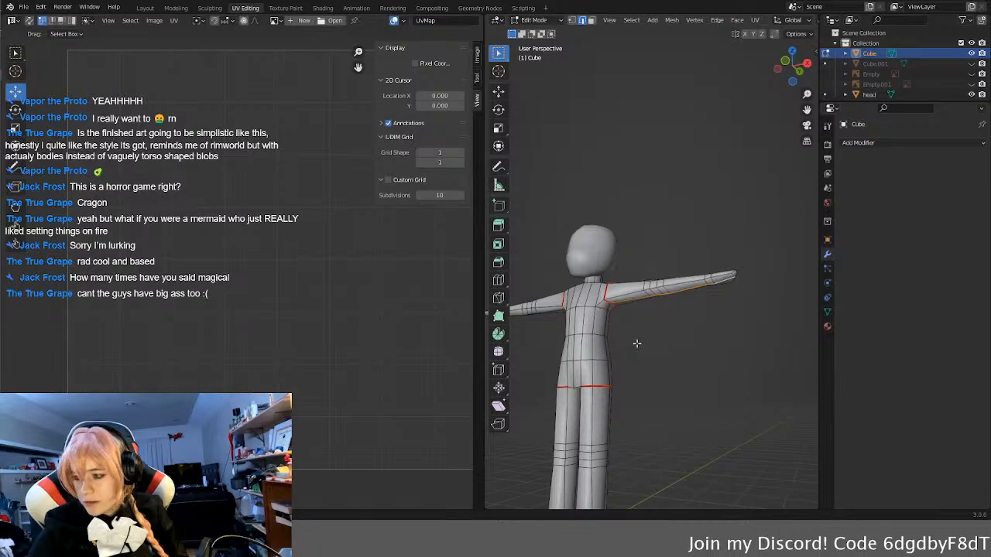
{"action": "key", "text": "u"}
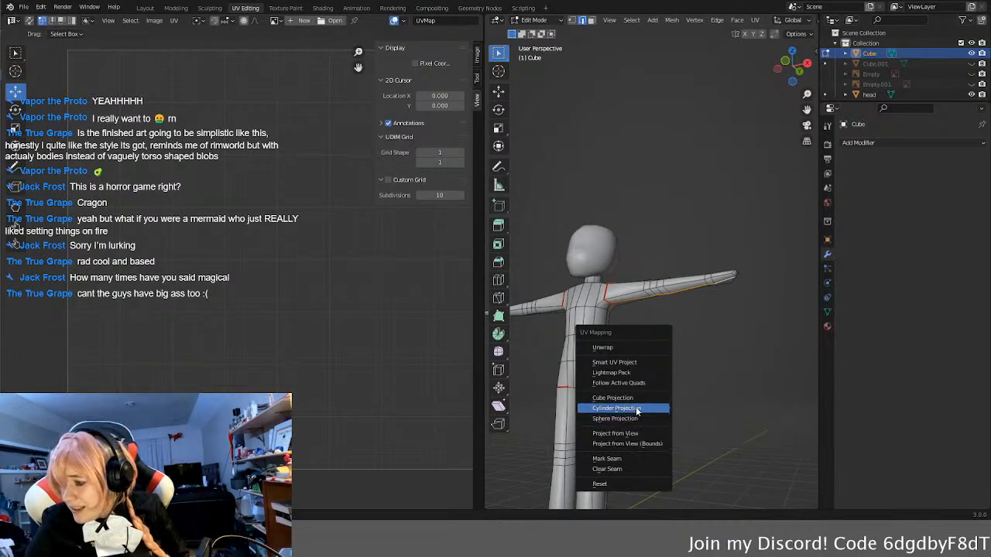
{"action": "left_click", "coordinate": [617, 461]}
Step: Mark a UV seam along the underside of the character's other arm, from the shoulder seam to the hand
{"action": "middle_click_drag", "start_coordinate": [601, 382], "coordinate": [672, 256]}
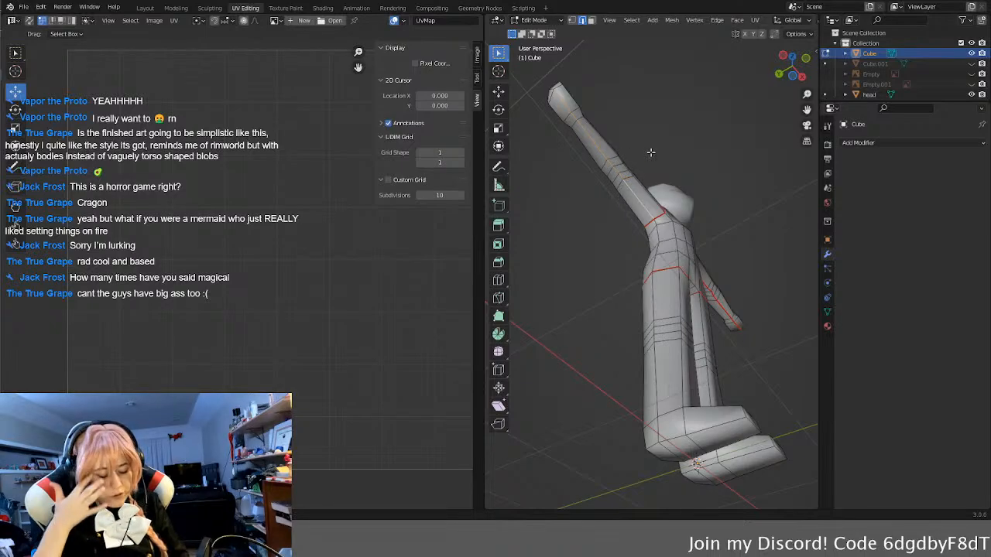
{"action": "key", "text": "u"}
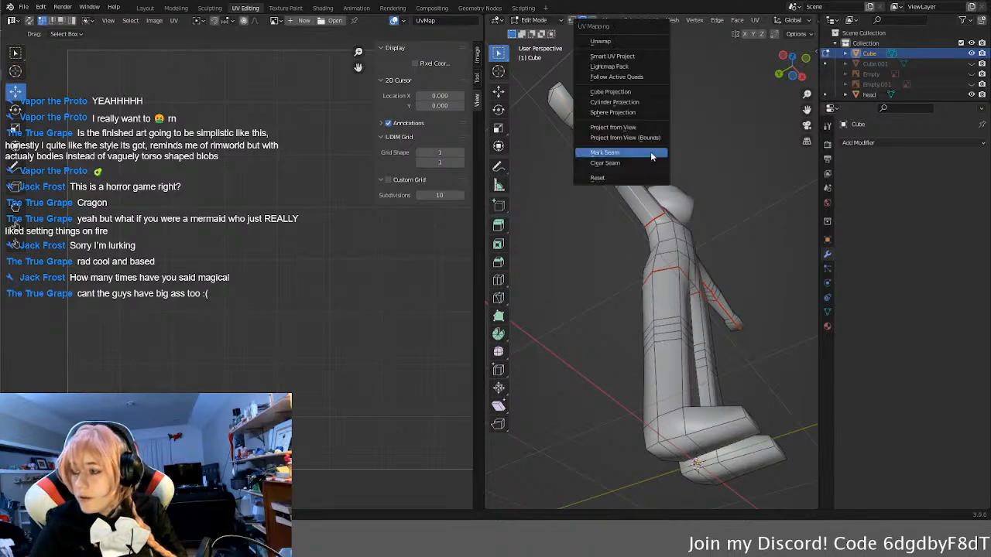
{"action": "left_click", "coordinate": [650, 155]}
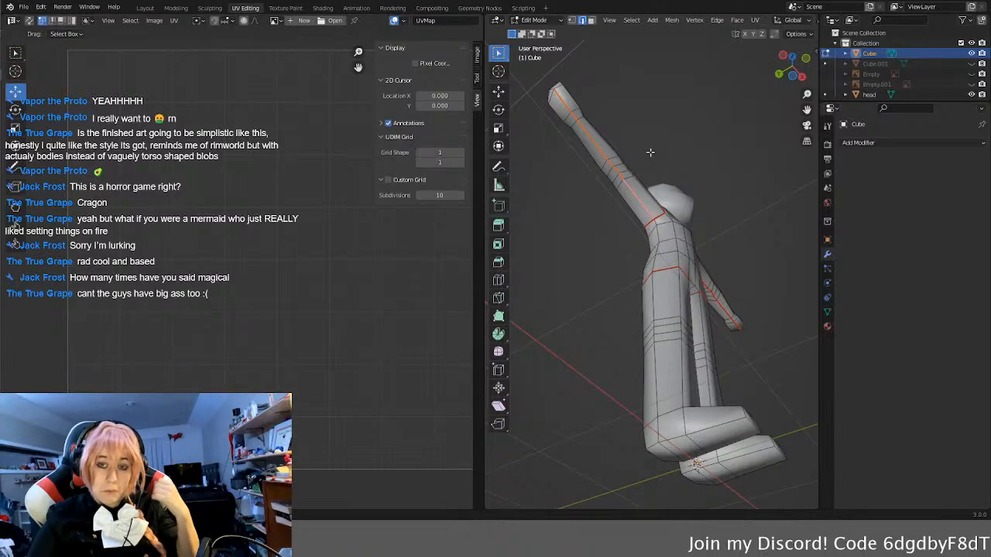
Step: Mark a UV seam down the inner side of one leg, from the upper-leg seam to the foot
{"action": "middle_click_drag", "start_coordinate": [682, 177], "coordinate": [698, 221]}
{"action": "middle_click_drag", "start_coordinate": [640, 359], "coordinate": [639, 290]}
{"action": "scroll", "coordinate": [639, 290], "scroll_direction": "up", "scroll_amount": 4}
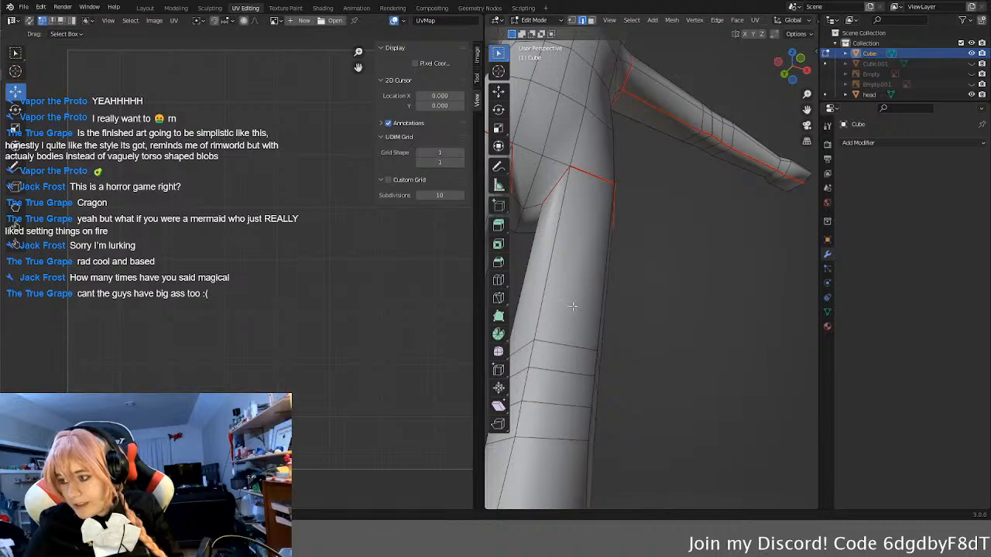
{"action": "middle_click_drag", "start_coordinate": [573, 307], "coordinate": [589, 314]}
{"action": "left_click", "coordinate": [620, 258]}
{"action": "middle_click_drag", "start_coordinate": [651, 395], "coordinate": [619, 254], "text": "shift"}
{"action": "scroll", "coordinate": [619, 245], "scroll_direction": "down", "scroll_amount": 1}
{"action": "left_click", "coordinate": [593, 246], "text": "shift"}
{"action": "left_click", "coordinate": [593, 258], "text": "shift"}
{"action": "left_click", "coordinate": [591, 275], "text": "shift"}
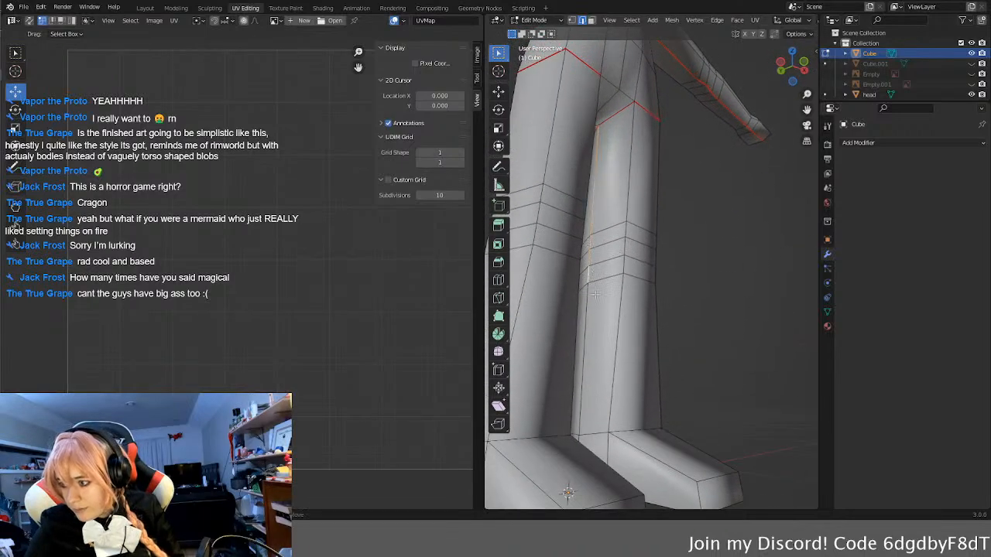
{"action": "middle_click_drag", "start_coordinate": [596, 289], "coordinate": [767, 258]}
{"action": "scroll", "coordinate": [794, 219], "scroll_direction": "down", "scroll_amount": 5}
{"action": "middle_click_drag", "start_coordinate": [796, 220], "coordinate": [662, 274], "text": "shift"}
{"action": "right_click", "coordinate": [746, 257]}
{"action": "left_click", "coordinate": [744, 258]}
Step: Mark a UV seam down the inner side of the other leg, from the crotch to the foot
{"action": "middle_click_drag", "start_coordinate": [548, 306], "coordinate": [607, 247], "text": "shift"}
{"action": "scroll", "coordinate": [664, 261], "scroll_direction": "up", "scroll_amount": 5}
{"action": "left_click", "coordinate": [566, 160]}
{"action": "left_click", "coordinate": [563, 235], "text": "shift"}
{"action": "left_click", "coordinate": [563, 251], "text": "shift"}
{"action": "left_click", "coordinate": [563, 263], "text": "shift"}
{"action": "left_click", "coordinate": [560, 287], "text": "shift"}
{"action": "middle_click_drag", "start_coordinate": [552, 367], "coordinate": [560, 373]}
{"action": "left_click", "coordinate": [561, 394], "text": "shift"}
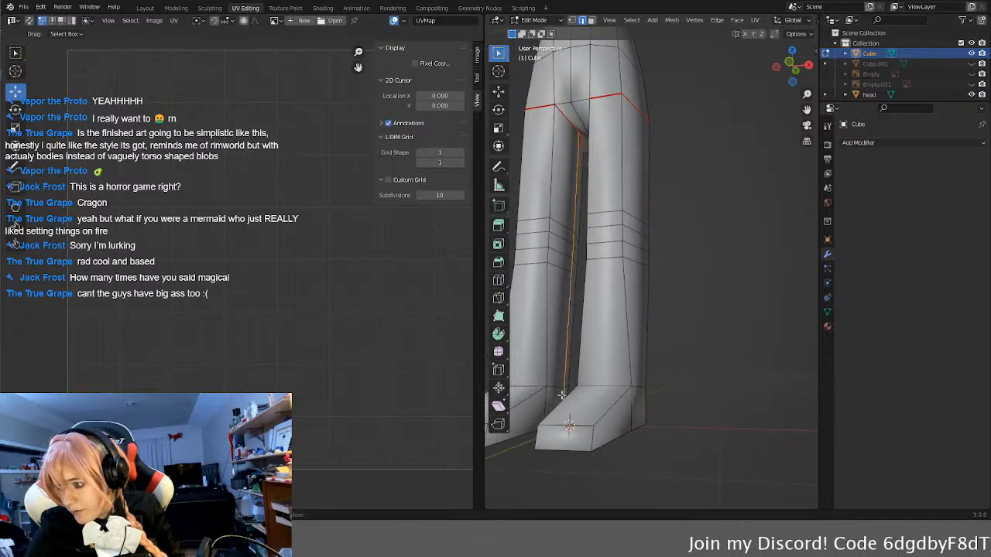
{"action": "key", "text": "u"}
{"action": "left_click", "coordinate": [588, 384]}
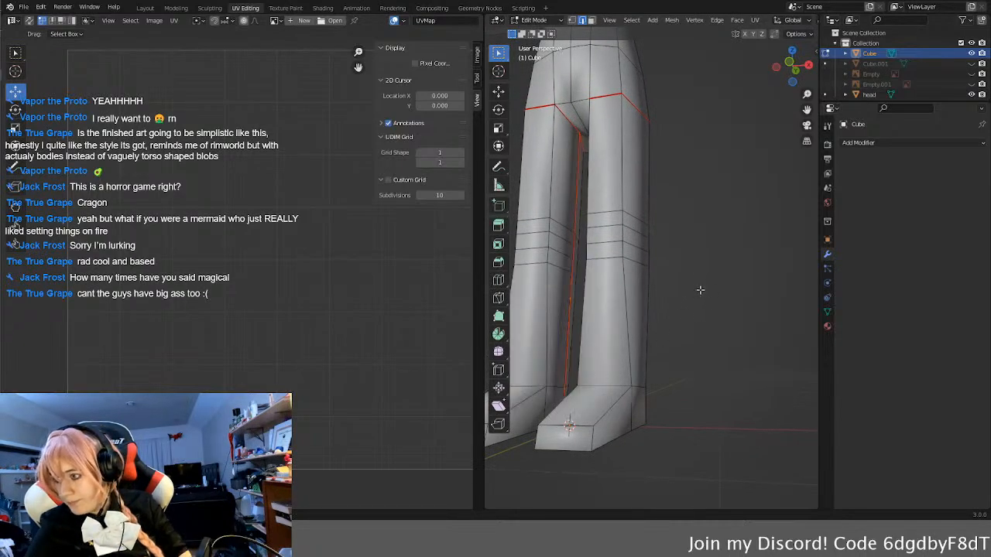
Step: Examine the arm and leg seams from all around the body, including the crotch area between the legs
{"action": "scroll", "coordinate": [701, 290], "scroll_direction": "down", "scroll_amount": 5}
{"action": "middle_click_drag", "start_coordinate": [686, 262], "coordinate": [582, 323]}
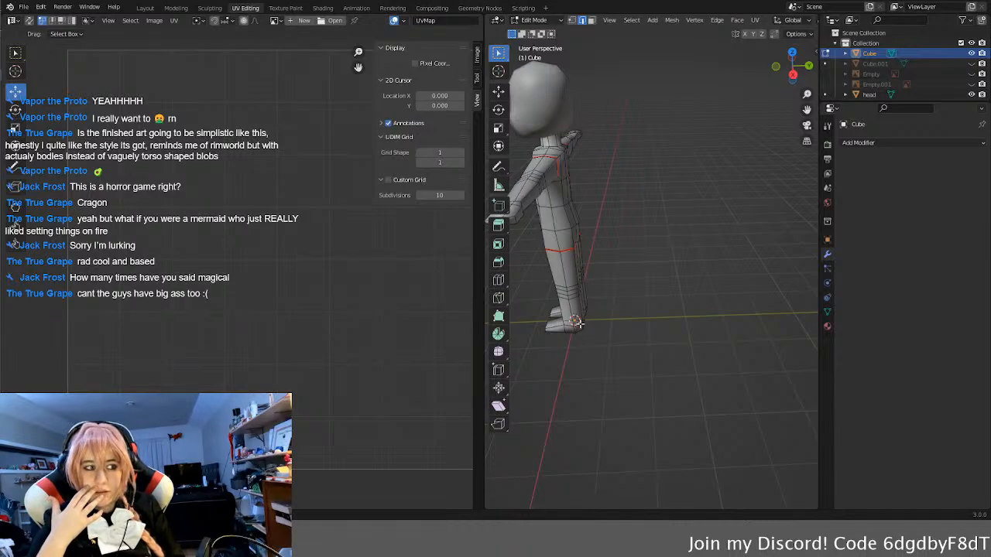
{"action": "middle_click_drag", "start_coordinate": [579, 324], "coordinate": [811, 260]}
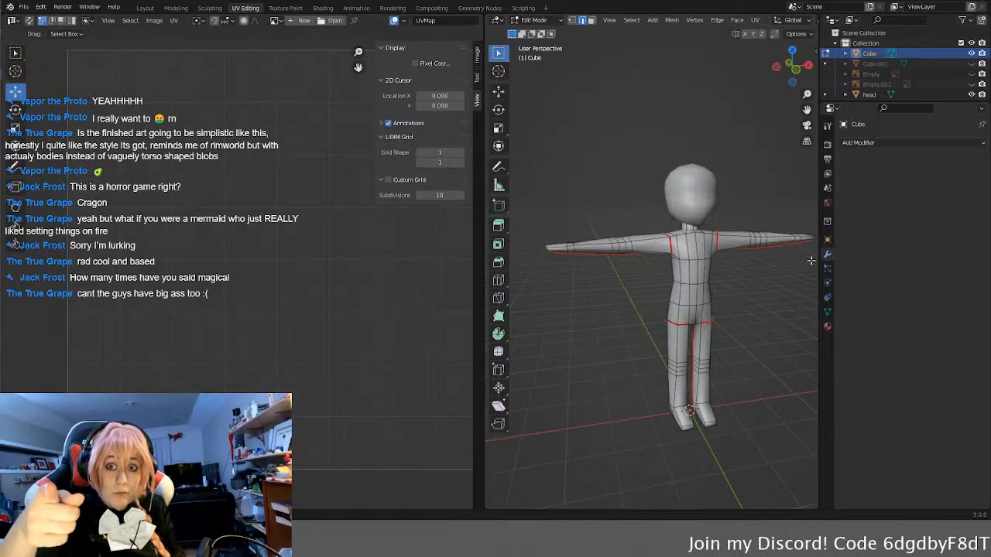
{"action": "middle_click_drag", "start_coordinate": [736, 305], "coordinate": [644, 304]}
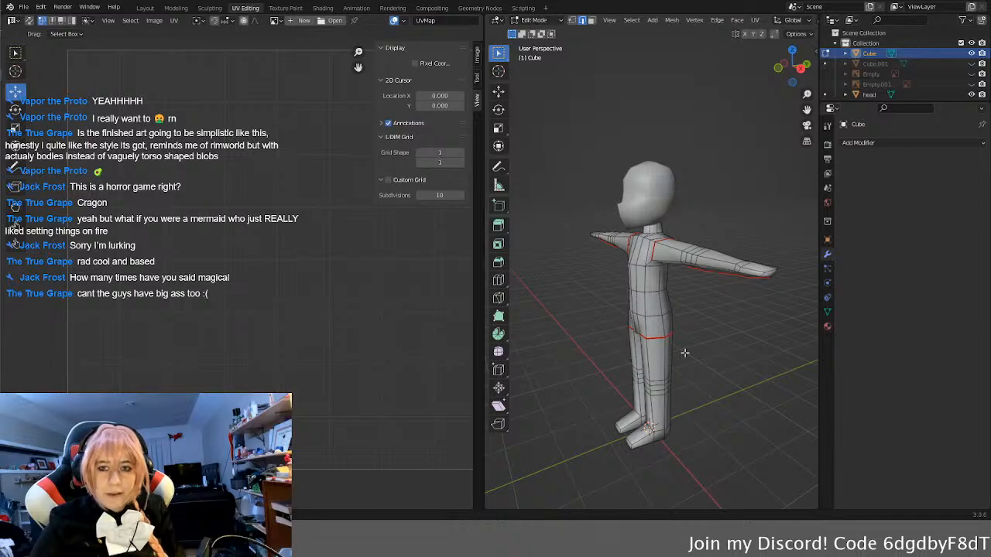
{"action": "middle_click_drag", "start_coordinate": [684, 353], "coordinate": [597, 331]}
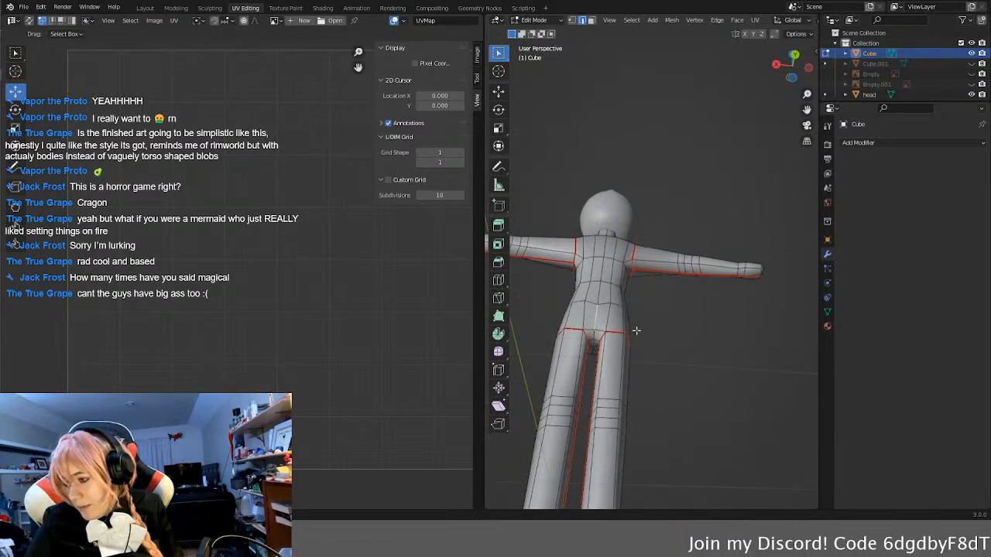
{"action": "middle_click_drag", "start_coordinate": [601, 327], "coordinate": [683, 381]}
{"action": "scroll", "coordinate": [695, 342], "scroll_direction": "up", "scroll_amount": 2}
{"action": "scroll", "coordinate": [683, 375], "scroll_direction": "up", "scroll_amount": 3}
{"action": "middle_click_drag", "start_coordinate": [659, 460], "coordinate": [676, 379]}
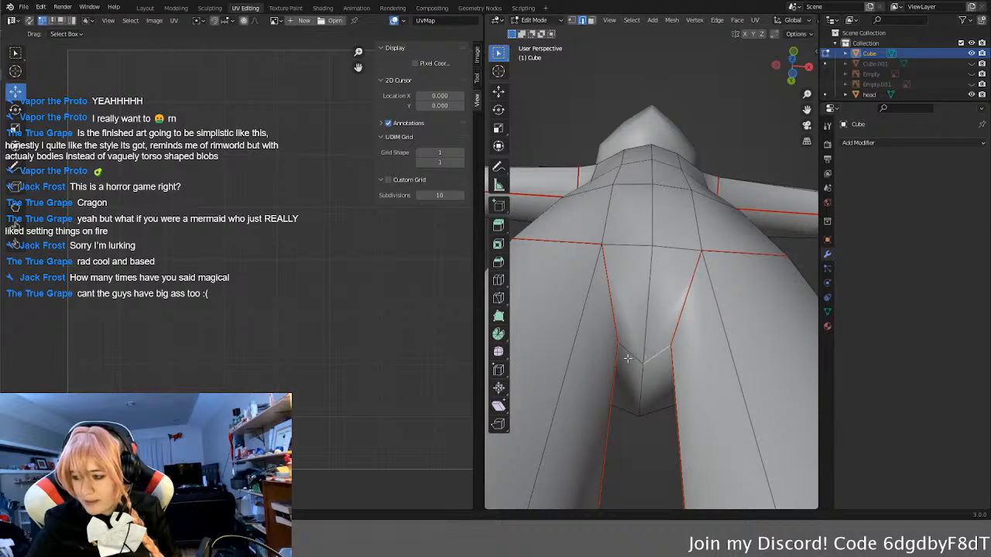
Step: Mark a UV seam across the crotch edges and up the centre of the back to the neck, checking the selection in wireframe
{"action": "middle_click_drag", "start_coordinate": [629, 355], "coordinate": [636, 396]}
{"action": "key", "text": "ctrl+r"}
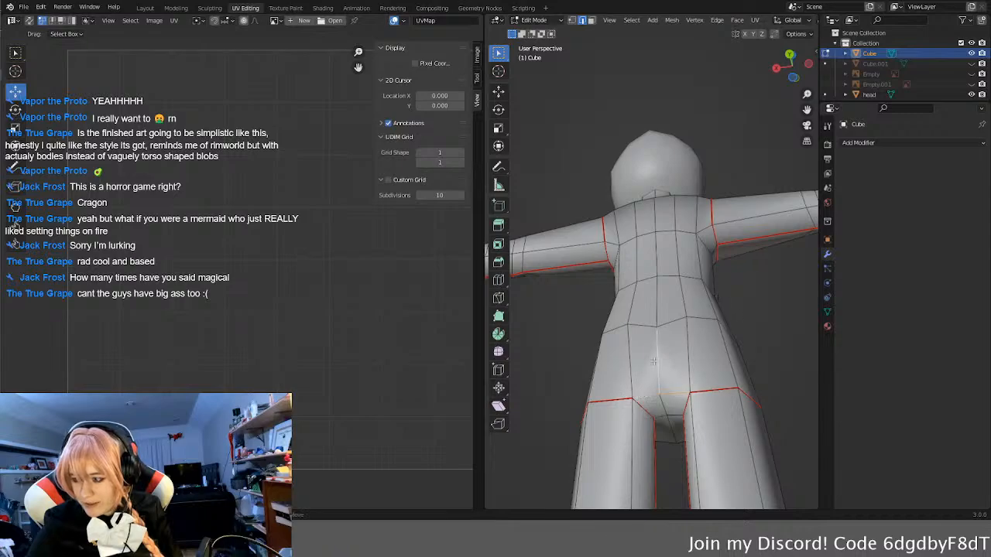
{"action": "middle_click_drag", "start_coordinate": [657, 397], "coordinate": [665, 377]}
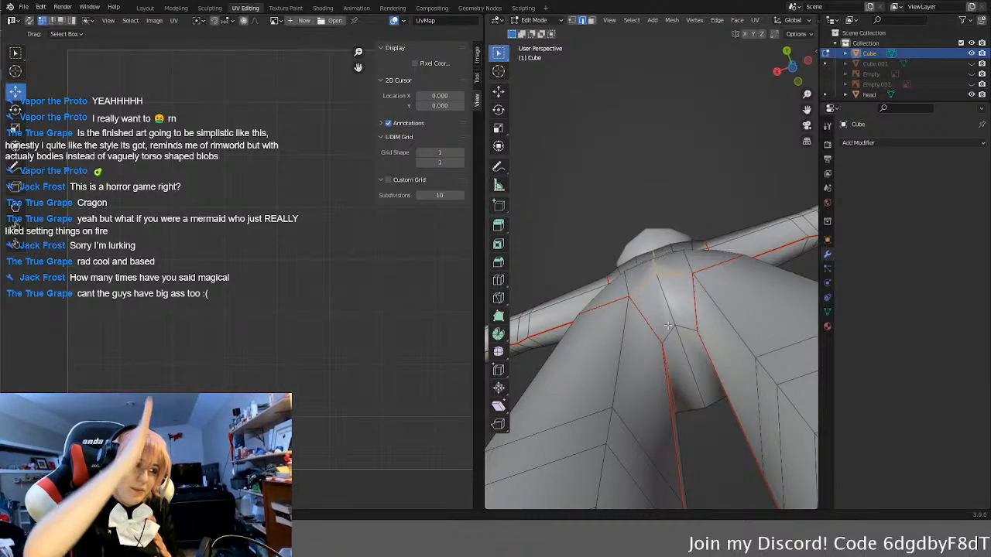
{"action": "middle_click_drag", "start_coordinate": [660, 299], "coordinate": [683, 140]}
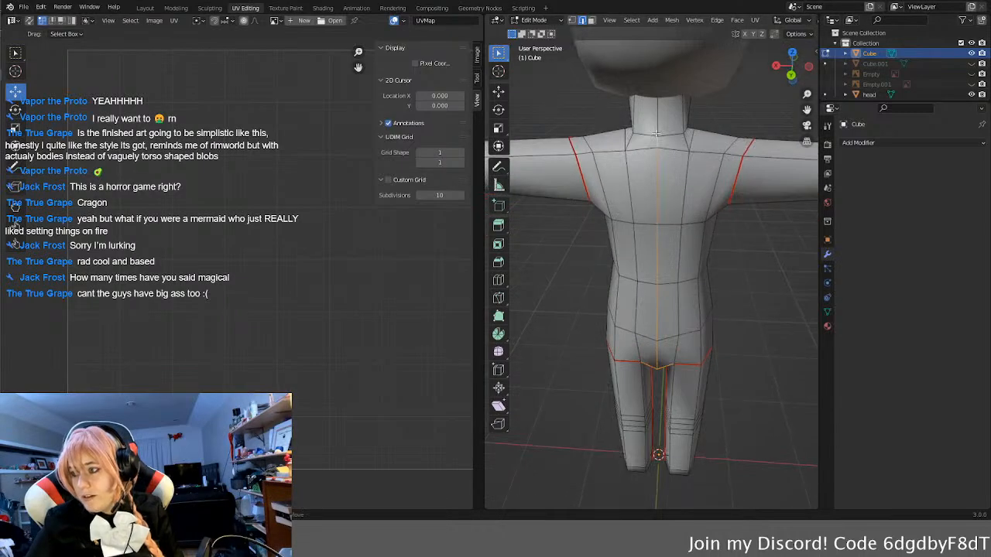
{"action": "middle_click_drag", "start_coordinate": [658, 101], "coordinate": [667, 74]}
{"action": "key", "text": "z"}
{"action": "left_click", "coordinate": [629, 166]}
{"action": "middle_click_drag", "start_coordinate": [661, 165], "coordinate": [705, 162]}
{"action": "key", "text": "z"}
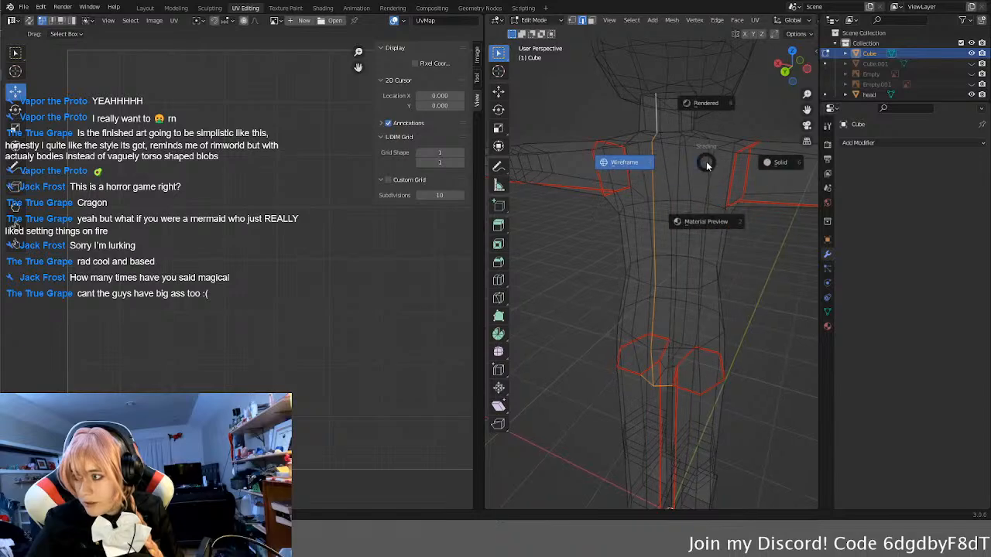
{"action": "left_click", "coordinate": [774, 162]}
{"action": "scroll", "coordinate": [756, 288], "scroll_direction": "down", "scroll_amount": 2}
{"action": "mouse_move", "coordinate": [758, 308]}
{"action": "middle_mouse_down"}
{"action": "mouse_move", "coordinate": [606, 307]}
{"action": "mouse_move", "coordinate": [686, 319]}
{"action": "mouse_move", "coordinate": [703, 302]}
{"action": "middle_mouse_up"}
{"action": "key", "text": "u"}
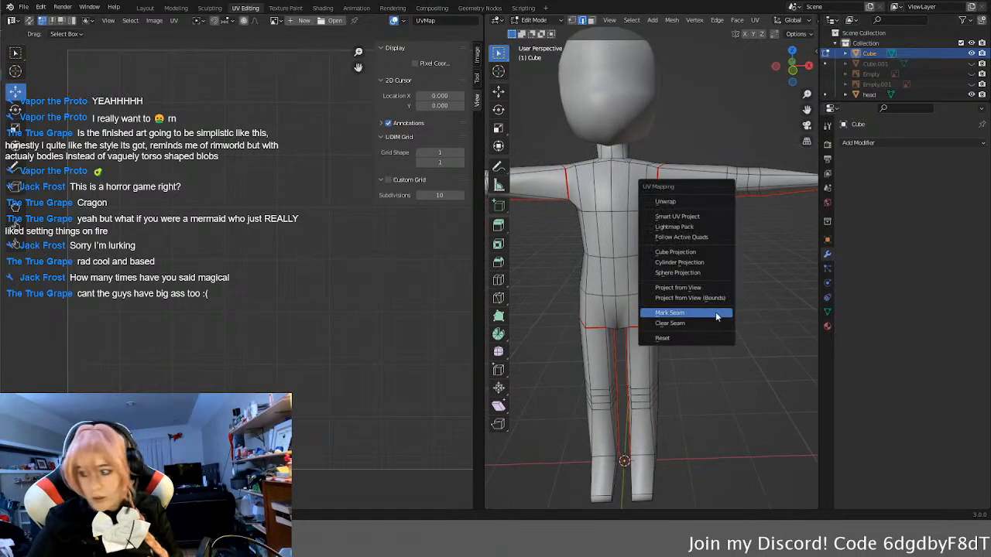
{"action": "left_click", "coordinate": [716, 318]}
Step: Select the whole body mesh, unwrap it along the marked seams, and inspect the resulting UV islands
{"action": "scroll", "coordinate": [739, 296], "scroll_direction": "down", "scroll_amount": 3}
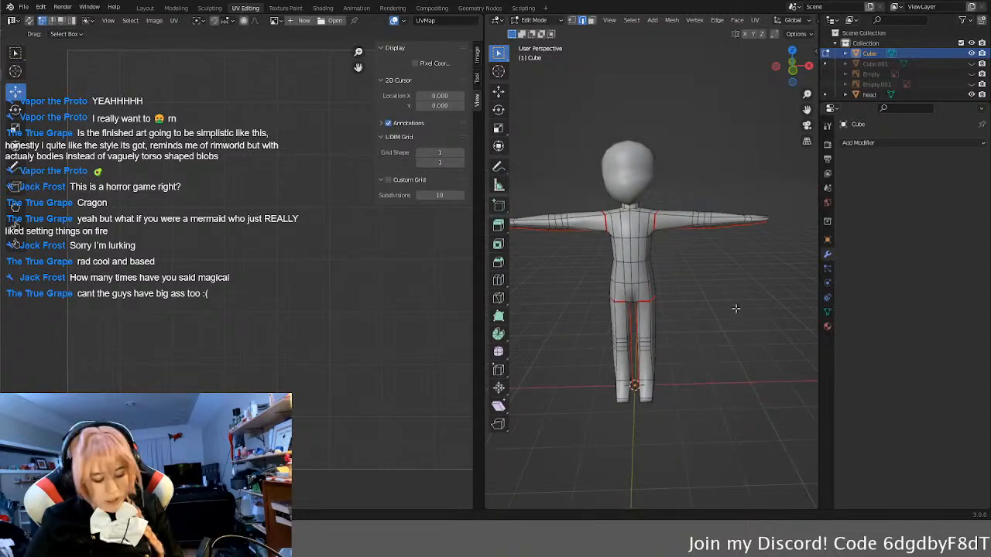
{"action": "key", "text": "a"}
{"action": "key", "text": "u"}
{"action": "left_click", "coordinate": [713, 188]}
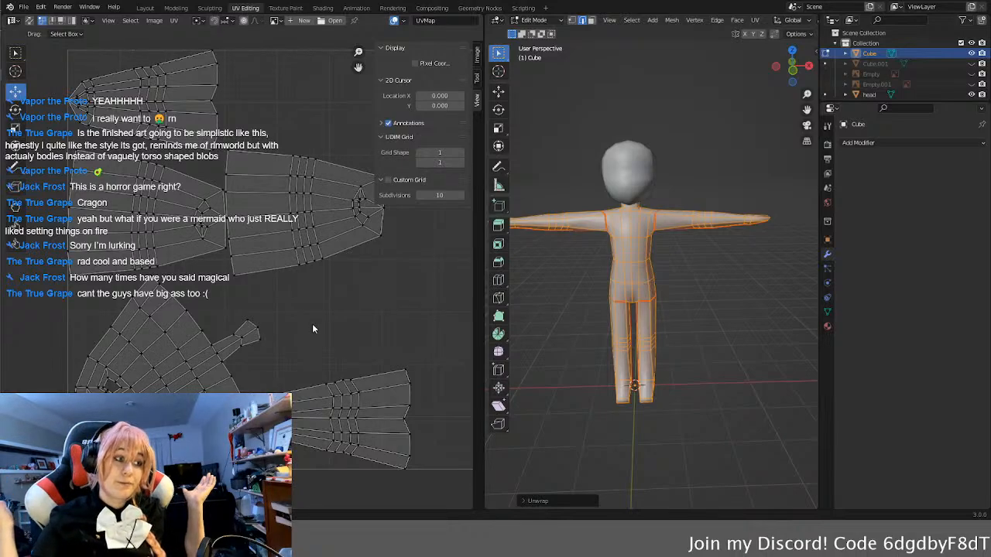
{"action": "middle_click_drag", "start_coordinate": [288, 327], "coordinate": [301, 285]}
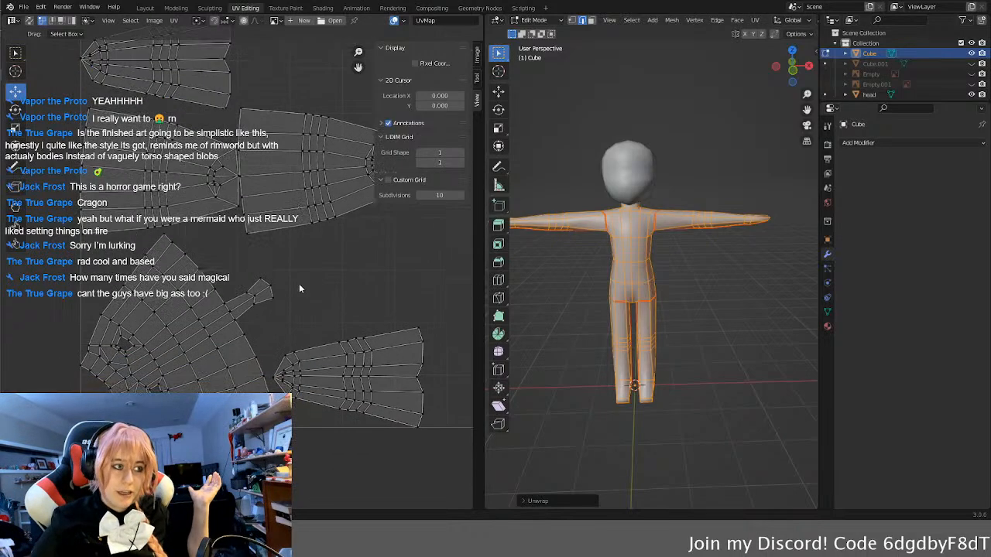
{"action": "scroll", "coordinate": [301, 288], "scroll_direction": "down", "scroll_amount": 3}
{"action": "middle_click_drag", "start_coordinate": [404, 326], "coordinate": [380, 320]}
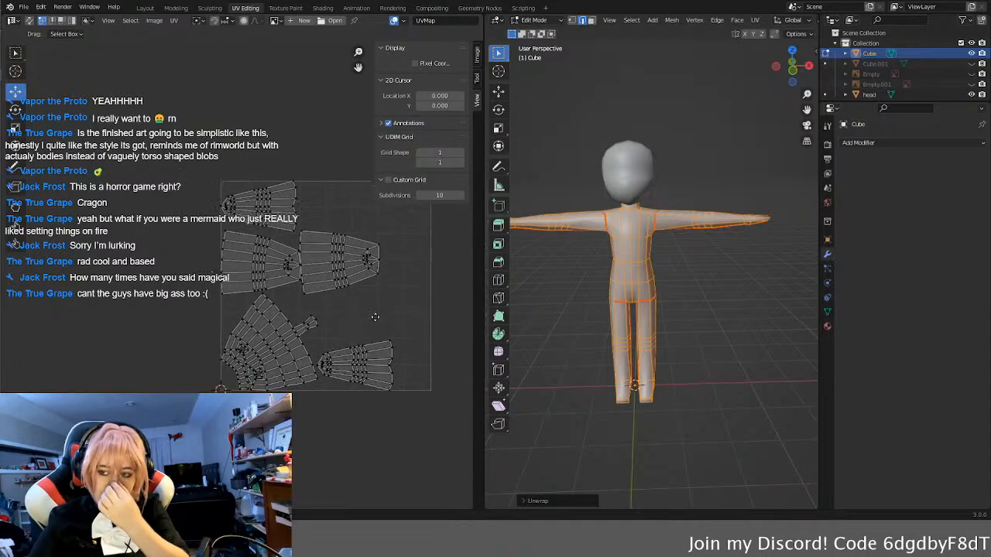
{"action": "scroll", "coordinate": [380, 319], "scroll_direction": "up", "scroll_amount": 3}
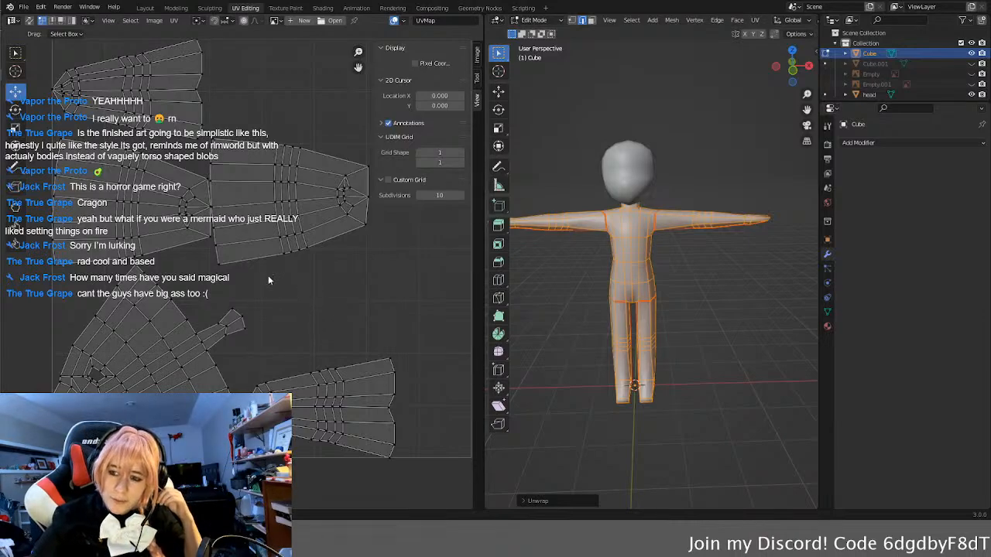
{"action": "scroll", "coordinate": [271, 278], "scroll_direction": "down", "scroll_amount": 1}
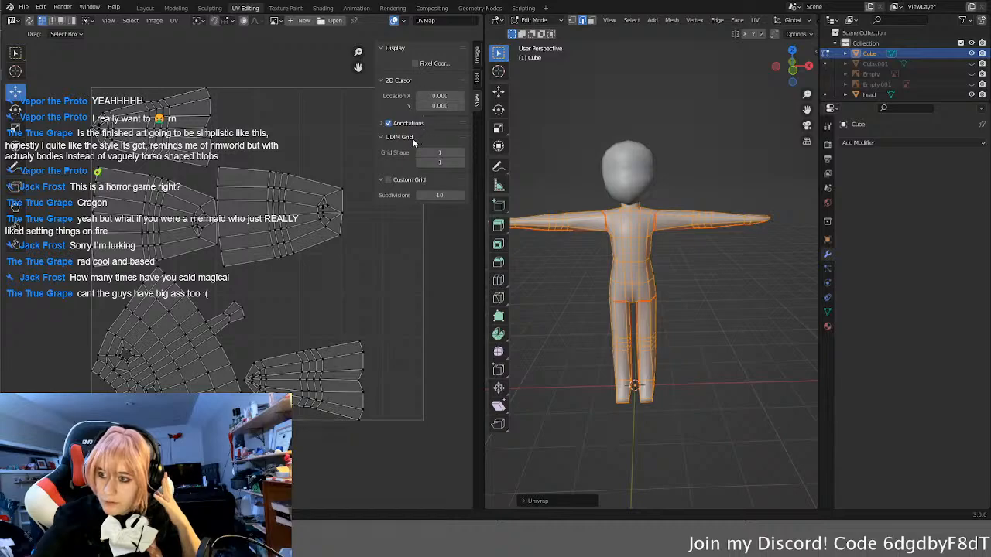
{"action": "left_click", "coordinate": [478, 77]}
{"action": "left_click", "coordinate": [477, 55]}
{"action": "left_click", "coordinate": [390, 50]}
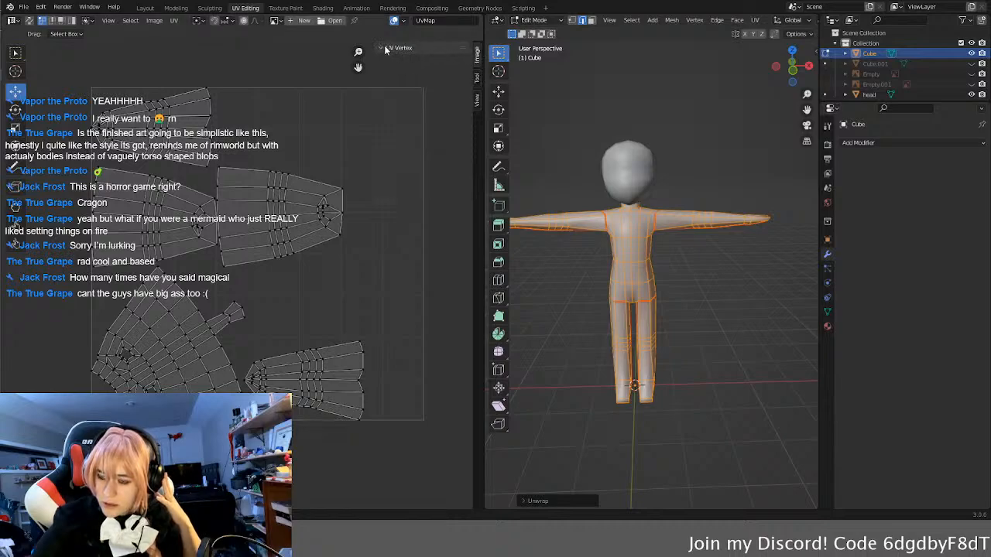
{"action": "middle_click_drag", "start_coordinate": [261, 143], "coordinate": [249, 142]}
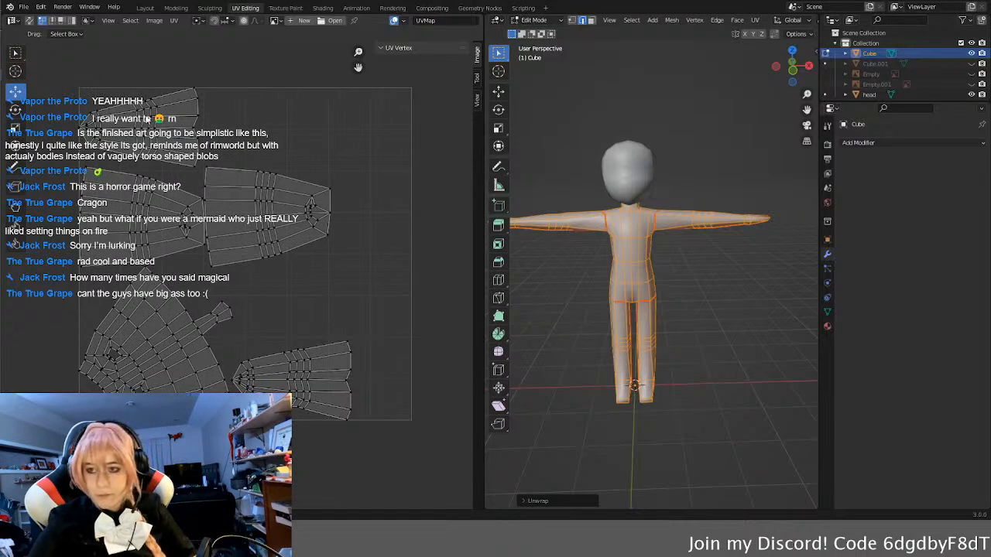
{"action": "key", "text": "l"}
{"action": "left_click", "coordinate": [325, 151]}
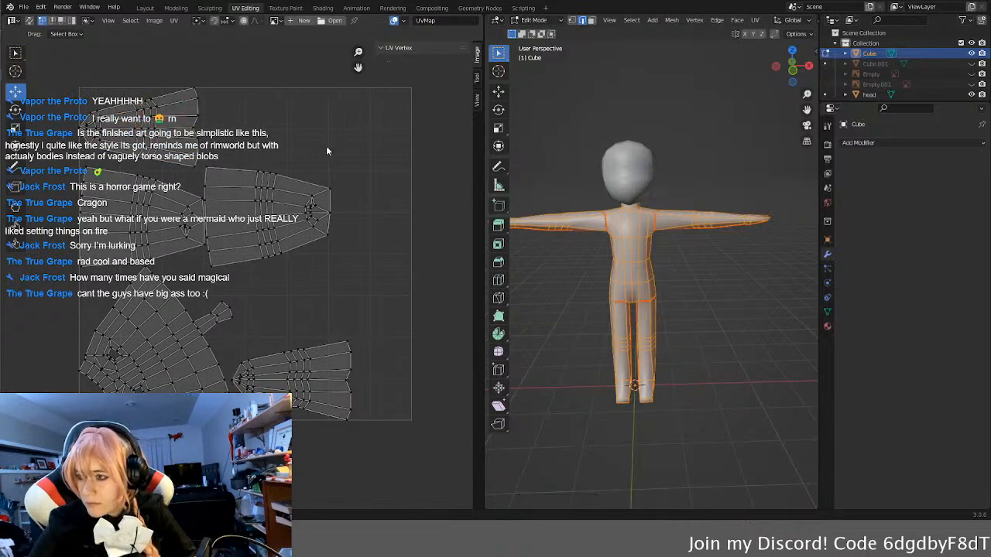
Step: Open the Blender preferences
{"action": "left_click", "coordinate": [24, 7]}
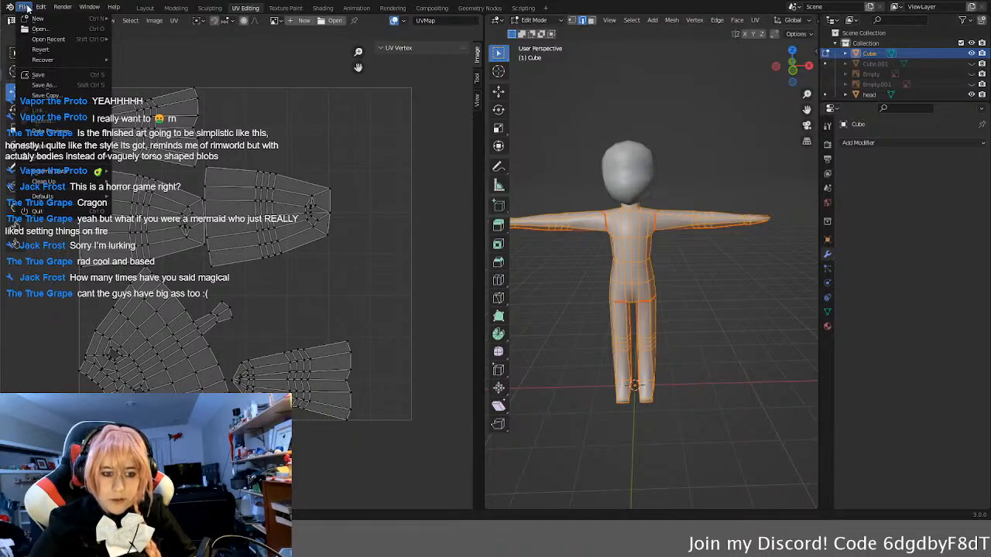
{"action": "left_click", "coordinate": [44, 9]}
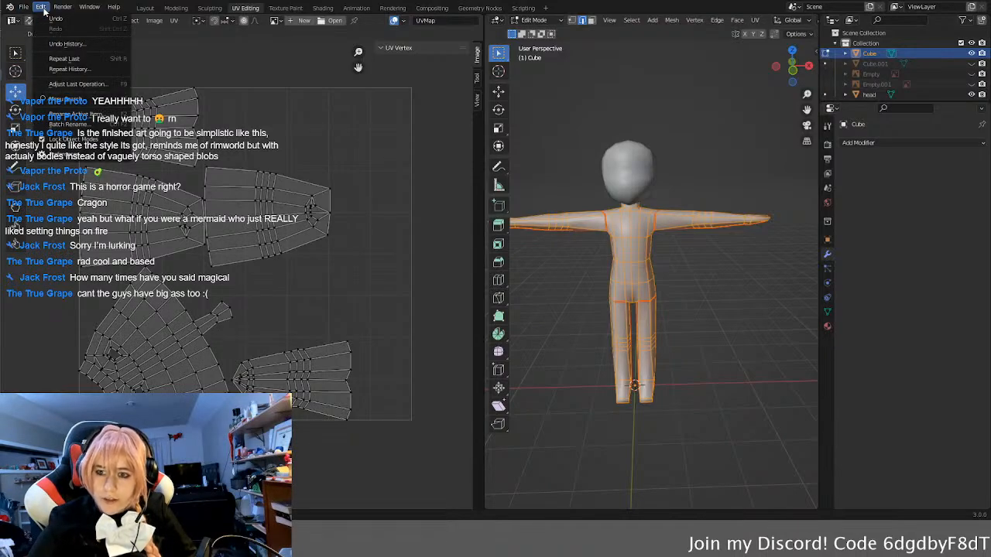
{"action": "left_click", "coordinate": [67, 156]}
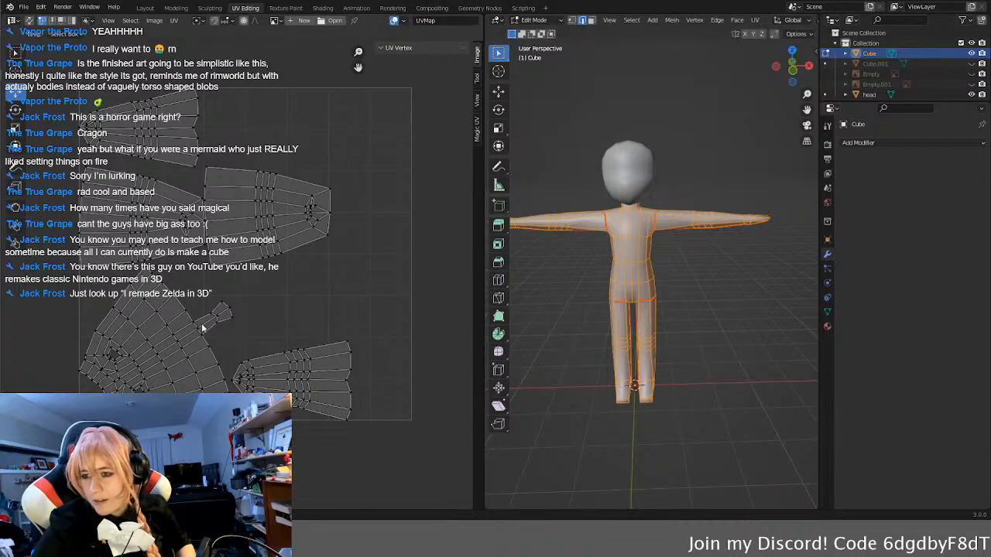
Step: Enable Pack UV (Extension) in Magic UV's UV Manipulation tools and pack the body's UV islands
{"action": "left_click", "coordinate": [477, 132]}
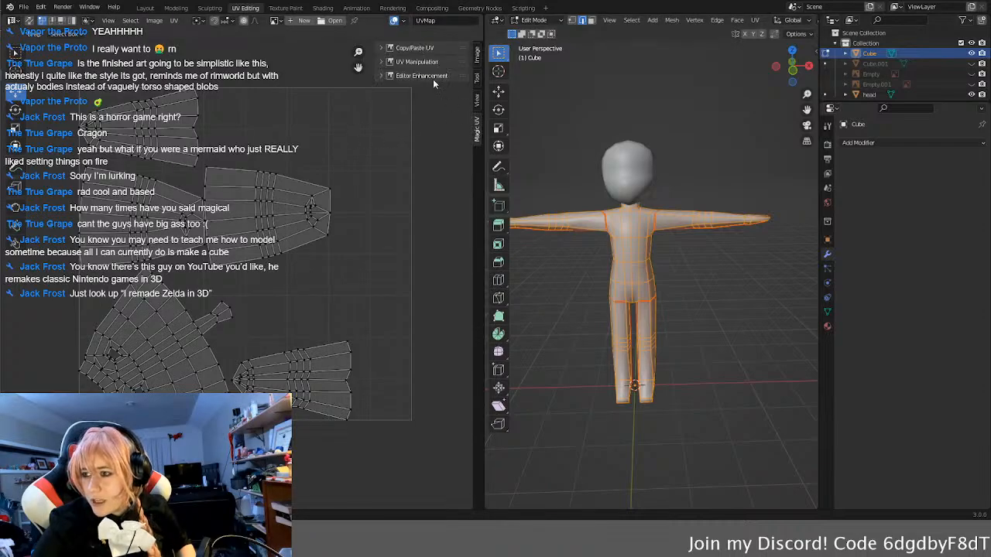
{"action": "left_click", "coordinate": [380, 48]}
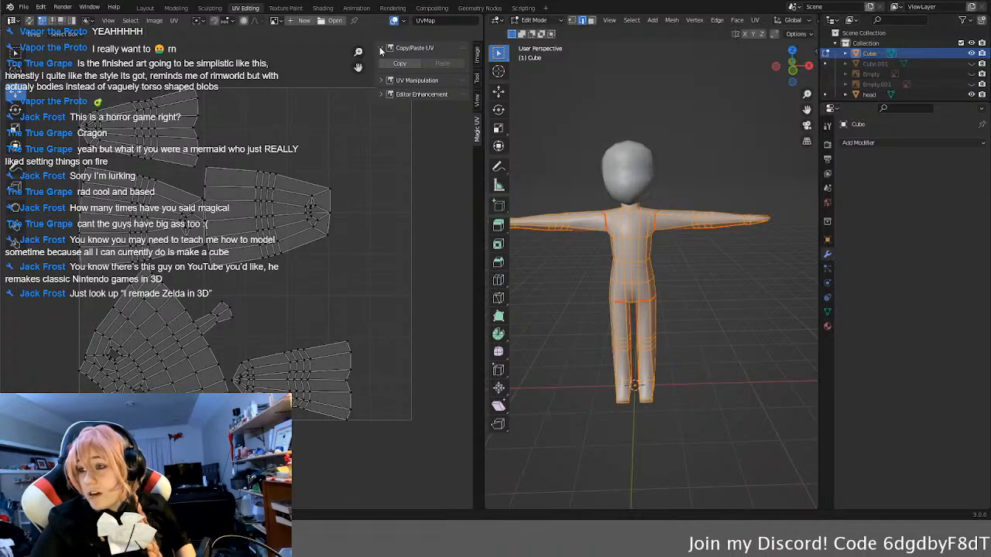
{"action": "left_click", "coordinate": [381, 80]}
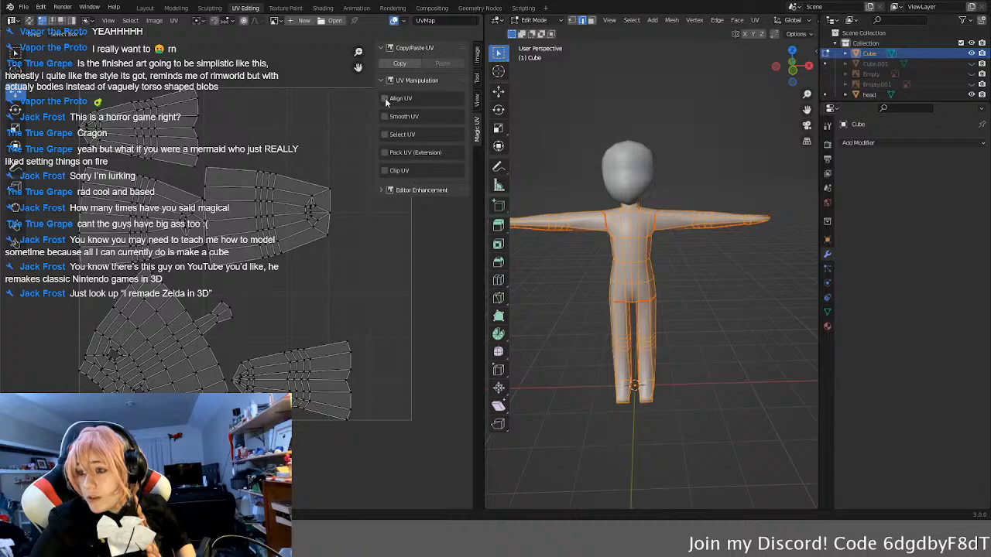
{"action": "left_click", "coordinate": [385, 98]}
{"action": "left_click", "coordinate": [384, 99]}
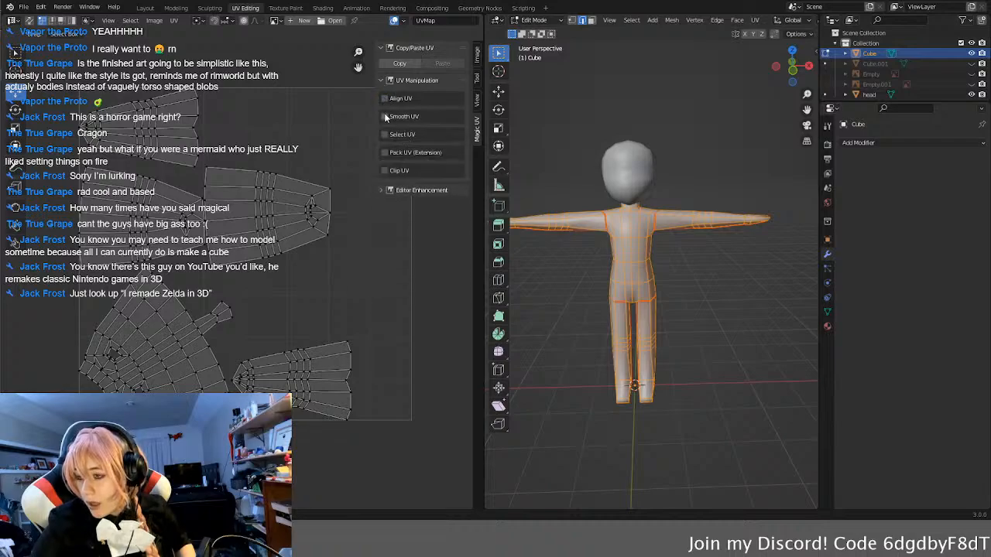
{"action": "left_click", "coordinate": [385, 153]}
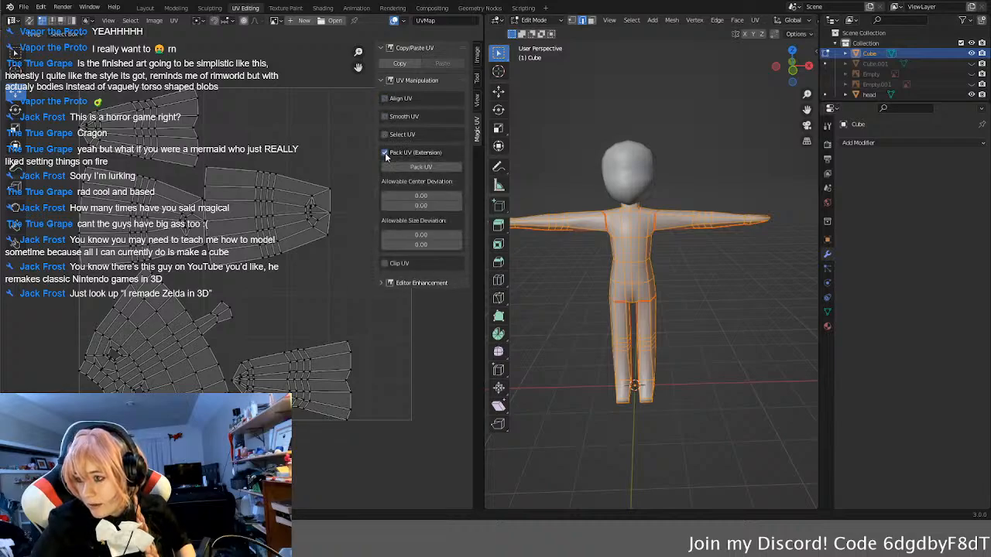
{"action": "left_click", "coordinate": [403, 166]}
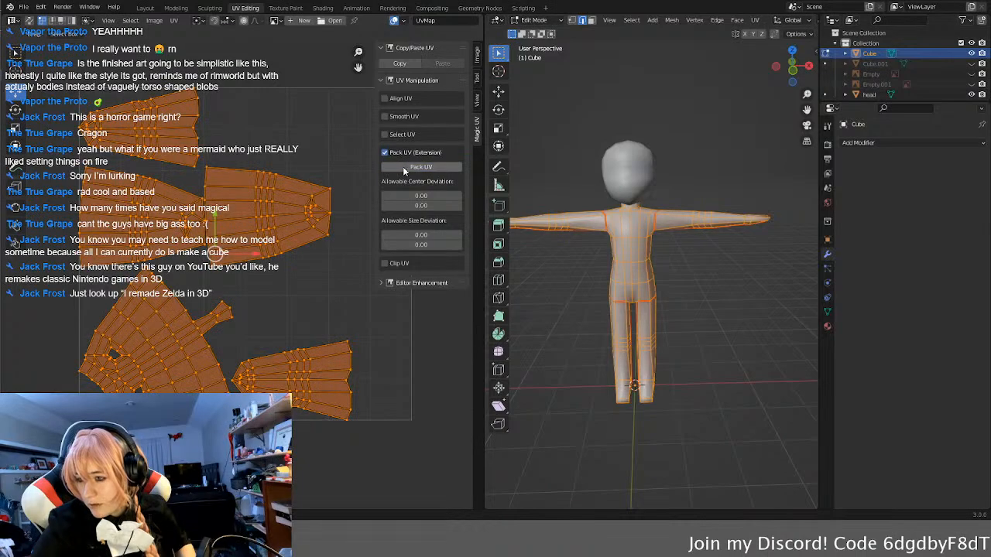
Step: Check Clip UV, disable Pack UV (Extension), and expand the Editor Enhancement tools of Magic UV
{"action": "left_click", "coordinate": [385, 264]}
{"action": "left_click", "coordinate": [385, 264]}
{"action": "left_click", "coordinate": [385, 152]}
{"action": "left_click", "coordinate": [383, 191]}
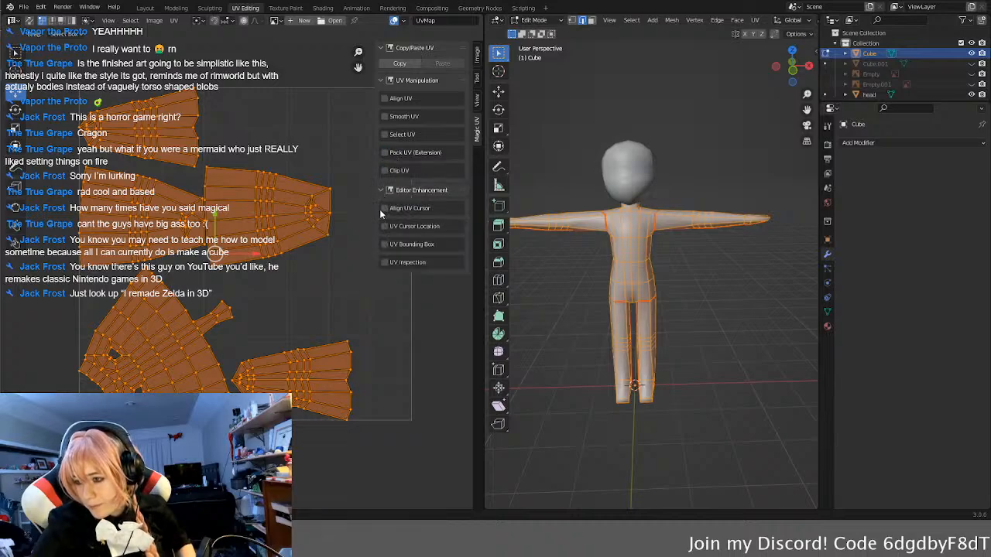
Step: Examine the options of Magic UV's Align UV Cursor, UV Cursor Location, UV Bounding Box and UV Inspection tools
{"action": "left_click", "coordinate": [385, 208]}
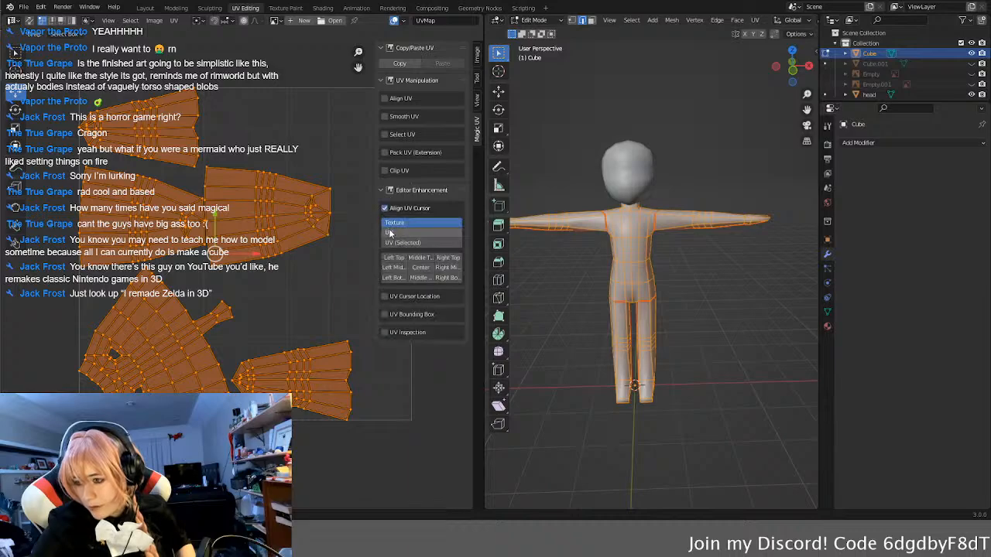
{"action": "left_click", "coordinate": [392, 233]}
{"action": "left_click", "coordinate": [397, 242]}
{"action": "left_click", "coordinate": [396, 224]}
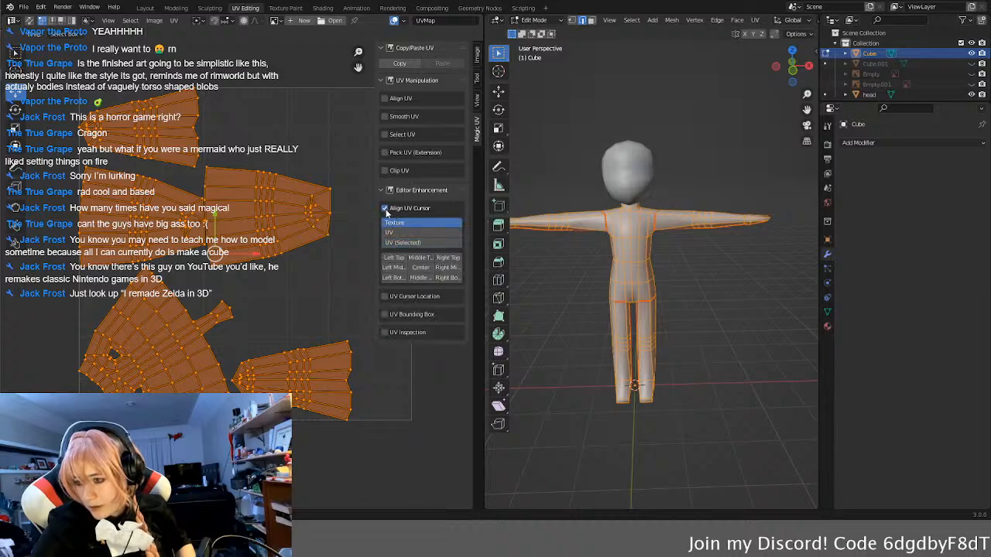
{"action": "left_click", "coordinate": [385, 209]}
{"action": "left_click", "coordinate": [385, 228]}
{"action": "left_click", "coordinate": [385, 228]}
{"action": "left_click", "coordinate": [385, 245]}
{"action": "left_click", "coordinate": [385, 245]}
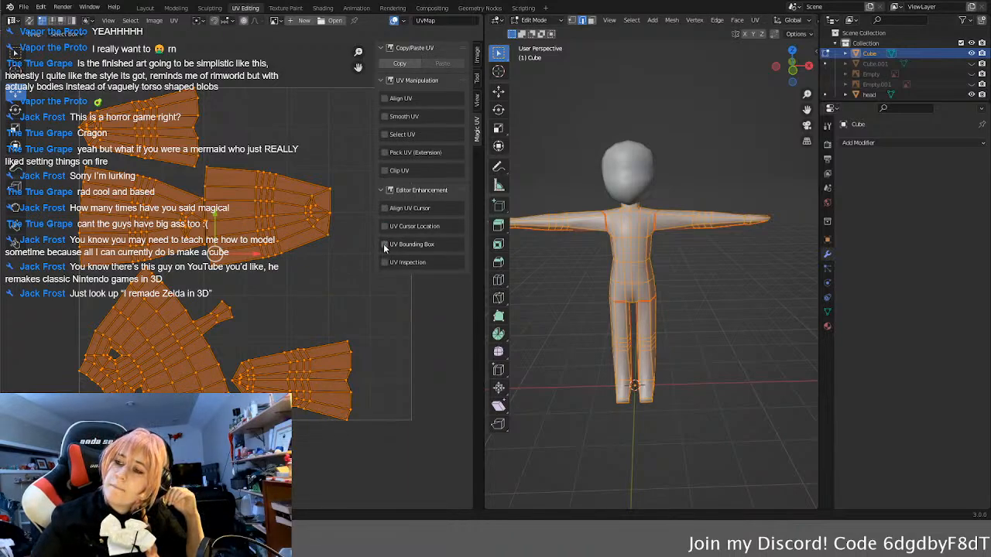
{"action": "left_click", "coordinate": [385, 263]}
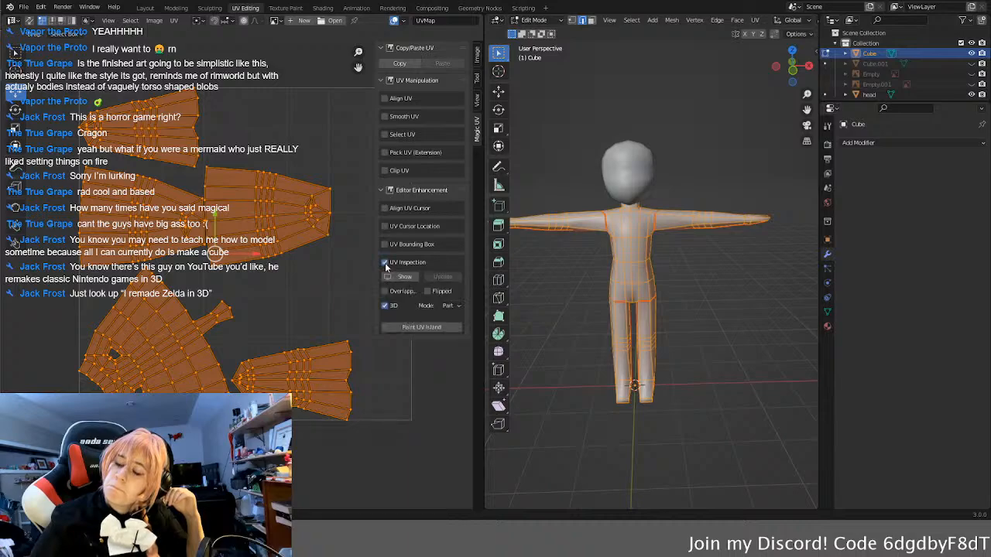
{"action": "left_click", "coordinate": [385, 262]}
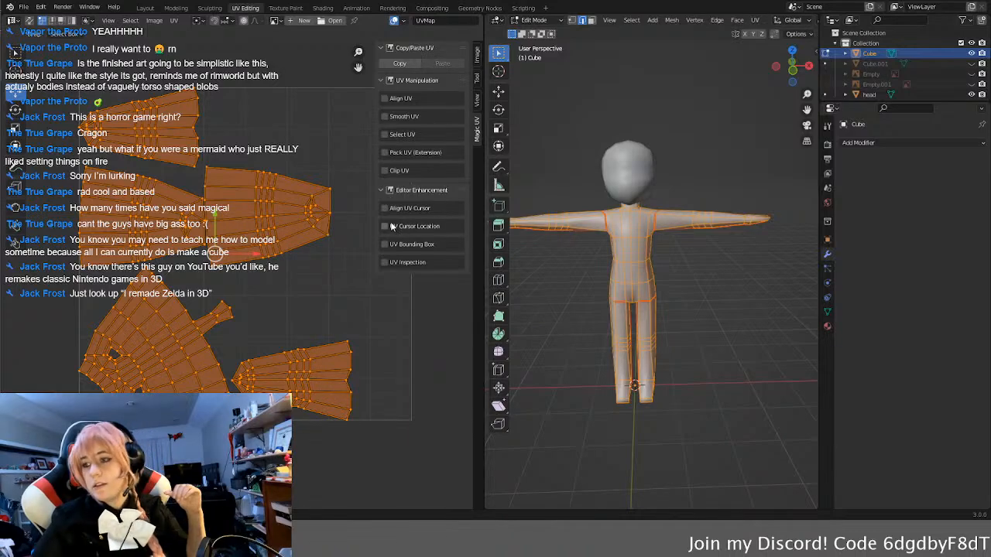
{"action": "left_click", "coordinate": [382, 191]}
{"action": "left_click", "coordinate": [381, 191]}
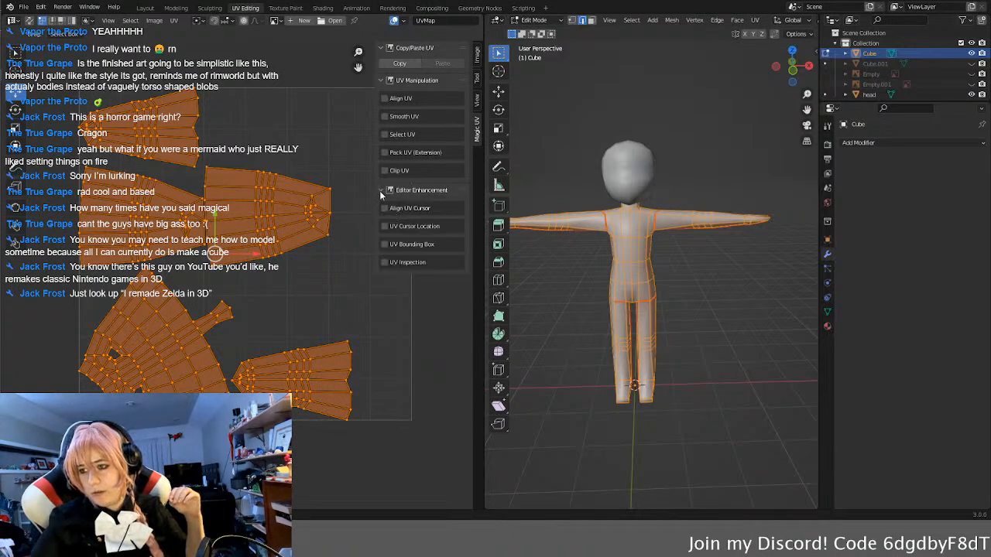
Step: Enable Align UV Cursor and try hiding and moving the corner vertex at the end of the middle UV island
{"action": "left_click", "coordinate": [367, 225]}
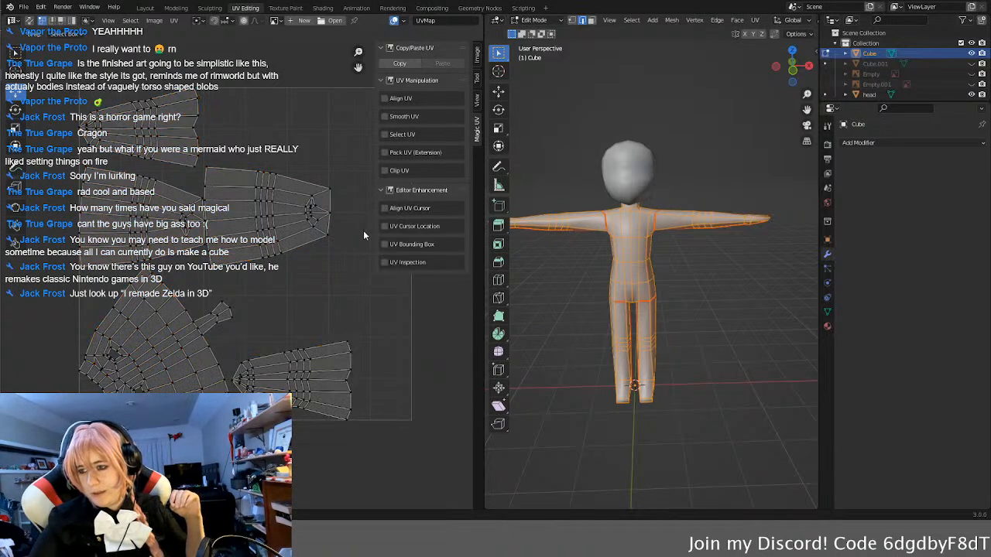
{"action": "left_click", "coordinate": [385, 208]}
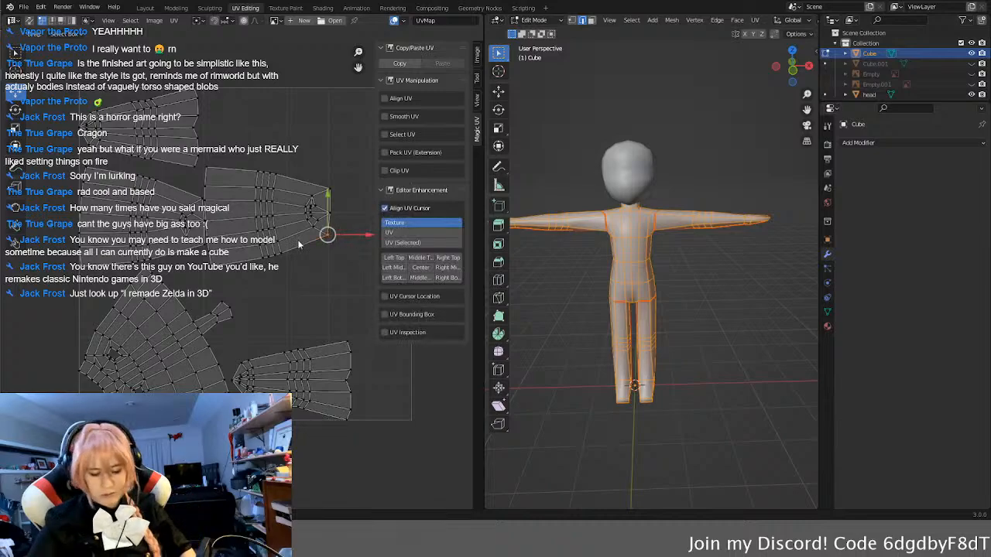
{"action": "key", "text": "h"}
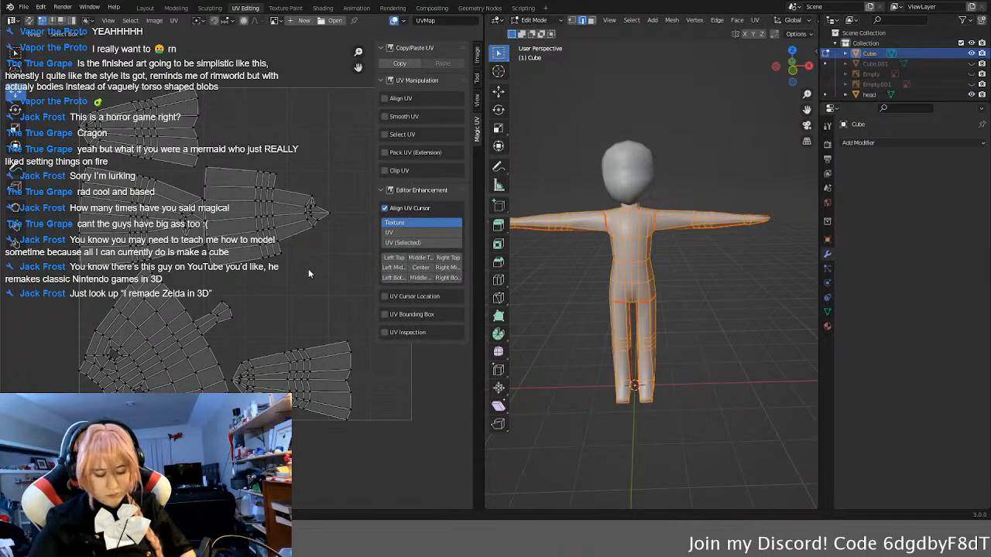
{"action": "key", "text": "ctrl+z"}
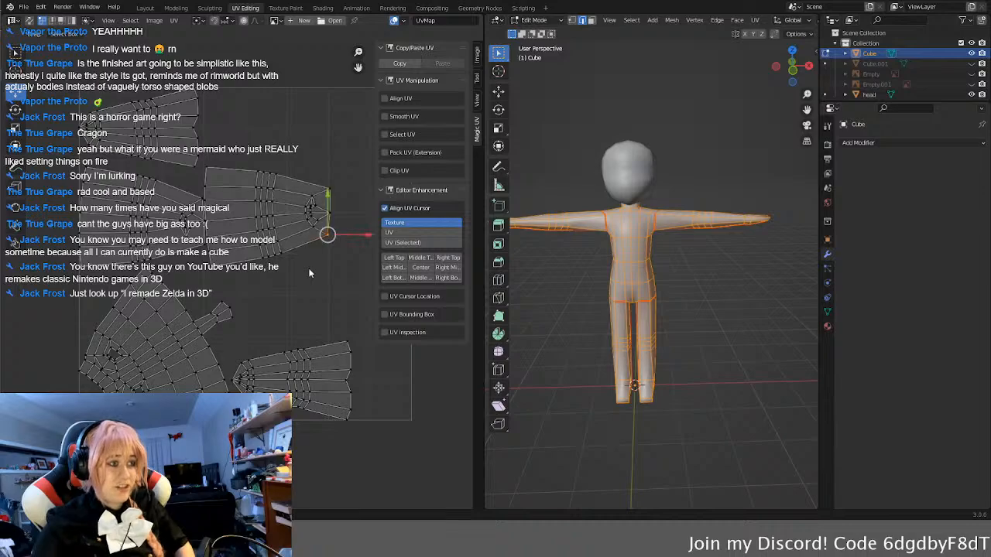
{"action": "key", "text": "g"}
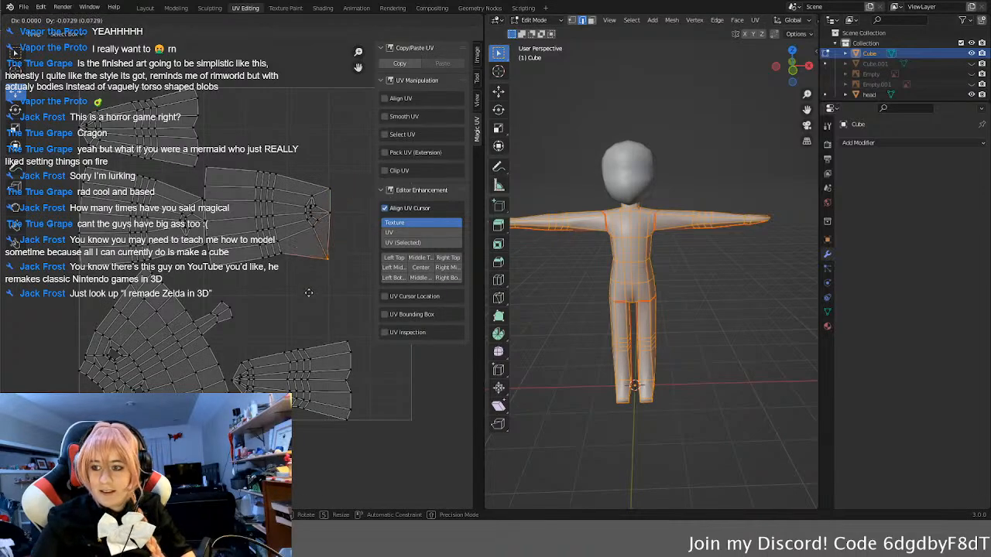
{"action": "key", "text": "Escape"}
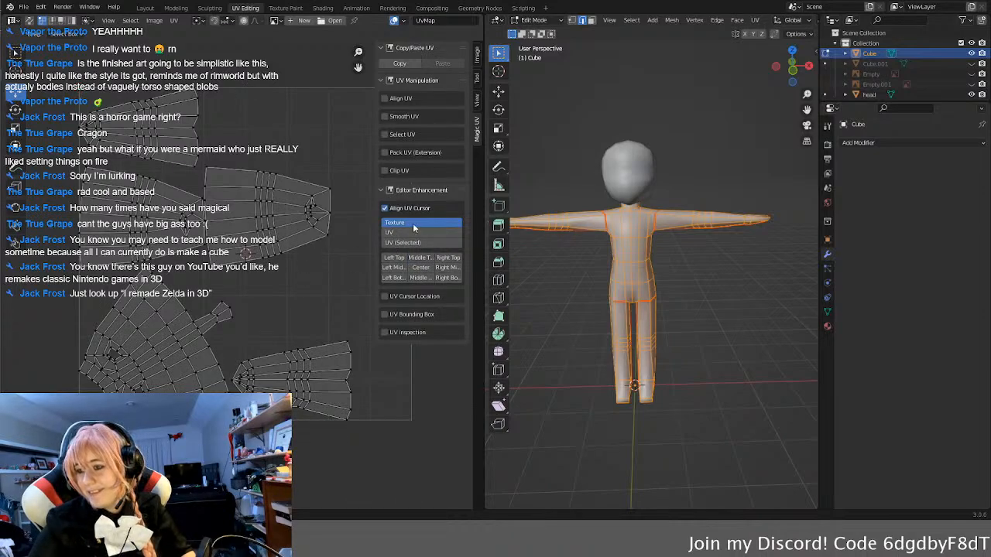
Step: Align the UV cursor to the centre of the texture, and unwrap the whole body mesh again
{"action": "left_click", "coordinate": [419, 278]}
{"action": "left_click", "coordinate": [420, 268]}
{"action": "left_click", "coordinate": [726, 301]}
{"action": "middle_click_drag", "start_coordinate": [725, 300], "coordinate": [705, 297]}
{"action": "key", "text": "a"}
{"action": "key", "text": "u"}
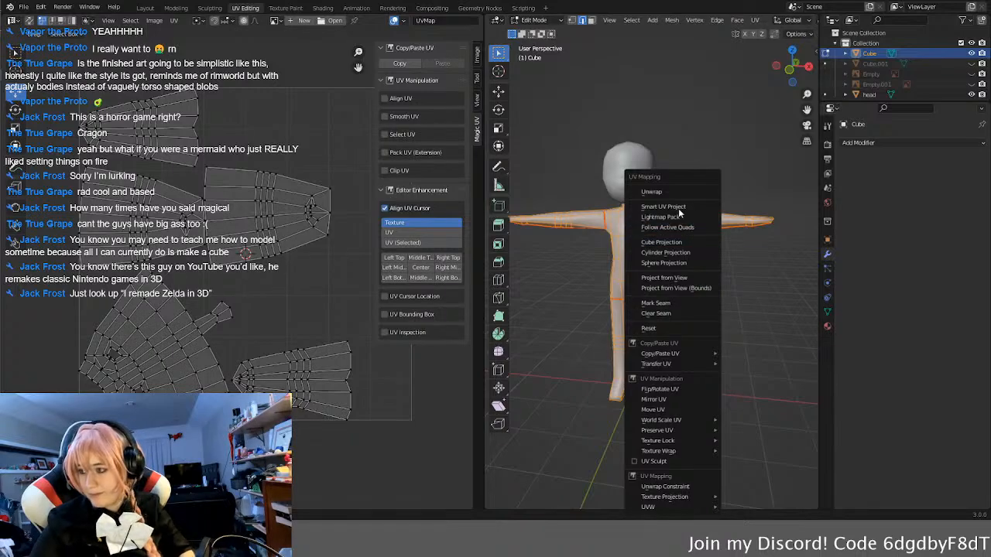
{"action": "left_click", "coordinate": [663, 193]}
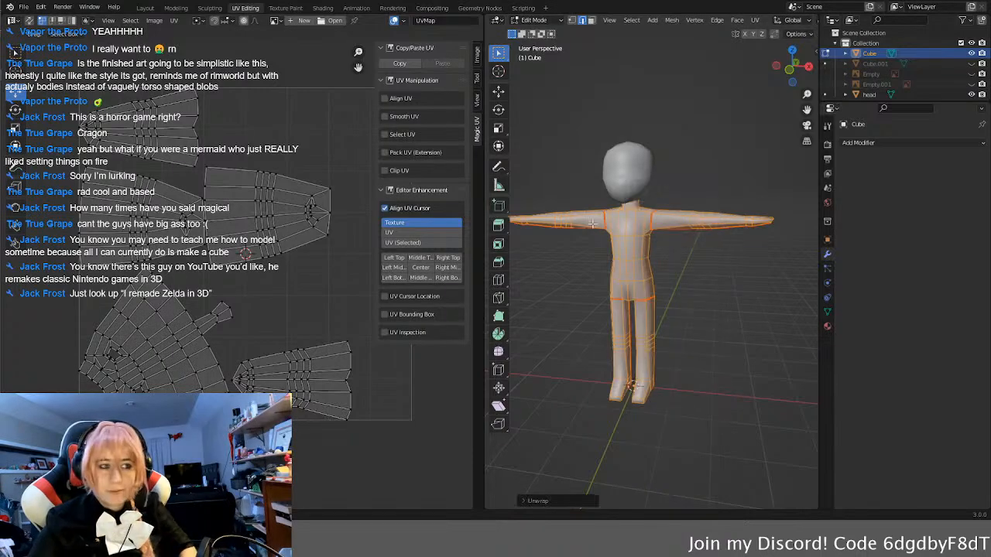
Step: Check the UV and Texture bases of Align UV Cursor, disable that tool, and briefly check UV Cursor Location
{"action": "middle_click_drag", "start_coordinate": [309, 242], "coordinate": [289, 245]}
{"action": "left_click", "coordinate": [407, 232]}
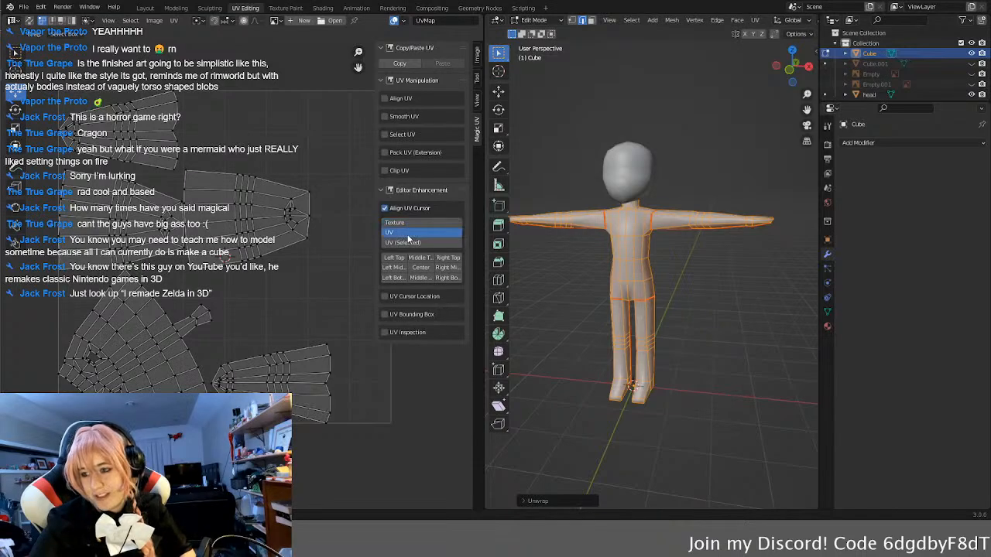
{"action": "left_click", "coordinate": [406, 225]}
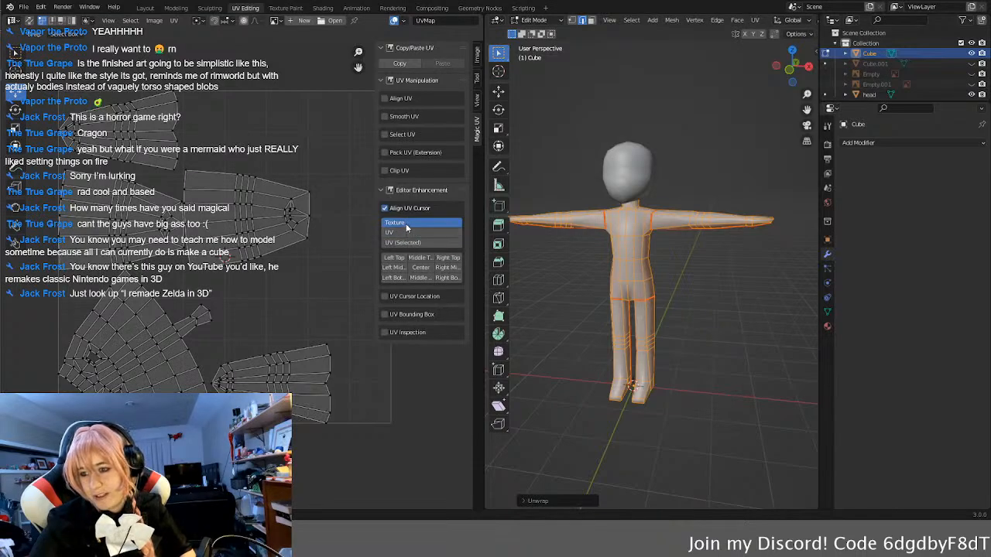
{"action": "left_click", "coordinate": [386, 209]}
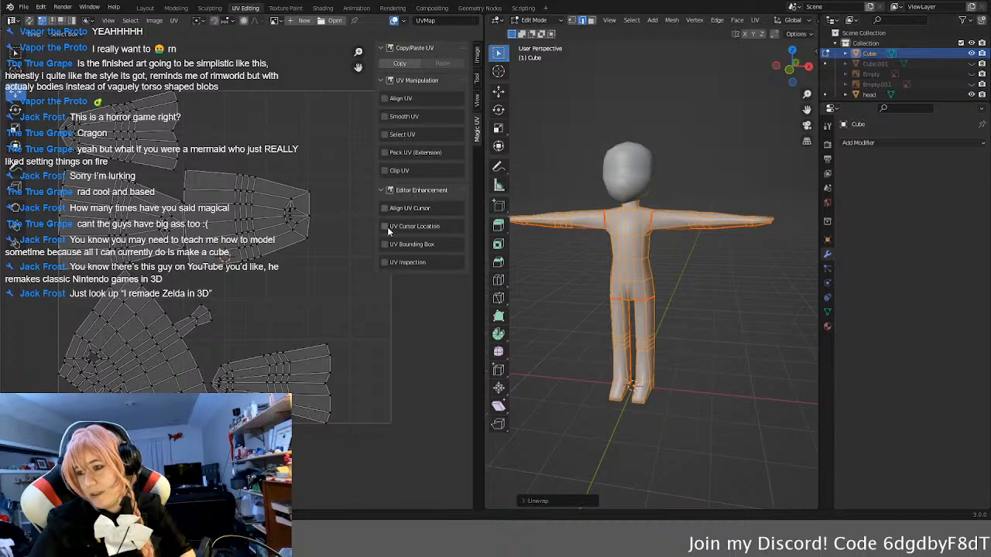
{"action": "left_click", "coordinate": [386, 226]}
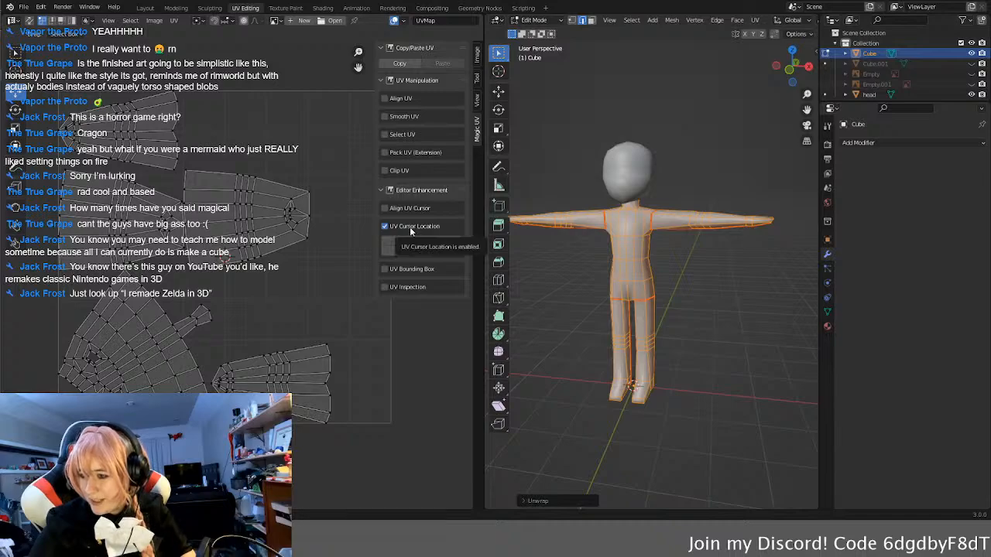
{"action": "left_click", "coordinate": [410, 227]}
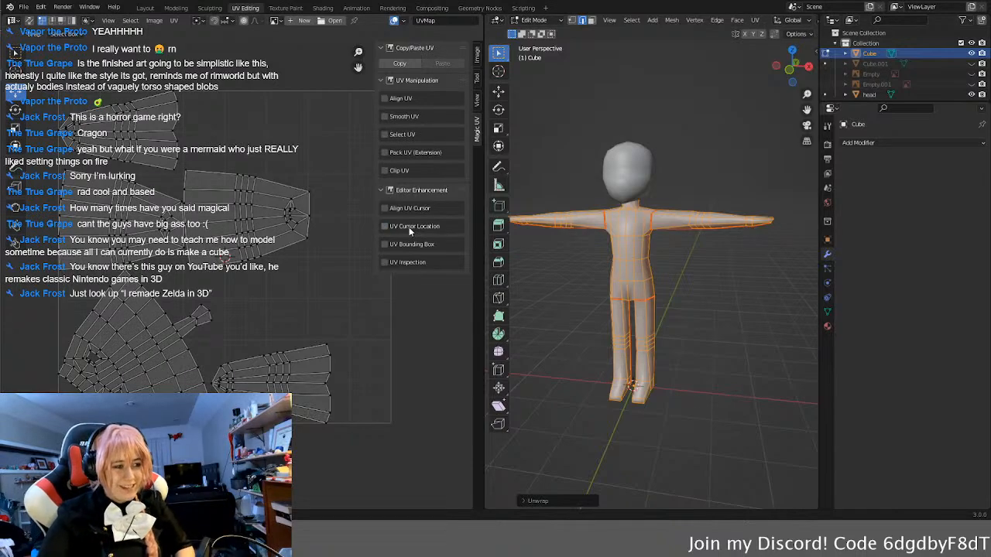
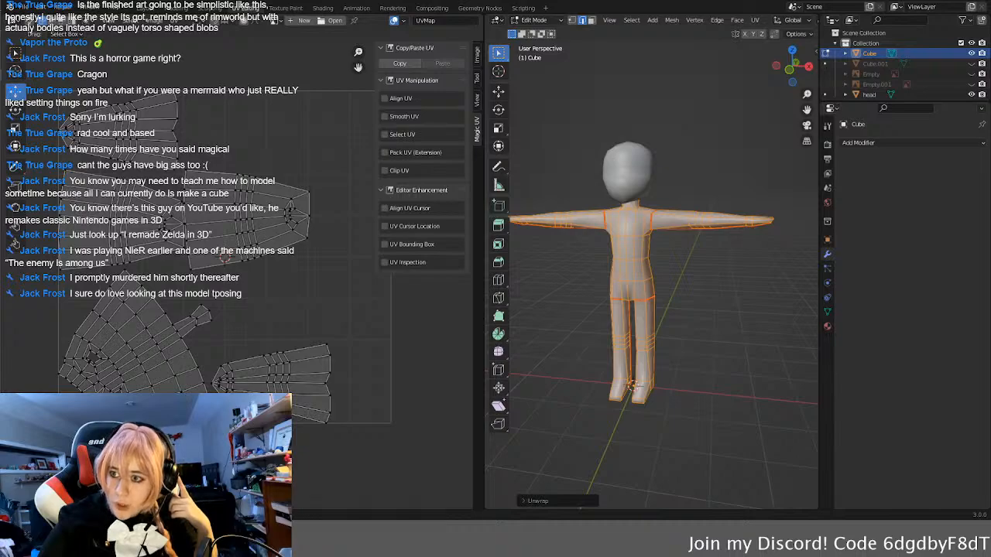
{"action": "left_click", "coordinate": [284, 217]}
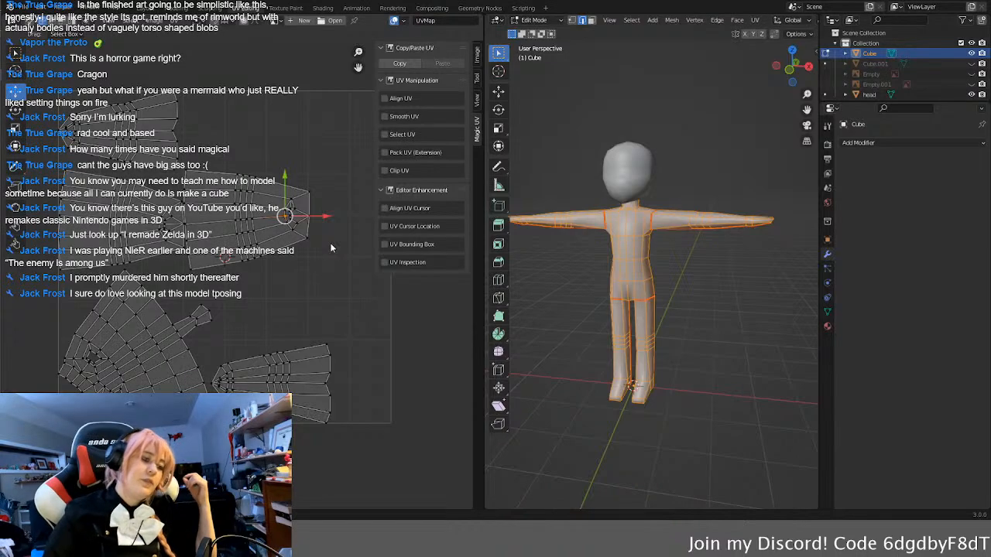
{"action": "scroll", "coordinate": [330, 246], "scroll_direction": "up", "scroll_amount": 2}
{"action": "scroll", "coordinate": [311, 247], "scroll_direction": "down", "scroll_amount": 1}
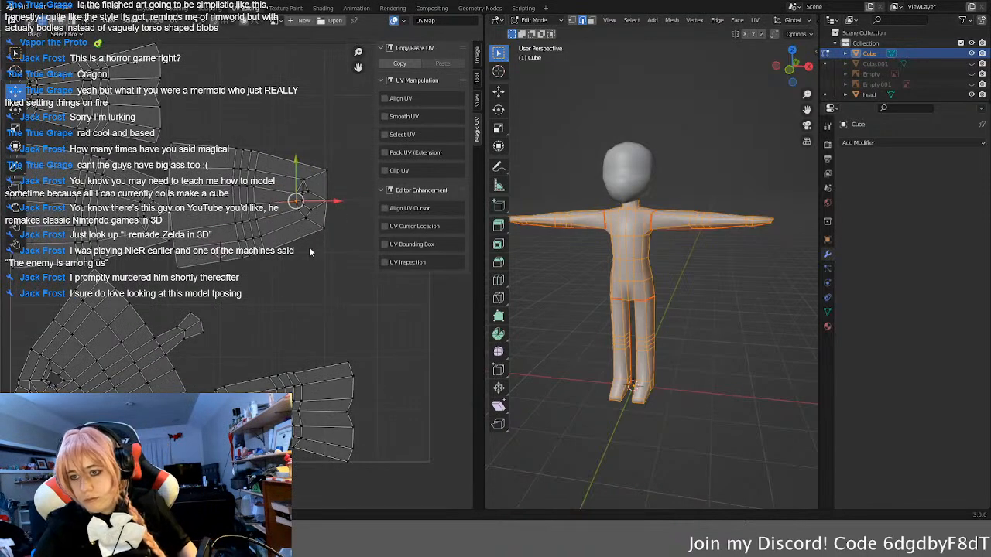
{"action": "middle_click_drag", "start_coordinate": [291, 214], "coordinate": [290, 242]}
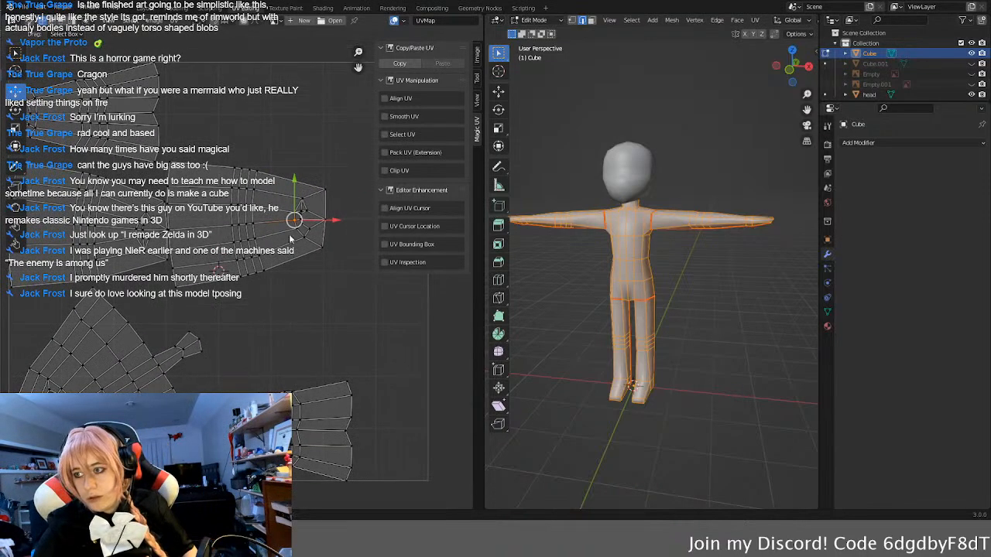
{"action": "left_click", "coordinate": [273, 208]}
{"action": "key", "text": "l"}
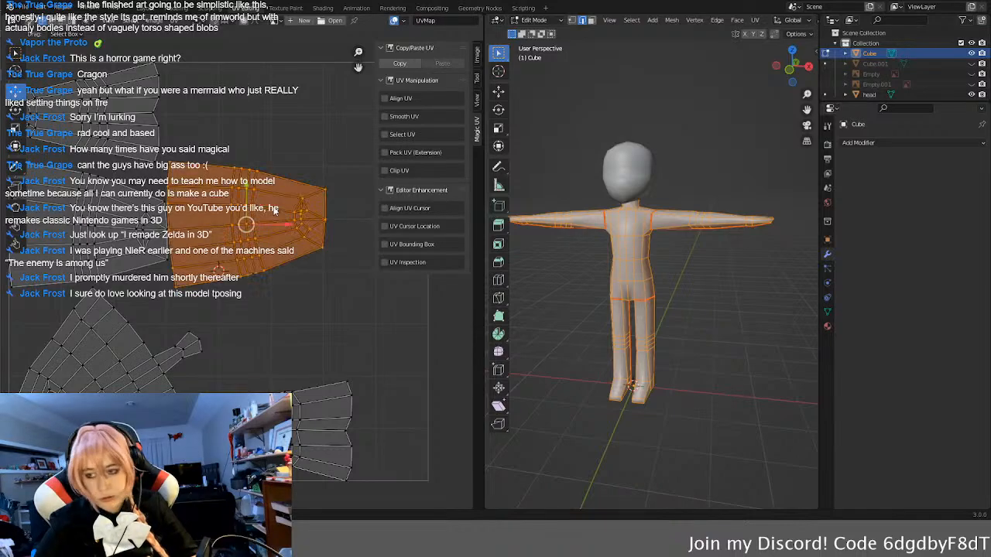
{"action": "type", "text": "r"}
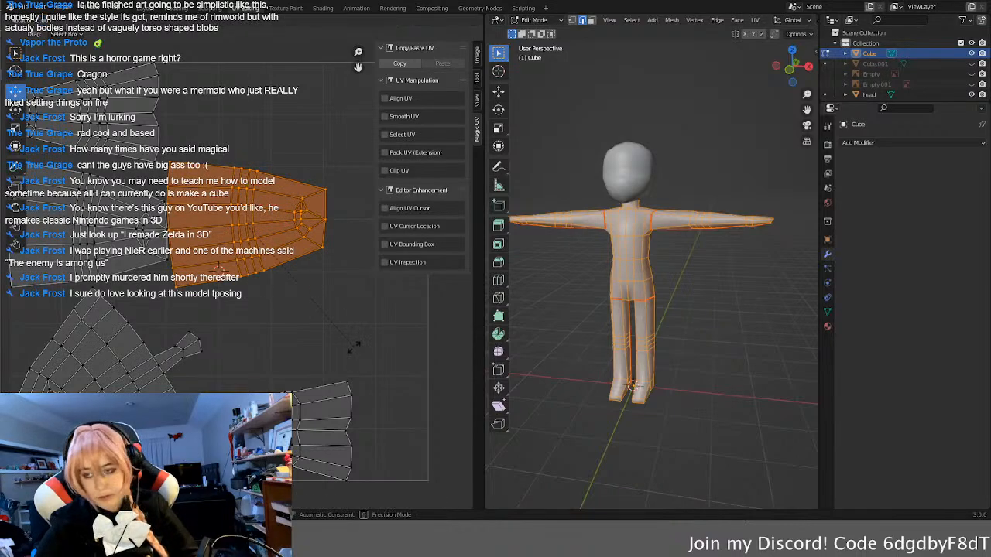
{"action": "type", "text": "90"}
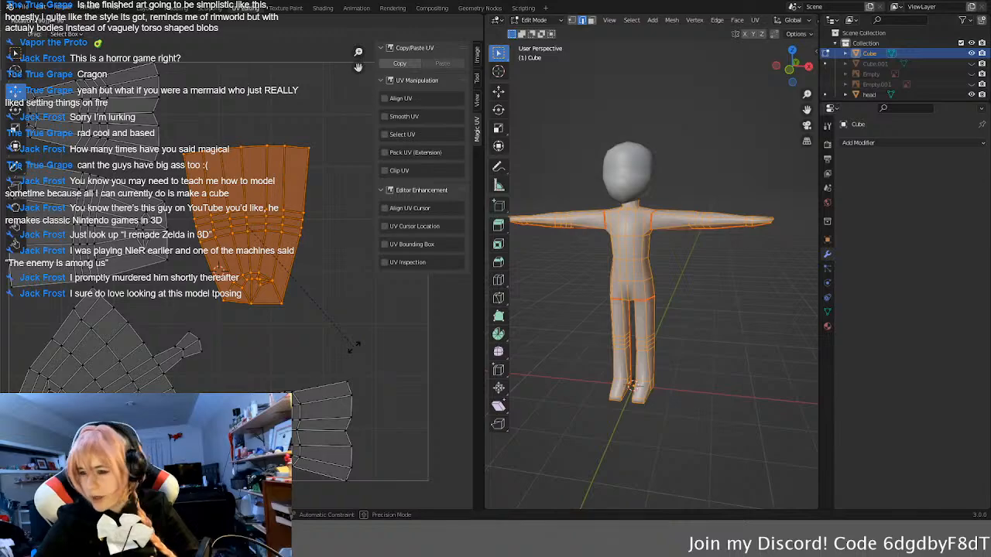
{"action": "key", "text": "BackSpace"}
{"action": "key", "text": "BackSpace"}
{"action": "key", "text": "BackSpace"}
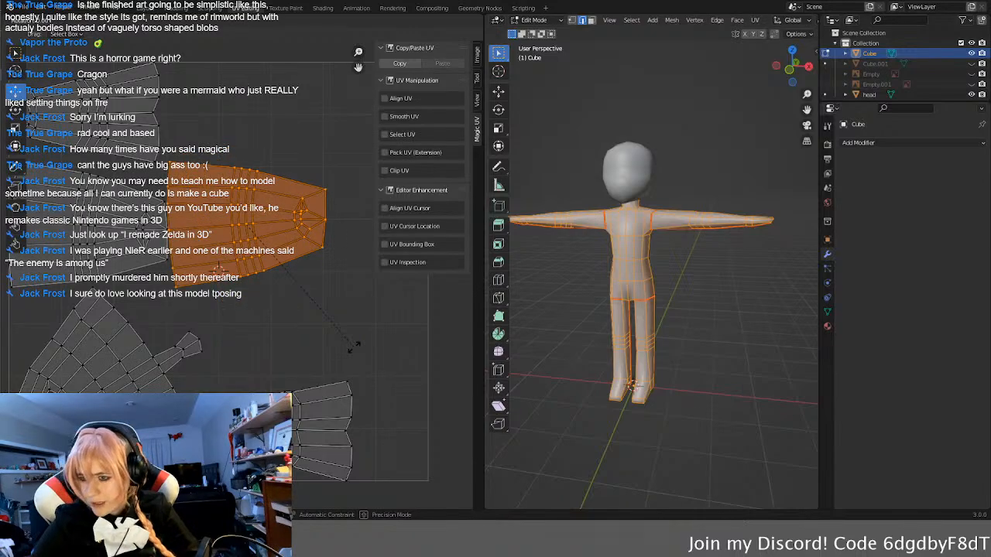
{"action": "key", "text": "Escape"}
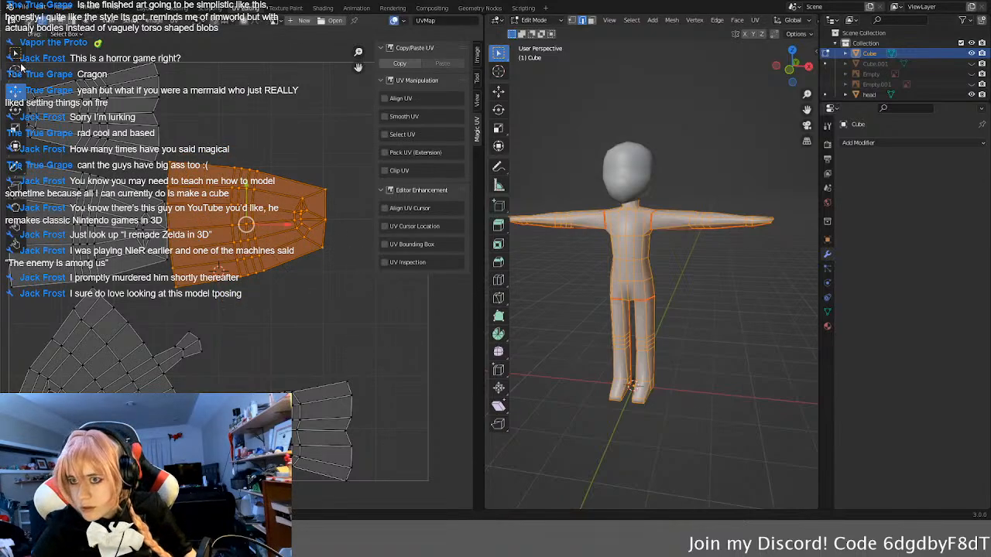
Step: Turn on UV sync selection and try selecting the middle leg UV island and the small edges at its foot end
{"action": "left_click", "coordinate": [27, 21]}
{"action": "left_click", "coordinate": [303, 266]}
{"action": "left_click", "coordinate": [268, 218]}
{"action": "key", "text": "l"}
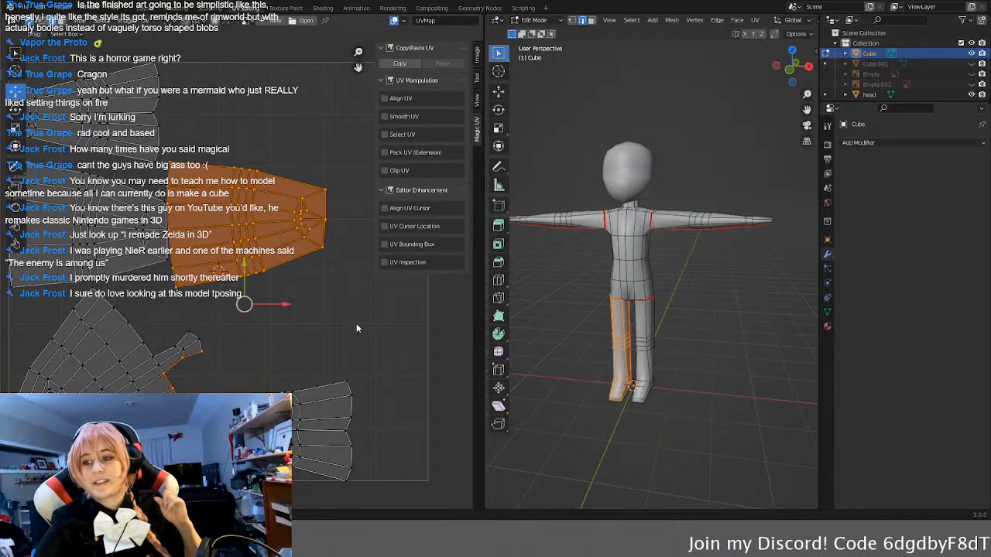
{"action": "left_click", "coordinate": [314, 220]}
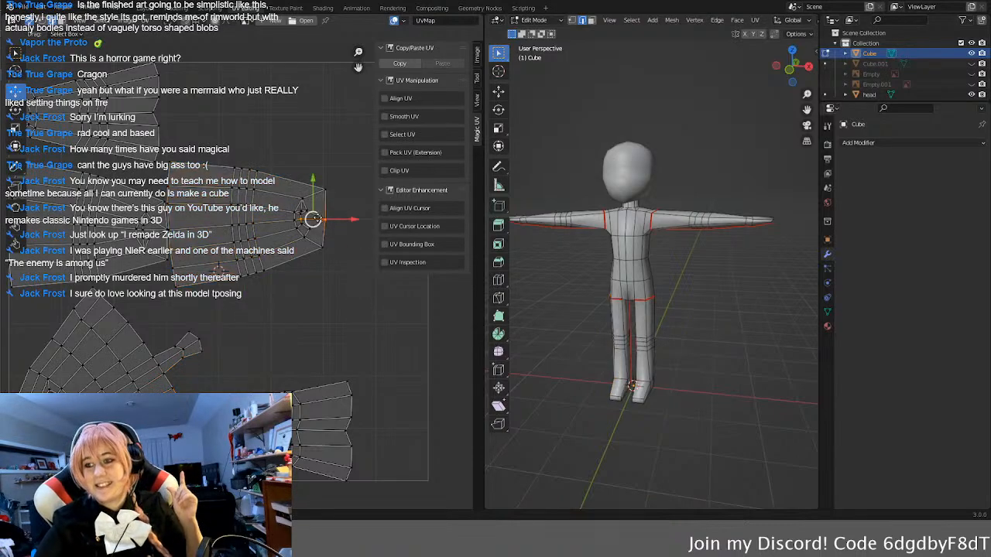
{"action": "left_click", "coordinate": [298, 205]}
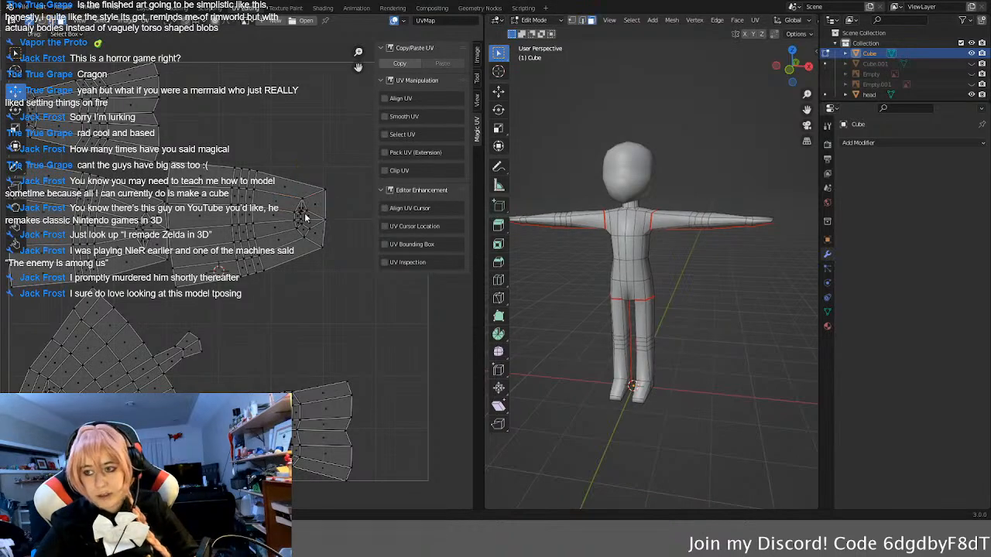
Step: Select the whole middle leg UV island in face selection mode and rotate it 90 degrees
{"action": "left_click", "coordinate": [304, 211]}
{"action": "mouse_move", "coordinate": [331, 212]}
{"action": "left_mouse_down"}
{"action": "mouse_move", "coordinate": [313, 220]}
{"action": "mouse_move", "coordinate": [320, 204]}
{"action": "mouse_move", "coordinate": [290, 241]}
{"action": "mouse_move", "coordinate": [295, 196]}
{"action": "left_mouse_up"}
{"action": "right_click", "coordinate": [319, 297]}
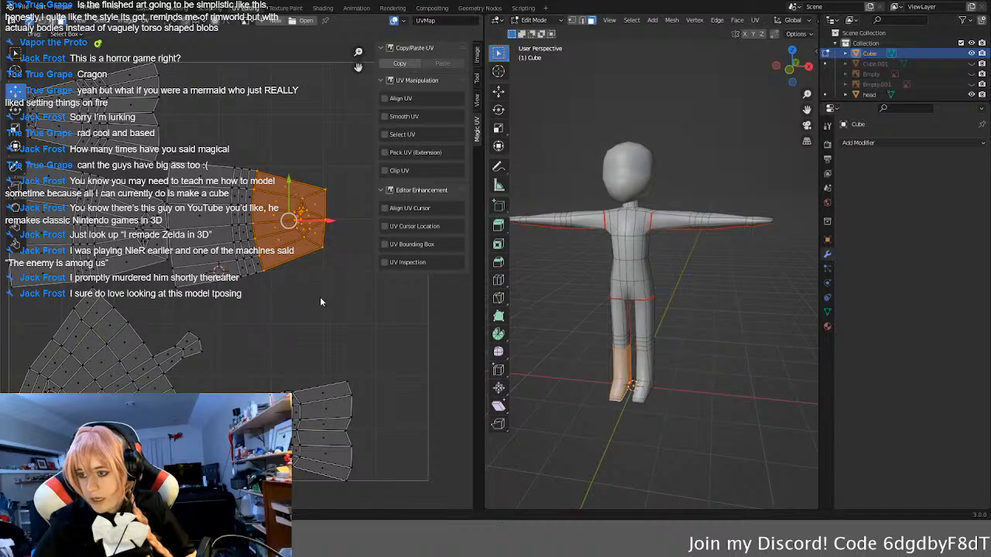
{"action": "left_click", "coordinate": [320, 292]}
{"action": "type", "text": "l"}
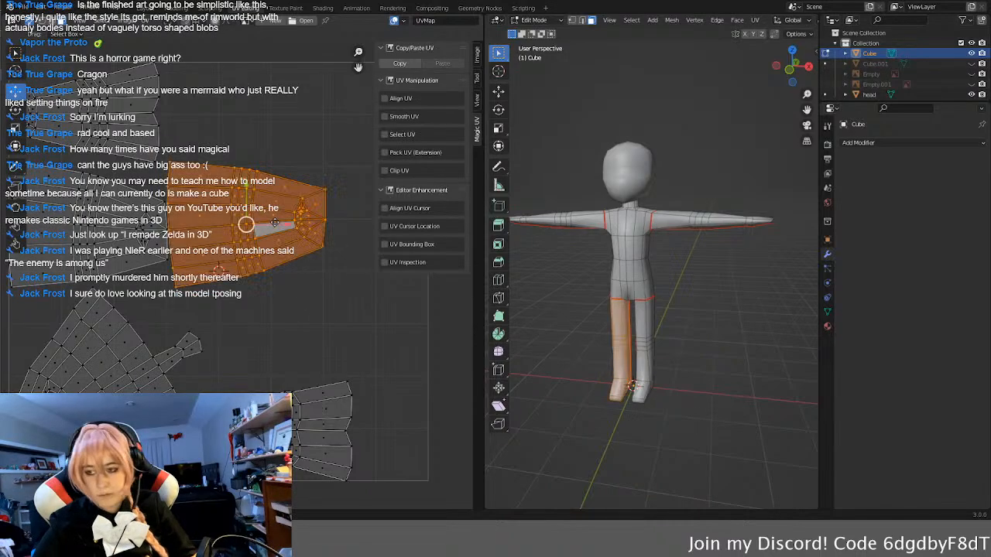
{"action": "type", "text": "r90"}
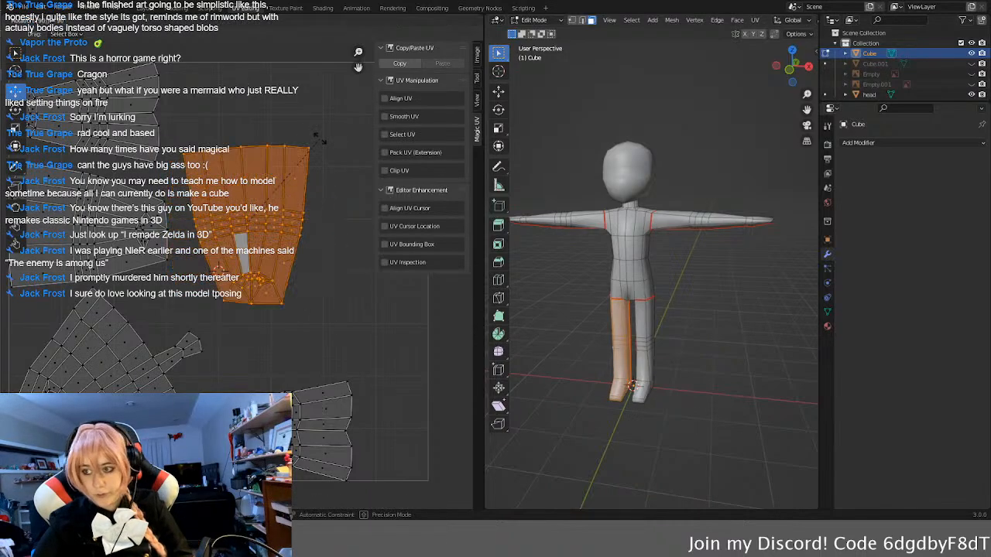
{"action": "key", "text": "Return"}
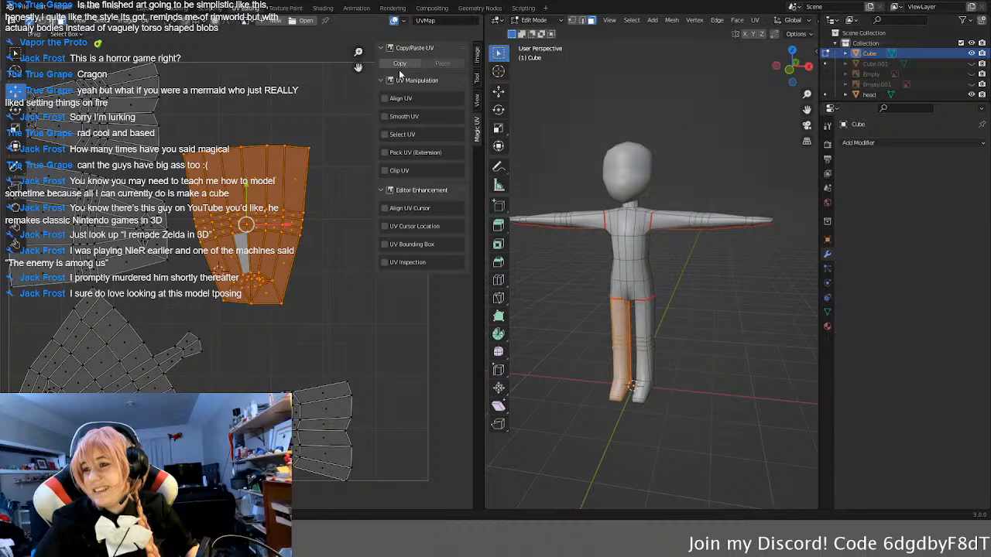
Step: Enable Magic UV's Smooth UV tool and try to smooth the rotated leg island
{"action": "left_click", "coordinate": [387, 118]}
{"action": "left_click", "coordinate": [396, 133]}
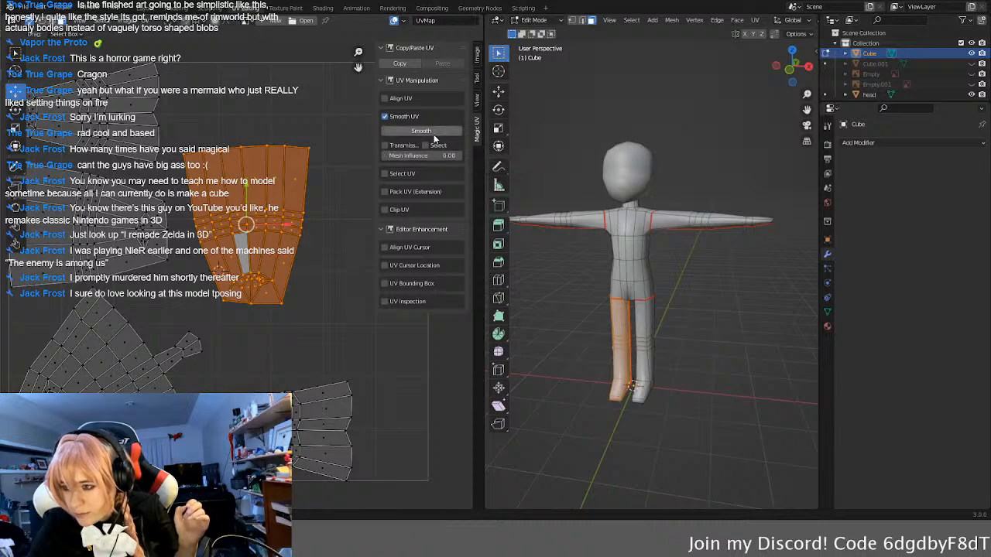
{"action": "left_click", "coordinate": [426, 131]}
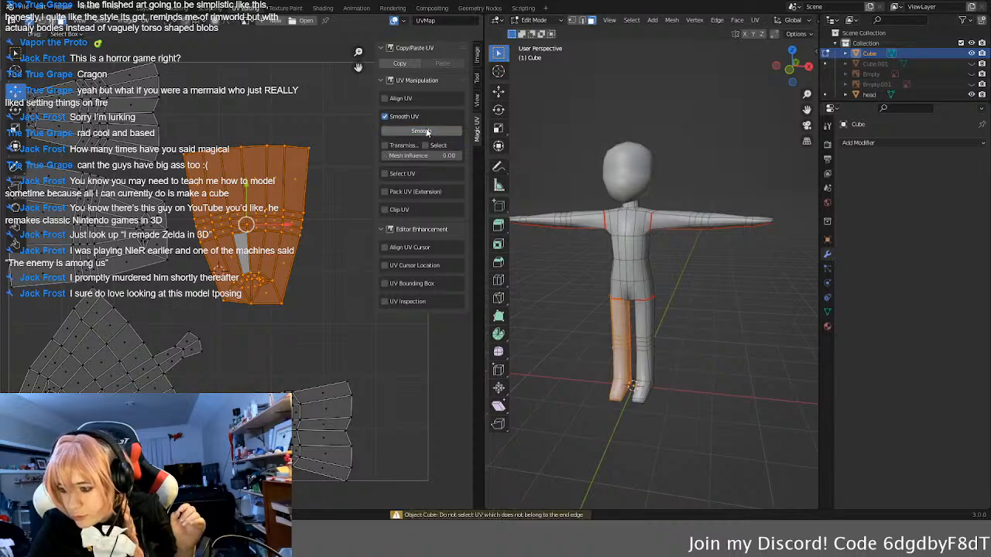
Step: In vertex selection mode, circle-select the vertices along the outer border of the rotated leg island
{"action": "left_click", "coordinate": [311, 152]}
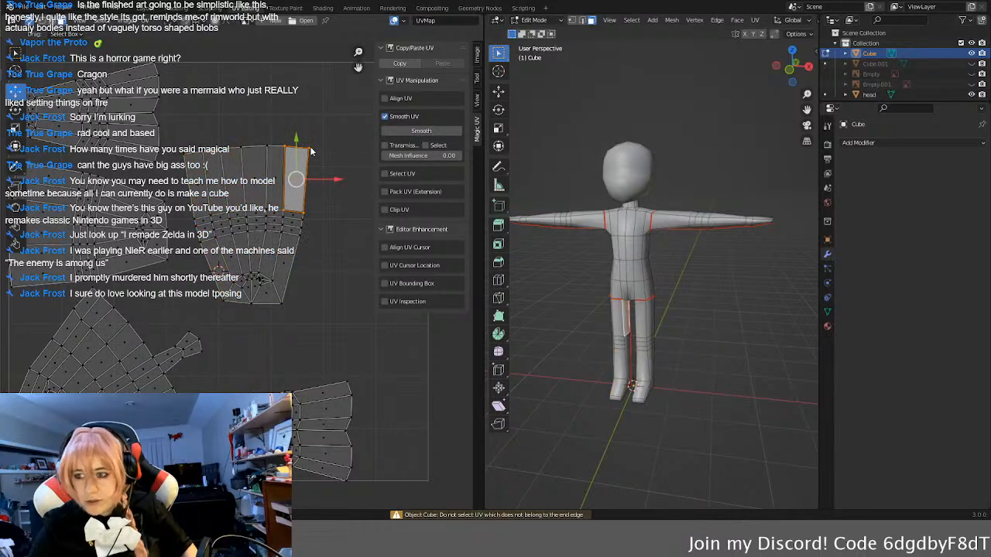
{"action": "key", "text": "1"}
{"action": "left_click", "coordinate": [311, 150]}
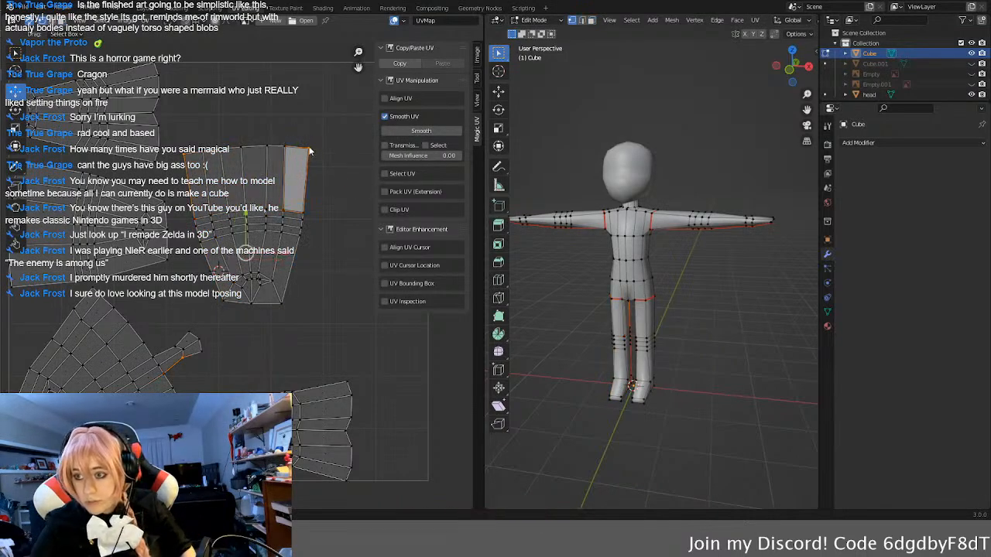
{"action": "left_click", "coordinate": [286, 149], "text": "shift"}
{"action": "key", "text": "c"}
{"action": "mouse_move", "coordinate": [298, 142]}
{"action": "left_mouse_down"}
{"action": "mouse_move", "coordinate": [201, 148]}
{"action": "mouse_move", "coordinate": [197, 245]}
{"action": "mouse_move", "coordinate": [226, 315]}
{"action": "left_mouse_up"}
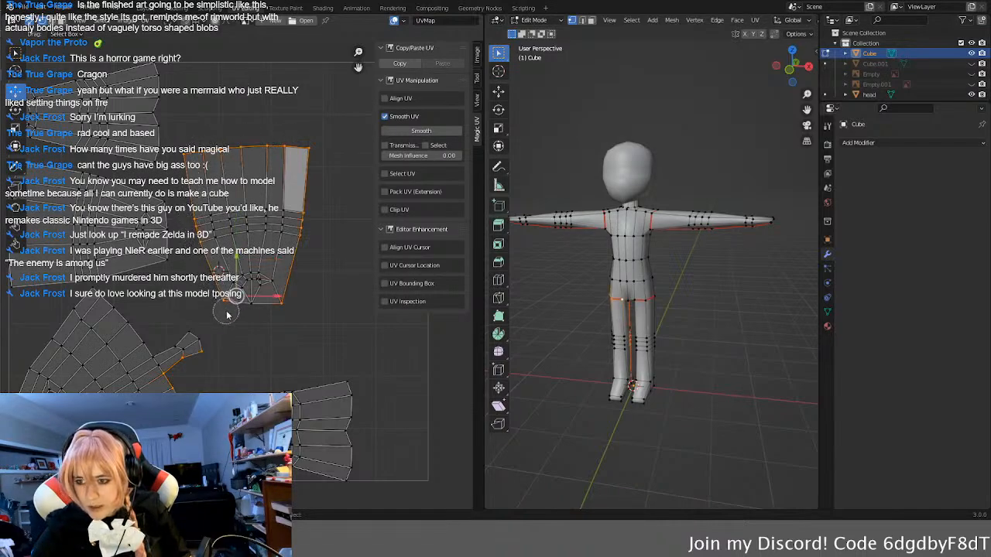
{"action": "scroll", "coordinate": [236, 298], "scroll_direction": "down", "scroll_amount": 3}
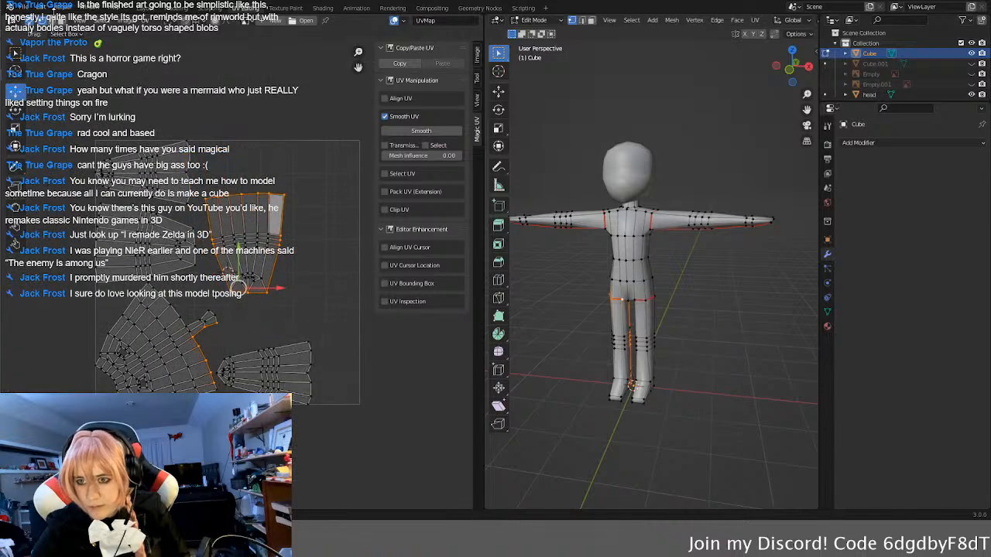
Step: Turn off UV sync selection and select the whole body mesh
{"action": "left_click", "coordinate": [31, 22]}
{"action": "middle_click_drag", "start_coordinate": [753, 310], "coordinate": [745, 312]}
{"action": "key", "text": "a"}
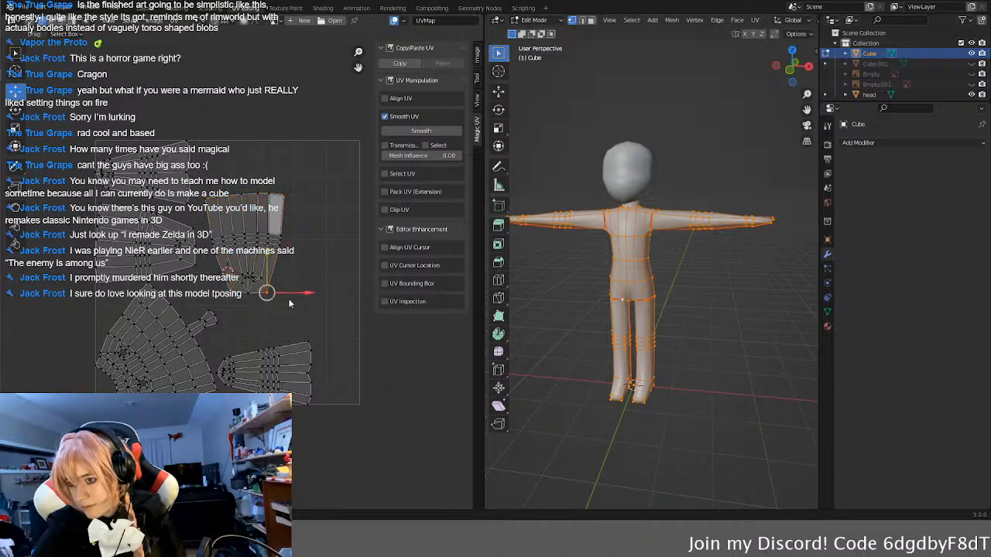
Step: Try moving individual vertices around the upper corner face of the rotated leg island
{"action": "scroll", "coordinate": [290, 303], "scroll_direction": "up", "scroll_amount": 1}
{"action": "scroll", "coordinate": [298, 273], "scroll_direction": "up", "scroll_amount": 1}
{"action": "left_click", "coordinate": [296, 196]}
{"action": "key", "text": "g"}
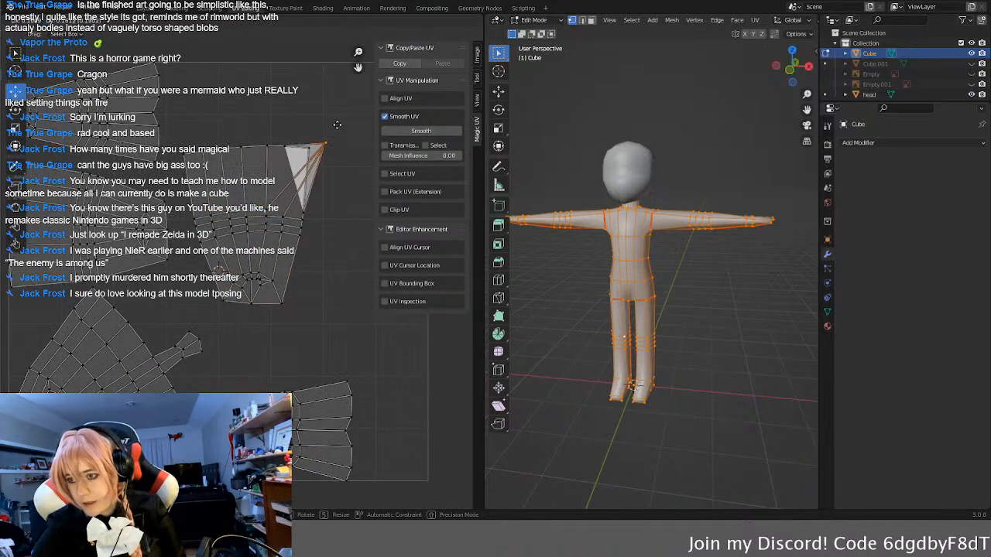
{"action": "left_click", "coordinate": [322, 130]}
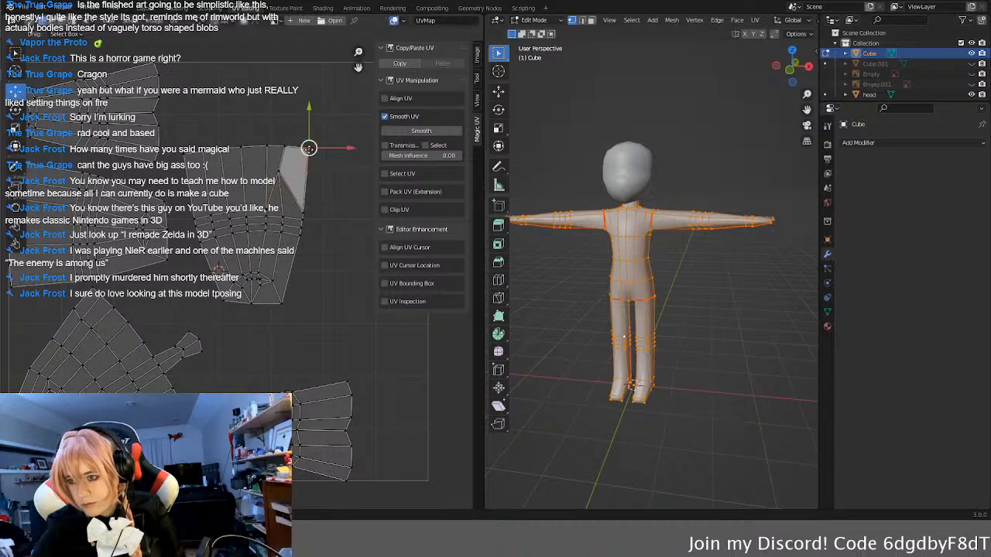
{"action": "key", "text": "g"}
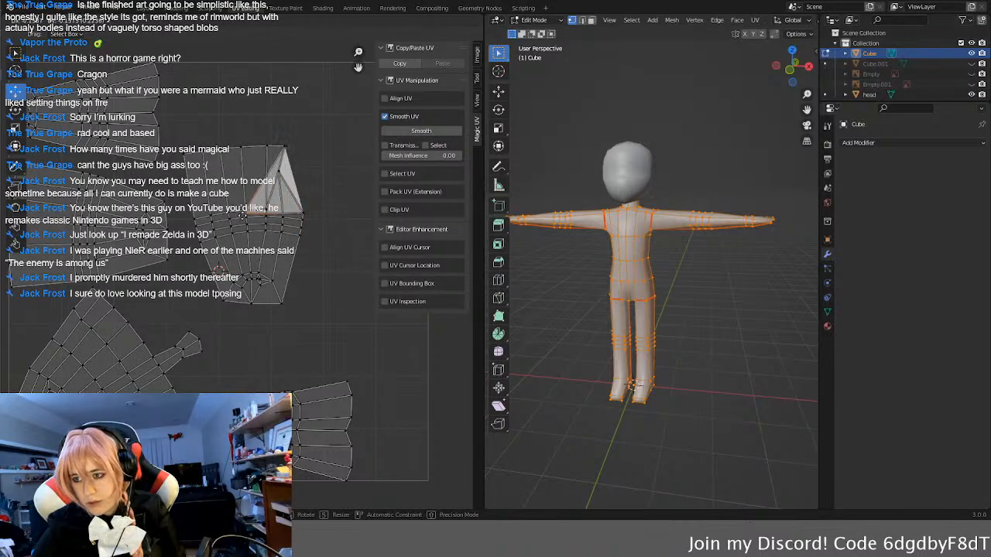
{"action": "left_click", "coordinate": [299, 164]}
Step: Try moving the leg island's upper corner face in face mode, and undo the test edits to its vertices
{"action": "left_click", "coordinate": [299, 163]}
{"action": "key", "text": "g"}
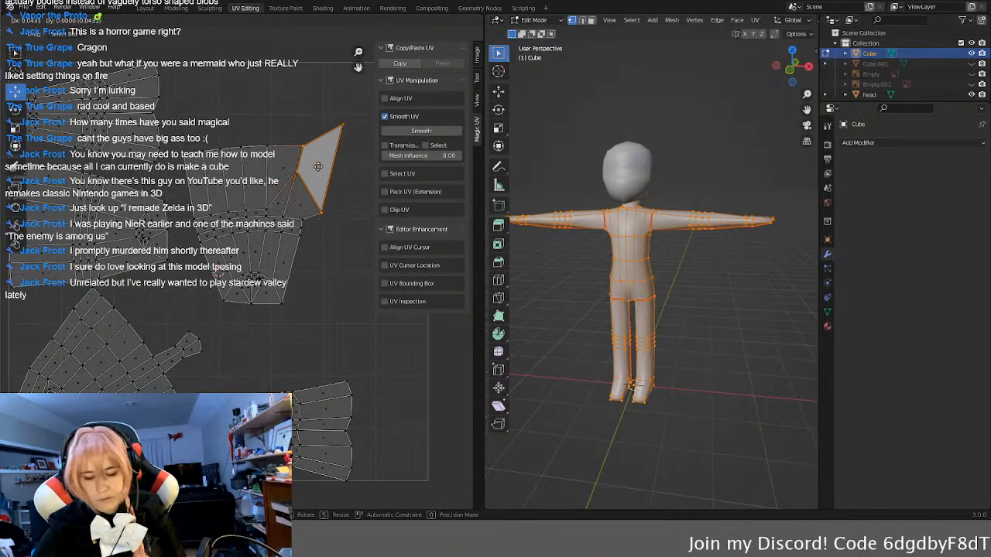
{"action": "left_click", "coordinate": [299, 166]}
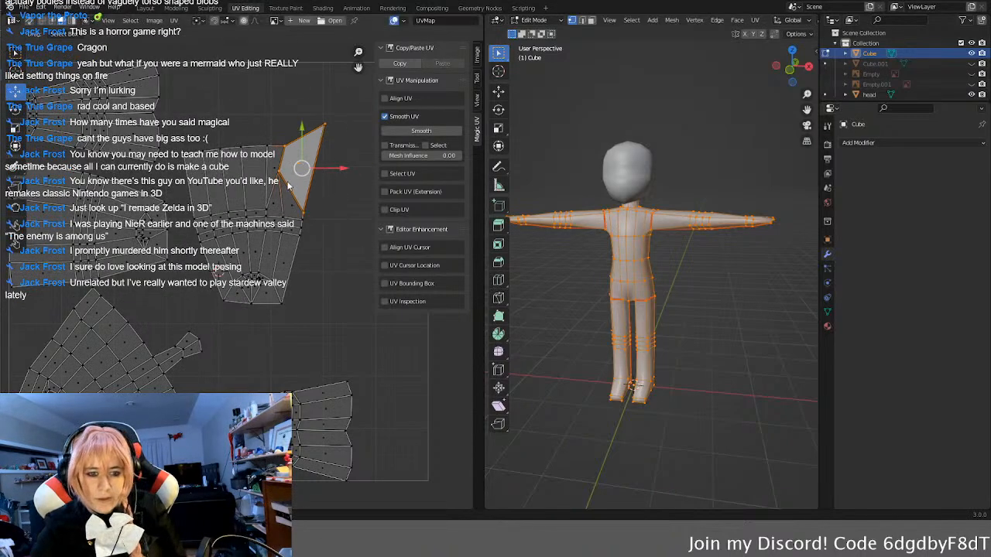
{"action": "key", "text": "ctrl+z"}
{"action": "key", "text": "ctrl+z"}
{"action": "key", "text": "ctrl+z"}
{"action": "key", "text": "ctrl+z"}
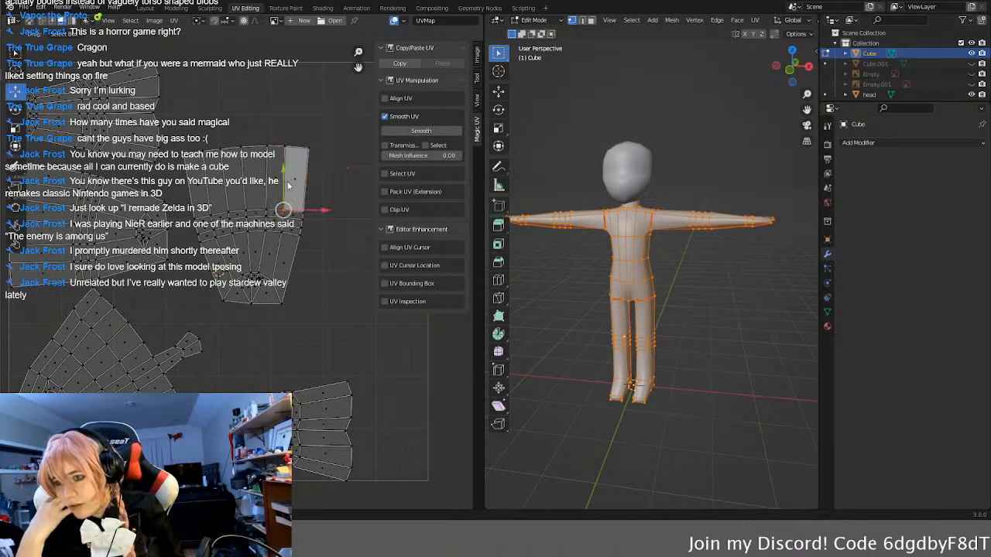
Step: Select the entire rotated leg island and try Smooth UV on it, first in face mode and again in vertex mode
{"action": "key", "text": "l"}
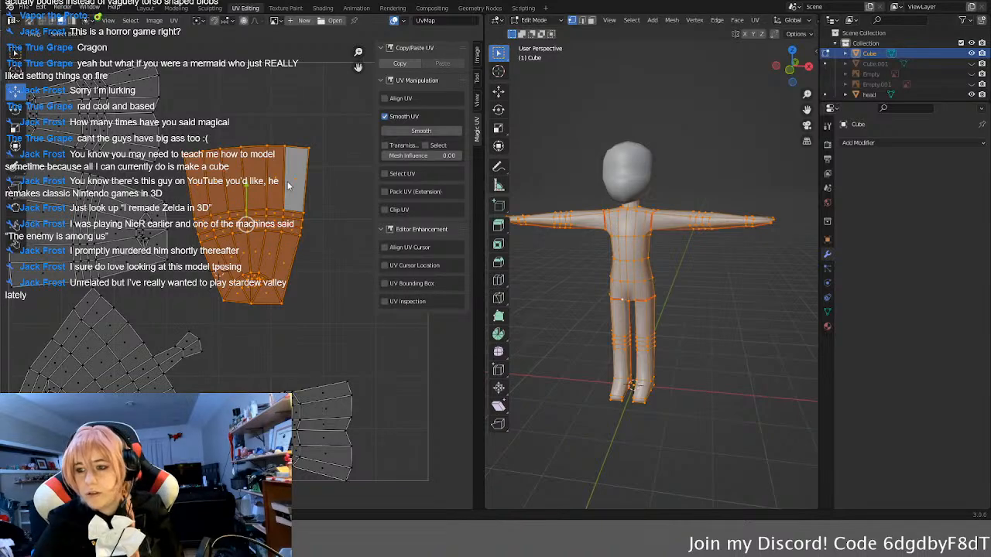
{"action": "left_click", "coordinate": [421, 130]}
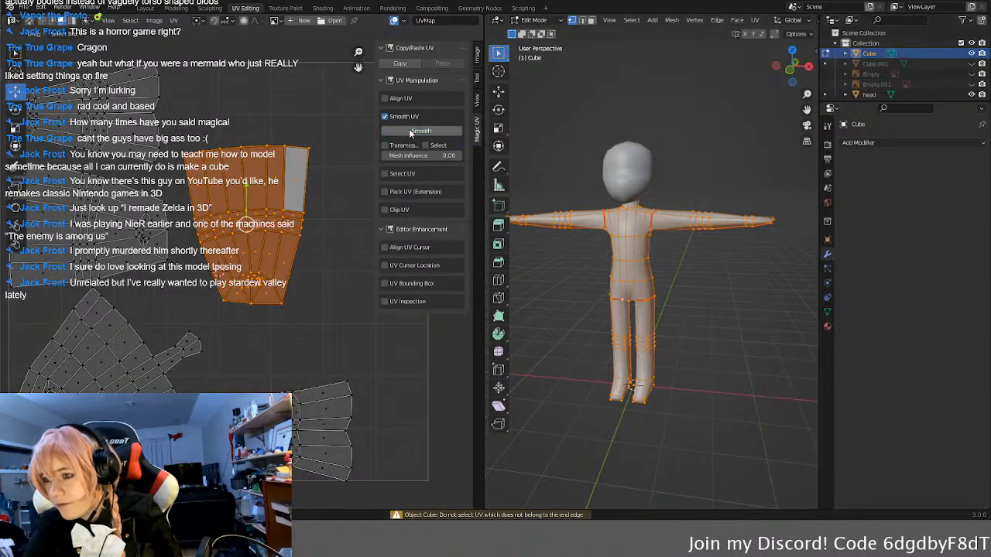
{"action": "left_click", "coordinate": [321, 299]}
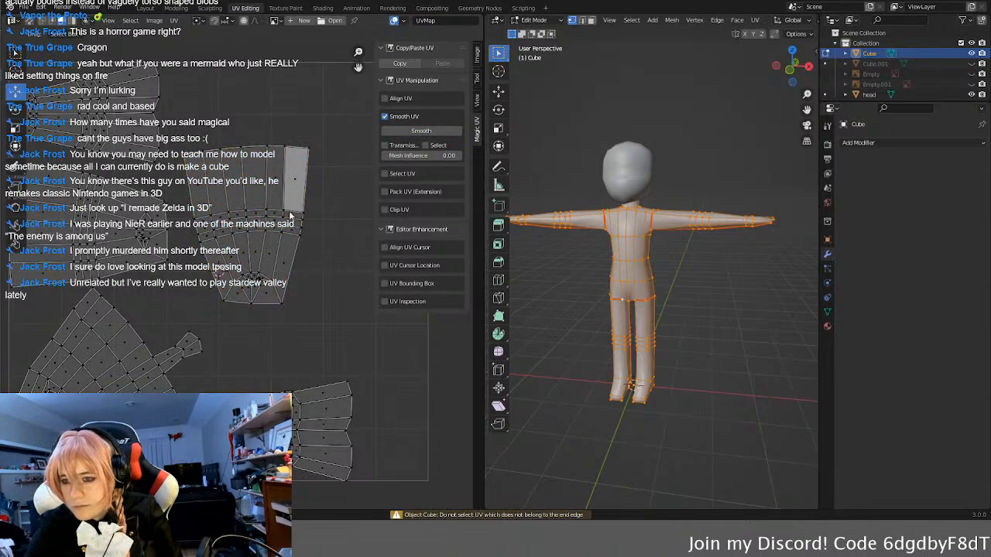
{"action": "left_click", "coordinate": [225, 185]}
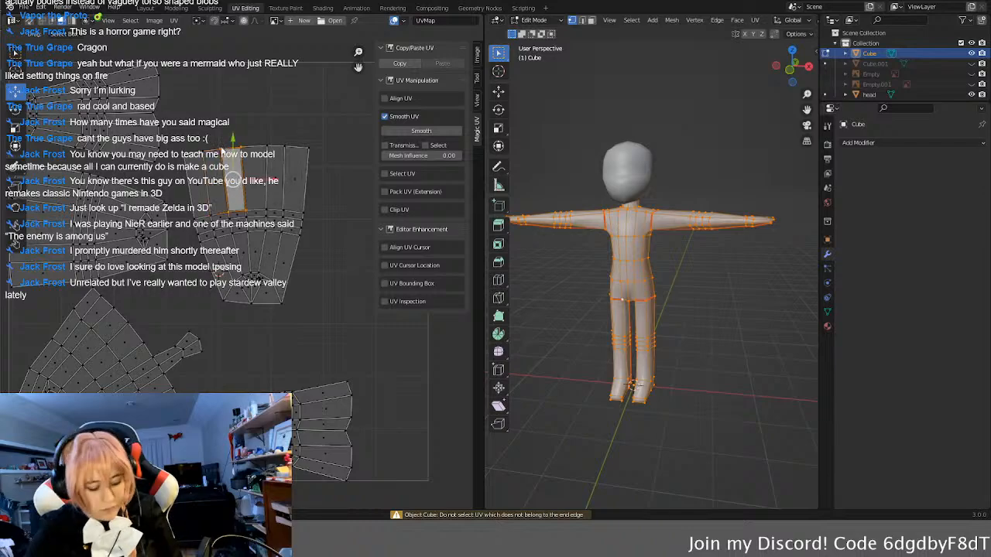
{"action": "left_click", "coordinate": [281, 208]}
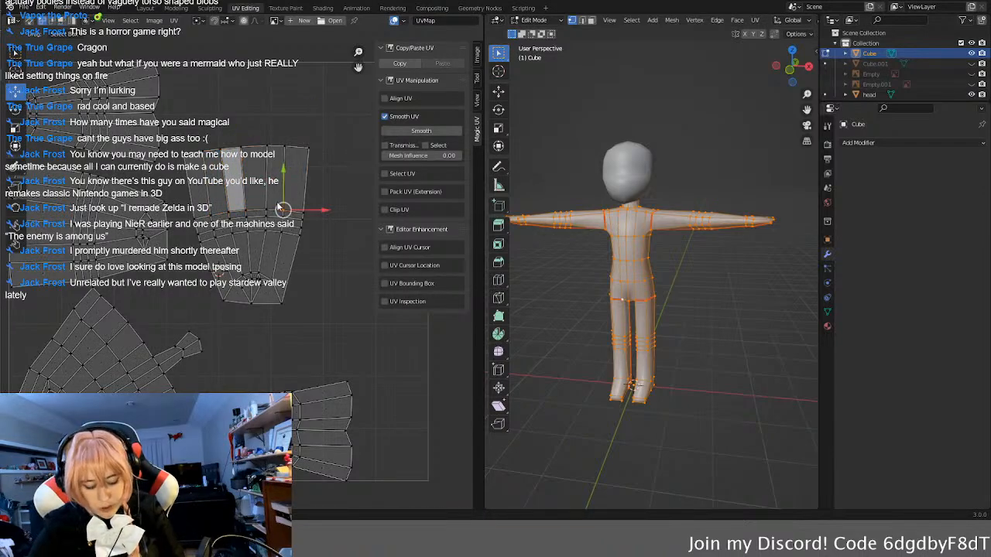
{"action": "key", "text": "l"}
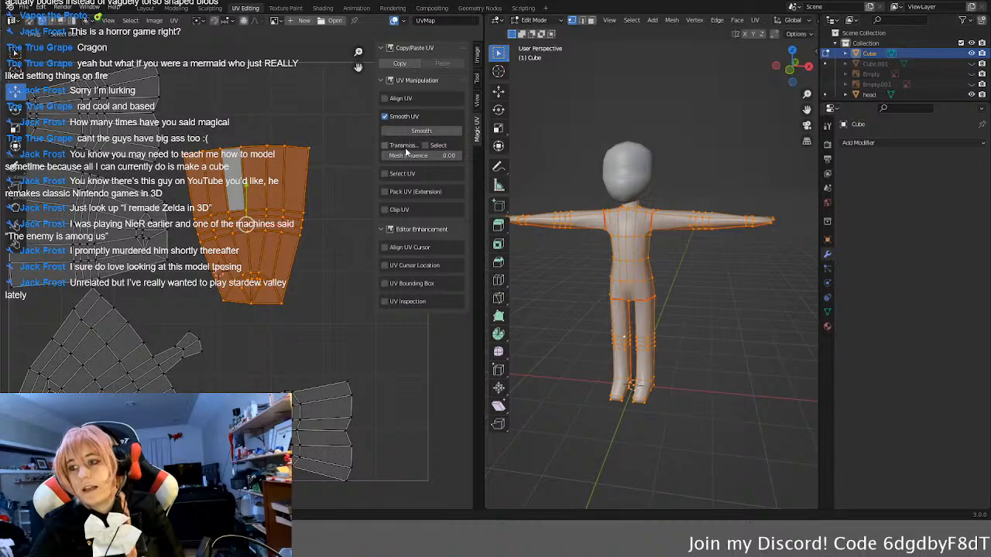
{"action": "left_click", "coordinate": [407, 129]}
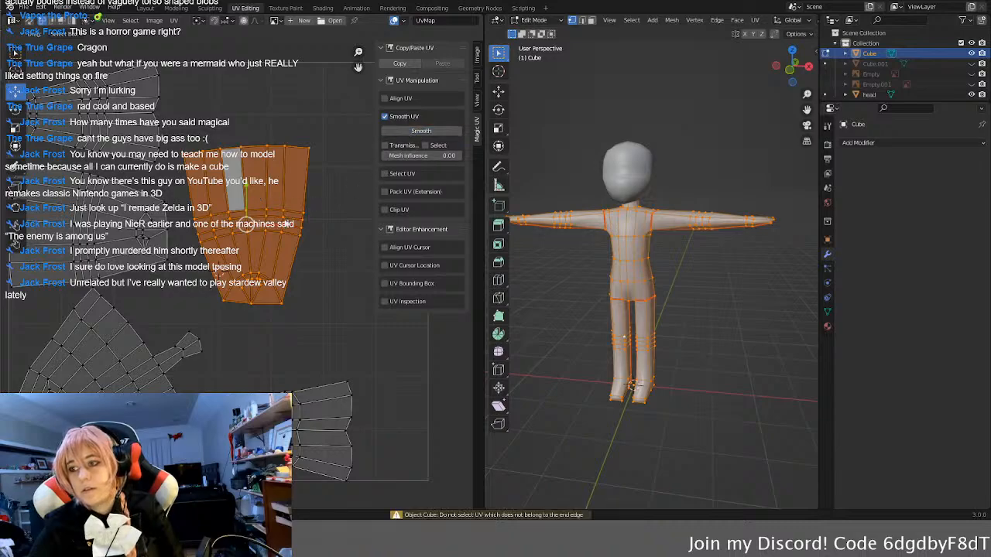
Step: Switch from Smooth UV to Align UV, set mesh influence to 1.00, and try Straighten and Circle on the whole leg island
{"action": "left_click", "coordinate": [385, 117]}
{"action": "left_click", "coordinate": [385, 99]}
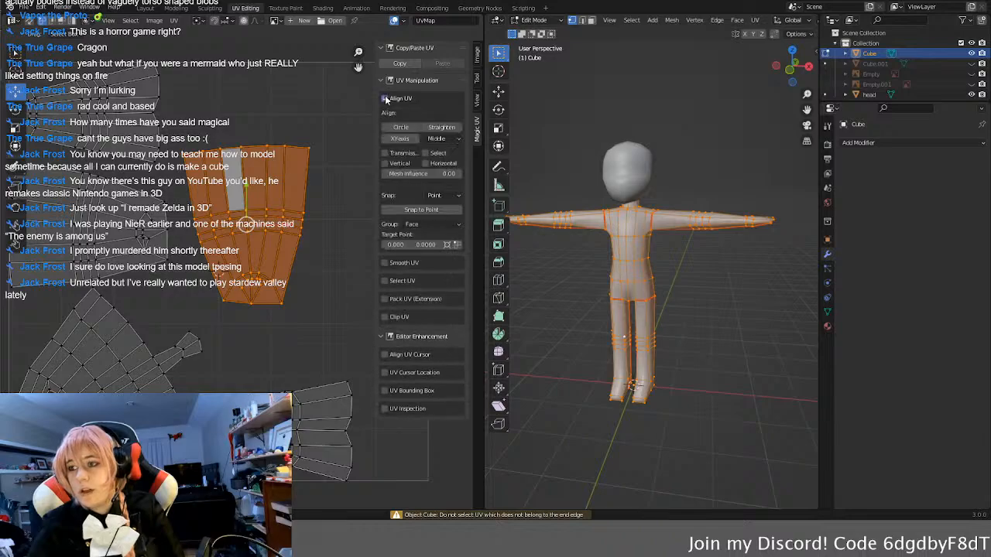
{"action": "left_click", "coordinate": [443, 128]}
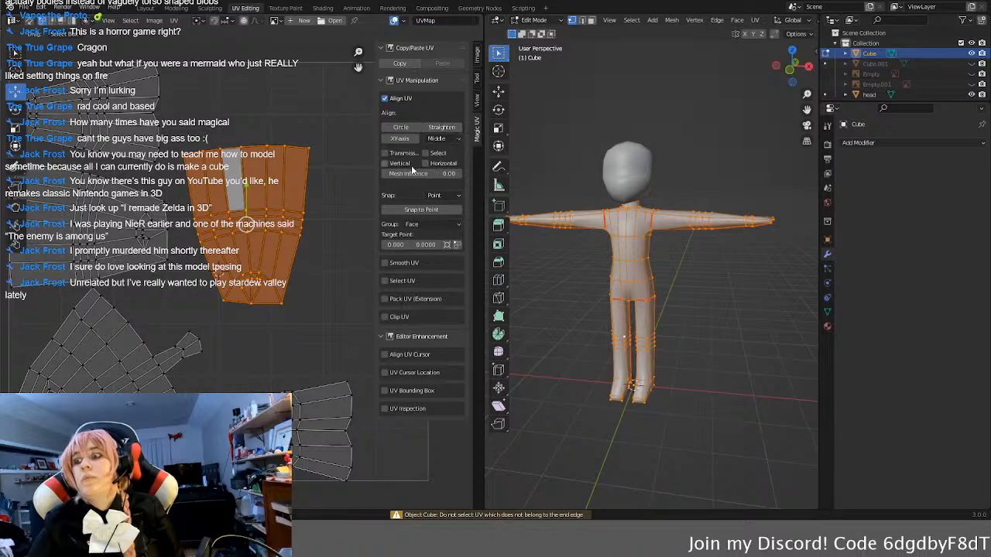
{"action": "left_click", "coordinate": [441, 140]}
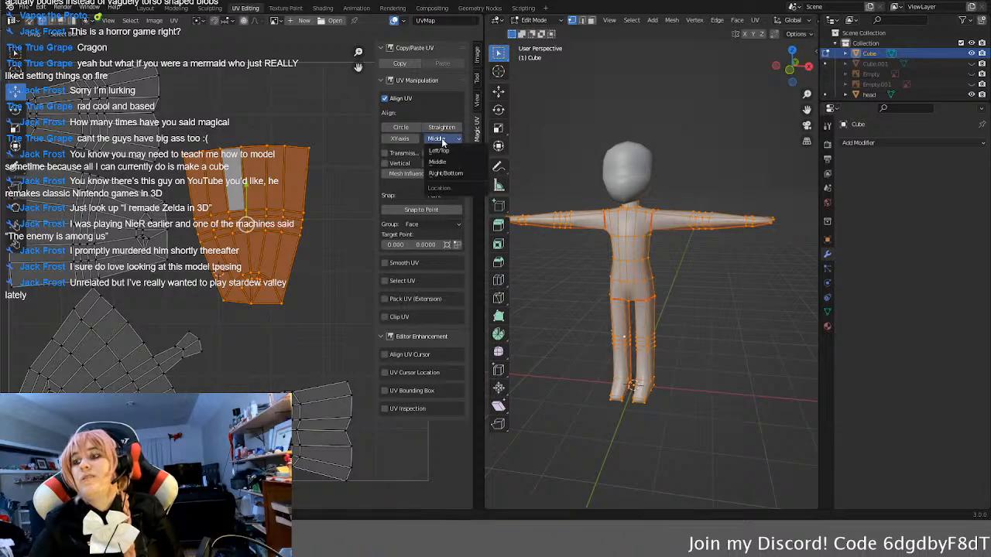
{"action": "left_click", "coordinate": [444, 141]}
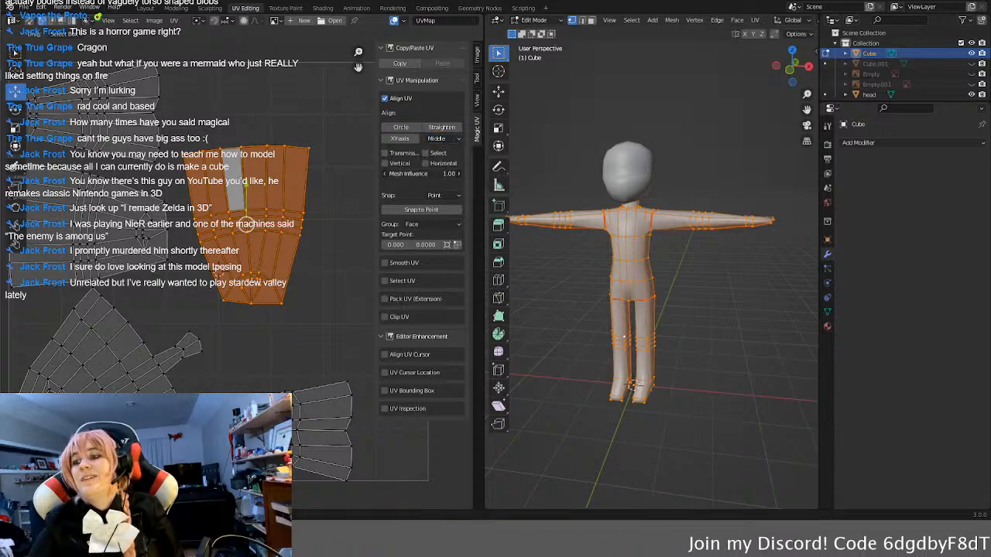
{"action": "left_click", "coordinate": [441, 130]}
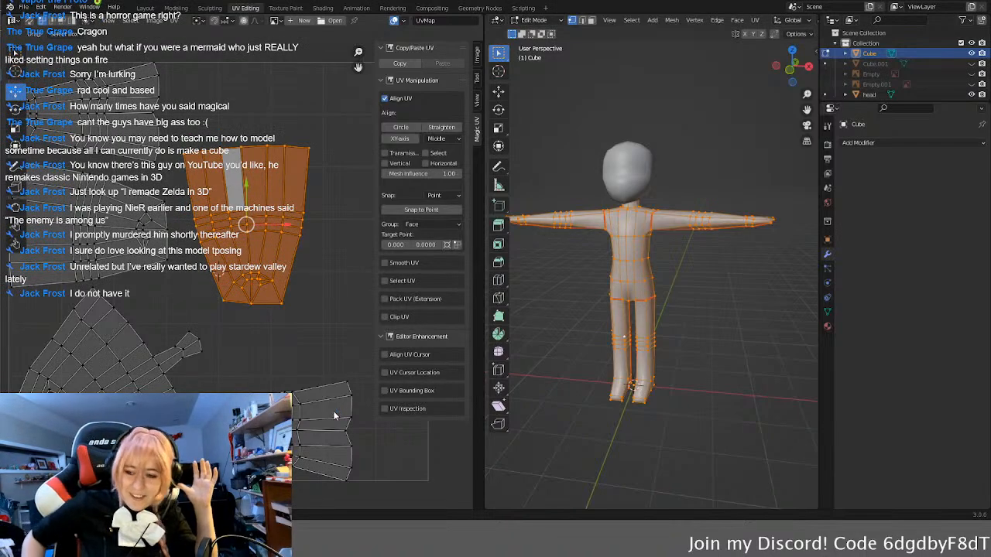
{"action": "left_click", "coordinate": [406, 130]}
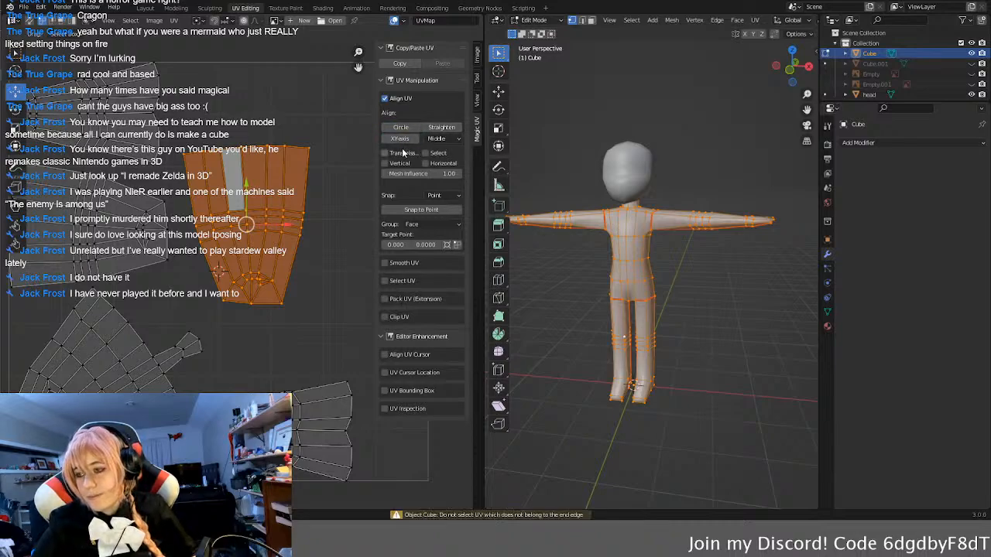
Step: Try straightening only the leg island's outer border vertices with Align UV, and clear the selection
{"action": "left_click", "coordinate": [281, 303]}
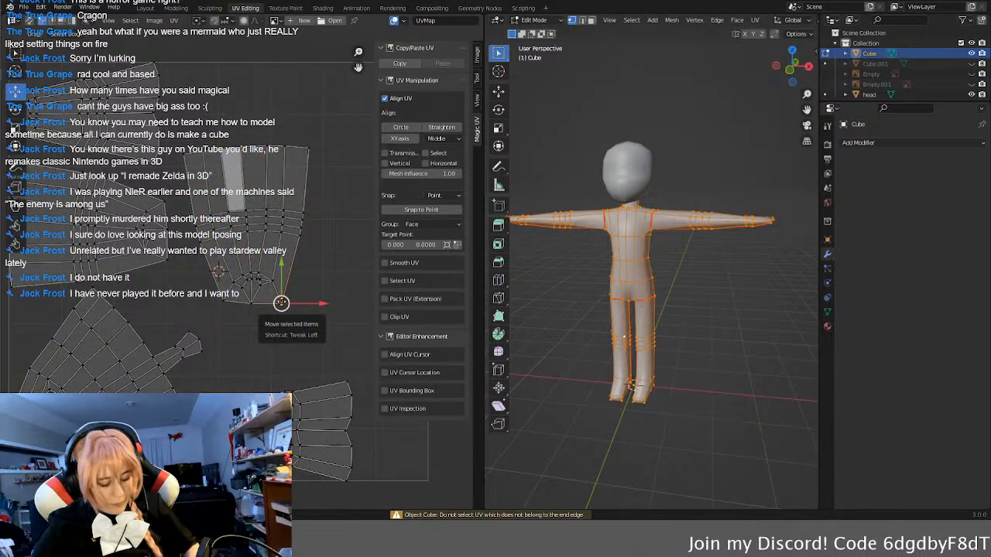
{"action": "key", "text": "c"}
{"action": "mouse_move", "coordinate": [308, 251]}
{"action": "left_mouse_down"}
{"action": "mouse_move", "coordinate": [317, 173]}
{"action": "mouse_move", "coordinate": [283, 138]}
{"action": "mouse_move", "coordinate": [194, 147]}
{"action": "mouse_move", "coordinate": [194, 242]}
{"action": "mouse_move", "coordinate": [218, 300]}
{"action": "mouse_move", "coordinate": [253, 313]}
{"action": "left_mouse_up"}
{"action": "right_click", "coordinate": [321, 350]}
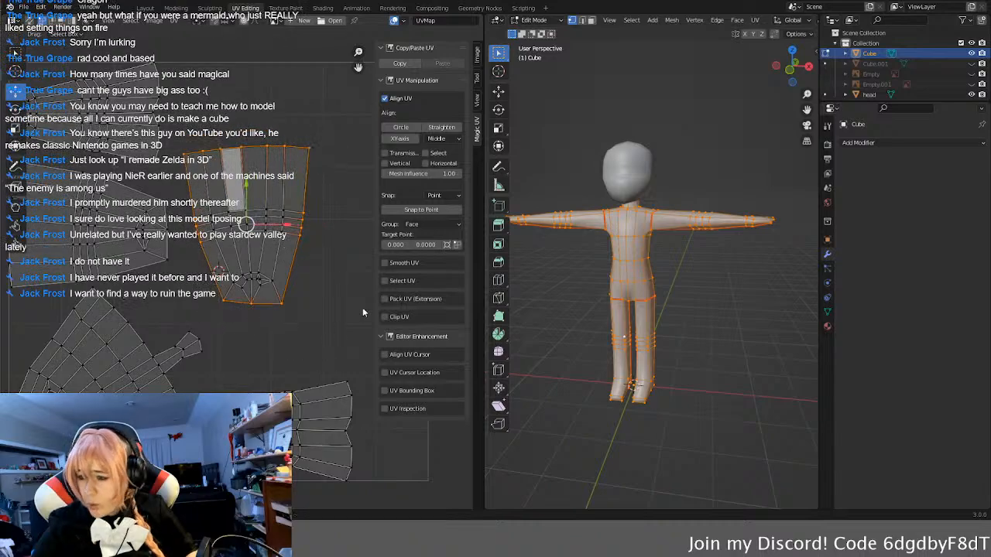
{"action": "left_click", "coordinate": [439, 127]}
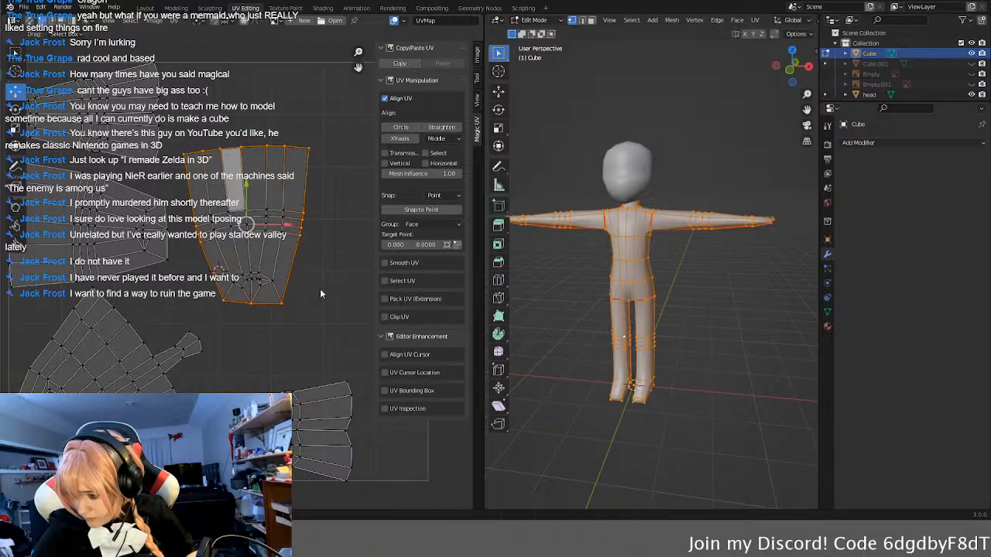
{"action": "key", "text": "alt+a"}
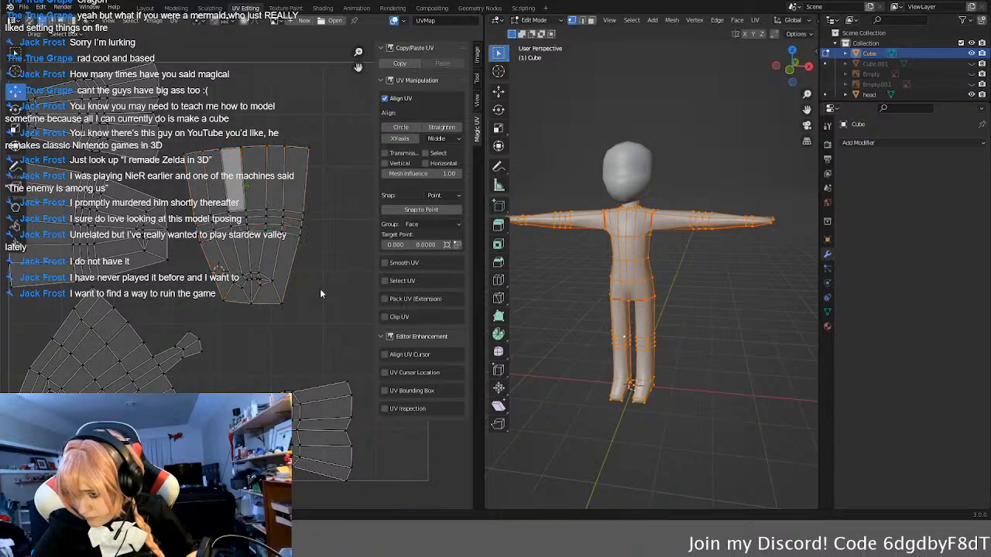
{"action": "left_click", "coordinate": [284, 302]}
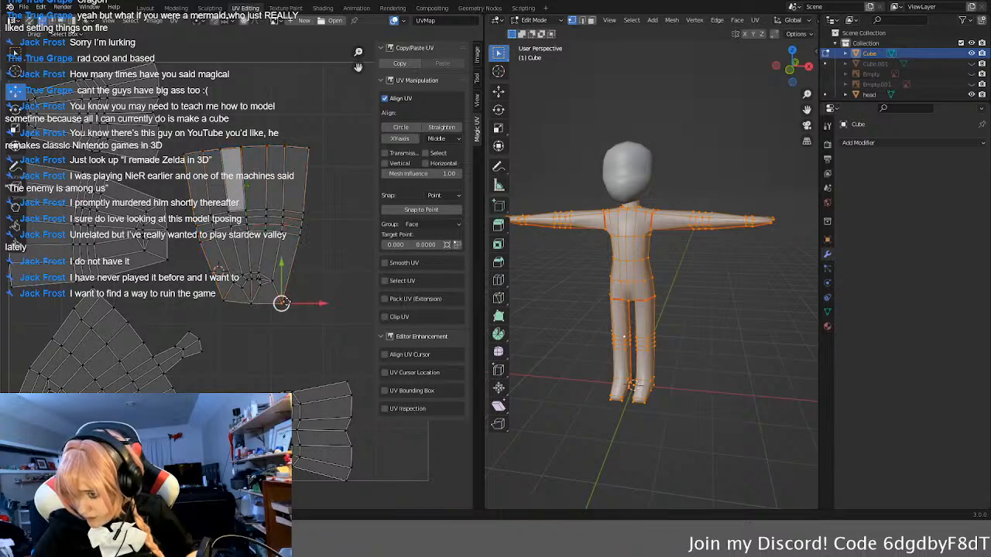
{"action": "left_click", "coordinate": [317, 265]}
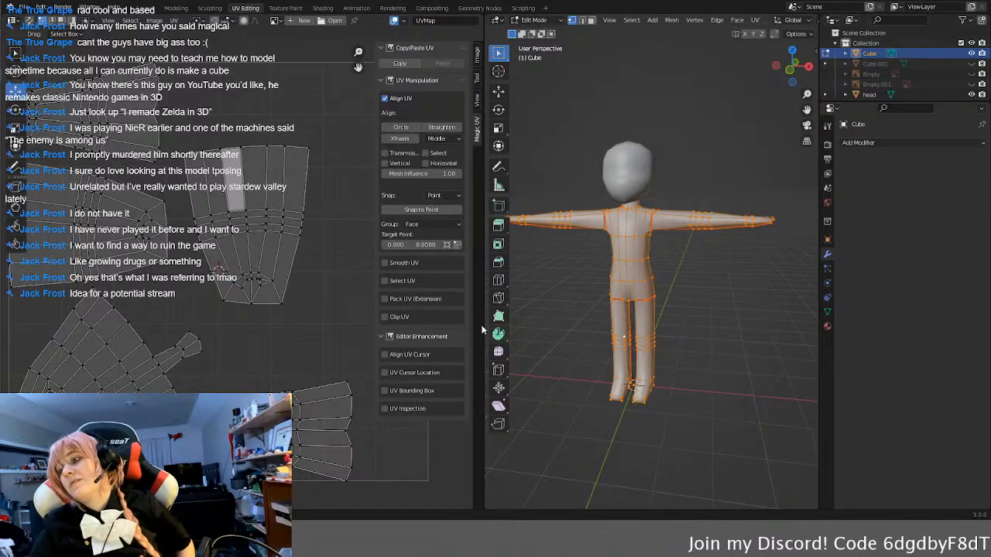
Step: Try isolating one leg by selecting linked geometry, first on the UV island and repeatedly on the body mesh
{"action": "scroll", "coordinate": [280, 256], "scroll_direction": "up", "scroll_amount": 1}
{"action": "left_click", "coordinate": [280, 254]}
{"action": "scroll", "coordinate": [295, 246], "scroll_direction": "up", "scroll_amount": 1}
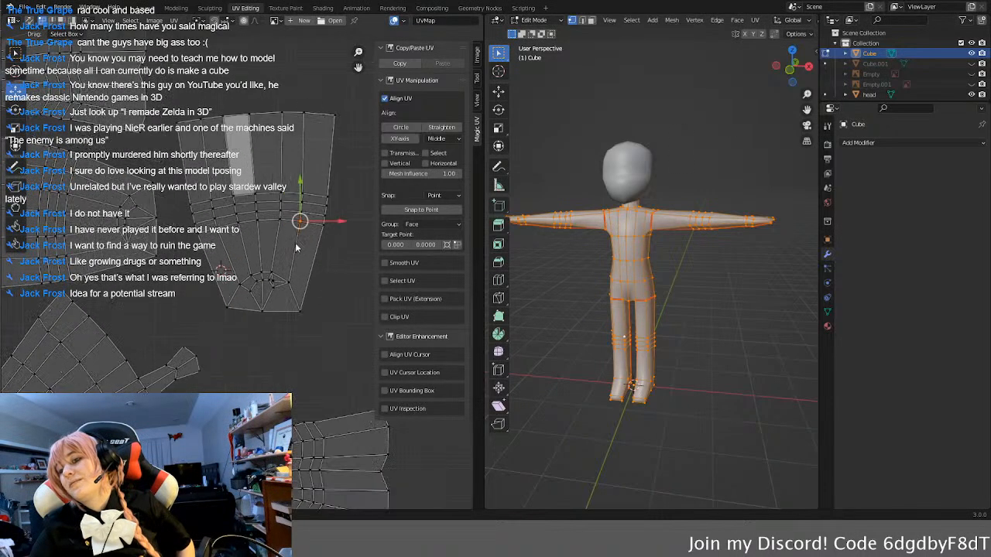
{"action": "key", "text": "l"}
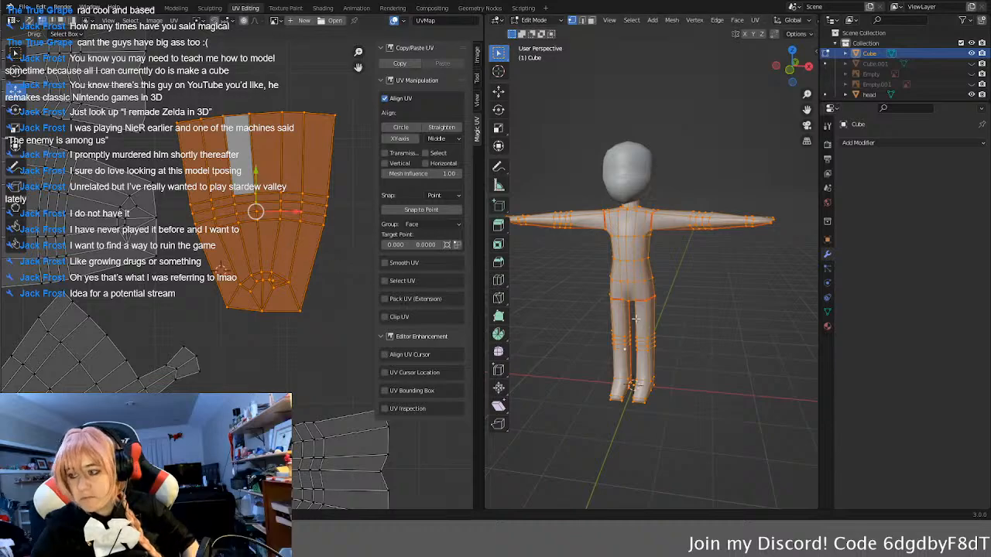
{"action": "scroll", "coordinate": [708, 363], "scroll_direction": "up", "scroll_amount": 1}
{"action": "key", "text": "alt+a"}
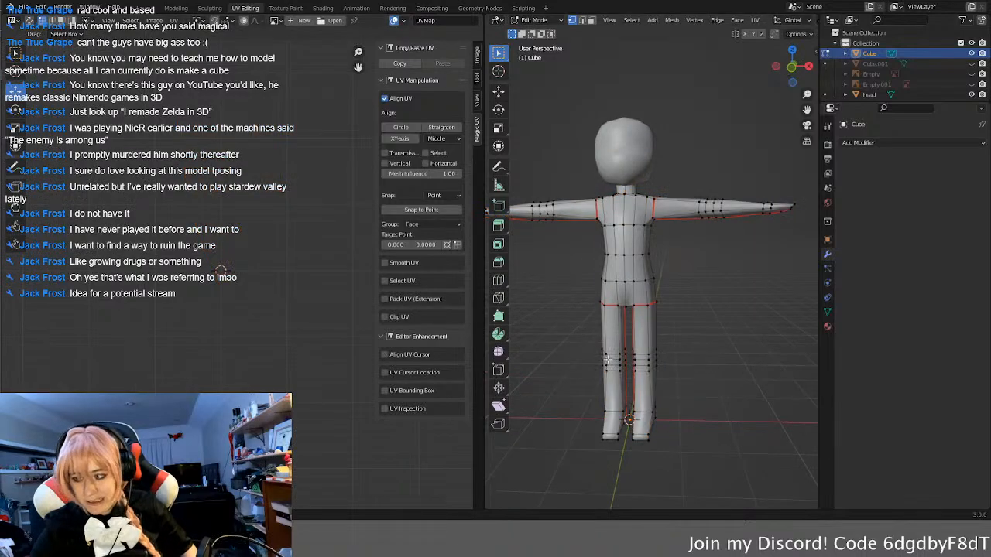
{"action": "key", "text": "l"}
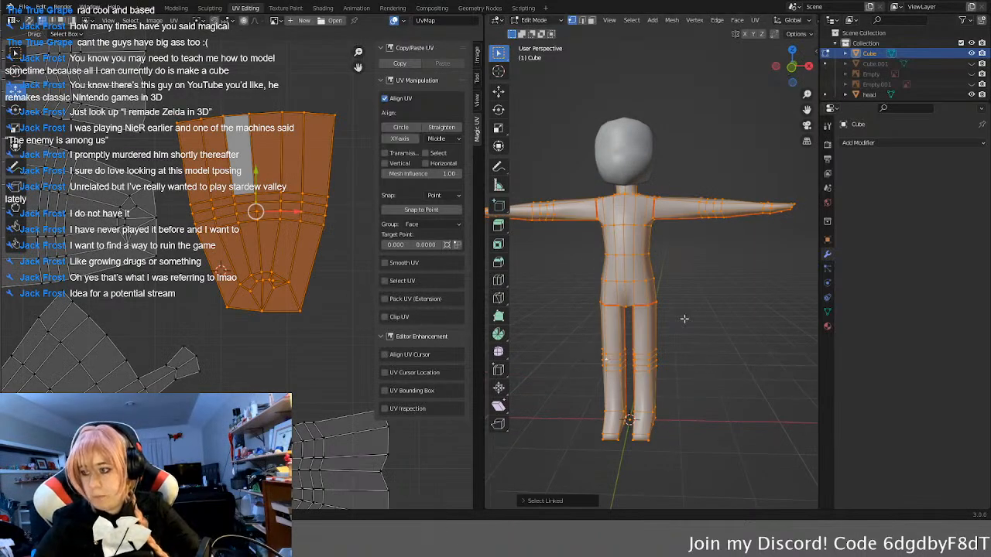
{"action": "key", "text": "alt+a"}
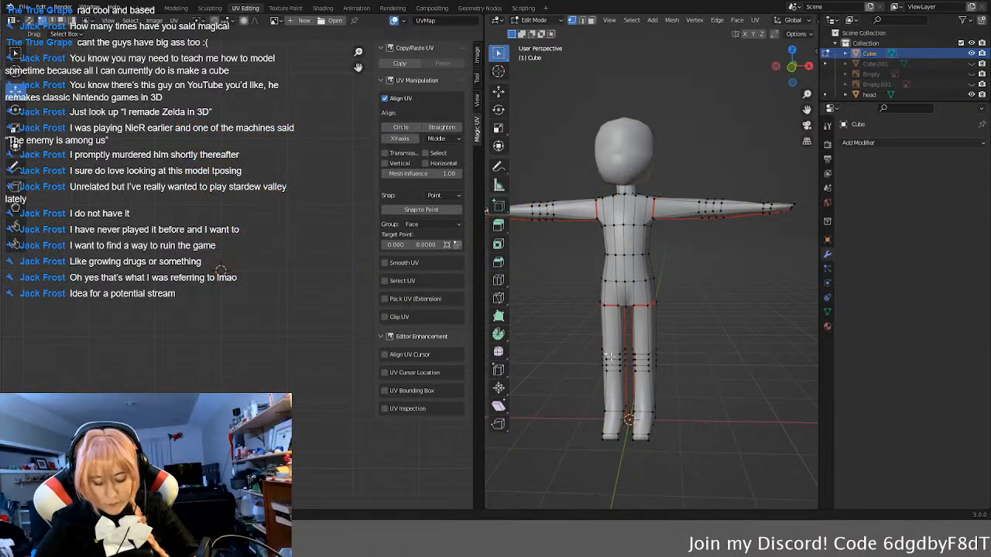
{"action": "middle_click_drag", "start_coordinate": [605, 356], "coordinate": [605, 362]}
{"action": "key", "text": "l"}
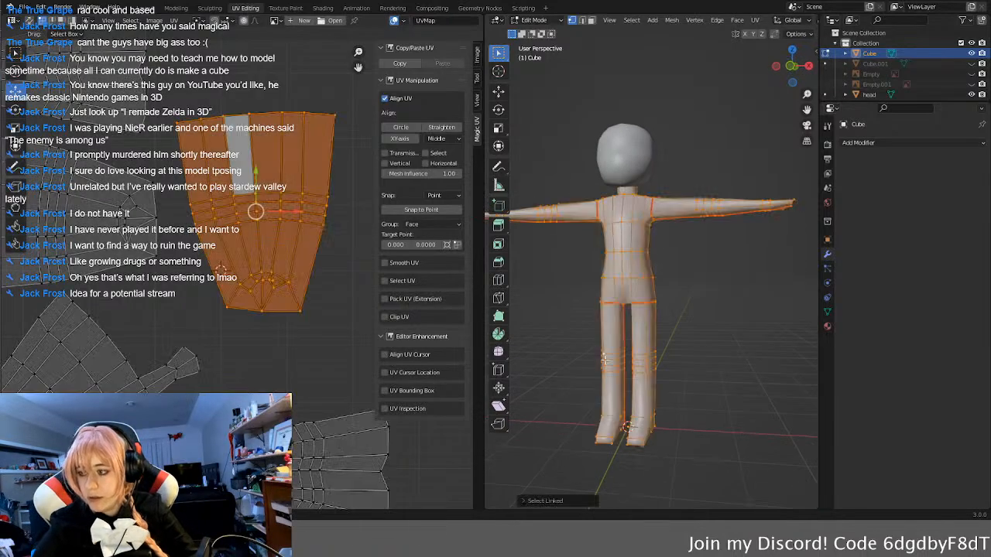
{"action": "key", "text": "a"}
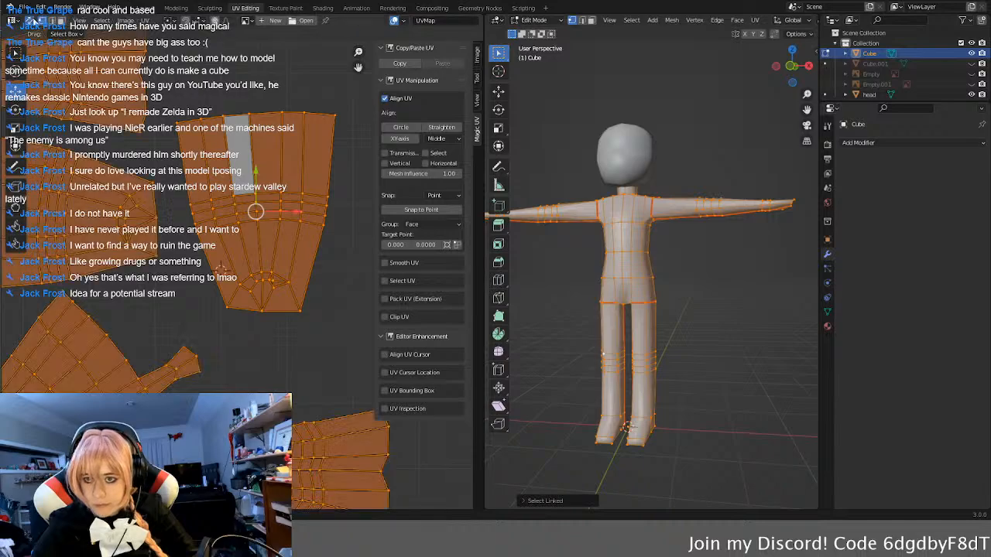
Step: Select only one leg of the body up to its seams and try Straighten on its UVs
{"action": "key", "text": "alt+a"}
{"action": "key", "text": "l"}
{"action": "scroll", "coordinate": [679, 347], "scroll_direction": "down", "scroll_amount": 3}
{"action": "middle_click_drag", "start_coordinate": [679, 346], "coordinate": [686, 360]}
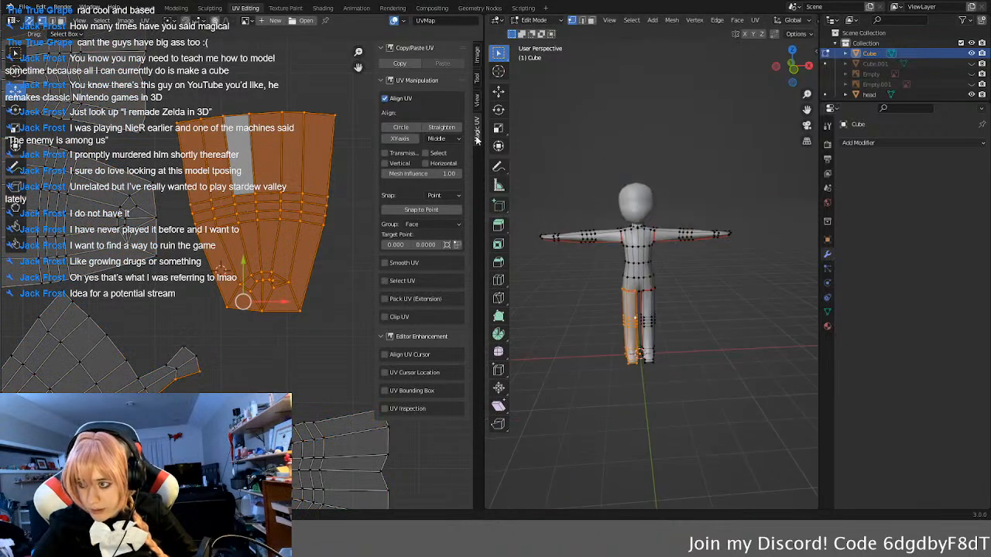
{"action": "left_click", "coordinate": [437, 128]}
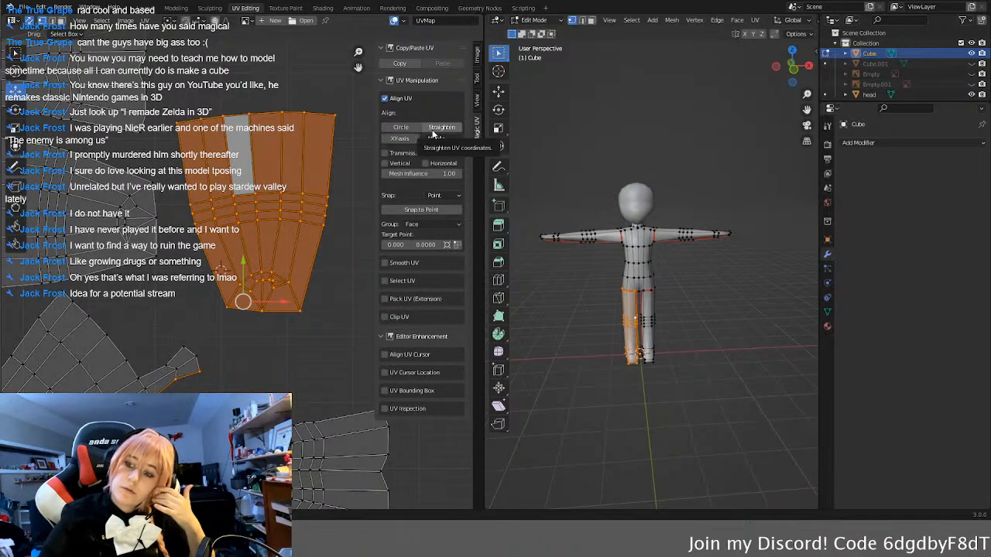
Step: Examine the legs and feet from several sides in edge mode, trying an edge loop selection around the ankle
{"action": "left_click", "coordinate": [742, 345]}
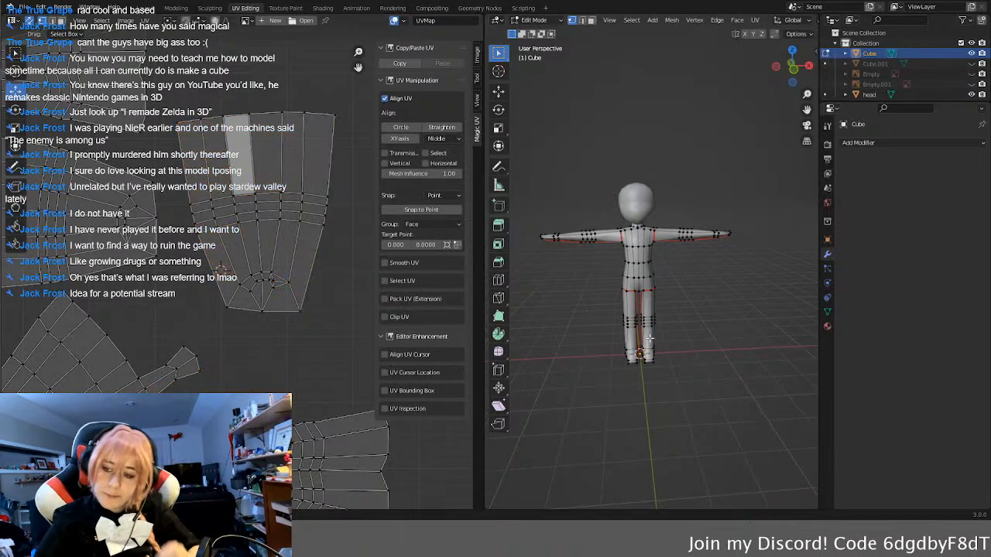
{"action": "middle_click_drag", "start_coordinate": [650, 337], "coordinate": [607, 334]}
{"action": "scroll", "coordinate": [659, 372], "scroll_direction": "up", "scroll_amount": 6}
{"action": "middle_click_drag", "start_coordinate": [659, 371], "coordinate": [586, 358]}
{"action": "middle_click_drag", "start_coordinate": [709, 358], "coordinate": [604, 411]}
{"action": "middle_click_drag", "start_coordinate": [684, 420], "coordinate": [722, 426], "text": "shift"}
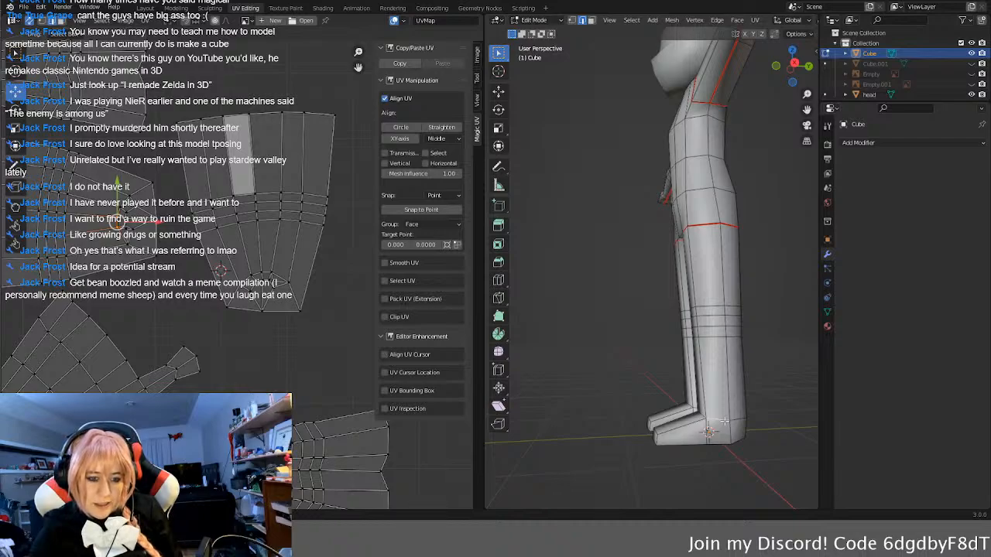
{"action": "left_click", "coordinate": [734, 420], "text": "alt"}
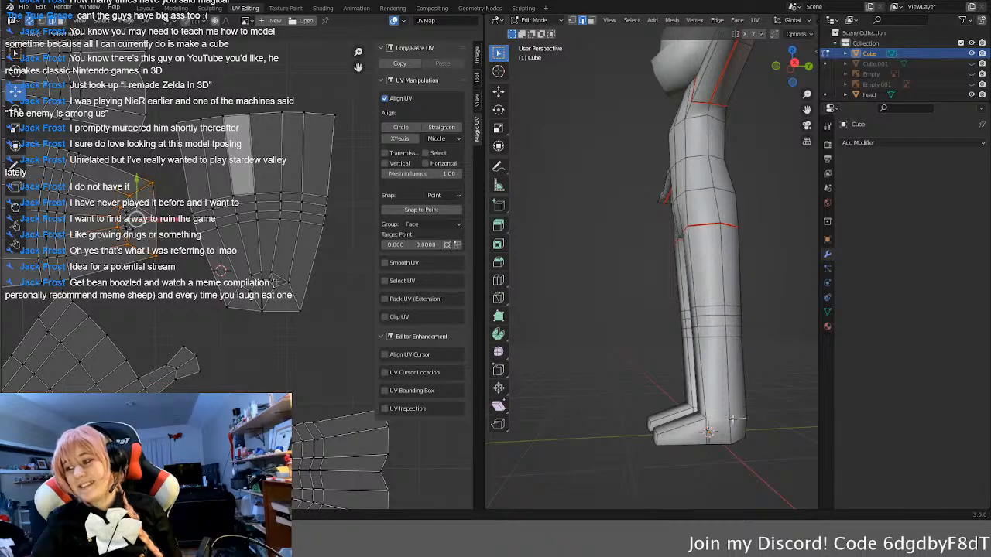
{"action": "middle_click_drag", "start_coordinate": [744, 434], "coordinate": [664, 405]}
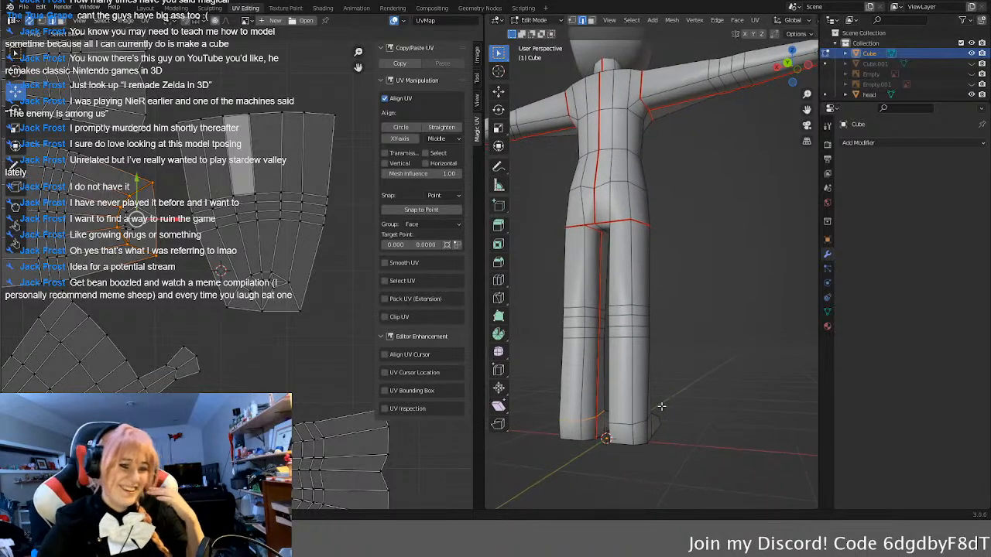
{"action": "middle_click_drag", "start_coordinate": [696, 368], "coordinate": [577, 380]}
{"action": "middle_click_drag", "start_coordinate": [706, 398], "coordinate": [668, 404]}
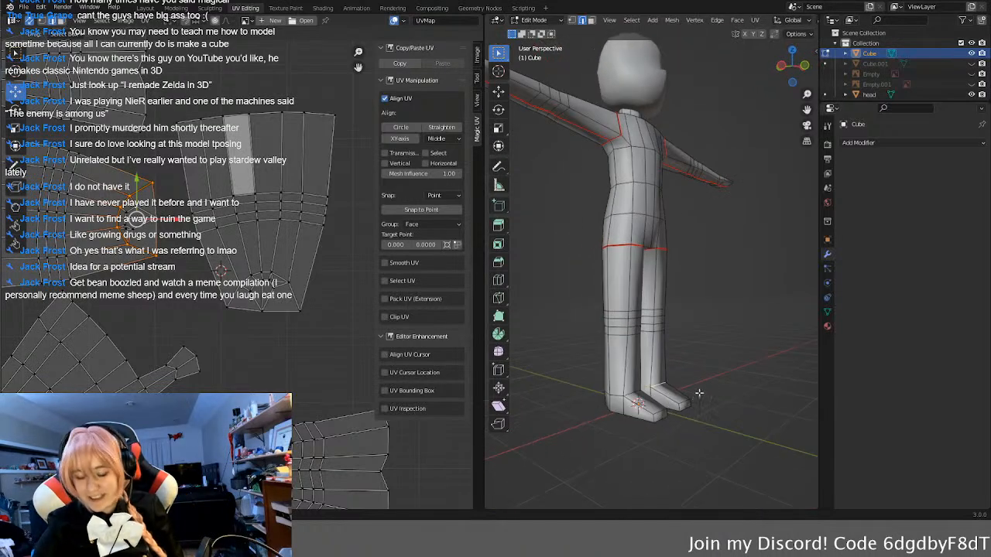
{"action": "middle_click_drag", "start_coordinate": [593, 394], "coordinate": [619, 391]}
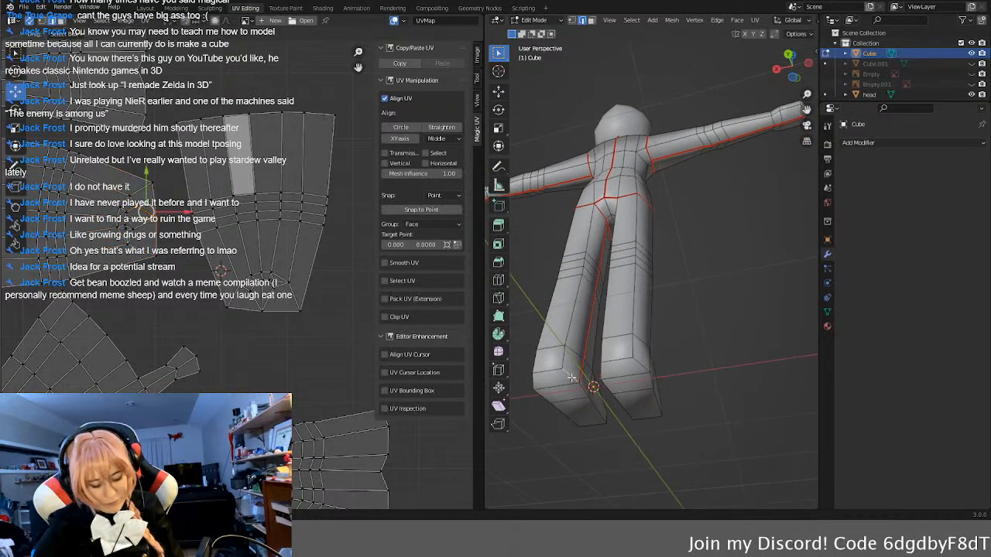
Step: Mark the edge loop around the sole of one foot as a seam
{"action": "middle_click_drag", "start_coordinate": [557, 385], "coordinate": [677, 332]}
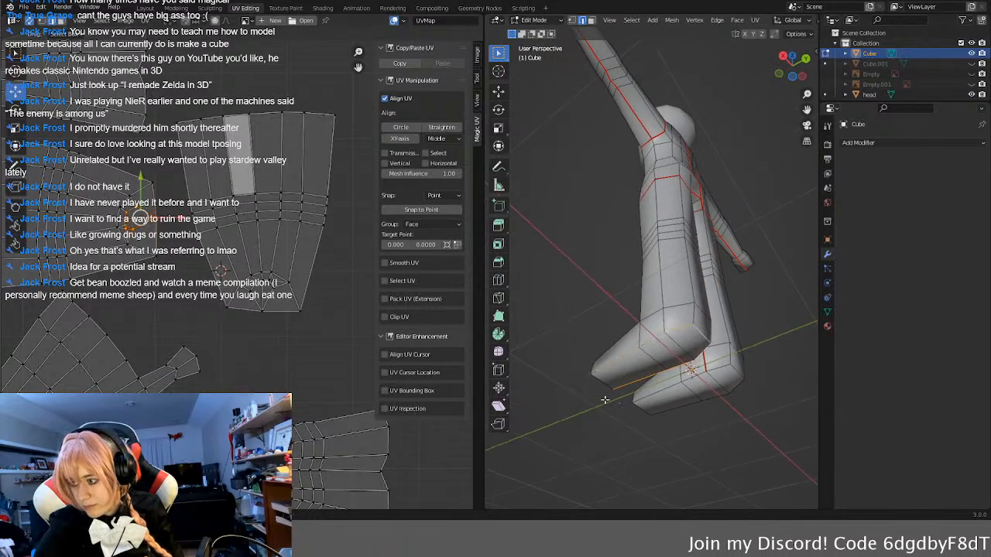
{"action": "right_click", "coordinate": [582, 421]}
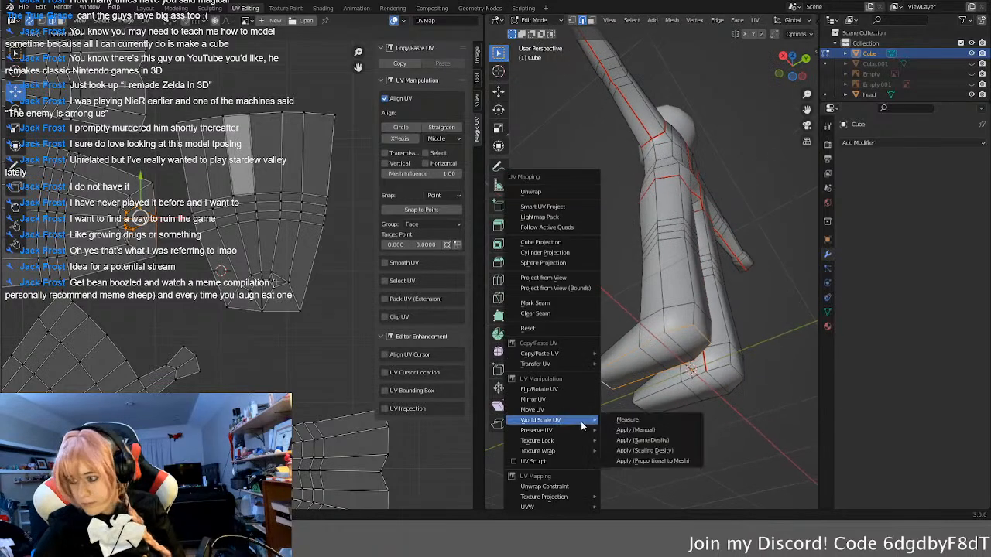
{"action": "middle_click_drag", "start_coordinate": [742, 338], "coordinate": [611, 294]}
{"action": "key", "text": "u"}
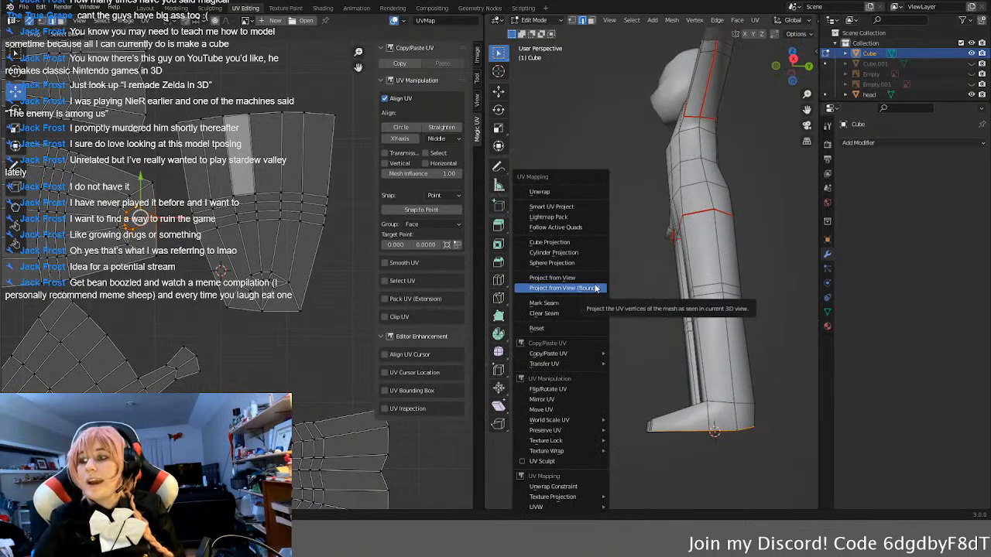
{"action": "left_click", "coordinate": [597, 288]}
{"action": "key", "text": "u"}
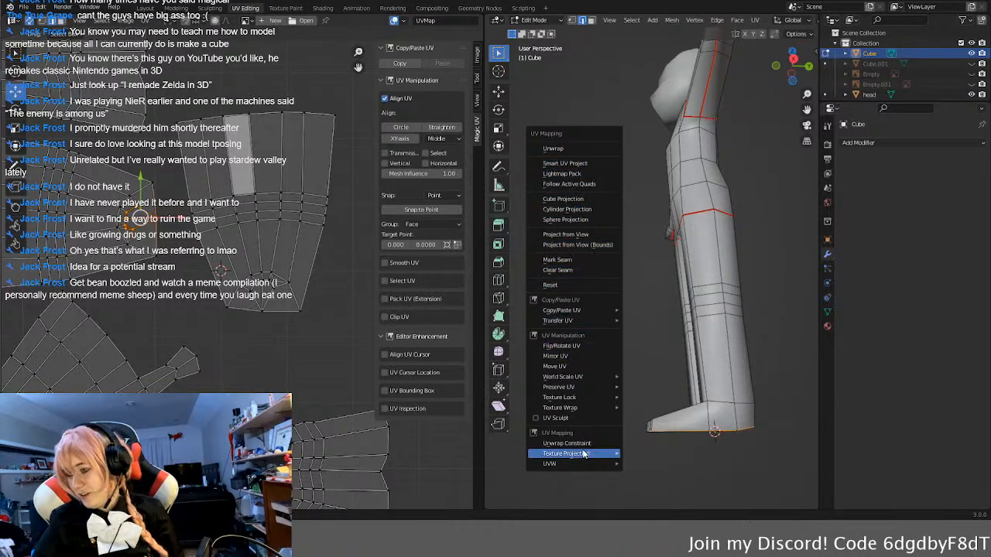
{"action": "left_click", "coordinate": [560, 266]}
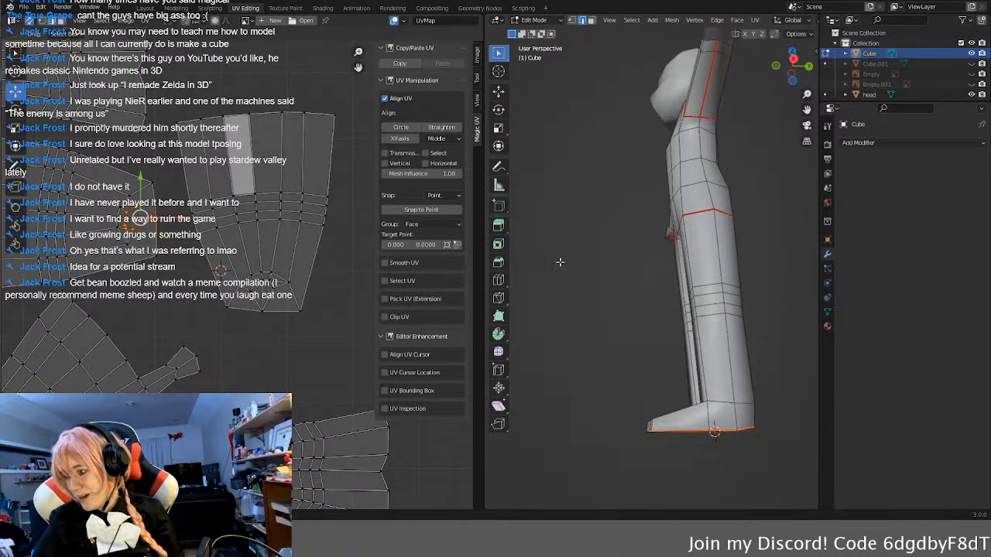
Step: Mark a matching seam along the edge loop around the other foot's sole
{"action": "middle_click_drag", "start_coordinate": [630, 409], "coordinate": [695, 385]}
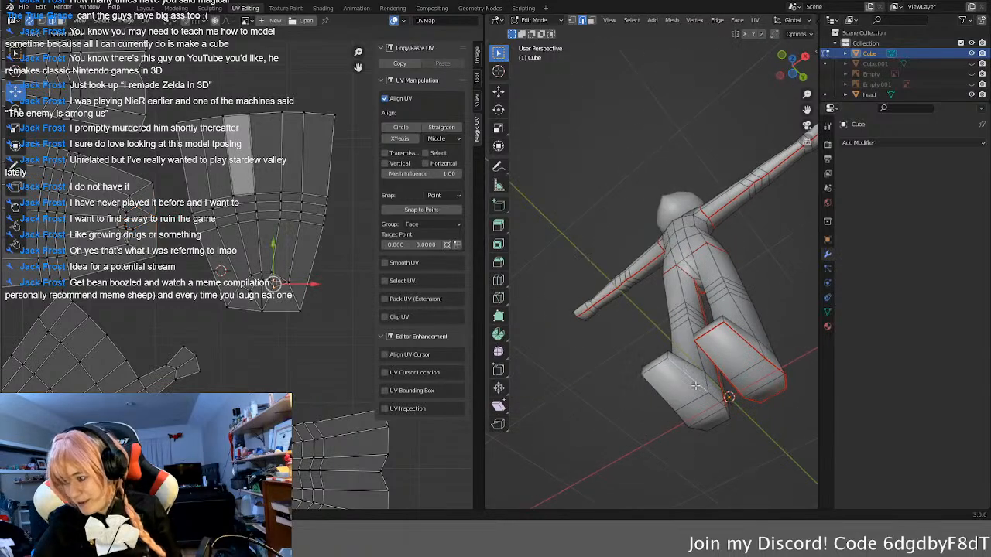
{"action": "left_click", "coordinate": [713, 395]}
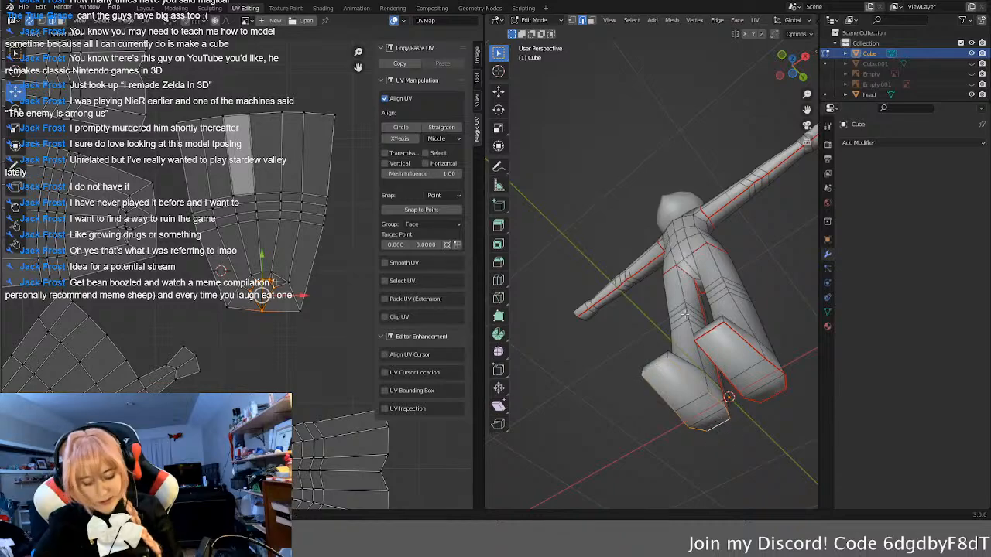
{"action": "key", "text": "u"}
{"action": "left_click", "coordinate": [618, 257]}
Step: Select the entire body mesh and unwrap it again using the new sole seams
{"action": "left_click", "coordinate": [617, 419]}
{"action": "middle_click_drag", "start_coordinate": [617, 419], "coordinate": [628, 441]}
{"action": "key", "text": "a"}
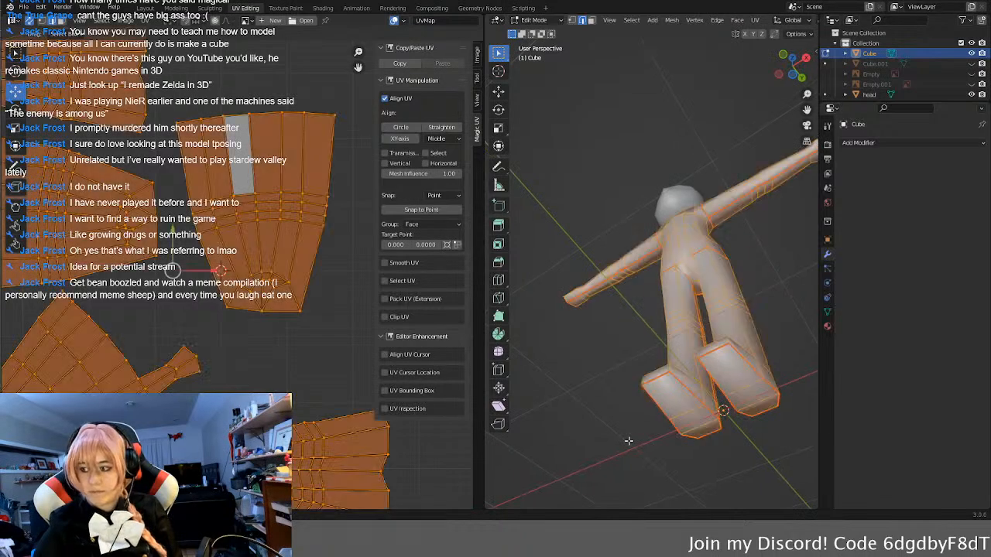
{"action": "key", "text": "u"}
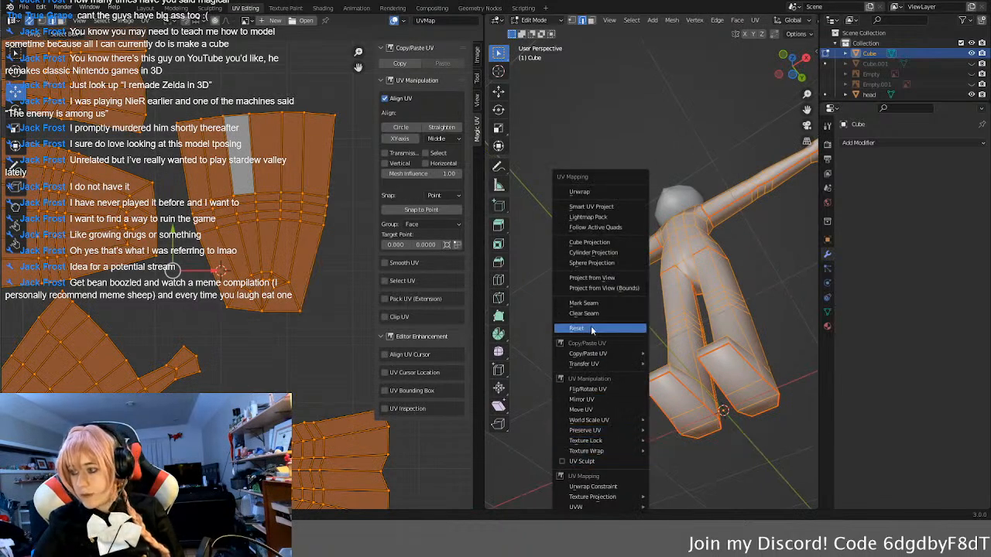
{"action": "left_click", "coordinate": [596, 192]}
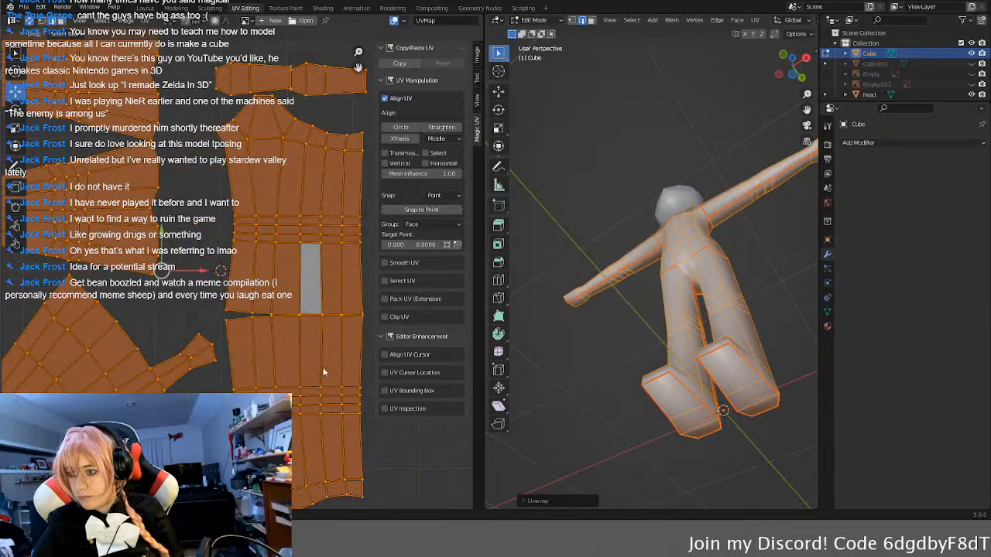
Step: Inspect the new UV layout, checking the leg and torso islands and the separated foot strip up close
{"action": "left_click", "coordinate": [328, 315]}
{"action": "scroll", "coordinate": [328, 315], "scroll_direction": "up", "scroll_amount": 2}
{"action": "left_click", "coordinate": [341, 216]}
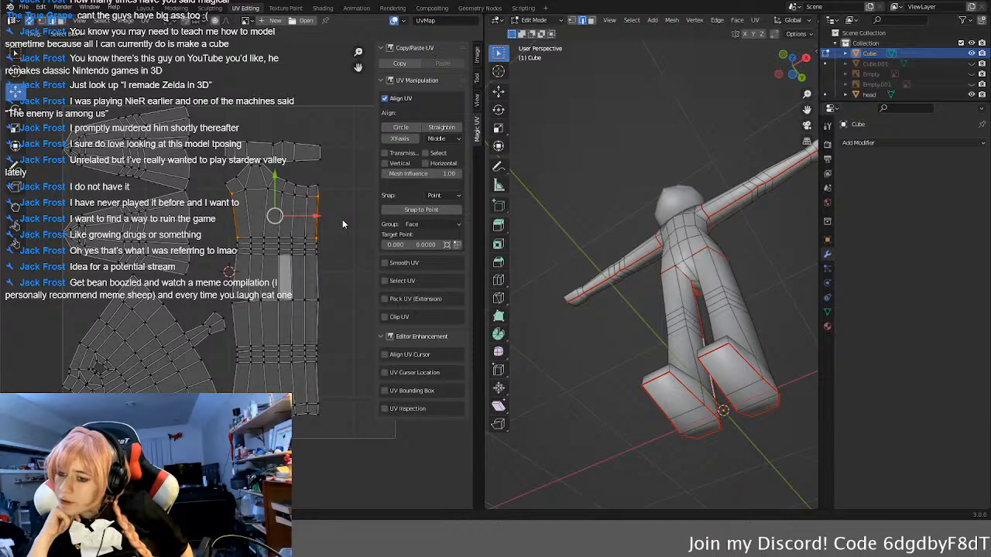
{"action": "left_click", "coordinate": [147, 343]}
{"action": "scroll", "coordinate": [222, 347], "scroll_direction": "up", "scroll_amount": 2}
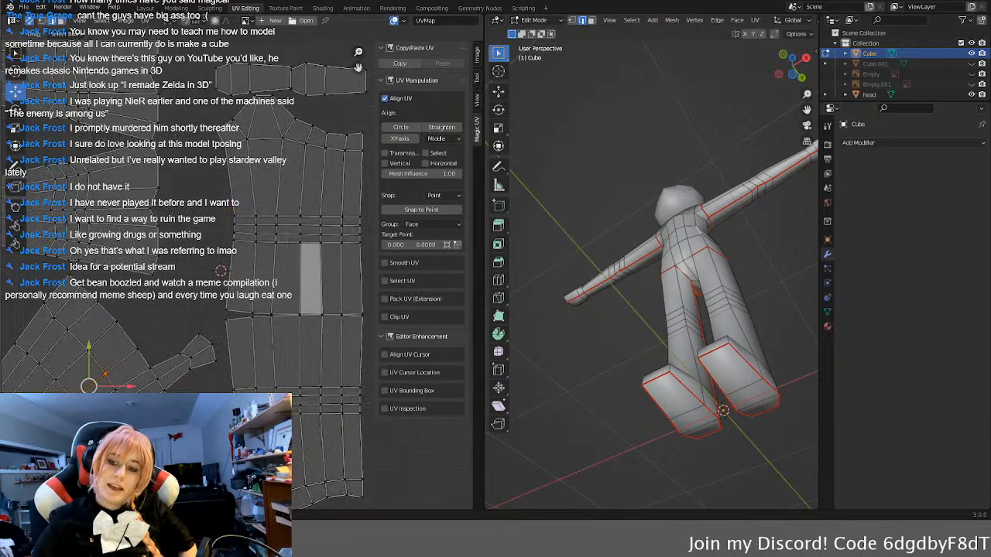
{"action": "middle_click_drag", "start_coordinate": [222, 346], "coordinate": [110, 303]}
{"action": "scroll", "coordinate": [140, 311], "scroll_direction": "down", "scroll_amount": 2}
{"action": "middle_click_drag", "start_coordinate": [264, 275], "coordinate": [208, 299]}
{"action": "left_click", "coordinate": [316, 242]}
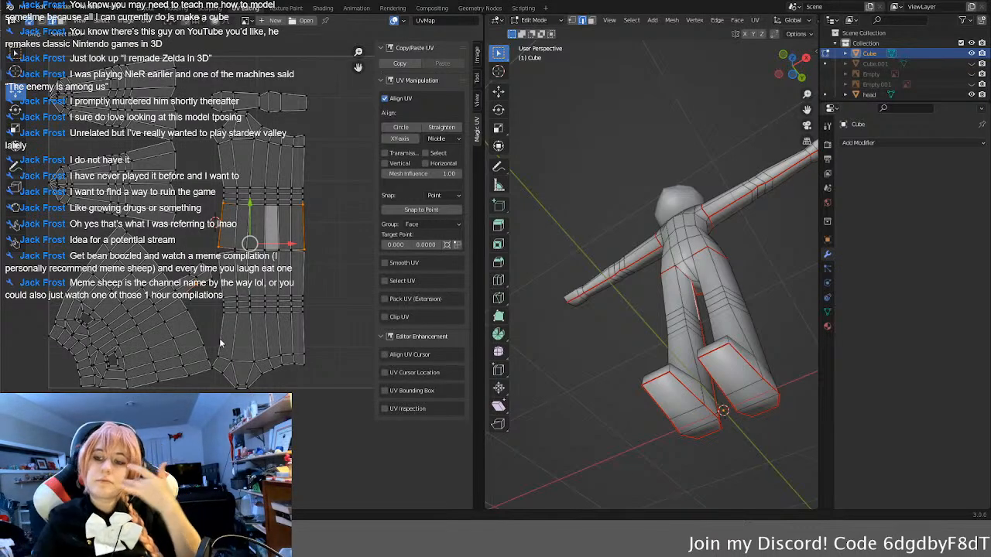
{"action": "left_click", "coordinate": [223, 414]}
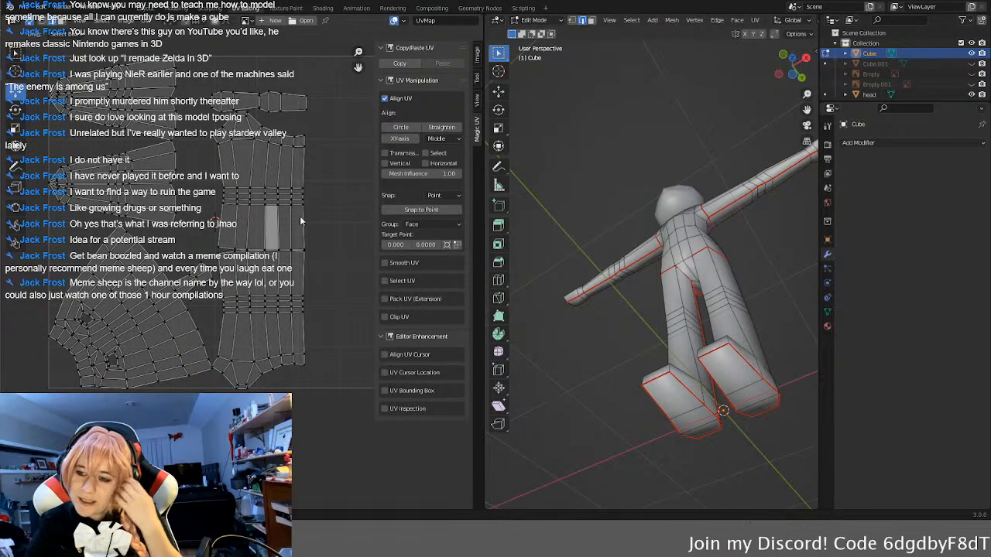
{"action": "middle_click_drag", "start_coordinate": [299, 218], "coordinate": [289, 264]}
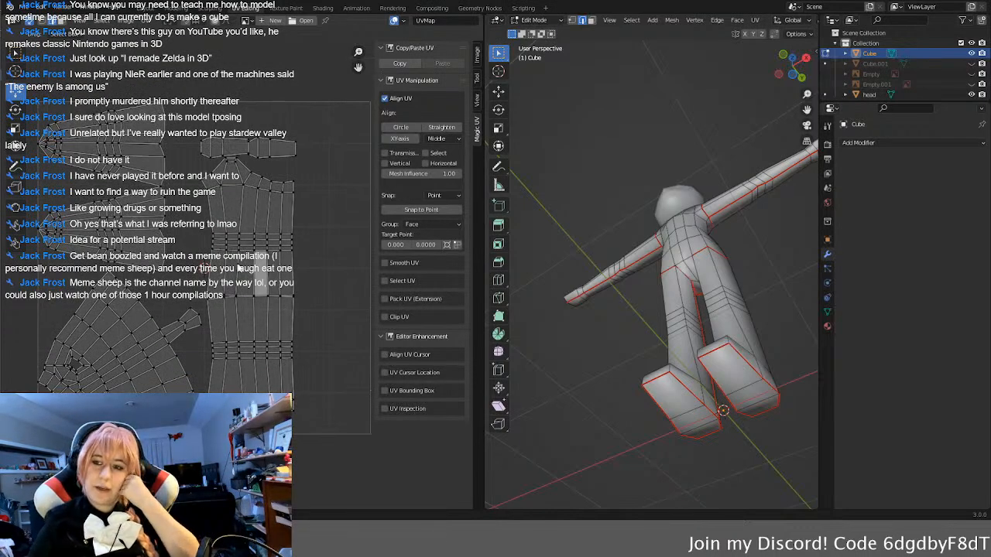
{"action": "scroll", "coordinate": [243, 175], "scroll_direction": "up", "scroll_amount": 5}
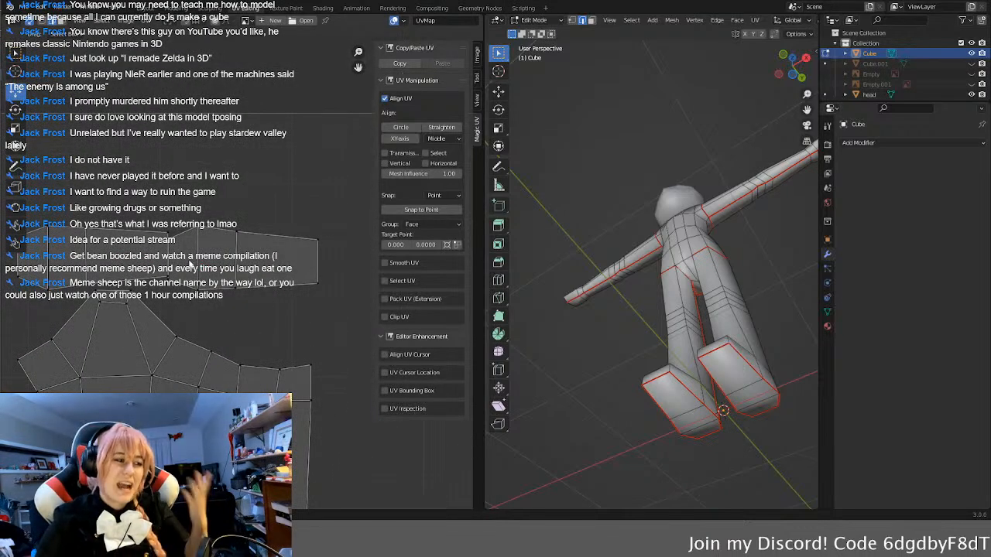
{"action": "middle_click_drag", "start_coordinate": [190, 264], "coordinate": [220, 343]}
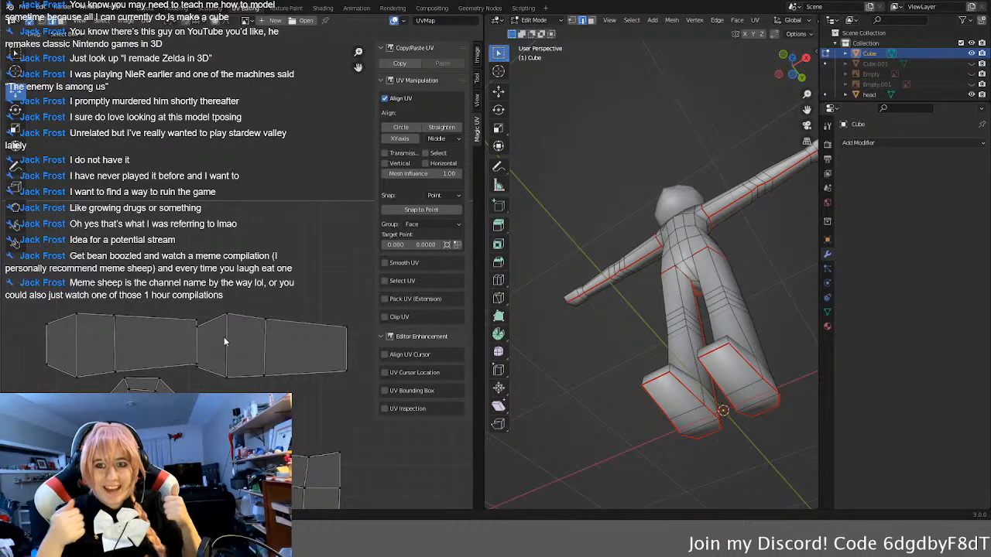
{"action": "scroll", "coordinate": [270, 286], "scroll_direction": "down", "scroll_amount": 3}
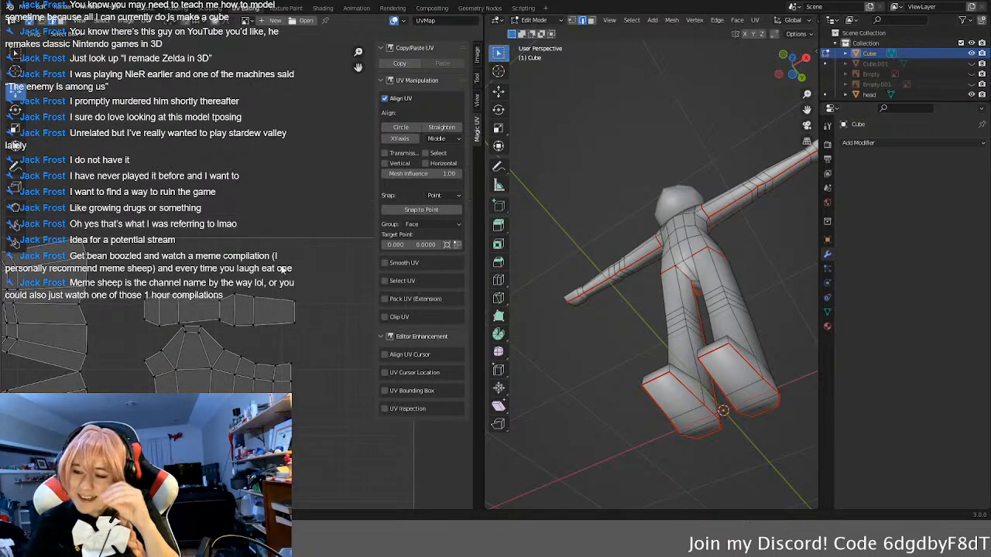
{"action": "scroll", "coordinate": [283, 273], "scroll_direction": "up", "scroll_amount": 2}
Step: Enable the Pack UV (Extension) tool and pack the body's UV islands
{"action": "left_click", "coordinate": [385, 298]}
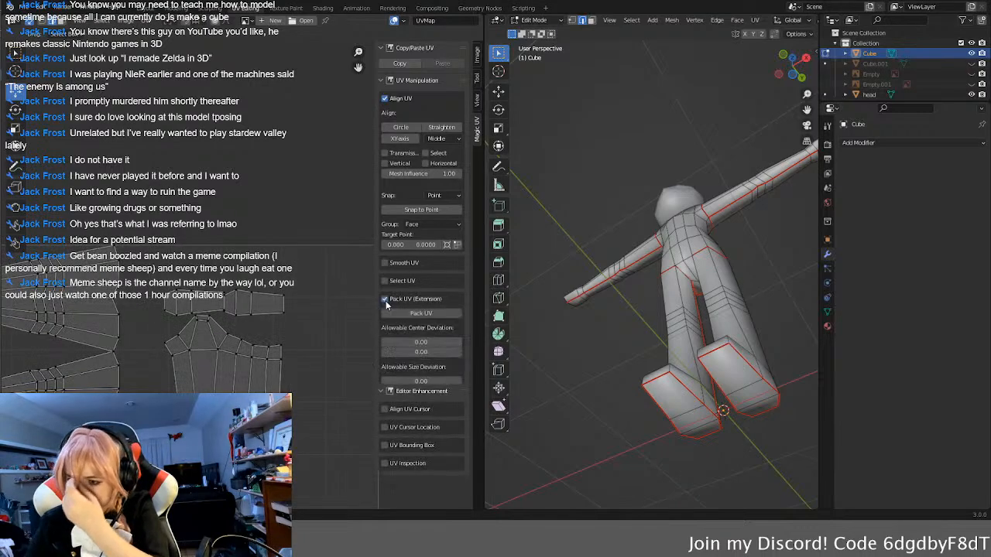
{"action": "left_click", "coordinate": [429, 313]}
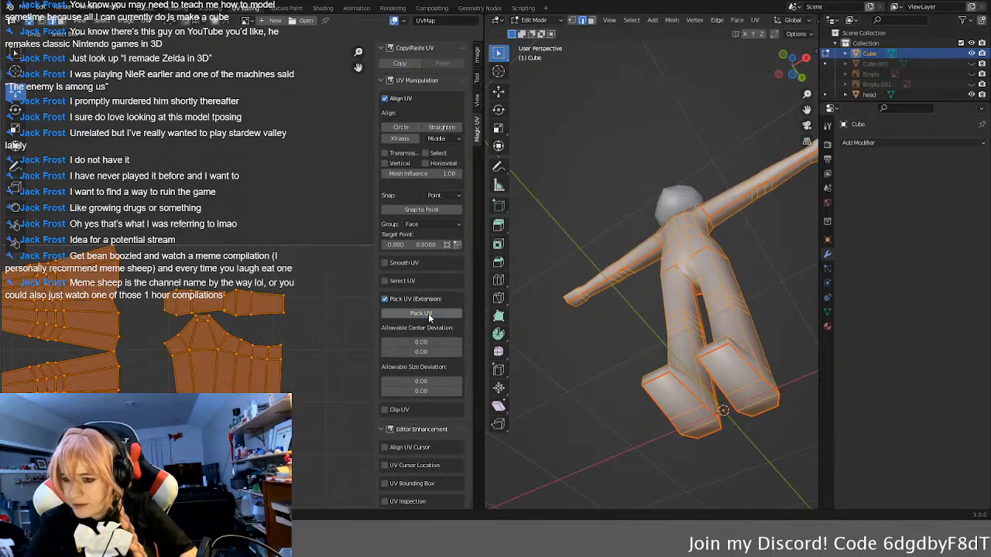
{"action": "middle_click_drag", "start_coordinate": [302, 334], "coordinate": [321, 242]}
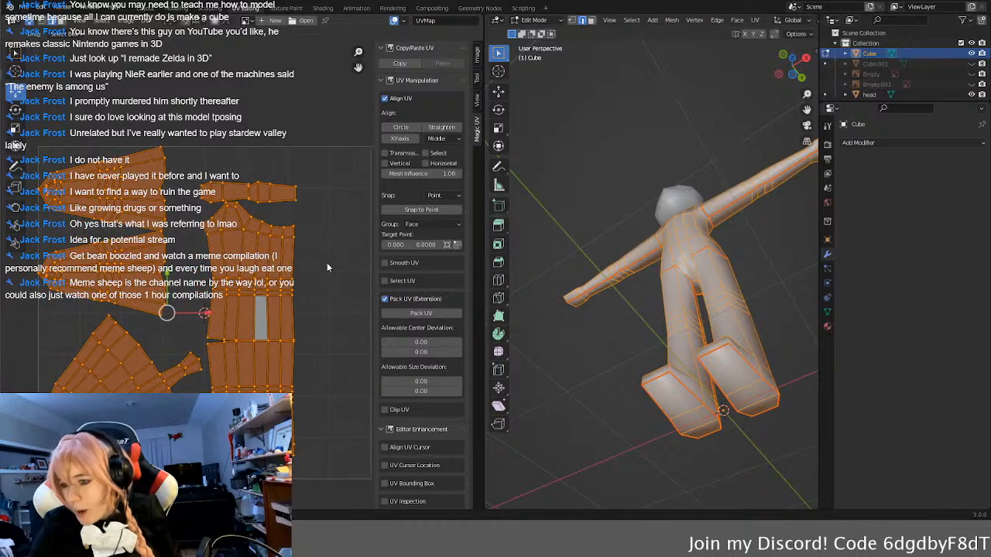
{"action": "scroll", "coordinate": [324, 261], "scroll_direction": "down", "scroll_amount": 1}
{"action": "middle_click_drag", "start_coordinate": [349, 303], "coordinate": [335, 278]}
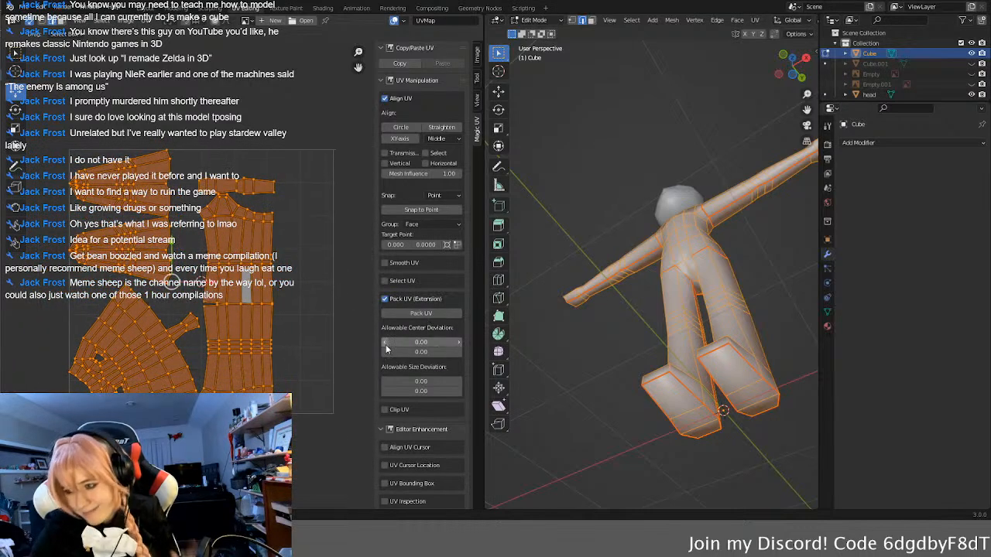
Step: Try packing the UV islands again with the first Allowable Center Deviation value set to 1
{"action": "left_click_drag", "start_coordinate": [456, 341], "coordinate": [457, 346]}
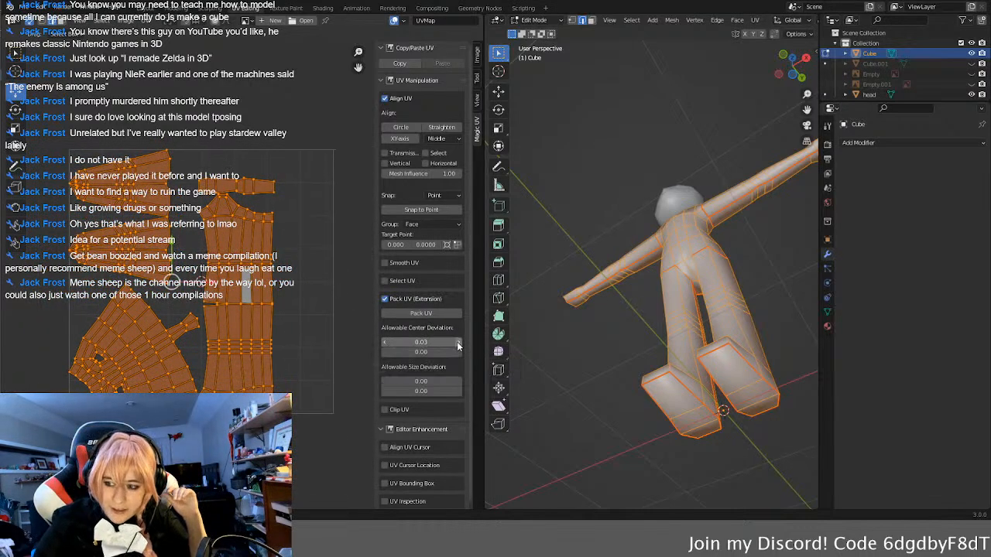
{"action": "left_click", "coordinate": [435, 342]}
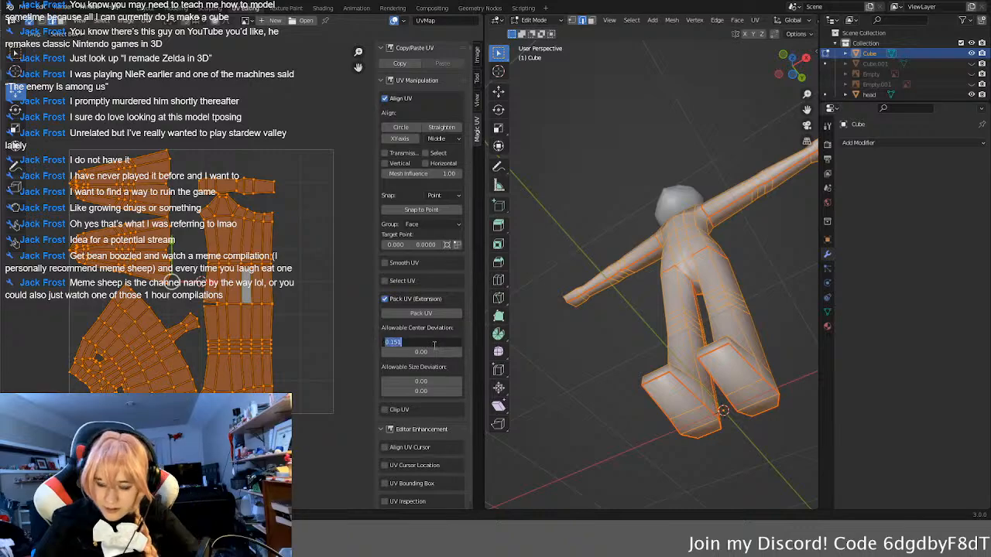
{"action": "type", "text": "1"}
{"action": "key", "text": "Return"}
{"action": "left_click", "coordinate": [437, 314]}
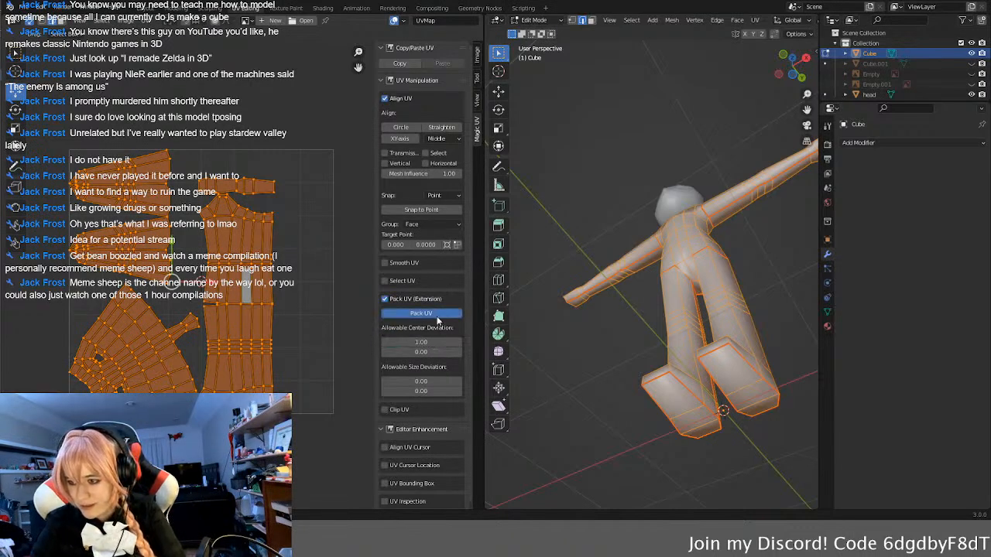
Step: Reset the first Allowable Center Deviation value to 0 and turn off Pack UV (Extension)
{"action": "left_click", "coordinate": [436, 343]}
{"action": "type", "text": "0"}
{"action": "key", "text": "Return"}
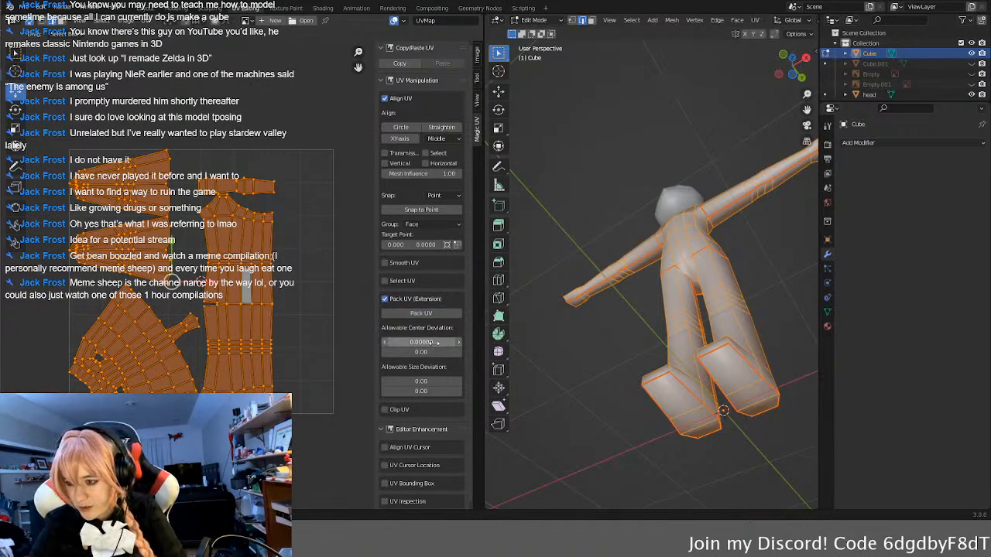
{"action": "left_click", "coordinate": [386, 300]}
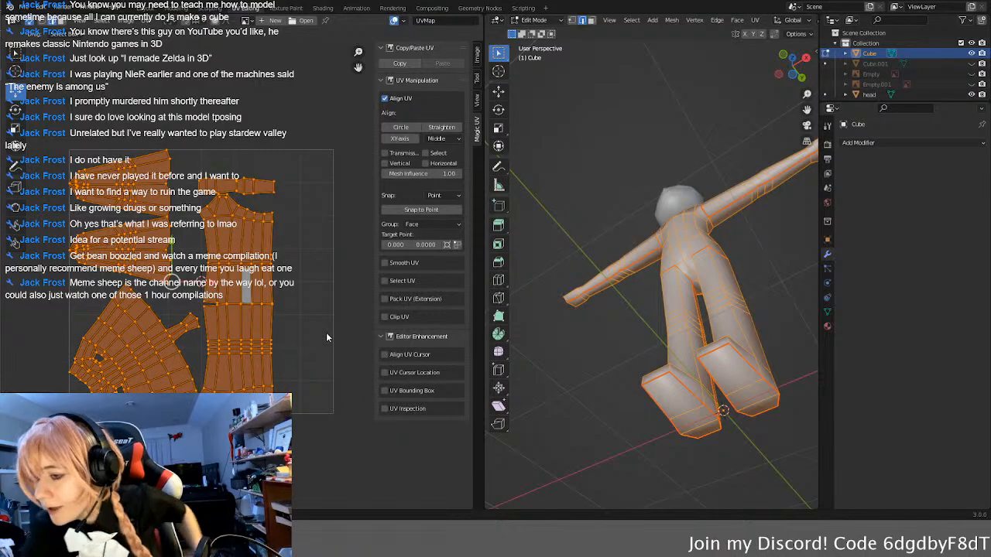
Step: Deselect everything, select the torso's linked island and turn off UV sync selection
{"action": "key", "text": "alt+a"}
{"action": "scroll", "coordinate": [232, 356], "scroll_direction": "up", "scroll_amount": 2}
{"action": "scroll", "coordinate": [171, 359], "scroll_direction": "down", "scroll_amount": 3}
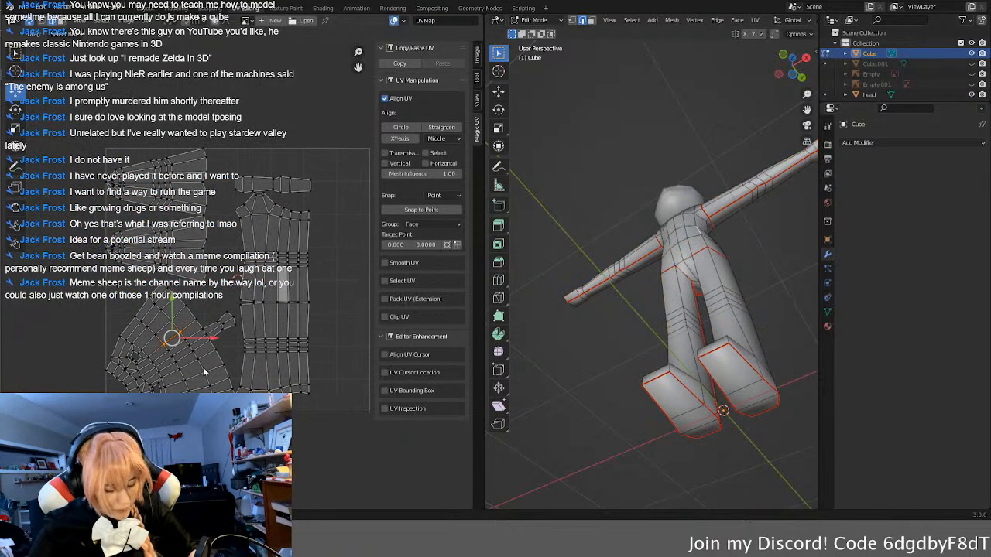
{"action": "key", "text": "l"}
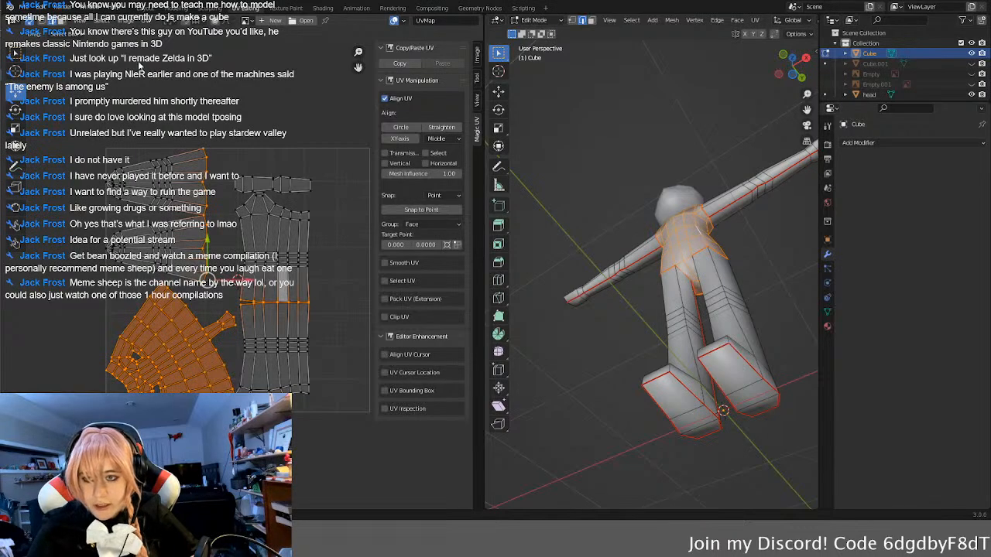
{"action": "left_click", "coordinate": [29, 22]}
Step: Select the whole body mesh in the 3D viewport to show all its UV islands
{"action": "middle_click_drag", "start_coordinate": [631, 334], "coordinate": [647, 354]}
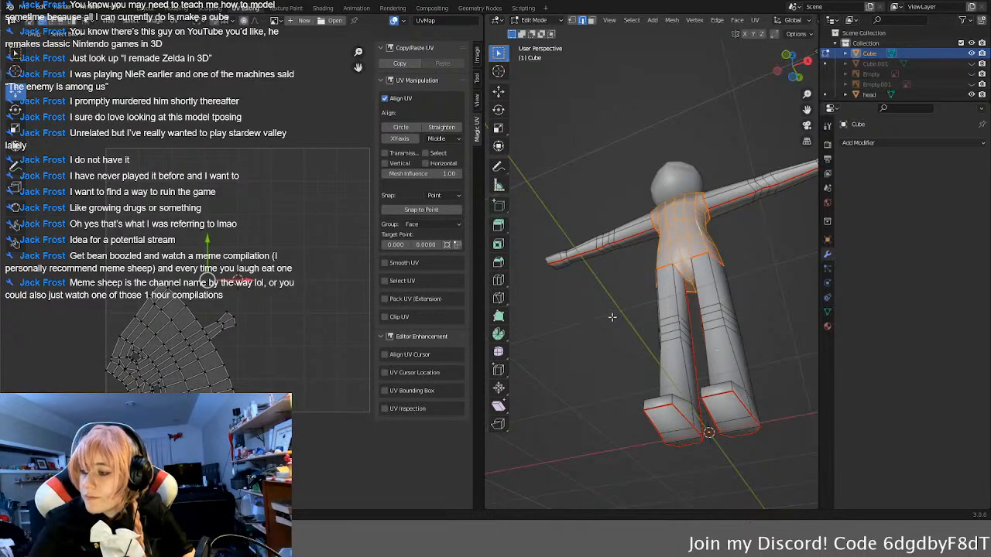
{"action": "middle_click_drag", "start_coordinate": [622, 319], "coordinate": [636, 322]}
{"action": "key", "text": "a"}
Step: Select only the torso's UV island and rotate it upright, with its narrow crotch strip pointing straight down
{"action": "middle_click_drag", "start_coordinate": [117, 366], "coordinate": [121, 331]}
{"action": "left_click", "coordinate": [183, 300]}
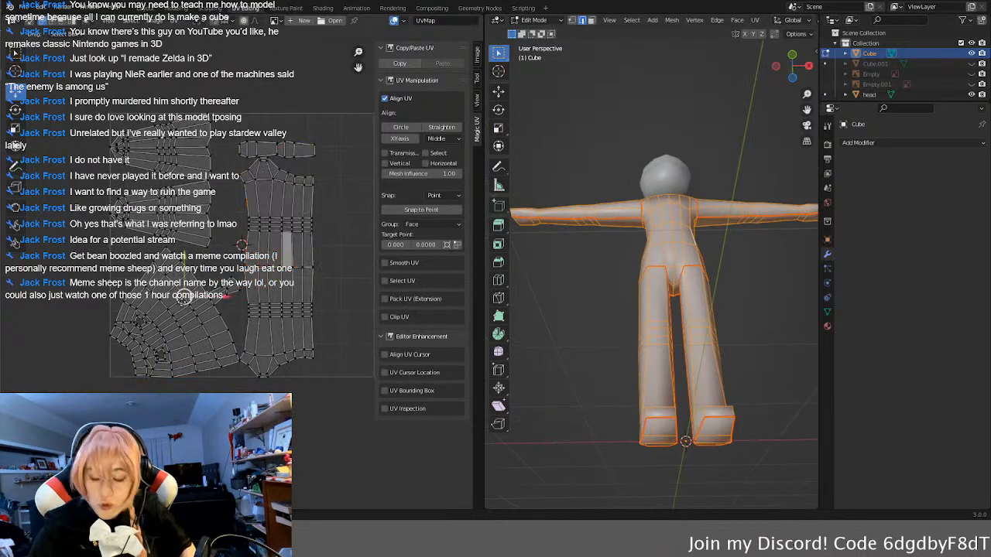
{"action": "left_click", "coordinate": [175, 312]}
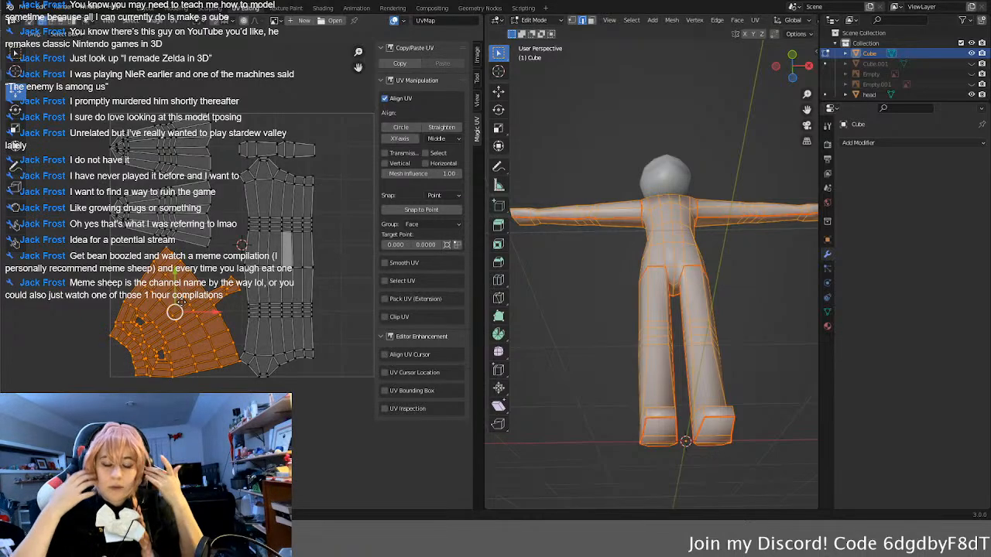
{"action": "key", "text": "r"}
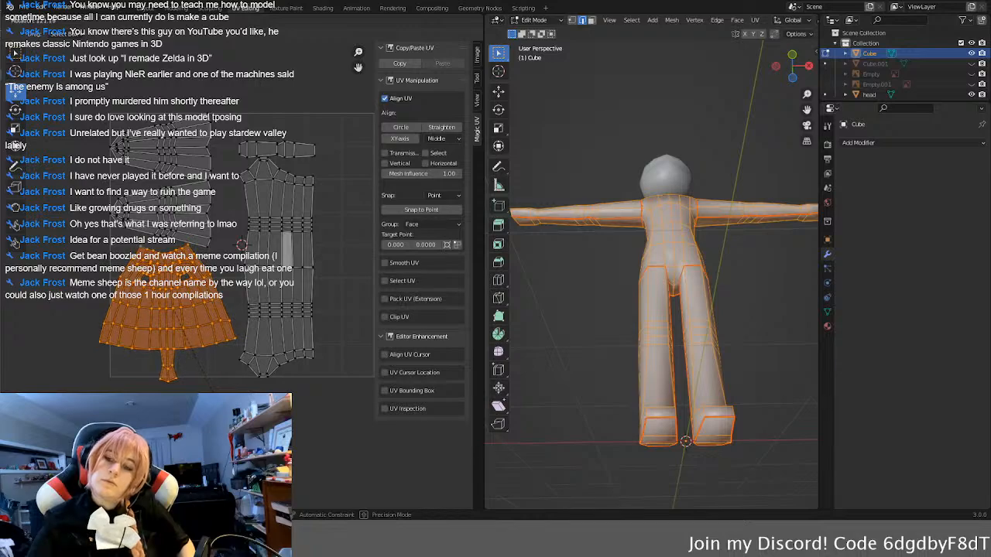
{"action": "left_click", "coordinate": [213, 391]}
Step: Fine-tune the torso island's rotation, using its central edge line as the vertical reference
{"action": "scroll", "coordinate": [239, 281], "scroll_direction": "up", "scroll_amount": 5}
{"action": "middle_click_drag", "start_coordinate": [149, 337], "coordinate": [302, 254]}
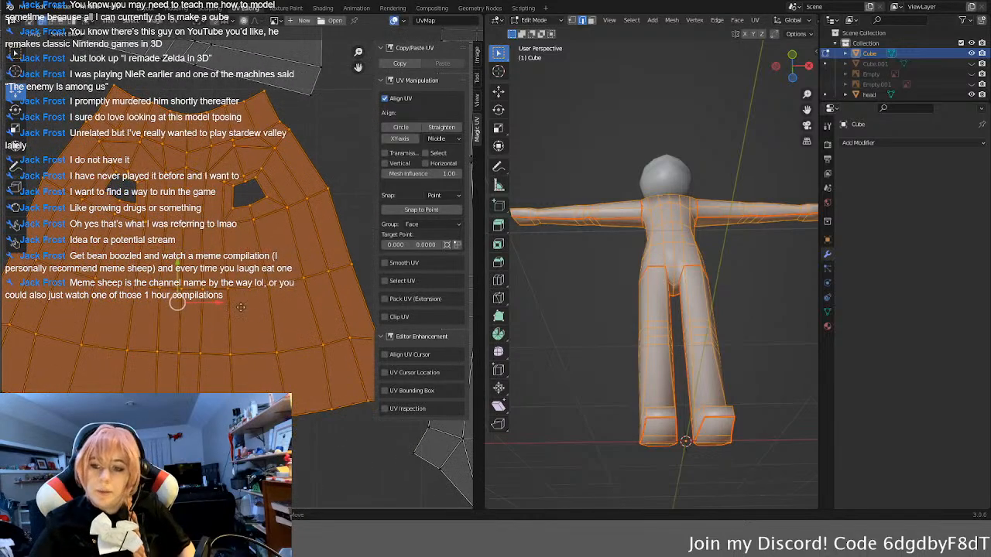
{"action": "scroll", "coordinate": [240, 315], "scroll_direction": "up", "scroll_amount": 7}
{"action": "scroll", "coordinate": [237, 275], "scroll_direction": "up", "scroll_amount": 4}
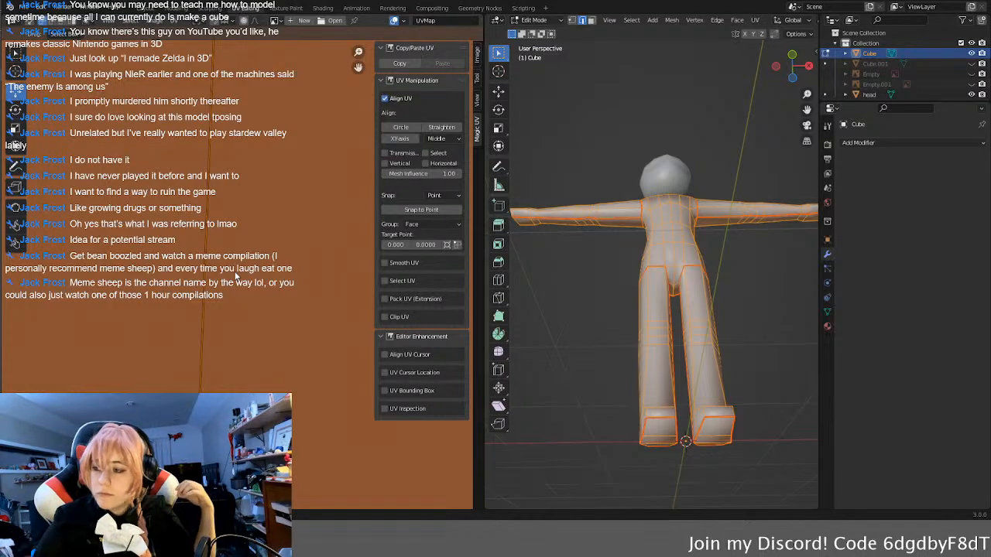
{"action": "scroll", "coordinate": [665, 327], "scroll_direction": "up", "scroll_amount": 2}
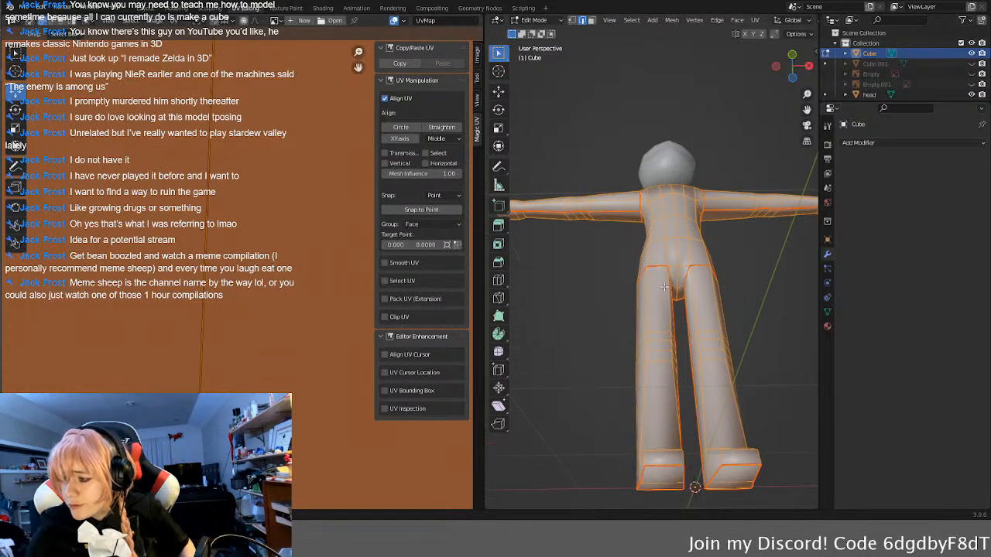
{"action": "scroll", "coordinate": [665, 327], "scroll_direction": "down", "scroll_amount": 3}
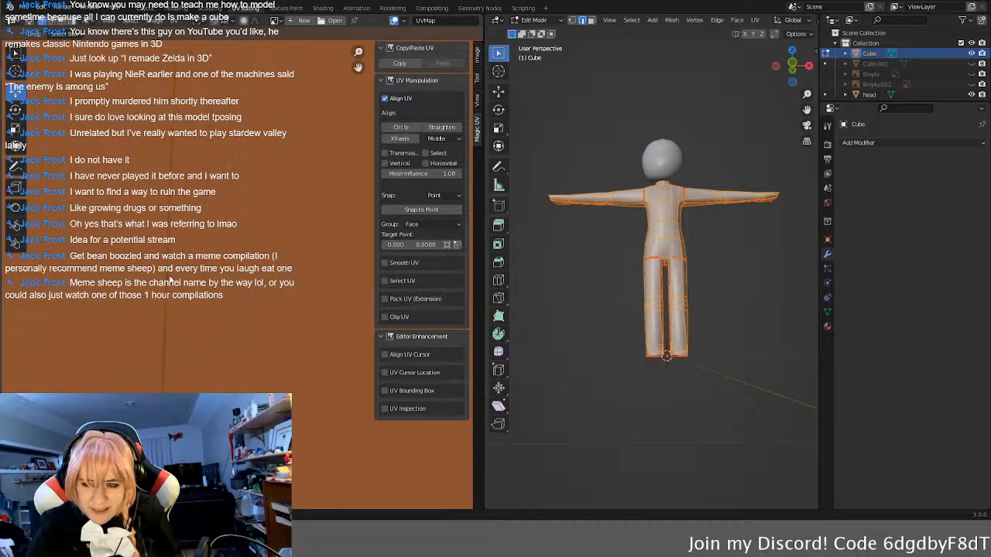
{"action": "middle_click_drag", "start_coordinate": [113, 322], "coordinate": [232, 338]}
{"action": "key", "text": "r"}
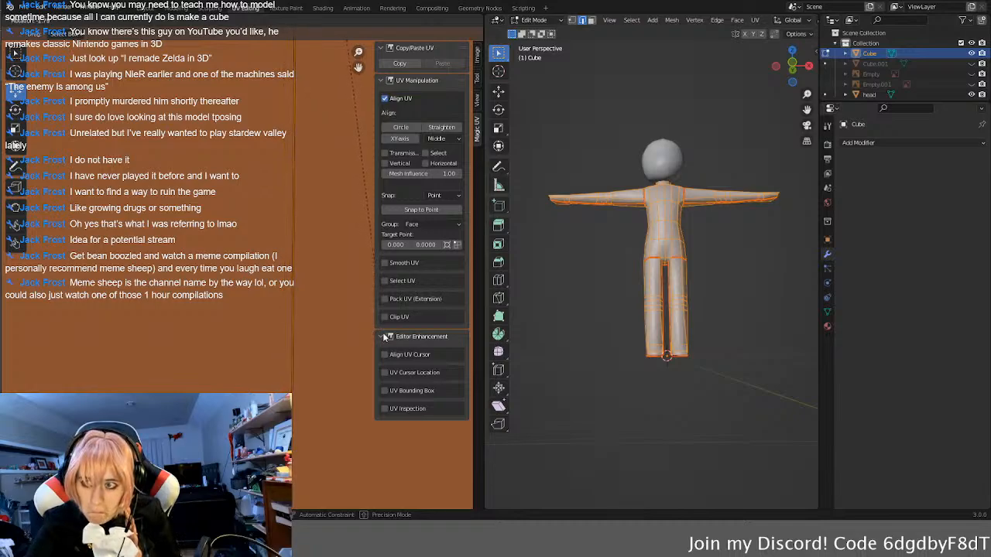
{"action": "left_click", "coordinate": [376, 334]}
Step: Examine the torso island's central edge line up close to judge how vertical it is
{"action": "scroll", "coordinate": [257, 169], "scroll_direction": "down", "scroll_amount": 5}
{"action": "scroll", "coordinate": [235, 233], "scroll_direction": "up", "scroll_amount": 2}
{"action": "middle_click_drag", "start_coordinate": [233, 237], "coordinate": [230, 268]}
{"action": "scroll", "coordinate": [232, 271], "scroll_direction": "up", "scroll_amount": 9}
{"action": "middle_click_drag", "start_coordinate": [95, 222], "coordinate": [250, 280]}
{"action": "scroll", "coordinate": [234, 273], "scroll_direction": "up", "scroll_amount": 4}
{"action": "scroll", "coordinate": [250, 282], "scroll_direction": "up", "scroll_amount": 2}
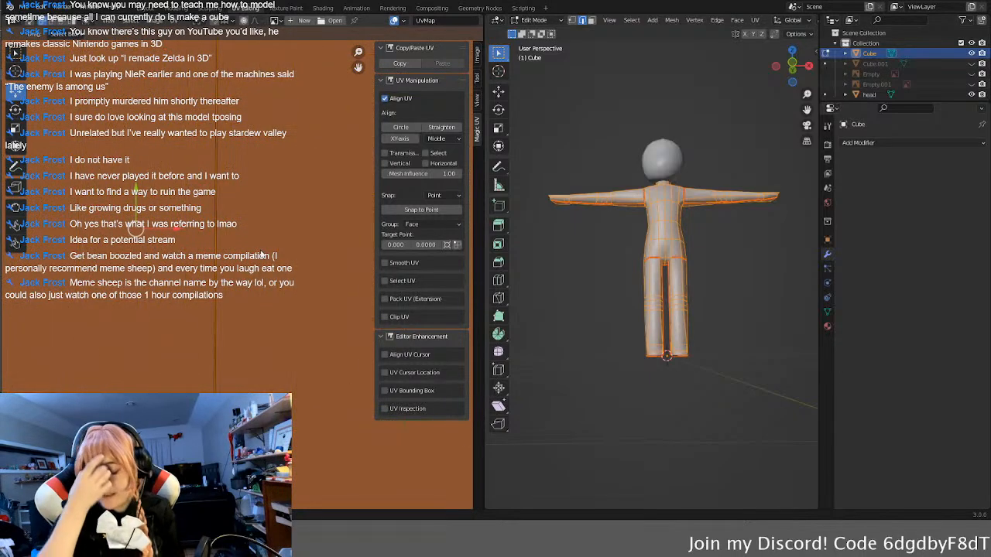
{"action": "scroll", "coordinate": [270, 244], "scroll_direction": "down", "scroll_amount": 2}
{"action": "scroll", "coordinate": [250, 261], "scroll_direction": "down", "scroll_amount": 6}
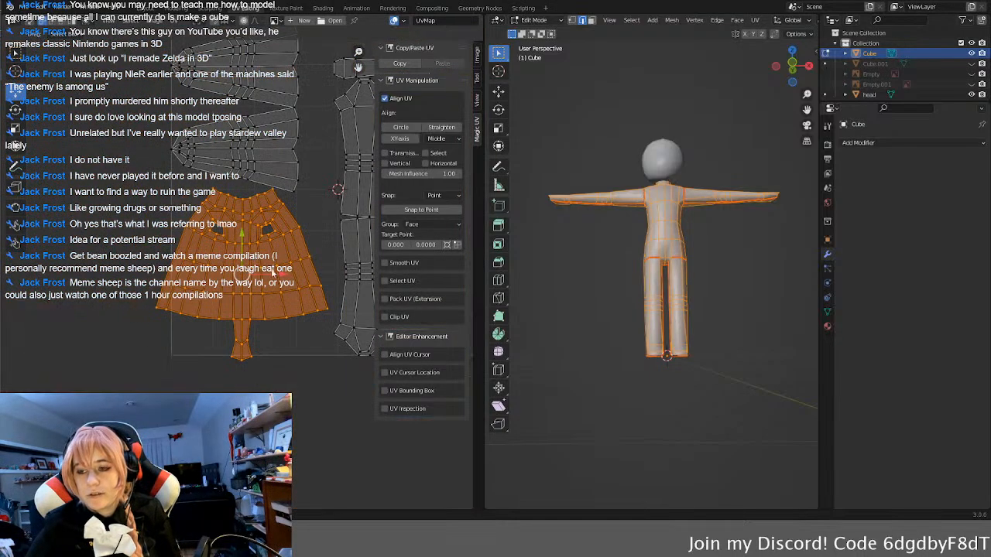
{"action": "scroll", "coordinate": [283, 297], "scroll_direction": "up", "scroll_amount": 8}
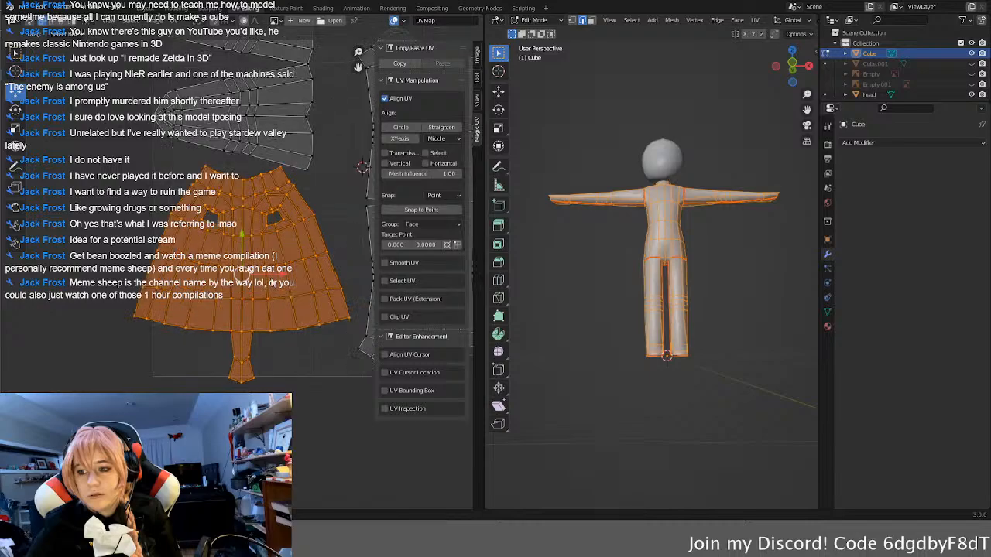
{"action": "scroll", "coordinate": [251, 236], "scroll_direction": "up", "scroll_amount": 3}
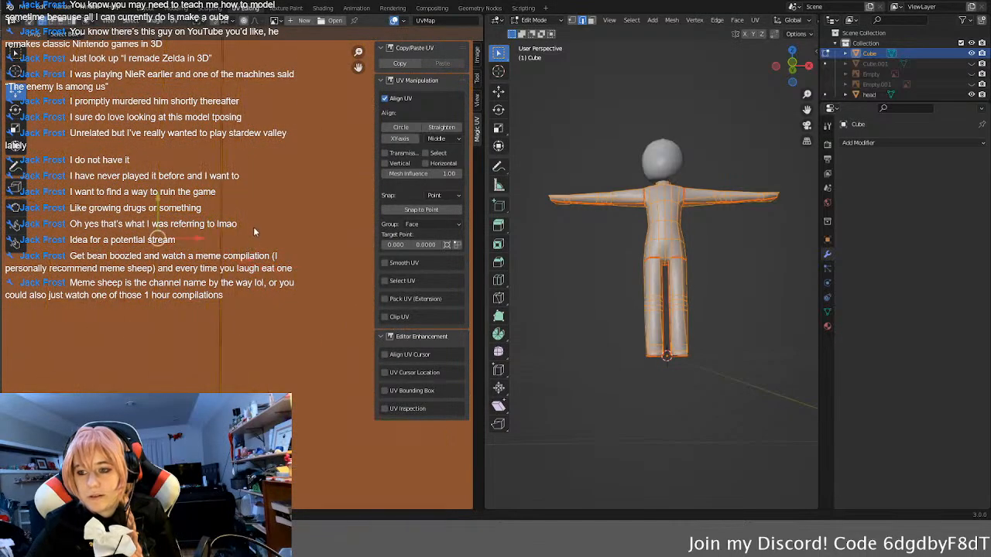
Step: Rotate the torso UV island very slightly more so its central edge line runs vertically
{"action": "key", "text": "s"}
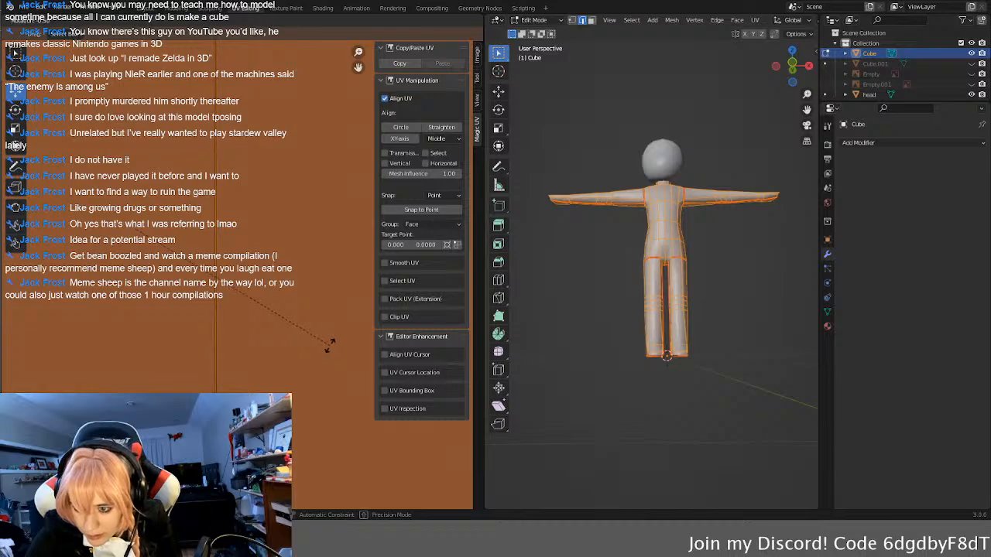
{"action": "left_click", "coordinate": [330, 345]}
{"action": "key", "text": "ctrl+z"}
{"action": "key", "text": "ctrl+z"}
{"action": "key", "text": "ctrl+z"}
{"action": "key", "text": "ctrl+z"}
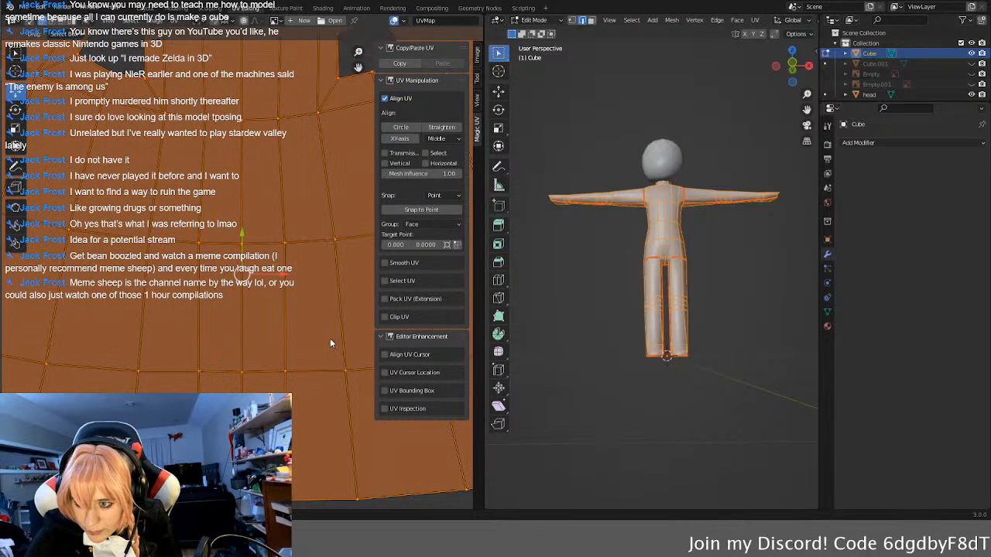
{"action": "key", "text": "ctrl+z"}
{"action": "key", "text": "ctrl+z"}
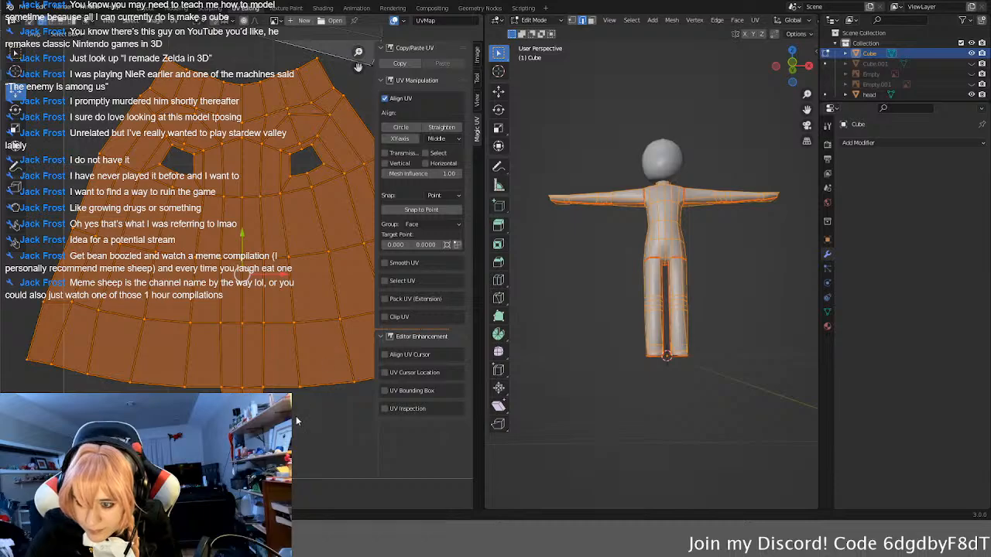
{"action": "key", "text": "ctrl+z"}
{"action": "key", "text": "ctrl+z"}
{"action": "scroll", "coordinate": [269, 221], "scroll_direction": "up", "scroll_amount": 5}
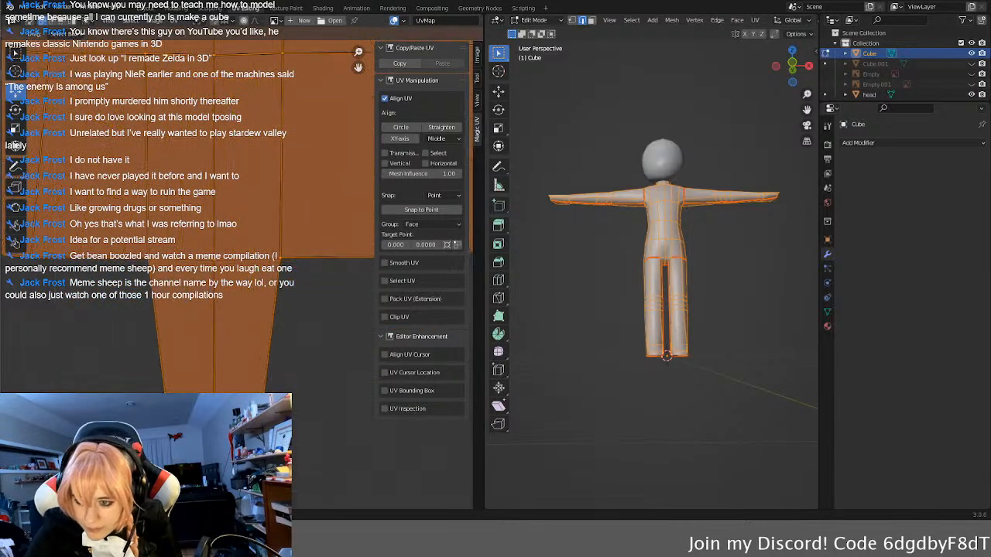
Step: Inspect the torso island's central edge line from the crotch strip up to the neckline to check that it runs straight
{"action": "middle_click_drag", "start_coordinate": [252, 348], "coordinate": [260, 194]}
{"action": "scroll", "coordinate": [268, 260], "scroll_direction": "up", "scroll_amount": 4}
{"action": "scroll", "coordinate": [314, 133], "scroll_direction": "up", "scroll_amount": 6}
{"action": "middle_click_drag", "start_coordinate": [299, 392], "coordinate": [146, 267]}
{"action": "middle_click_drag", "start_coordinate": [245, 310], "coordinate": [183, 299]}
{"action": "scroll", "coordinate": [134, 299], "scroll_direction": "down", "scroll_amount": 7}
{"action": "scroll", "coordinate": [244, 307], "scroll_direction": "up", "scroll_amount": 1}
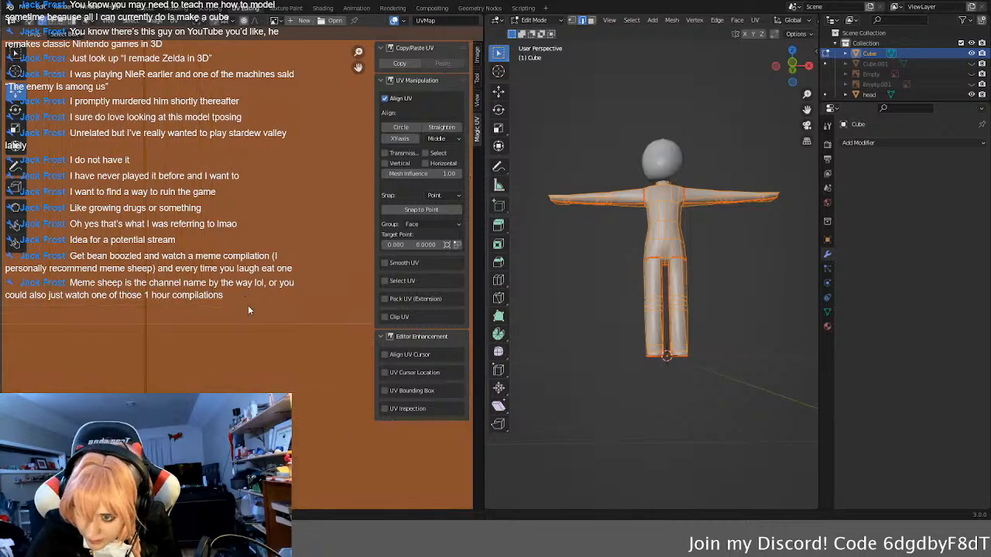
{"action": "mouse_move", "coordinate": [163, 214]}
{"action": "middle_mouse_down"}
{"action": "mouse_move", "coordinate": [228, 270]}
{"action": "mouse_move", "coordinate": [221, 315]}
{"action": "middle_mouse_up"}
{"action": "mouse_move", "coordinate": [216, 172]}
{"action": "middle_mouse_down"}
{"action": "mouse_move", "coordinate": [210, 380]}
{"action": "mouse_move", "coordinate": [195, 371]}
{"action": "mouse_move", "coordinate": [230, 172]}
{"action": "mouse_move", "coordinate": [246, 370]}
{"action": "middle_mouse_up"}
{"action": "middle_click_drag", "start_coordinate": [233, 175], "coordinate": [243, 368]}
{"action": "middle_click_drag", "start_coordinate": [256, 138], "coordinate": [234, 370]}
{"action": "middle_click_drag", "start_coordinate": [238, 158], "coordinate": [240, 395]}
{"action": "mouse_move", "coordinate": [223, 143]}
{"action": "middle_mouse_down"}
{"action": "mouse_move", "coordinate": [220, 356]}
{"action": "mouse_move", "coordinate": [239, 395]}
{"action": "middle_mouse_up"}
{"action": "mouse_move", "coordinate": [257, 159]}
{"action": "middle_mouse_down"}
{"action": "mouse_move", "coordinate": [265, 399]}
{"action": "mouse_move", "coordinate": [282, 445]}
{"action": "middle_mouse_up"}
{"action": "middle_click_drag", "start_coordinate": [289, 181], "coordinate": [316, 439]}
{"action": "scroll", "coordinate": [240, 142], "scroll_direction": "down", "scroll_amount": 12}
{"action": "scroll", "coordinate": [241, 141], "scroll_direction": "up", "scroll_amount": 8}
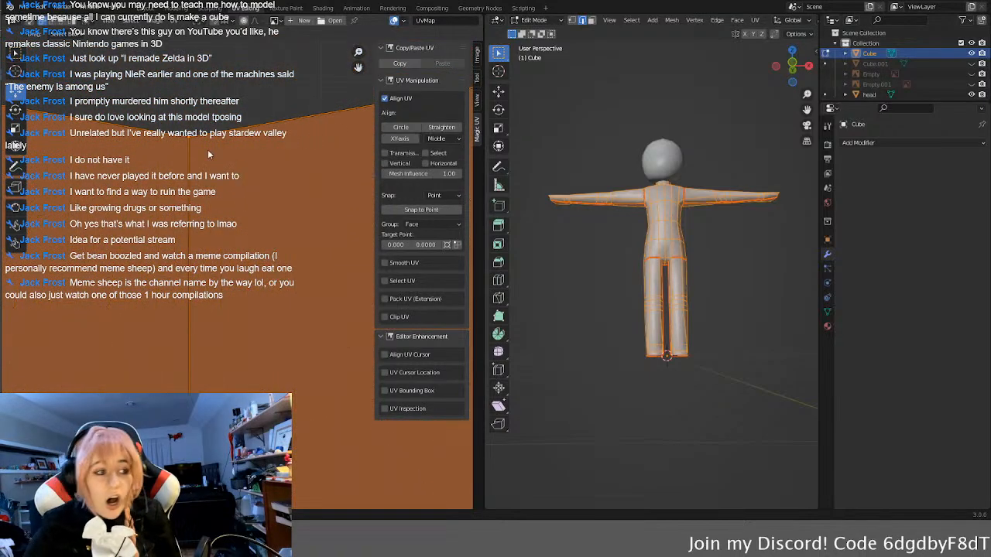
{"action": "scroll", "coordinate": [206, 150], "scroll_direction": "down", "scroll_amount": 5}
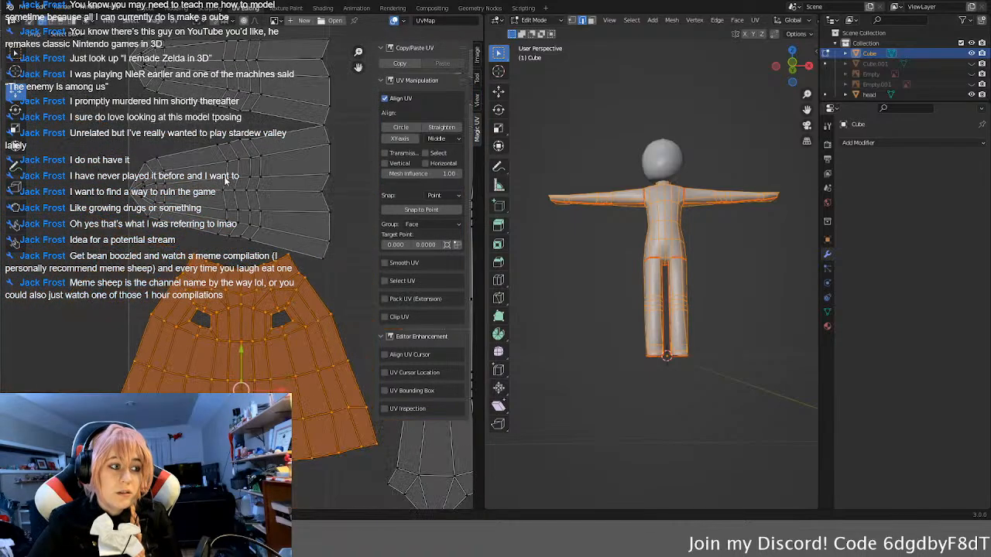
{"action": "scroll", "coordinate": [224, 178], "scroll_direction": "down", "scroll_amount": 2}
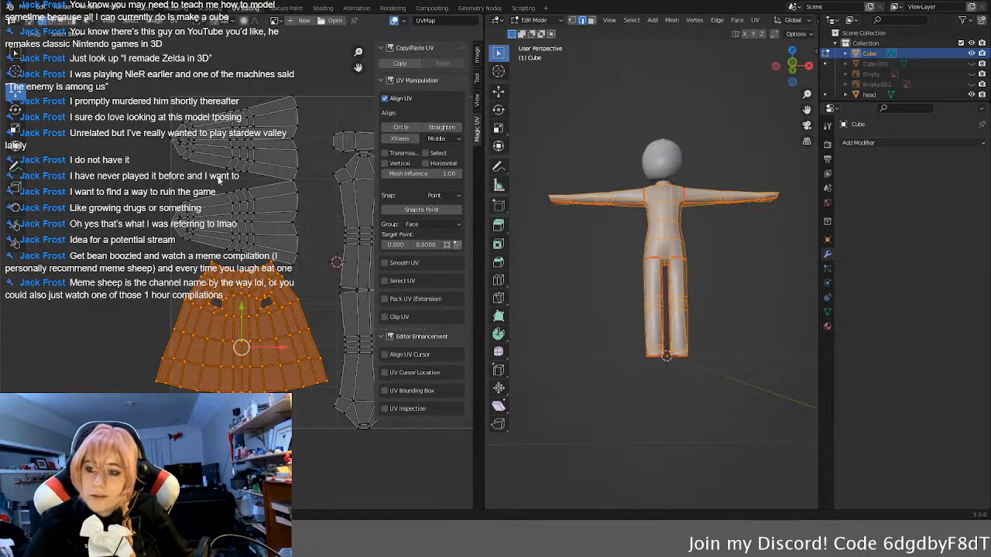
{"action": "scroll", "coordinate": [212, 212], "scroll_direction": "down", "scroll_amount": 4}
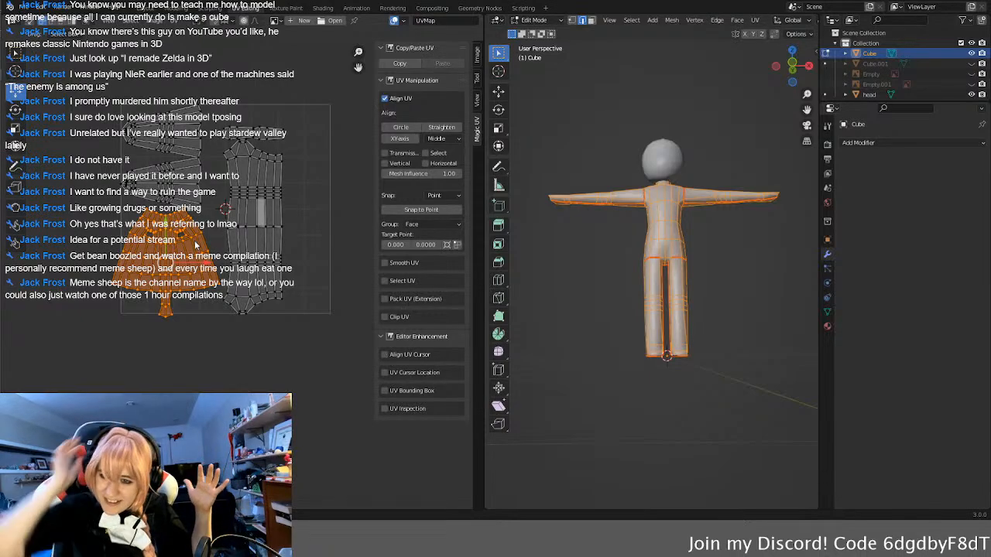
{"action": "scroll", "coordinate": [195, 245], "scroll_direction": "up", "scroll_amount": 4}
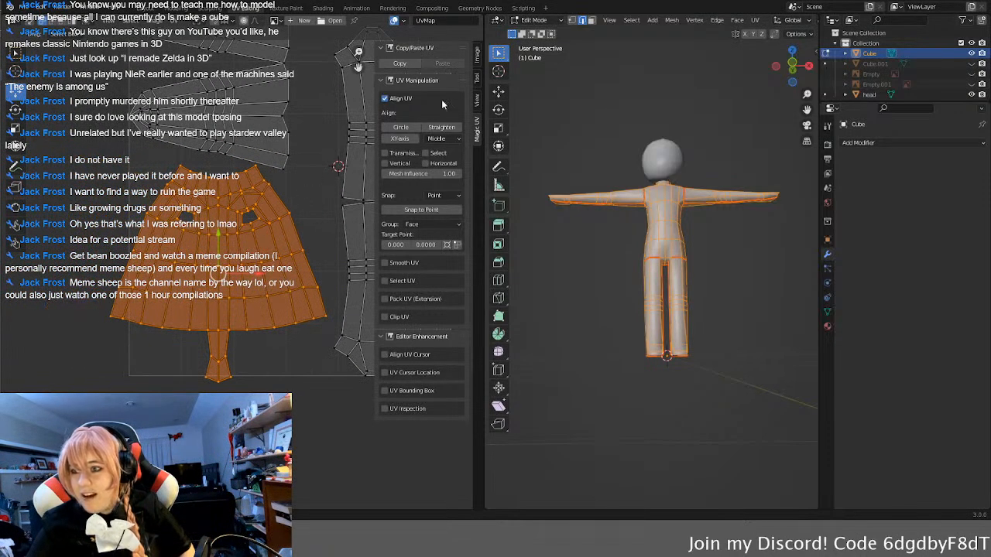
Step: Enable the TexTools add-on and show its UV Layout tools beside the UV editor
{"action": "left_click", "coordinate": [381, 80]}
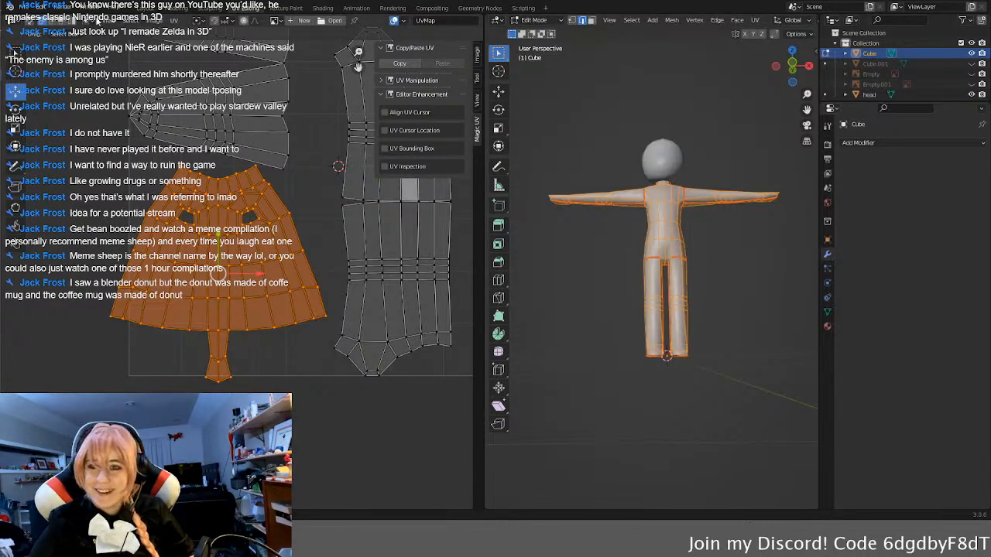
{"action": "left_click", "coordinate": [43, 8]}
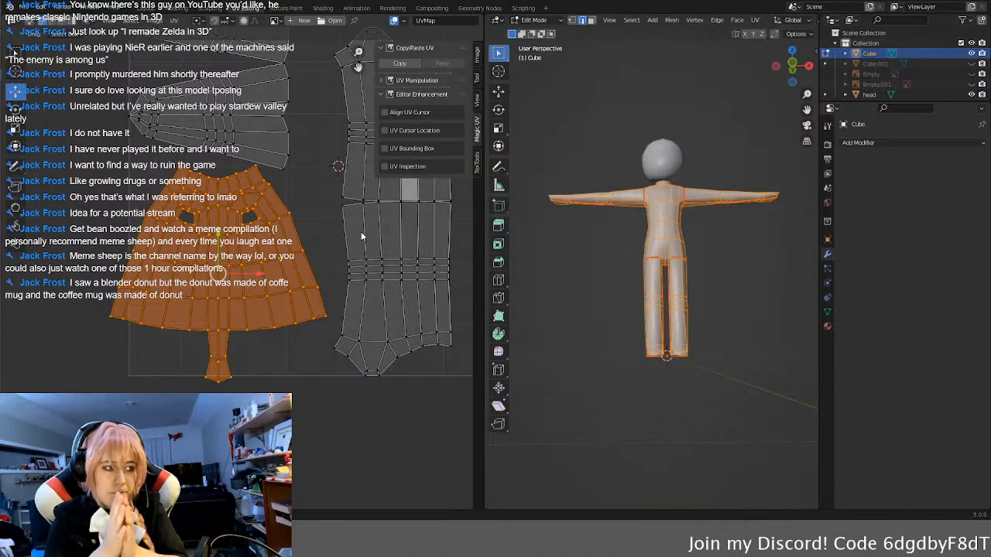
{"action": "left_click", "coordinate": [341, 197]}
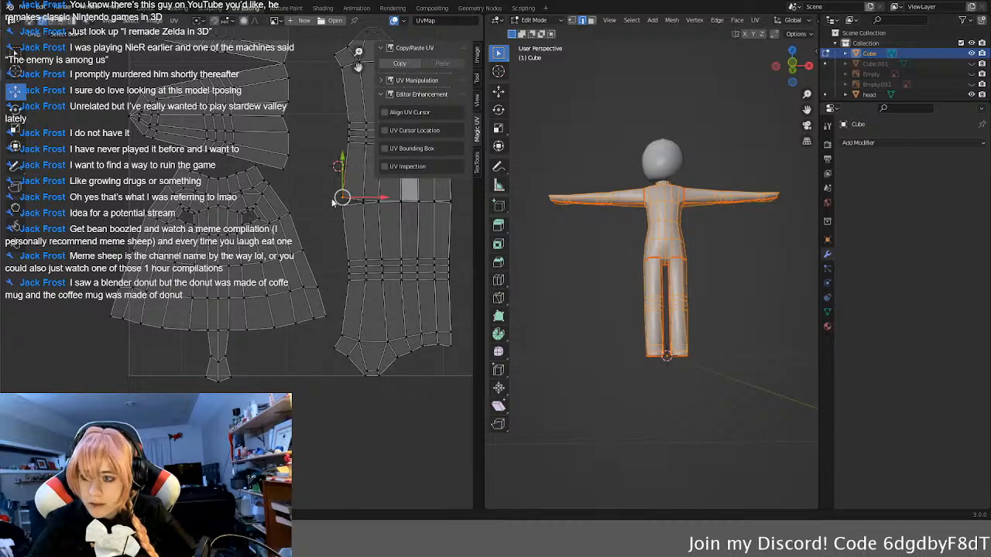
{"action": "left_click", "coordinate": [385, 167]}
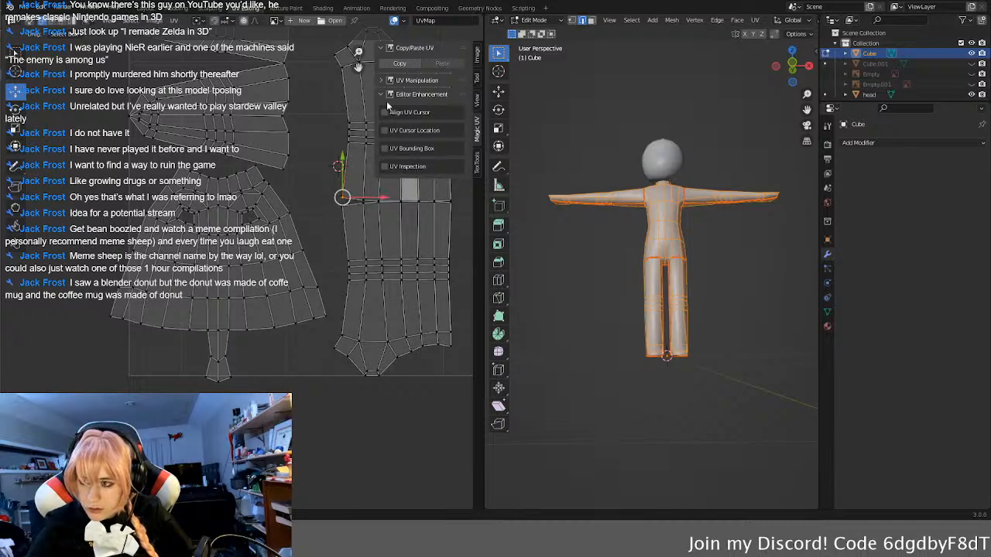
{"action": "left_click", "coordinate": [476, 163]}
{"action": "middle_click_drag", "start_coordinate": [342, 166], "coordinate": [234, 261]}
{"action": "scroll", "coordinate": [233, 260], "scroll_direction": "down", "scroll_amount": 1}
{"action": "left_click", "coordinate": [382, 159]}
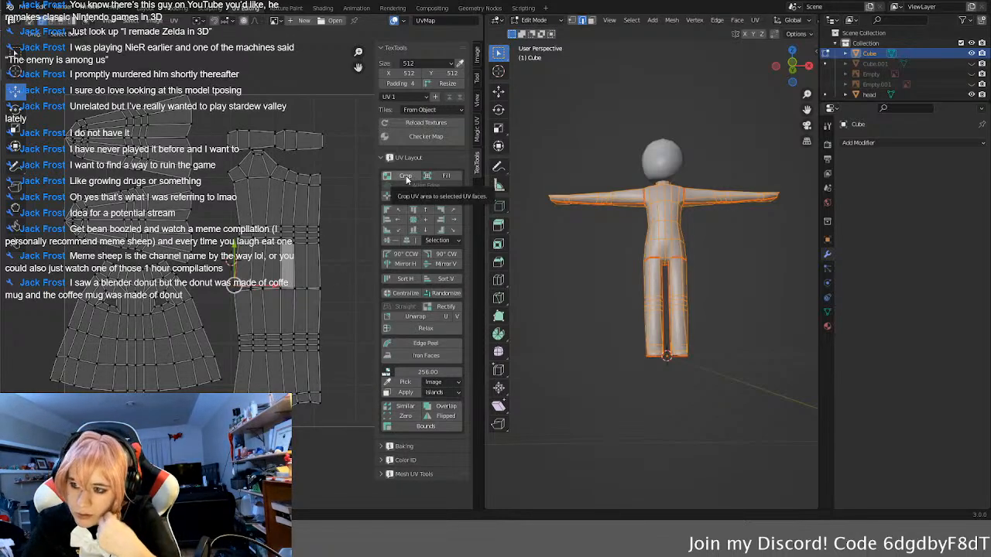
Step: Try TexTools Crop and Fit on the torso UV island alone, undoing each attempt
{"action": "left_click", "coordinate": [164, 325]}
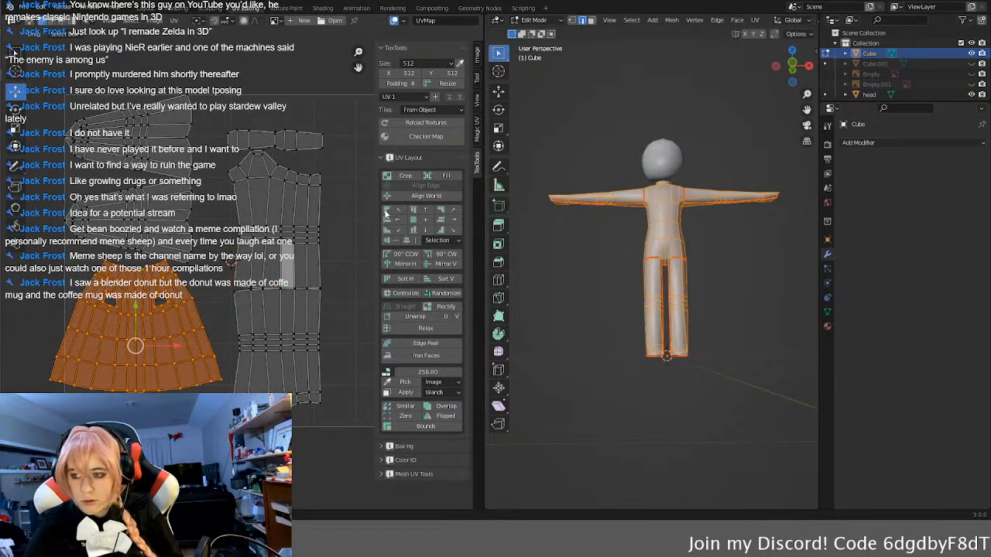
{"action": "left_click", "coordinate": [400, 177]}
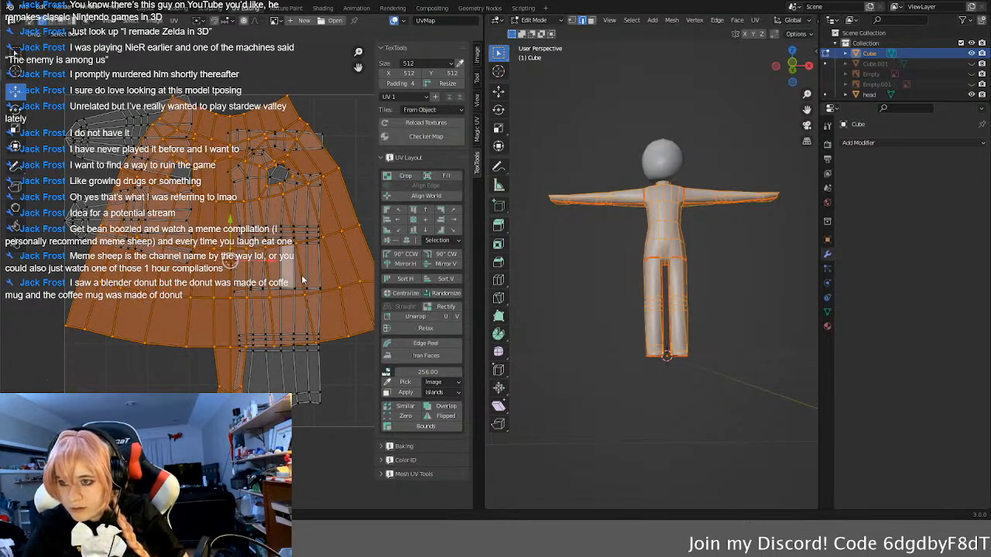
{"action": "scroll", "coordinate": [302, 275], "scroll_direction": "down", "scroll_amount": 1}
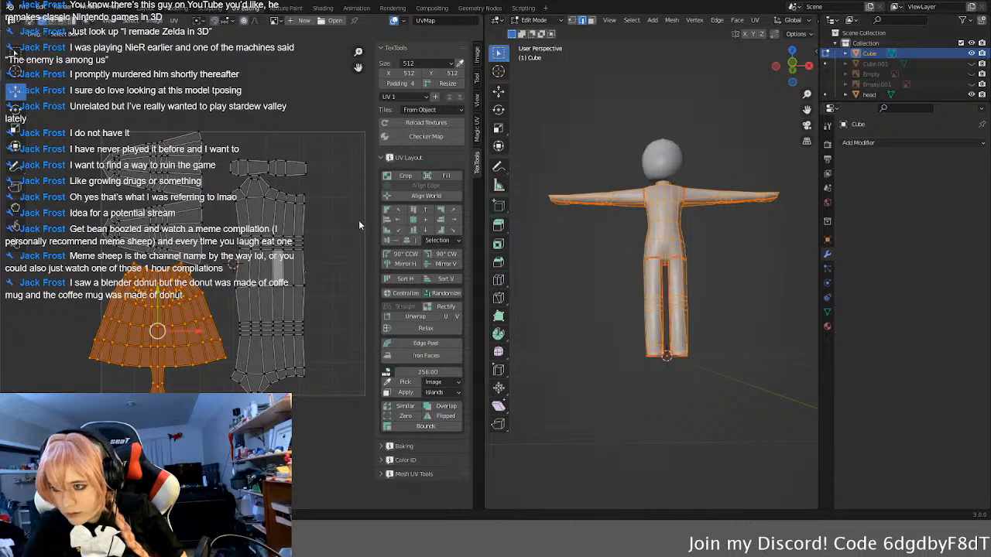
{"action": "left_click", "coordinate": [435, 177]}
{"action": "key", "text": "ctrl+z"}
{"action": "key", "text": "ctrl+z"}
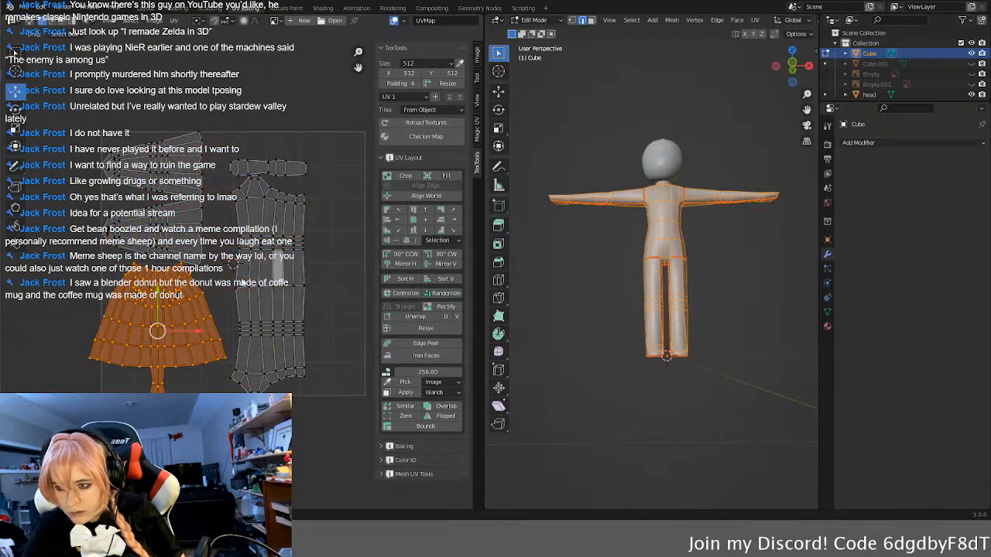
Step: Select all UV islands and fit them together inside the UV area with TexTools Crop
{"action": "left_click", "coordinate": [299, 269]}
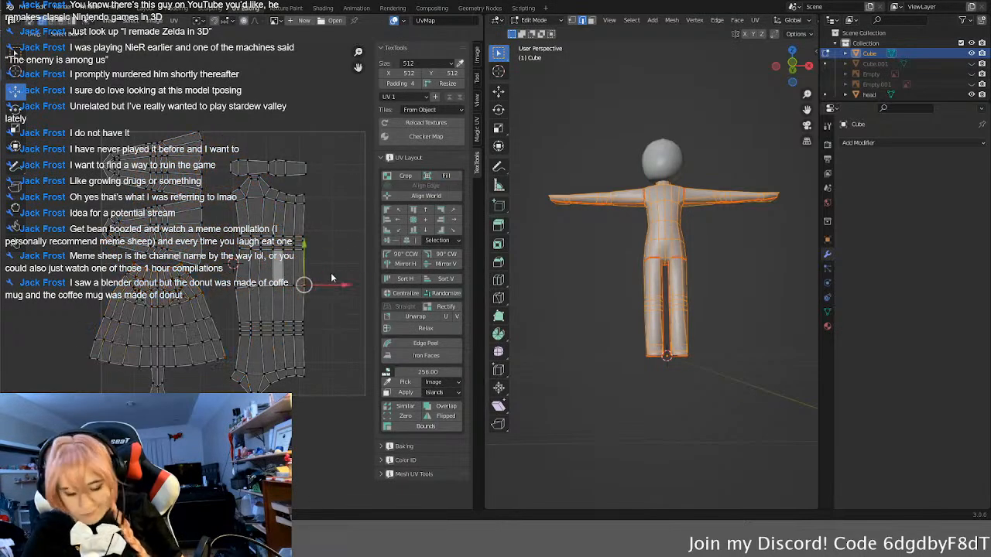
{"action": "key", "text": "a"}
{"action": "left_click", "coordinate": [426, 196]}
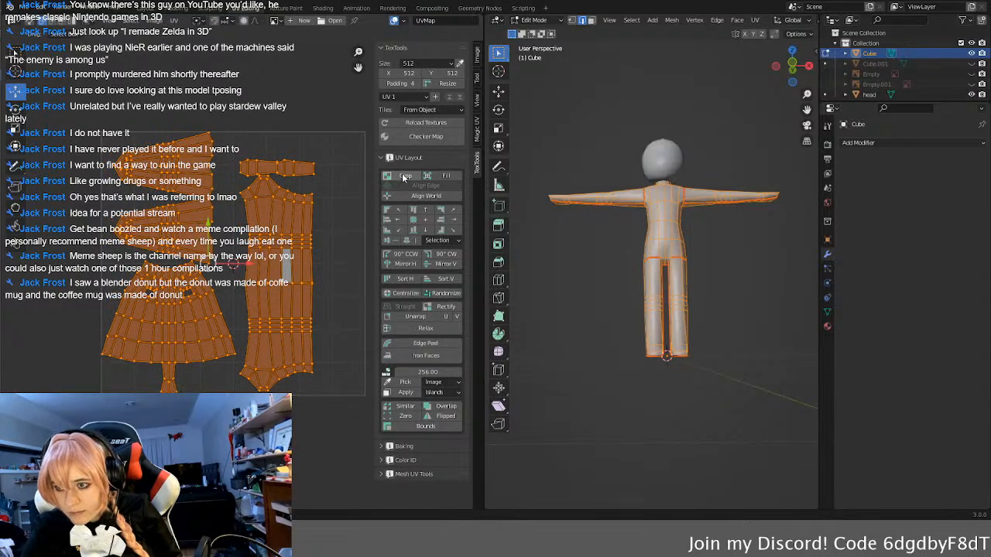
{"action": "scroll", "coordinate": [326, 271], "scroll_direction": "down", "scroll_amount": 1}
{"action": "scroll", "coordinate": [326, 267], "scroll_direction": "up", "scroll_amount": 2}
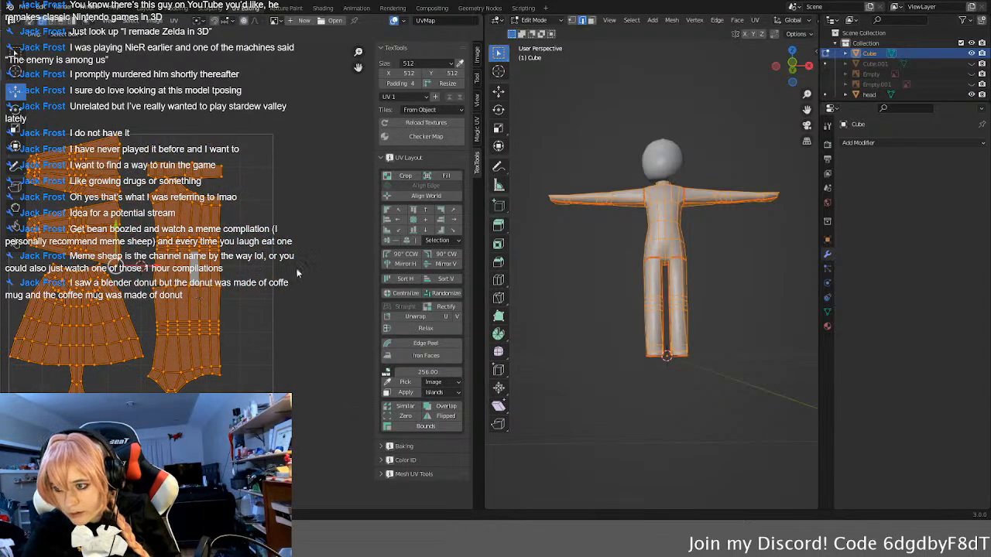
Step: Switch UV selection to edges and select an upper edge of the small strip island above the leg islands
{"action": "left_click", "coordinate": [247, 203]}
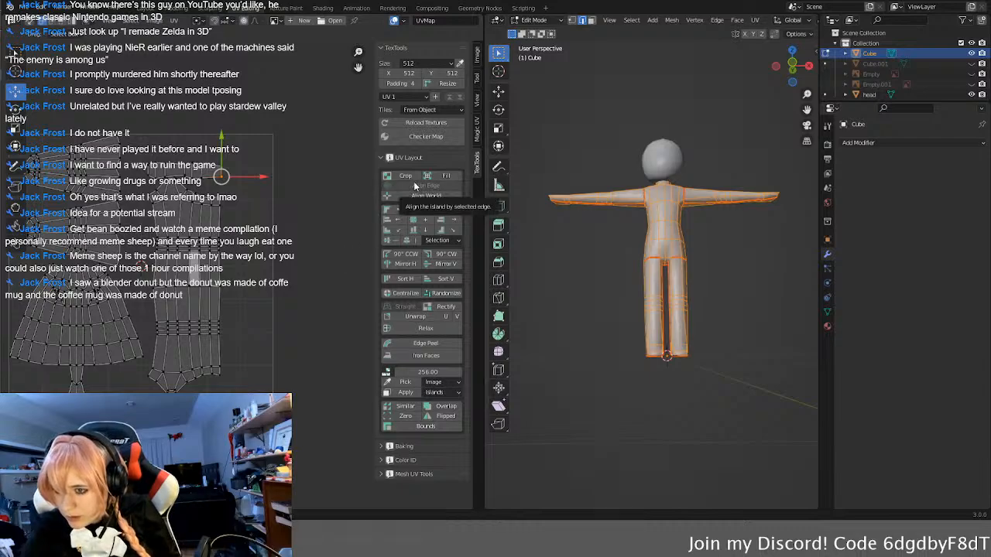
{"action": "key", "text": "ctrl+z"}
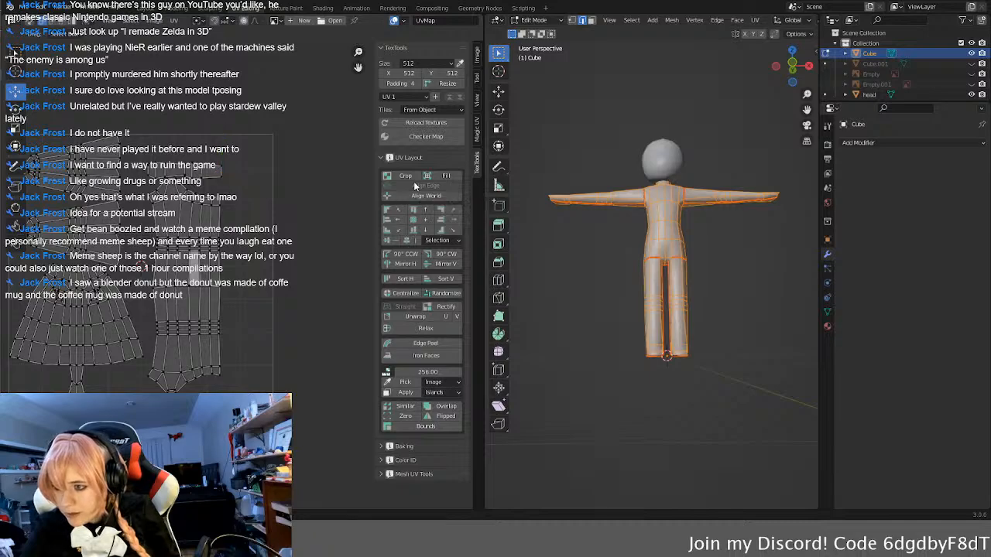
{"action": "left_click", "coordinate": [215, 170]}
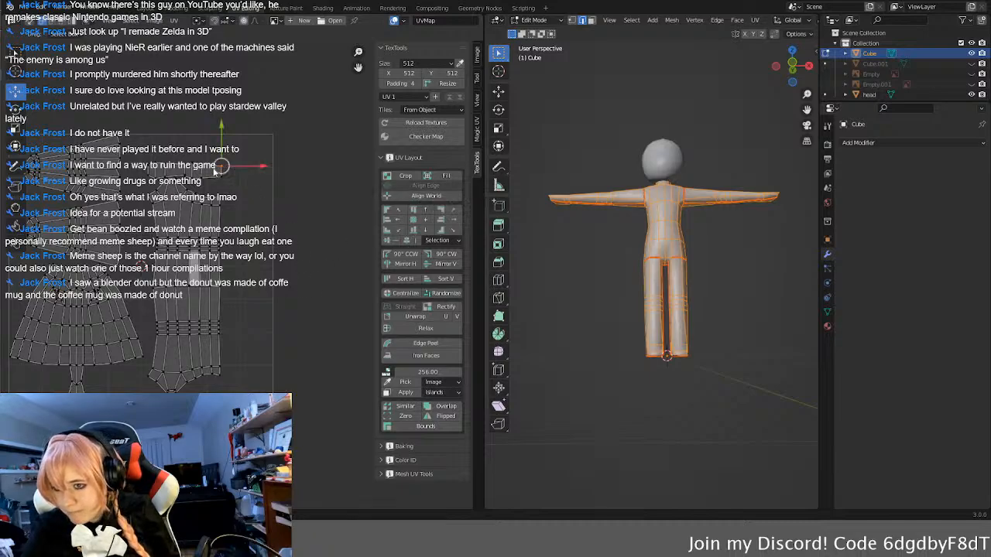
{"action": "left_click", "coordinate": [209, 169]}
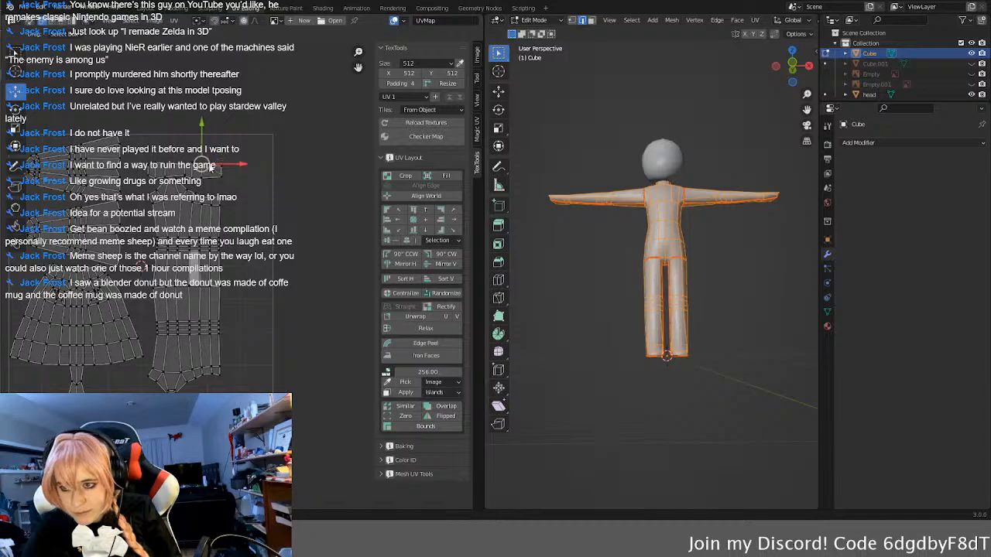
{"action": "left_click", "coordinate": [211, 167]}
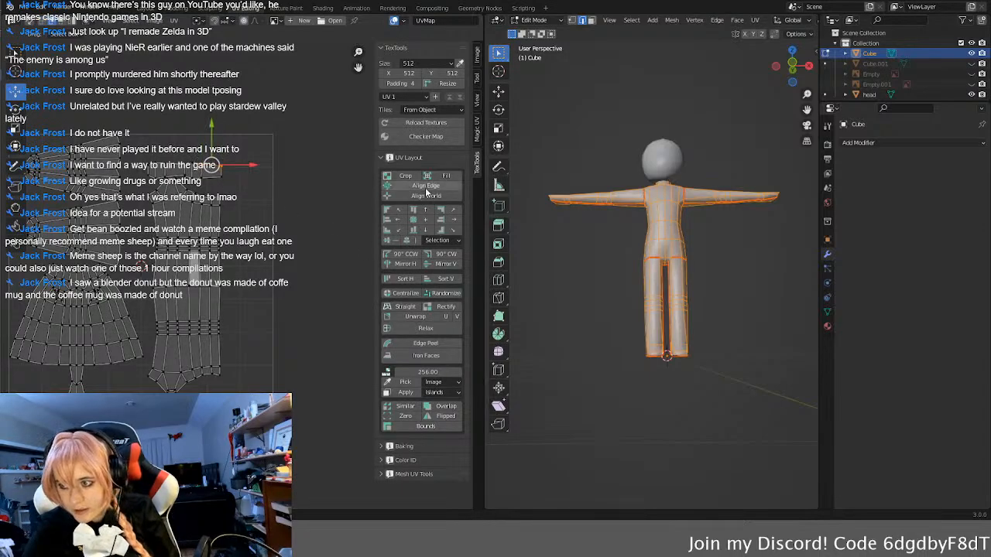
Step: Select the torso island's whole central edge line, from the neckline down through the crotch strip
{"action": "scroll", "coordinate": [206, 146], "scroll_direction": "up", "scroll_amount": 4}
{"action": "middle_click_drag", "start_coordinate": [203, 142], "coordinate": [180, 92]}
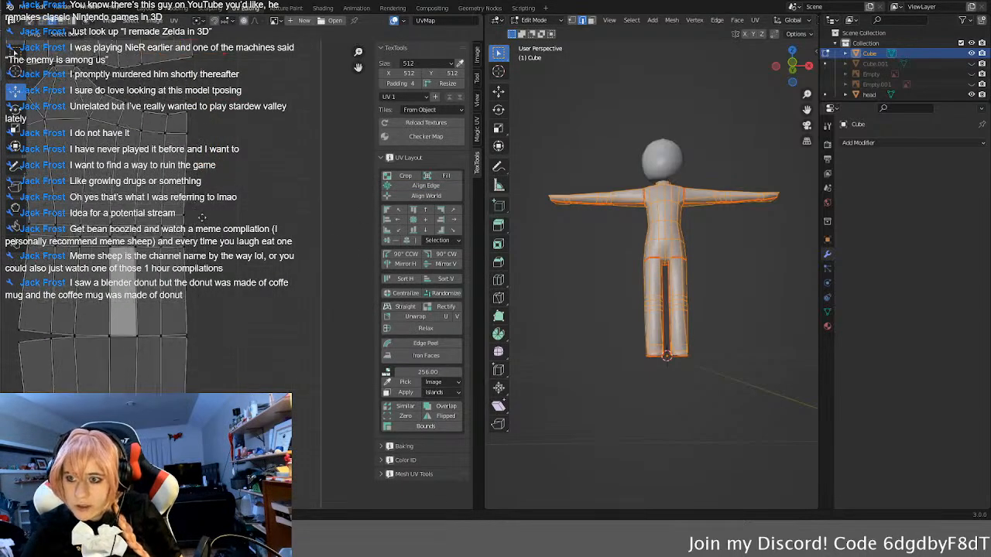
{"action": "scroll", "coordinate": [188, 295], "scroll_direction": "down", "scroll_amount": 4}
{"action": "middle_click_drag", "start_coordinate": [188, 294], "coordinate": [308, 194]}
{"action": "scroll", "coordinate": [194, 290], "scroll_direction": "up", "scroll_amount": 4}
{"action": "middle_click_drag", "start_coordinate": [162, 237], "coordinate": [225, 214]}
{"action": "left_click", "coordinate": [169, 126]}
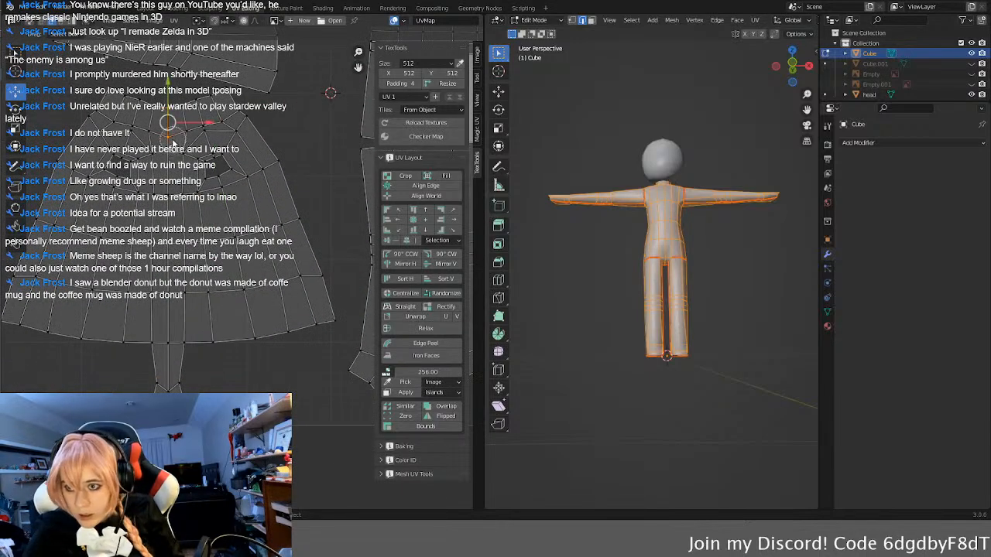
{"action": "left_click", "coordinate": [168, 155]}
{"action": "left_click", "coordinate": [187, 133], "text": "shift"}
{"action": "left_click", "coordinate": [148, 134], "text": "shift"}
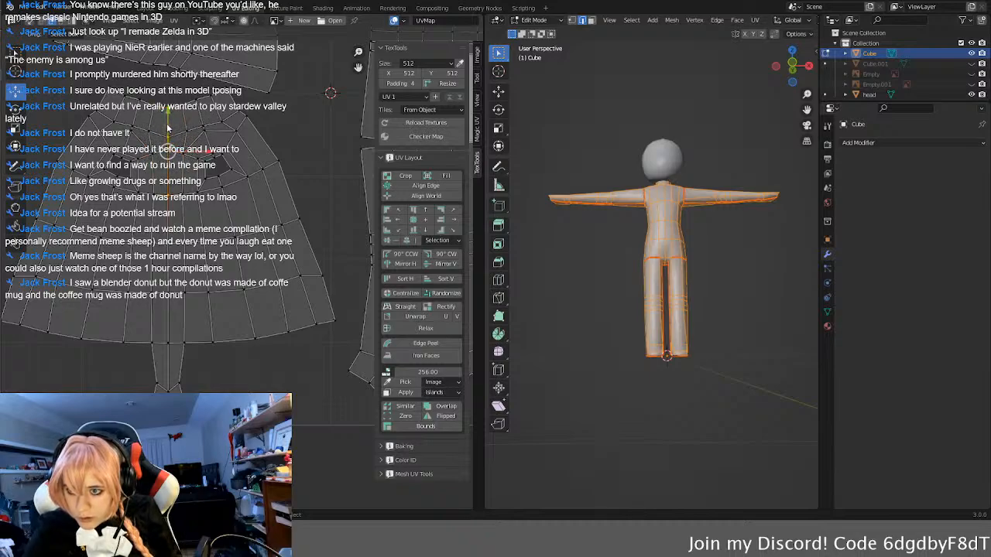
{"action": "left_click", "coordinate": [168, 321], "text": "shift"}
{"action": "left_click", "coordinate": [168, 362], "text": "shift"}
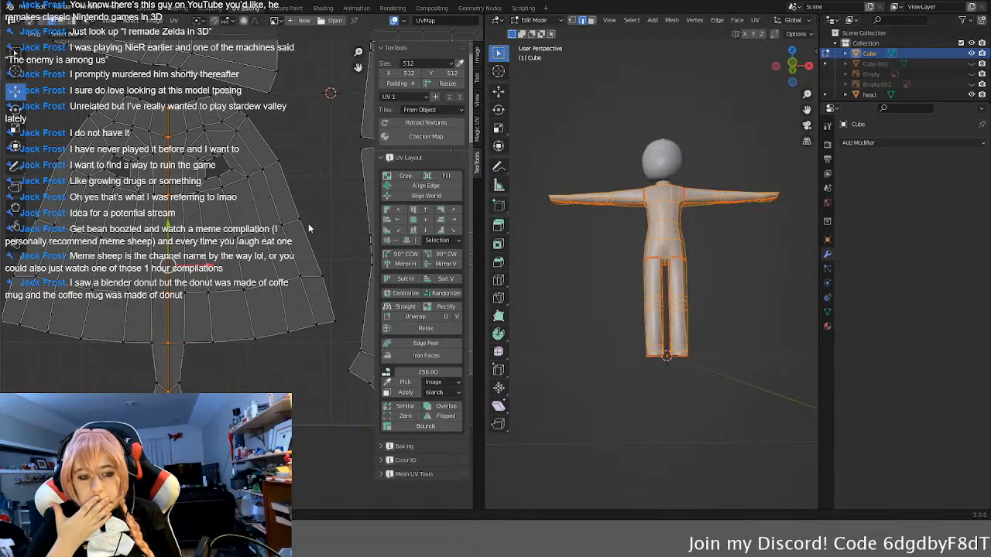
Step: Clear the edge selection and select the entire torso UV island
{"action": "left_click", "coordinate": [250, 387]}
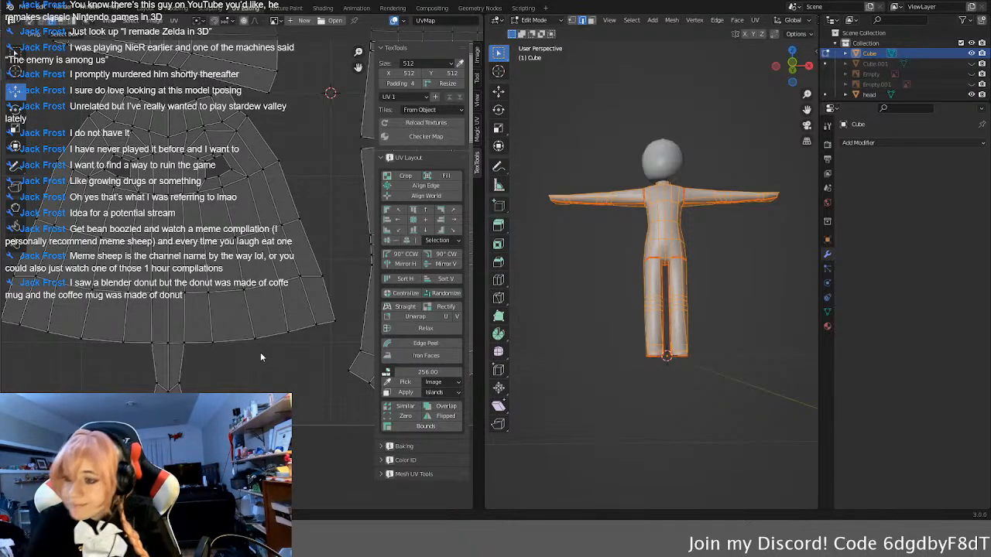
{"action": "left_click", "coordinate": [224, 293]}
{"action": "key", "text": "ctrl+l"}
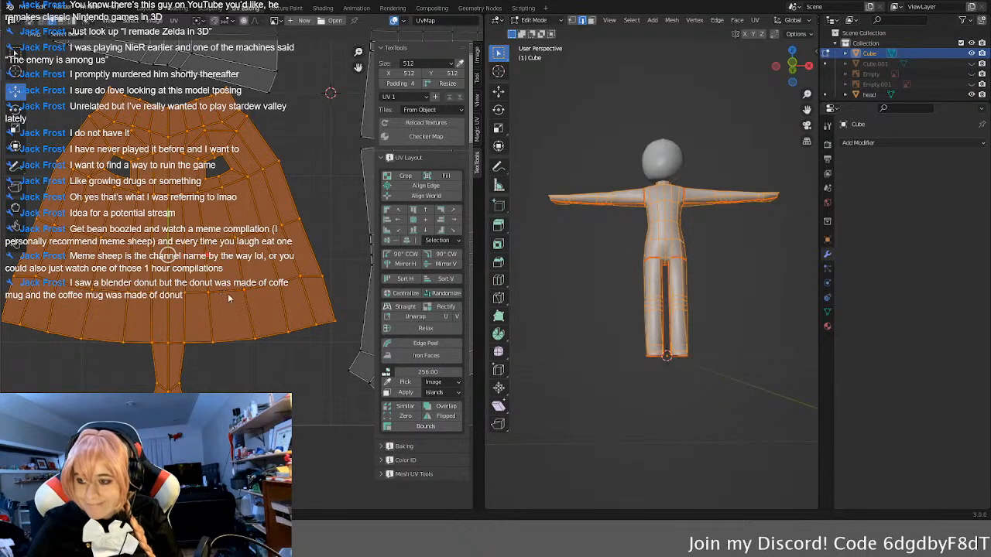
{"action": "left_click", "coordinate": [406, 307]}
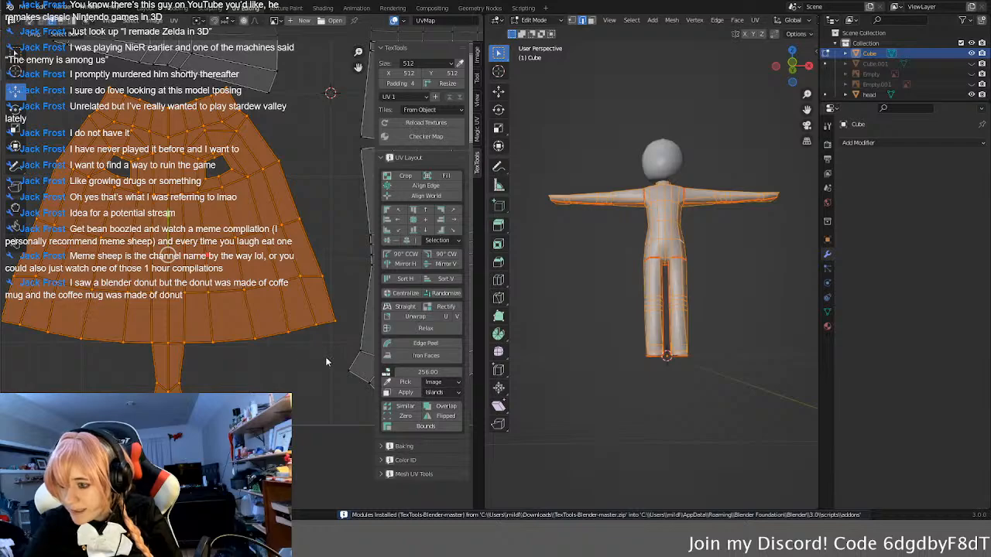
{"action": "left_click", "coordinate": [445, 295]}
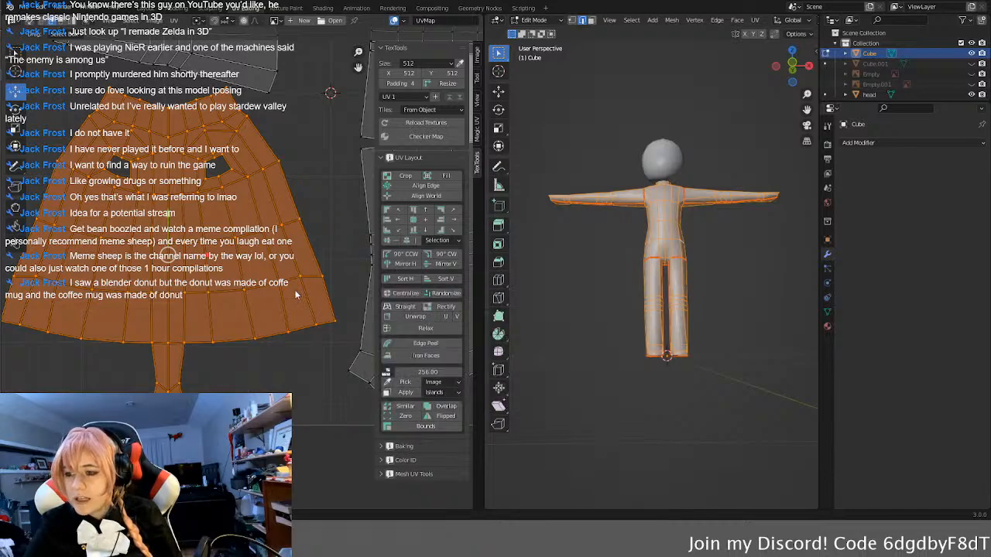
Step: Try TexTools Edge Peel on the selected torso island and undo it
{"action": "left_click", "coordinate": [396, 345]}
{"action": "scroll", "coordinate": [268, 339], "scroll_direction": "down", "scroll_amount": 5}
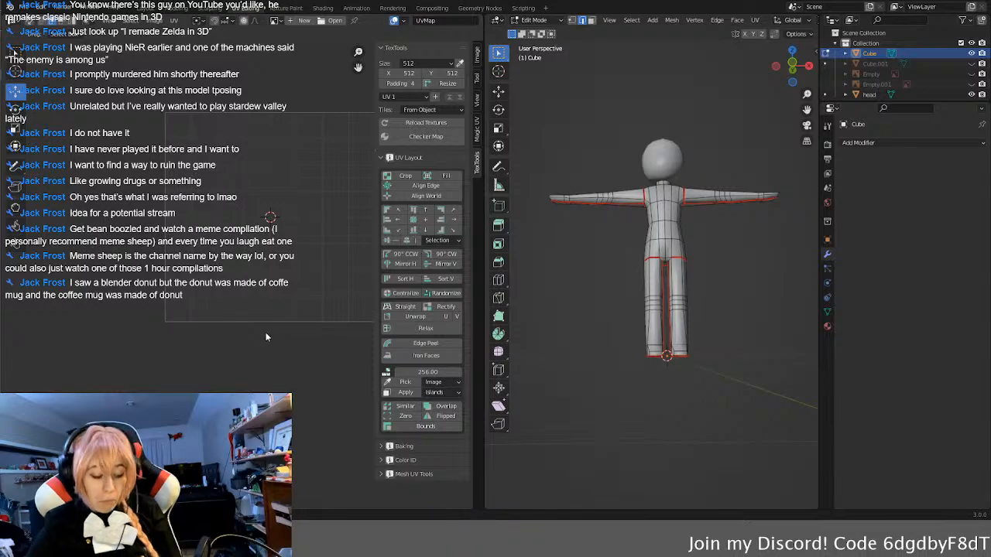
{"action": "key", "text": "a"}
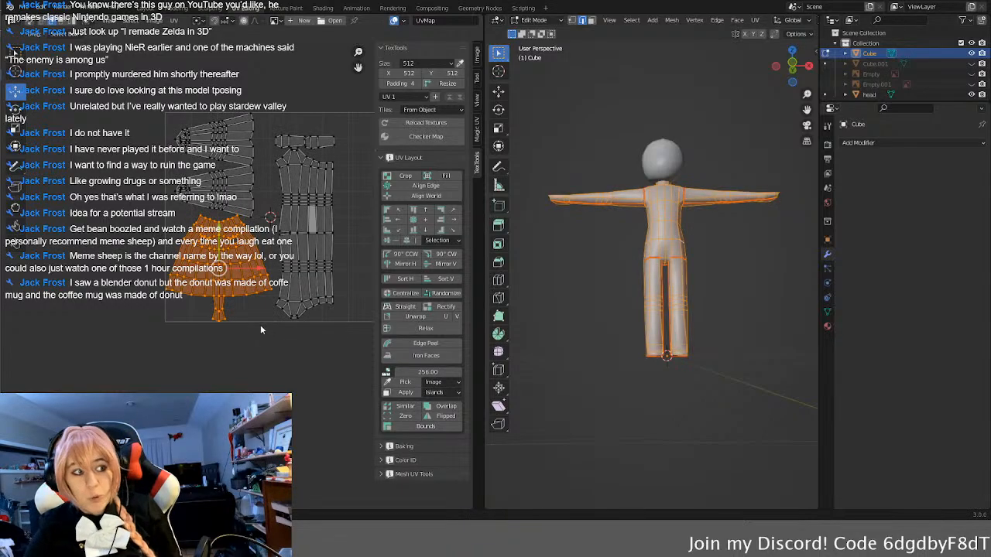
{"action": "scroll", "coordinate": [255, 321], "scroll_direction": "up", "scroll_amount": 6}
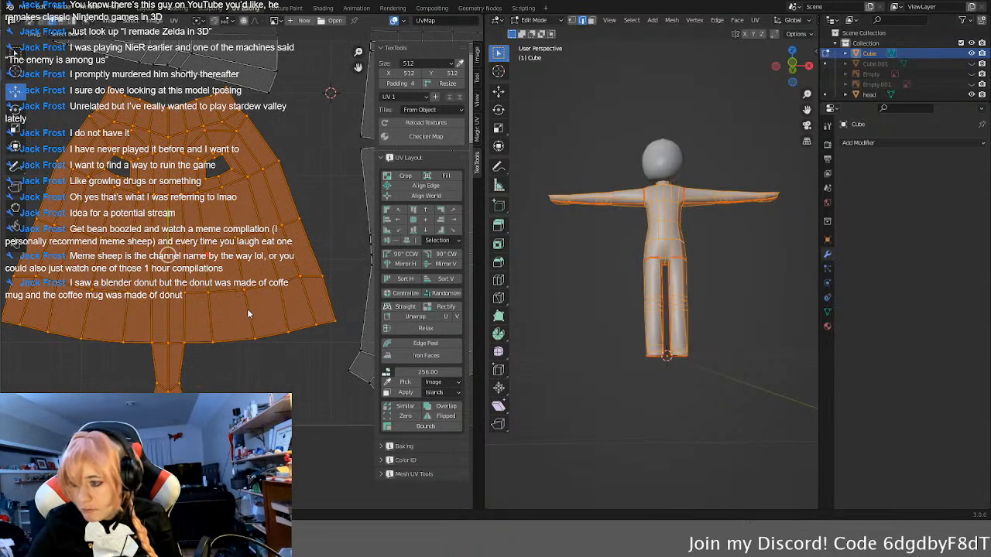
Step: Try TexTools Iron Faces on the selected torso island and undo it
{"action": "left_click", "coordinate": [440, 354]}
{"action": "scroll", "coordinate": [224, 321], "scroll_direction": "down", "scroll_amount": 5}
{"action": "scroll", "coordinate": [185, 215], "scroll_direction": "up", "scroll_amount": 3}
{"action": "middle_click_drag", "start_coordinate": [184, 216], "coordinate": [196, 322]}
{"action": "scroll", "coordinate": [196, 322], "scroll_direction": "down", "scroll_amount": 3}
{"action": "scroll", "coordinate": [186, 319], "scroll_direction": "up", "scroll_amount": 5}
{"action": "scroll", "coordinate": [165, 314], "scroll_direction": "down", "scroll_amount": 3}
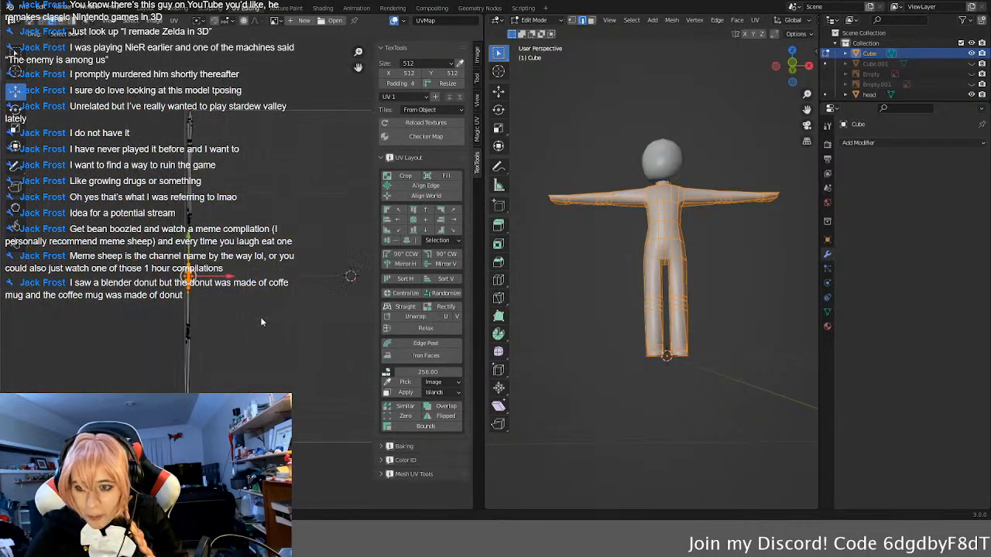
{"action": "key", "text": "ctrl+z"}
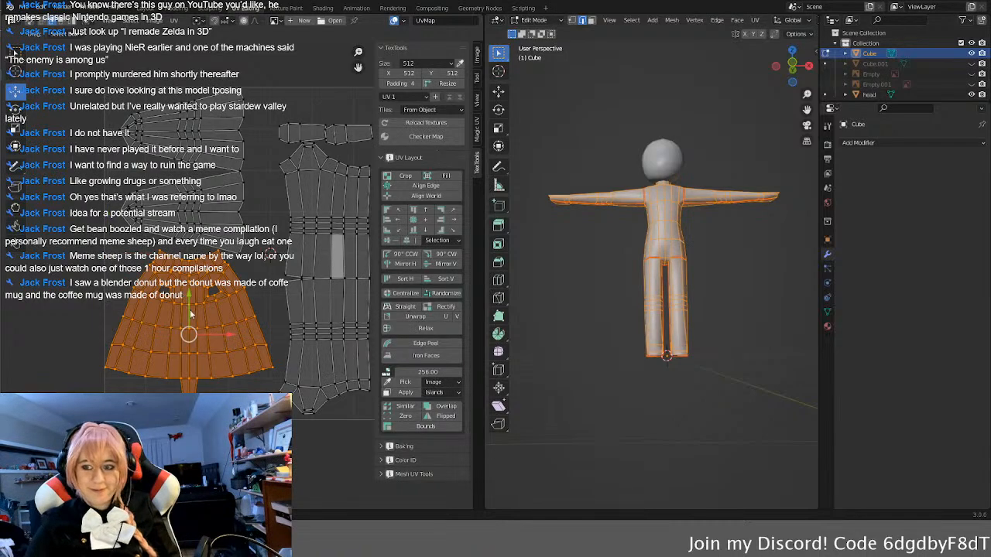
{"action": "scroll", "coordinate": [203, 372], "scroll_direction": "up", "scroll_amount": 3}
{"action": "scroll", "coordinate": [230, 342], "scroll_direction": "down", "scroll_amount": 3}
{"action": "scroll", "coordinate": [225, 342], "scroll_direction": "up", "scroll_amount": 3}
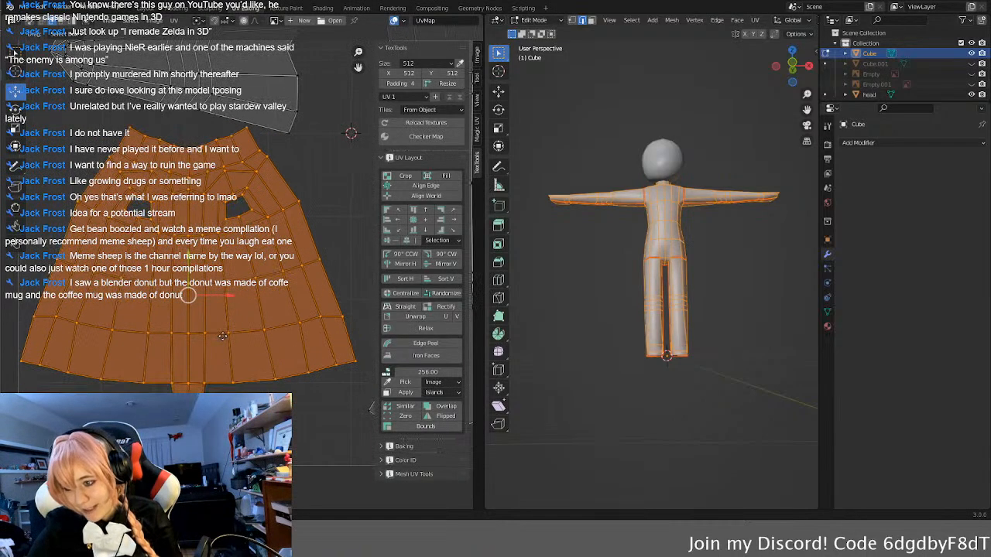
Step: Try the TexTools Zero and Bounds selections on the torso island, reselecting the whole island after each
{"action": "scroll", "coordinate": [223, 347], "scroll_direction": "up", "scroll_amount": 2}
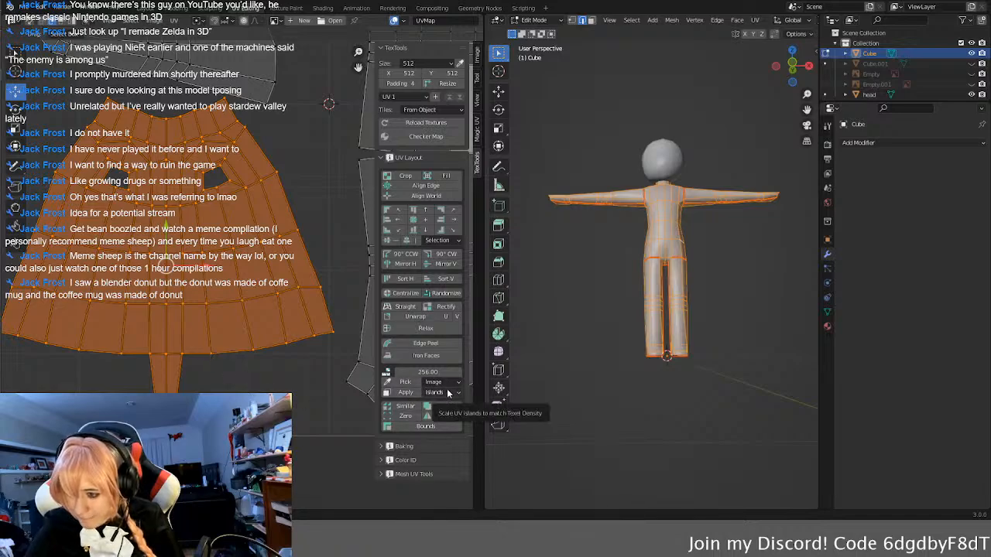
{"action": "left_click", "coordinate": [405, 416]}
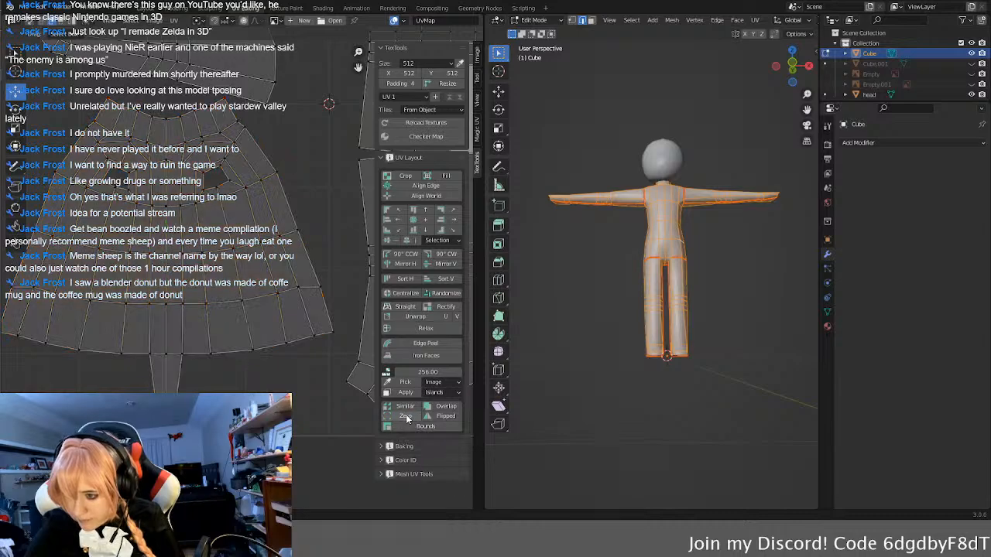
{"action": "left_click", "coordinate": [232, 341]}
{"action": "key", "text": "l"}
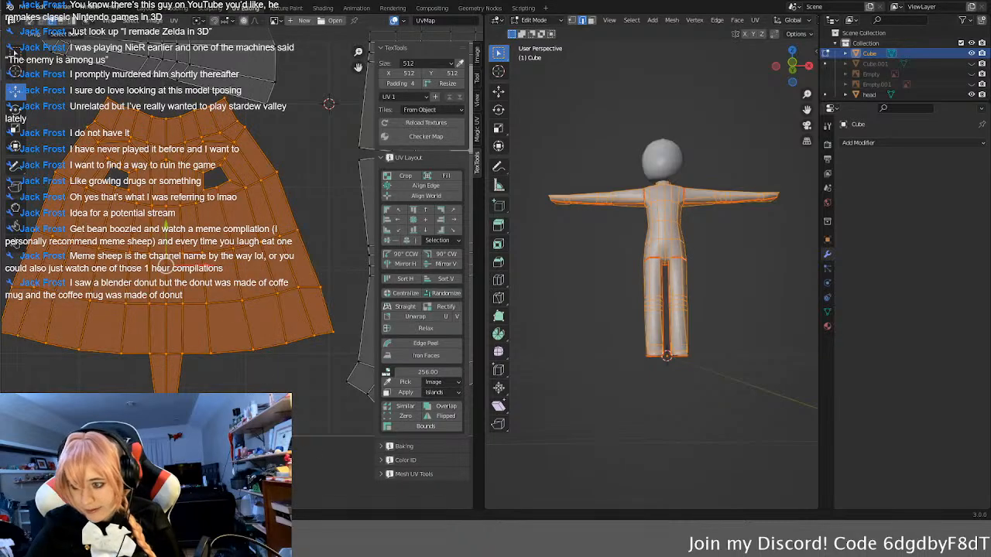
{"action": "left_click", "coordinate": [427, 430]}
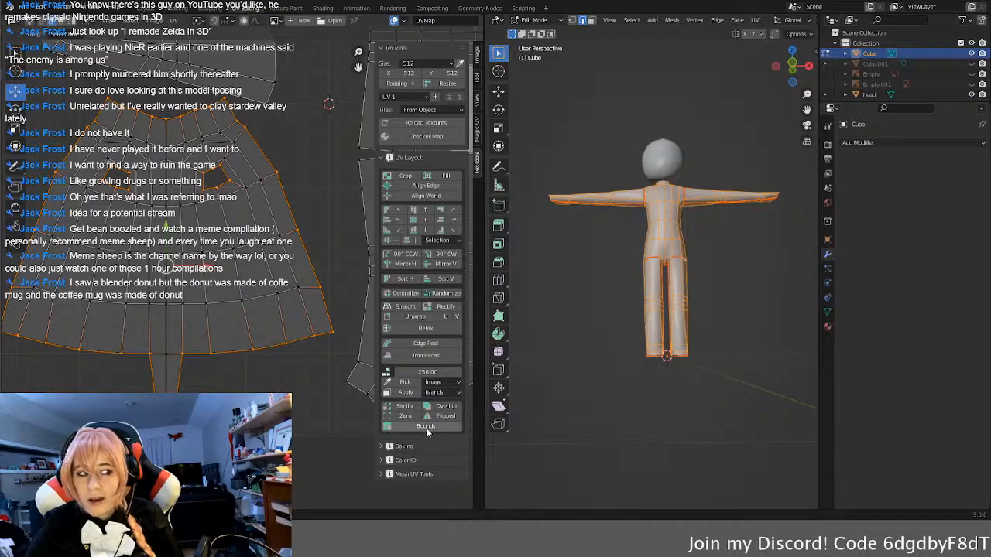
{"action": "key", "text": "l"}
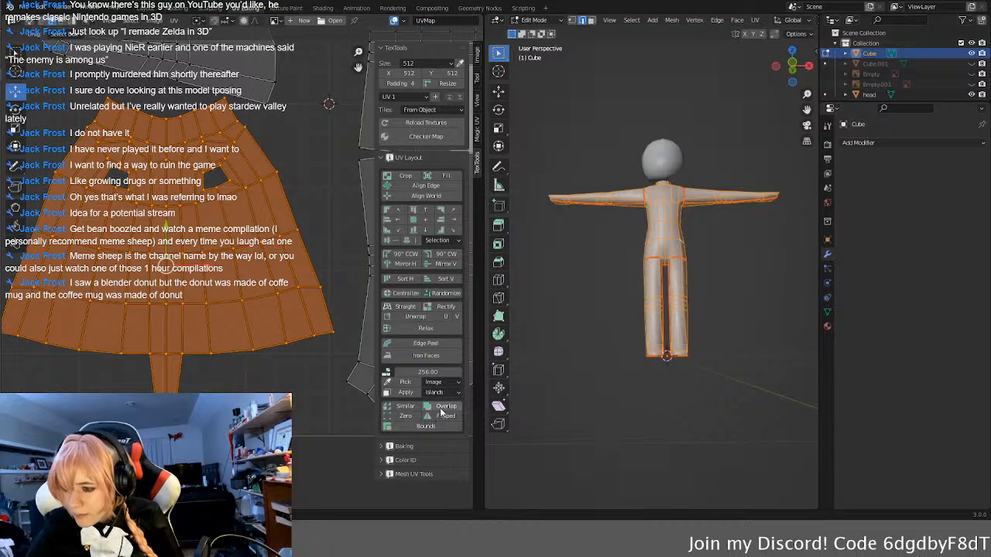
Step: Smooth the body mesh by UV islands with the TexTools Mesh UV Tools
{"action": "left_click", "coordinate": [385, 473]}
{"action": "scroll", "coordinate": [411, 459], "scroll_direction": "down", "scroll_amount": 2}
{"action": "scroll", "coordinate": [411, 455], "scroll_direction": "down", "scroll_amount": 2}
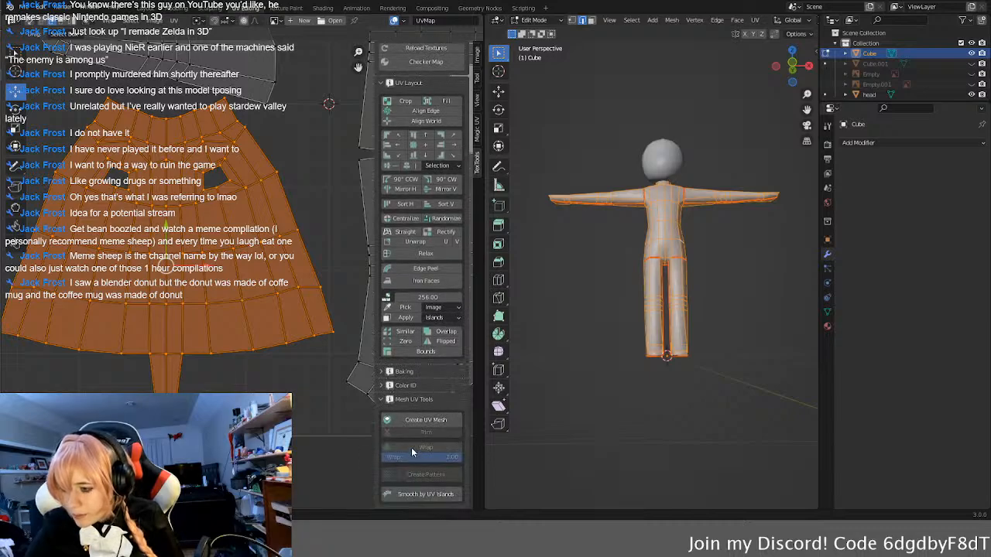
{"action": "left_click", "coordinate": [402, 498]}
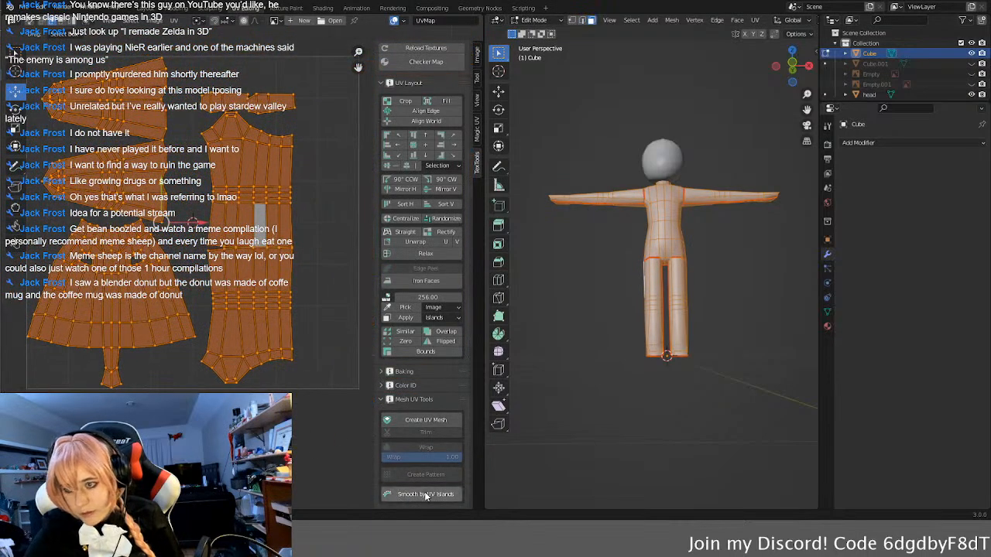
{"action": "left_click", "coordinate": [385, 400]}
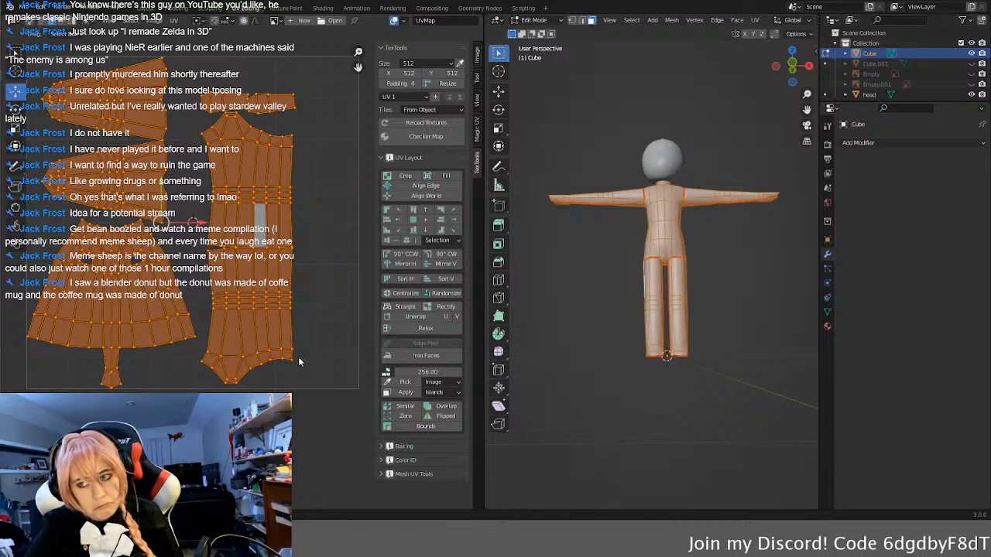
Step: Apply the TexTools checker map to the body and inspect the pattern on the model from several sides
{"action": "left_click", "coordinate": [401, 139]}
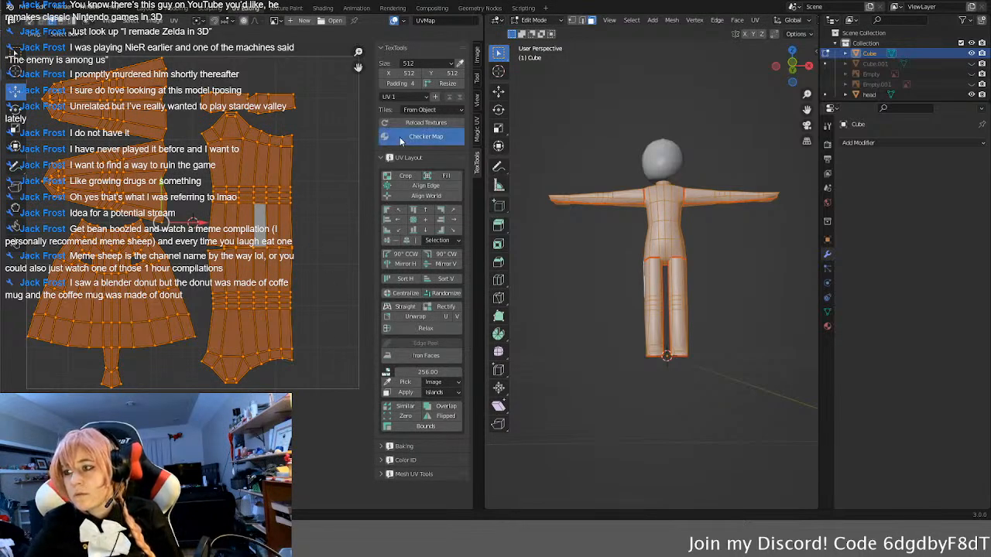
{"action": "scroll", "coordinate": [261, 254], "scroll_direction": "up", "scroll_amount": 2}
{"action": "scroll", "coordinate": [261, 254], "scroll_direction": "down", "scroll_amount": 3}
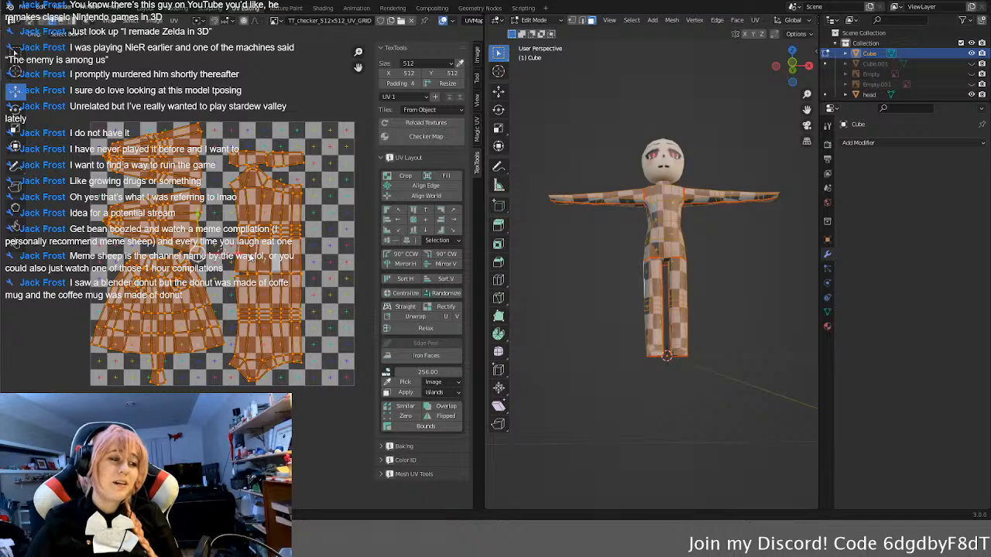
{"action": "middle_click_drag", "start_coordinate": [644, 259], "coordinate": [685, 333]}
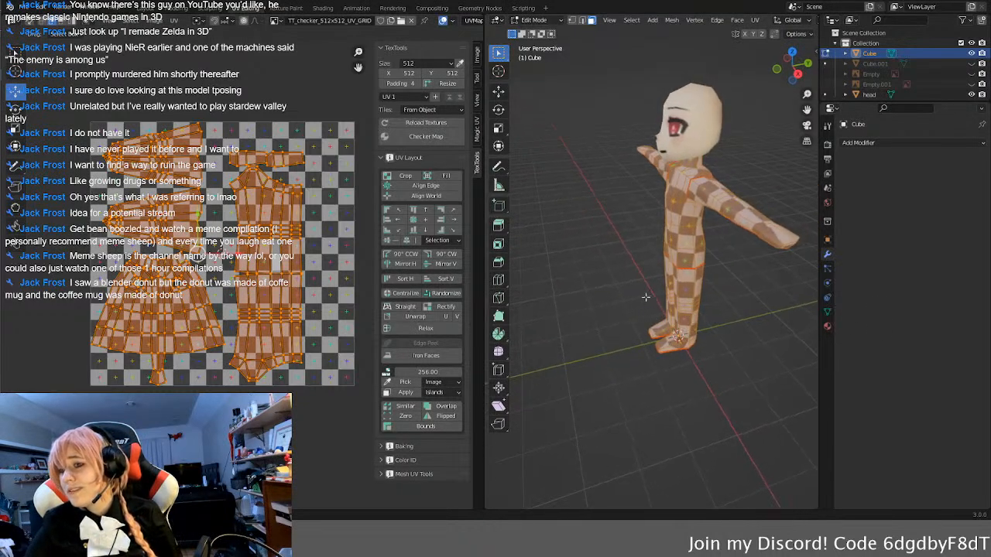
{"action": "middle_click_drag", "start_coordinate": [611, 326], "coordinate": [647, 310]}
{"action": "middle_click_drag", "start_coordinate": [613, 352], "coordinate": [709, 343]}
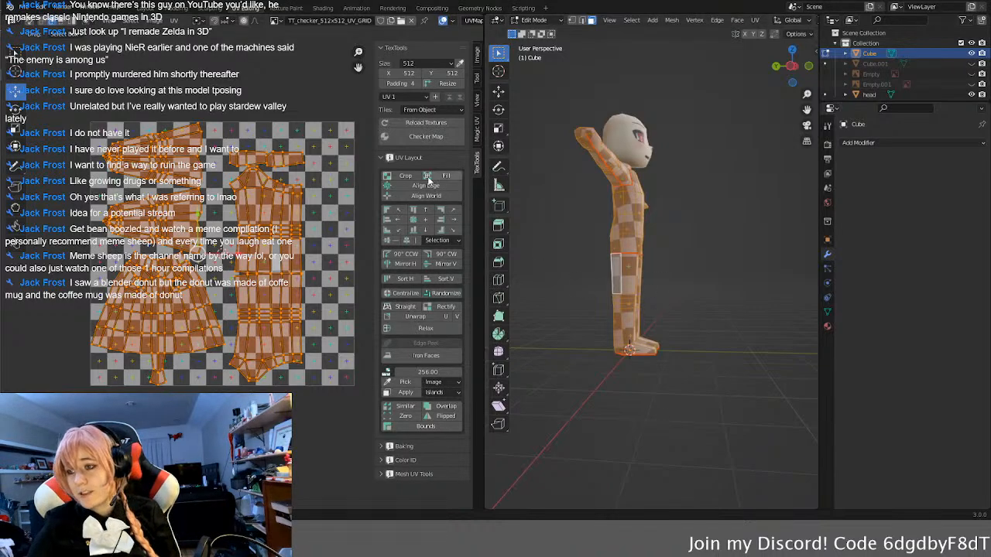
Step: Reload the textures and select an outer edge of the upper leg island
{"action": "left_click", "coordinate": [434, 125]}
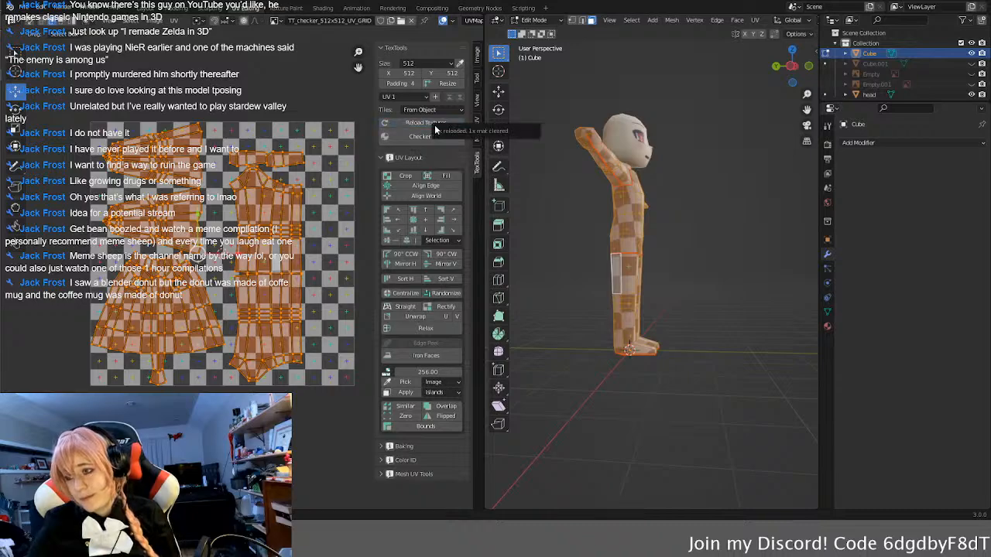
{"action": "left_click", "coordinate": [387, 126]}
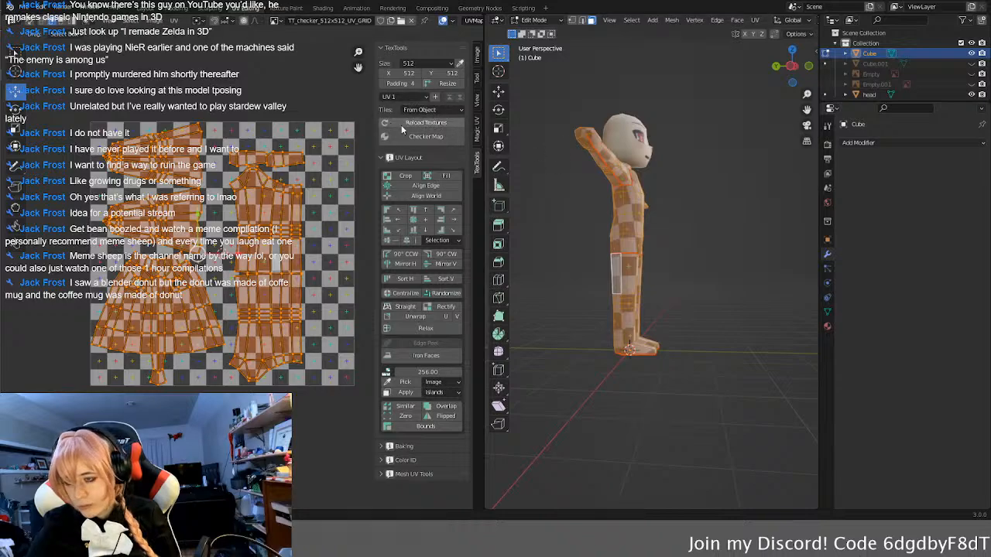
{"action": "left_click", "coordinate": [324, 174]}
{"action": "scroll", "coordinate": [326, 202], "scroll_direction": "up", "scroll_amount": 1}
{"action": "scroll", "coordinate": [326, 202], "scroll_direction": "up", "scroll_amount": 1}
{"action": "left_click", "coordinate": [333, 194]}
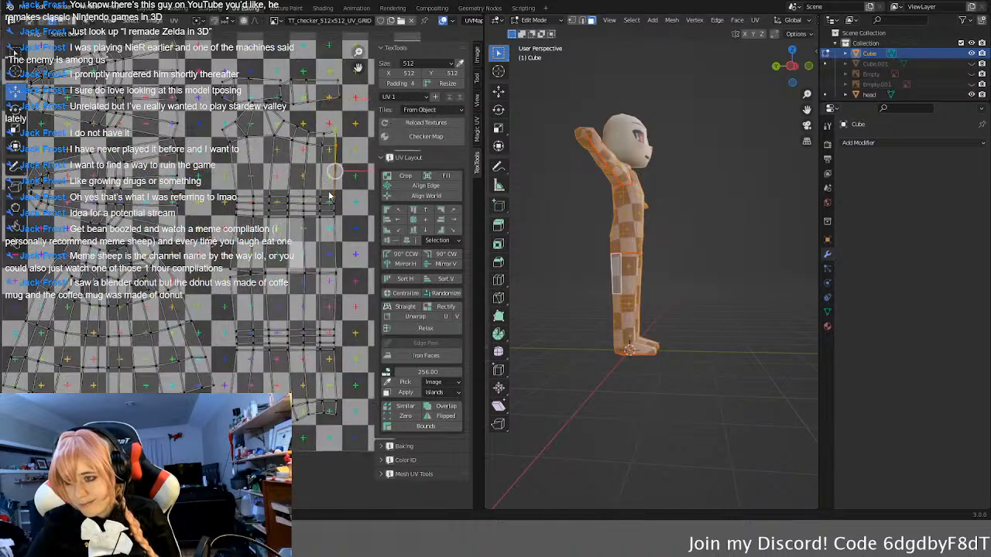
Step: Examine the arm, torso and leg UV islands against the checker pattern
{"action": "middle_click_drag", "start_coordinate": [333, 193], "coordinate": [291, 197]}
{"action": "scroll", "coordinate": [247, 200], "scroll_direction": "down", "scroll_amount": 1}
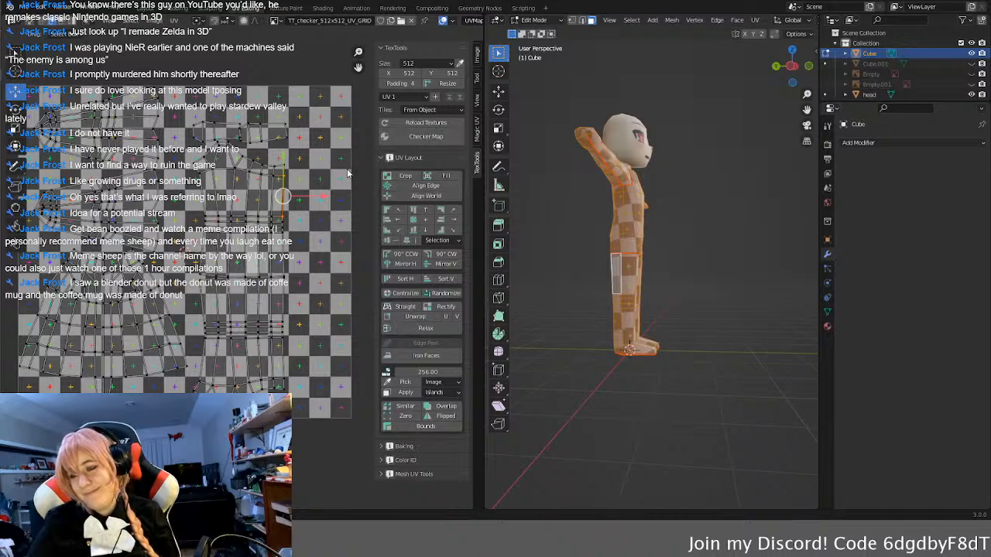
{"action": "middle_click_drag", "start_coordinate": [247, 367], "coordinate": [252, 364]}
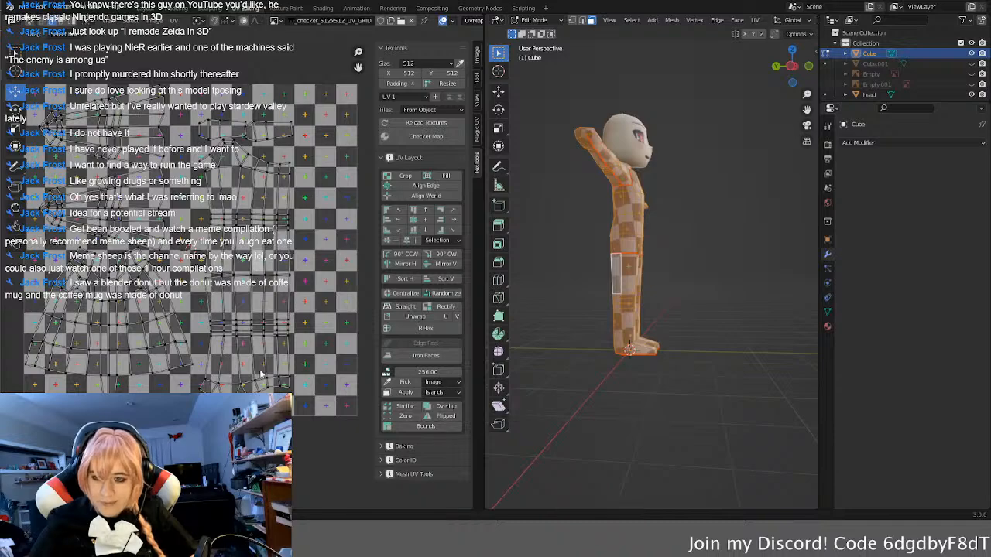
{"action": "scroll", "coordinate": [48, 161], "scroll_direction": "up", "scroll_amount": 1}
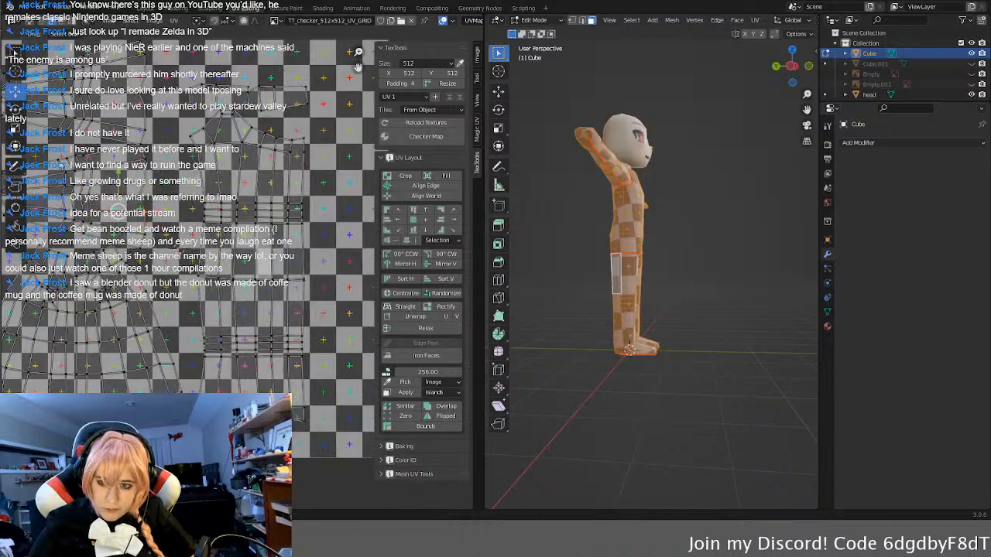
{"action": "scroll", "coordinate": [52, 159], "scroll_direction": "up", "scroll_amount": 1}
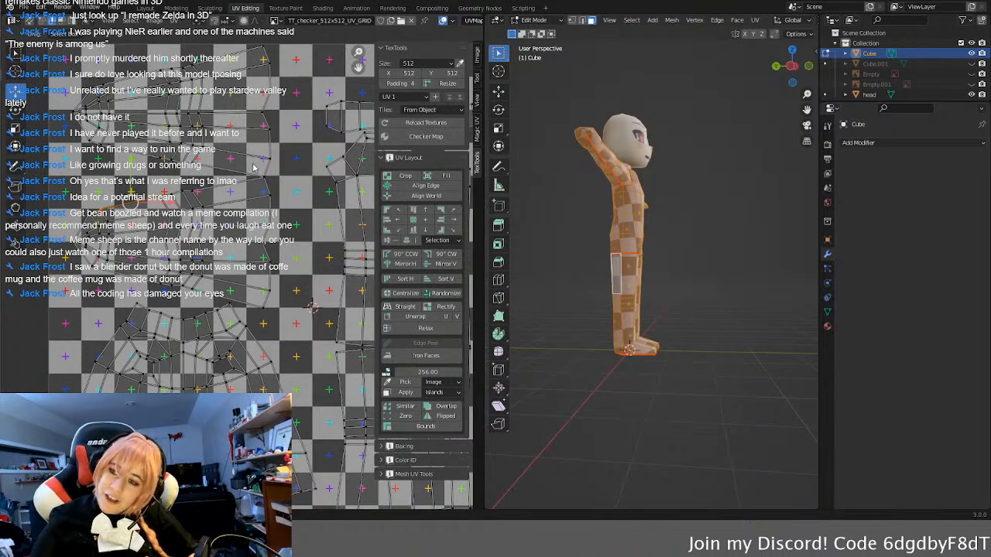
{"action": "scroll", "coordinate": [271, 253], "scroll_direction": "down", "scroll_amount": 3}
{"action": "scroll", "coordinate": [245, 200], "scroll_direction": "up", "scroll_amount": 6}
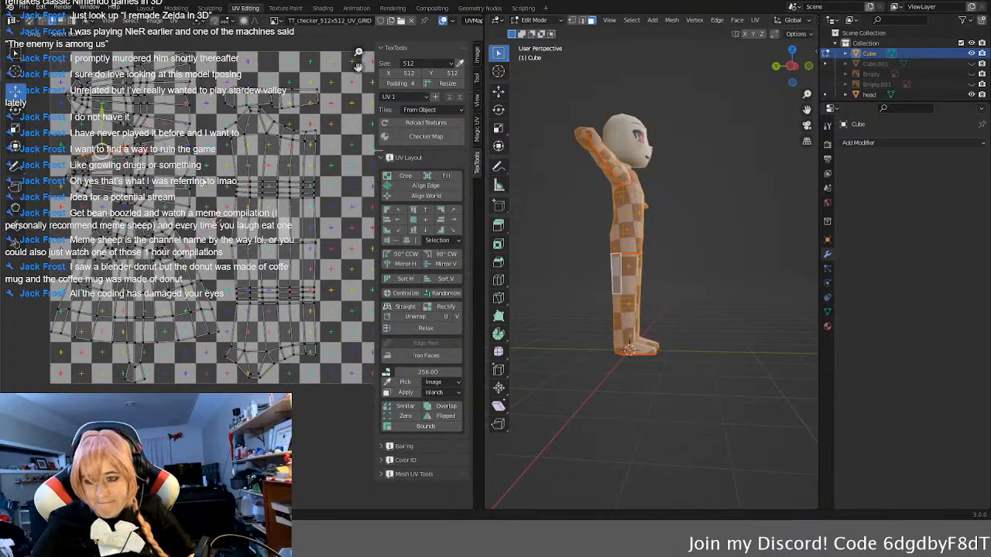
{"action": "scroll", "coordinate": [244, 200], "scroll_direction": "down", "scroll_amount": 3}
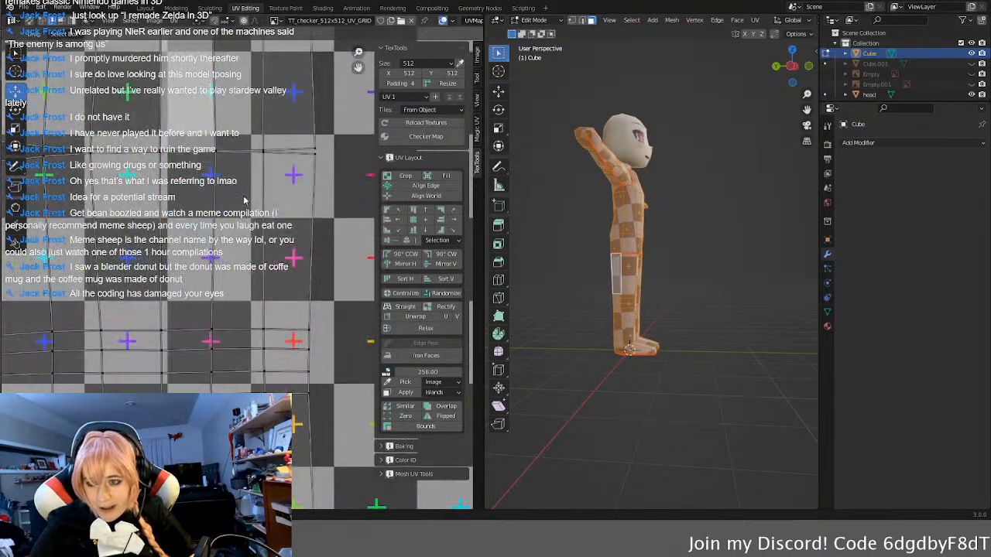
Step: Select both entire leg UV islands
{"action": "key", "text": "l"}
{"action": "key", "text": "l"}
{"action": "scroll", "coordinate": [245, 271], "scroll_direction": "down", "scroll_amount": 3}
{"action": "scroll", "coordinate": [232, 274], "scroll_direction": "up", "scroll_amount": 1}
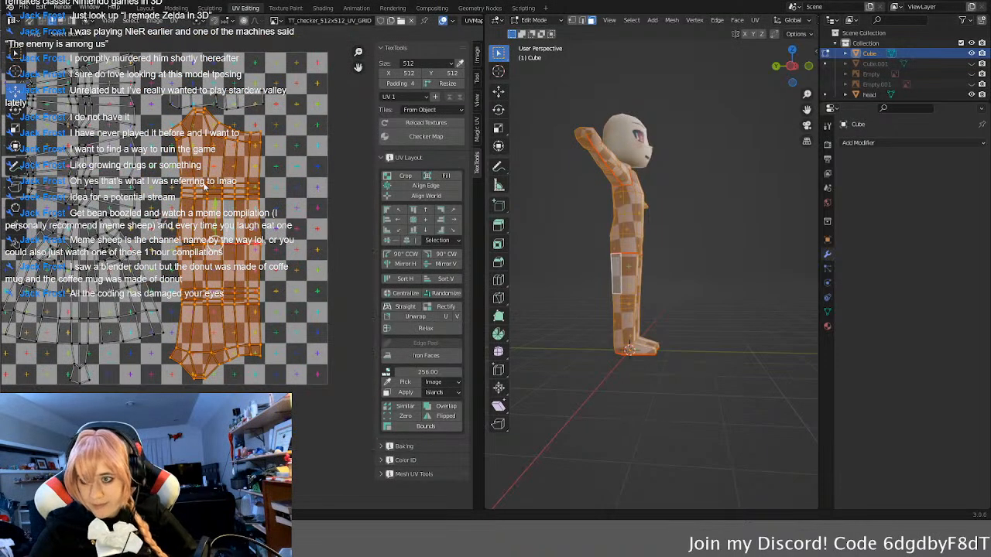
Step: Try mirroring the two leg islands horizontally, flipping them back and forth to compare
{"action": "left_click", "coordinate": [415, 265]}
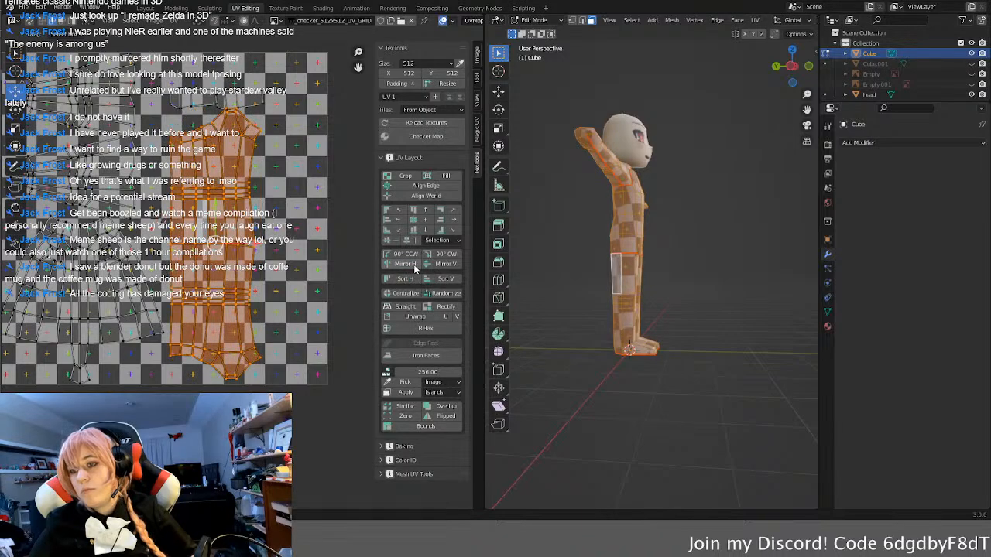
{"action": "left_click", "coordinate": [415, 268]}
{"action": "left_click", "coordinate": [414, 268]}
{"action": "left_click", "coordinate": [414, 268]}
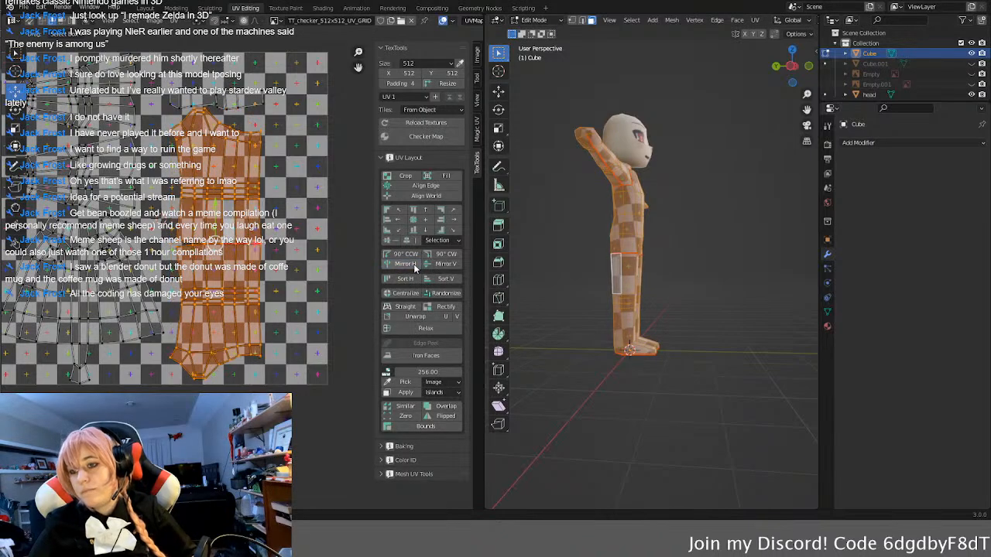
Step: Mirror the two leg islands vertically, flipping them repeatedly to compare, and clear their selection
{"action": "left_click", "coordinate": [442, 267]}
{"action": "left_click", "coordinate": [442, 266]}
{"action": "left_click", "coordinate": [442, 266]}
{"action": "left_click", "coordinate": [442, 266]}
{"action": "left_click", "coordinate": [443, 266]}
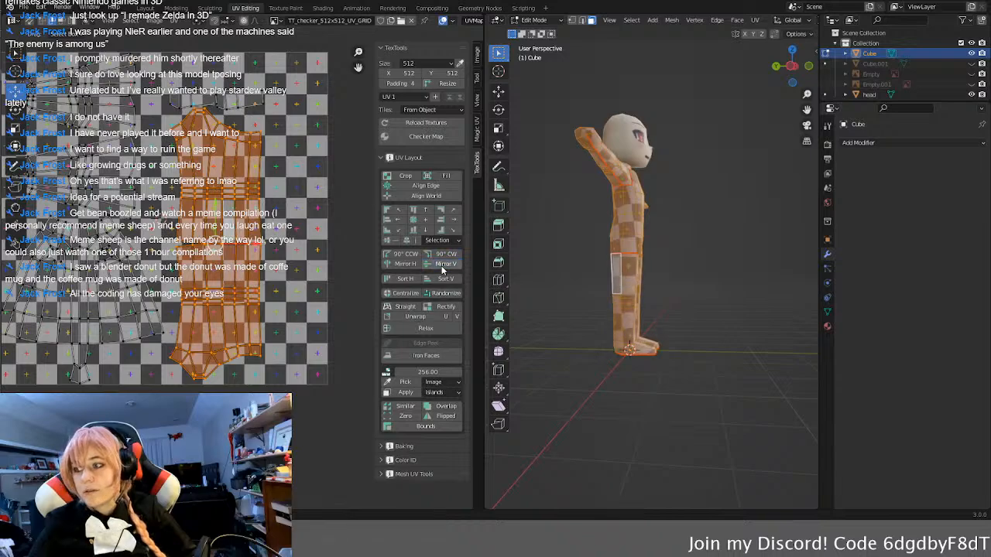
{"action": "left_click", "coordinate": [443, 267]}
{"action": "left_click", "coordinate": [443, 266]}
{"action": "left_click", "coordinate": [443, 266]}
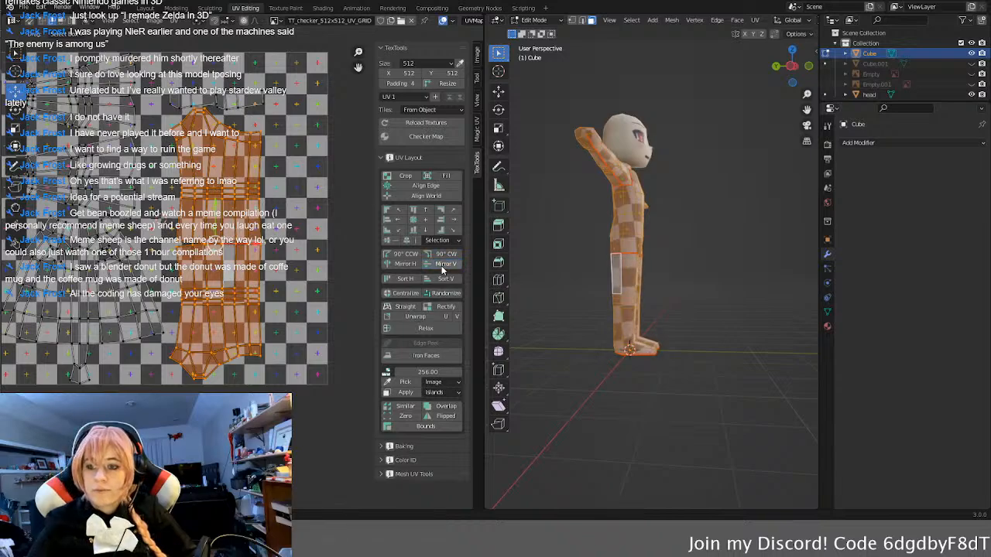
{"action": "left_click", "coordinate": [443, 267]}
{"action": "left_click", "coordinate": [443, 267]}
{"action": "left_click", "coordinate": [443, 266]}
{"action": "left_click", "coordinate": [443, 266]}
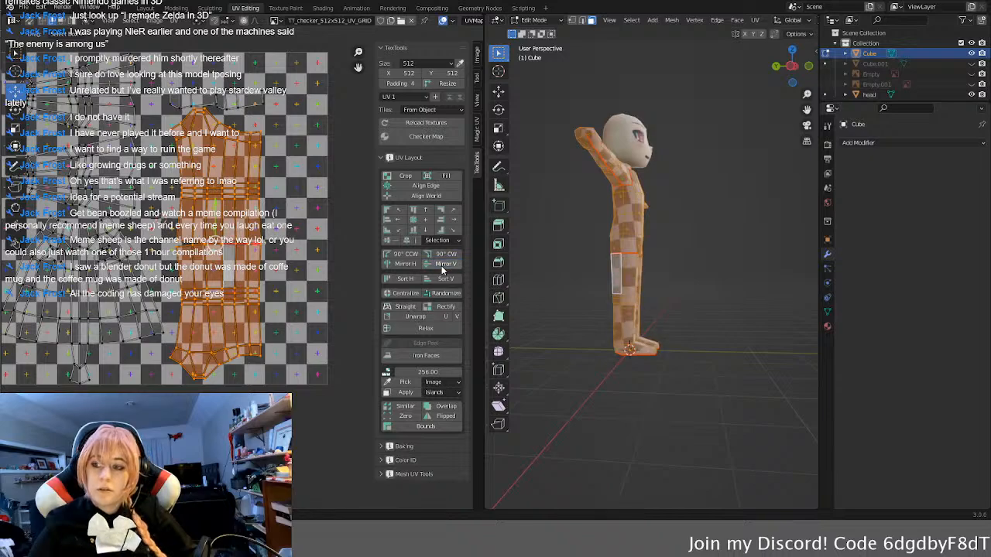
{"action": "left_click", "coordinate": [316, 211]}
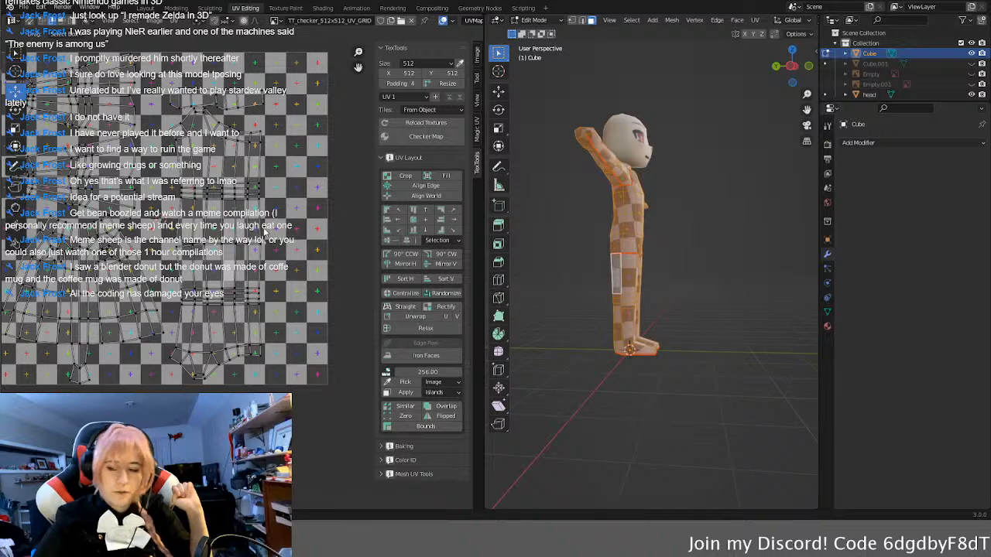
{"action": "middle_click_drag", "start_coordinate": [183, 288], "coordinate": [234, 305]}
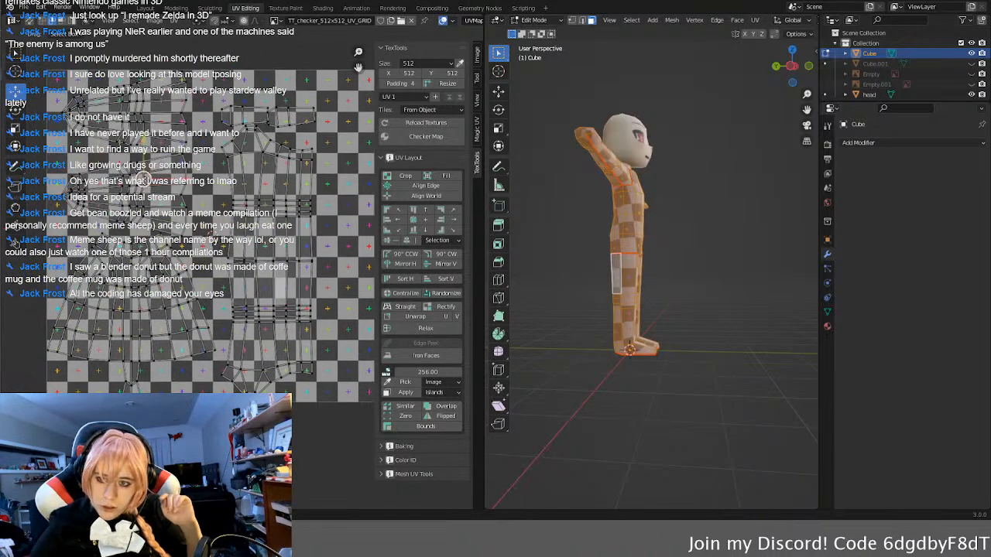
Step: Try mirroring the two arm UV islands vertically, flipping them repeatedly to compare, and clear their selection
{"action": "left_click", "coordinate": [150, 179]}
{"action": "key", "text": "l"}
{"action": "key", "text": "l"}
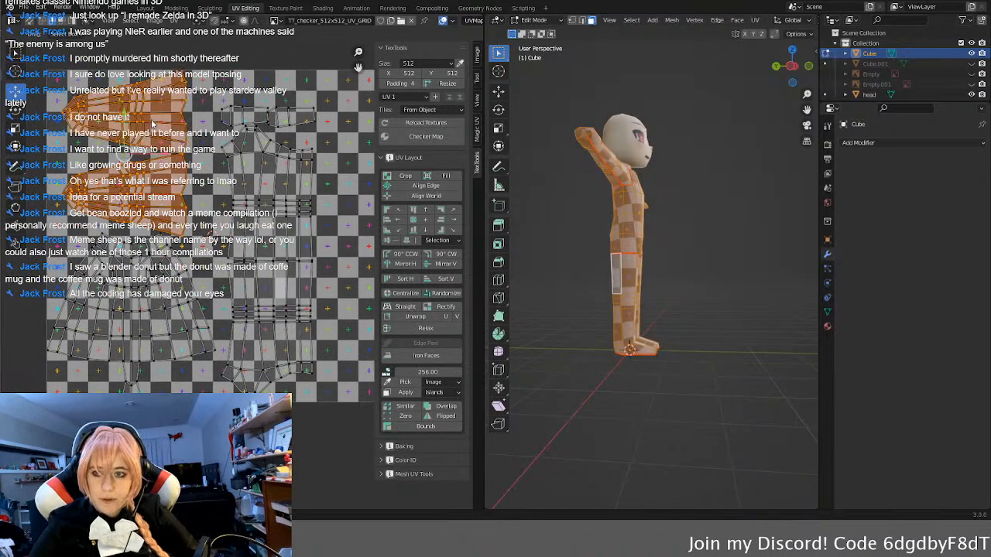
{"action": "left_click", "coordinate": [448, 265]}
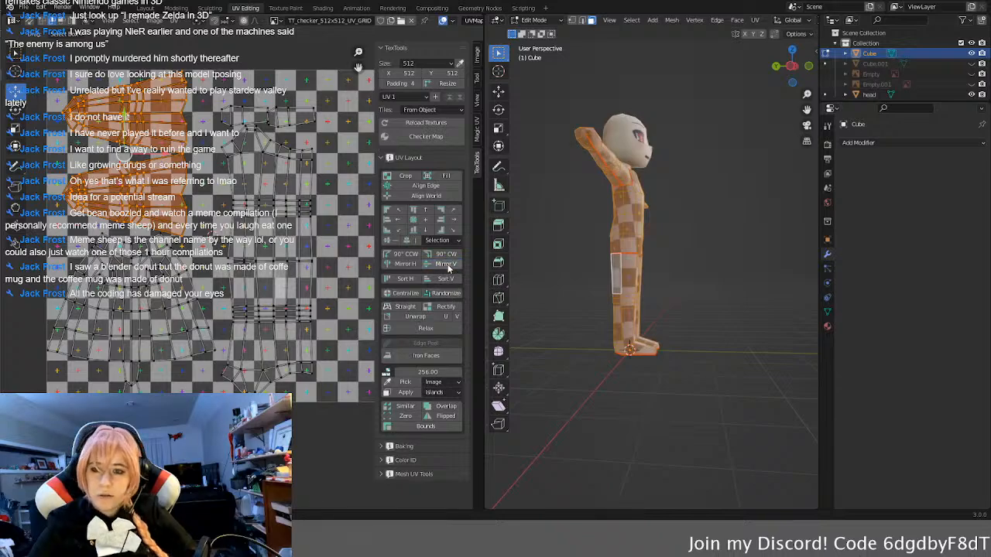
{"action": "left_click", "coordinate": [447, 265]}
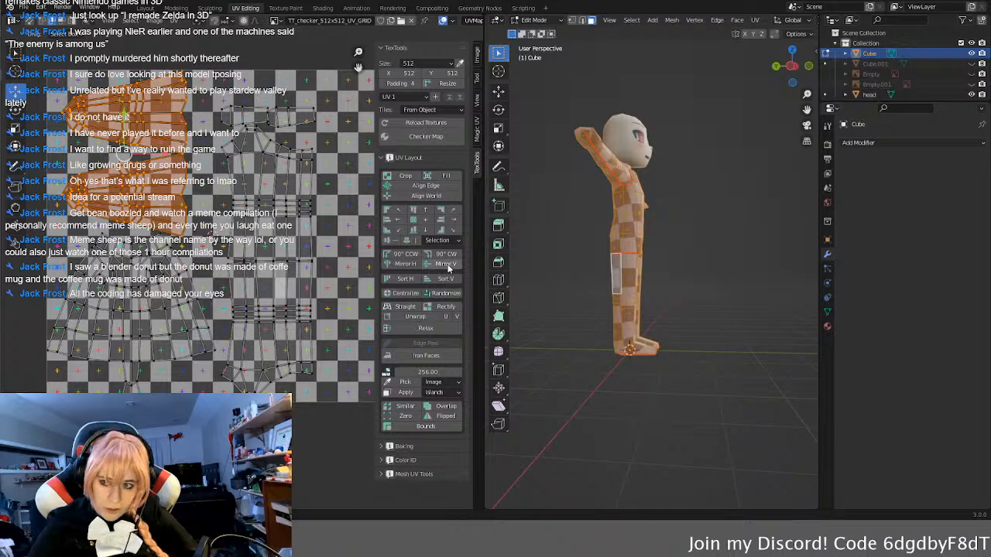
{"action": "left_click", "coordinate": [449, 268]}
{"action": "left_click", "coordinate": [448, 268]}
{"action": "left_click", "coordinate": [211, 114]}
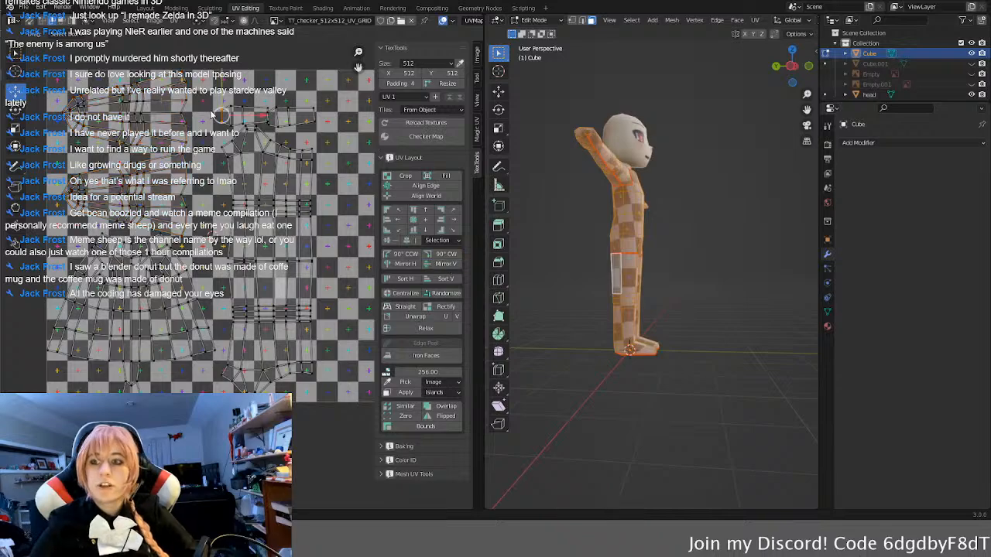
Step: Examine both arm UV islands up close, selecting them in full and clearing the selection
{"action": "middle_click_drag", "start_coordinate": [155, 223], "coordinate": [240, 271]}
{"action": "scroll", "coordinate": [239, 271], "scroll_direction": "up", "scroll_amount": 2}
{"action": "middle_click_drag", "start_coordinate": [223, 232], "coordinate": [242, 318]}
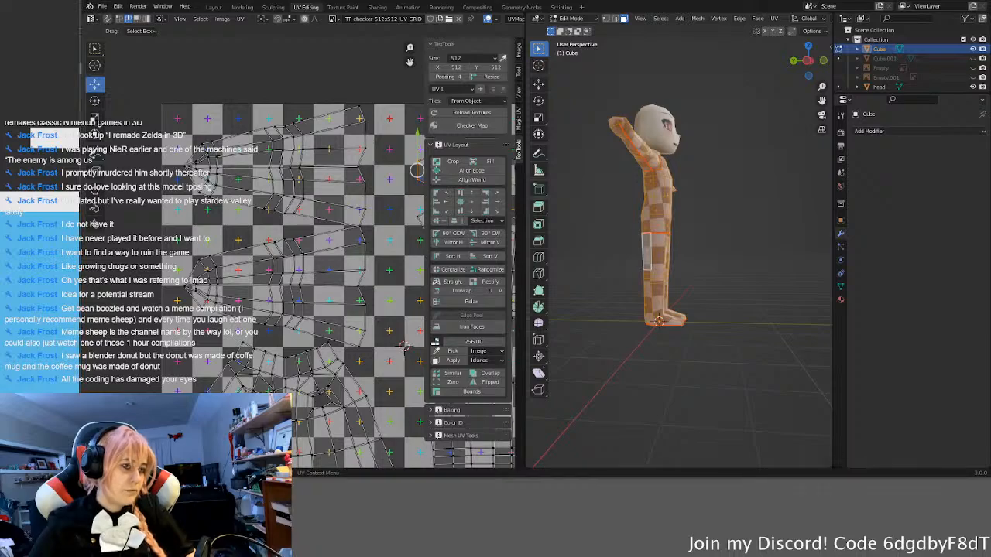
{"action": "scroll", "coordinate": [296, 231], "scroll_direction": "up", "scroll_amount": 3}
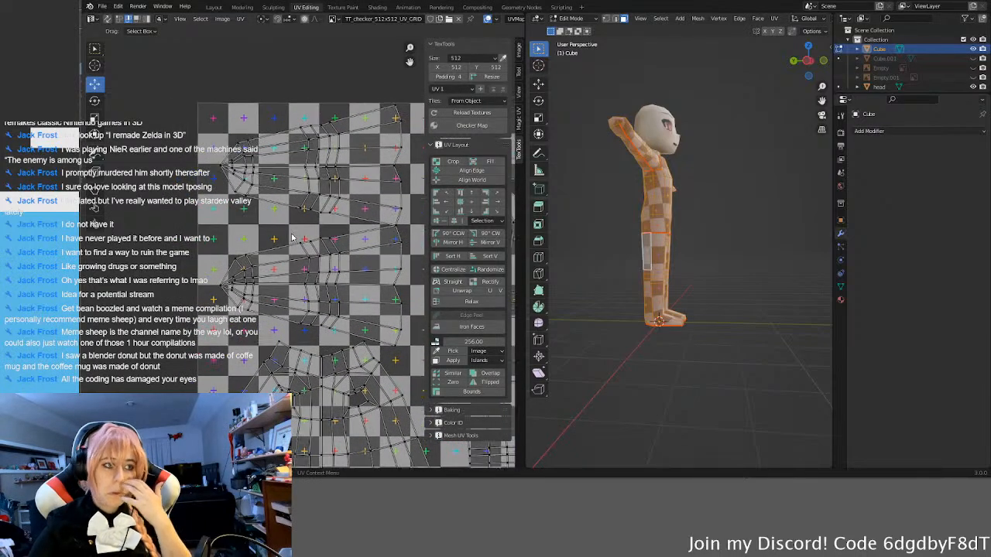
{"action": "left_click", "coordinate": [305, 127]}
{"action": "key", "text": "l"}
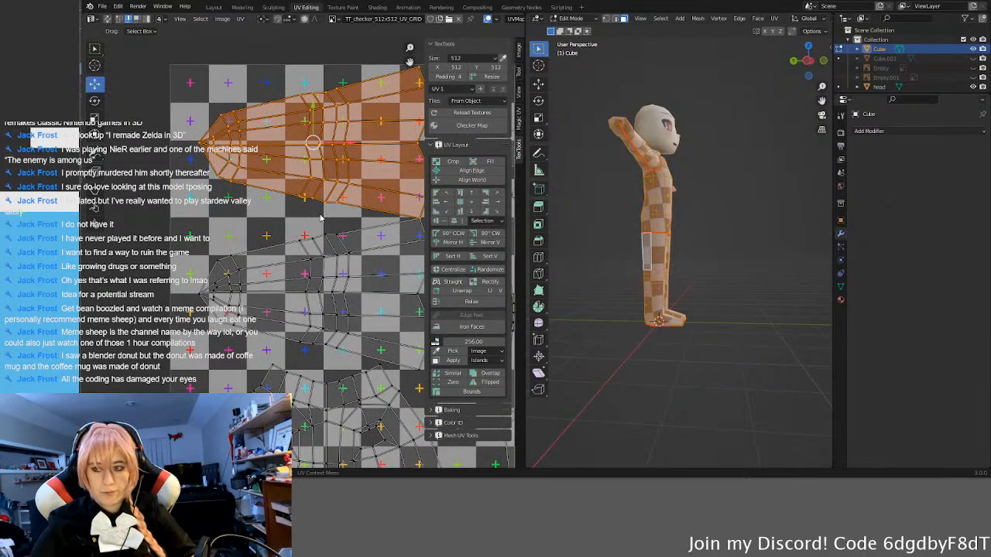
{"action": "key", "text": "l"}
{"action": "scroll", "coordinate": [320, 288], "scroll_direction": "down", "scroll_amount": 5}
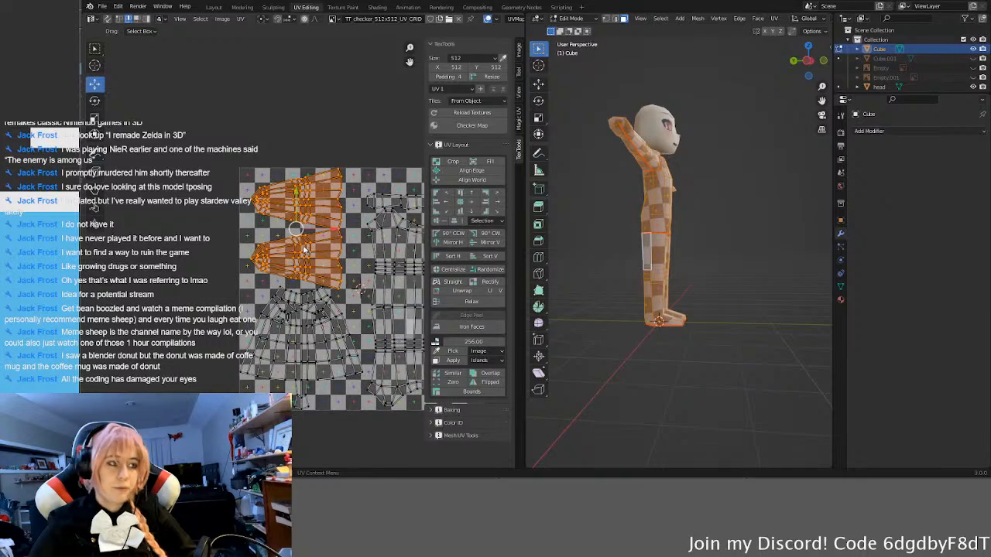
{"action": "scroll", "coordinate": [284, 245], "scroll_direction": "up", "scroll_amount": 2}
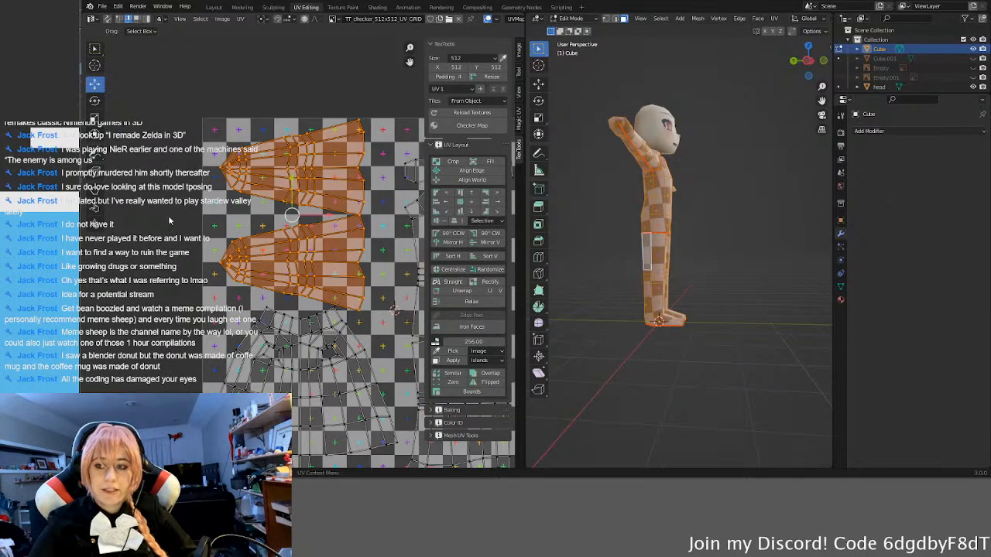
{"action": "key", "text": "alt+a"}
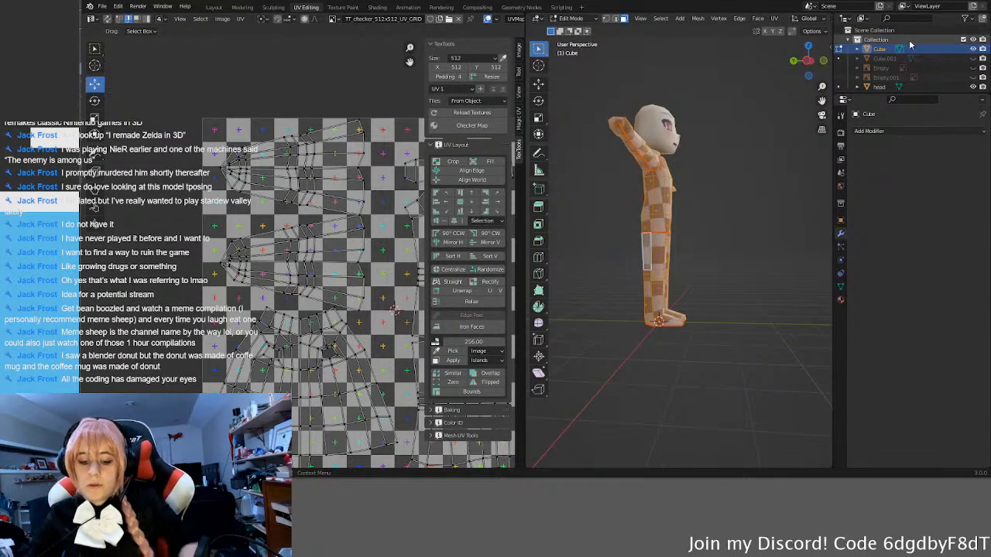
Step: Turn the view to the character's front and select the entire body mesh in Edit Mode
{"action": "middle_click_drag", "start_coordinate": [705, 221], "coordinate": [614, 243]}
{"action": "left_click", "coordinate": [619, 255]}
{"action": "scroll", "coordinate": [672, 293], "scroll_direction": "down", "scroll_amount": 2}
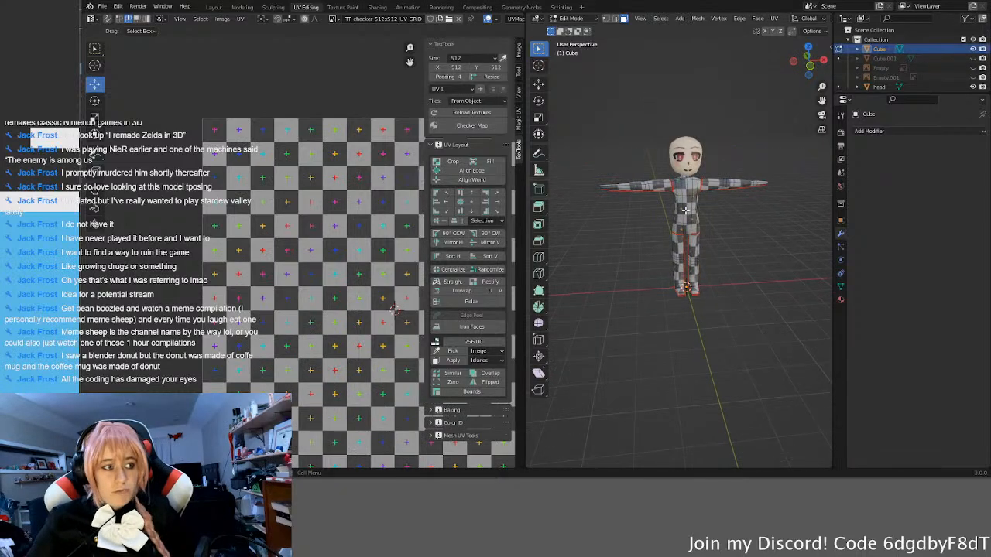
{"action": "key", "text": "Tab"}
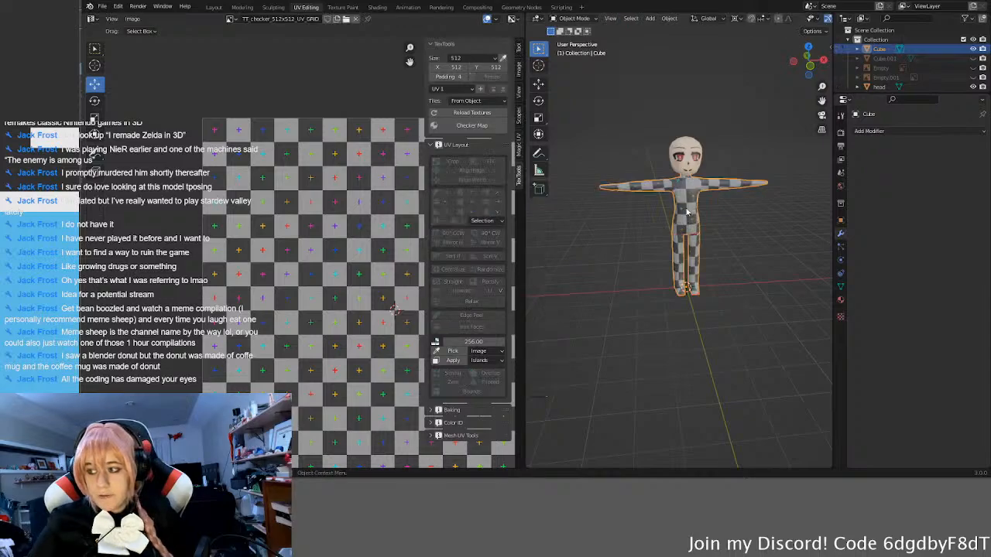
{"action": "key", "text": "Tab"}
{"action": "key", "text": "a"}
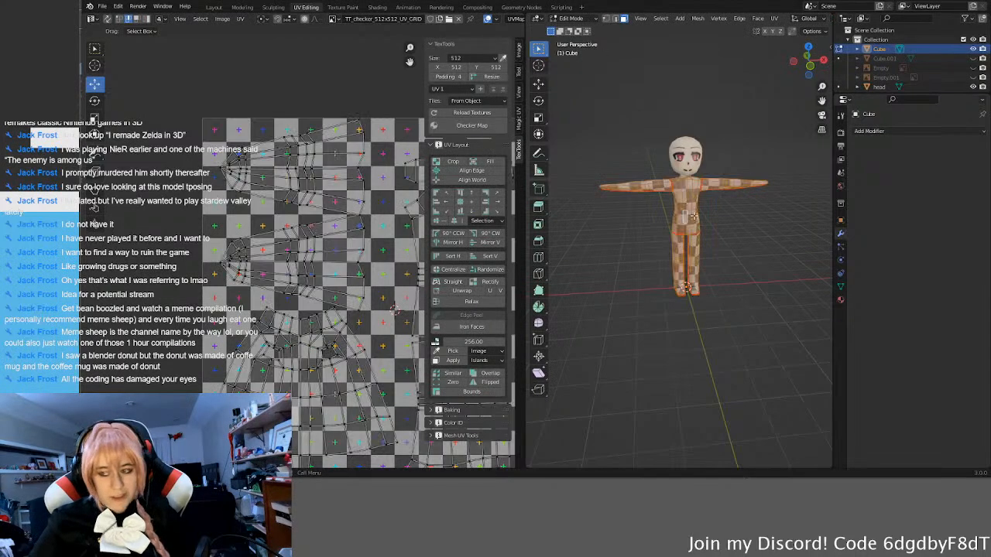
Step: Try mirroring the torso UV island horizontally, flipping it repeatedly to compare, and clear its selection
{"action": "middle_click_drag", "start_coordinate": [299, 326], "coordinate": [271, 271]}
{"action": "left_click", "coordinate": [289, 302]}
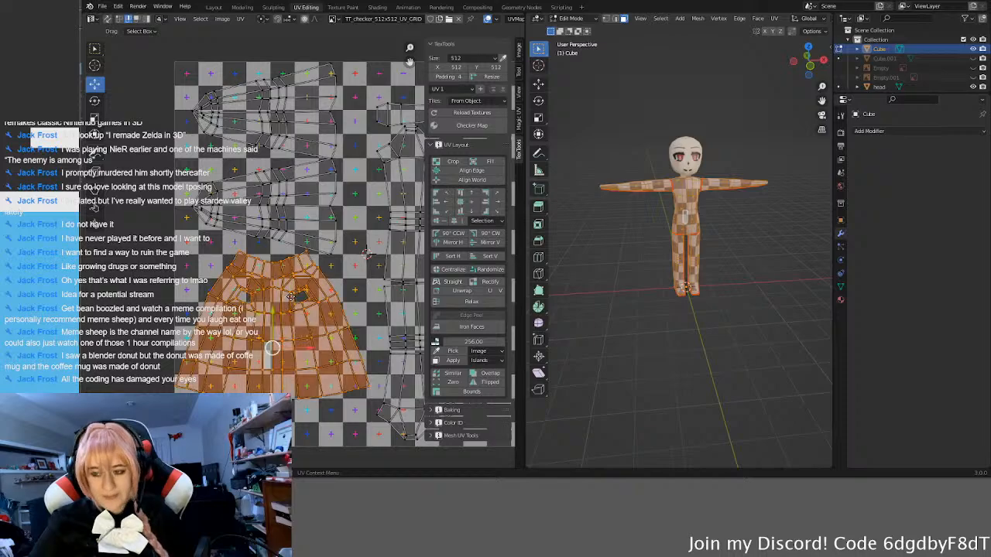
{"action": "middle_click_drag", "start_coordinate": [294, 310], "coordinate": [285, 273]}
{"action": "left_click", "coordinate": [447, 246]}
{"action": "left_click", "coordinate": [447, 246]}
{"action": "left_click", "coordinate": [447, 247]}
{"action": "left_click", "coordinate": [447, 247]}
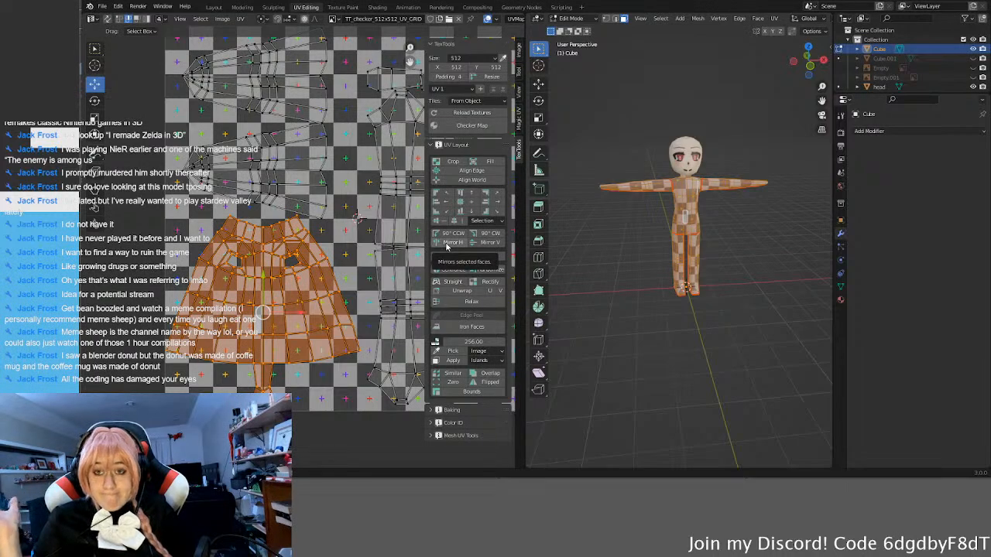
{"action": "left_click", "coordinate": [131, 345]}
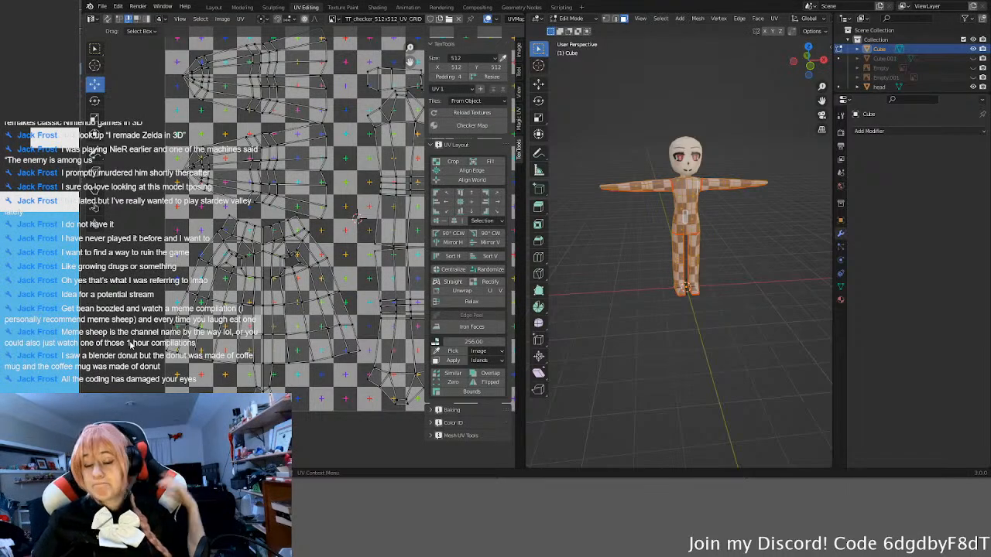
Step: Select the two small UV islands above the leg islands in full
{"action": "scroll", "coordinate": [267, 277], "scroll_direction": "down", "scroll_amount": 3}
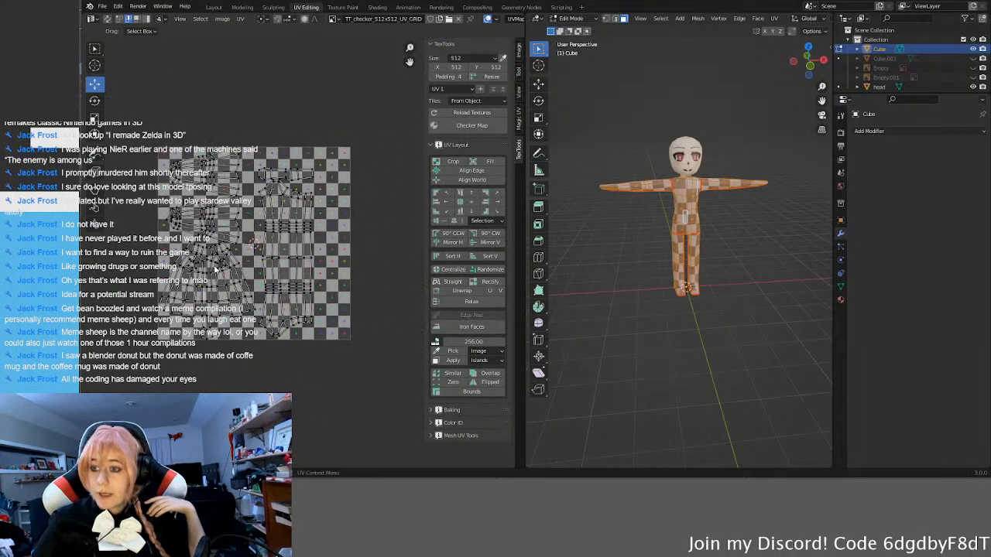
{"action": "scroll", "coordinate": [295, 208], "scroll_direction": "up", "scroll_amount": 7}
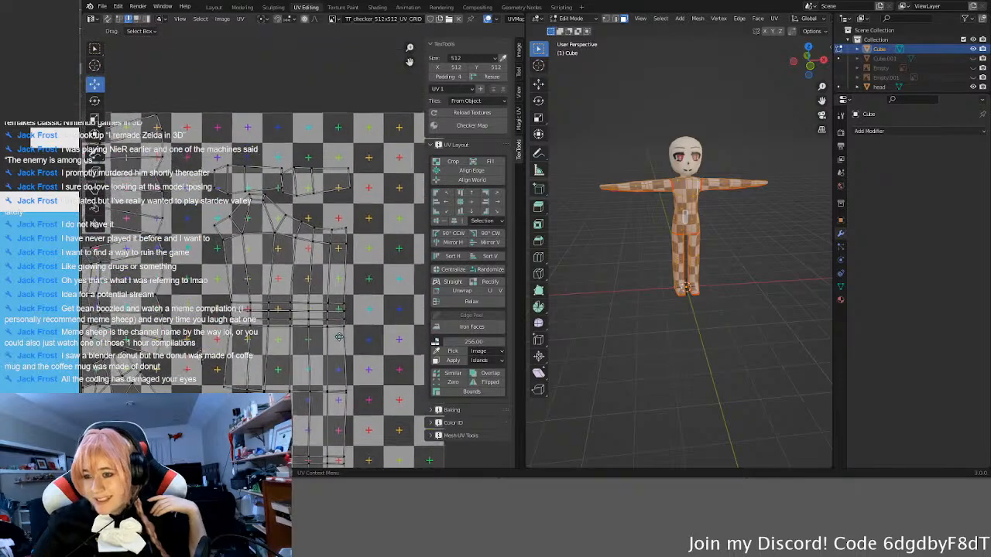
{"action": "middle_click_drag", "start_coordinate": [309, 170], "coordinate": [301, 234]}
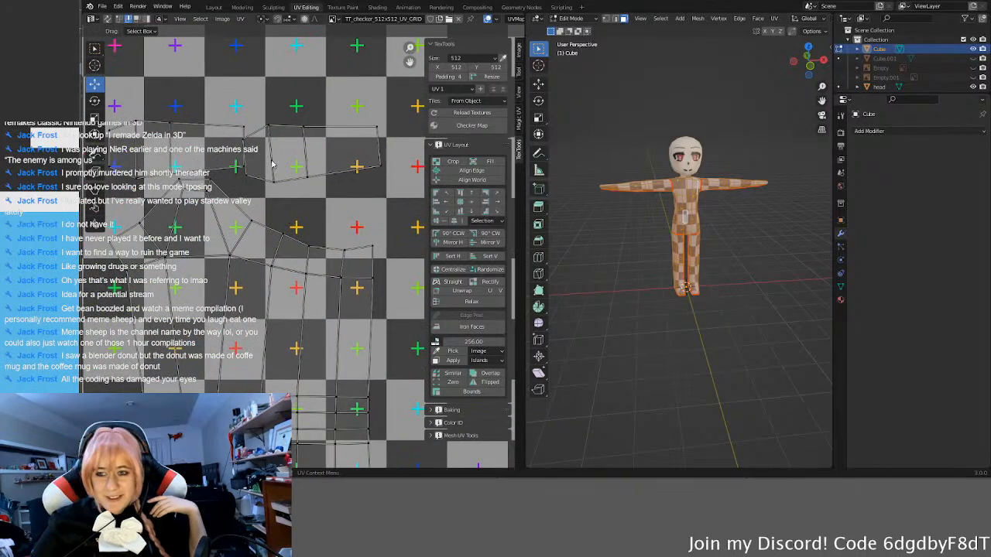
{"action": "scroll", "coordinate": [272, 162], "scroll_direction": "down", "scroll_amount": 1}
{"action": "left_click", "coordinate": [287, 172]}
{"action": "left_click", "coordinate": [230, 169], "text": "shift"}
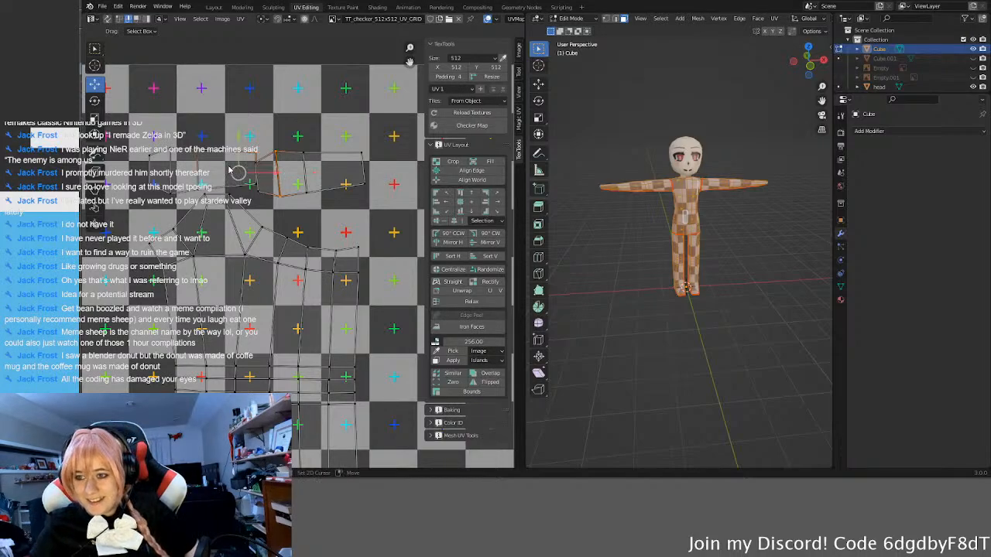
{"action": "key", "text": "l"}
{"action": "key", "text": "l"}
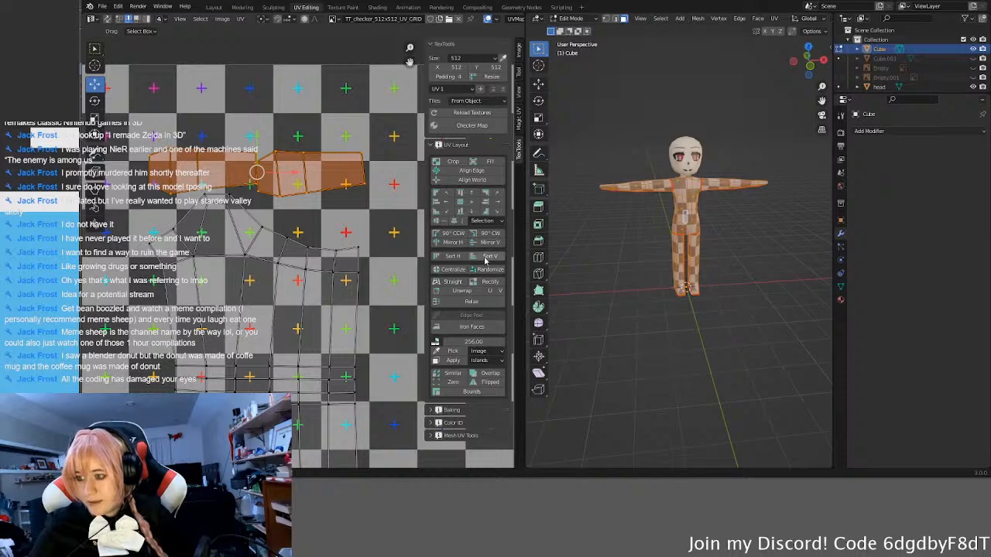
Step: Sort the two small islands, alternating between horizontal and vertical sorting and ending with the vertical stack
{"action": "left_click", "coordinate": [460, 262]}
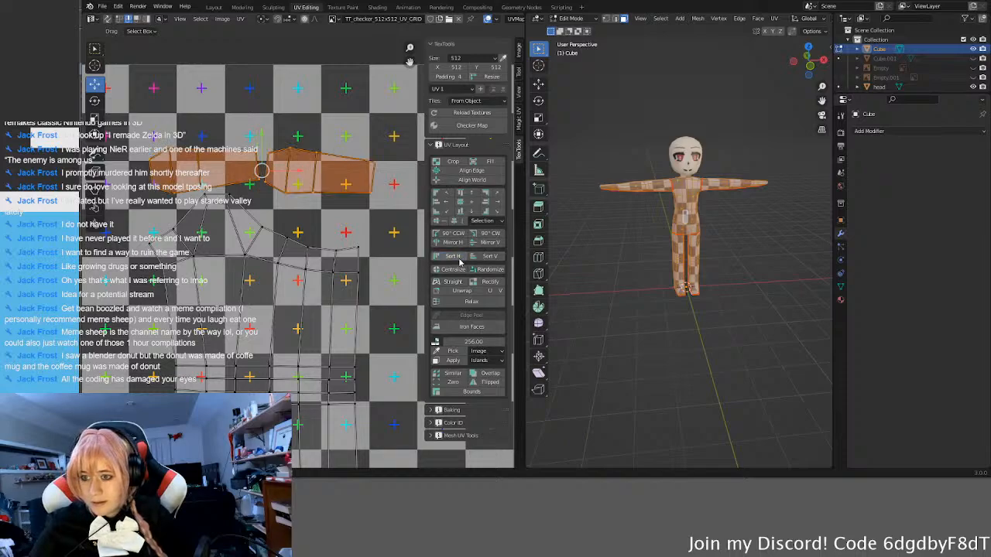
{"action": "left_click", "coordinate": [484, 257]}
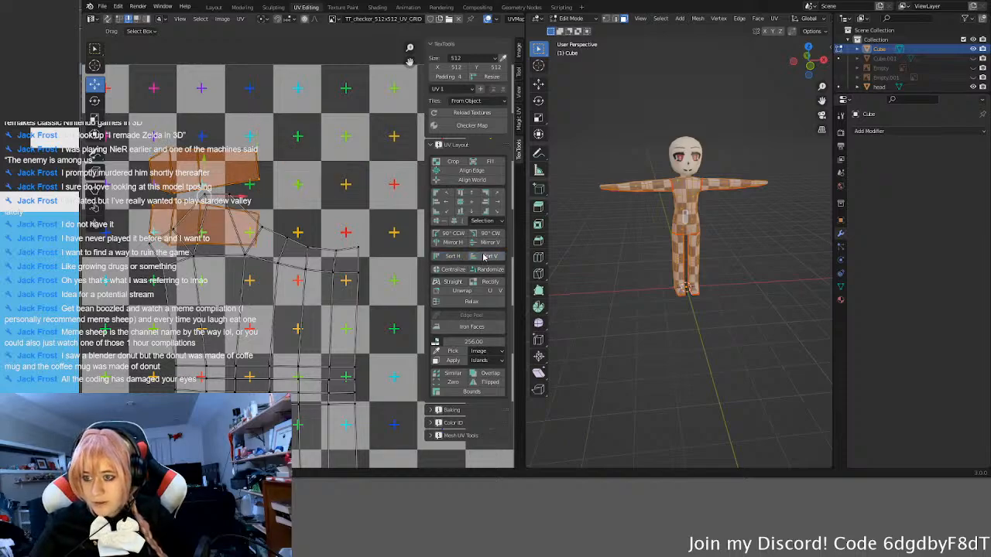
{"action": "left_click", "coordinate": [459, 256]}
{"action": "left_click", "coordinate": [482, 259]}
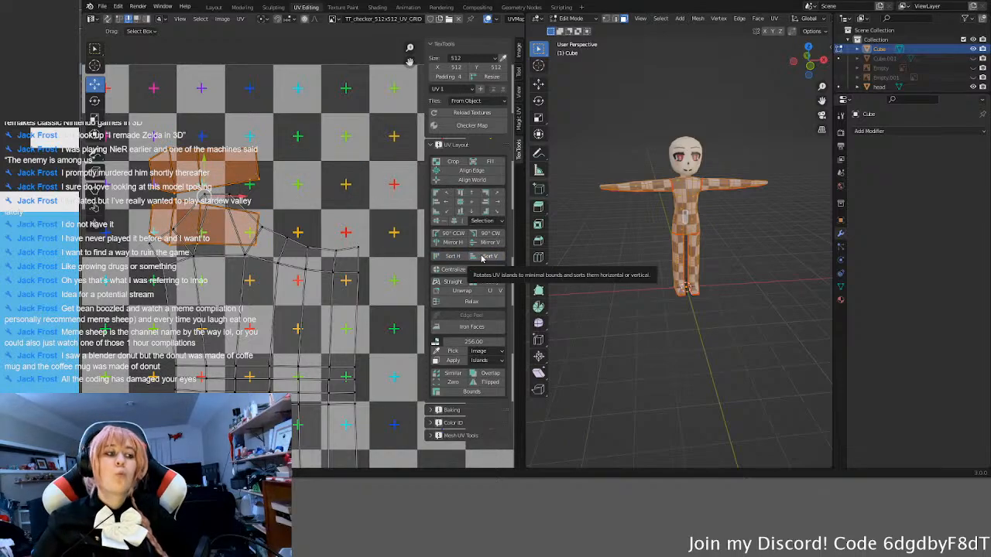
Step: Move the two small islands into the empty space beside the upper leg island, rotate them 90° clockwise, and clear their selection
{"action": "scroll", "coordinate": [232, 225], "scroll_direction": "down", "scroll_amount": 1}
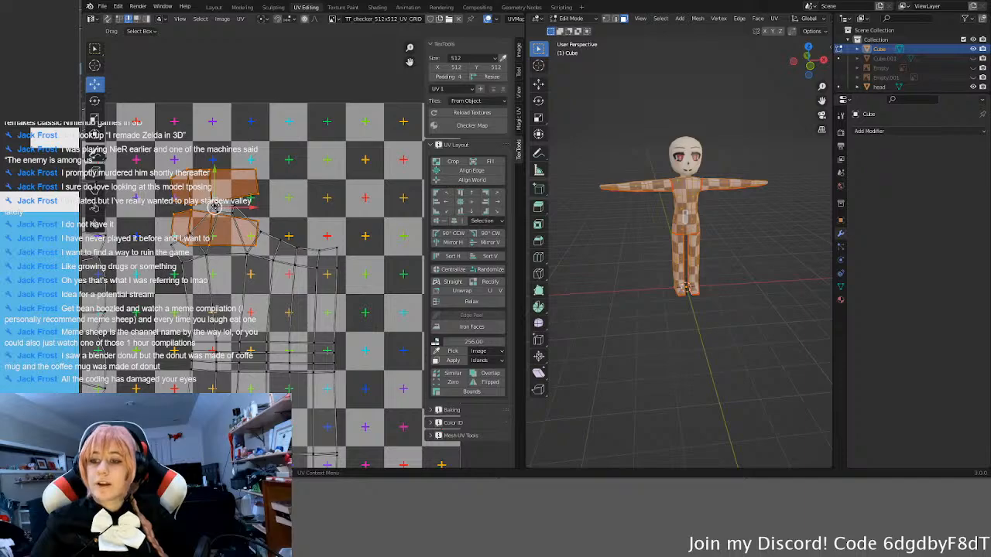
{"action": "left_click_drag", "start_coordinate": [227, 207], "coordinate": [344, 175]}
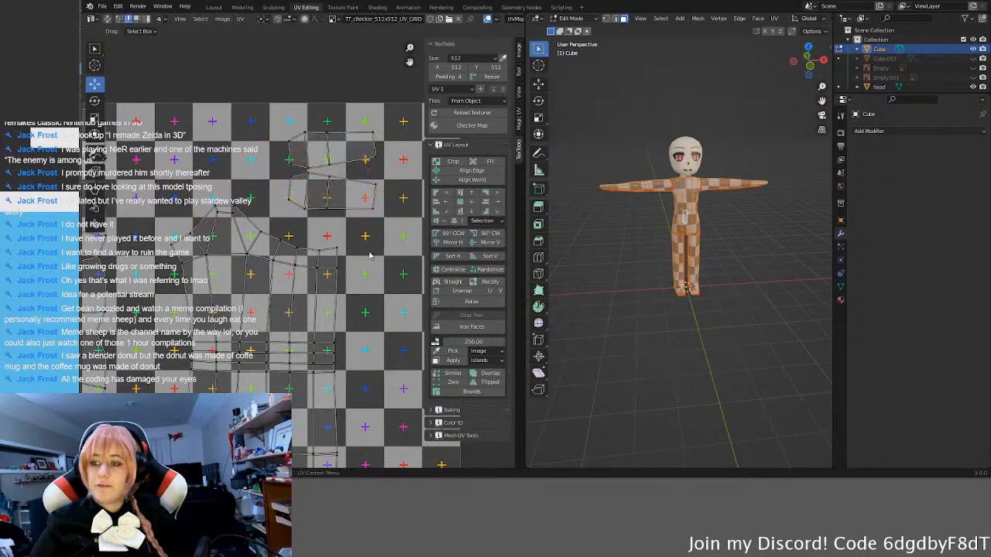
{"action": "scroll", "coordinate": [372, 254], "scroll_direction": "down", "scroll_amount": 2}
{"action": "key", "text": "l"}
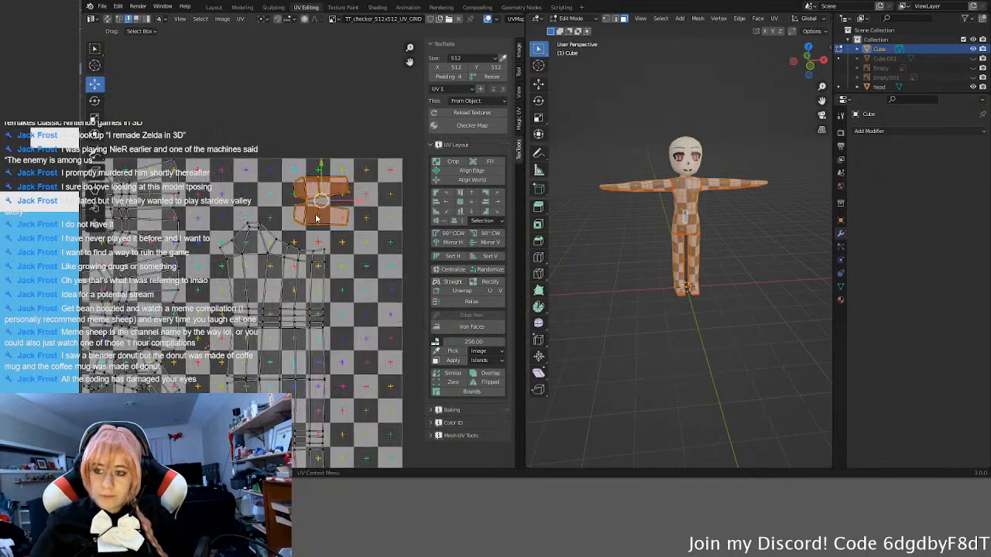
{"action": "left_click", "coordinate": [496, 236]}
{"action": "left_click", "coordinate": [355, 238]}
{"action": "scroll", "coordinate": [349, 240], "scroll_direction": "down", "scroll_amount": 1}
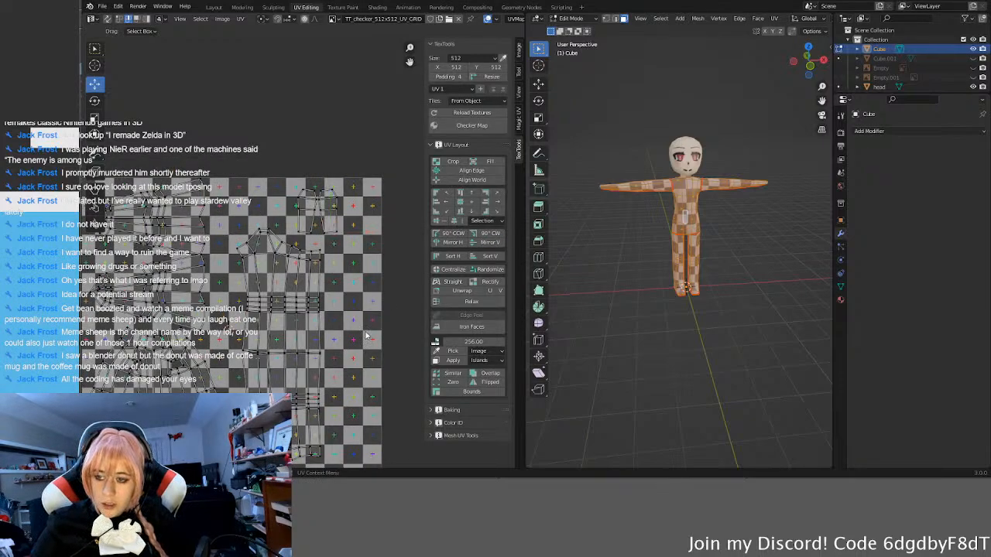
Step: Check the complete UV layout and start exporting it with Export UV Layout
{"action": "scroll", "coordinate": [358, 299], "scroll_direction": "down", "scroll_amount": 2}
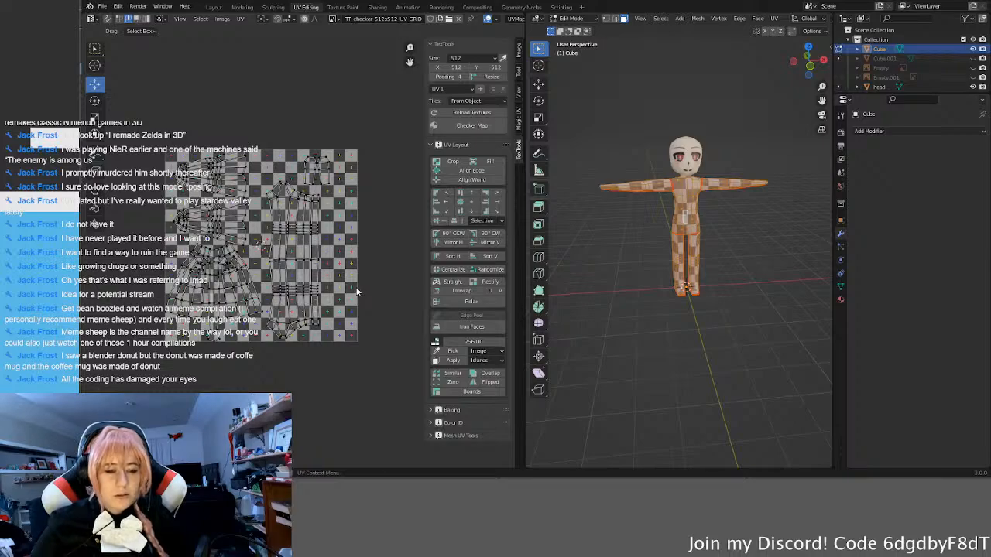
{"action": "scroll", "coordinate": [356, 291], "scroll_direction": "up", "scroll_amount": 3}
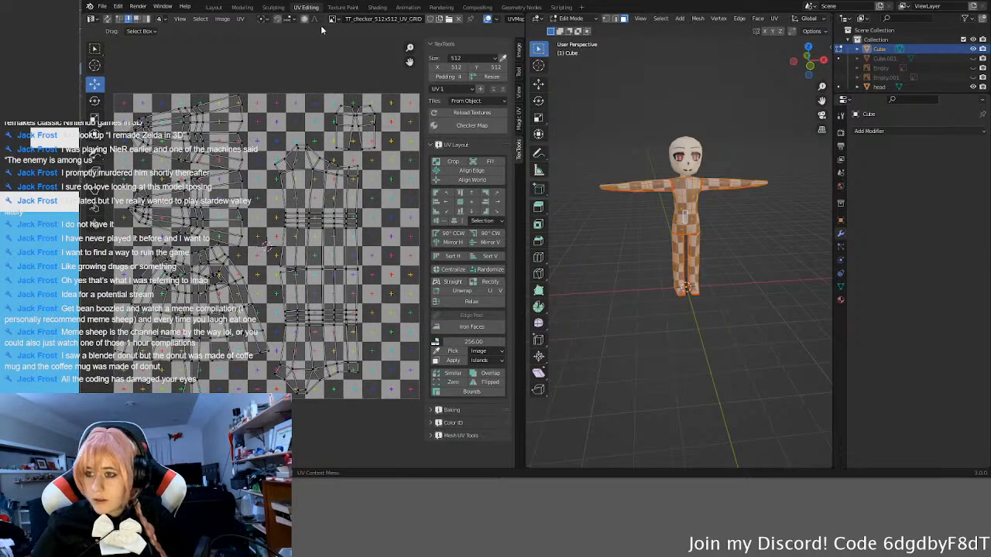
{"action": "left_click", "coordinate": [240, 18]}
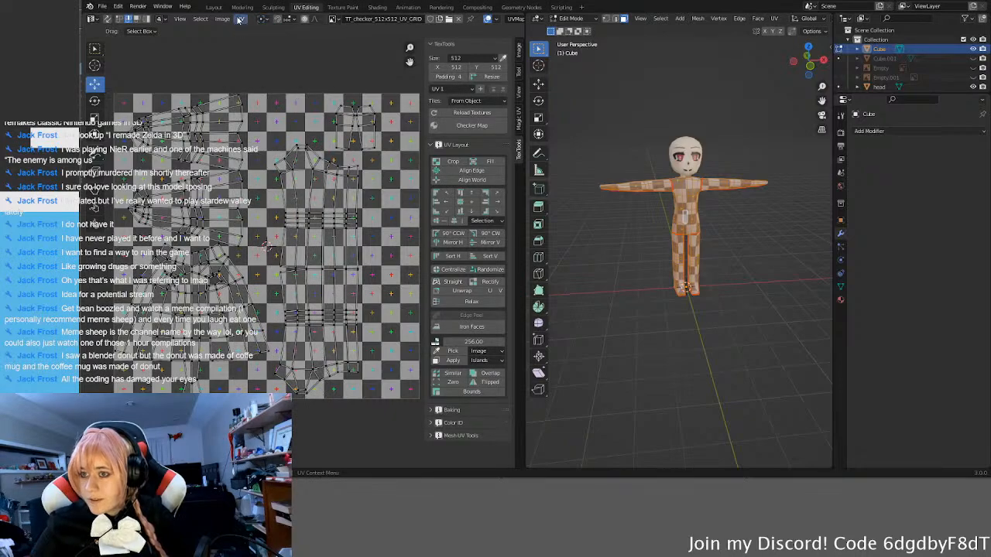
{"action": "left_click", "coordinate": [240, 18]}
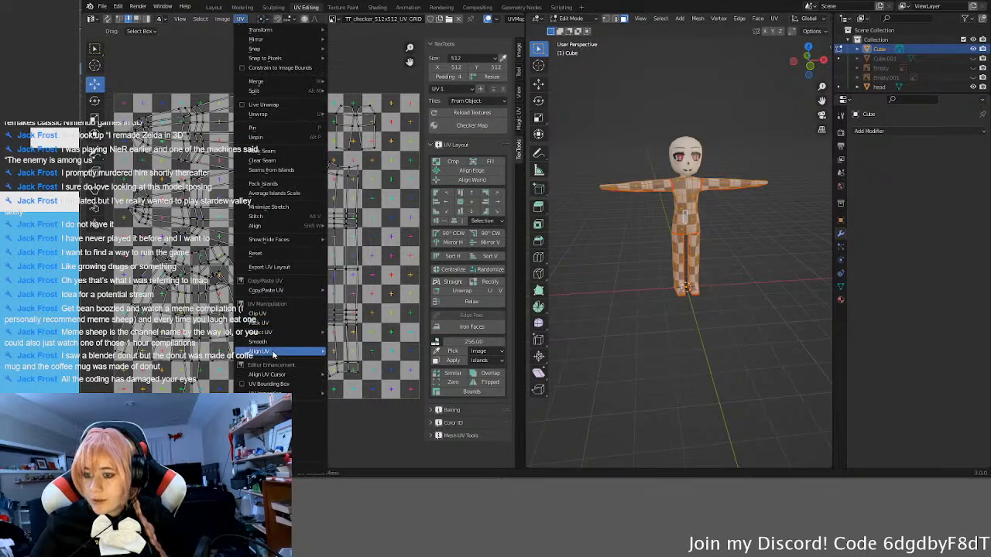
{"action": "mouse_move", "coordinate": [273, 354]}
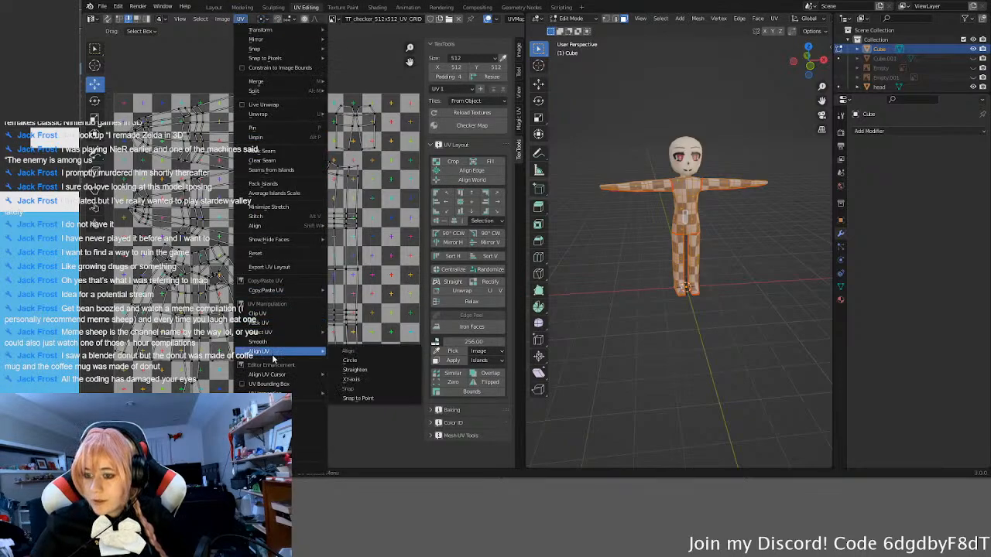
{"action": "left_click", "coordinate": [297, 269]}
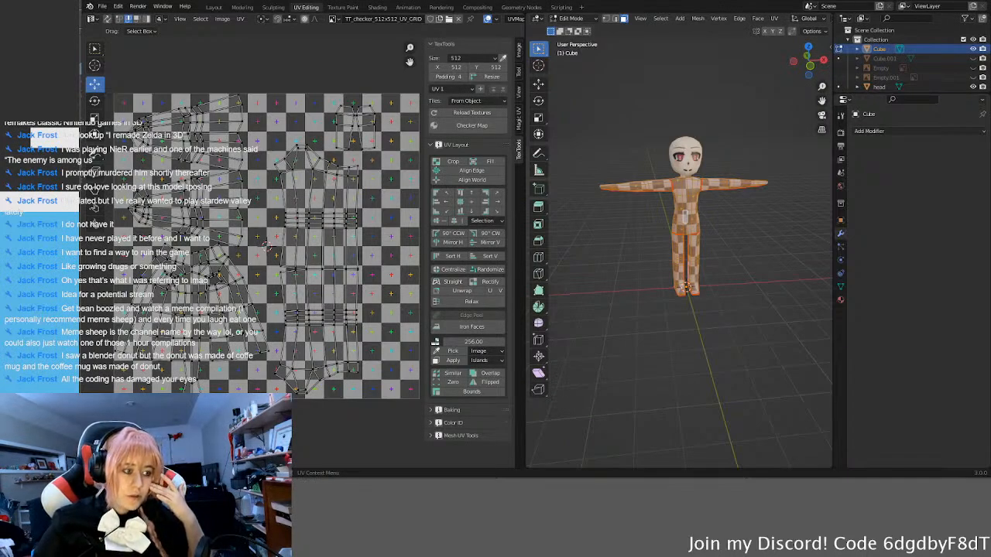
Step: Switch to Krita, to the open Size reference.png document
{"action": "key", "text": "alt+Tab"}
{"action": "middle_click_drag", "start_coordinate": [530, 300], "coordinate": [496, 302]}
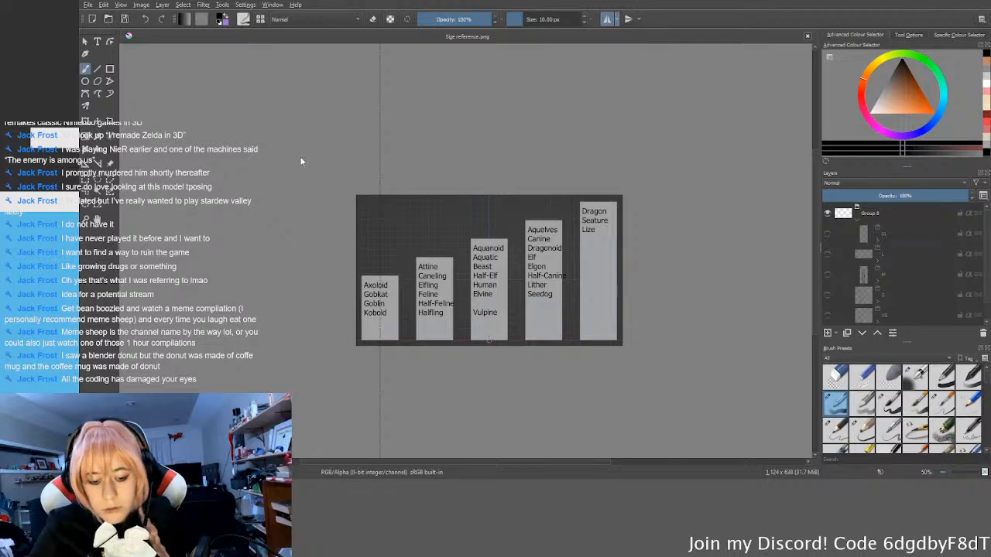
Step: Create a new 256 x 256 document and insert the exported UV layout image as a layer
{"action": "left_click", "coordinate": [619, 345]}
{"action": "left_click", "coordinate": [459, 37]}
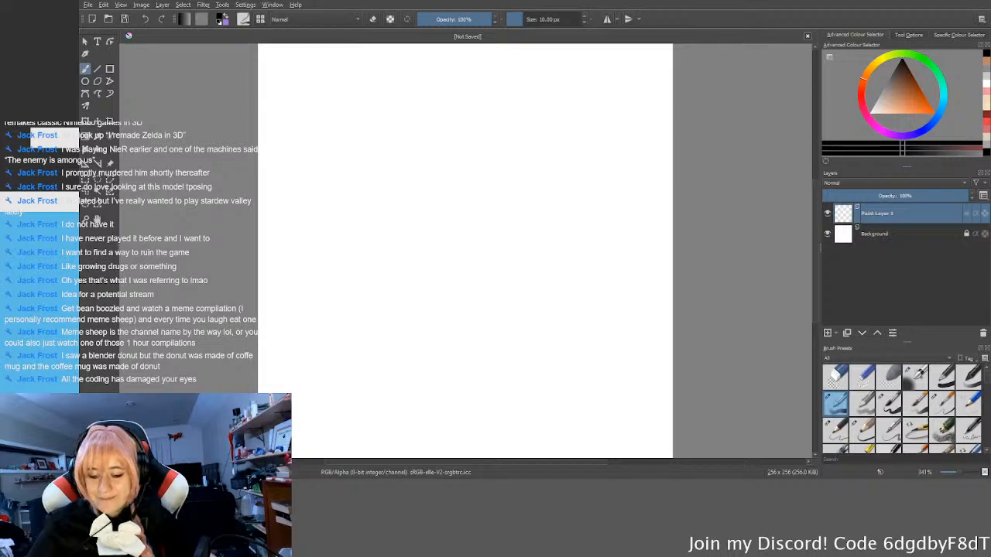
{"action": "left_click", "coordinate": [529, 243]}
{"action": "scroll", "coordinate": [523, 273], "scroll_direction": "down", "scroll_amount": 5}
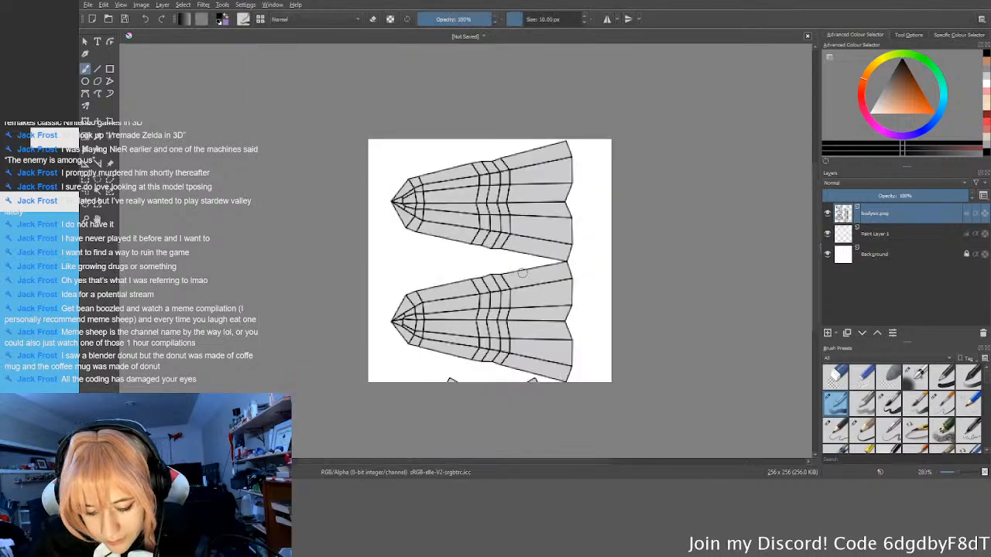
Step: Try to scale the UV layout layer down from its lower-right corner to fit within the canvas
{"action": "left_click", "coordinate": [87, 120]}
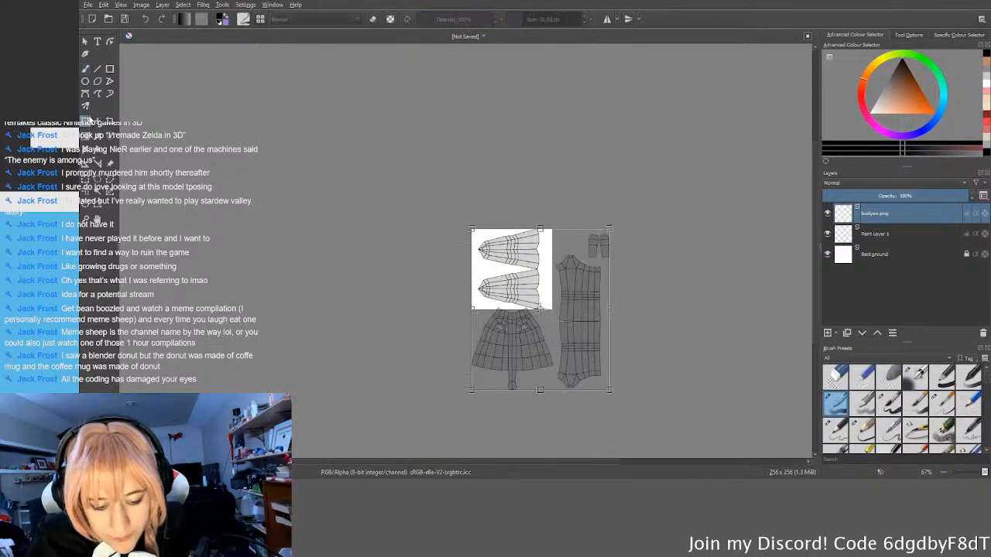
{"action": "left_click_drag", "start_coordinate": [610, 390], "coordinate": [546, 311]}
{"action": "scroll", "coordinate": [545, 310], "scroll_direction": "up", "scroll_amount": 7}
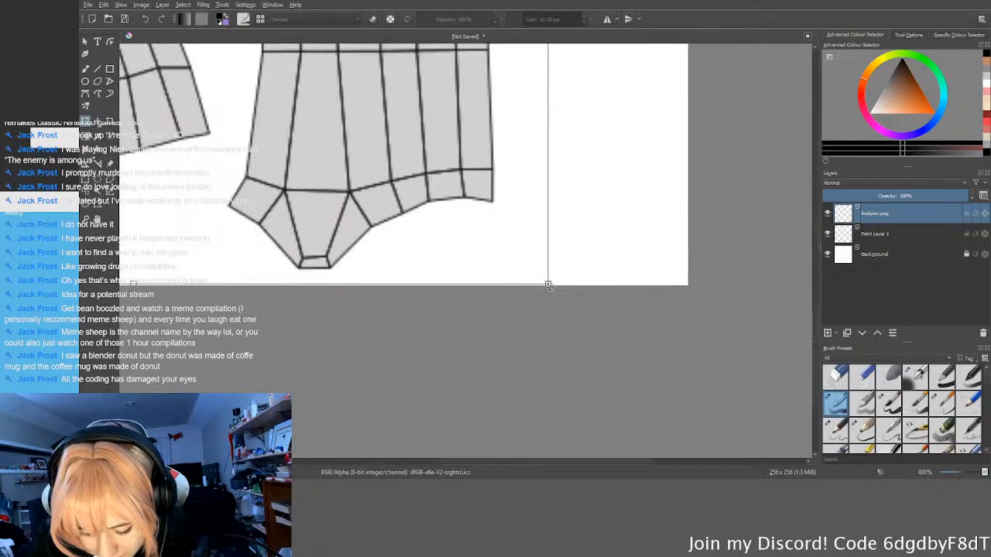
{"action": "scroll", "coordinate": [547, 285], "scroll_direction": "up", "scroll_amount": 6}
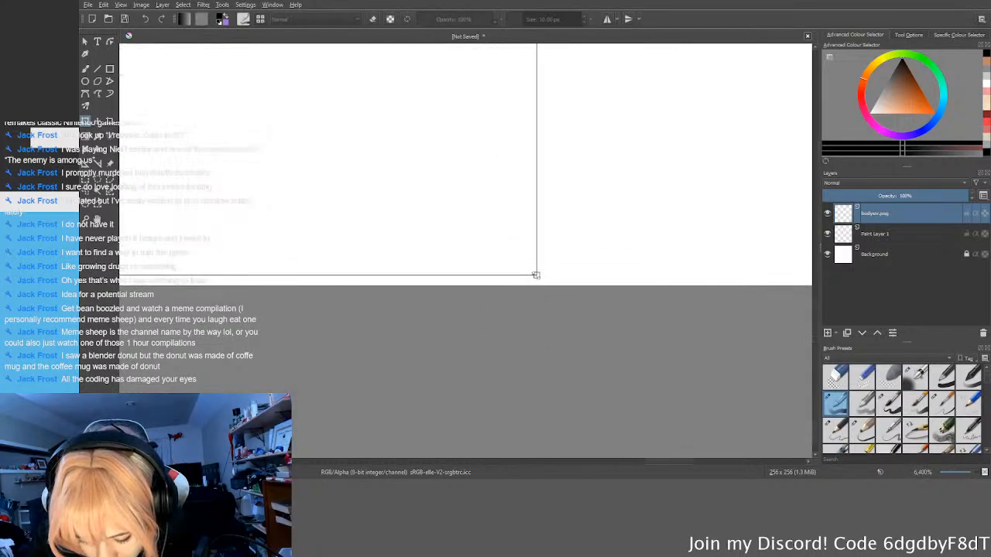
{"action": "scroll", "coordinate": [545, 281], "scroll_direction": "down", "scroll_amount": 10}
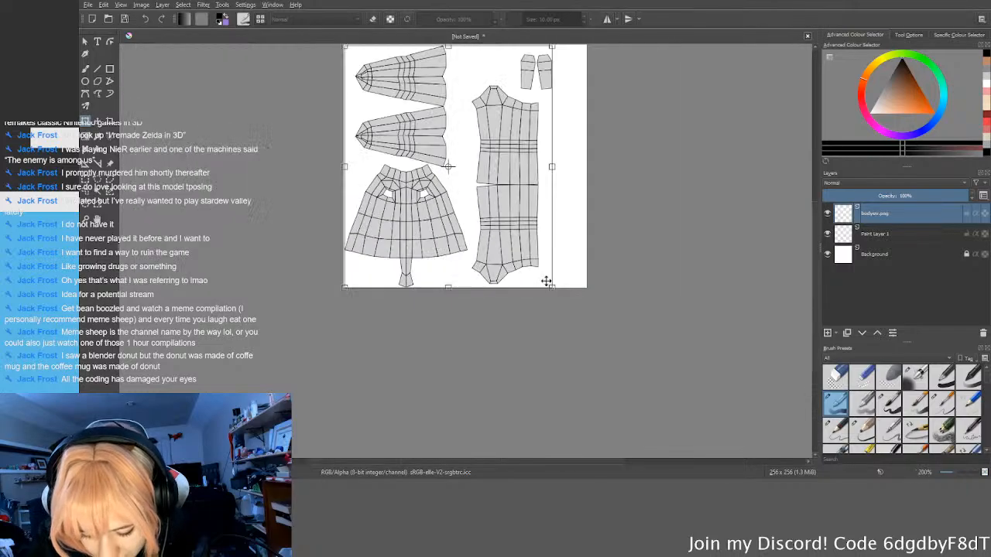
Step: Try to move the scaled UV layout so its upper-left corner meets the canvas's upper-left corner
{"action": "middle_click_drag", "start_coordinate": [458, 195], "coordinate": [489, 277]}
{"action": "scroll", "coordinate": [426, 245], "scroll_direction": "up", "scroll_amount": 3}
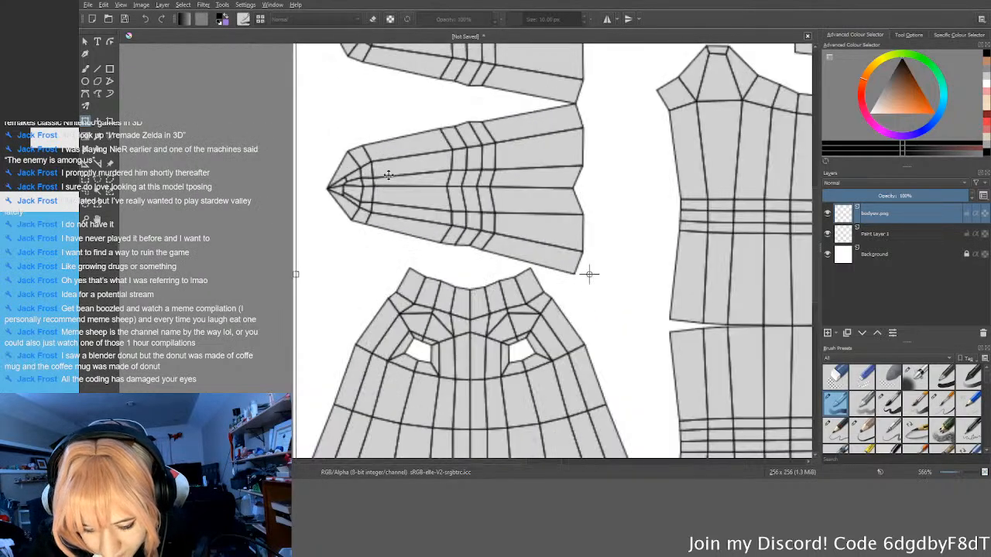
{"action": "middle_click_drag", "start_coordinate": [406, 139], "coordinate": [491, 274]}
{"action": "scroll", "coordinate": [449, 228], "scroll_direction": "up", "scroll_amount": 5}
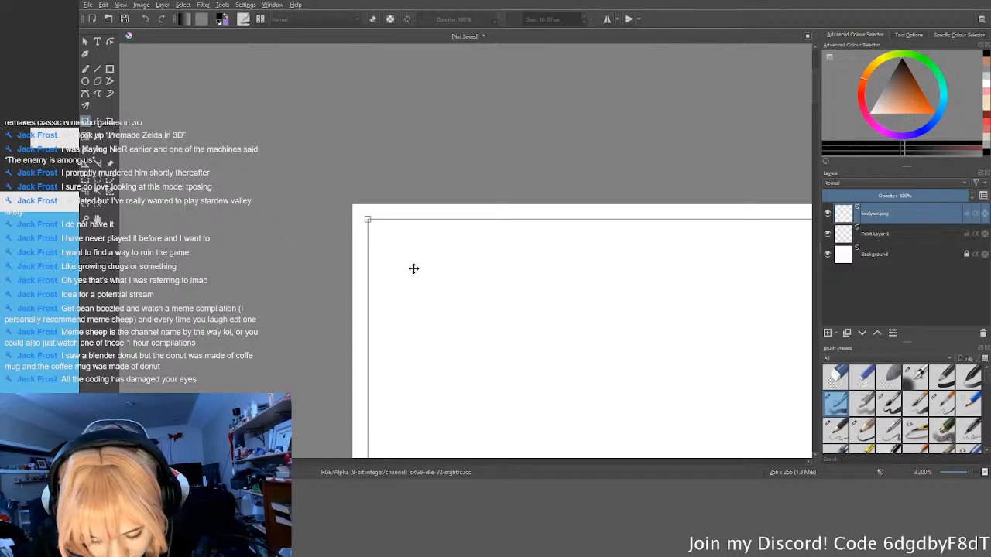
{"action": "left_click_drag", "start_coordinate": [396, 246], "coordinate": [381, 229]}
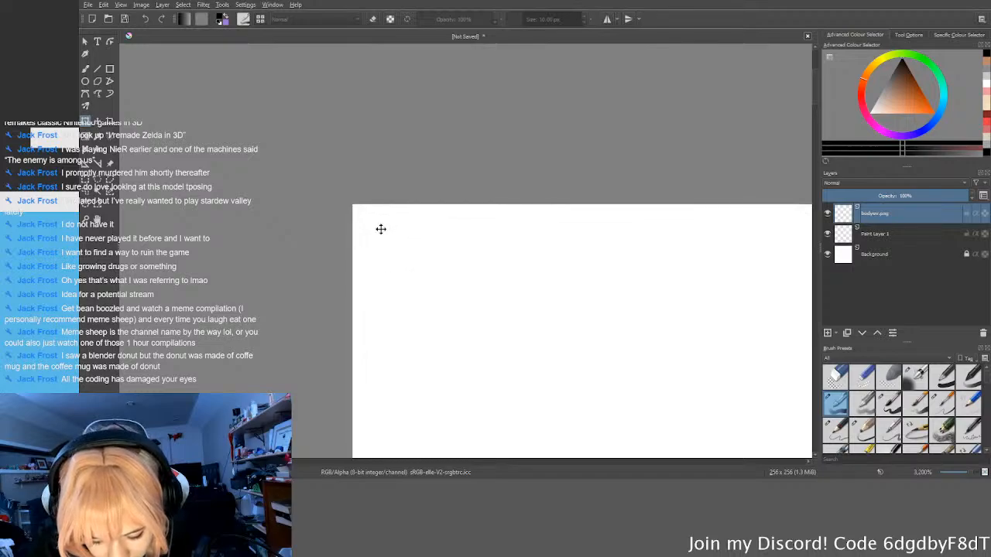
Step: Try to fit the layout's lower-right corner to the canvas's bottom edge and apply the transformation
{"action": "scroll", "coordinate": [375, 231], "scroll_direction": "down", "scroll_amount": 10}
{"action": "middle_click_drag", "start_coordinate": [598, 422], "coordinate": [454, 225]}
{"action": "scroll", "coordinate": [456, 251], "scroll_direction": "up", "scroll_amount": 3}
{"action": "scroll", "coordinate": [425, 298], "scroll_direction": "up", "scroll_amount": 9}
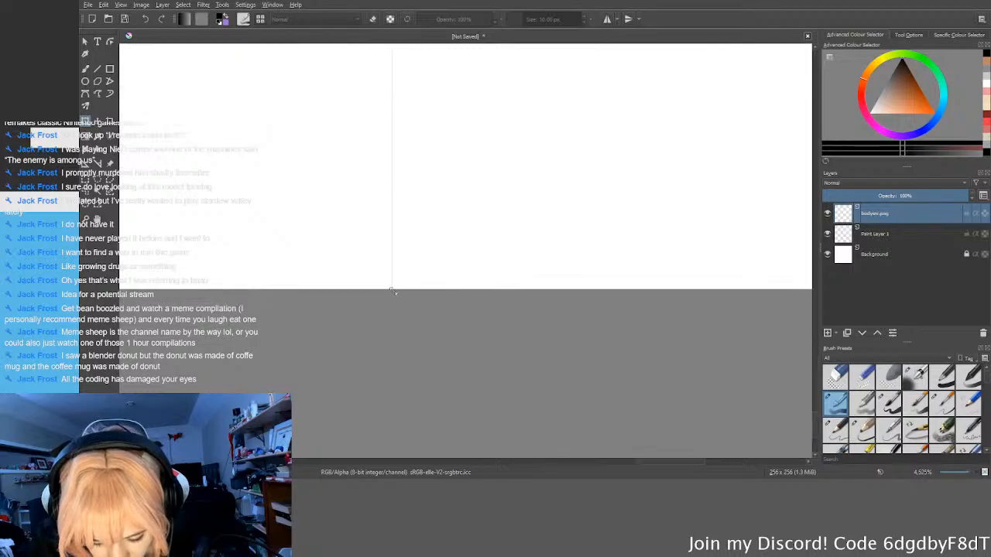
{"action": "scroll", "coordinate": [393, 291], "scroll_direction": "down", "scroll_amount": 12}
{"action": "scroll", "coordinate": [387, 257], "scroll_direction": "up", "scroll_amount": 5}
{"action": "scroll", "coordinate": [299, 268], "scroll_direction": "down", "scroll_amount": 4}
{"action": "key", "text": "Return"}
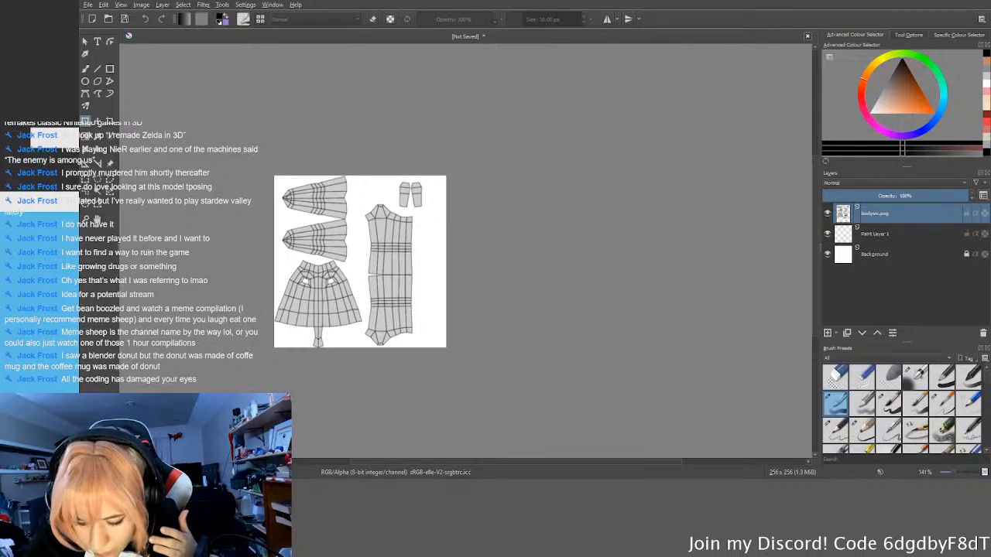
Step: Undo the layout's scaling and its insertion, and restore the UV layout layer at its original size
{"action": "key", "text": "ctrl+t"}
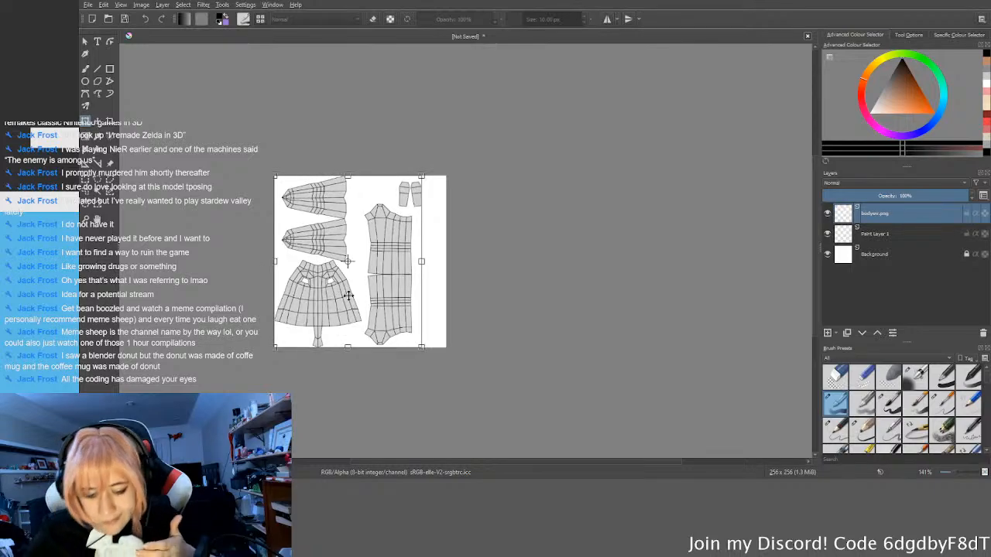
{"action": "key", "text": "Escape"}
{"action": "key", "text": "Delete"}
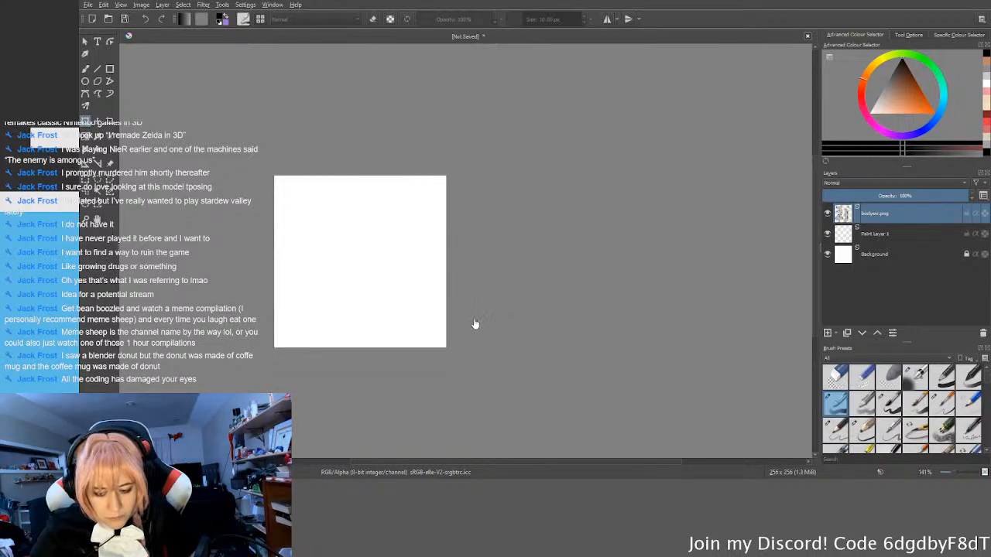
{"action": "key", "text": "ctrl+z"}
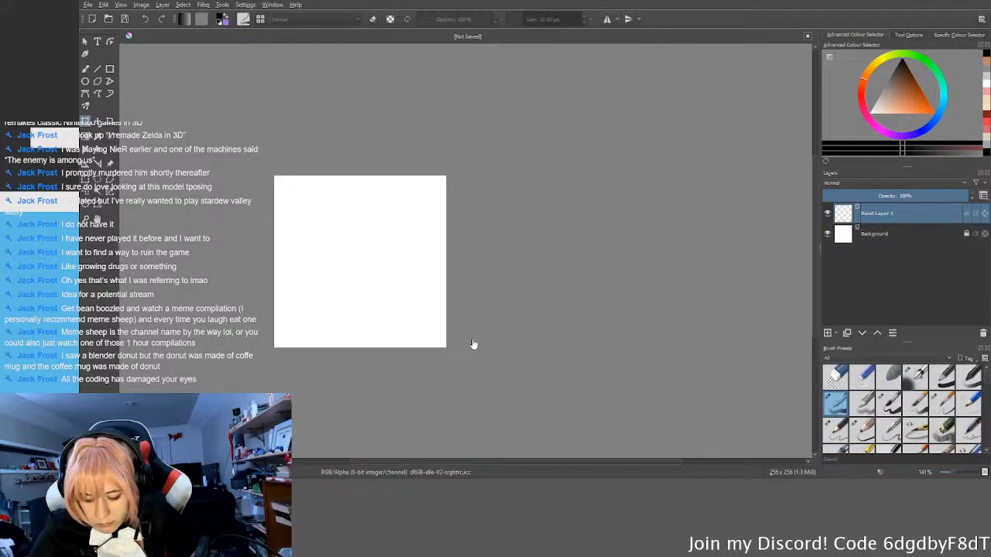
{"action": "key", "text": "ctrl+shift+z"}
Step: Scale the original-size UV layout down from its lower-right corner to roughly the height of the canvas
{"action": "middle_click_drag", "start_coordinate": [386, 300], "coordinate": [477, 285]}
{"action": "left_click", "coordinate": [483, 287]}
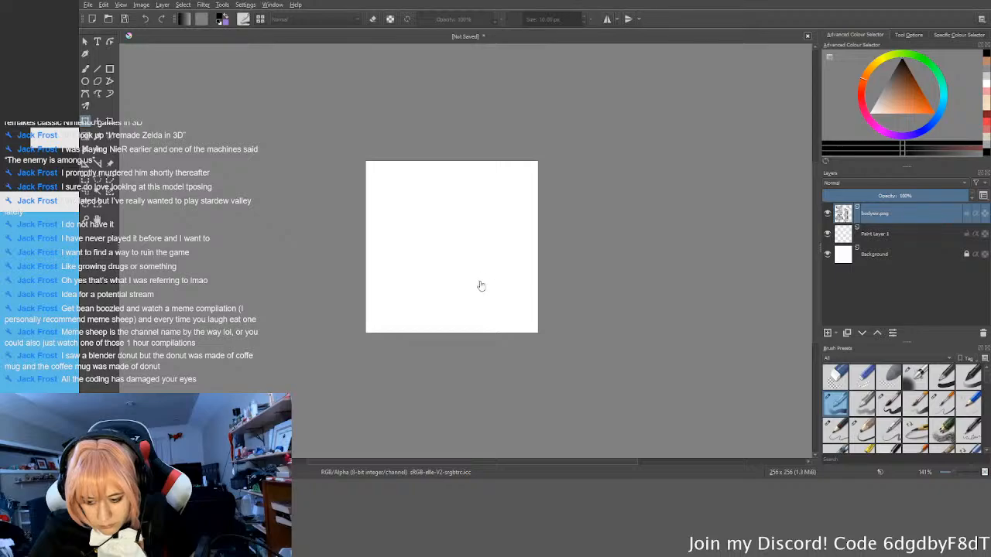
{"action": "scroll", "coordinate": [552, 346], "scroll_direction": "down", "scroll_amount": 2}
{"action": "middle_click_drag", "start_coordinate": [585, 334], "coordinate": [566, 278]}
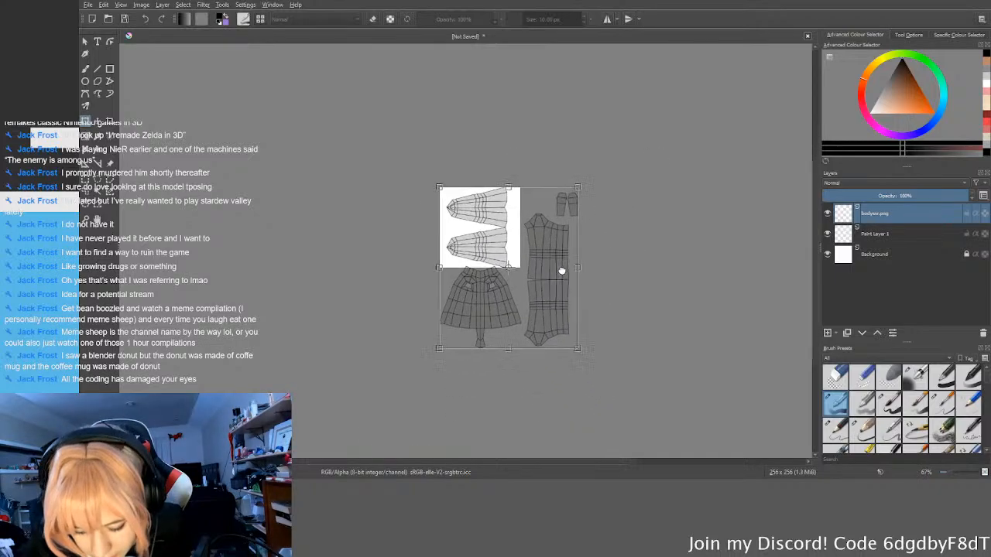
{"action": "left_click_drag", "start_coordinate": [577, 339], "coordinate": [506, 265]}
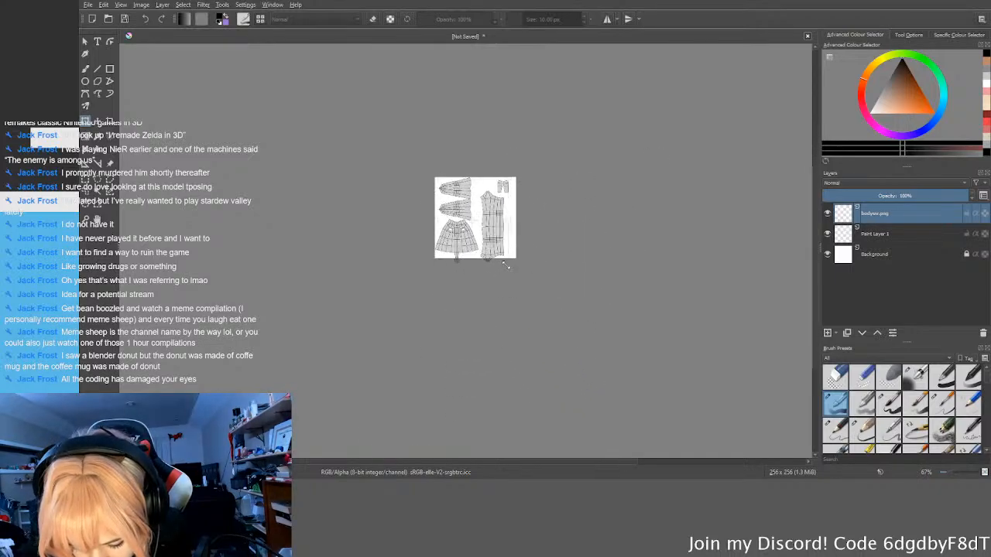
Step: Line up the scaled layout's lower-right corner exactly with the canvas's bottom edge and apply the transformation
{"action": "scroll", "coordinate": [506, 266], "scroll_direction": "up", "scroll_amount": 10}
{"action": "left_click_drag", "start_coordinate": [606, 373], "coordinate": [469, 206]}
{"action": "scroll", "coordinate": [468, 227], "scroll_direction": "down", "scroll_amount": 4}
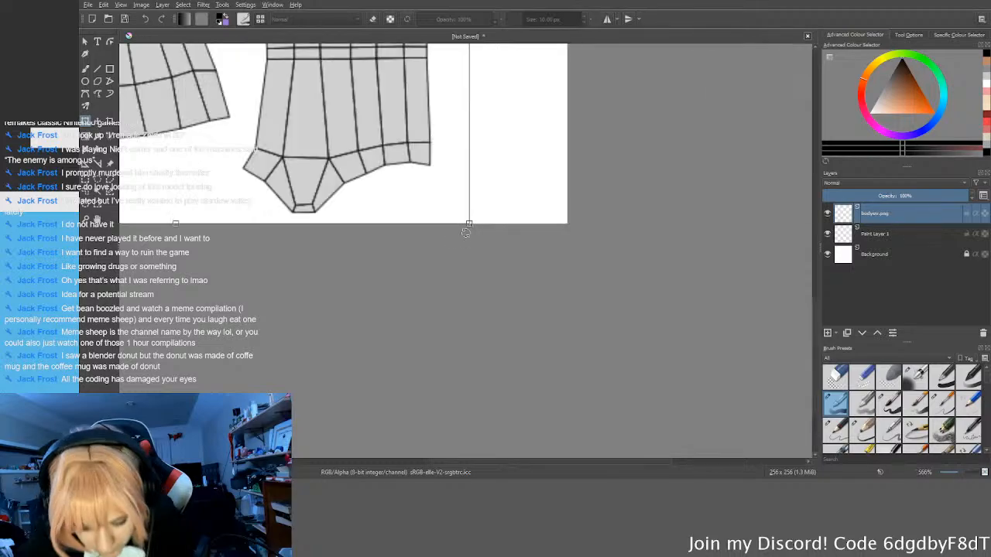
{"action": "scroll", "coordinate": [467, 231], "scroll_direction": "down", "scroll_amount": 4}
Step: Examine the scaled UV layout up close and as a whole, including the flared island's lower-left corner against the canvas edge
{"action": "scroll", "coordinate": [392, 235], "scroll_direction": "up", "scroll_amount": 5}
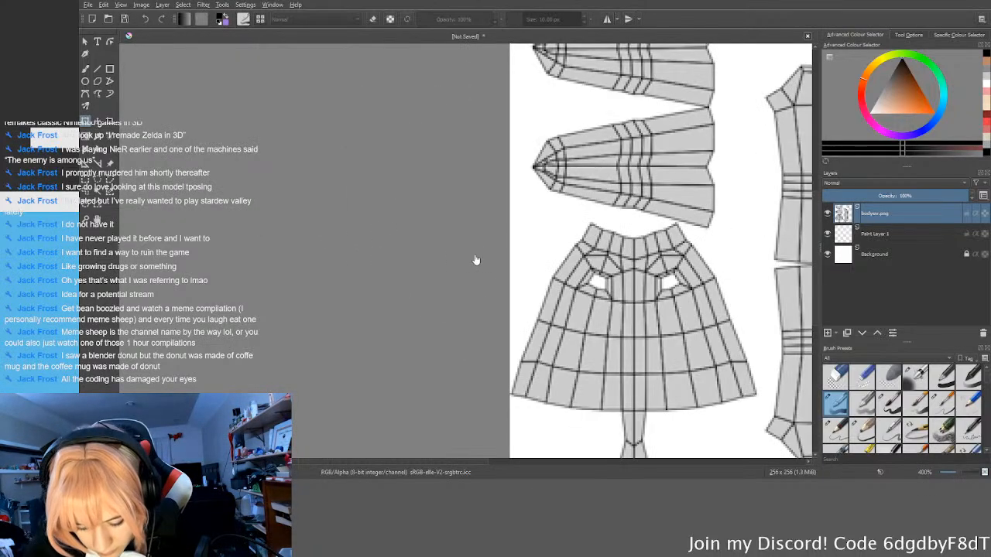
{"action": "middle_click_drag", "start_coordinate": [525, 407], "coordinate": [507, 377]}
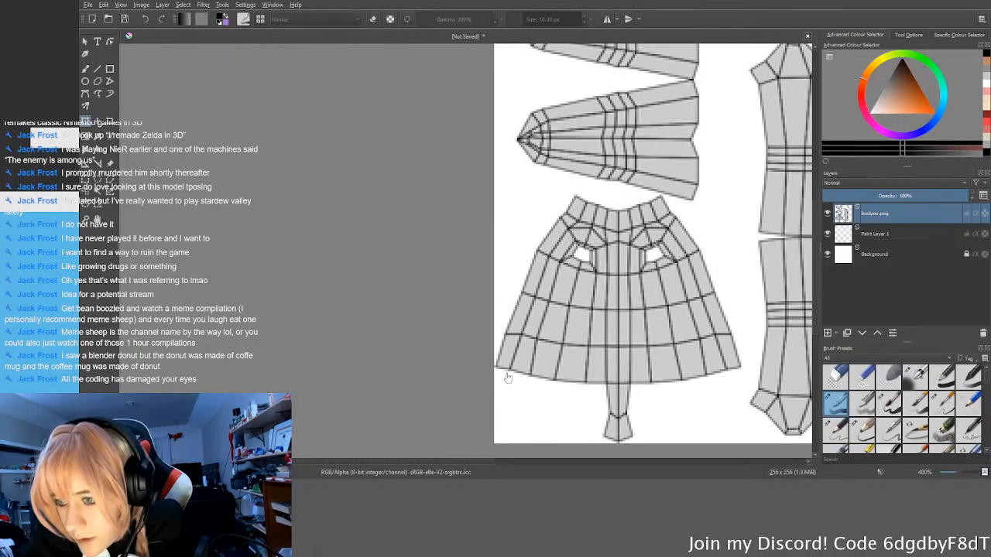
{"action": "scroll", "coordinate": [507, 377], "scroll_direction": "up", "scroll_amount": 10}
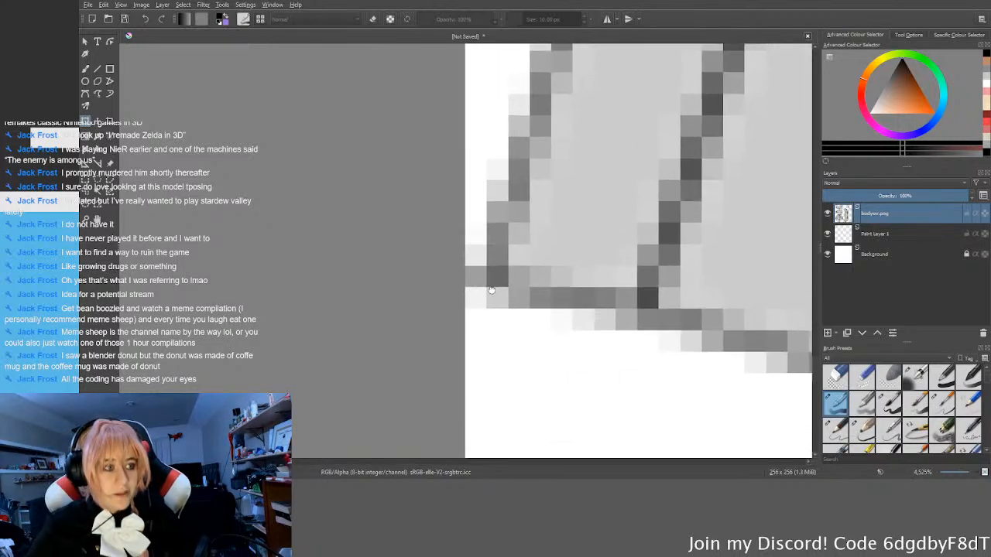
{"action": "scroll", "coordinate": [491, 290], "scroll_direction": "down", "scroll_amount": 5}
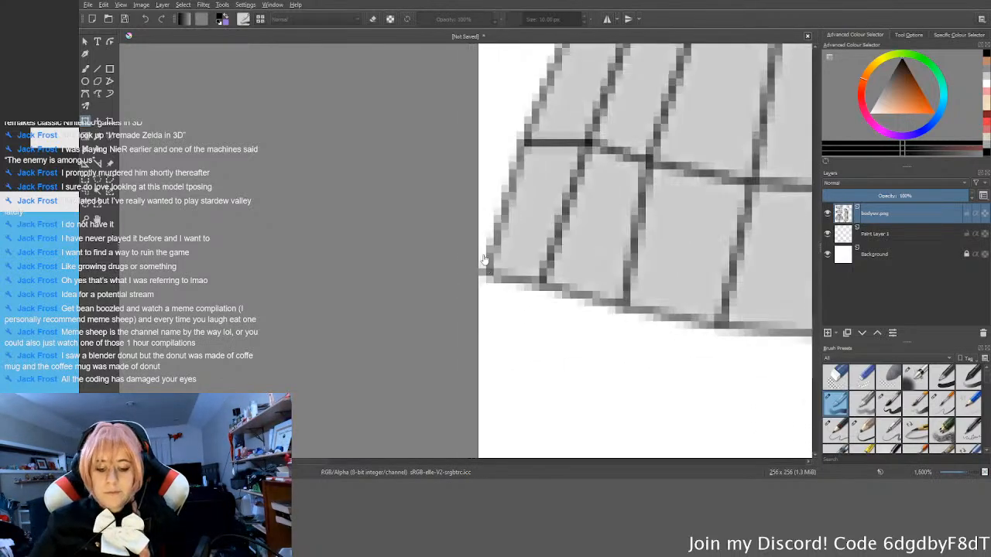
{"action": "scroll", "coordinate": [492, 271], "scroll_direction": "up", "scroll_amount": 5}
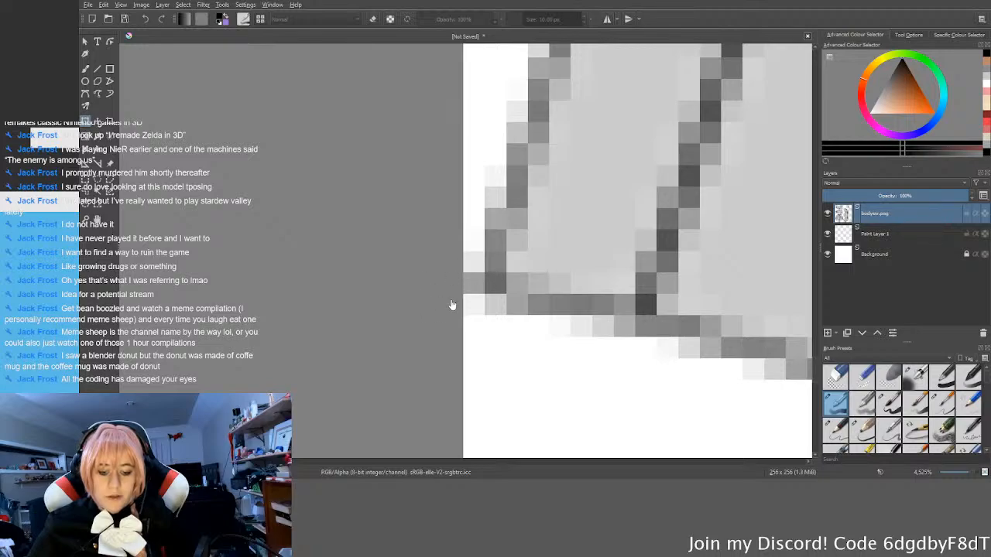
{"action": "scroll", "coordinate": [453, 305], "scroll_direction": "down", "scroll_amount": 15}
{"action": "scroll", "coordinate": [577, 304], "scroll_direction": "up", "scroll_amount": 2}
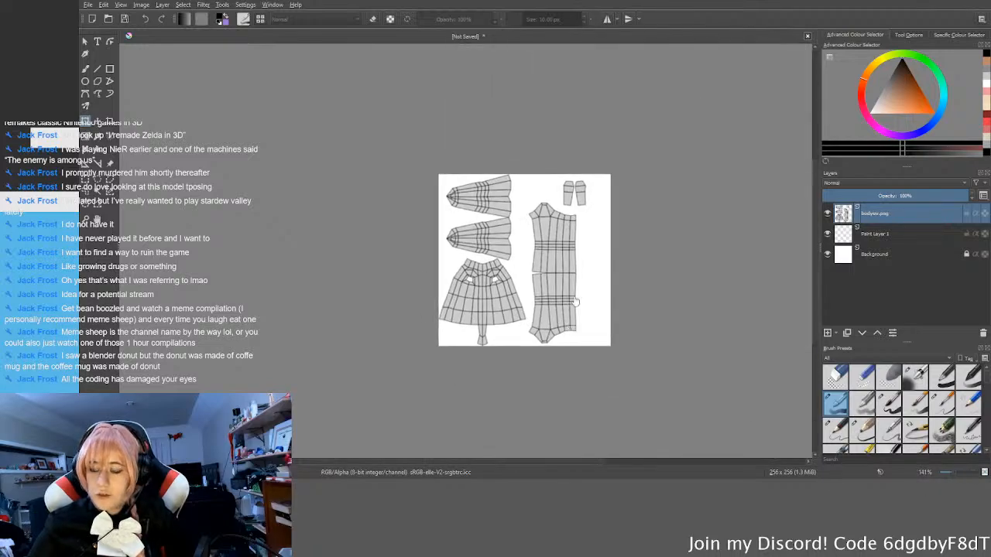
{"action": "scroll", "coordinate": [506, 284], "scroll_direction": "up", "scroll_amount": 2}
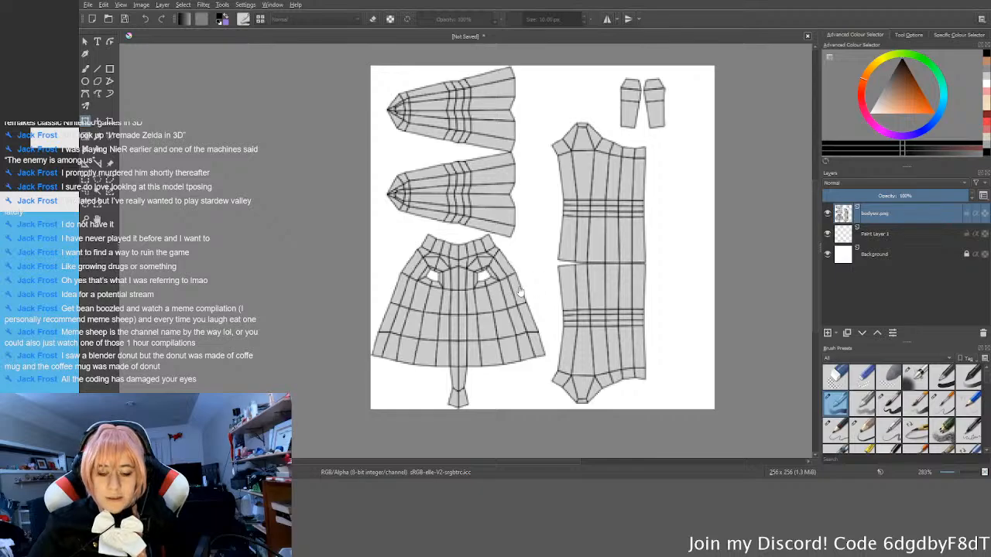
{"action": "middle_click_drag", "start_coordinate": [503, 301], "coordinate": [505, 286]}
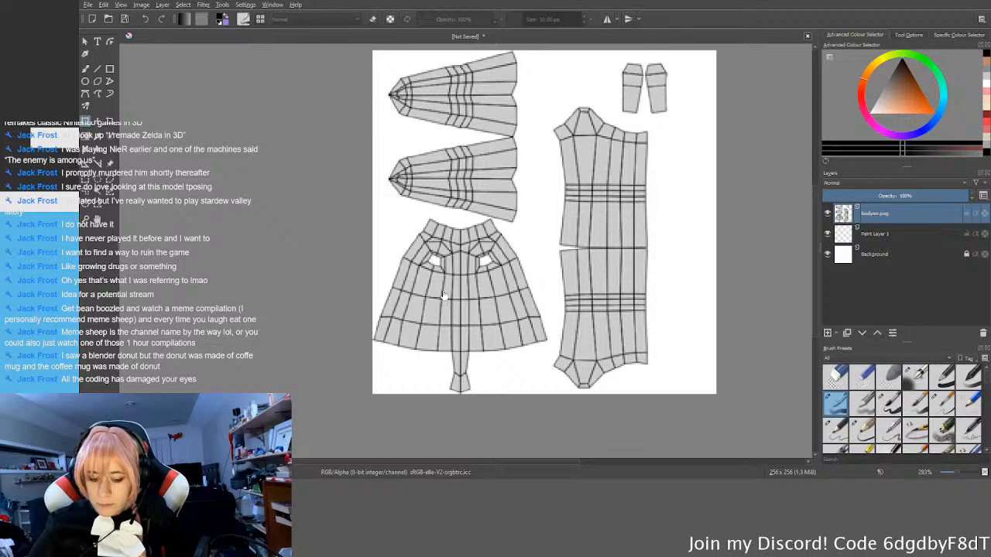
{"action": "scroll", "coordinate": [461, 285], "scroll_direction": "up", "scroll_amount": 4}
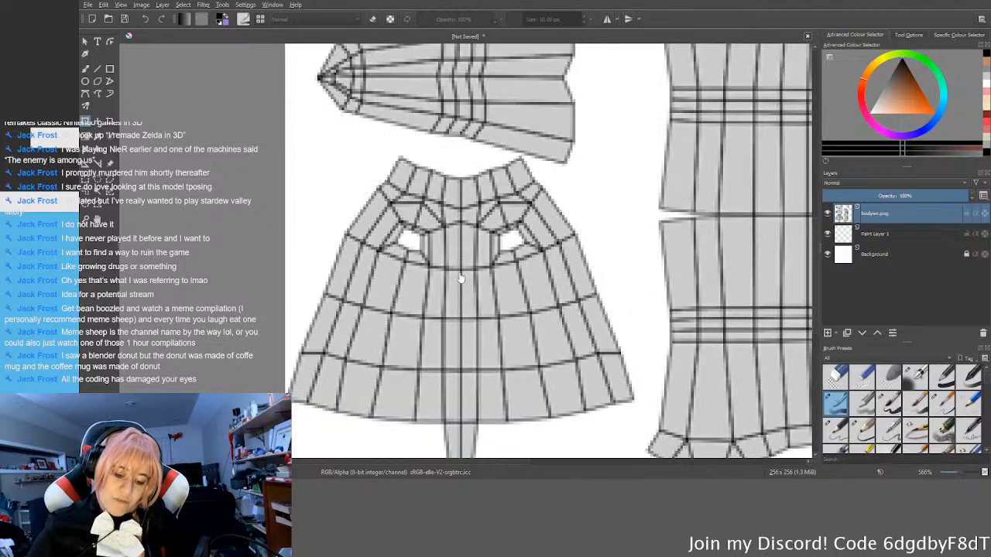
{"action": "scroll", "coordinate": [456, 313], "scroll_direction": "down", "scroll_amount": 4}
{"action": "scroll", "coordinate": [454, 318], "scroll_direction": "down", "scroll_amount": 2}
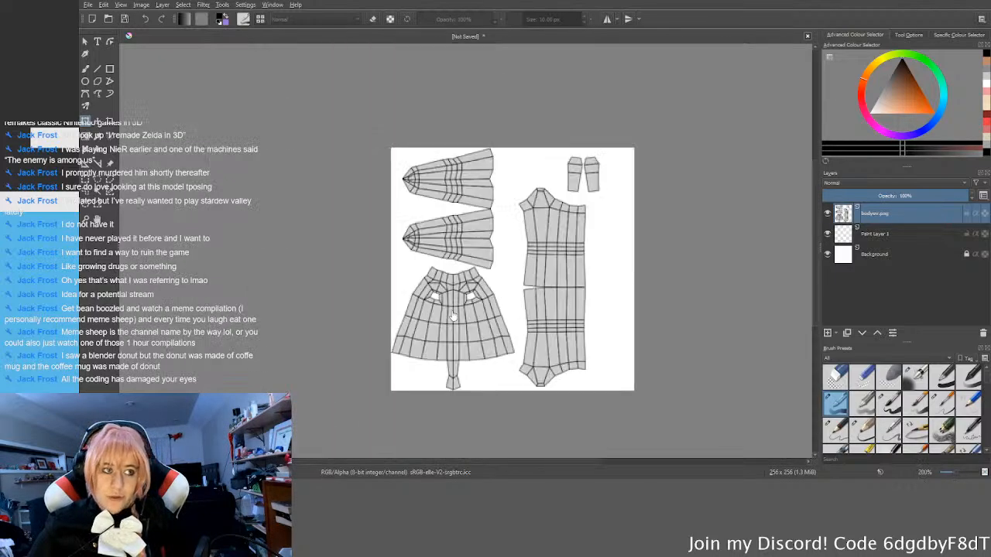
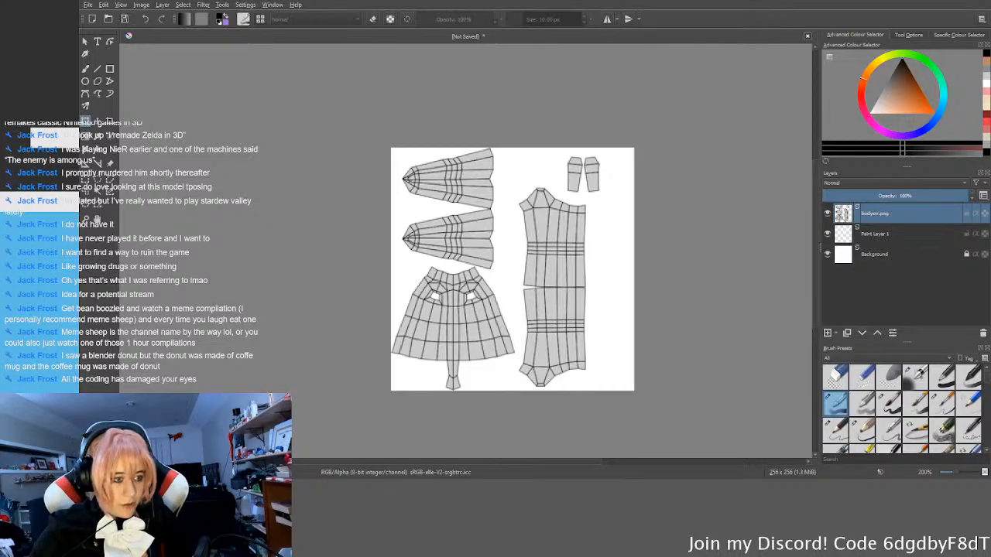
Step: Switch to Blender, select the two long leg islands in the UV layout and rotate them 90° clockwise
{"action": "key", "text": "alt+Tab"}
{"action": "middle_click_drag", "start_coordinate": [158, 342], "coordinate": [259, 333]}
{"action": "scroll", "coordinate": [217, 352], "scroll_direction": "up", "scroll_amount": 3}
{"action": "scroll", "coordinate": [264, 329], "scroll_direction": "down", "scroll_amount": 2}
{"action": "left_click_drag", "start_coordinate": [278, 287], "coordinate": [243, 294]}
{"action": "left_click", "coordinate": [206, 180]}
{"action": "scroll", "coordinate": [221, 177], "scroll_direction": "down", "scroll_amount": 1}
{"action": "scroll", "coordinate": [222, 177], "scroll_direction": "down", "scroll_amount": 1}
{"action": "middle_click_drag", "start_coordinate": [291, 190], "coordinate": [192, 206]}
{"action": "scroll", "coordinate": [192, 206], "scroll_direction": "up", "scroll_amount": 2}
{"action": "left_click", "coordinate": [219, 146]}
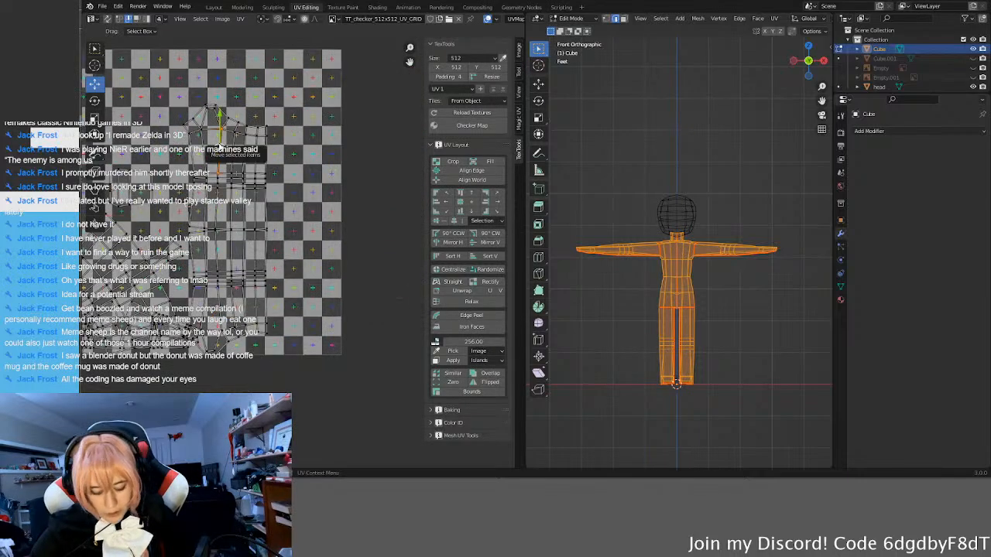
{"action": "key", "text": "l"}
{"action": "key", "text": "l"}
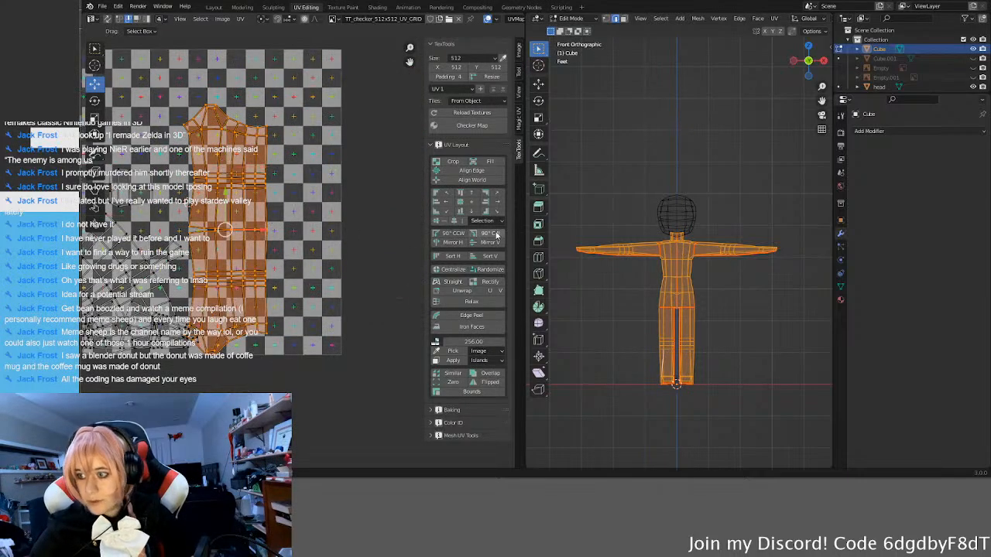
{"action": "left_click", "coordinate": [458, 257]}
{"action": "left_click", "coordinate": [487, 260]}
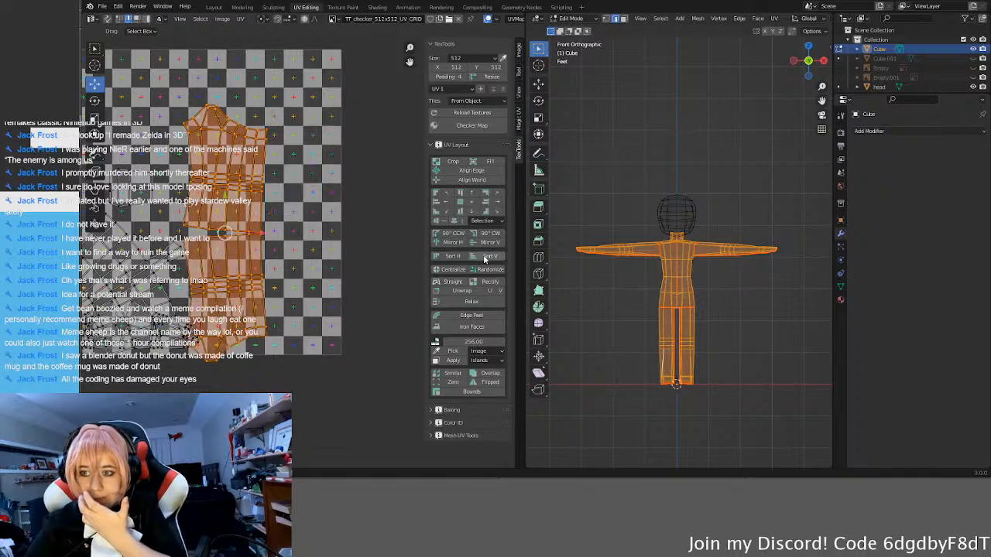
{"action": "left_click", "coordinate": [488, 233]}
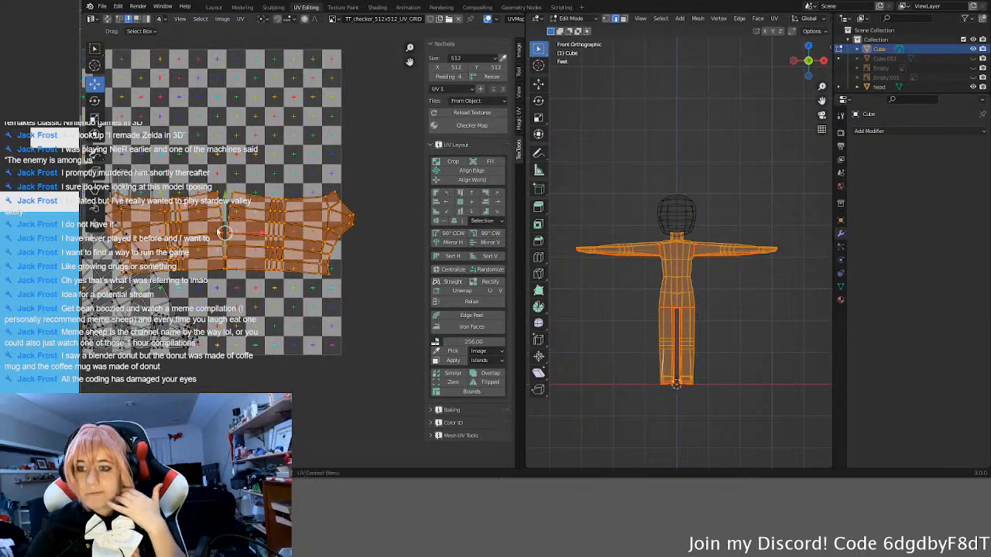
Step: Scale the leg islands down and place them along the bottom edge of the UV square, towards its lower-right corner
{"action": "key", "text": "g"}
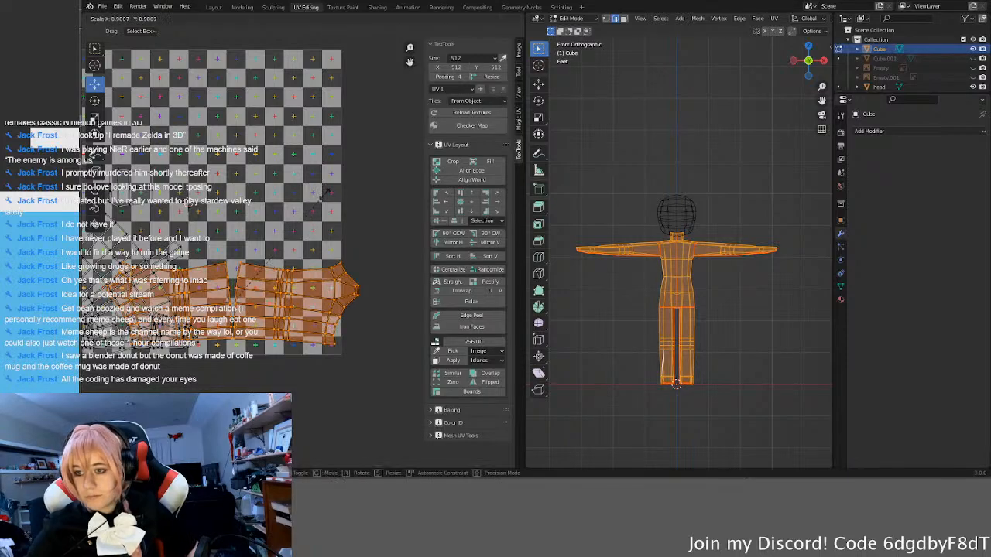
{"action": "left_click", "coordinate": [295, 226]}
{"action": "key", "text": "g"}
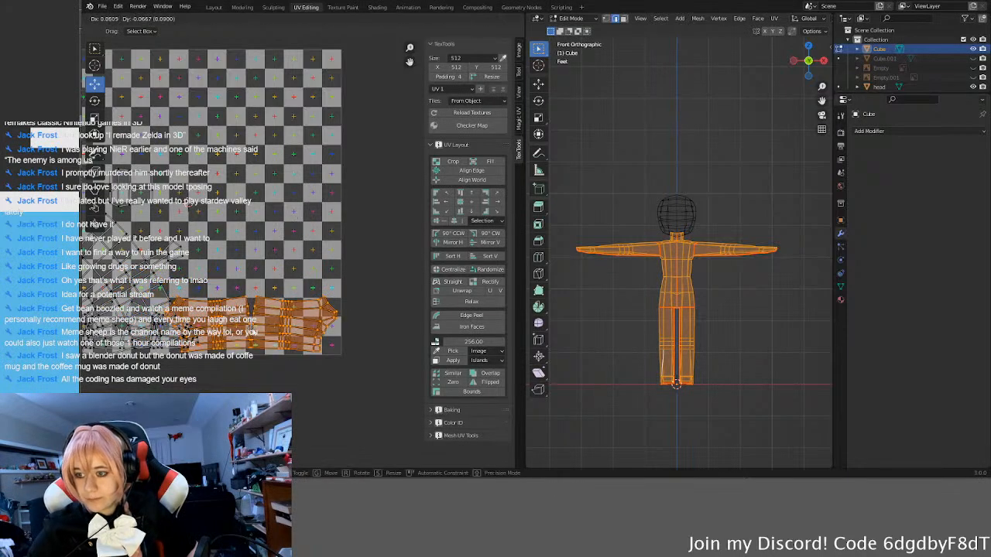
{"action": "left_click", "coordinate": [251, 329]}
Step: Sort the flared torso island vertically and move it clear of the other islands to the middle of the UV square
{"action": "scroll", "coordinate": [255, 264], "scroll_direction": "down", "scroll_amount": 2}
{"action": "middle_click_drag", "start_coordinate": [193, 262], "coordinate": [246, 252]}
{"action": "left_click", "coordinate": [233, 252]}
{"action": "key", "text": "l"}
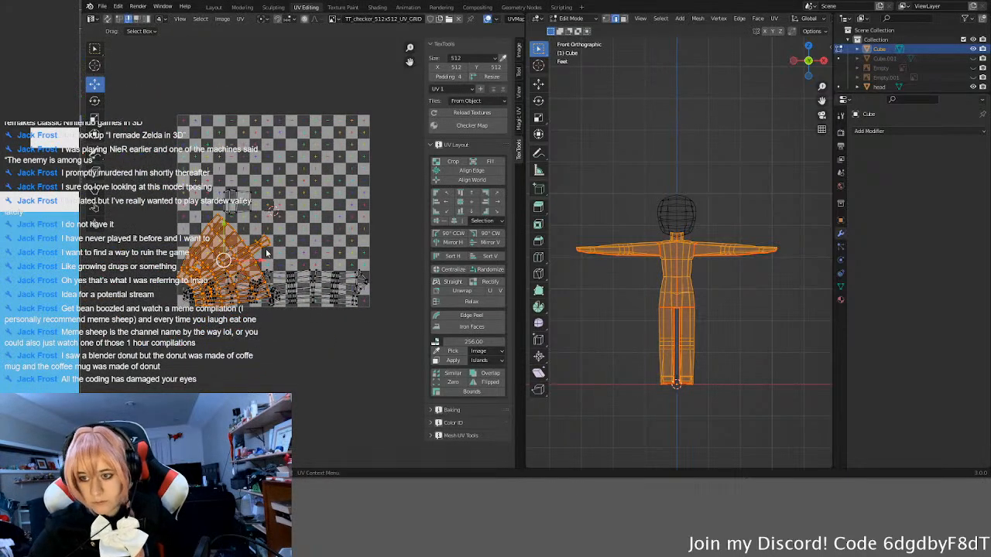
{"action": "left_click", "coordinate": [461, 244]}
{"action": "left_click", "coordinate": [460, 244]}
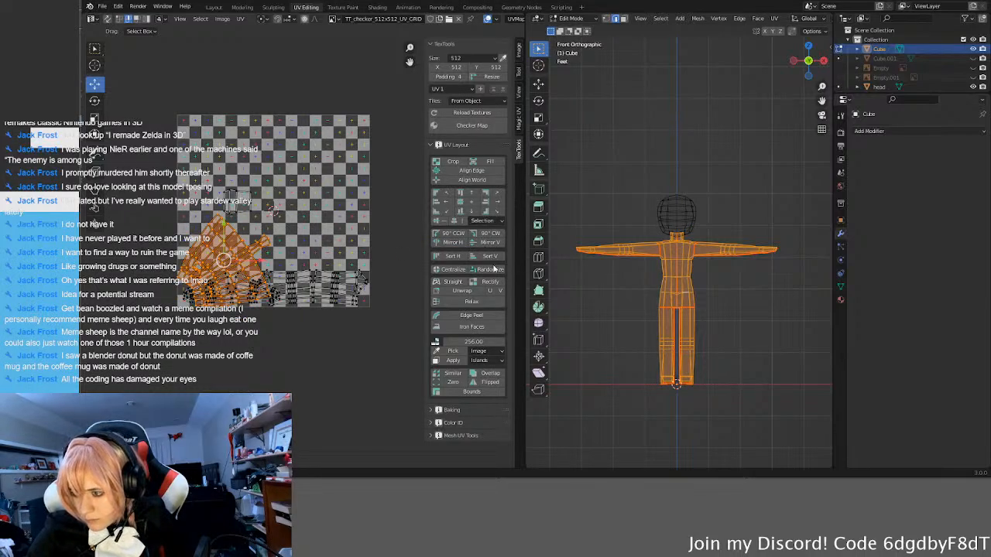
{"action": "left_click", "coordinate": [488, 257]}
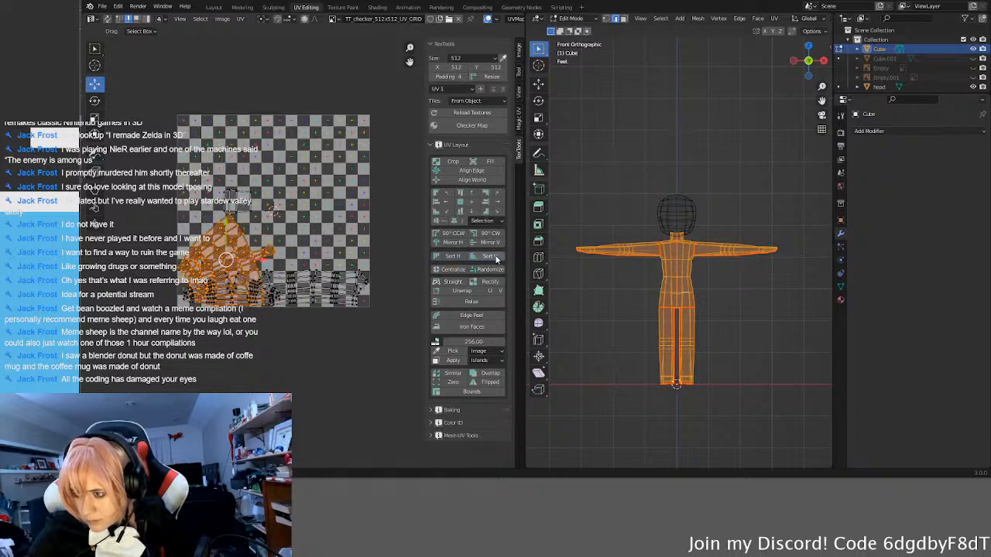
{"action": "left_click", "coordinate": [453, 271]}
{"action": "left_click_drag", "start_coordinate": [227, 261], "coordinate": [273, 194]}
{"action": "scroll", "coordinate": [332, 193], "scroll_direction": "up", "scroll_amount": 2}
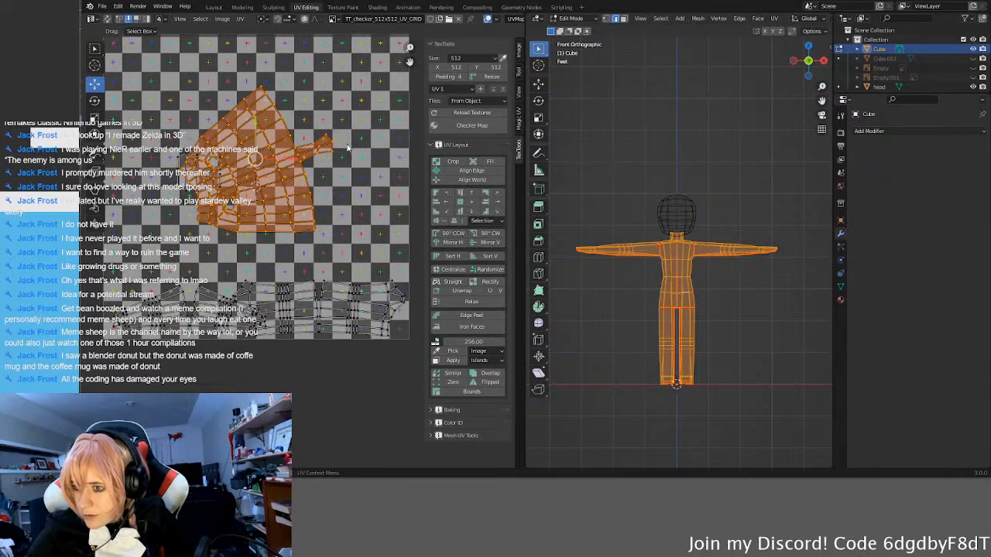
Step: Straighten the torso island by selecting its centre-line edges from the narrow tail inward and aligning the island to them
{"action": "scroll", "coordinate": [348, 149], "scroll_direction": "up", "scroll_amount": 2}
{"action": "left_click", "coordinate": [373, 106]}
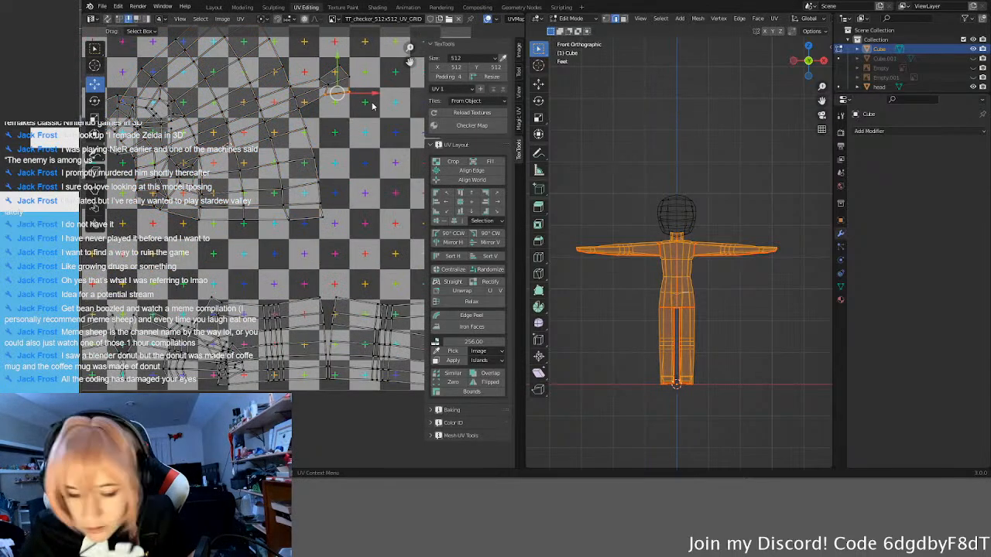
{"action": "left_click", "coordinate": [338, 81]}
{"action": "left_click", "coordinate": [305, 91], "text": "shift"}
{"action": "left_click", "coordinate": [269, 110], "text": "shift"}
{"action": "left_click", "coordinate": [242, 124], "text": "shift"}
{"action": "left_click", "coordinate": [204, 137], "text": "shift"}
{"action": "left_click", "coordinate": [175, 147], "text": "shift"}
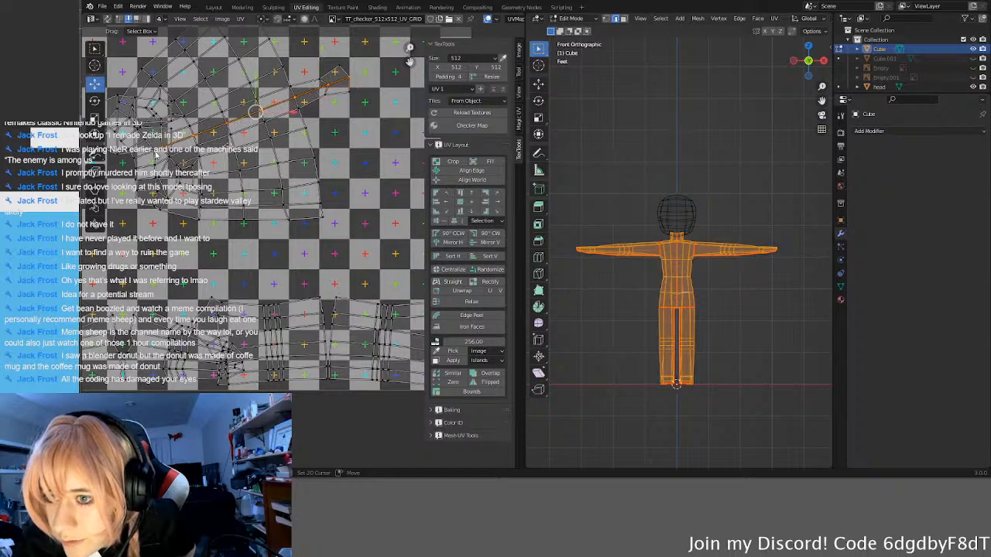
{"action": "scroll", "coordinate": [231, 189], "scroll_direction": "up", "scroll_amount": 4}
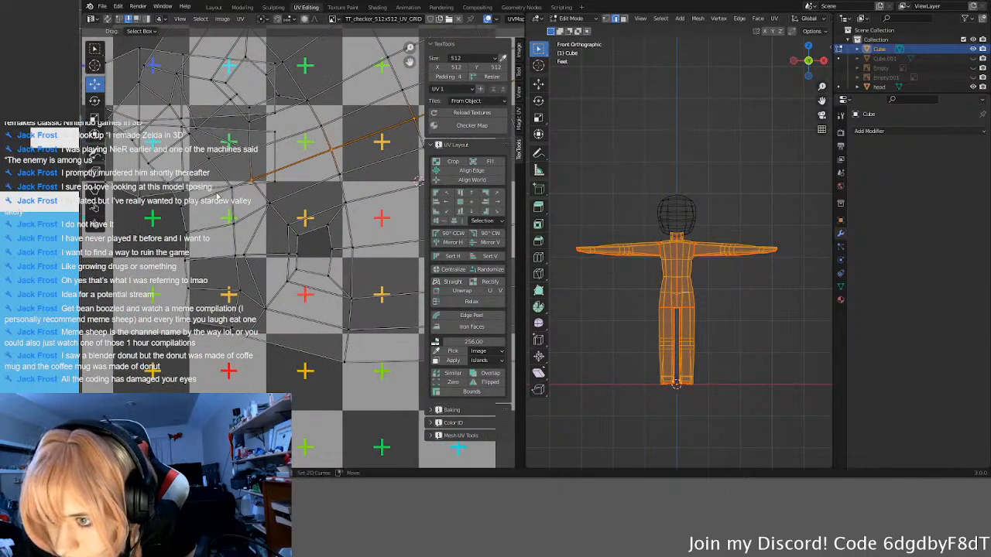
{"action": "left_click", "coordinate": [212, 188], "text": "shift"}
{"action": "scroll", "coordinate": [211, 189], "scroll_direction": "down", "scroll_amount": 4}
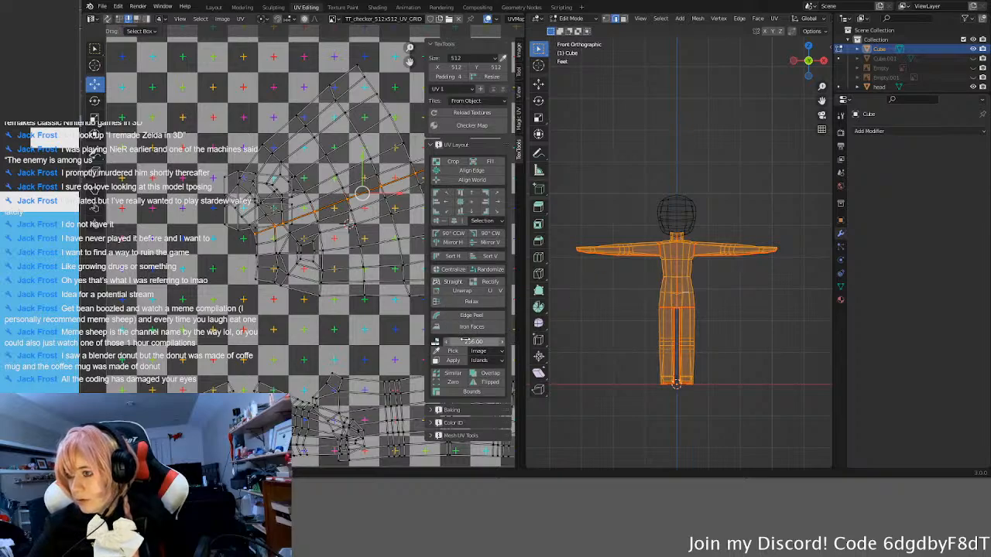
{"action": "left_click", "coordinate": [478, 172]}
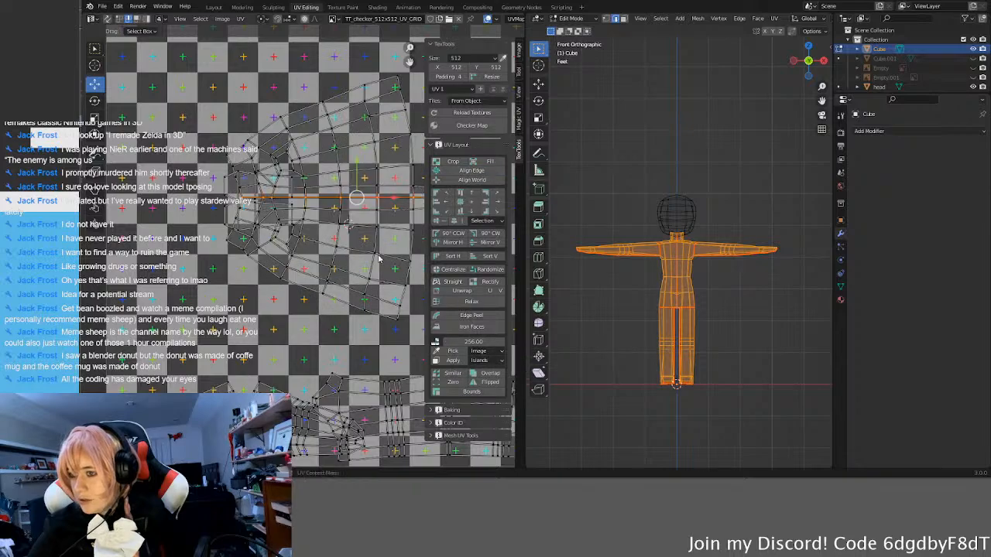
Step: Rotate the torso island 90° clockwise, enlarge it and move it up against the top edge of the UV square
{"action": "scroll", "coordinate": [363, 284], "scroll_direction": "down", "scroll_amount": 2}
{"action": "middle_click_drag", "start_coordinate": [363, 284], "coordinate": [295, 297]}
{"action": "left_click", "coordinate": [490, 234]}
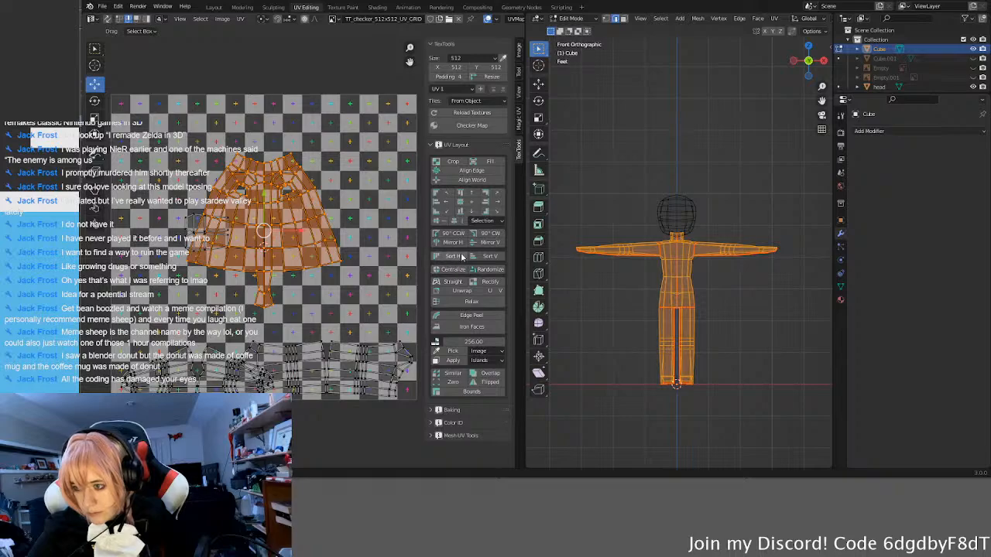
{"action": "scroll", "coordinate": [327, 362], "scroll_direction": "down", "scroll_amount": 3}
{"action": "key", "text": "s"}
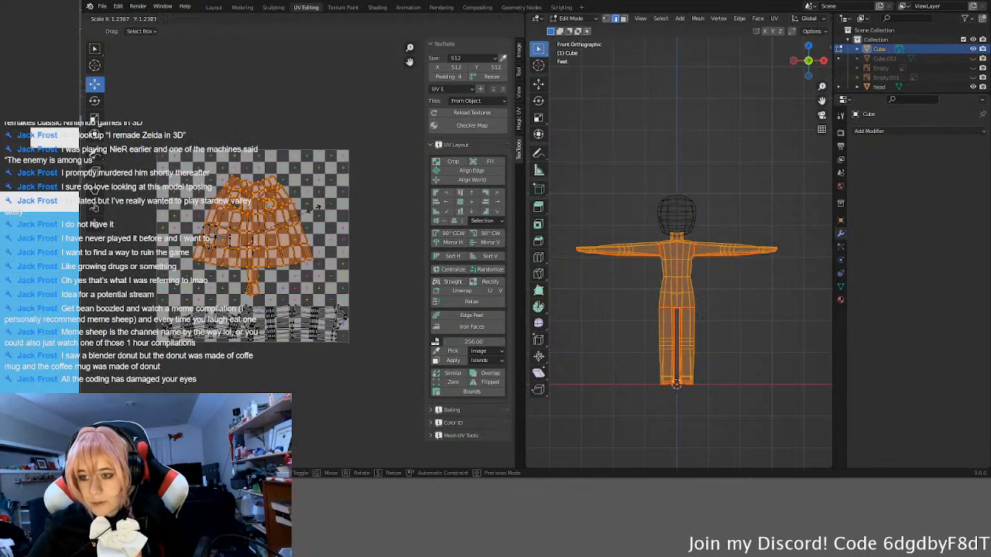
{"action": "left_click", "coordinate": [275, 222]}
{"action": "key", "text": "g"}
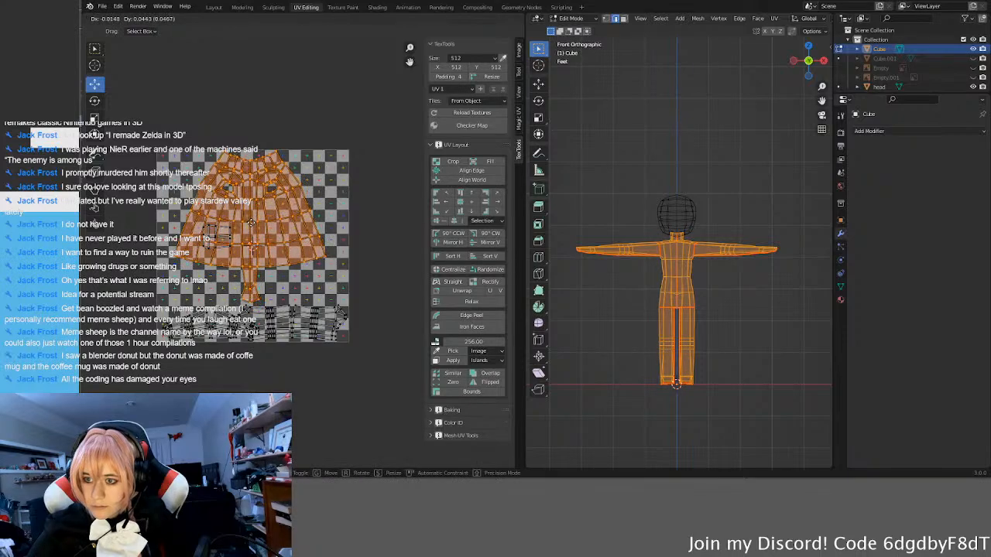
{"action": "left_click", "coordinate": [251, 224]}
Step: Shrink the two leg islands slightly and fit them into the lower-right corner of the UV square
{"action": "left_click", "coordinate": [315, 293]}
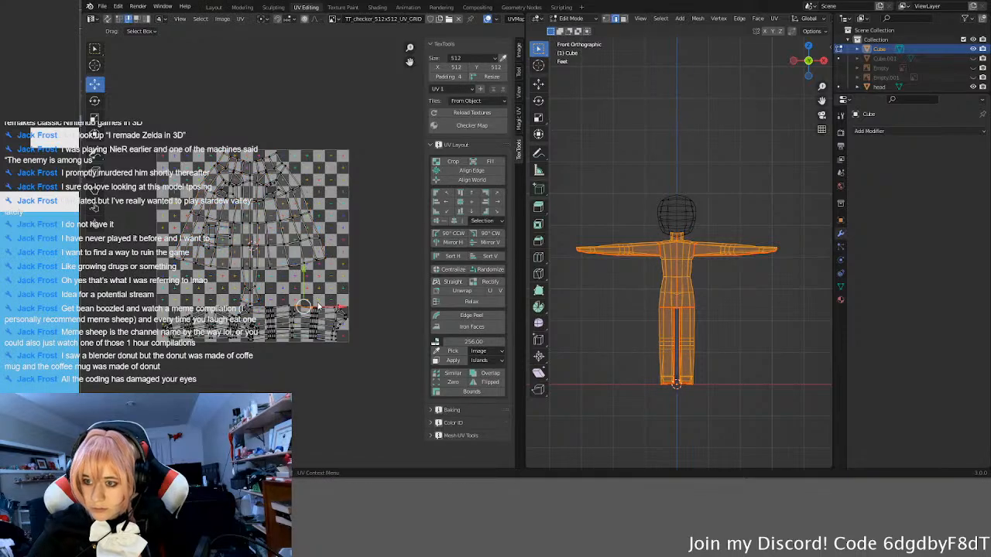
{"action": "left_click", "coordinate": [307, 324]}
{"action": "key", "text": "l"}
{"action": "key", "text": "l"}
{"action": "key", "text": "g"}
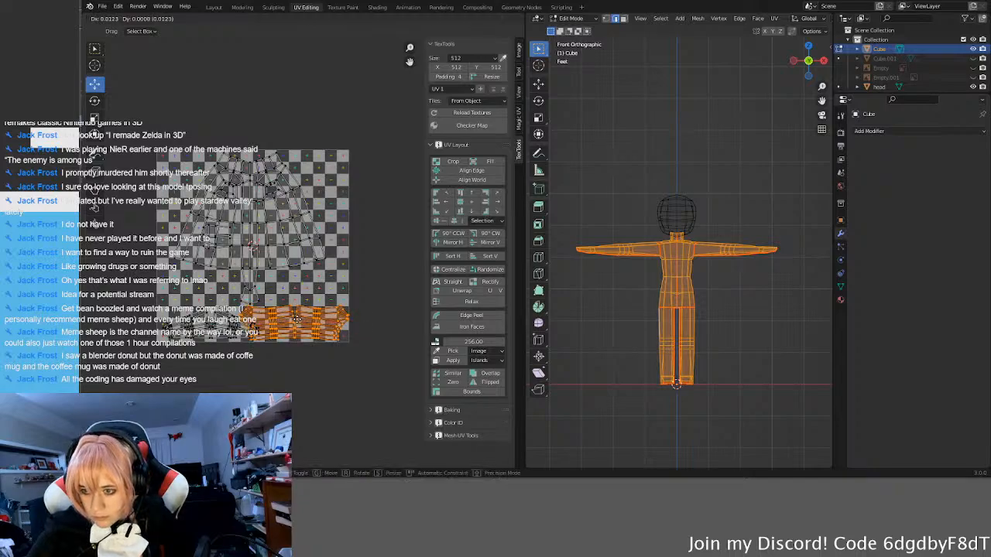
{"action": "key", "text": "s"}
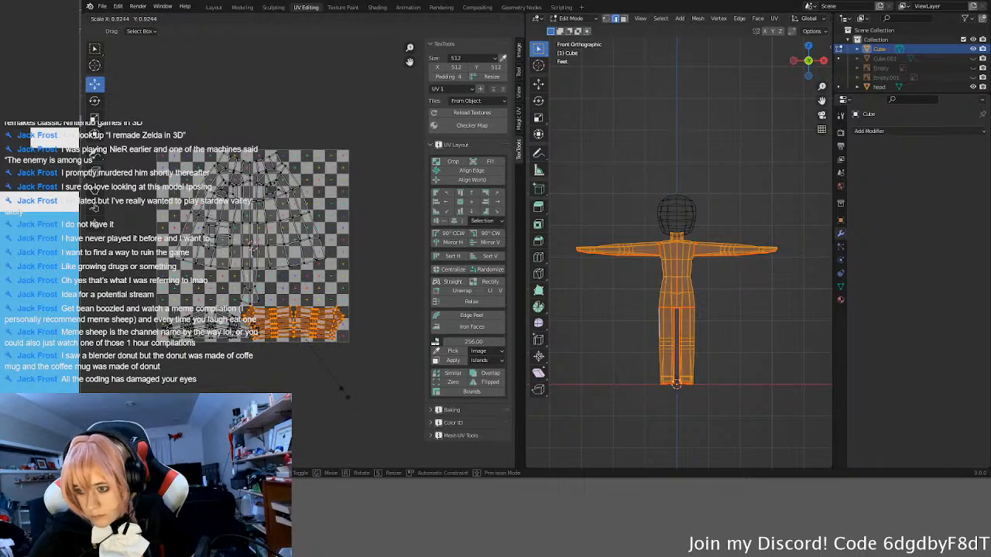
{"action": "key", "text": "g"}
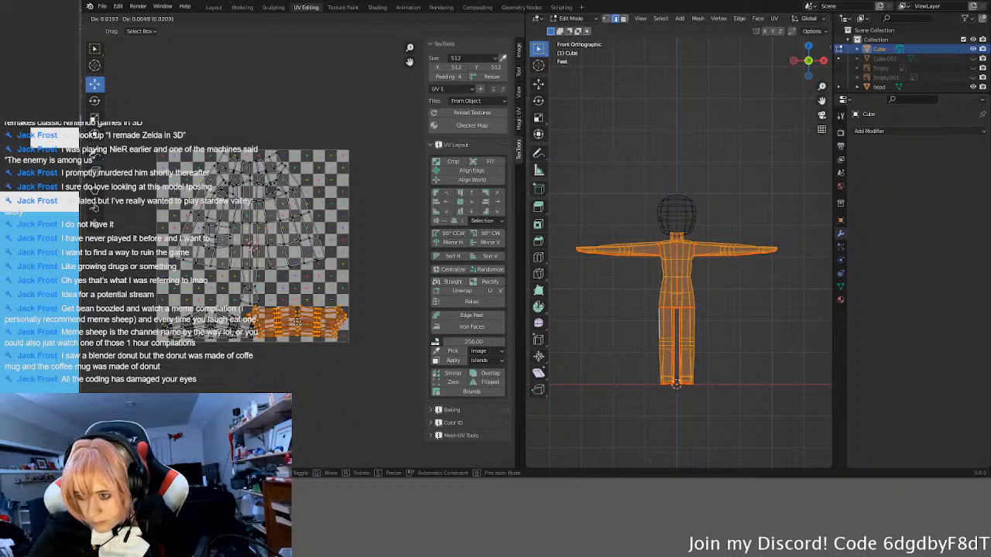
{"action": "left_click", "coordinate": [299, 322]}
Step: Select the arm islands and shift them slightly left, away from the leg islands along the bottom edge
{"action": "left_click", "coordinate": [243, 345]}
{"action": "left_click", "coordinate": [231, 329]}
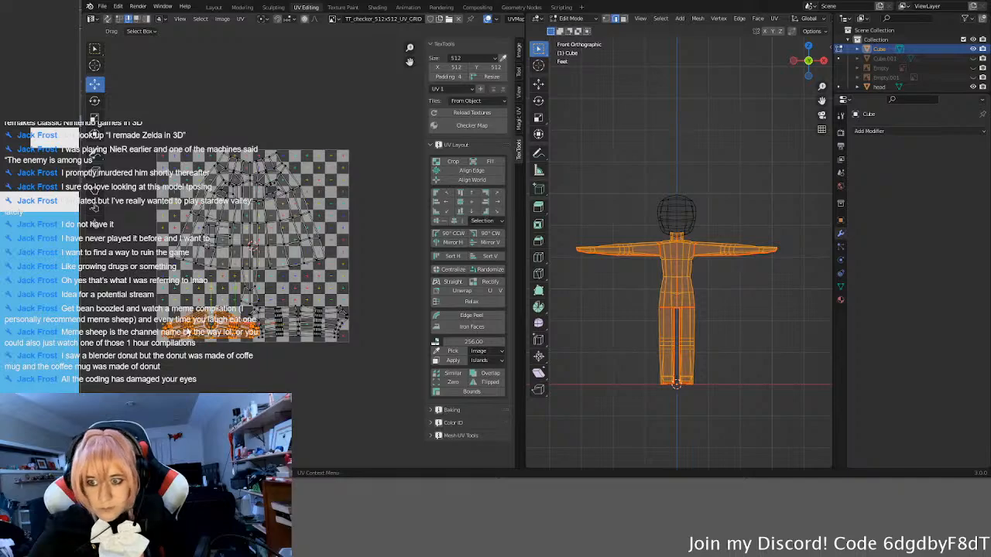
{"action": "scroll", "coordinate": [206, 348], "scroll_direction": "up", "scroll_amount": 2}
{"action": "scroll", "coordinate": [207, 349], "scroll_direction": "up", "scroll_amount": 1}
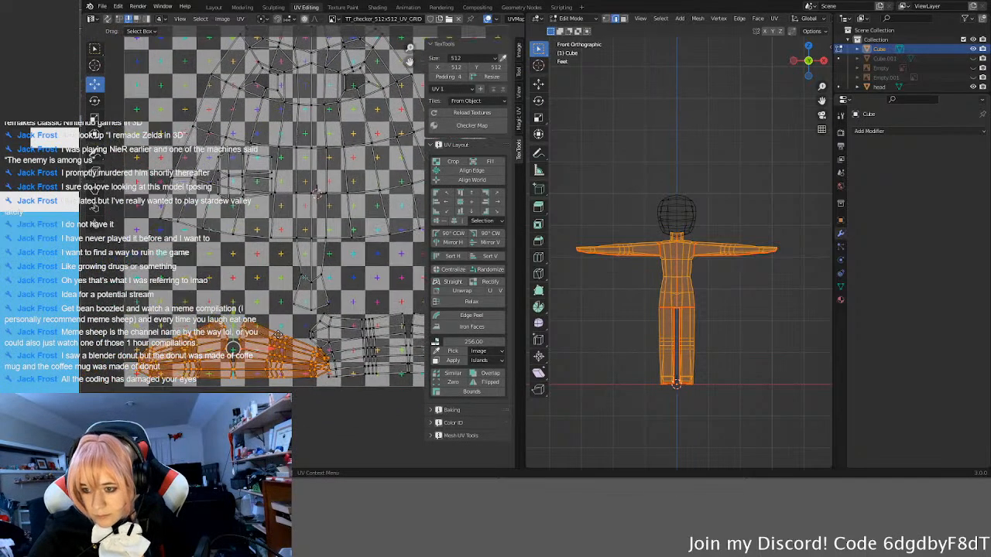
{"action": "key", "text": "g"}
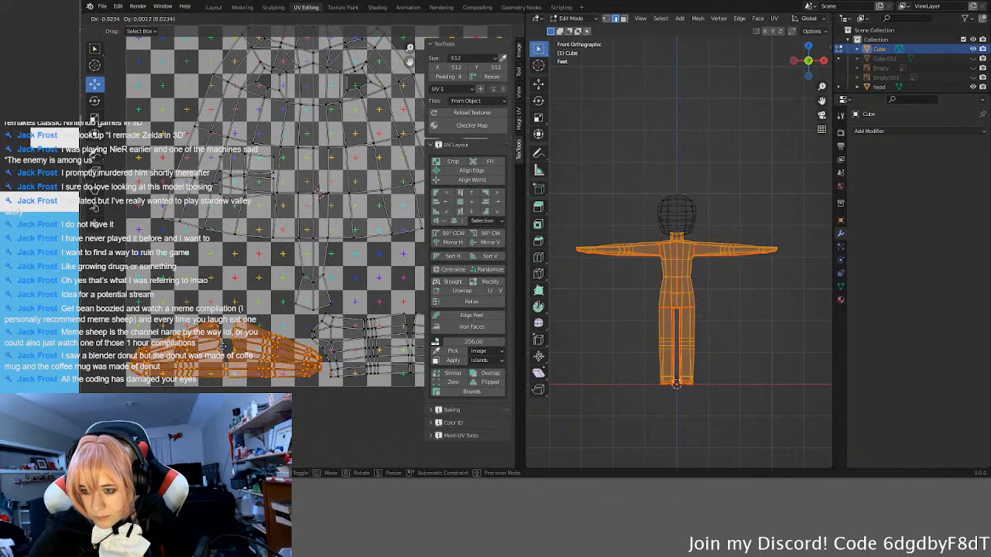
{"action": "left_click", "coordinate": [219, 347]}
Step: Examine the spacing between the arm and leg islands along the bottom of the UV square, close up and as a whole
{"action": "left_click", "coordinate": [180, 302]}
{"action": "scroll", "coordinate": [271, 325], "scroll_direction": "up", "scroll_amount": 5}
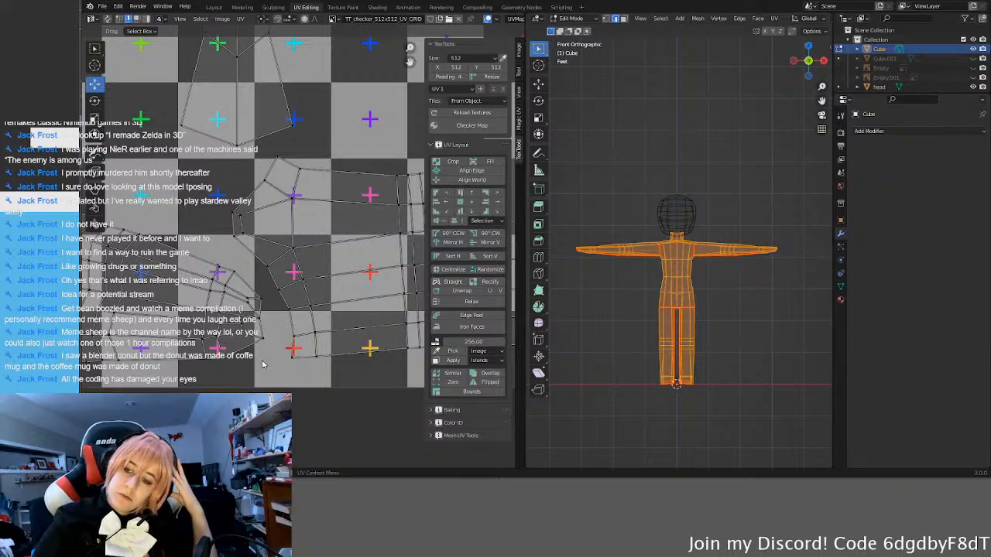
{"action": "scroll", "coordinate": [255, 346], "scroll_direction": "down", "scroll_amount": 3}
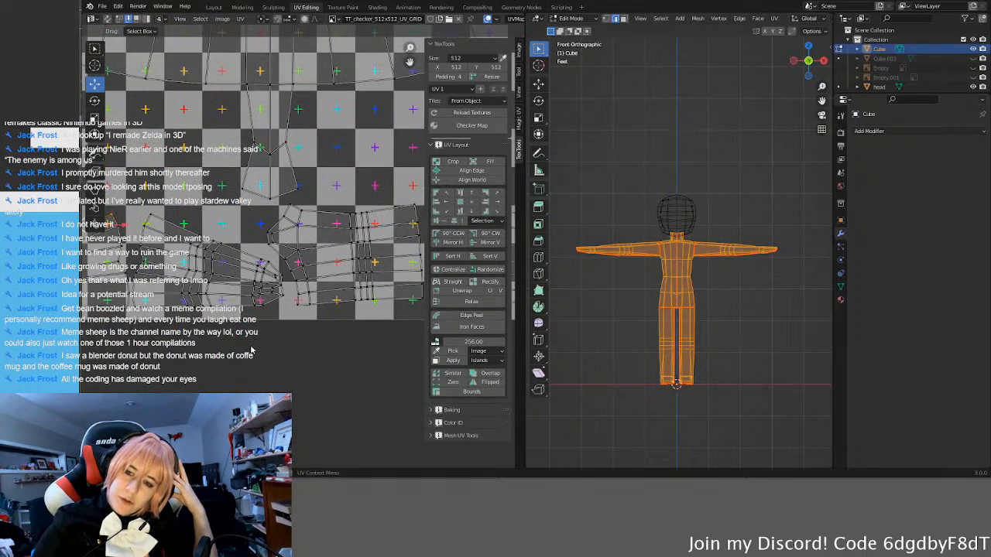
{"action": "scroll", "coordinate": [249, 344], "scroll_direction": "up", "scroll_amount": 1}
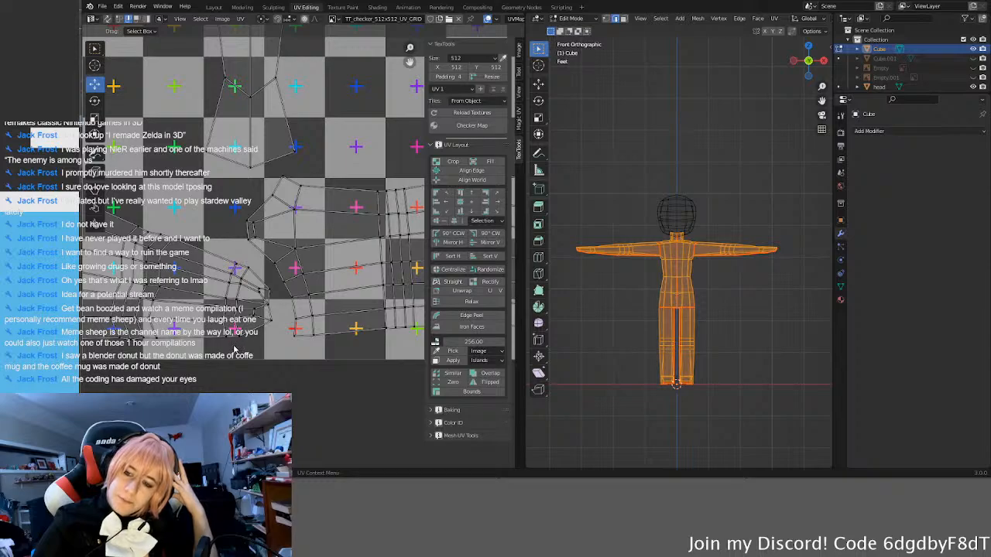
{"action": "scroll", "coordinate": [232, 351], "scroll_direction": "down", "scroll_amount": 3}
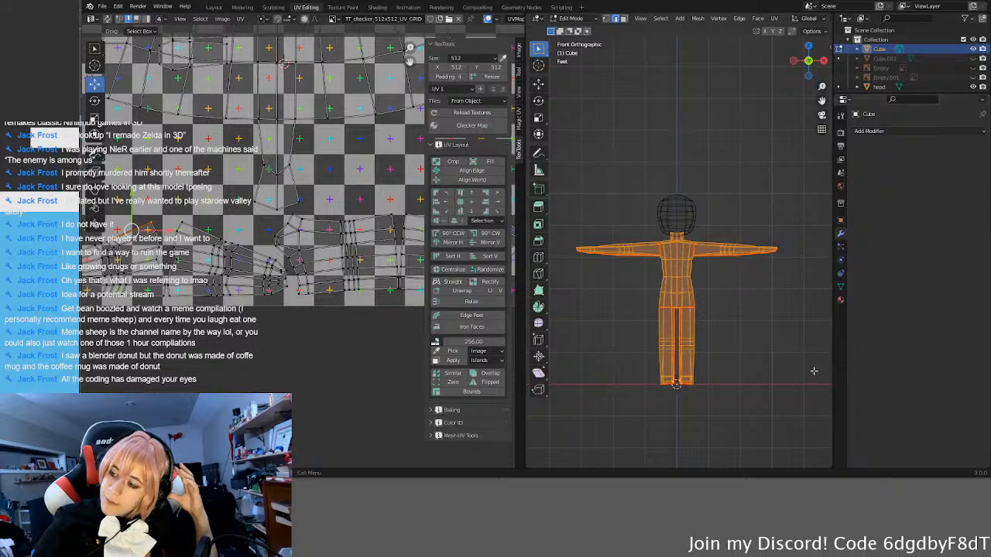
{"action": "scroll", "coordinate": [298, 285], "scroll_direction": "down", "scroll_amount": 2}
{"action": "middle_click_drag", "start_coordinate": [244, 237], "coordinate": [216, 265]}
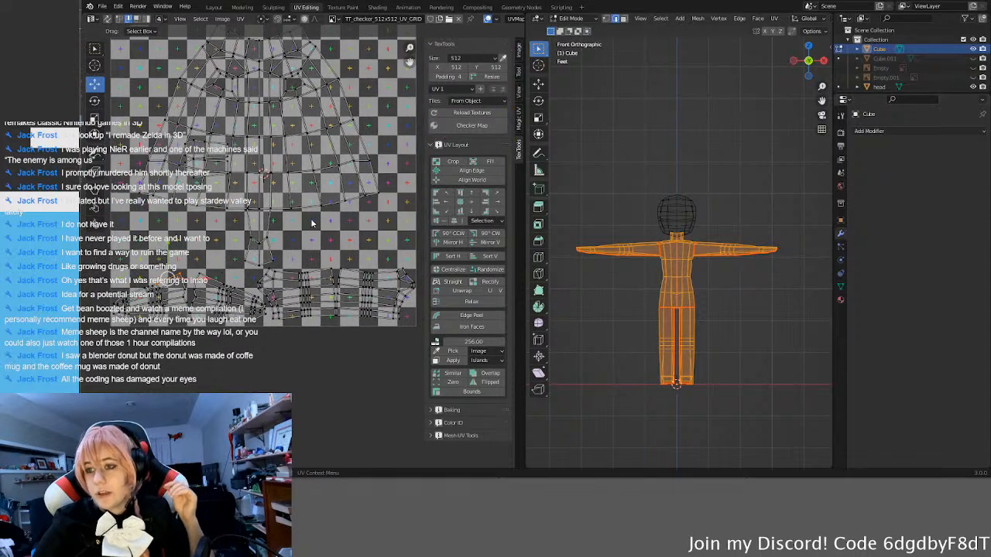
{"action": "middle_click_drag", "start_coordinate": [312, 222], "coordinate": [300, 273]}
Step: Move the torso island left and slightly down, towards the left edge of the UV square
{"action": "left_click", "coordinate": [251, 208]}
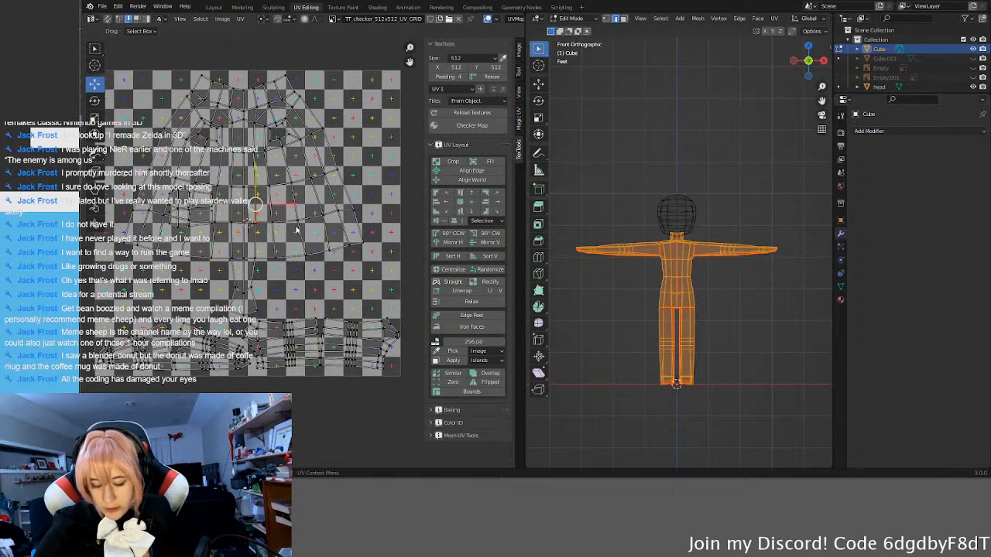
{"action": "key", "text": "l"}
{"action": "key", "text": "g"}
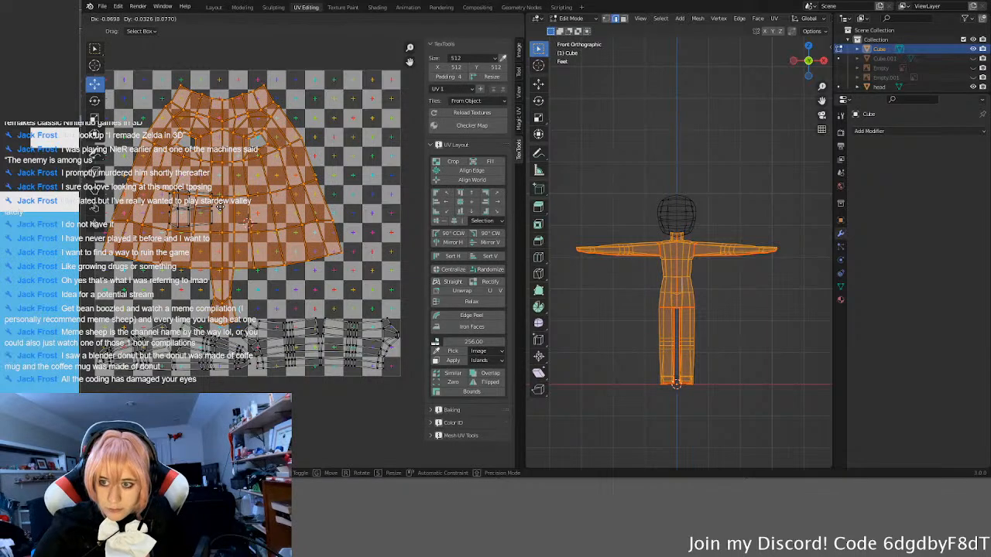
{"action": "left_click", "coordinate": [220, 207]}
Step: Move the small islands overlapping the torso island into the empty upper-right area of the UV square
{"action": "left_click", "coordinate": [328, 124]}
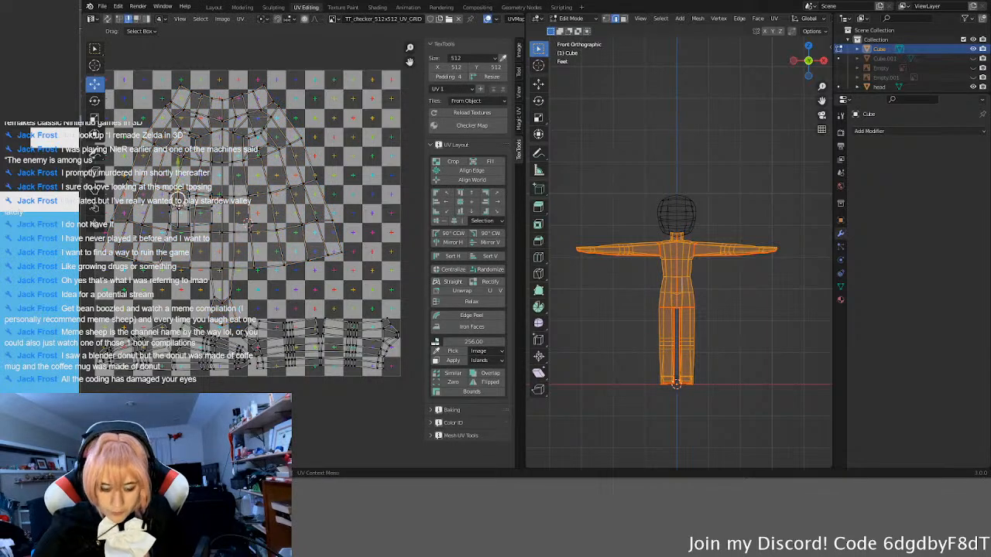
{"action": "key", "text": "l"}
{"action": "left_click_drag", "start_coordinate": [190, 208], "coordinate": [352, 129]}
{"action": "left_click", "coordinate": [364, 194]}
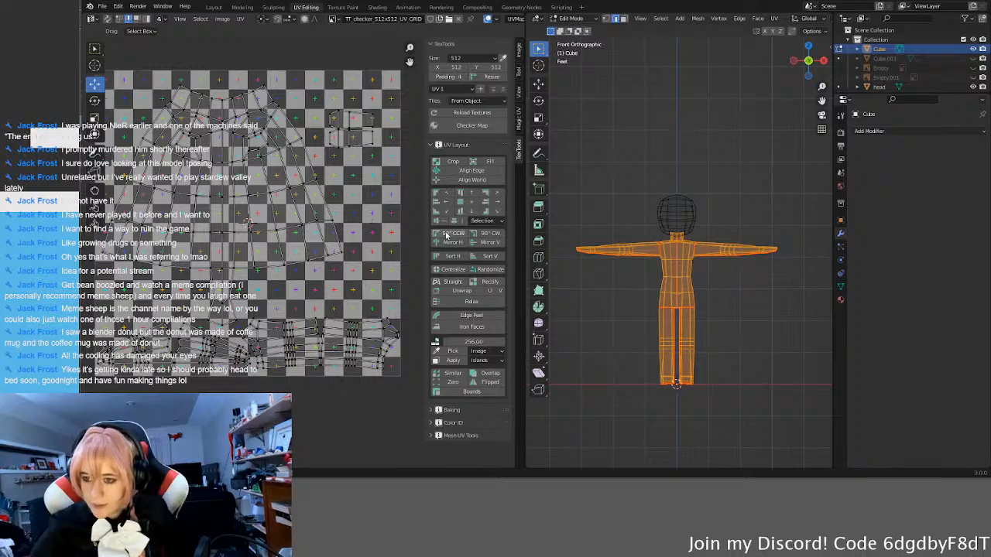
{"action": "scroll", "coordinate": [333, 176], "scroll_direction": "down", "scroll_amount": 2}
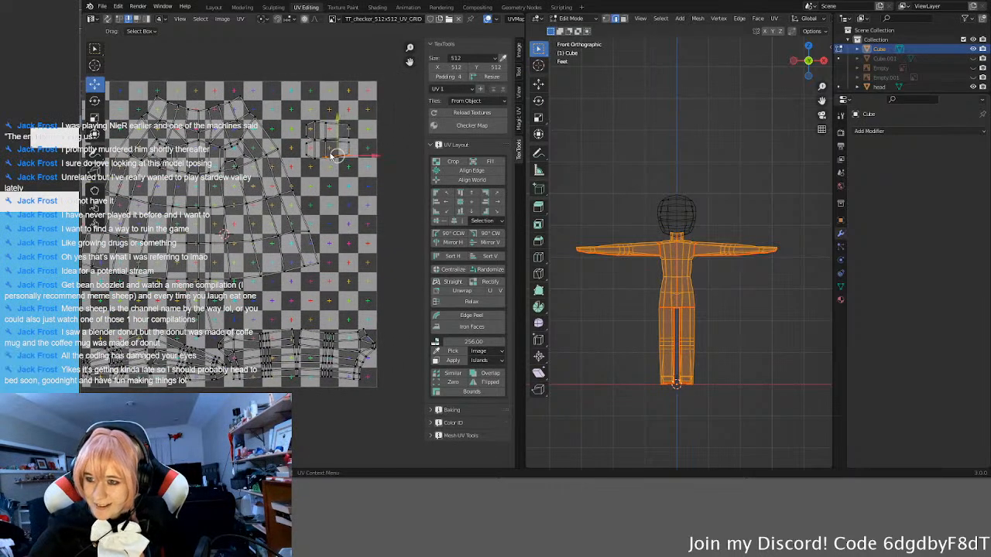
Step: Scale down the torso island and move it towards the upper-left corner of the UV square
{"action": "middle_click_drag", "start_coordinate": [250, 299], "coordinate": [289, 278]}
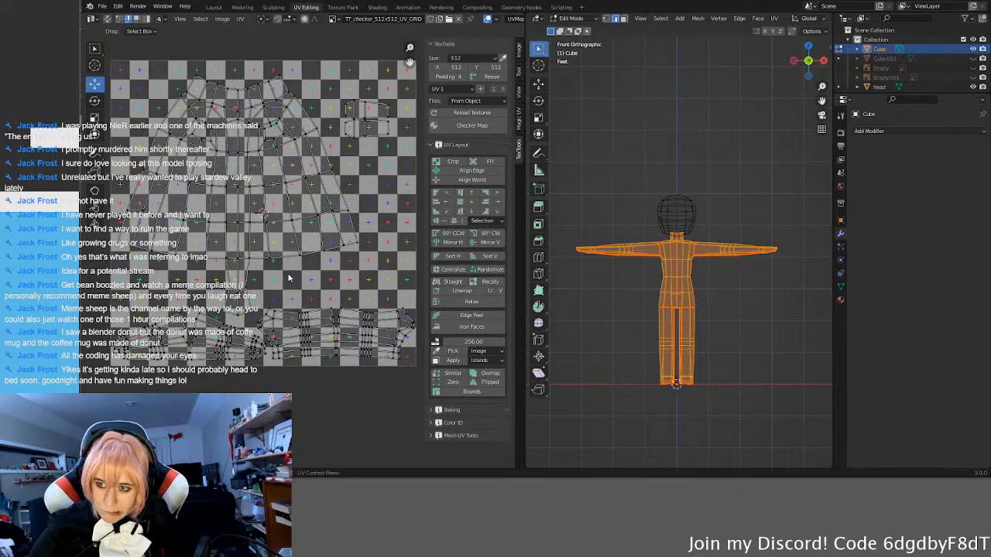
{"action": "scroll", "coordinate": [288, 277], "scroll_direction": "down", "scroll_amount": 2}
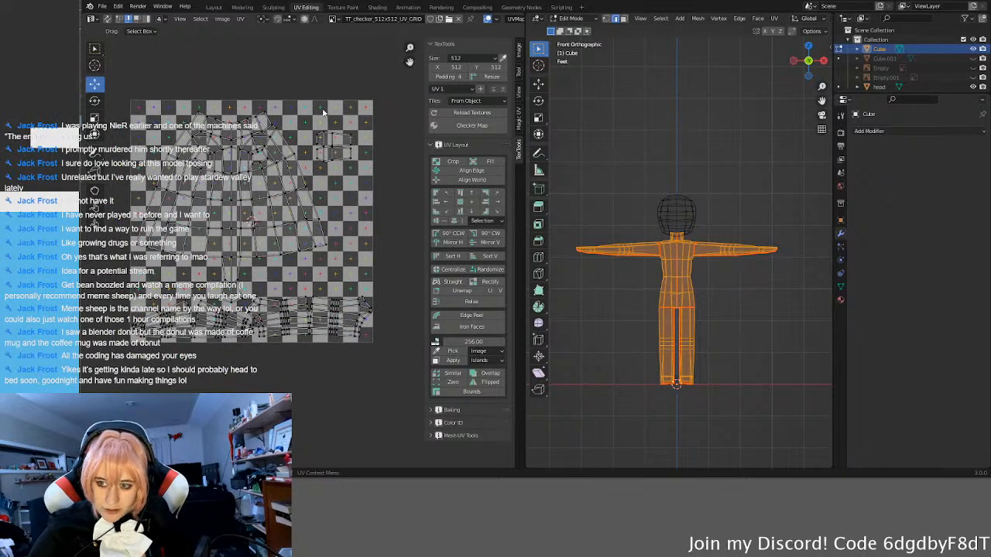
{"action": "left_click", "coordinate": [242, 19]}
{"action": "mouse_move", "coordinate": [270, 38]}
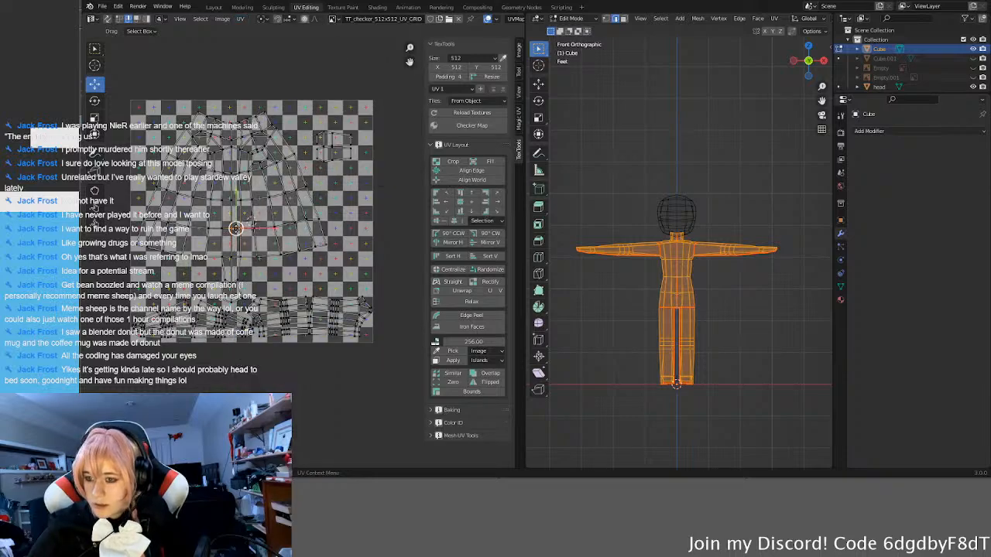
{"action": "key", "text": "a"}
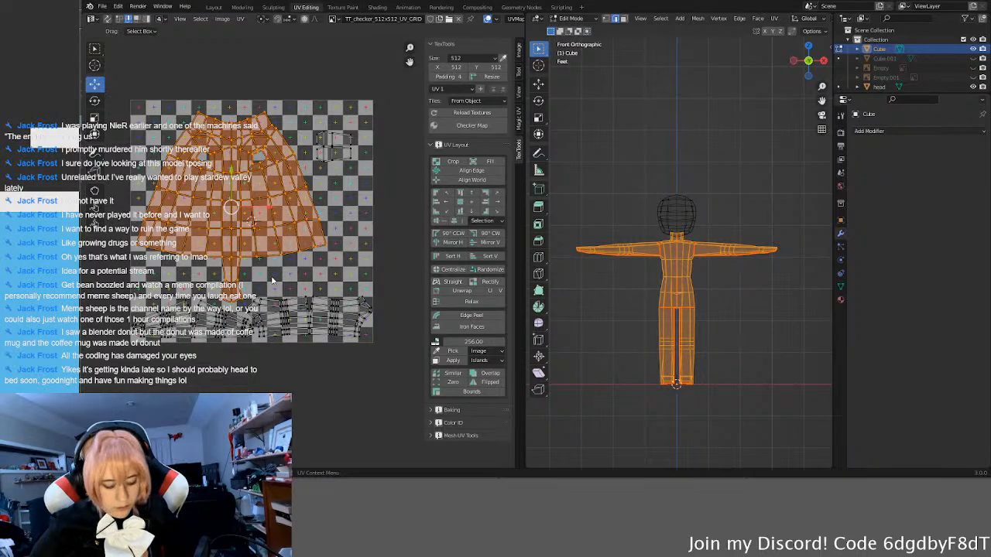
{"action": "key", "text": "s"}
{"action": "left_click", "coordinate": [231, 259]}
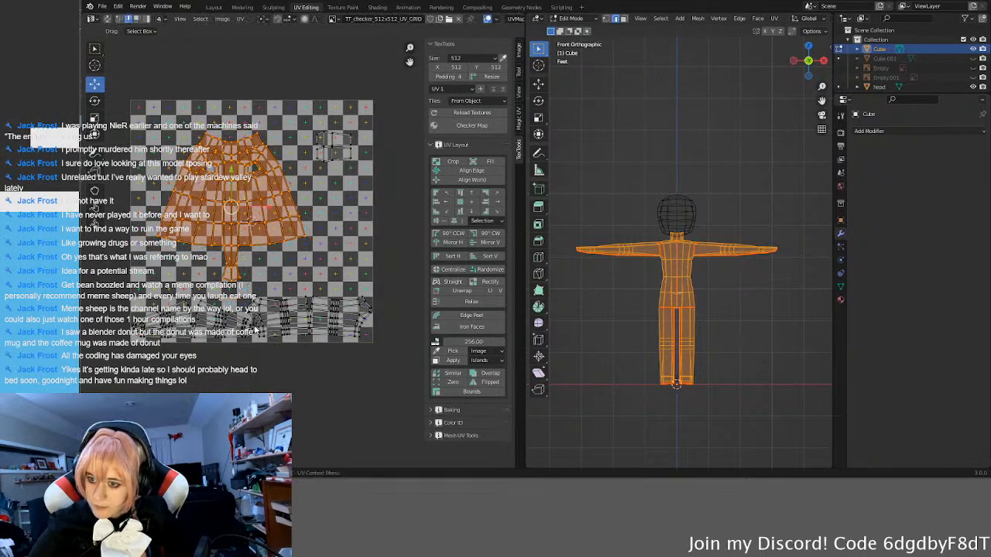
{"action": "key", "text": "g"}
{"action": "left_click", "coordinate": [211, 243]}
Step: Move the two leg islands up off the bottom edge to just below the torso on the right side, and enlarge them
{"action": "left_click", "coordinate": [279, 316]}
{"action": "key", "text": "l"}
{"action": "key", "text": "l"}
{"action": "key", "text": "g"}
{"action": "left_click", "coordinate": [302, 260]}
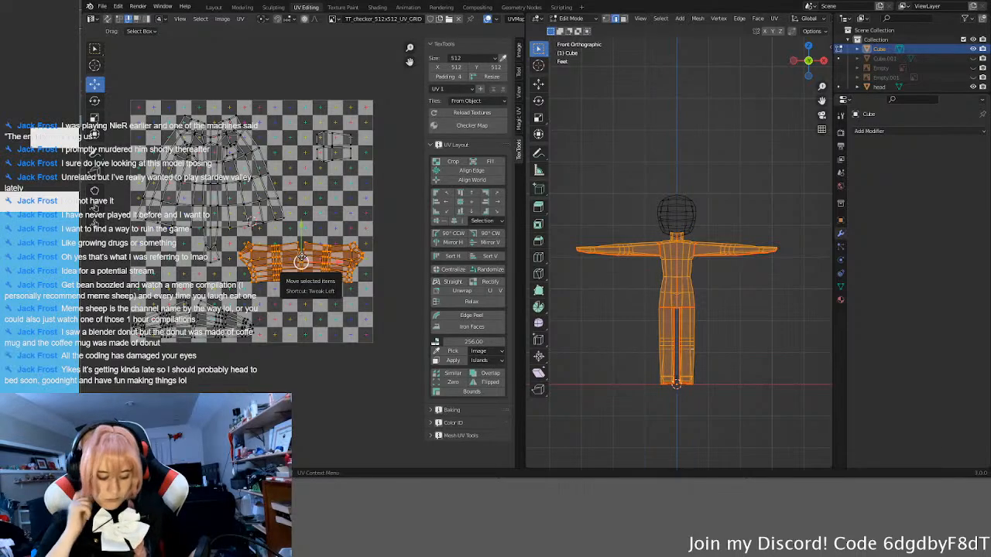
{"action": "key", "text": "s"}
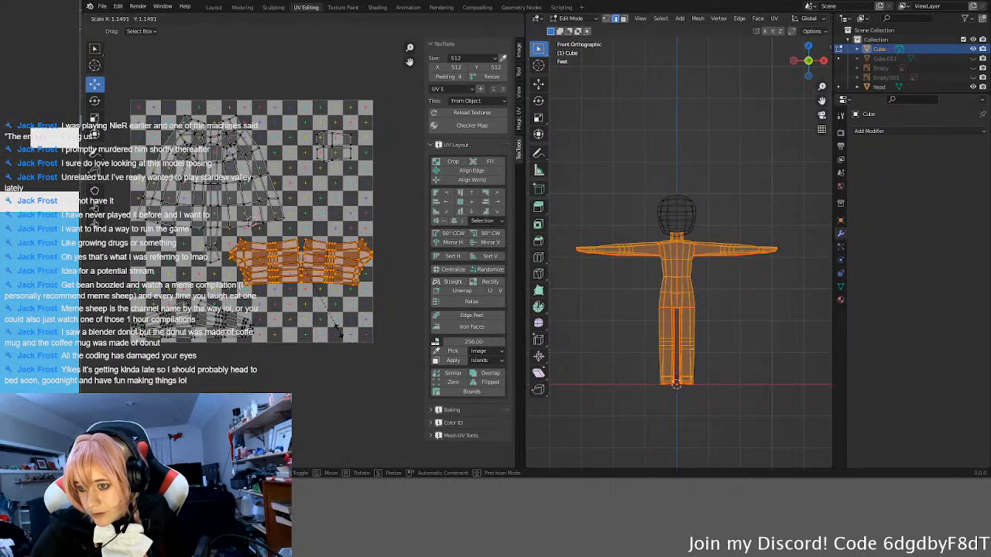
{"action": "left_click", "coordinate": [307, 277]}
{"action": "left_click_drag", "start_coordinate": [302, 262], "coordinate": [298, 260]}
{"action": "left_click", "coordinate": [302, 343]}
Step: Enlarge the two arm islands and reposition them along the bottom edge so they fit inside the lower-left of the UV square
{"action": "left_click", "coordinate": [223, 326]}
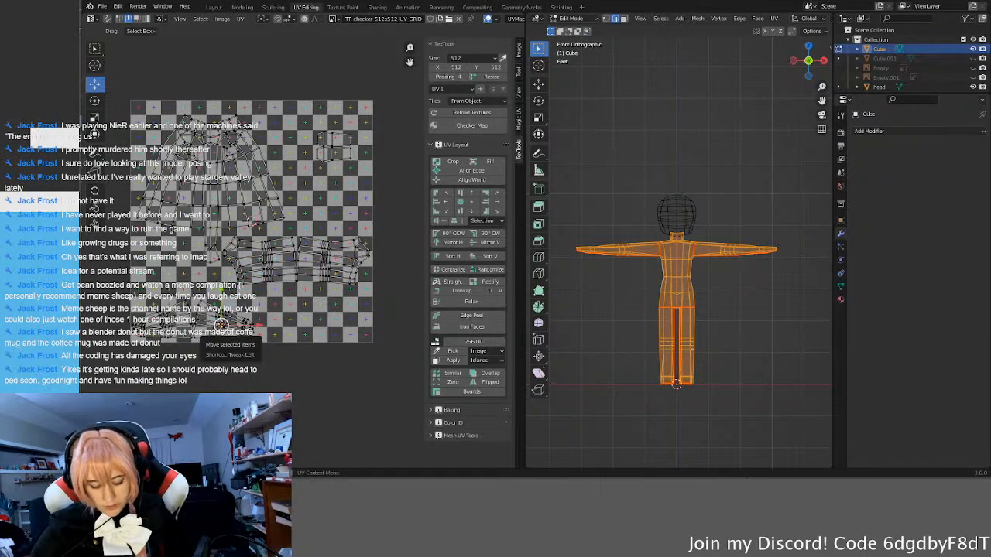
{"action": "key", "text": "l"}
{"action": "key", "text": "l"}
{"action": "key", "text": "s"}
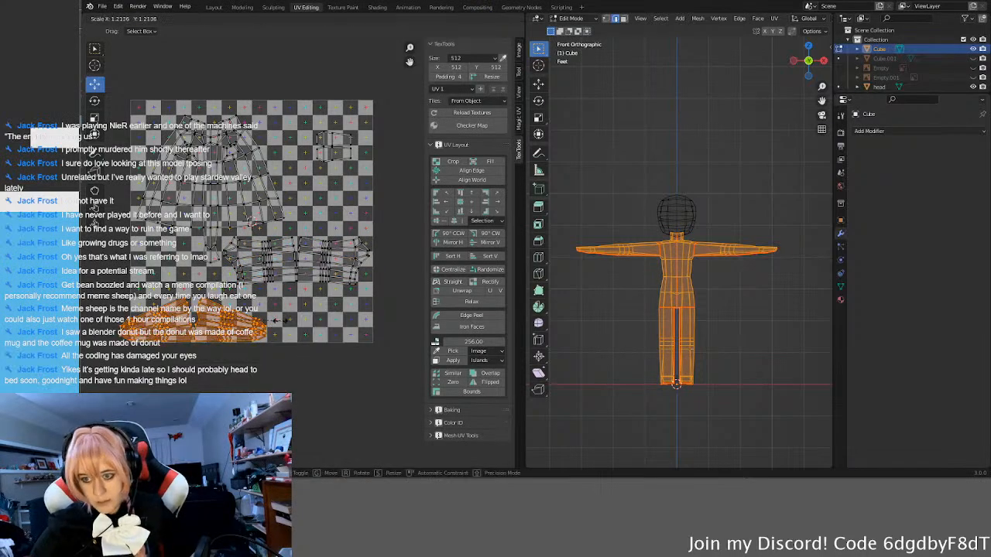
{"action": "left_click", "coordinate": [285, 332]}
{"action": "key", "text": "g"}
{"action": "left_click", "coordinate": [311, 354]}
{"action": "key", "text": "s"}
{"action": "left_click", "coordinate": [325, 359]}
{"action": "left_click_drag", "start_coordinate": [213, 315], "coordinate": [223, 314]}
{"action": "left_click", "coordinate": [223, 314]}
Step: Clear the island selection and export the rearranged UV layout as an image
{"action": "scroll", "coordinate": [261, 304], "scroll_direction": "up", "scroll_amount": 3}
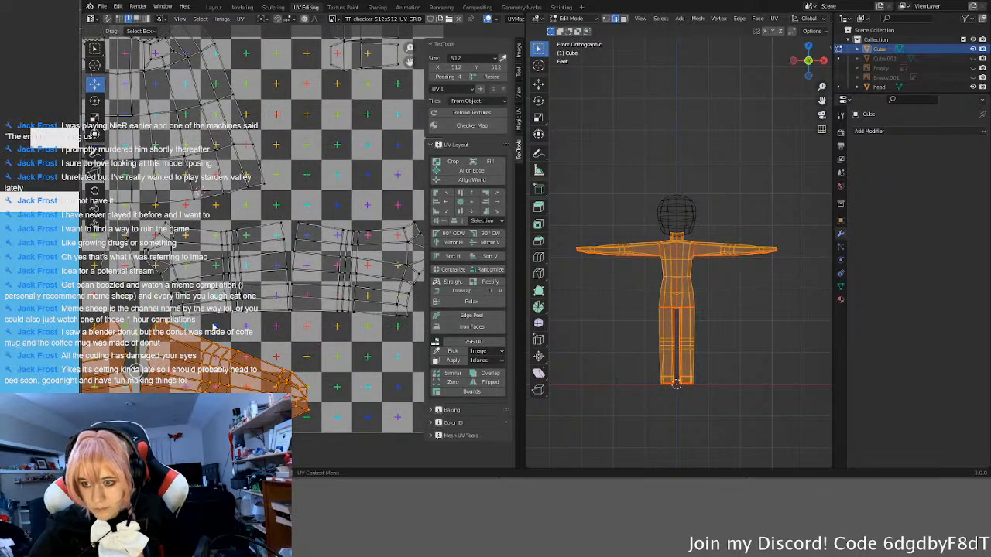
{"action": "scroll", "coordinate": [262, 302], "scroll_direction": "down", "scroll_amount": 1}
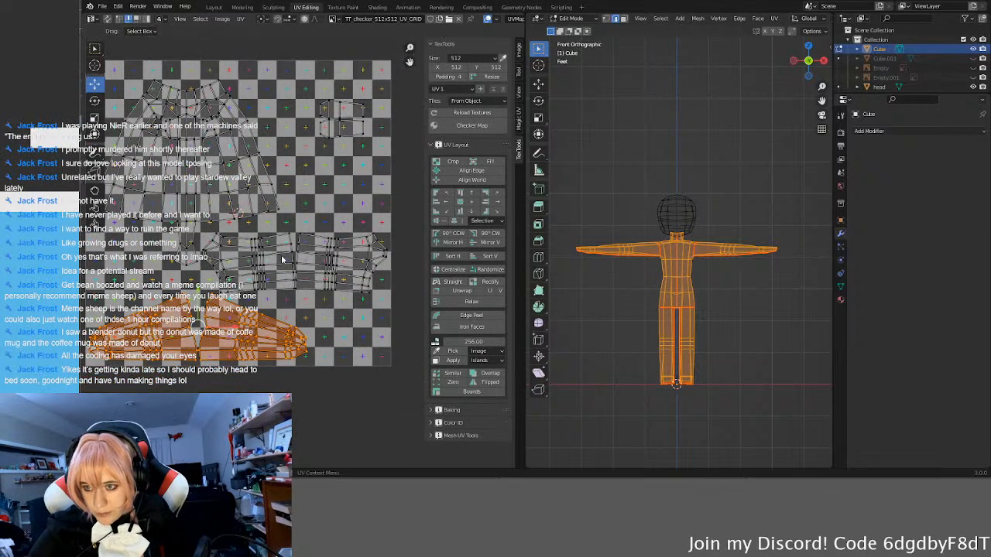
{"action": "scroll", "coordinate": [280, 258], "scroll_direction": "down", "scroll_amount": 1}
{"action": "middle_click_drag", "start_coordinate": [326, 212], "coordinate": [348, 208]}
{"action": "left_click", "coordinate": [335, 247]}
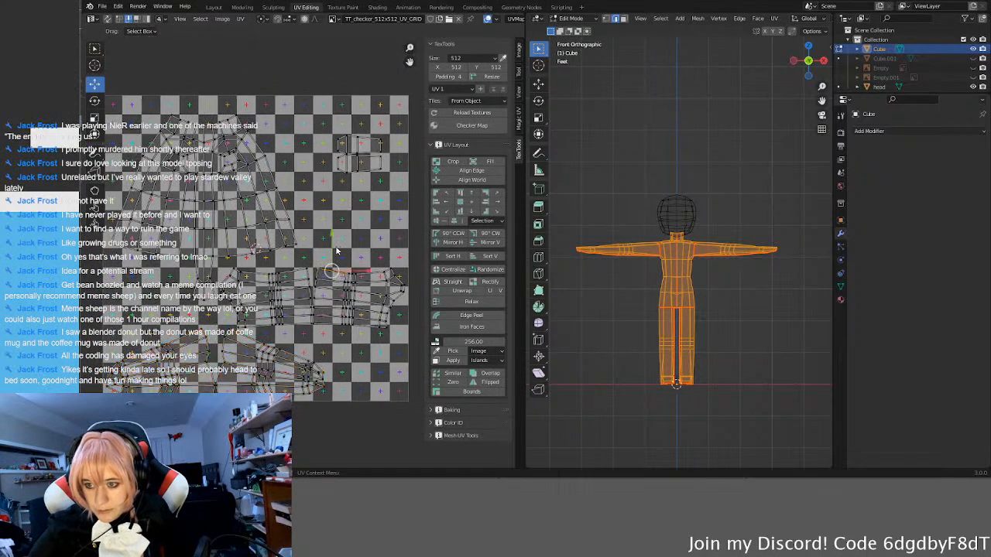
{"action": "left_click", "coordinate": [241, 18]}
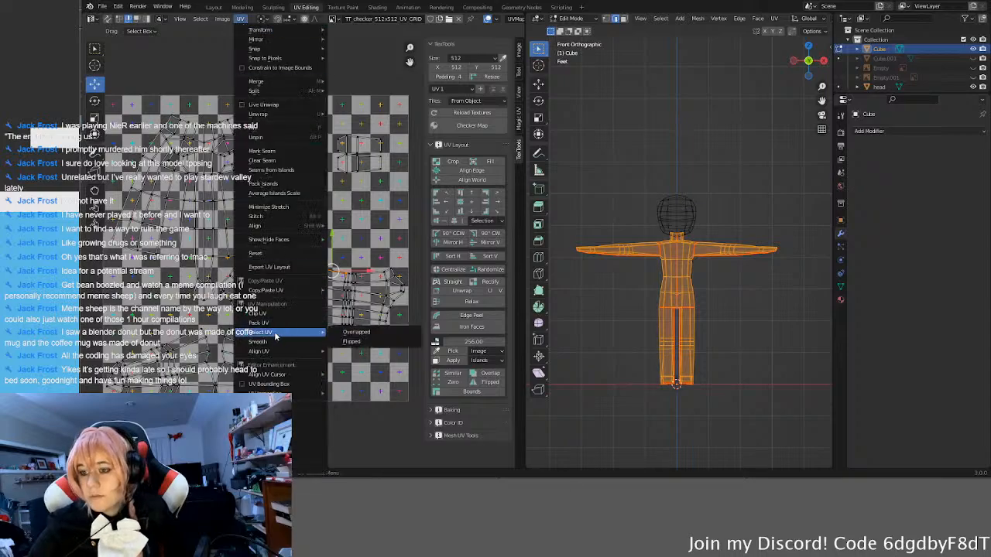
{"action": "mouse_move", "coordinate": [268, 375]}
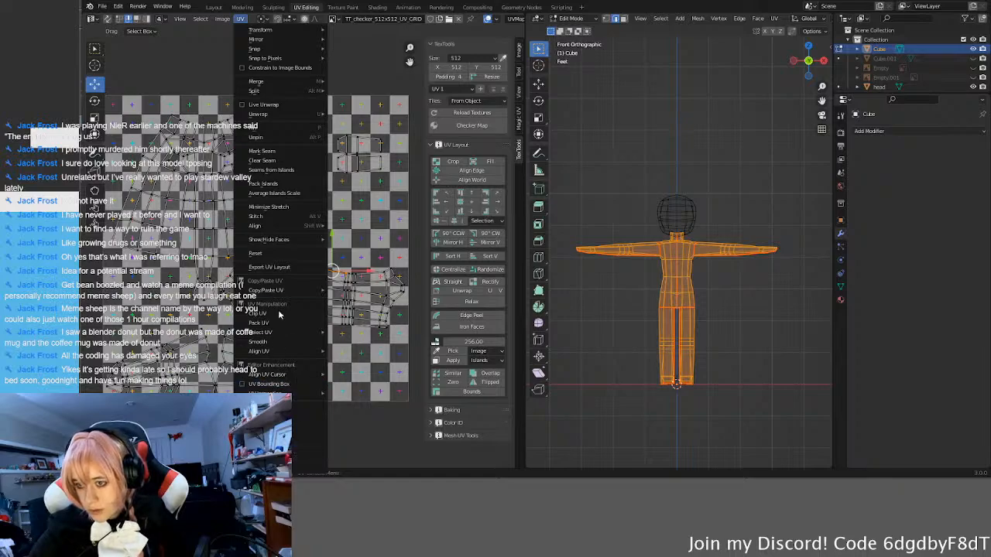
{"action": "left_click", "coordinate": [282, 269]}
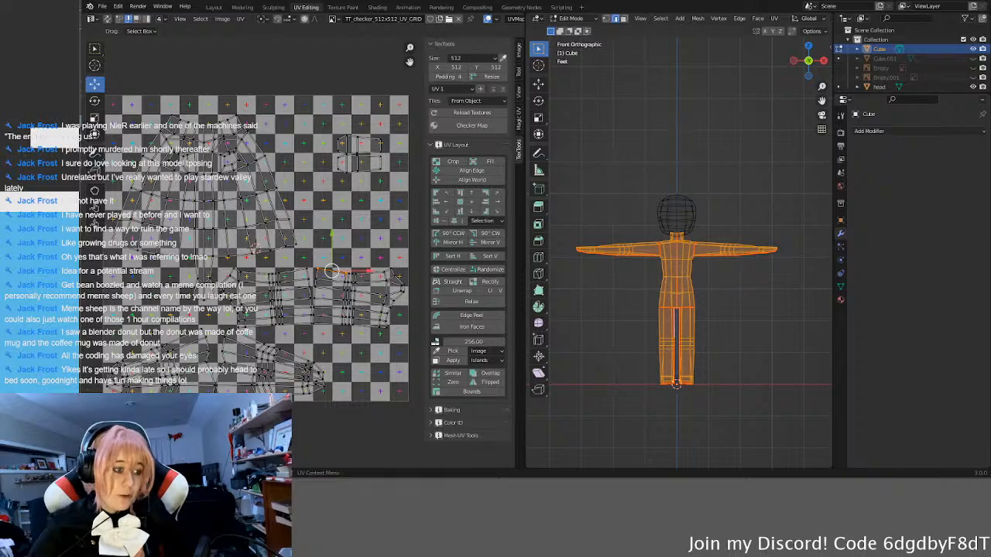
Step: Switch to Krita and replace the old UV layout layer with the newly exported layout
{"action": "key", "text": "alt+Tab"}
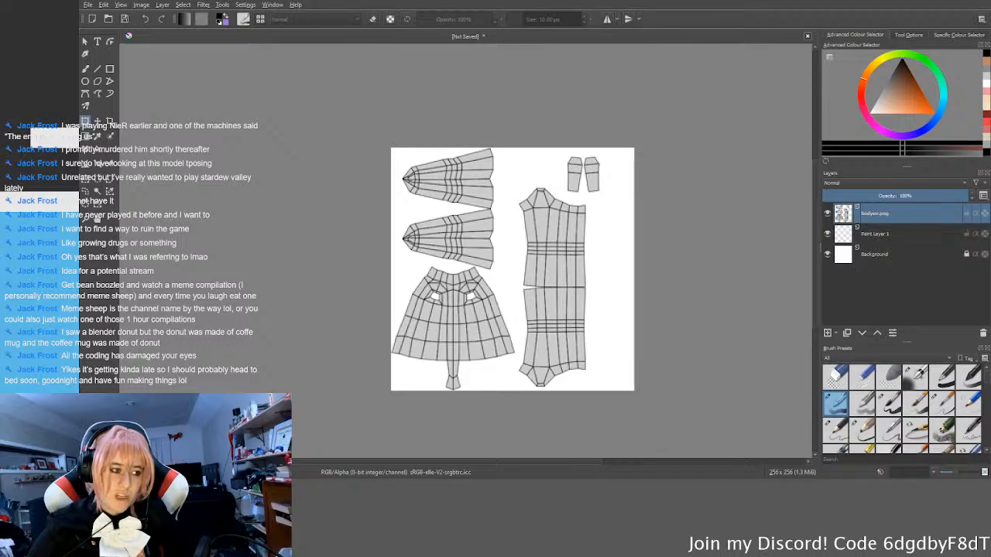
{"action": "middle_click_drag", "start_coordinate": [515, 282], "coordinate": [530, 279]}
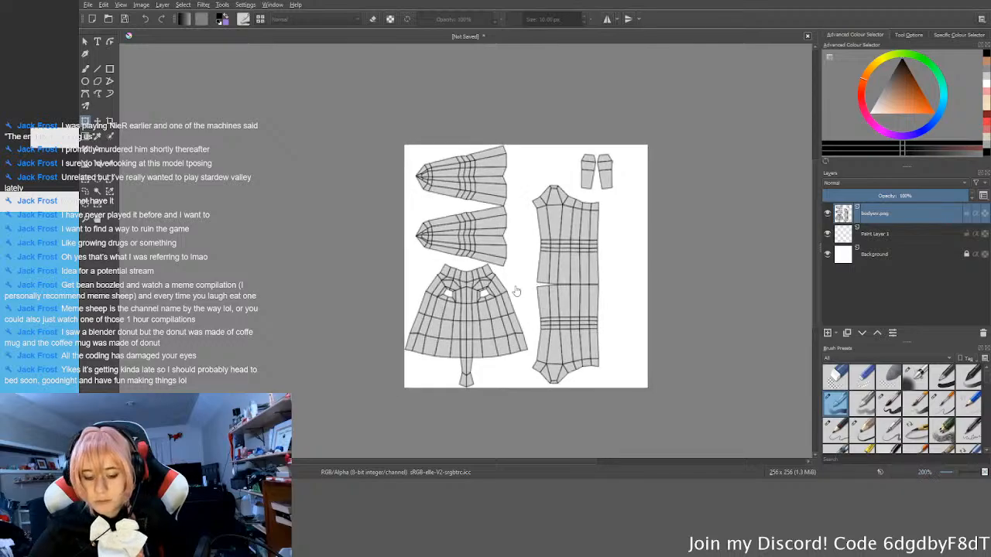
{"action": "scroll", "coordinate": [522, 313], "scroll_direction": "up", "scroll_amount": 1}
{"action": "middle_click_drag", "start_coordinate": [520, 313], "coordinate": [487, 308]}
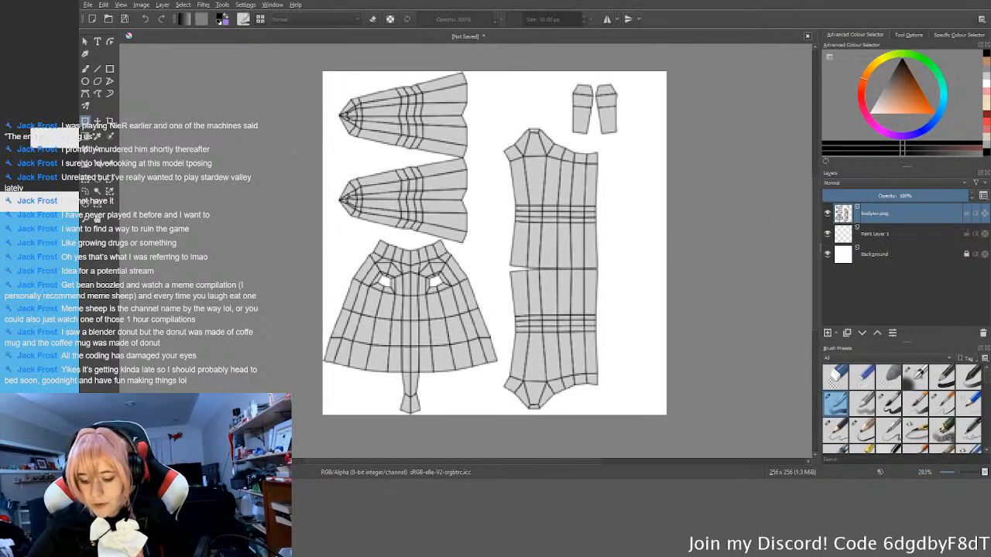
{"action": "left_click", "coordinate": [983, 333]}
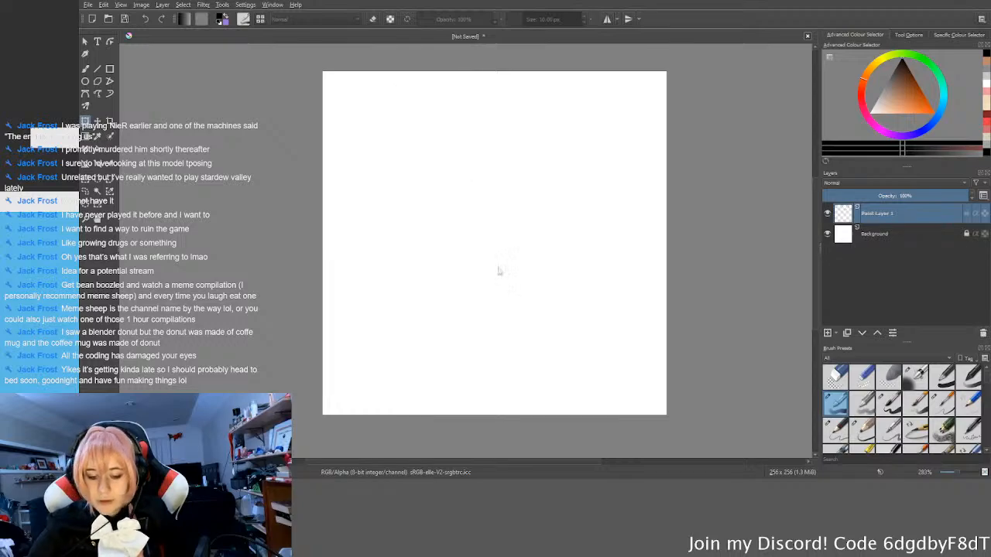
{"action": "key", "text": "ctrl+z"}
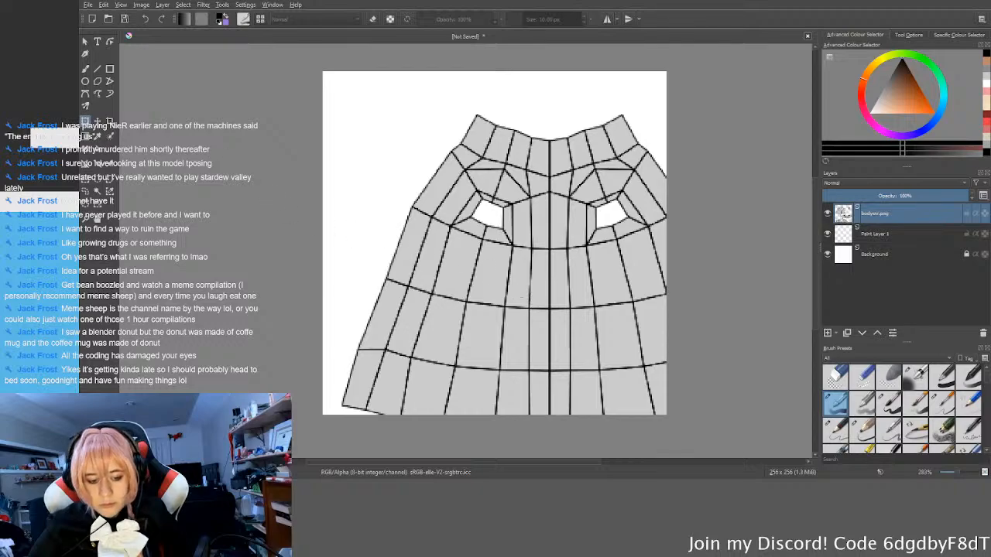
Step: Scale the UV layout layer down to fit the 256 x 256 canvas, aligning its transform box to the bottom-right corner
{"action": "left_click", "coordinate": [403, 200]}
{"action": "scroll", "coordinate": [419, 231], "scroll_direction": "down", "scroll_amount": 4}
{"action": "left_click_drag", "start_coordinate": [557, 354], "coordinate": [480, 287], "text": "shift"}
{"action": "scroll", "coordinate": [486, 295], "scroll_direction": "up", "scroll_amount": 3}
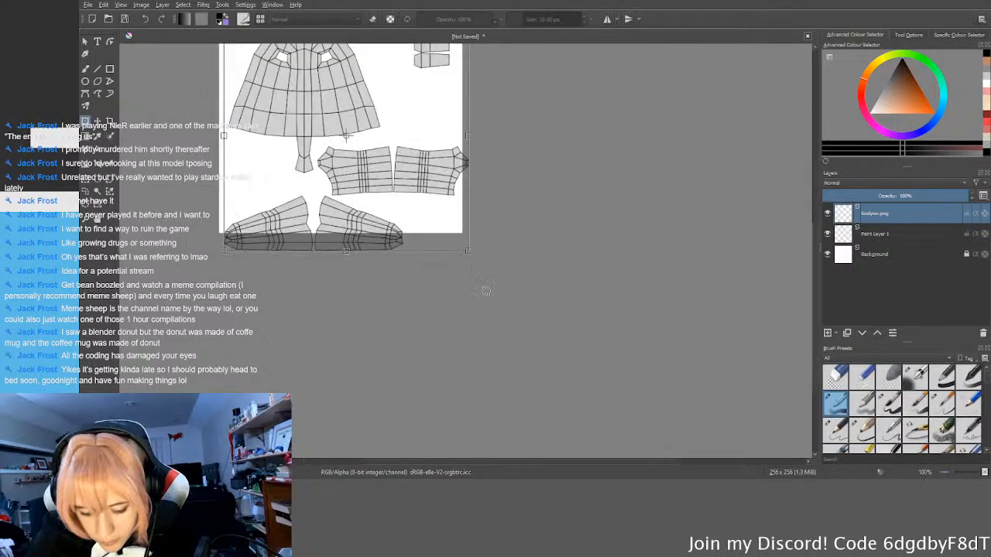
{"action": "scroll", "coordinate": [486, 296], "scroll_direction": "up", "scroll_amount": 4}
{"action": "middle_click_drag", "start_coordinate": [418, 208], "coordinate": [465, 324]}
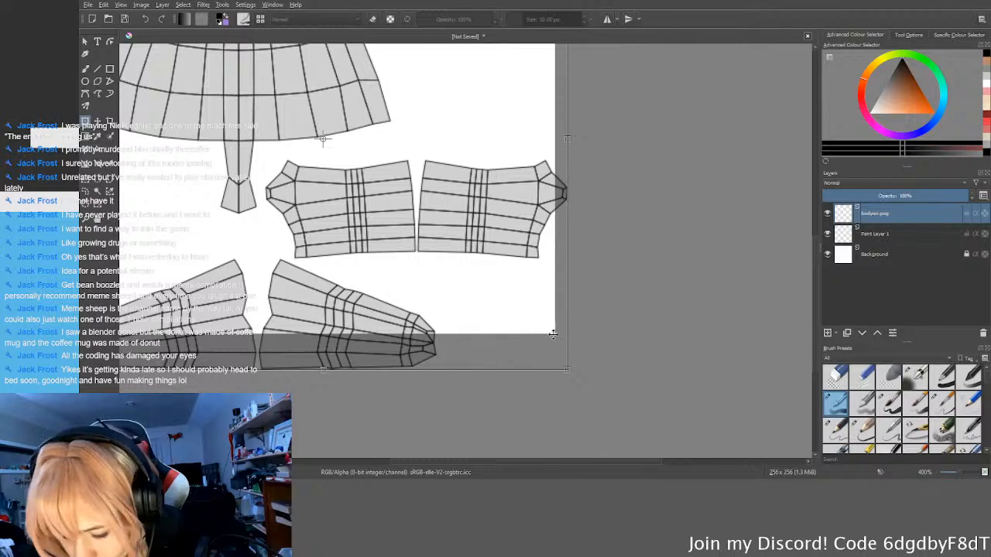
{"action": "left_click_drag", "start_coordinate": [569, 370], "coordinate": [521, 339], "text": "shift"}
{"action": "scroll", "coordinate": [521, 339], "scroll_direction": "up", "scroll_amount": 8}
{"action": "left_click_drag", "start_coordinate": [587, 328], "coordinate": [596, 335]}
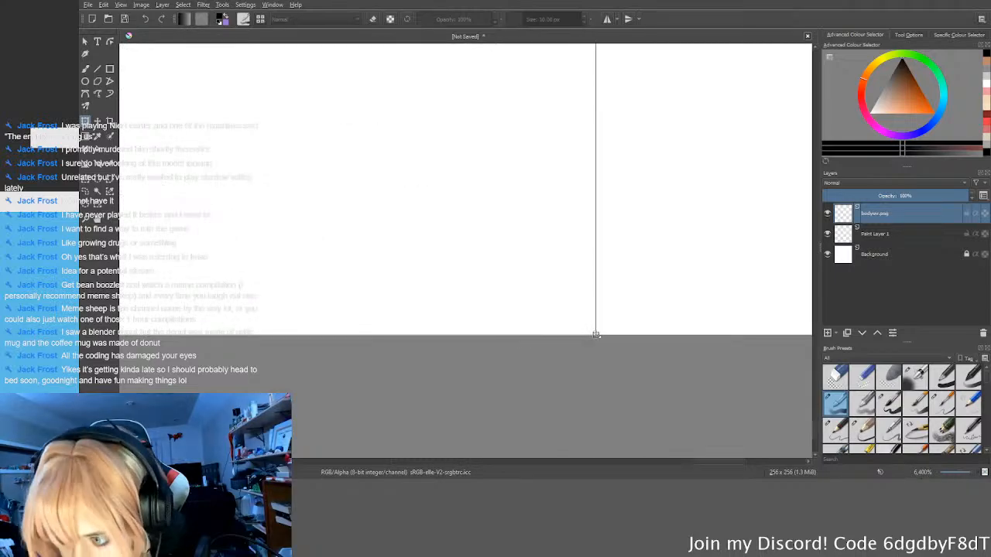
{"action": "scroll", "coordinate": [595, 335], "scroll_direction": "down", "scroll_amount": 10}
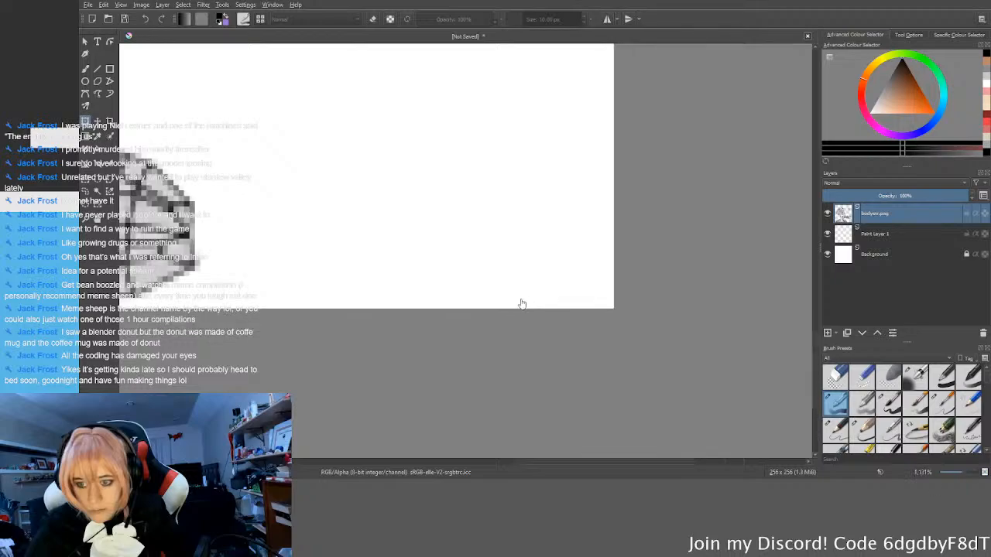
{"action": "scroll", "coordinate": [405, 309], "scroll_direction": "up", "scroll_amount": 2}
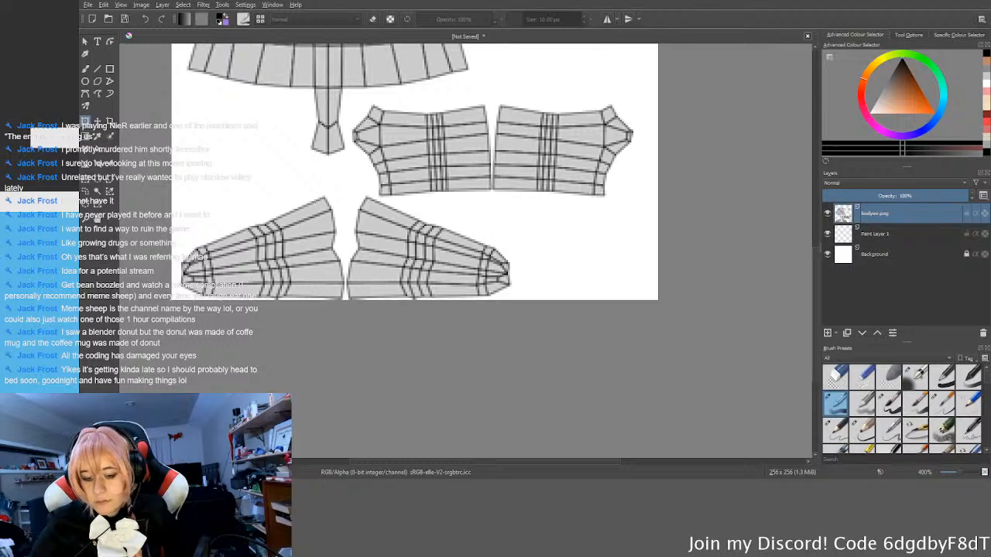
Step: Delete the scaled UV layout layer and bring in a fresh full-size copy of the layout
{"action": "scroll", "coordinate": [595, 318], "scroll_direction": "down", "scroll_amount": 2}
{"action": "middle_click_drag", "start_coordinate": [704, 359], "coordinate": [722, 385]}
{"action": "left_click", "coordinate": [983, 333]}
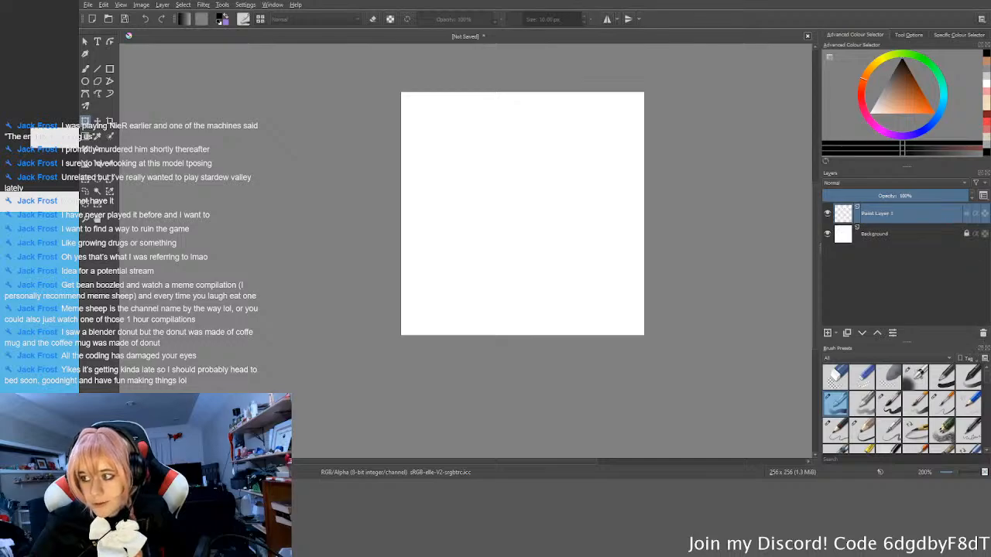
{"action": "key", "text": "ctrl+z"}
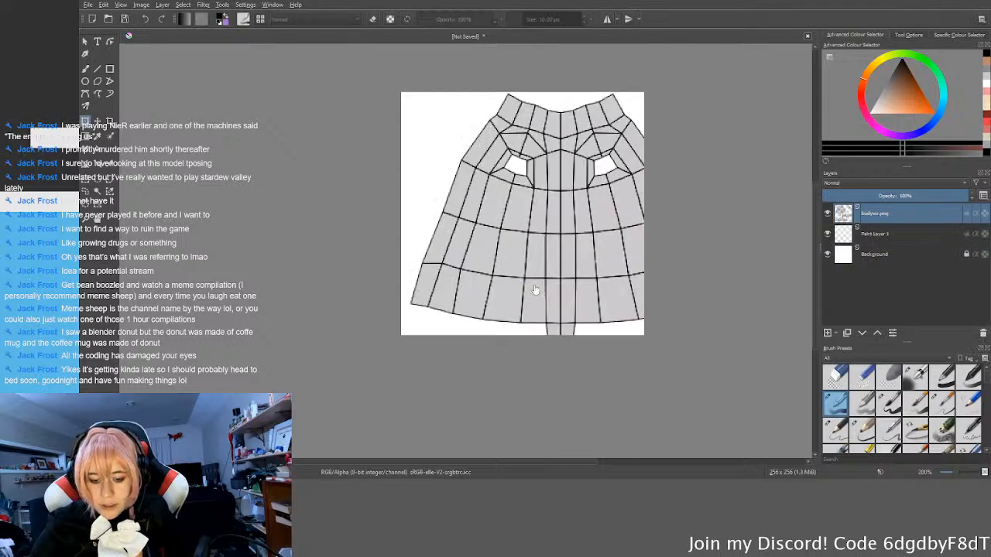
Step: Try to scale the fresh UV layout layer from the canvas's upper-left corner until it spans the canvas width
{"action": "scroll", "coordinate": [527, 232], "scroll_direction": "down", "scroll_amount": 3, "text": "ctrl"}
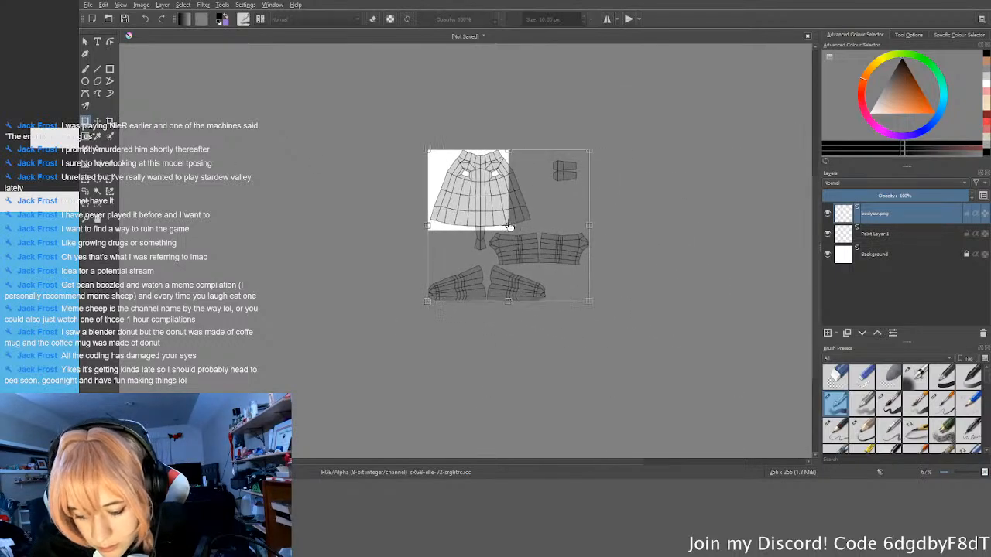
{"action": "left_click_drag", "start_coordinate": [523, 251], "coordinate": [497, 227]}
{"action": "scroll", "coordinate": [442, 218], "scroll_direction": "up", "scroll_amount": 4}
{"action": "middle_click_drag", "start_coordinate": [433, 222], "coordinate": [503, 383]}
{"action": "scroll", "coordinate": [436, 77], "scroll_direction": "up", "scroll_amount": 1, "text": "ctrl"}
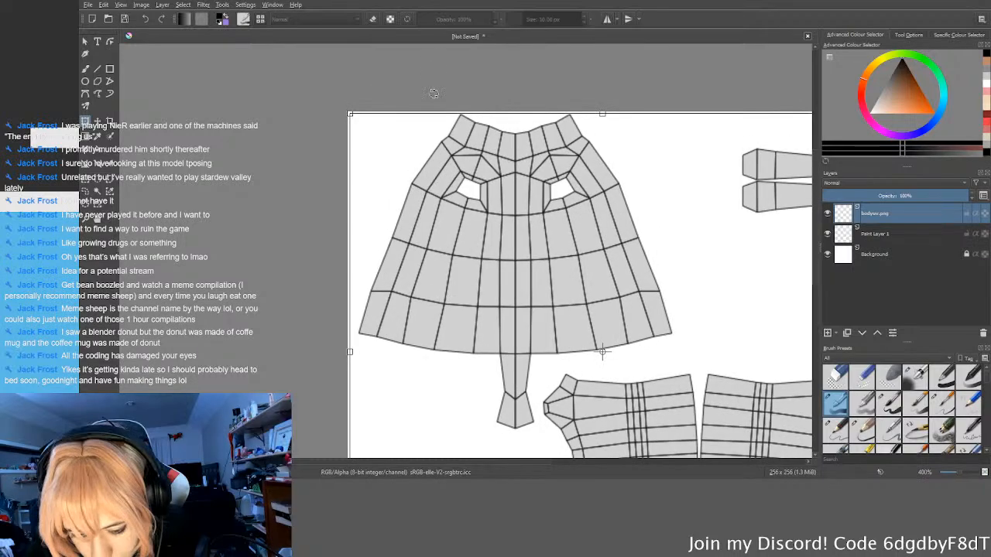
{"action": "middle_click_drag", "start_coordinate": [496, 270], "coordinate": [401, 85]}
{"action": "middle_click_drag", "start_coordinate": [522, 377], "coordinate": [495, 282]}
{"action": "middle_click_drag", "start_coordinate": [669, 290], "coordinate": [661, 338]}
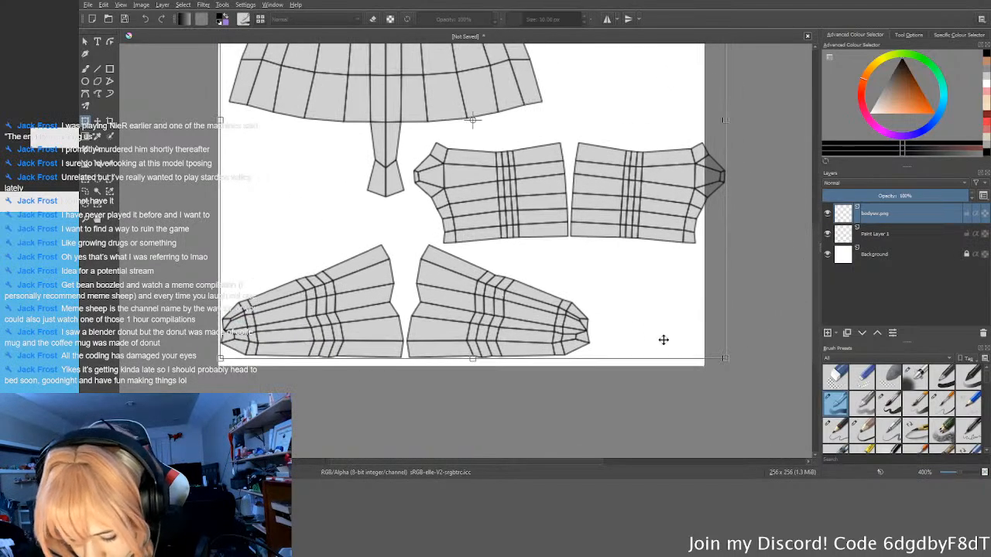
{"action": "left_click_drag", "start_coordinate": [726, 359], "coordinate": [702, 338]}
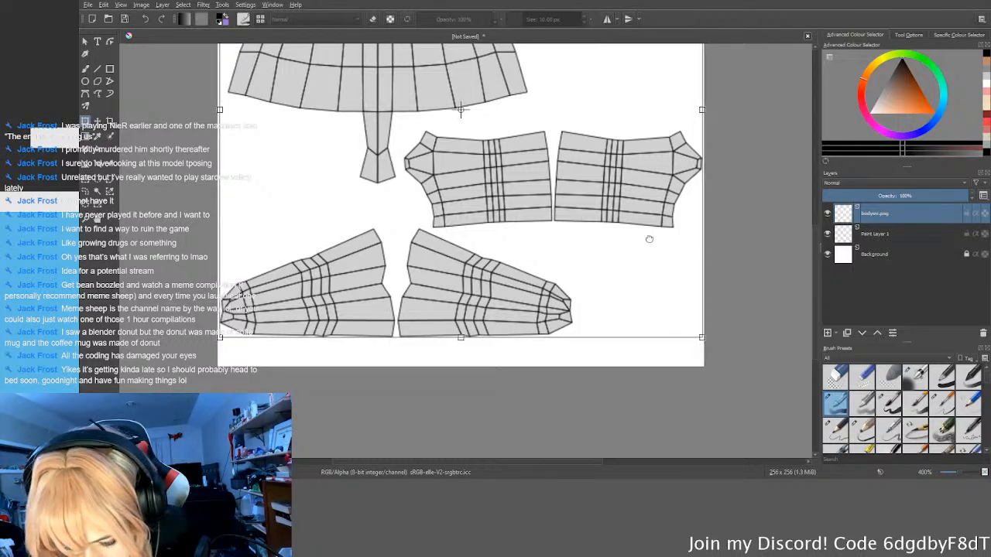
Step: Check the layout against the canvas edges, apply the transform, and undo back to the earlier bottom-aligned layout
{"action": "middle_click_drag", "start_coordinate": [651, 236], "coordinate": [628, 289]}
{"action": "scroll", "coordinate": [621, 270], "scroll_direction": "down", "scroll_amount": 1}
{"action": "middle_click_drag", "start_coordinate": [672, 332], "coordinate": [609, 250]}
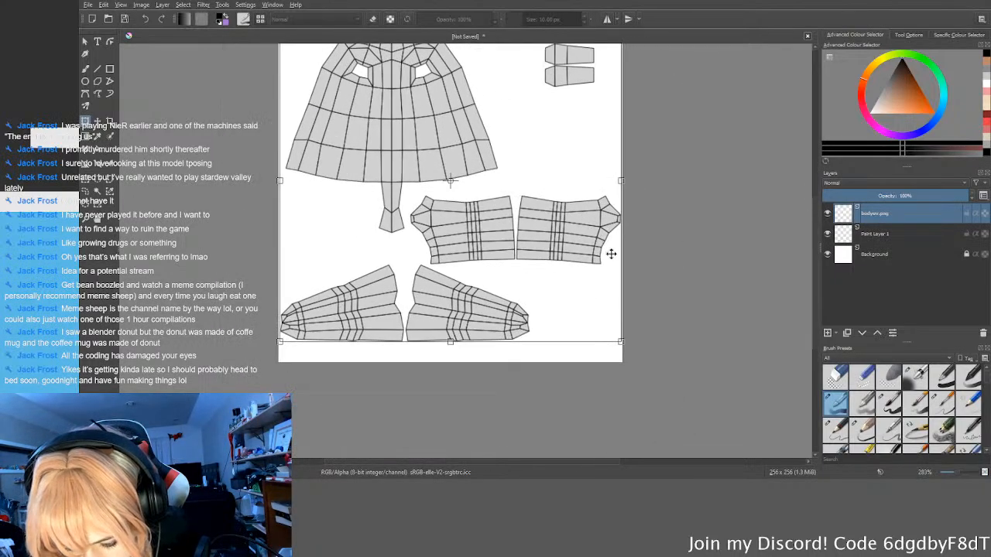
{"action": "scroll", "coordinate": [612, 254], "scroll_direction": "up", "scroll_amount": 1}
{"action": "scroll", "coordinate": [537, 338], "scroll_direction": "down", "scroll_amount": 1}
{"action": "middle_click_drag", "start_coordinate": [534, 337], "coordinate": [559, 387]}
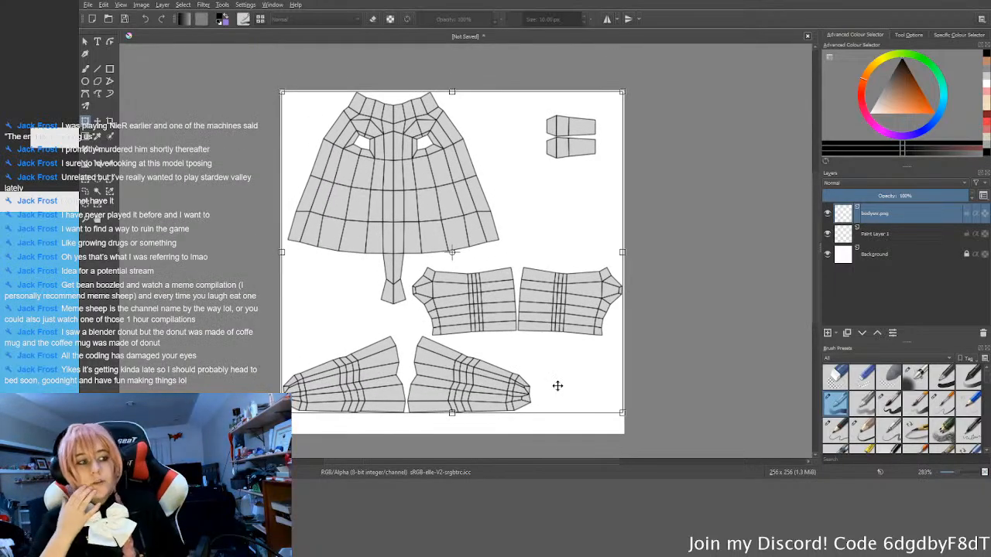
{"action": "key", "text": "Return"}
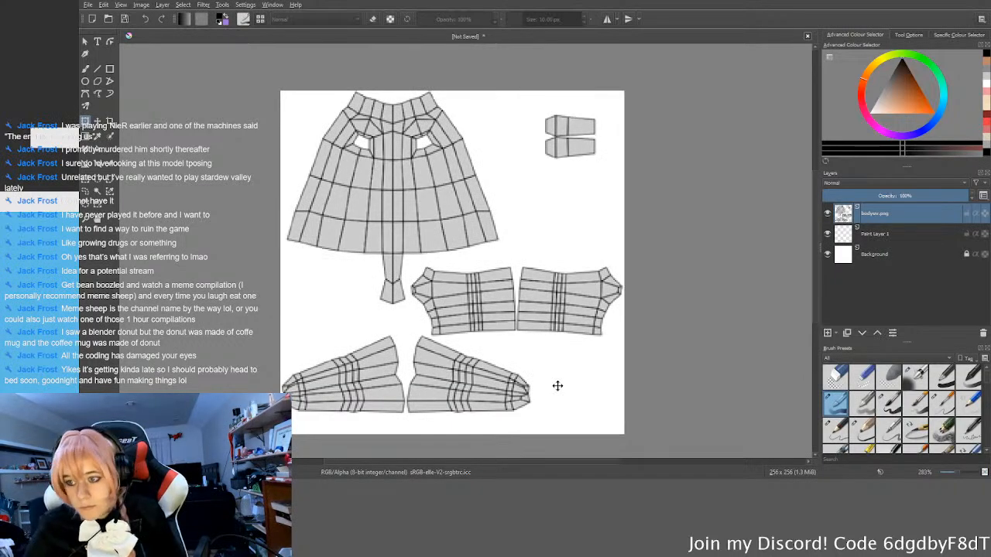
{"action": "left_click", "coordinate": [596, 363]}
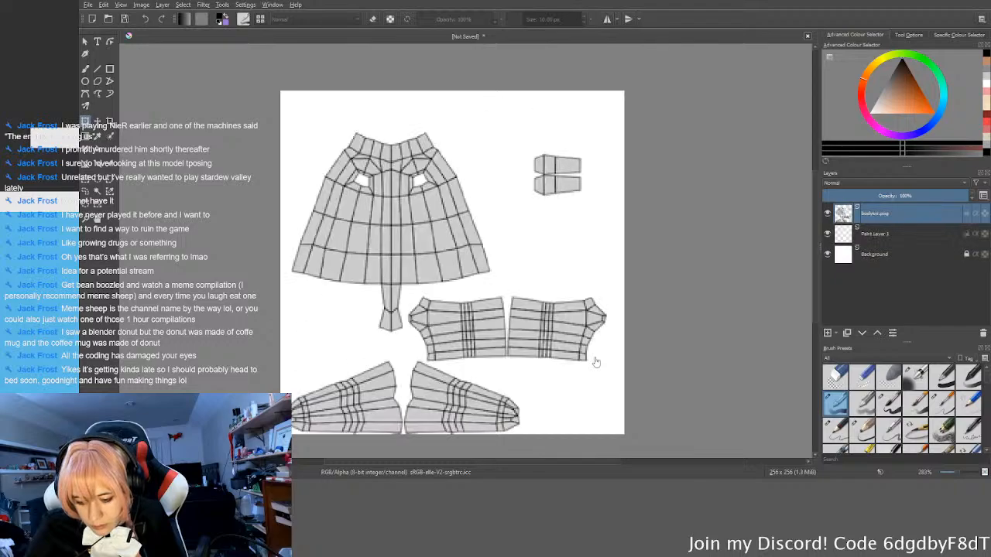
Step: Restore the layout layer to its full size and scale it proportionally from its lower-right corner to span the canvas width
{"action": "key", "text": "ctrl+z"}
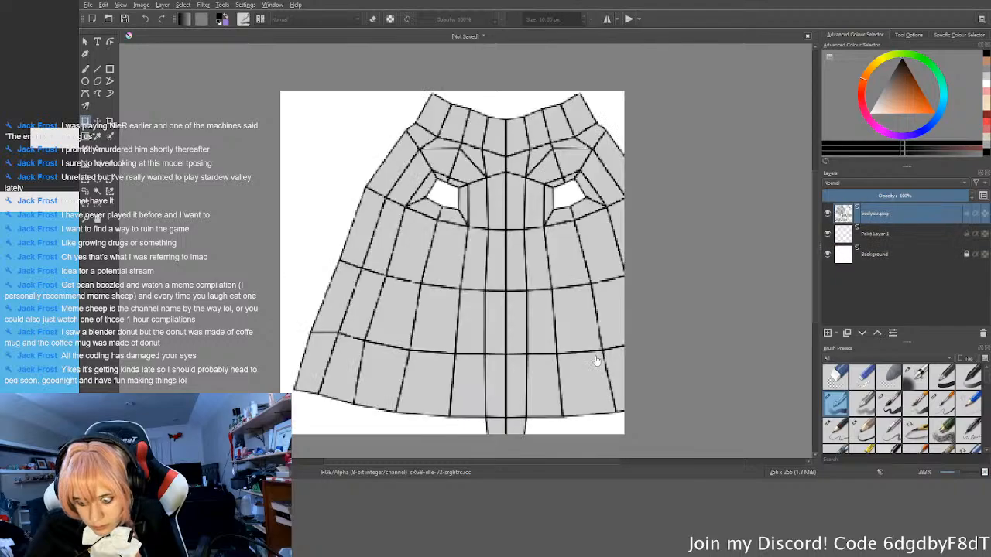
{"action": "scroll", "coordinate": [597, 363], "scroll_direction": "down", "scroll_amount": 5}
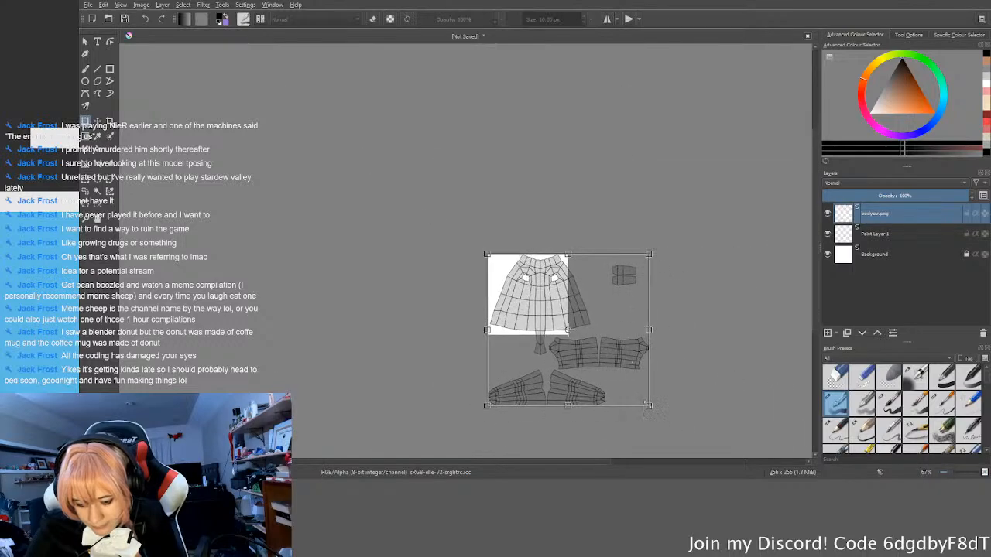
{"action": "scroll", "coordinate": [604, 364], "scroll_direction": "up", "scroll_amount": 7}
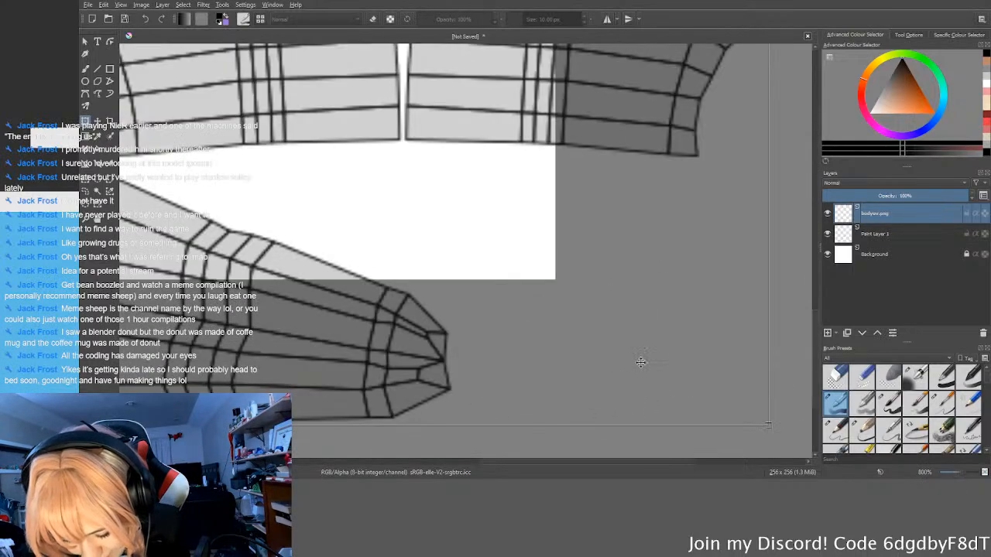
{"action": "scroll", "coordinate": [638, 369], "scroll_direction": "down", "scroll_amount": 1}
{"action": "left_click_drag", "start_coordinate": [714, 421], "coordinate": [540, 305]}
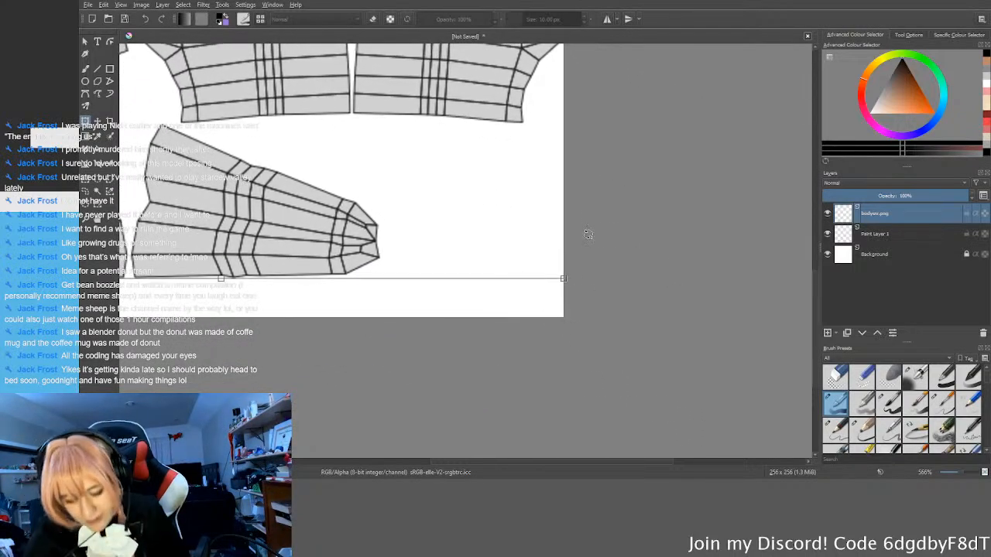
{"action": "scroll", "coordinate": [591, 286], "scroll_direction": "up", "scroll_amount": 3}
{"action": "scroll", "coordinate": [576, 310], "scroll_direction": "down", "scroll_amount": 5, "text": "ctrl"}
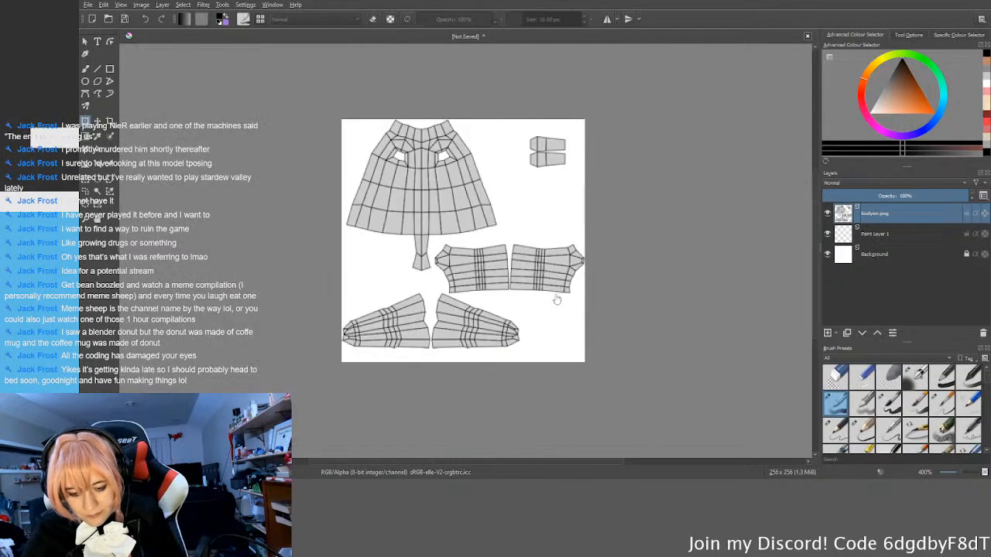
Step: Make Paint Layer 1 active and ready a 40 px pen-style brush with a light peach skin colour
{"action": "left_click", "coordinate": [885, 234]}
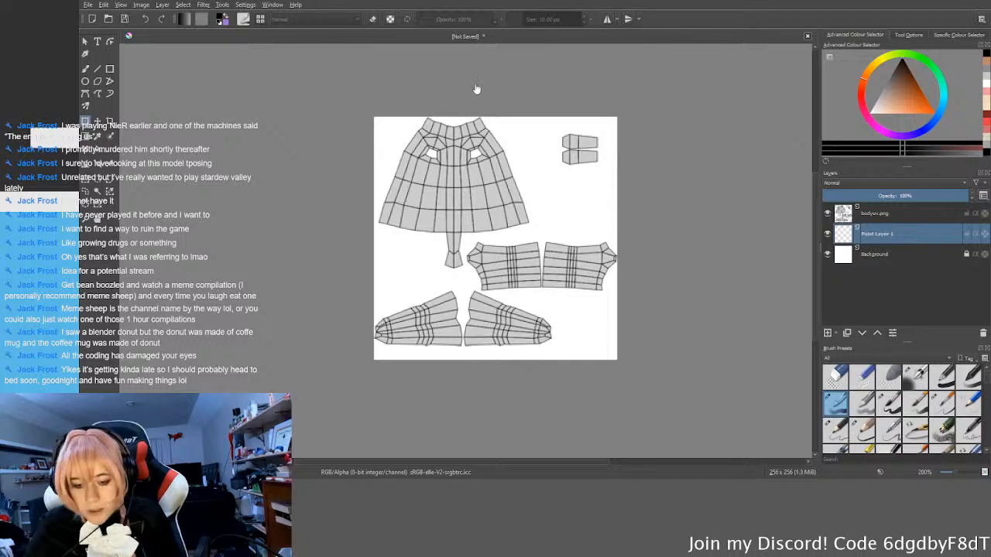
{"action": "left_click", "coordinate": [986, 103]}
{"action": "middle_click_drag", "start_coordinate": [614, 168], "coordinate": [617, 194]}
{"action": "key", "text": "b"}
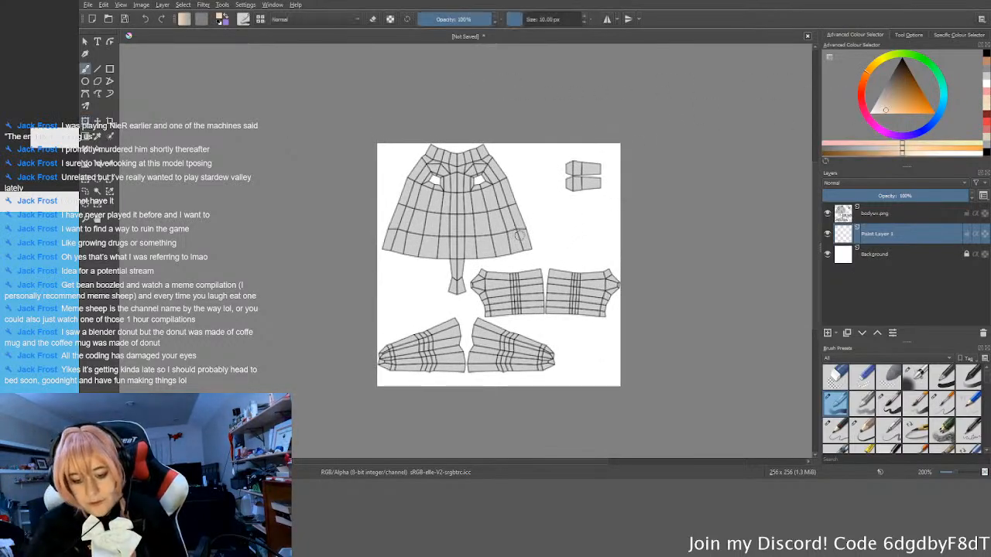
{"action": "mouse_move", "coordinate": [612, 277]}
{"action": "middle_mouse_down"}
{"action": "mouse_move", "coordinate": [626, 277]}
{"action": "mouse_move", "coordinate": [606, 282]}
{"action": "middle_mouse_up"}
{"action": "left_click", "coordinate": [889, 403]}
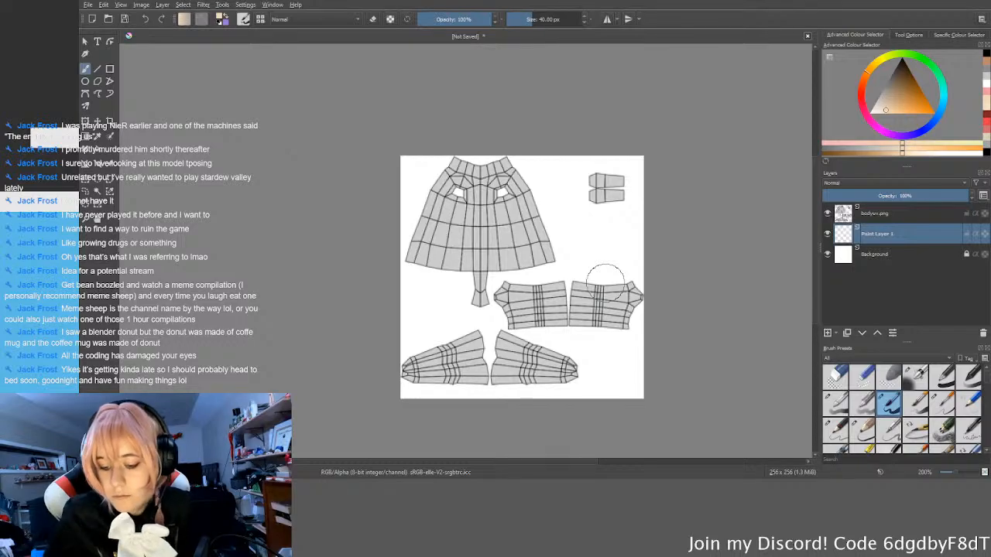
Step: Delete the Background layer and fill Paint Layer 1 with the light peach skin colour
{"action": "left_click", "coordinate": [966, 260]}
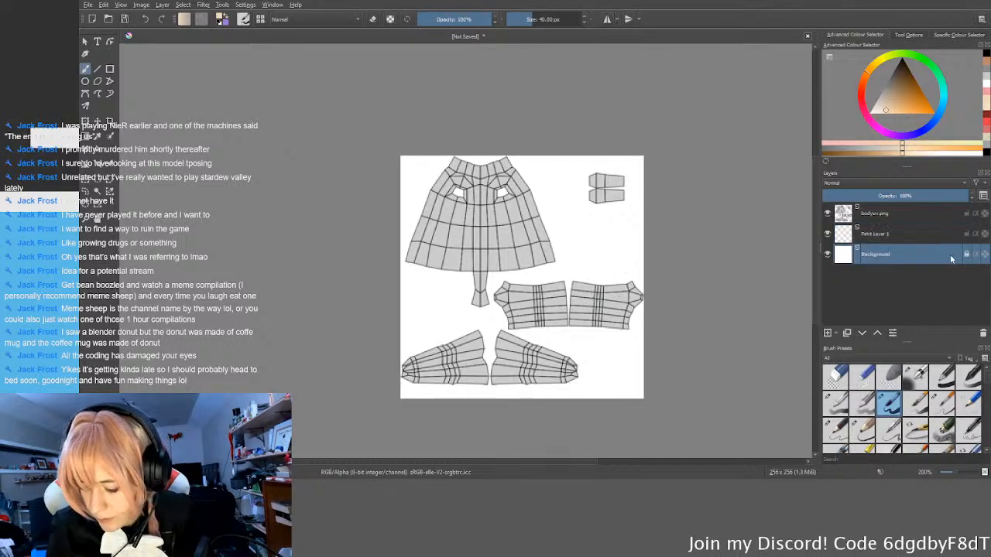
{"action": "left_click", "coordinate": [983, 333]}
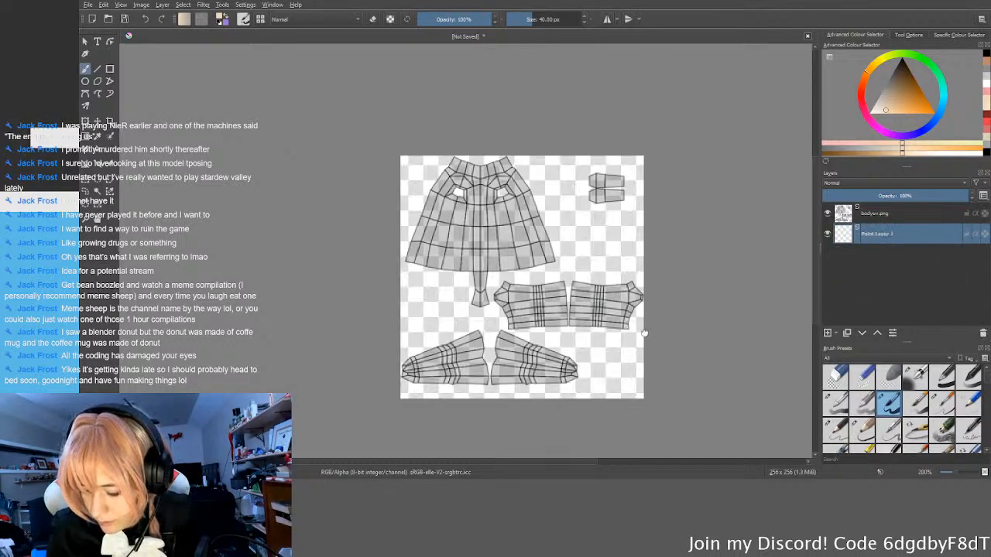
{"action": "middle_click_drag", "start_coordinate": [637, 333], "coordinate": [651, 341]}
{"action": "key", "text": "shift+BackSpace"}
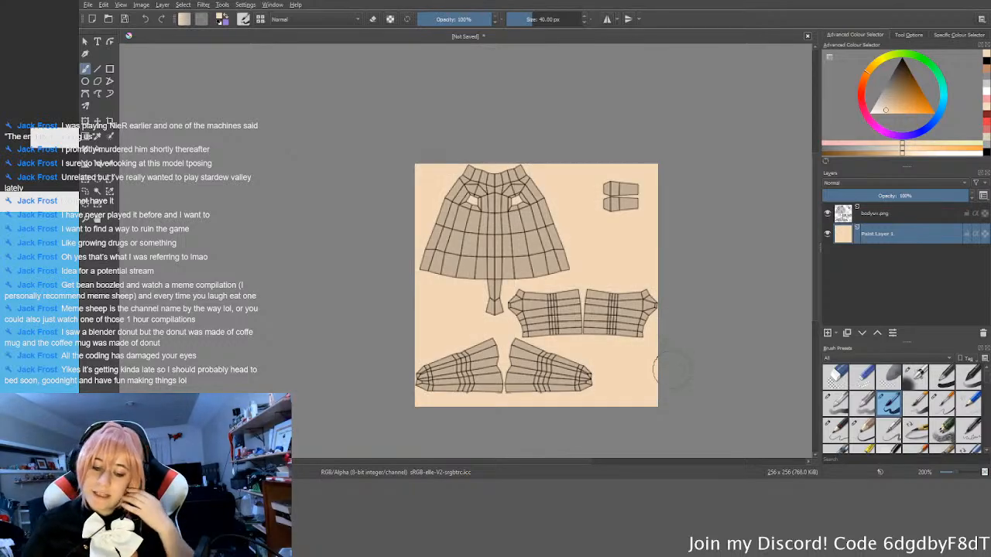
Step: Try a slightly yellower cream from the palette as the fill for Paint Layer 1
{"action": "left_click", "coordinate": [987, 111]}
{"action": "middle_click_drag", "start_coordinate": [751, 241], "coordinate": [754, 237]}
{"action": "key", "text": "shift+BackSpace"}
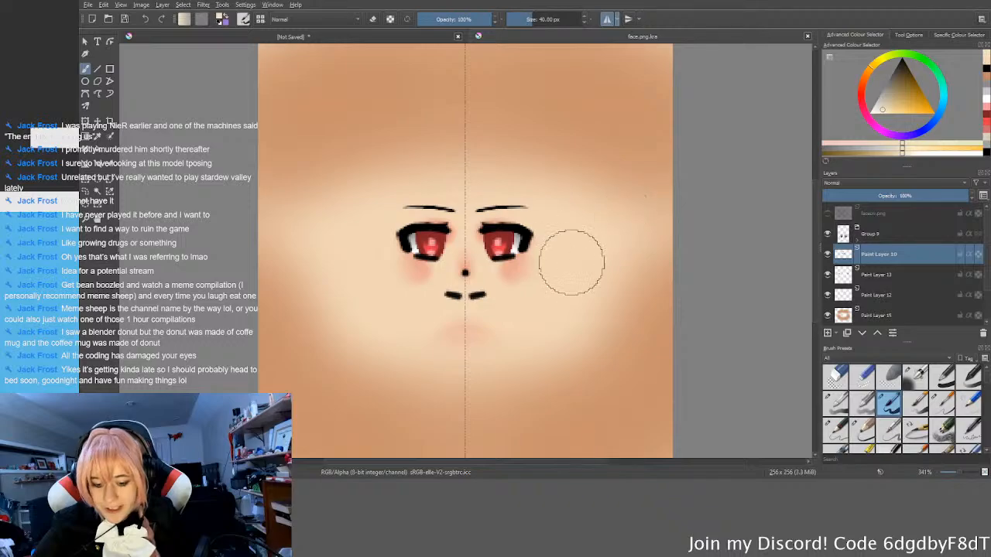
Step: Hide the shading on Paint Layer 15 in face.png.kra, sample the face's base skin colour, and refill the body's Paint Layer 1 with it
{"action": "middle_click_drag", "start_coordinate": [539, 304], "coordinate": [546, 284]}
{"action": "scroll", "coordinate": [545, 283], "scroll_direction": "up", "scroll_amount": 2}
{"action": "scroll", "coordinate": [545, 284], "scroll_direction": "up", "scroll_amount": 1}
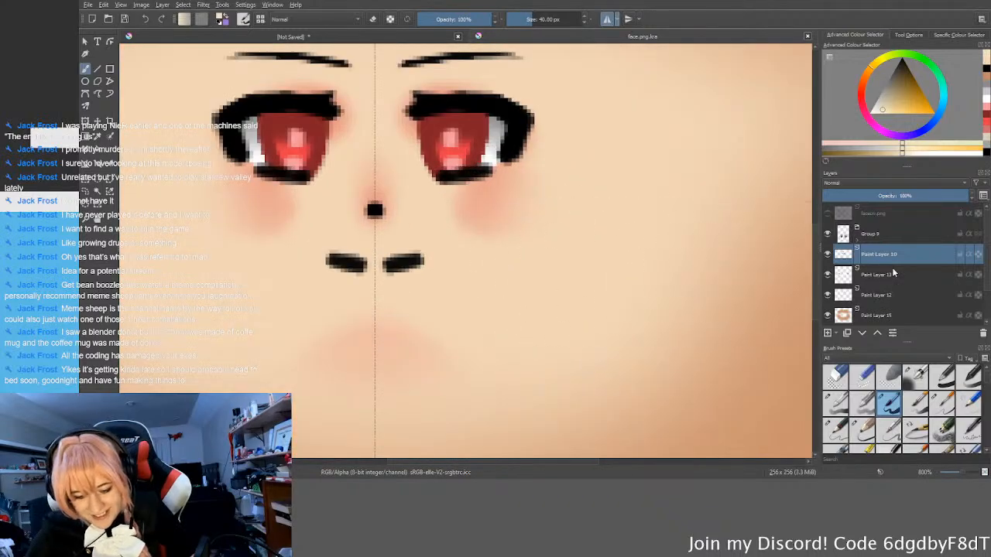
{"action": "left_click", "coordinate": [827, 316]}
{"action": "scroll", "coordinate": [588, 310], "scroll_direction": "down", "scroll_amount": 5}
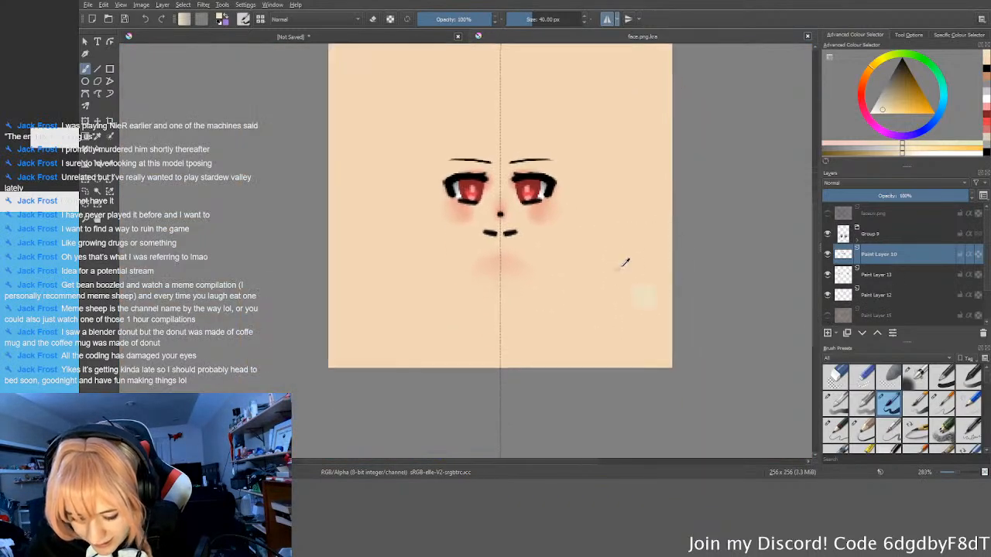
{"action": "left_click_drag", "start_coordinate": [623, 278], "coordinate": [628, 270]}
{"action": "key", "text": "ctrl+z"}
{"action": "left_click", "coordinate": [617, 274], "text": "ctrl"}
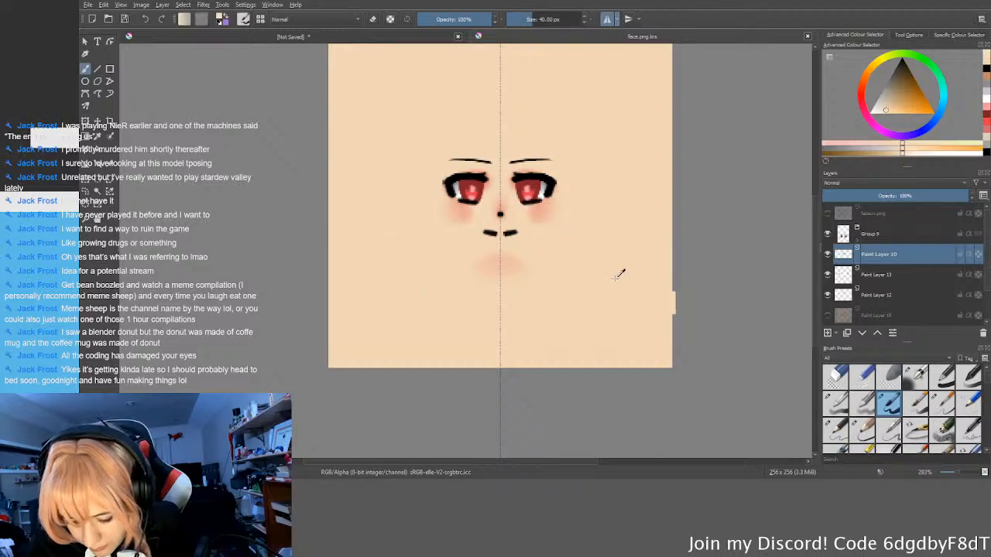
{"action": "left_click", "coordinate": [368, 39]}
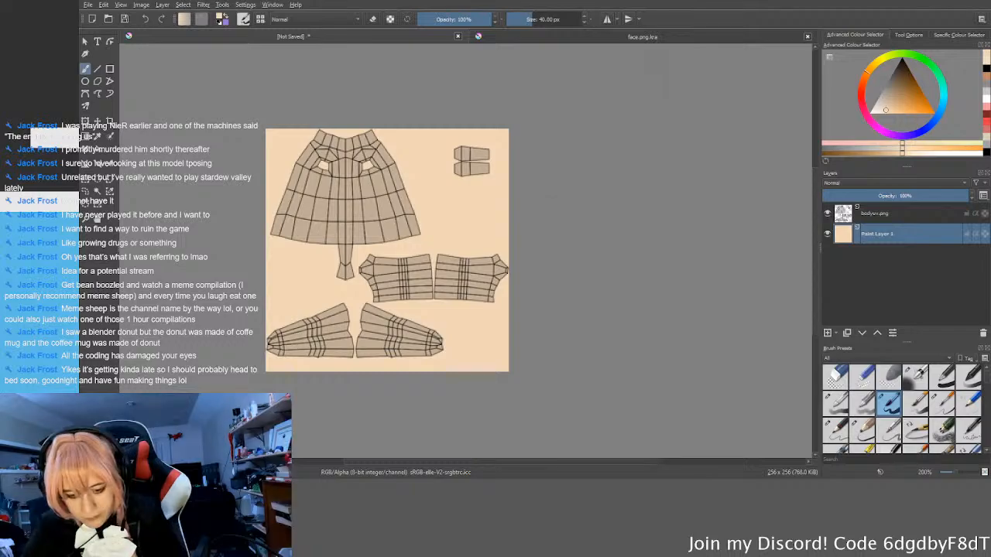
Step: In face.png.kra, turn Paint Layer 15 back on, check the reddish Paint Layer 1, and delete Paint Layer 1
{"action": "left_click", "coordinate": [673, 38]}
{"action": "scroll", "coordinate": [904, 274], "scroll_direction": "down", "scroll_amount": 1}
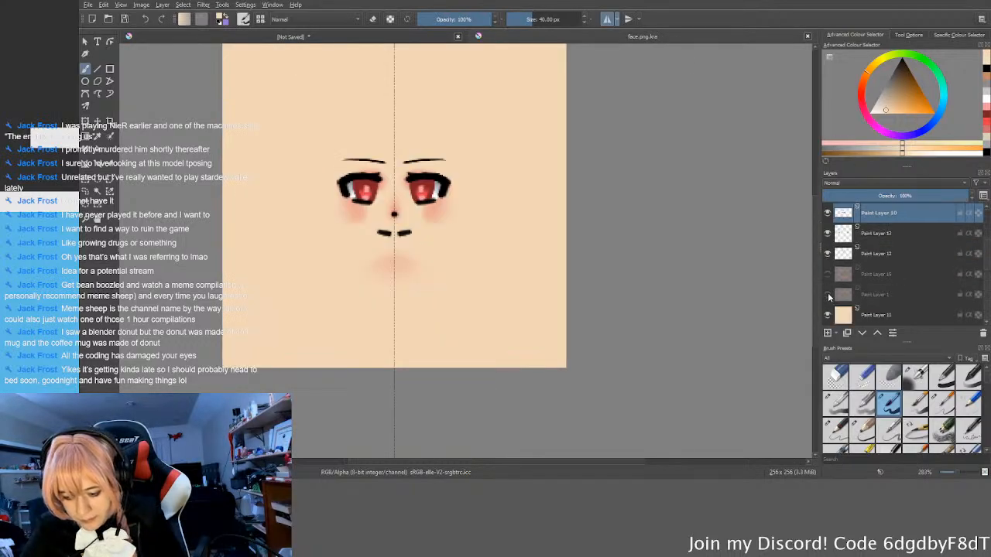
{"action": "left_click", "coordinate": [827, 274]}
{"action": "left_click", "coordinate": [827, 295]}
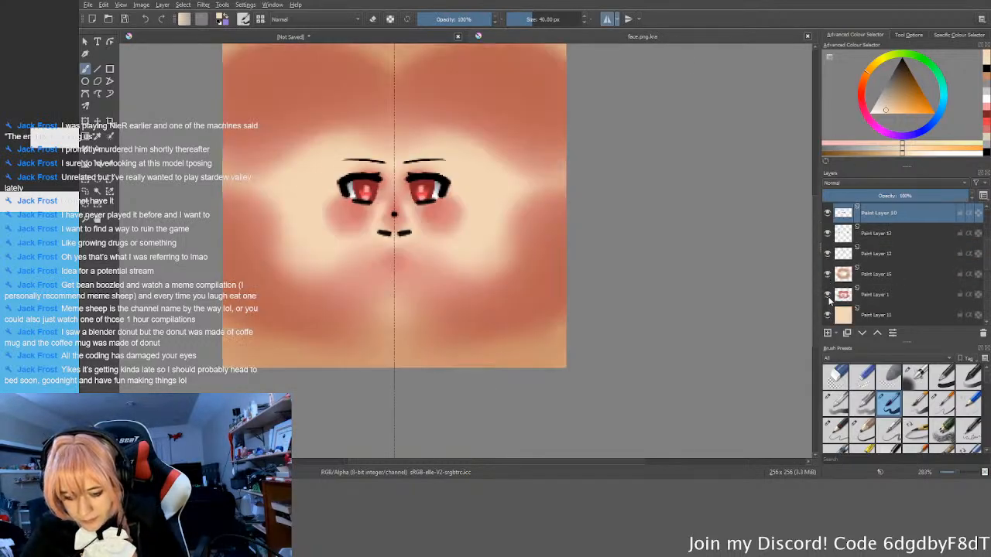
{"action": "left_click", "coordinate": [827, 295]}
{"action": "left_click", "coordinate": [892, 302]}
{"action": "left_click", "coordinate": [983, 335]}
Step: Check the face's UV overlay against the painting, leave the overlay hidden, and save and close face.png.kra
{"action": "scroll", "coordinate": [877, 268], "scroll_direction": "up", "scroll_amount": 1}
{"action": "left_click", "coordinate": [878, 218]}
{"action": "left_click", "coordinate": [827, 214]}
{"action": "left_click", "coordinate": [828, 213]}
{"action": "scroll", "coordinate": [617, 183], "scroll_direction": "up", "scroll_amount": 1}
{"action": "scroll", "coordinate": [572, 247], "scroll_direction": "down", "scroll_amount": 3}
{"action": "scroll", "coordinate": [609, 261], "scroll_direction": "up", "scroll_amount": 1}
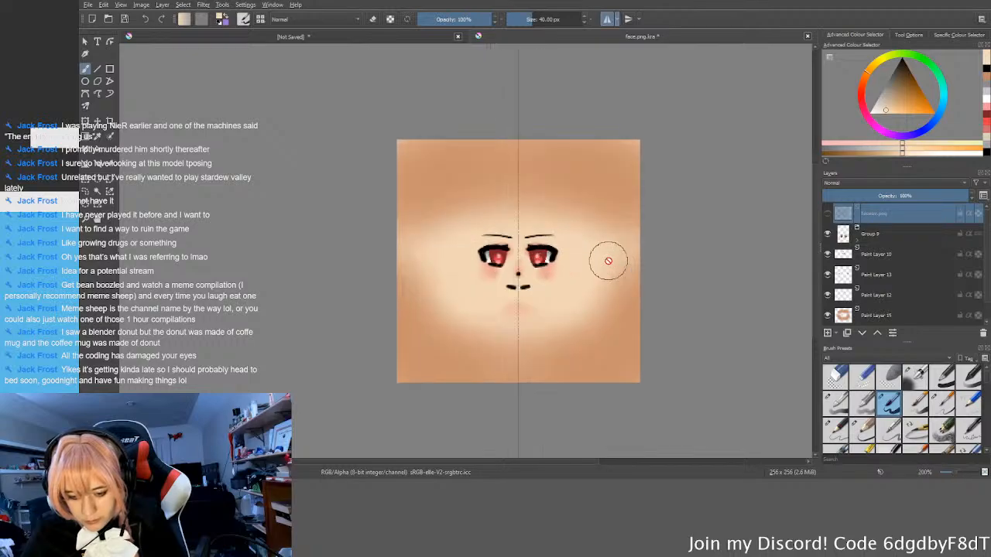
{"action": "key", "text": "ctrl+s"}
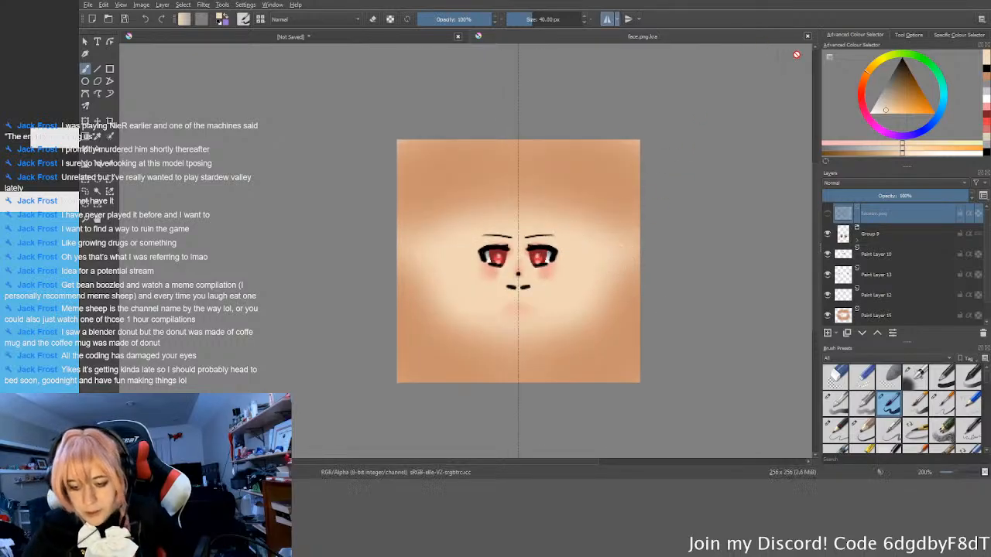
{"action": "left_click", "coordinate": [807, 37]}
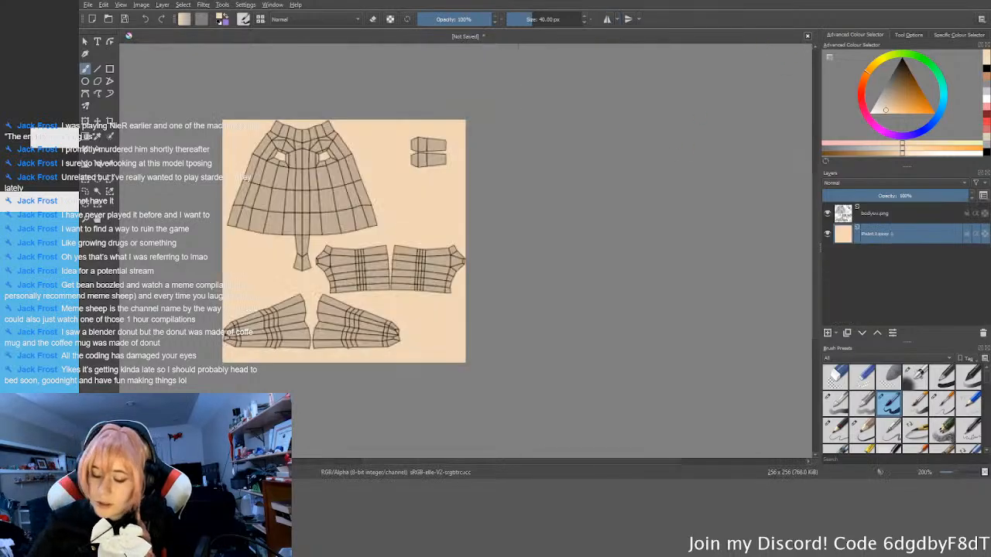
Step: Pick a darker orange-tan shading colour and a soft airbrush preset, reducing the brush size to 32 px
{"action": "scroll", "coordinate": [441, 232], "scroll_direction": "up", "scroll_amount": 3}
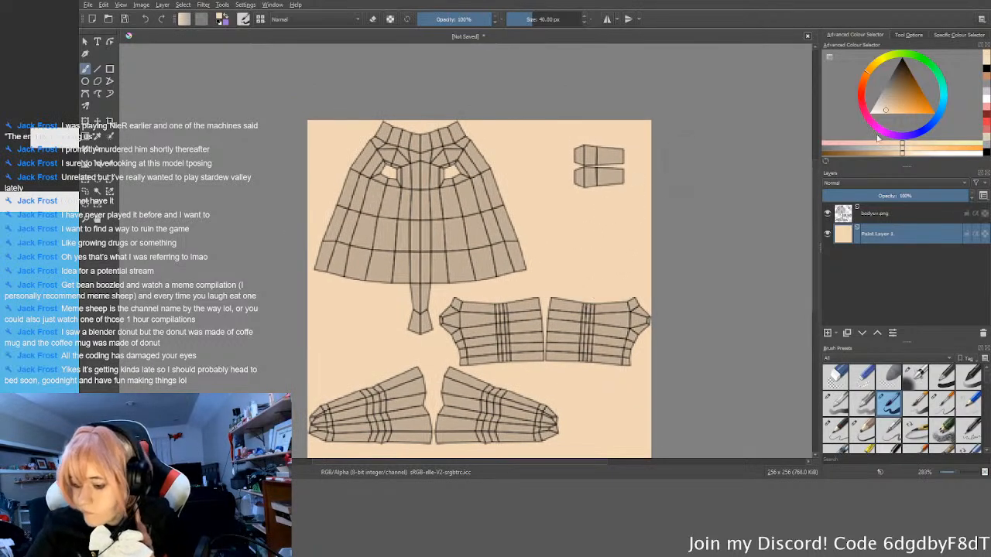
{"action": "left_click", "coordinate": [987, 81]}
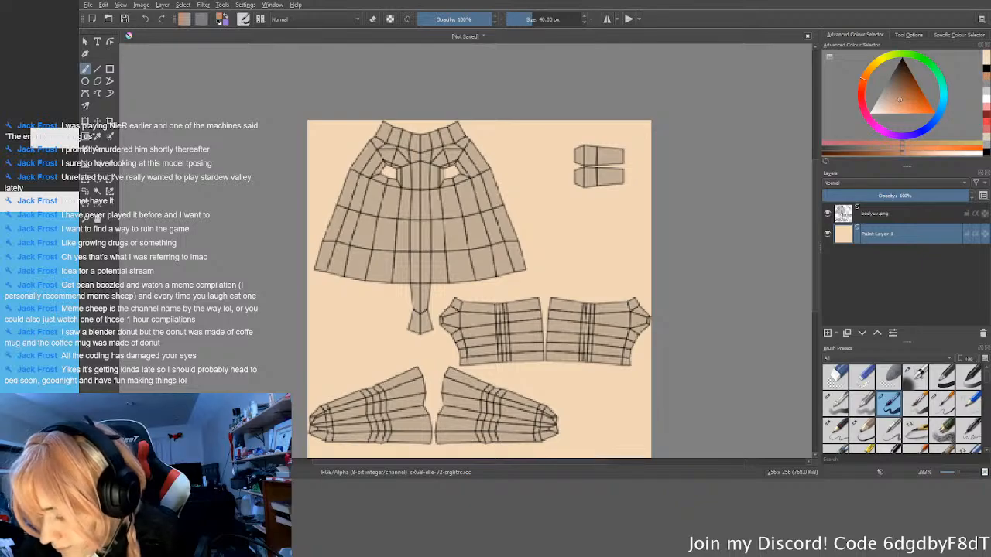
{"action": "left_click", "coordinate": [915, 377]}
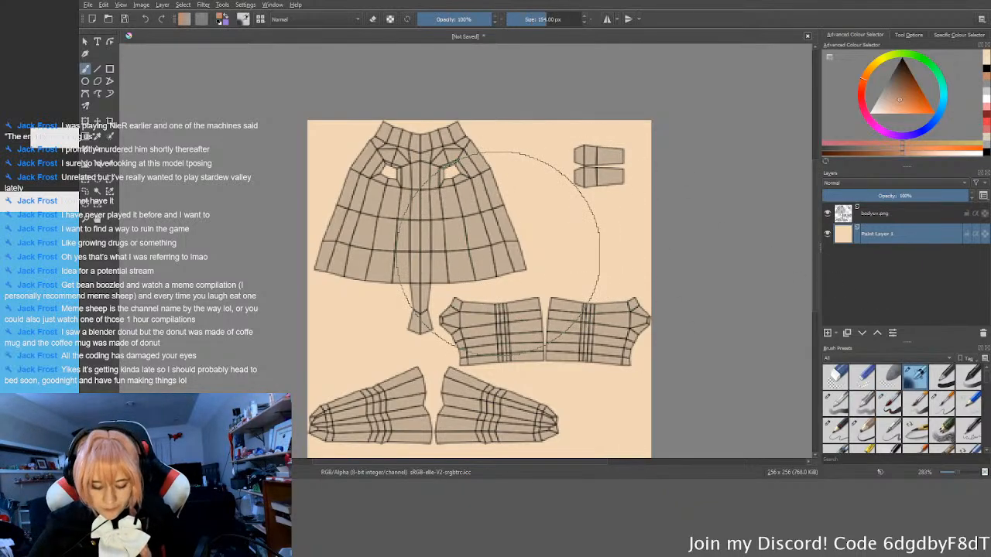
{"action": "key", "text": "bracketleft"}
{"action": "key", "text": "bracketleft"}
{"action": "key", "text": "bracketleft"}
{"action": "key", "text": "bracketleft"}
{"action": "key", "text": "bracketleft"}
{"action": "key", "text": "bracketleft"}
{"action": "key", "text": "bracketleft"}
{"action": "key", "text": "bracketleft"}
{"action": "key", "text": "bracketleft"}
{"action": "key", "text": "bracketleft"}
{"action": "key", "text": "bracketleft"}
{"action": "key", "text": "bracketleft"}
Step: Enable horizontal mirror painting and place the mirror axis on the centre line of the torso UV island
{"action": "scroll", "coordinate": [446, 186], "scroll_direction": "up", "scroll_amount": 3, "text": "ctrl"}
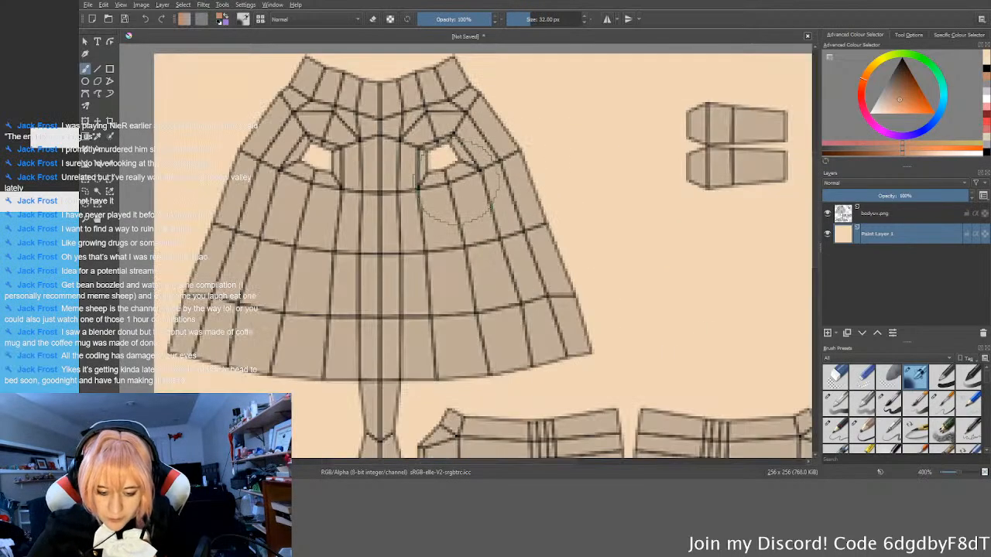
{"action": "scroll", "coordinate": [521, 232], "scroll_direction": "down", "scroll_amount": 4}
{"action": "scroll", "coordinate": [478, 357], "scroll_direction": "up", "scroll_amount": 2}
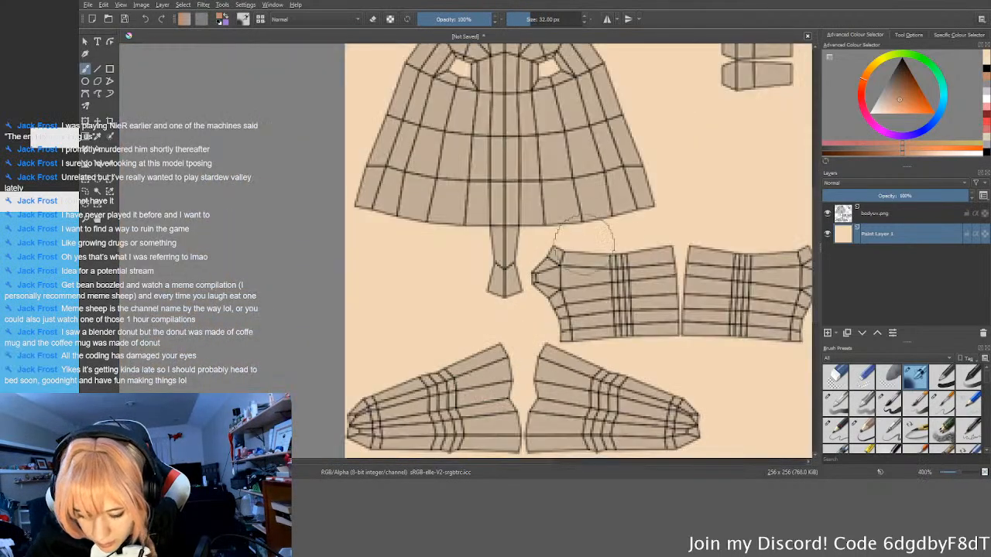
{"action": "left_click", "coordinate": [608, 20]}
{"action": "left_click_drag", "start_coordinate": [345, 74], "coordinate": [504, 189]}
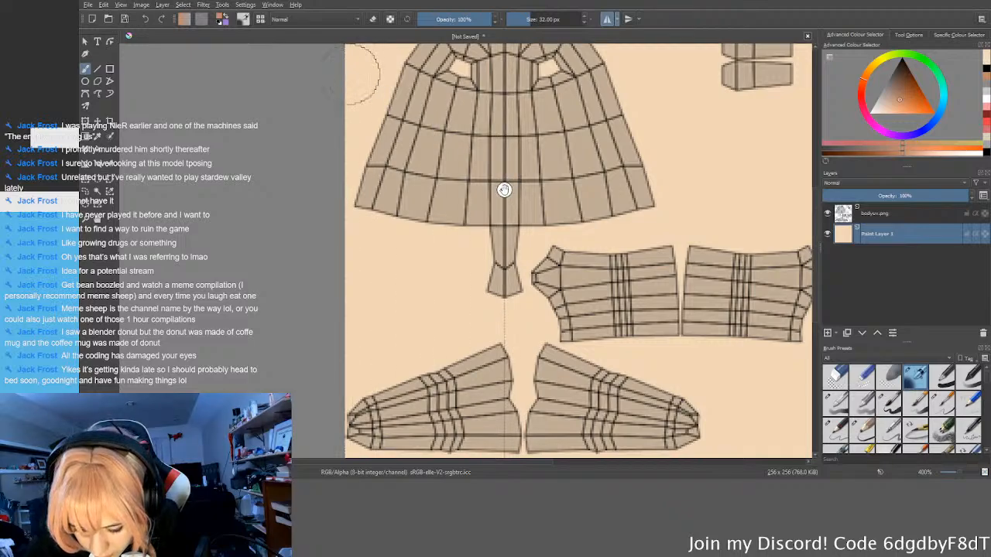
{"action": "scroll", "coordinate": [500, 218], "scroll_direction": "up", "scroll_amount": 5}
{"action": "scroll", "coordinate": [516, 172], "scroll_direction": "down", "scroll_amount": 3}
Step: Paint mirrored soft tan shading around and below the torso's armholes, and soften it with the brush in eraser mode
{"action": "mouse_move", "coordinate": [647, 157]}
{"action": "middle_mouse_down"}
{"action": "mouse_move", "coordinate": [605, 261]}
{"action": "mouse_move", "coordinate": [601, 305]}
{"action": "middle_mouse_up"}
{"action": "left_click_drag", "start_coordinate": [567, 257], "coordinate": [566, 268]}
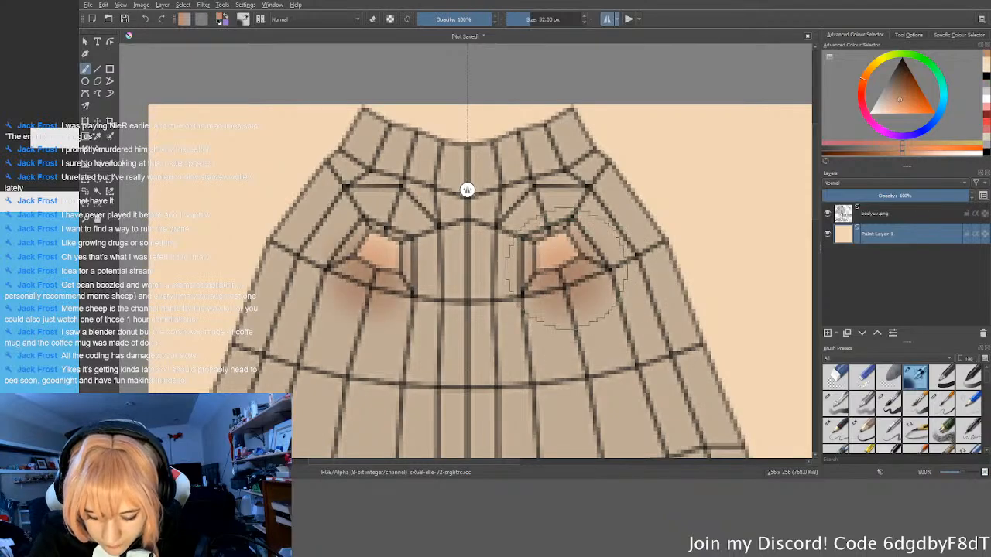
{"action": "key", "text": "e"}
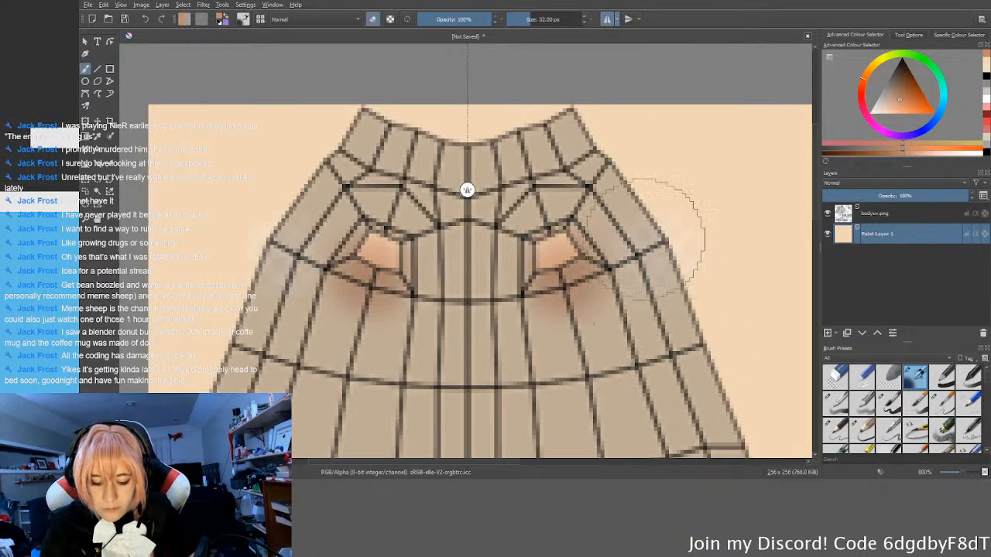
{"action": "left_click_drag", "start_coordinate": [564, 267], "coordinate": [561, 280]}
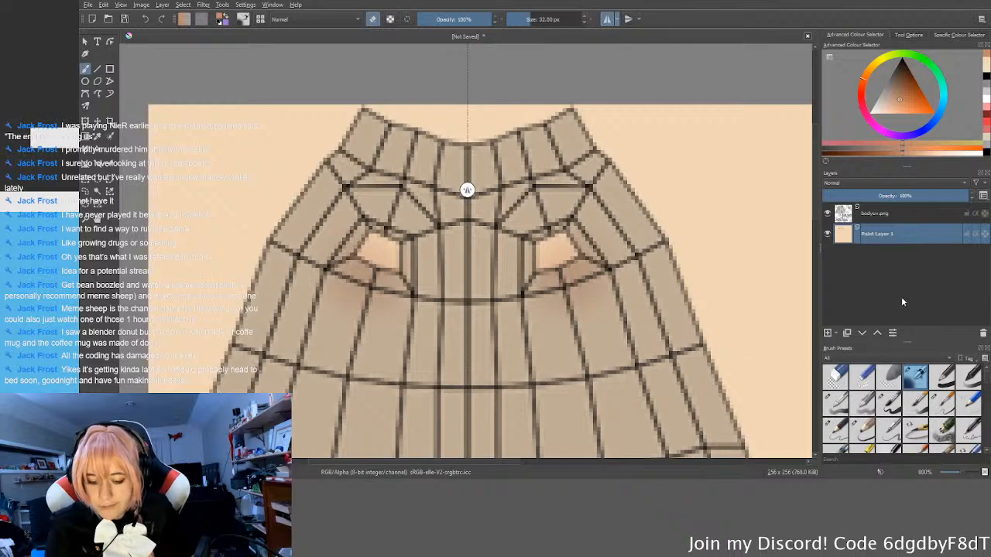
Step: Try a new layer above Paint Layer 1 with a fainter UV overlay, and undo it together with the armhole shading
{"action": "left_click", "coordinate": [827, 333]}
{"action": "left_click", "coordinate": [876, 214]}
{"action": "left_click", "coordinate": [878, 195]}
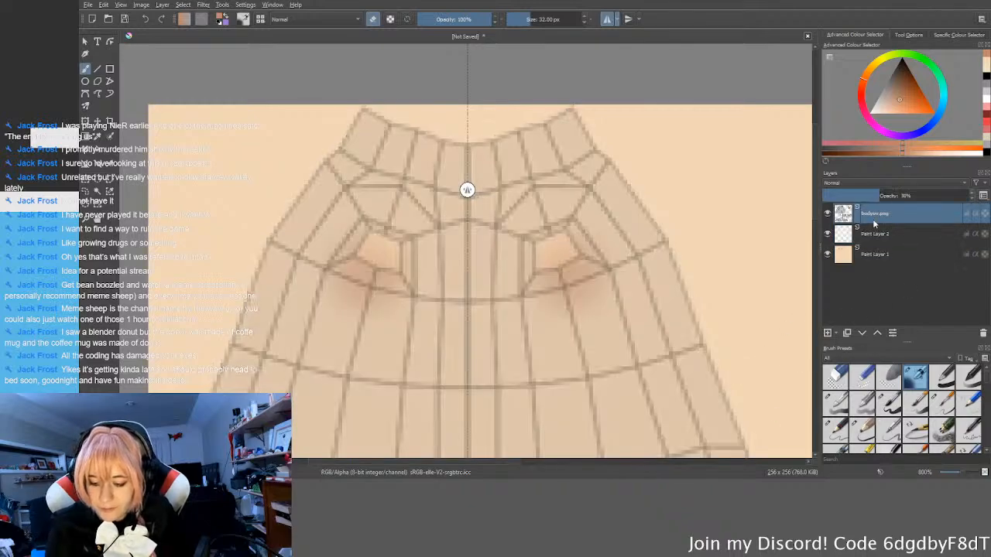
{"action": "left_click", "coordinate": [903, 234]}
{"action": "middle_click_drag", "start_coordinate": [706, 325], "coordinate": [689, 315]}
{"action": "key", "text": "ctrl+z"}
{"action": "key", "text": "ctrl+z"}
{"action": "key", "text": "ctrl+z"}
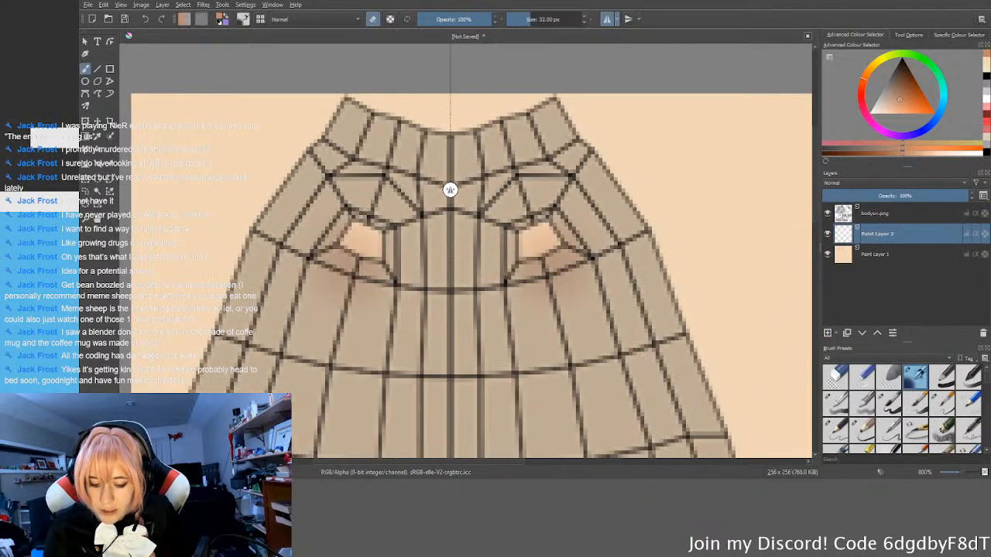
{"action": "key", "text": "ctrl+z"}
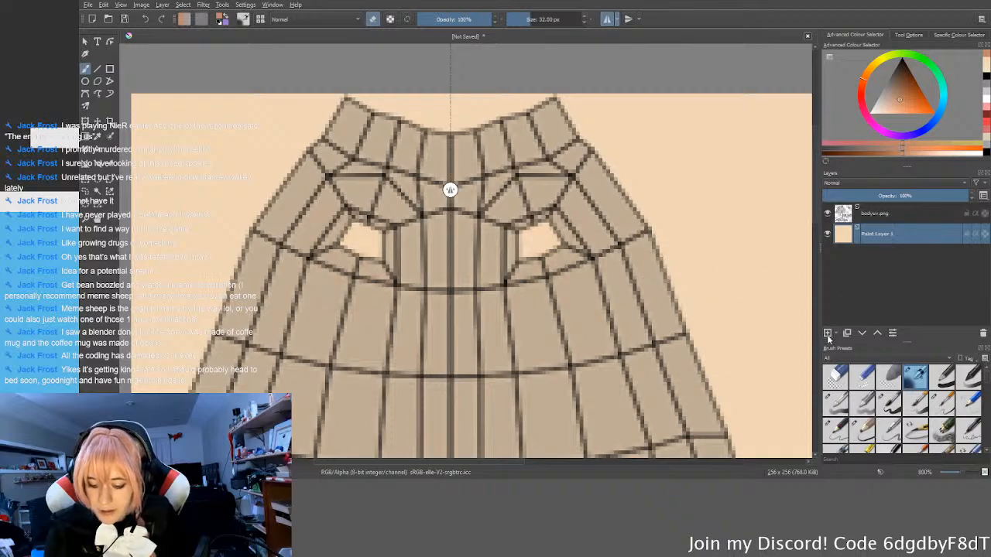
Step: Add Paint Layer 2 above the skin fill, lower the UV overlay layer's opacity, and make Paint Layer 2 active for painting
{"action": "left_click", "coordinate": [827, 333]}
{"action": "left_click", "coordinate": [876, 213]}
{"action": "left_click", "coordinate": [877, 195]}
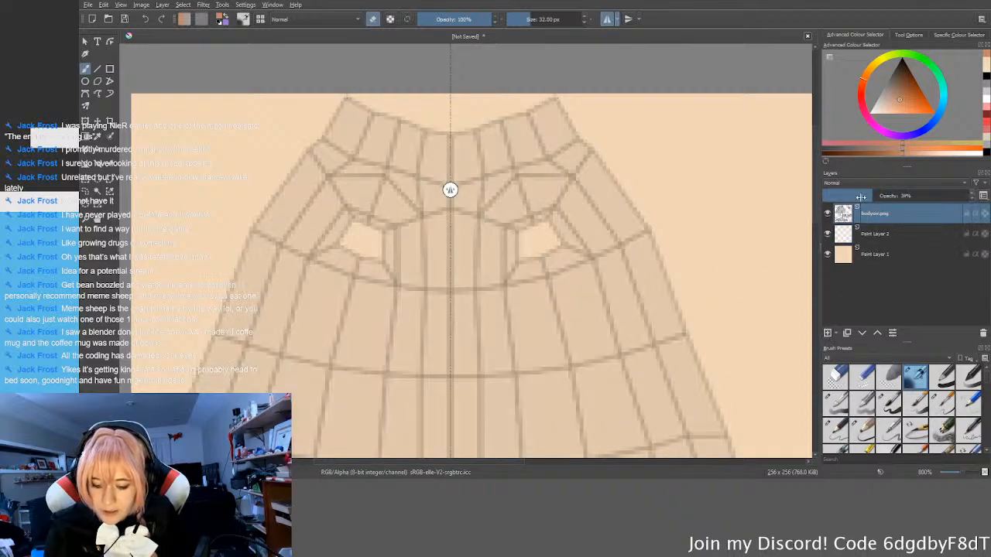
{"action": "left_click", "coordinate": [879, 233]}
{"action": "middle_click_drag", "start_coordinate": [720, 226], "coordinate": [735, 230]}
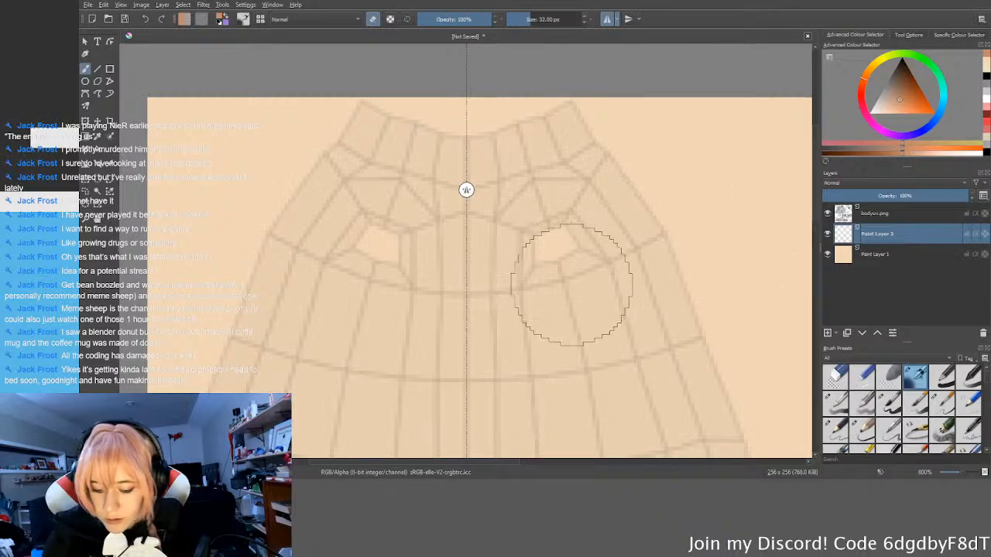
Step: Paint mirrored soft tan shading over the torso's armholes and the panels just above them on Paint Layer 2
{"action": "left_click_drag", "start_coordinate": [553, 270], "coordinate": [568, 261]}
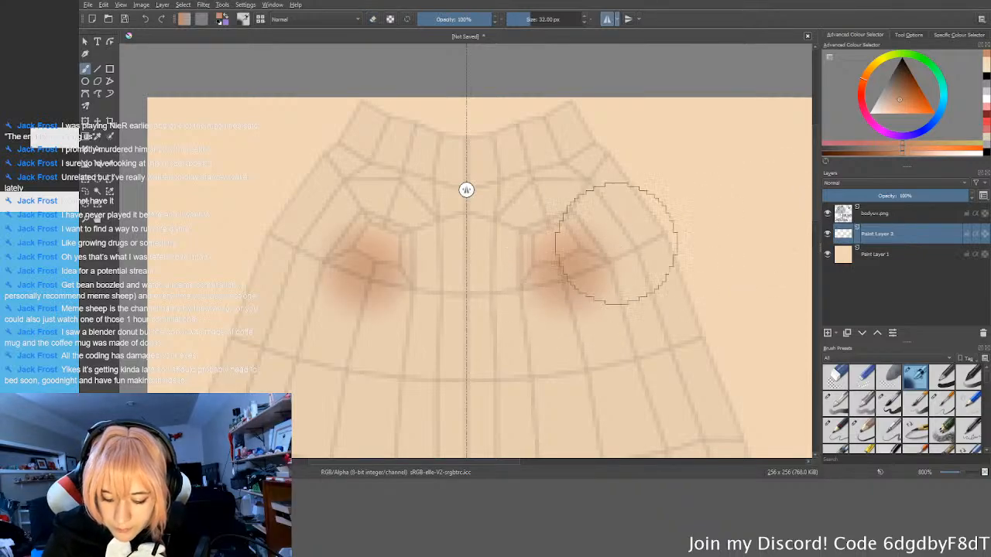
{"action": "middle_click_drag", "start_coordinate": [634, 315], "coordinate": [598, 300], "text": "ctrl"}
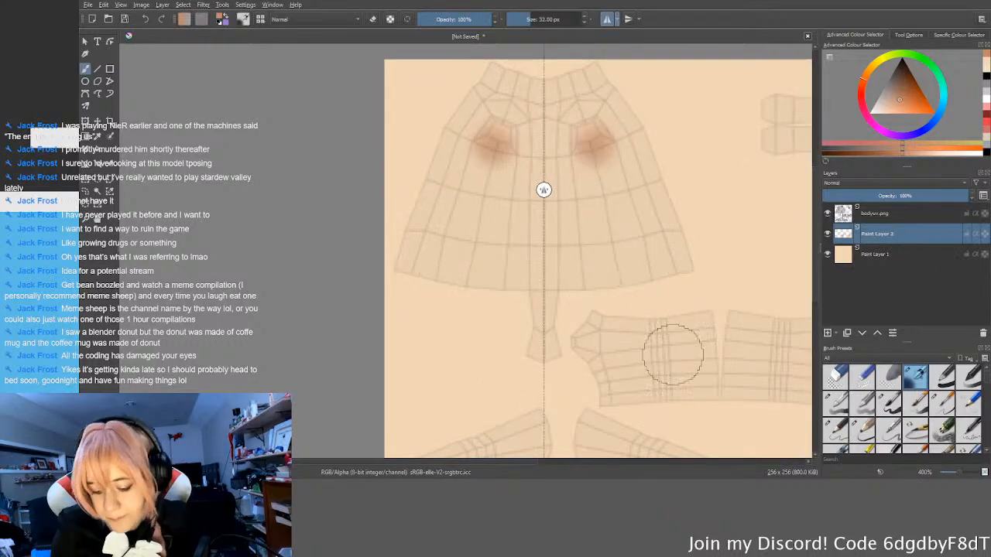
{"action": "middle_click_drag", "start_coordinate": [658, 357], "coordinate": [559, 250]}
{"action": "middle_click_drag", "start_coordinate": [731, 299], "coordinate": [731, 313]}
{"action": "middle_click_drag", "start_coordinate": [545, 369], "coordinate": [566, 240]}
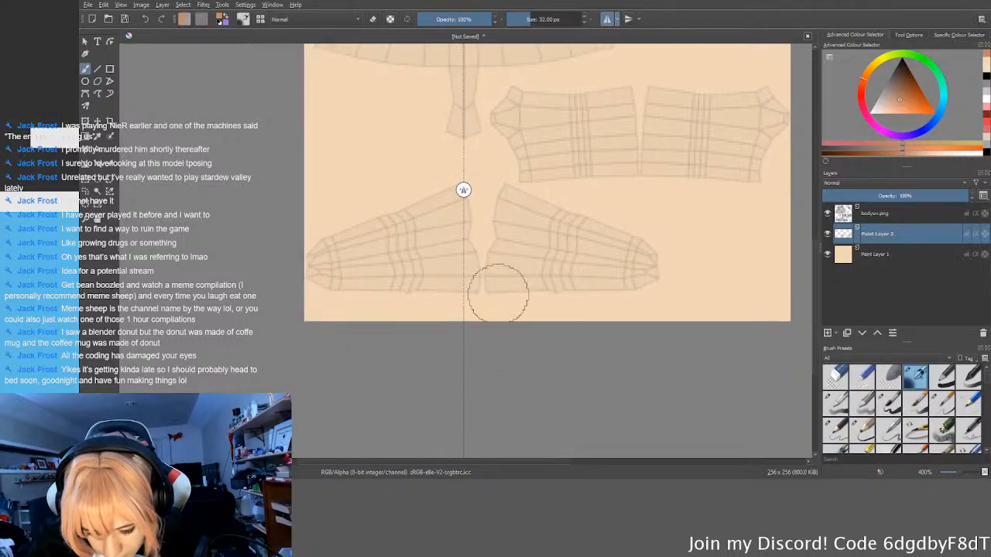
{"action": "scroll", "coordinate": [498, 293], "scroll_direction": "up", "scroll_amount": 1}
{"action": "scroll", "coordinate": [577, 233], "scroll_direction": "up", "scroll_amount": 2}
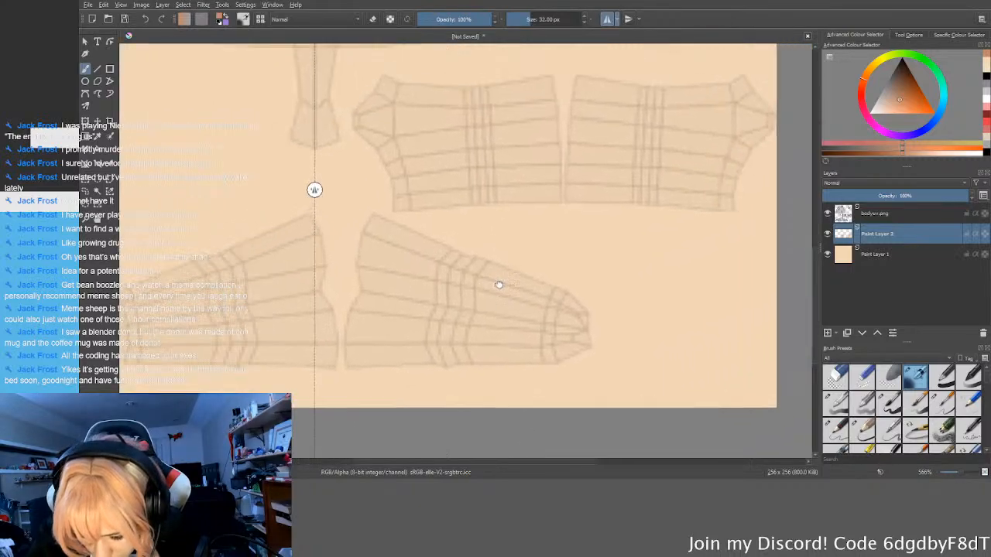
{"action": "scroll", "coordinate": [505, 336], "scroll_direction": "down", "scroll_amount": 2}
{"action": "scroll", "coordinate": [420, 255], "scroll_direction": "down", "scroll_amount": 2}
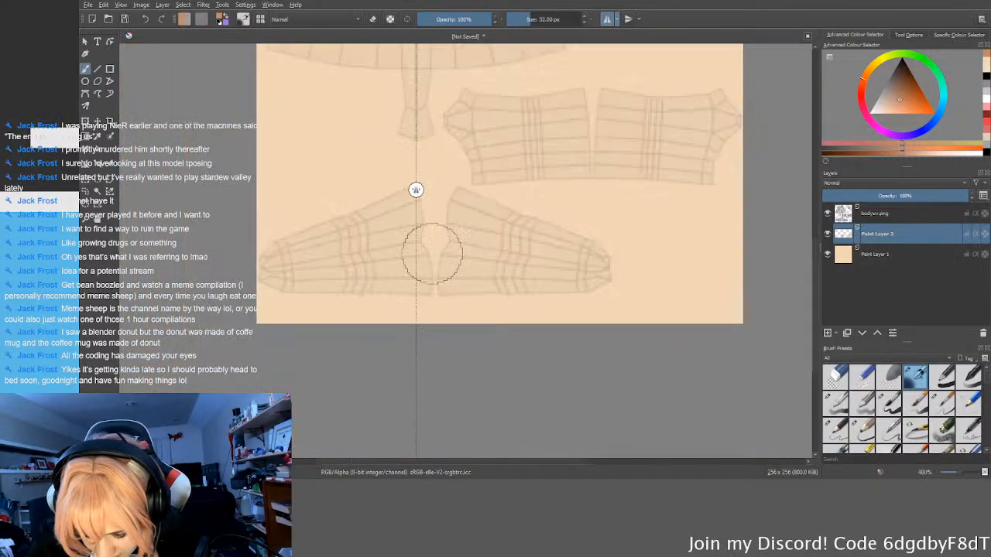
{"action": "scroll", "coordinate": [439, 195], "scroll_direction": "up", "scroll_amount": 1}
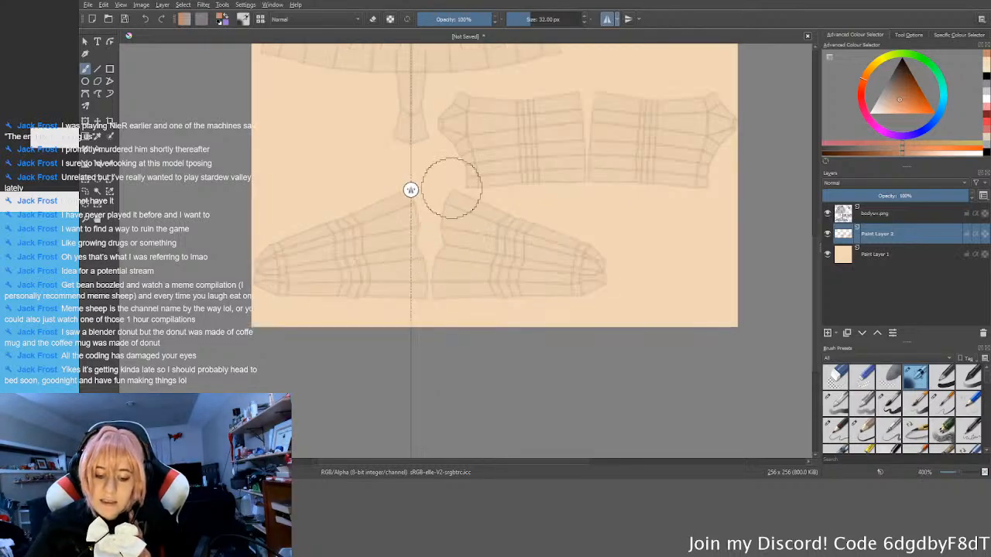
{"action": "scroll", "coordinate": [440, 190], "scroll_direction": "down", "scroll_amount": 3}
{"action": "scroll", "coordinate": [472, 206], "scroll_direction": "up", "scroll_amount": 5}
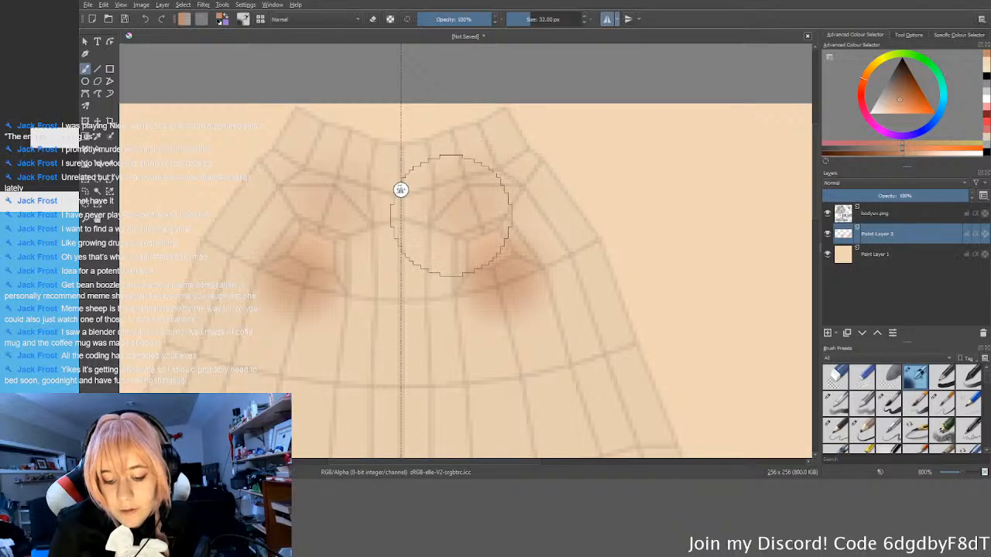
Step: Paint a narrow tan shading mark on the lower torso's centre line, trimming its sides with the brush in eraser mode
{"action": "scroll", "coordinate": [612, 317], "scroll_direction": "down", "scroll_amount": 1}
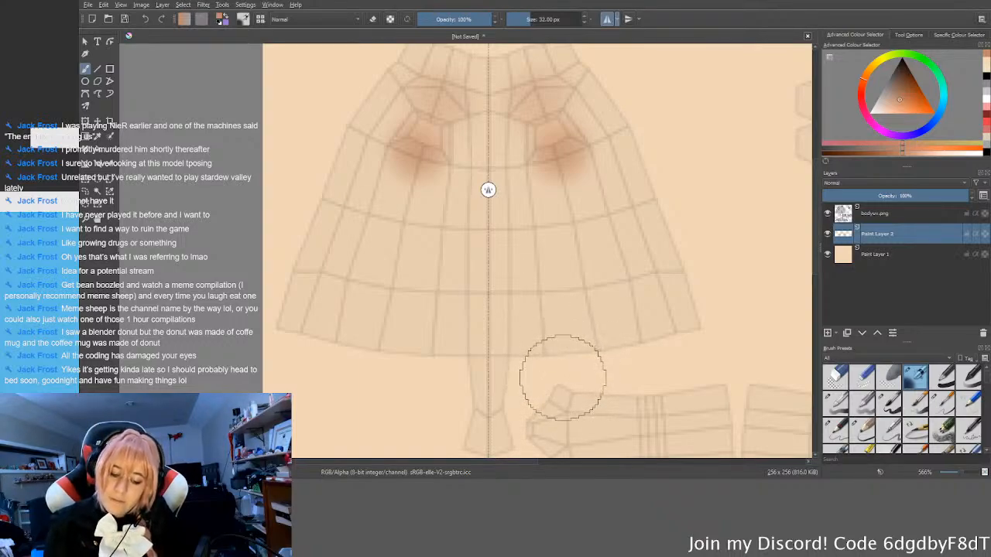
{"action": "key", "text": "e"}
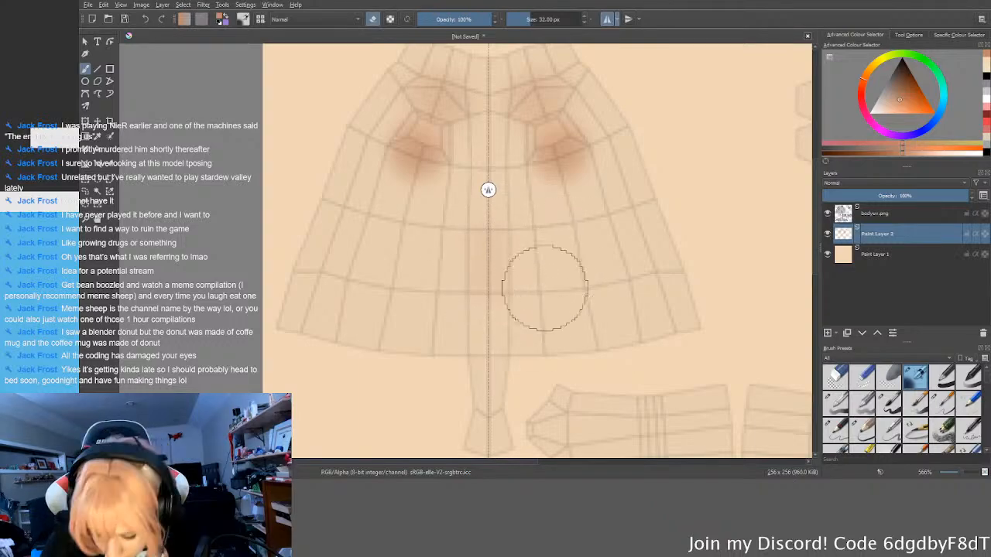
{"action": "key", "text": "e"}
{"action": "left_click_drag", "start_coordinate": [492, 276], "coordinate": [492, 251]}
{"action": "key", "text": "e"}
{"action": "mouse_move", "coordinate": [552, 249]}
{"action": "left_mouse_down"}
{"action": "mouse_move", "coordinate": [533, 301]}
{"action": "mouse_move", "coordinate": [537, 274]}
{"action": "left_mouse_up"}
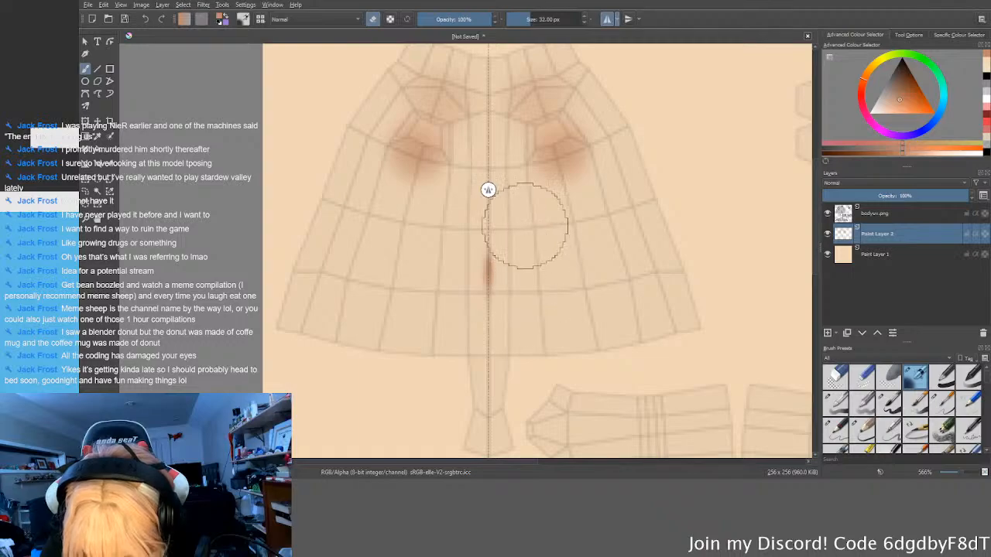
{"action": "key", "text": "e"}
{"action": "scroll", "coordinate": [581, 303], "scroll_direction": "down", "scroll_amount": 1}
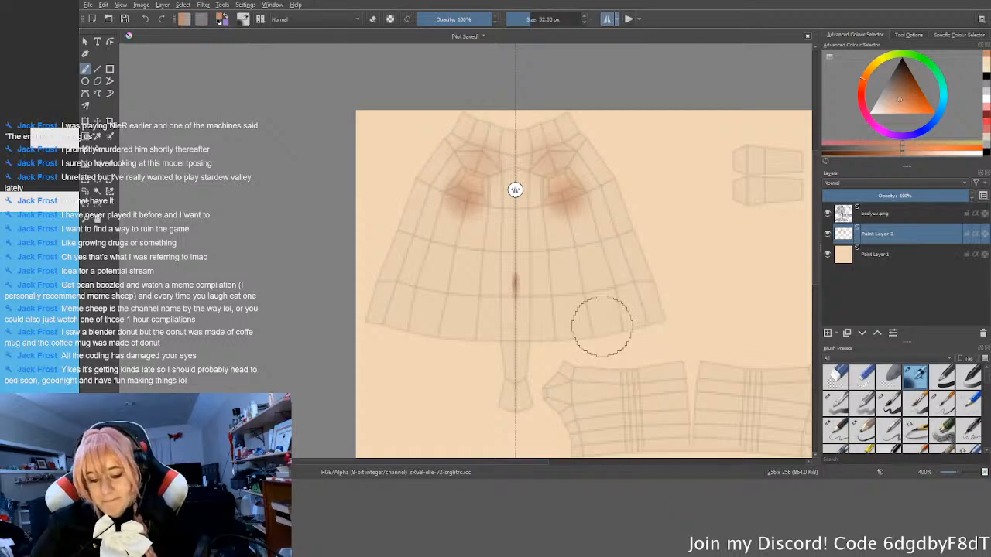
Step: Soften the mirrored shading below the armholes with the brush in eraser mode, and return to normal painting
{"action": "scroll", "coordinate": [594, 328], "scroll_direction": "up", "scroll_amount": 2}
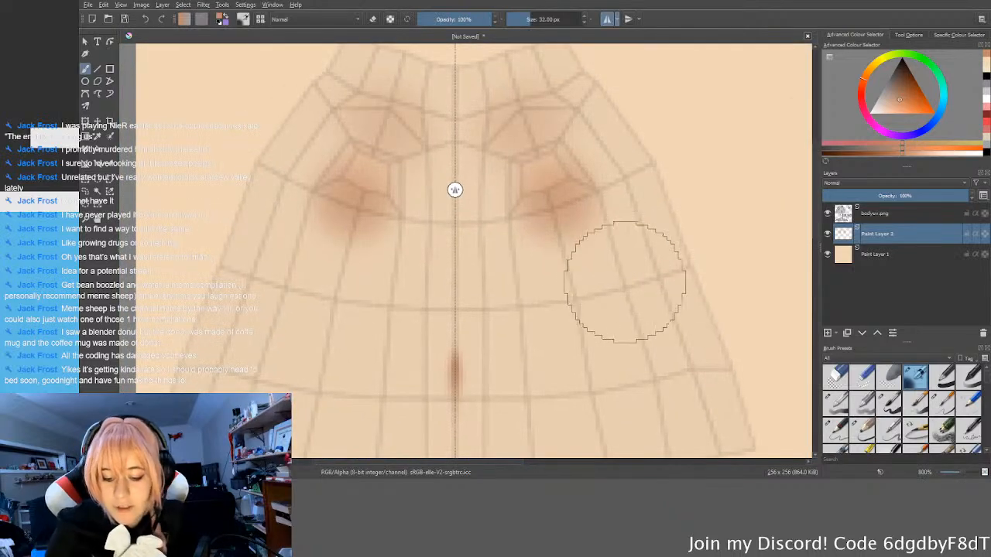
{"action": "key", "text": "e"}
{"action": "mouse_move", "coordinate": [624, 299]}
{"action": "left_mouse_down"}
{"action": "mouse_move", "coordinate": [536, 294]}
{"action": "mouse_move", "coordinate": [510, 257]}
{"action": "left_mouse_up"}
{"action": "key", "text": "e"}
{"action": "scroll", "coordinate": [678, 362], "scroll_direction": "down", "scroll_amount": 3}
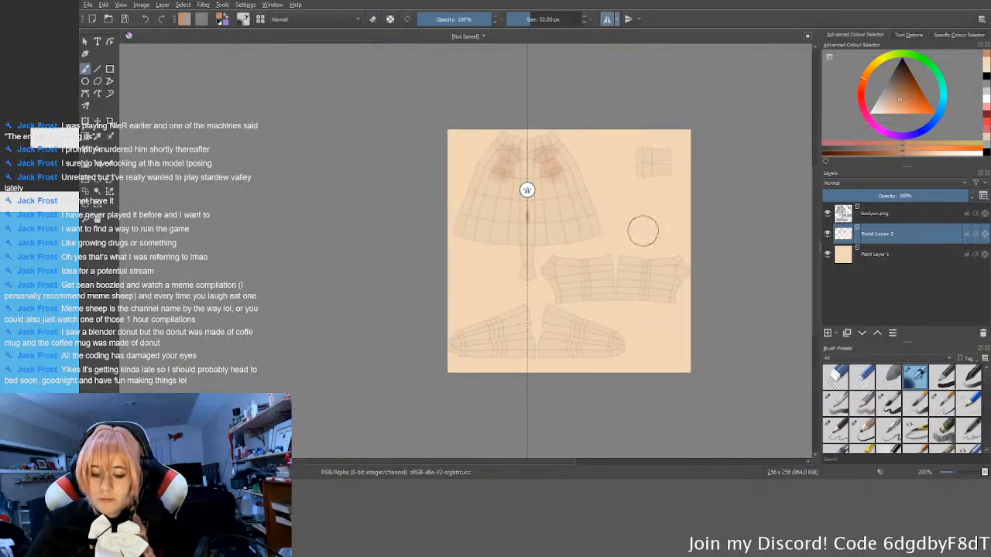
{"action": "scroll", "coordinate": [650, 172], "scroll_direction": "up", "scroll_amount": 1}
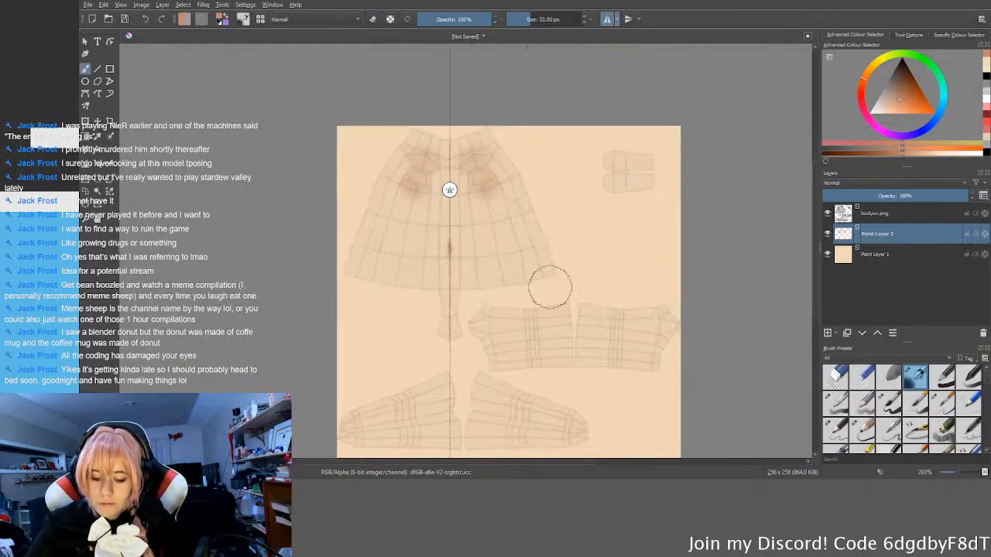
{"action": "scroll", "coordinate": [587, 214], "scroll_direction": "down", "scroll_amount": 1}
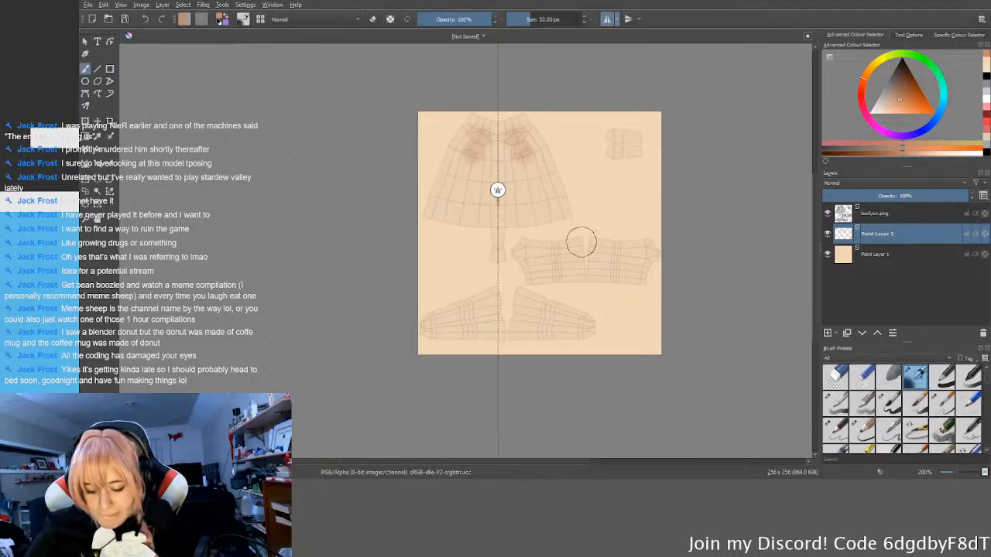
Step: Place the horizontal mirror axis midway between the upper pair of limb UV islands
{"action": "scroll", "coordinate": [555, 281], "scroll_direction": "up", "scroll_amount": 3}
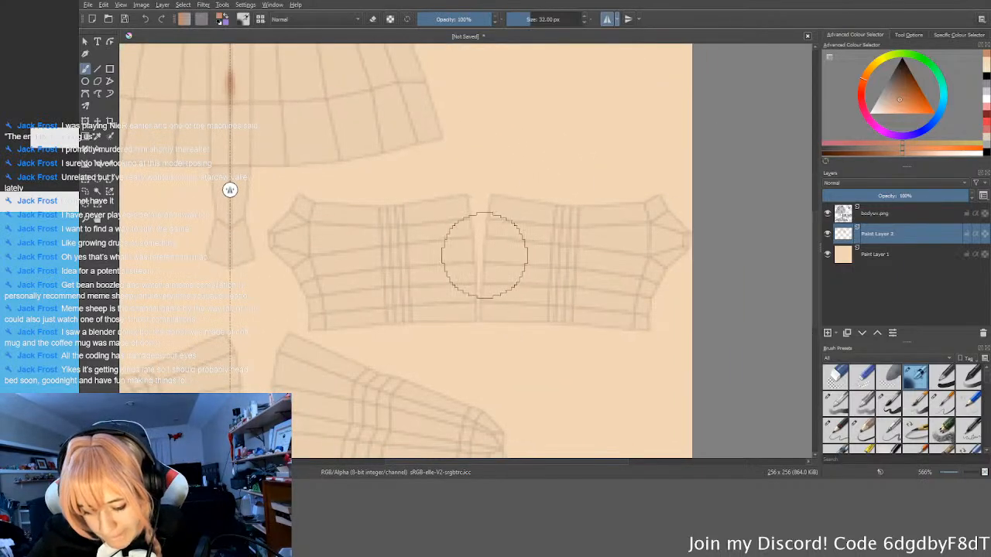
{"action": "scroll", "coordinate": [411, 249], "scroll_direction": "up", "scroll_amount": 1}
{"action": "left_click_drag", "start_coordinate": [158, 189], "coordinate": [509, 362]}
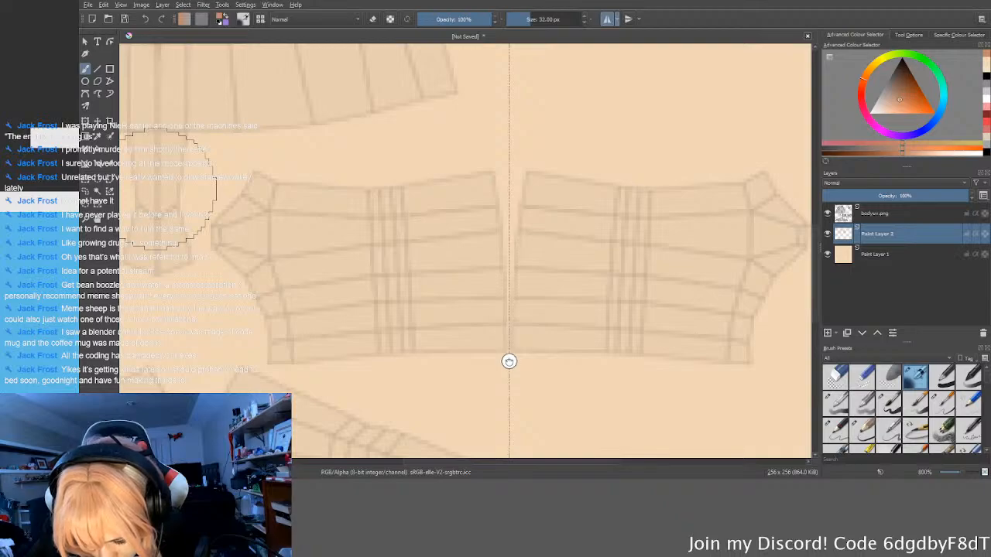
{"action": "scroll", "coordinate": [450, 259], "scroll_direction": "down", "scroll_amount": 1}
{"action": "scroll", "coordinate": [471, 259], "scroll_direction": "right", "scroll_amount": 2}
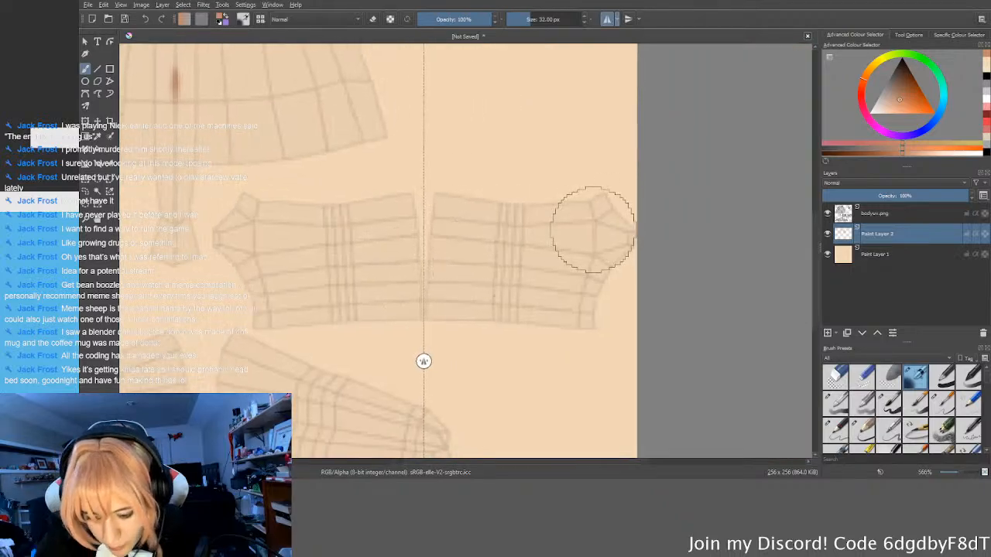
Step: Try mirrored tan shading on the outer ends of the upper limb islands, and undo it
{"action": "left_click_drag", "start_coordinate": [593, 230], "coordinate": [589, 222]}
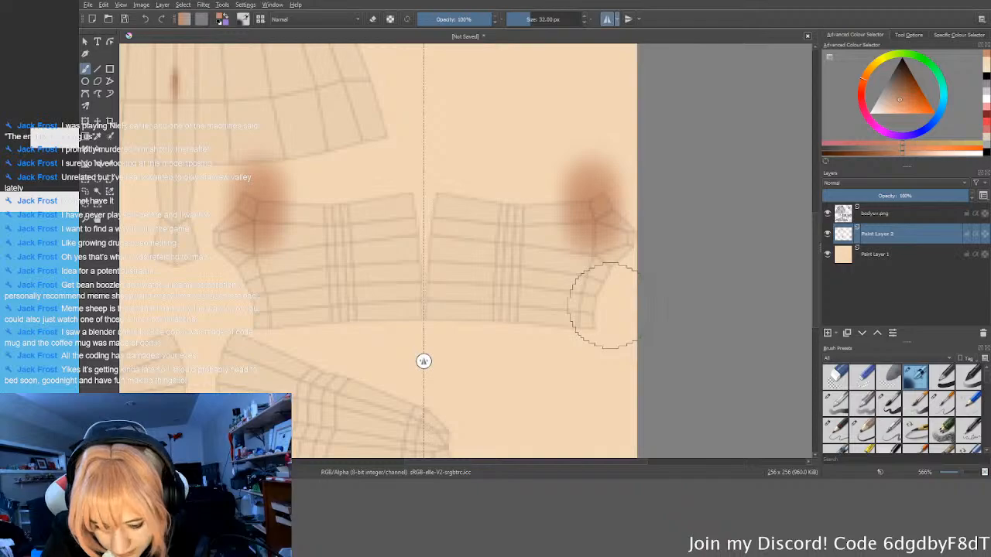
{"action": "key", "text": "ctrl+z"}
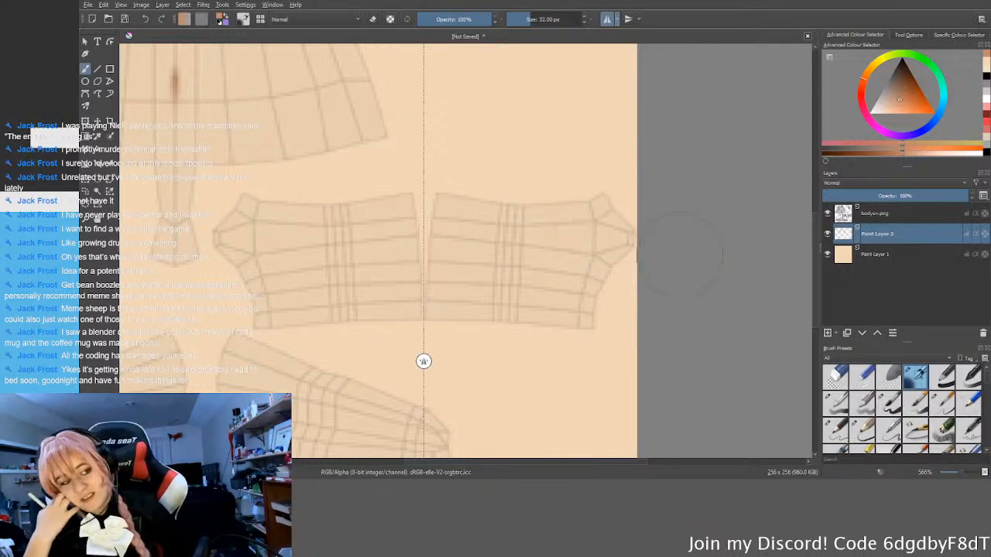
Step: Paint faint mirrored tan shading across the joint edge loops in the middle of the upper limb islands
{"action": "left_click_drag", "start_coordinate": [520, 221], "coordinate": [504, 238]}
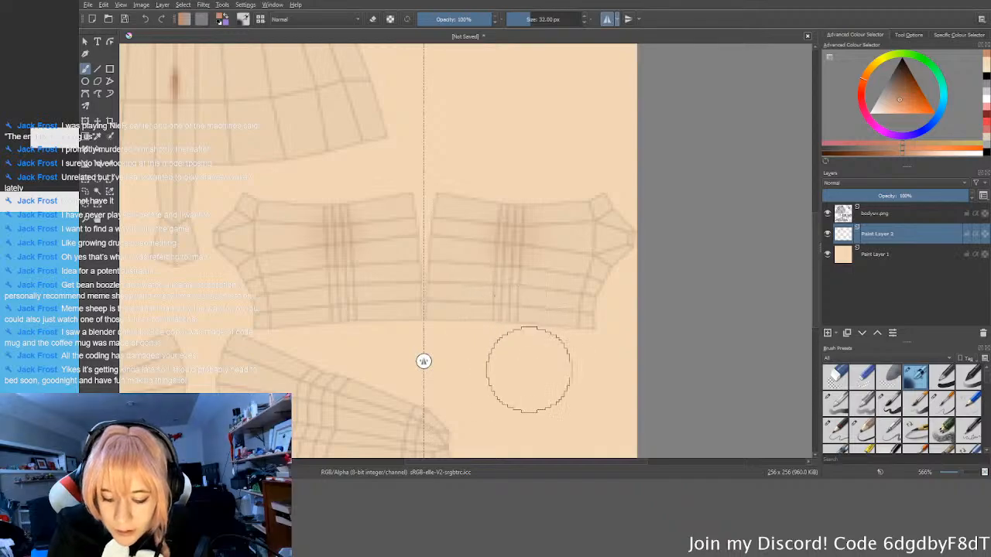
{"action": "left_click_drag", "start_coordinate": [508, 297], "coordinate": [498, 295]}
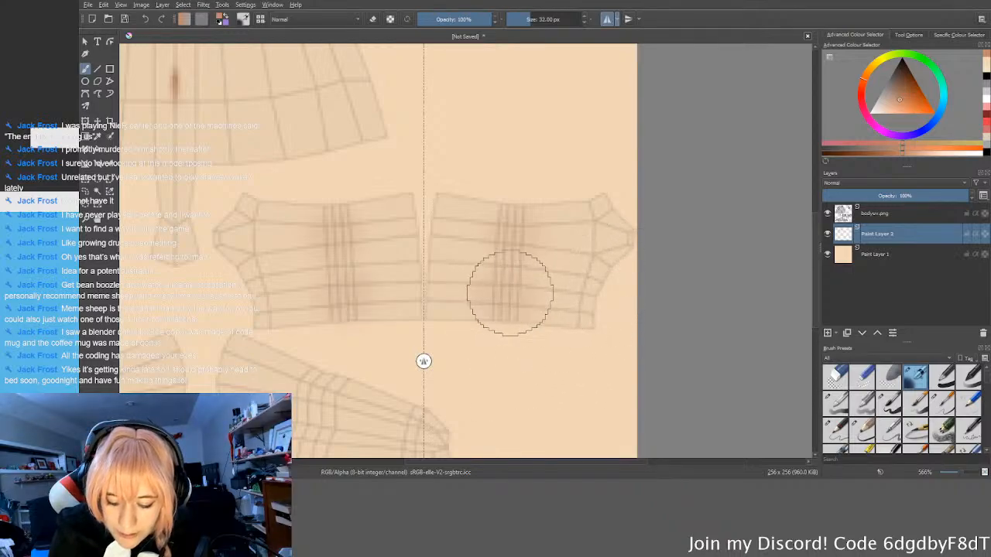
{"action": "key", "text": "ctrl+z"}
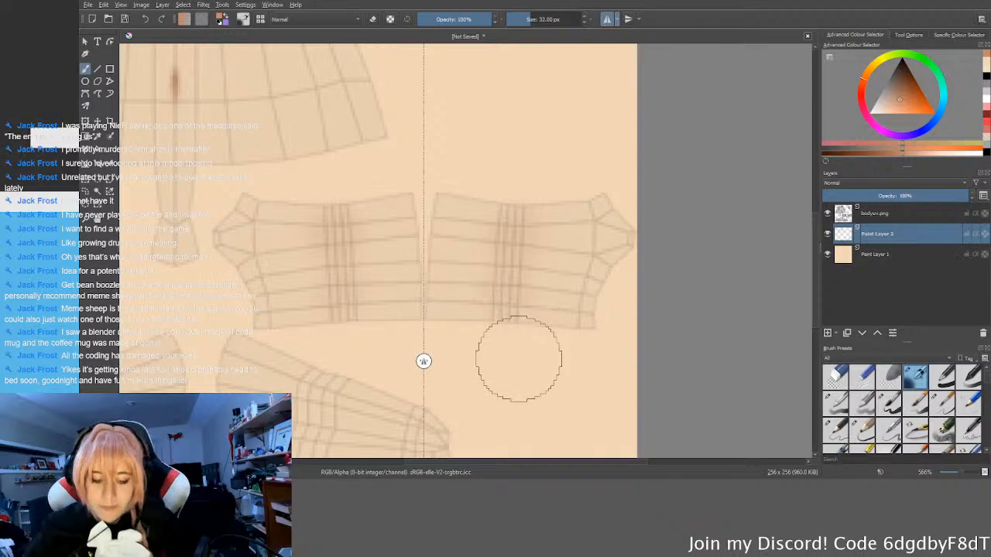
Step: Place the horizontal mirror axis midway between the lower pair of limb UV islands
{"action": "scroll", "coordinate": [519, 354], "scroll_direction": "down", "scroll_amount": 2, "text": "ctrl"}
{"action": "middle_click_drag", "start_coordinate": [531, 376], "coordinate": [594, 334]}
{"action": "left_click_drag", "start_coordinate": [528, 361], "coordinate": [455, 338]}
{"action": "scroll", "coordinate": [504, 311], "scroll_direction": "up", "scroll_amount": 4, "text": "ctrl"}
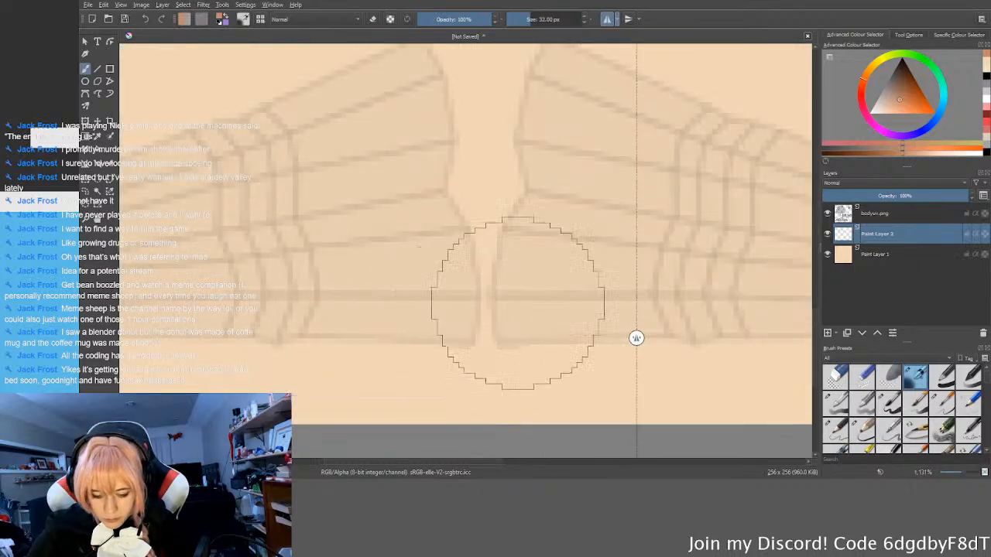
{"action": "left_click_drag", "start_coordinate": [581, 331], "coordinate": [487, 305]}
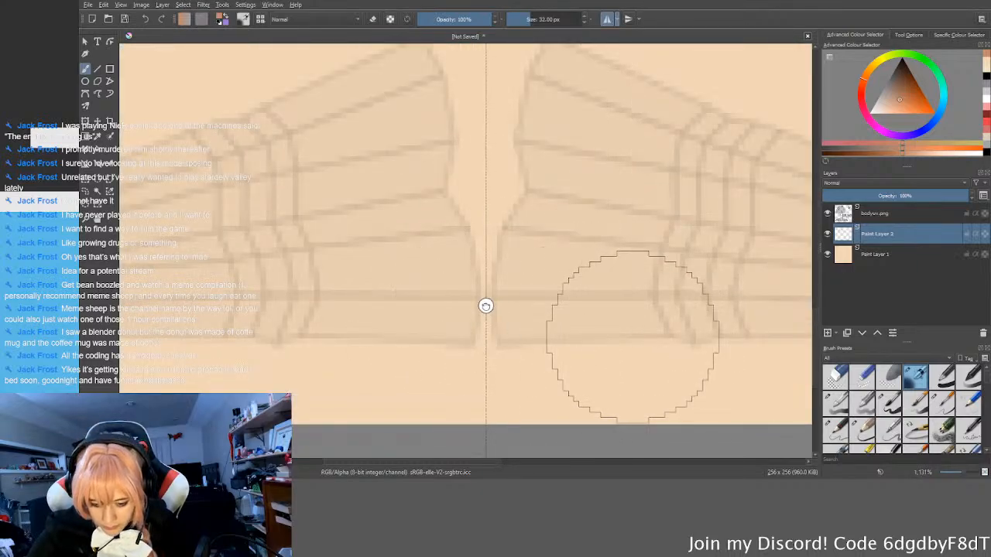
Step: Paint faint mirrored tan shading across the joint edge loops of the lower limb islands
{"action": "scroll", "coordinate": [658, 267], "scroll_direction": "down", "scroll_amount": 2, "text": "ctrl"}
{"action": "scroll", "coordinate": [673, 298], "scroll_direction": "up", "scroll_amount": 1, "text": "ctrl"}
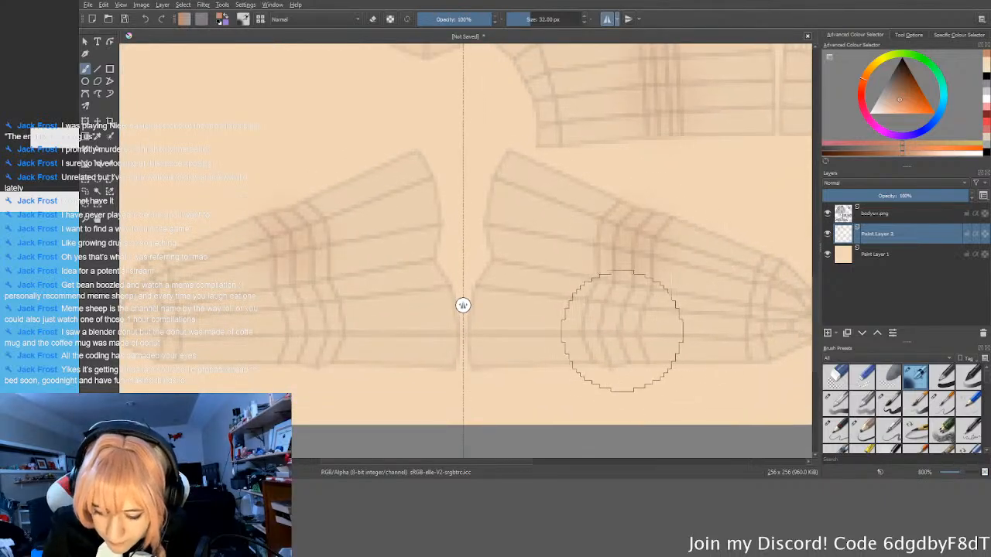
{"action": "scroll", "coordinate": [654, 333], "scroll_direction": "down", "scroll_amount": 3, "text": "ctrl"}
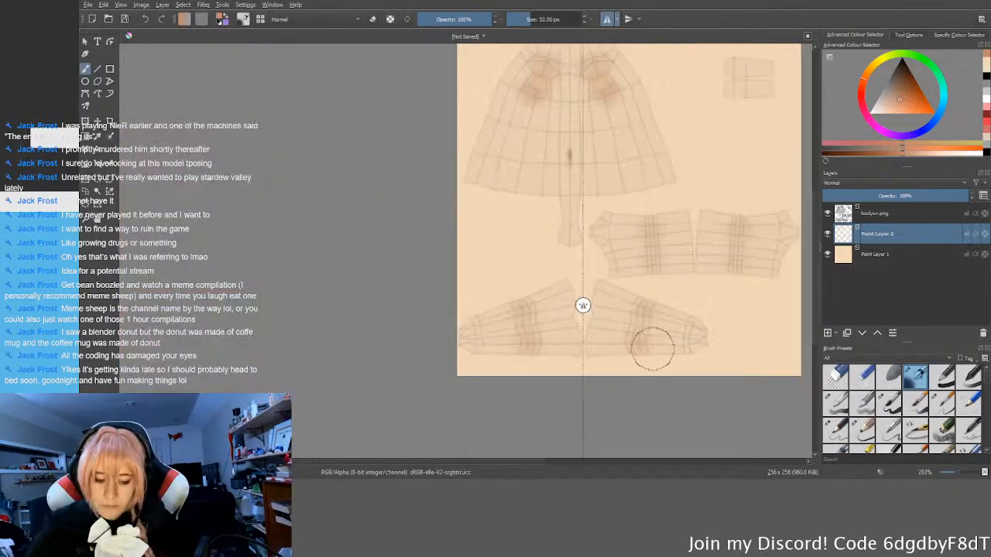
{"action": "scroll", "coordinate": [650, 349], "scroll_direction": "up", "scroll_amount": 2, "text": "ctrl"}
{"action": "scroll", "coordinate": [662, 371], "scroll_direction": "up", "scroll_amount": 1, "text": "ctrl"}
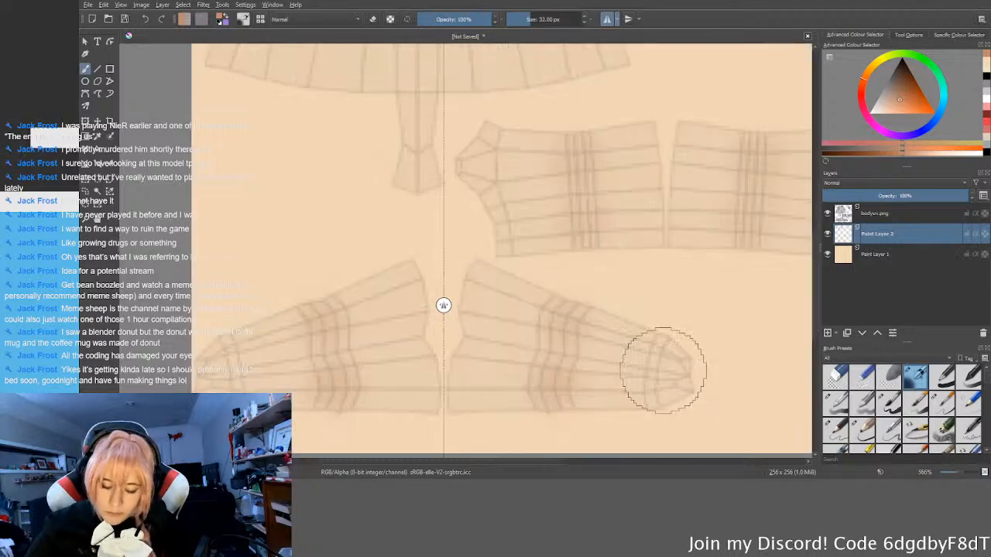
{"action": "scroll", "coordinate": [663, 370], "scroll_direction": "down", "scroll_amount": 2, "text": "ctrl"}
{"action": "scroll", "coordinate": [663, 309], "scroll_direction": "down", "scroll_amount": 1, "text": "ctrl"}
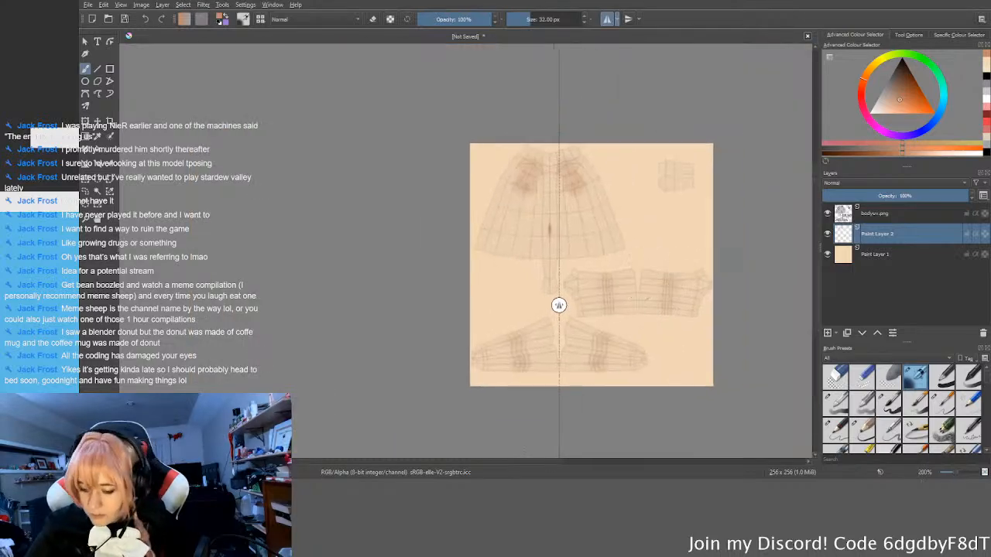
Step: Hide the UV overlay layer and save the painted texture as body.png
{"action": "left_click", "coordinate": [827, 214]}
{"action": "middle_click_drag", "start_coordinate": [702, 298], "coordinate": [682, 296]}
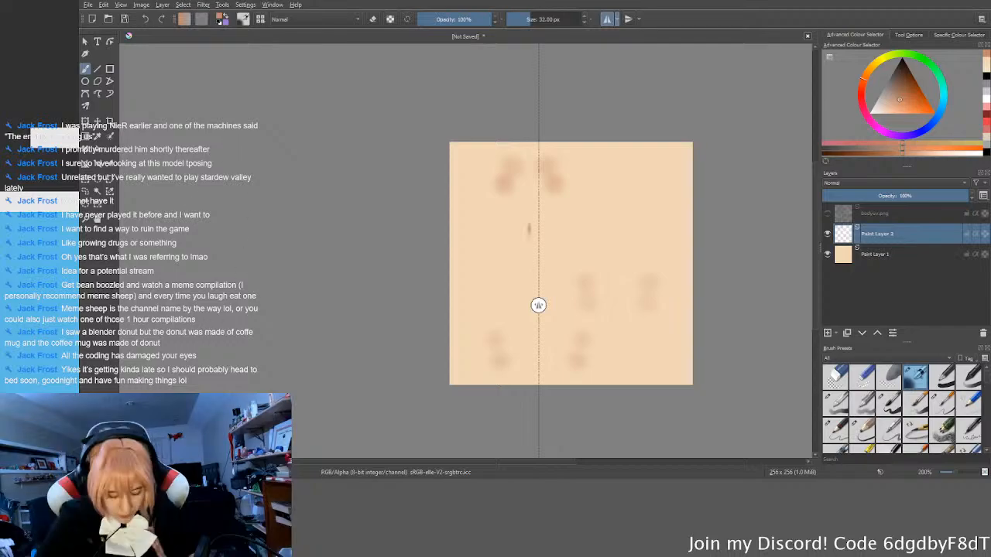
{"action": "left_click", "coordinate": [478, 268]}
{"action": "left_click", "coordinate": [669, 392]}
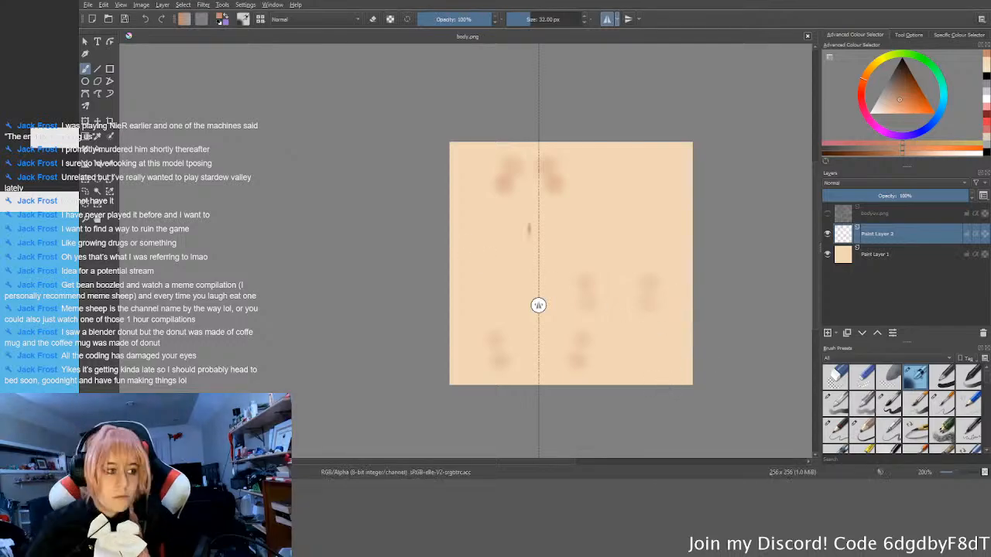
Step: Switch to Blender, open the Layout workspace, show the model in Material Preview shading and deselect the body
{"action": "key", "text": "alt+Tab"}
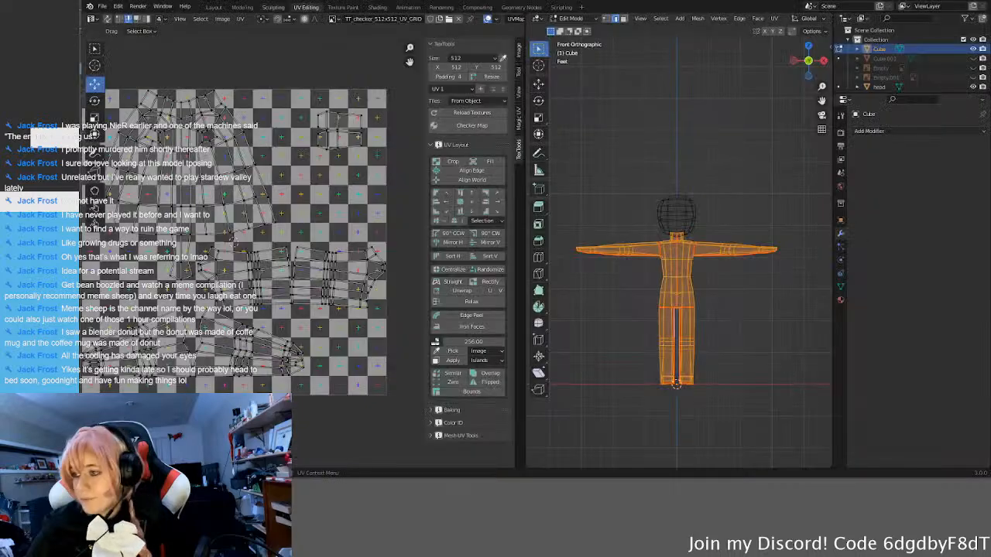
{"action": "left_click", "coordinate": [214, 7]}
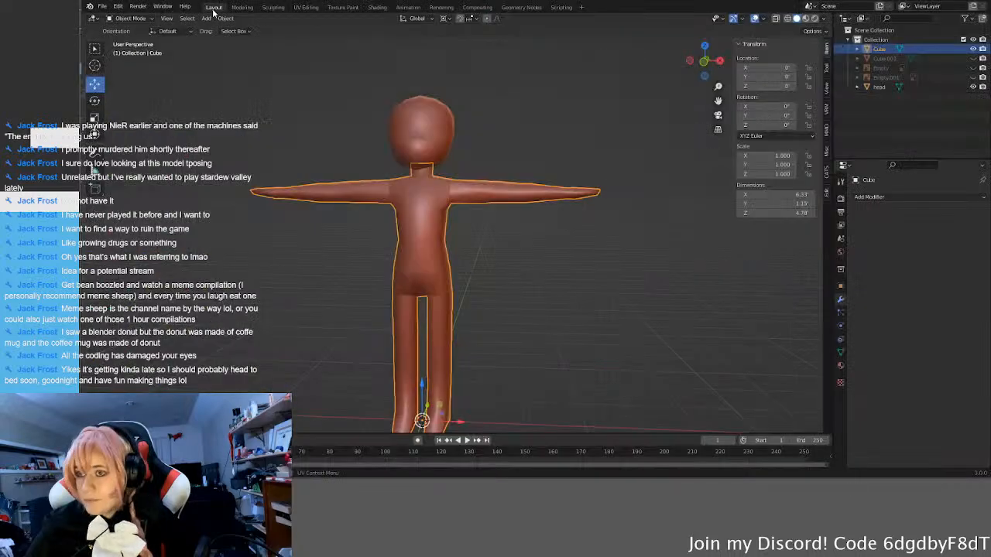
{"action": "key", "text": "z"}
{"action": "left_click", "coordinate": [586, 302]}
{"action": "left_click", "coordinate": [601, 273]}
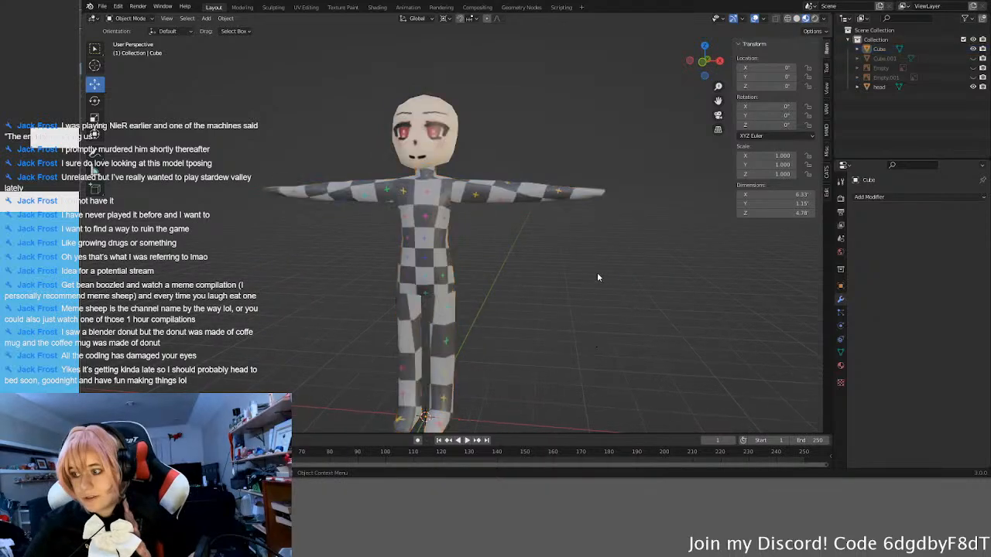
{"action": "mouse_move", "coordinate": [537, 271]}
{"action": "middle_mouse_down"}
{"action": "mouse_move", "coordinate": [581, 278]}
{"action": "mouse_move", "coordinate": [379, 285]}
{"action": "mouse_move", "coordinate": [534, 288]}
{"action": "middle_mouse_up"}
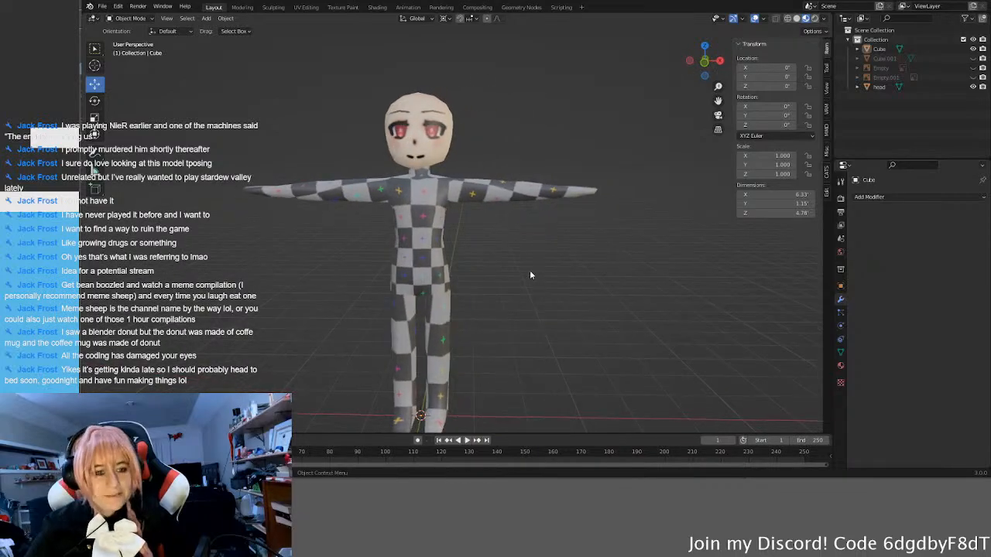
Step: Select the body mesh, unlink its checker UV grid material and assign a new default material
{"action": "left_click", "coordinate": [437, 247]}
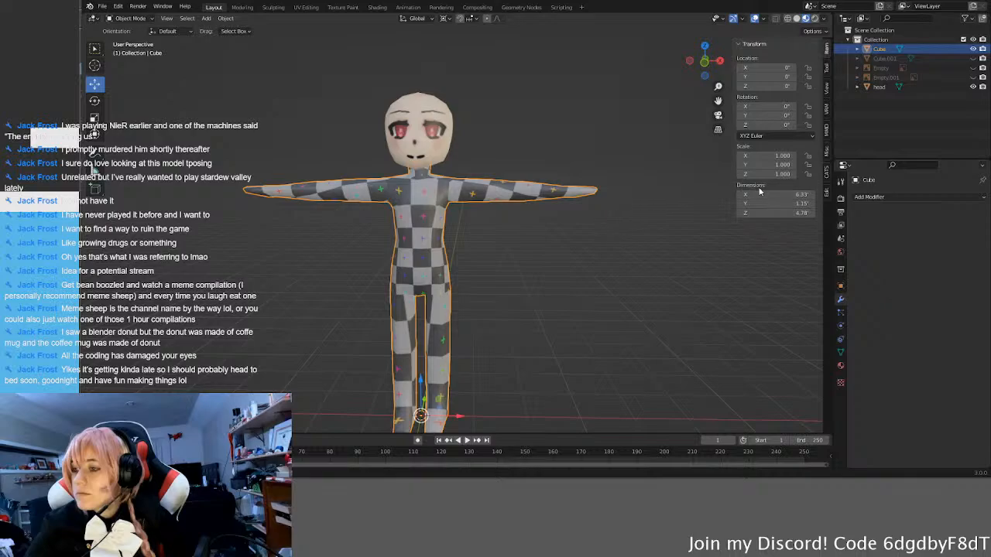
{"action": "left_click", "coordinate": [841, 366]}
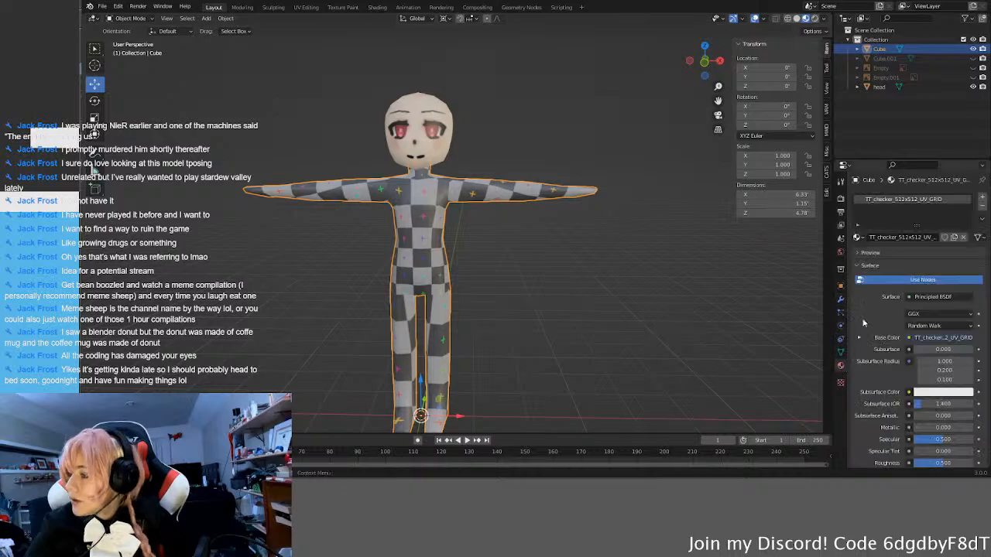
{"action": "left_click", "coordinate": [858, 237]}
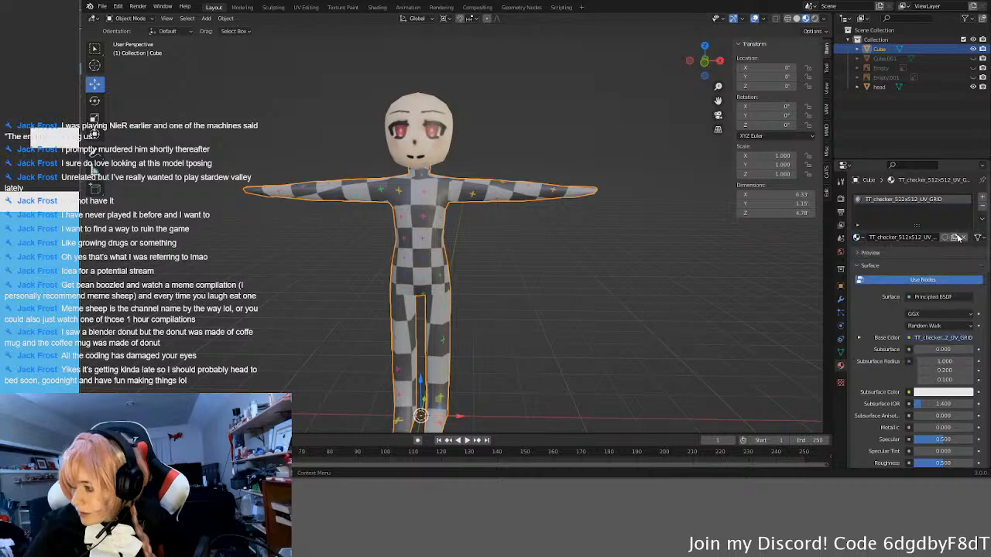
{"action": "left_click", "coordinate": [964, 237]}
{"action": "left_click", "coordinate": [872, 238]}
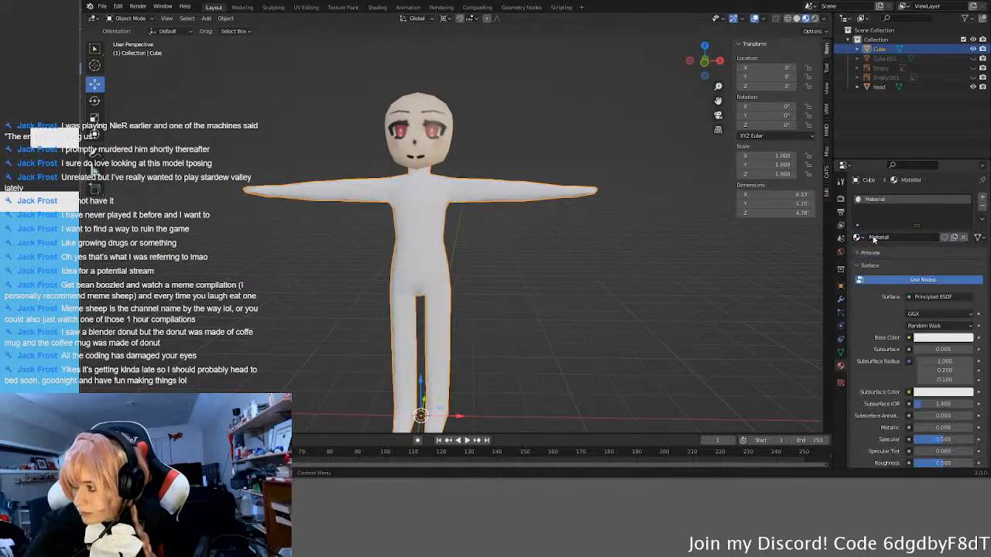
Step: Set the new material's Base Color to an Image Texture using body.png and deselect the body
{"action": "left_click", "coordinate": [909, 337]}
{"action": "left_click", "coordinate": [717, 253]}
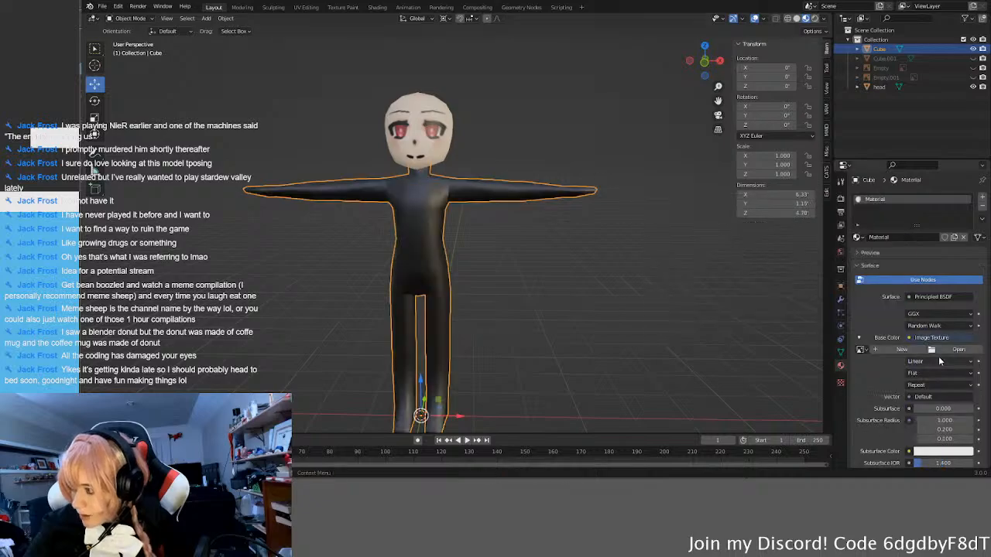
{"action": "left_click", "coordinate": [957, 350]}
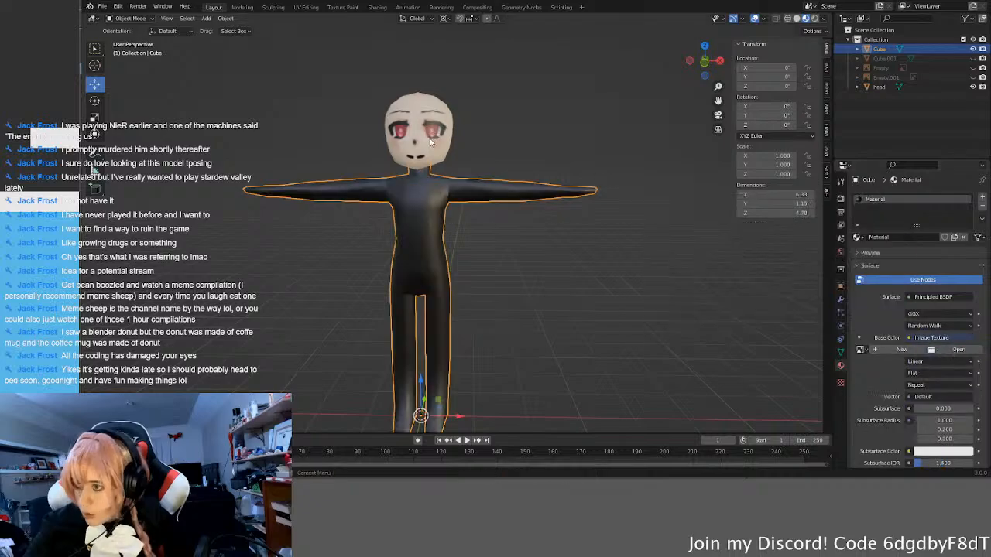
{"action": "left_click", "coordinate": [594, 306]}
Step: Examine the painted skin texture on the front and back of the torso, arms and legs
{"action": "middle_click_drag", "start_coordinate": [594, 306], "coordinate": [416, 294]}
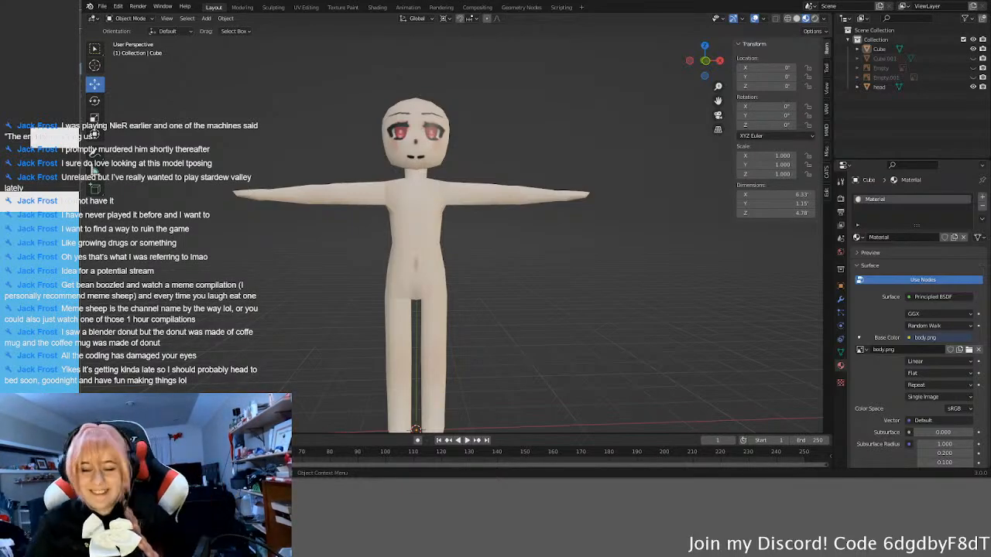
{"action": "middle_click_drag", "start_coordinate": [550, 302], "coordinate": [467, 313]}
{"action": "scroll", "coordinate": [530, 175], "scroll_direction": "up", "scroll_amount": 4}
{"action": "middle_click_drag", "start_coordinate": [530, 176], "coordinate": [551, 240]}
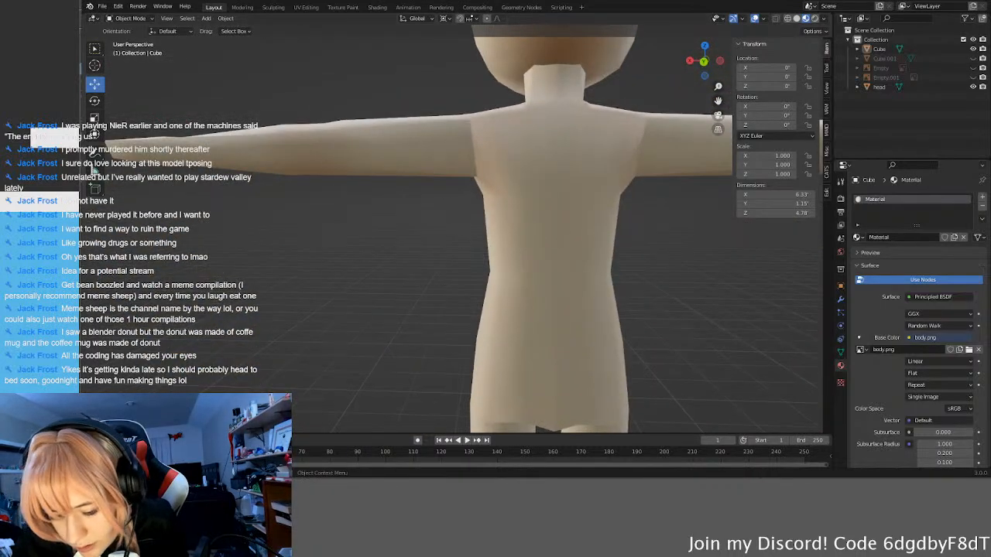
{"action": "middle_click_drag", "start_coordinate": [278, 127], "coordinate": [553, 254]}
{"action": "scroll", "coordinate": [506, 246], "scroll_direction": "down", "scroll_amount": 3}
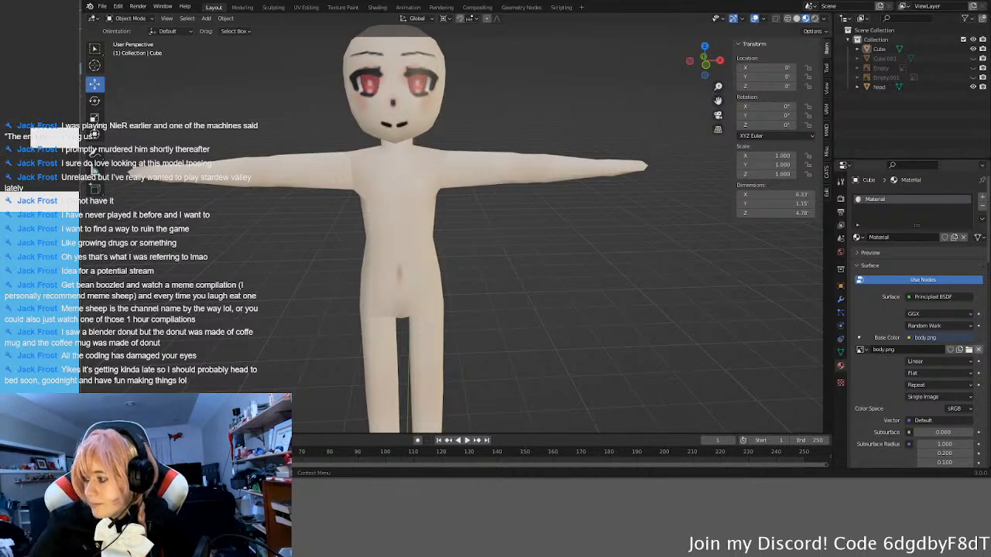
{"action": "middle_click_drag", "start_coordinate": [570, 314], "coordinate": [473, 262]}
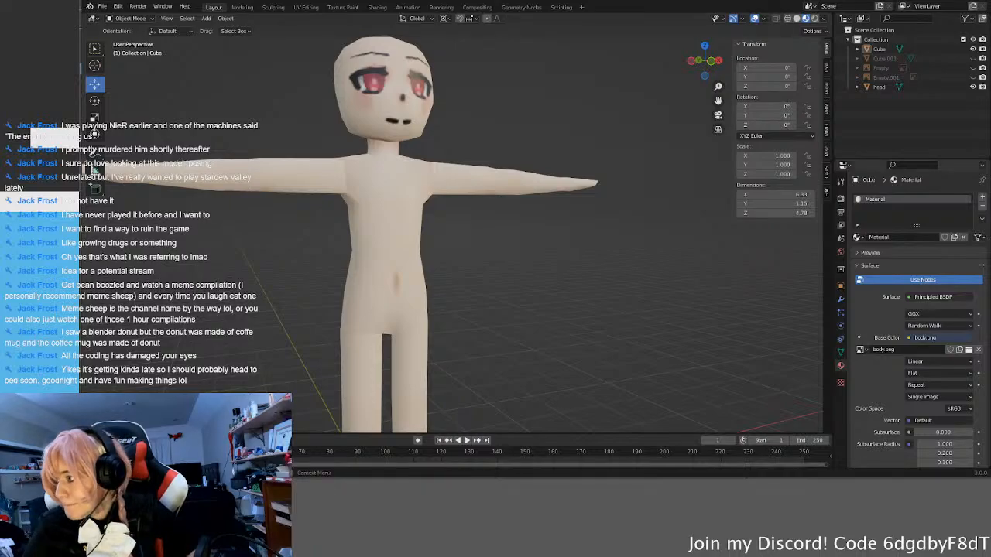
{"action": "middle_click_drag", "start_coordinate": [362, 217], "coordinate": [492, 228]}
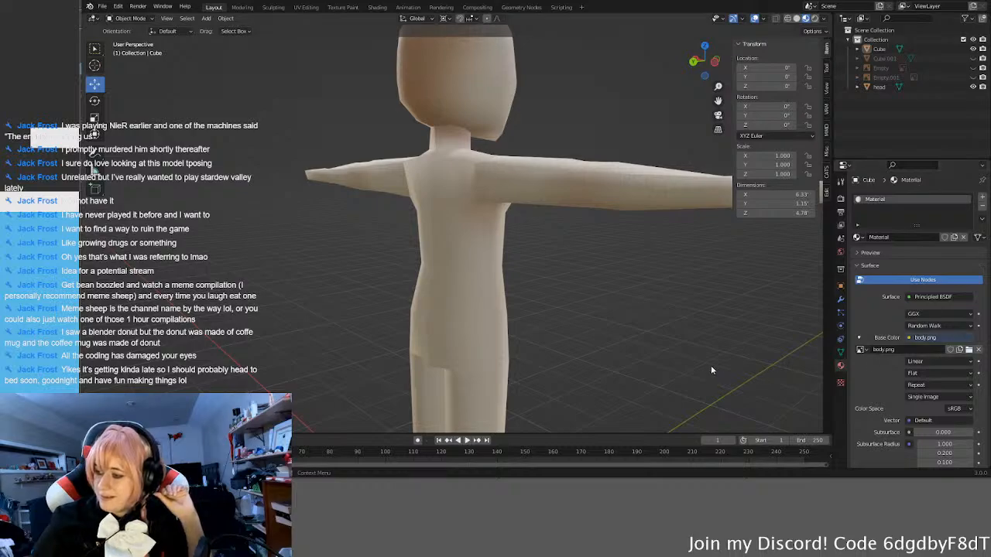
{"action": "middle_click_drag", "start_coordinate": [731, 248], "coordinate": [519, 236]}
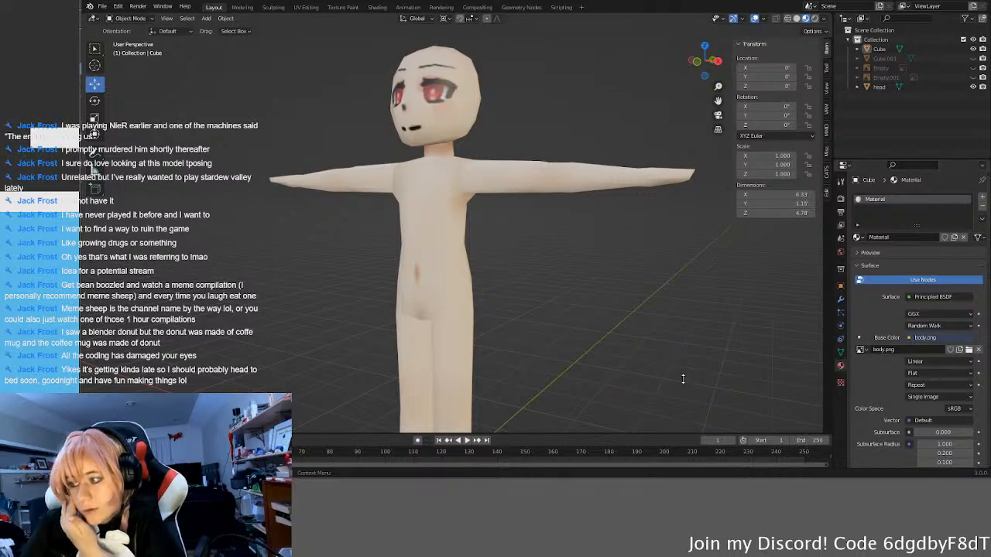
{"action": "middle_click_drag", "start_coordinate": [508, 219], "coordinate": [547, 271]}
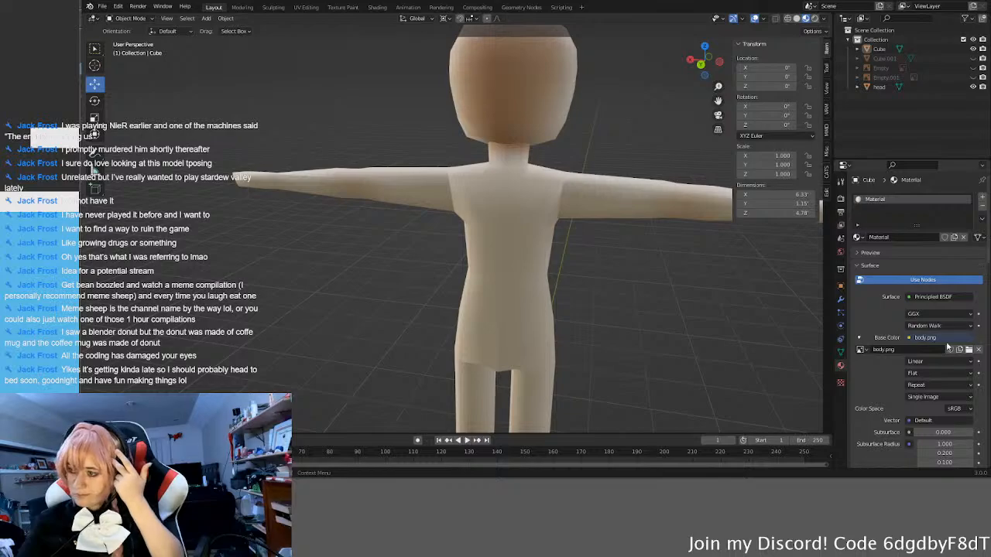
{"action": "middle_click_drag", "start_coordinate": [667, 347], "coordinate": [635, 326]}
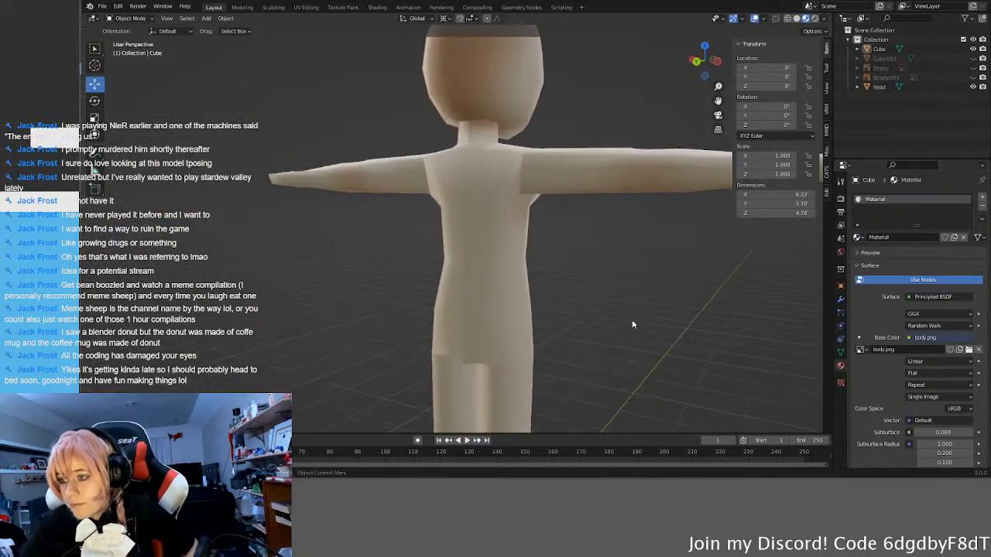
Step: Examine the shading and texture seams at the armpits, body sides, lower torso and legs
{"action": "middle_click_drag", "start_coordinate": [521, 189], "coordinate": [665, 157]}
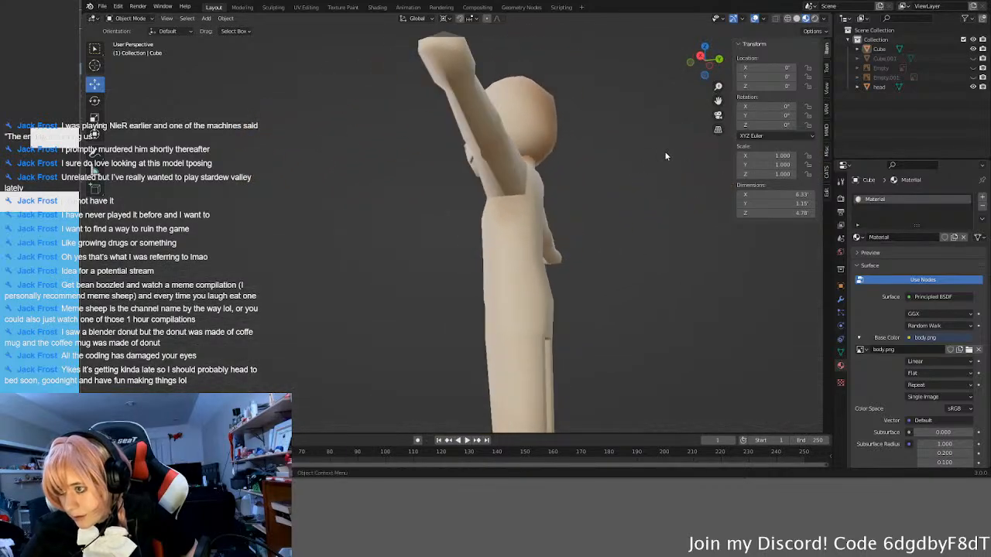
{"action": "middle_click_drag", "start_coordinate": [489, 201], "coordinate": [537, 206]}
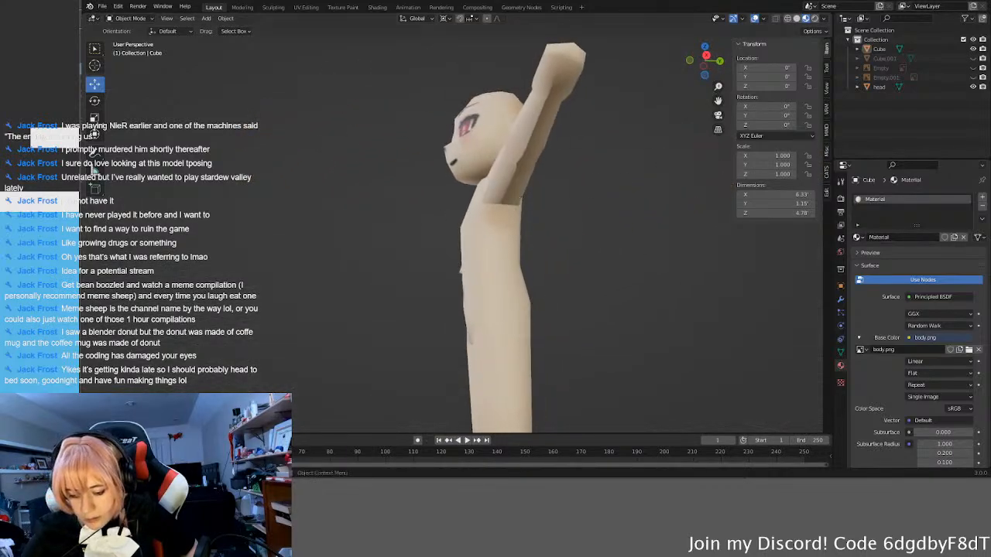
{"action": "middle_click_drag", "start_coordinate": [418, 180], "coordinate": [622, 229]}
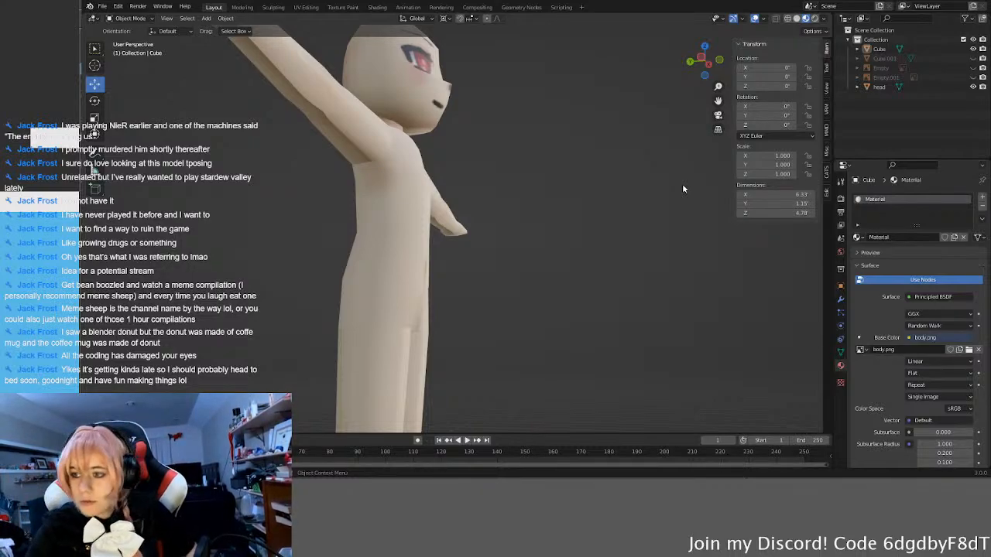
{"action": "middle_click_drag", "start_coordinate": [594, 199], "coordinate": [472, 283]}
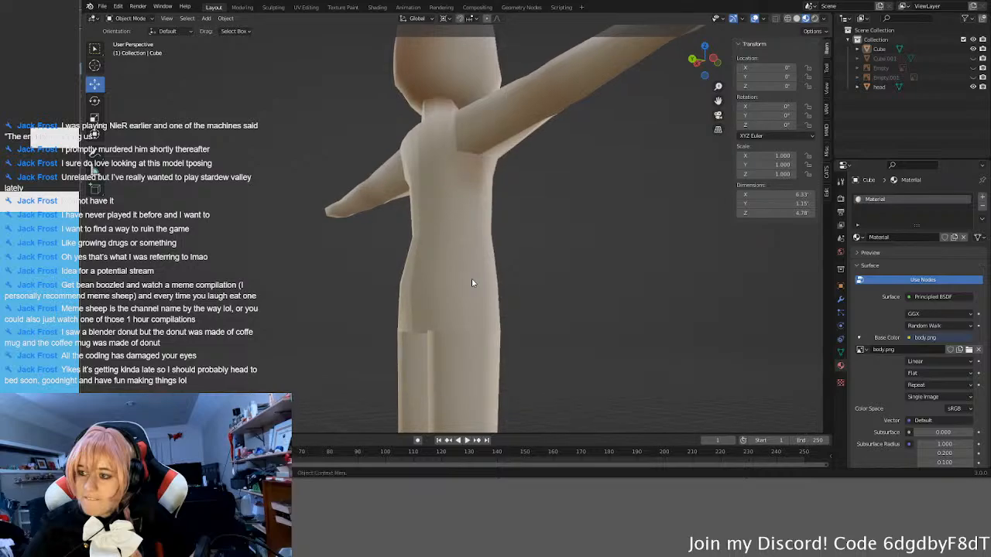
{"action": "left_click", "coordinate": [476, 117]}
{"action": "middle_click_drag", "start_coordinate": [481, 172], "coordinate": [577, 319]}
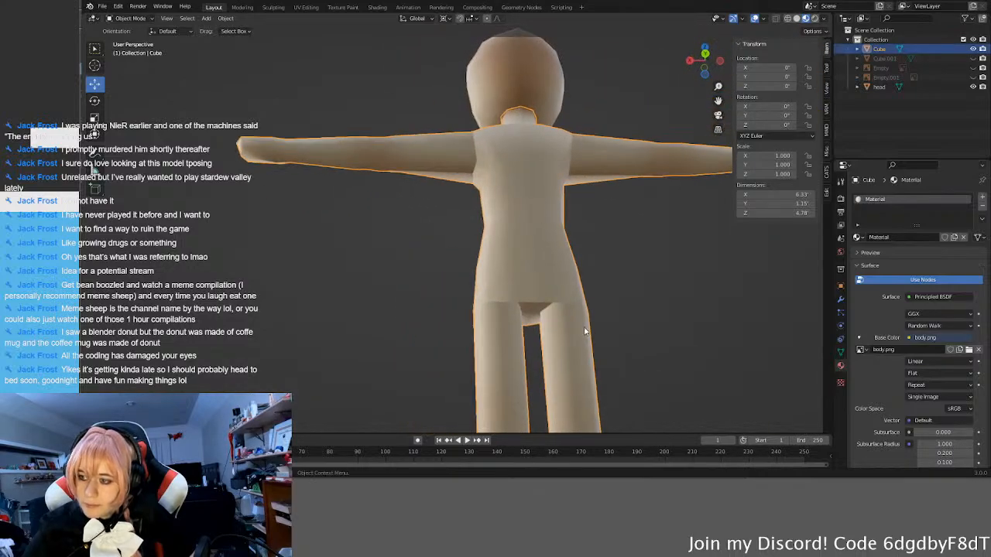
{"action": "left_click", "coordinate": [694, 341]}
{"action": "middle_click_drag", "start_coordinate": [695, 340], "coordinate": [693, 296]}
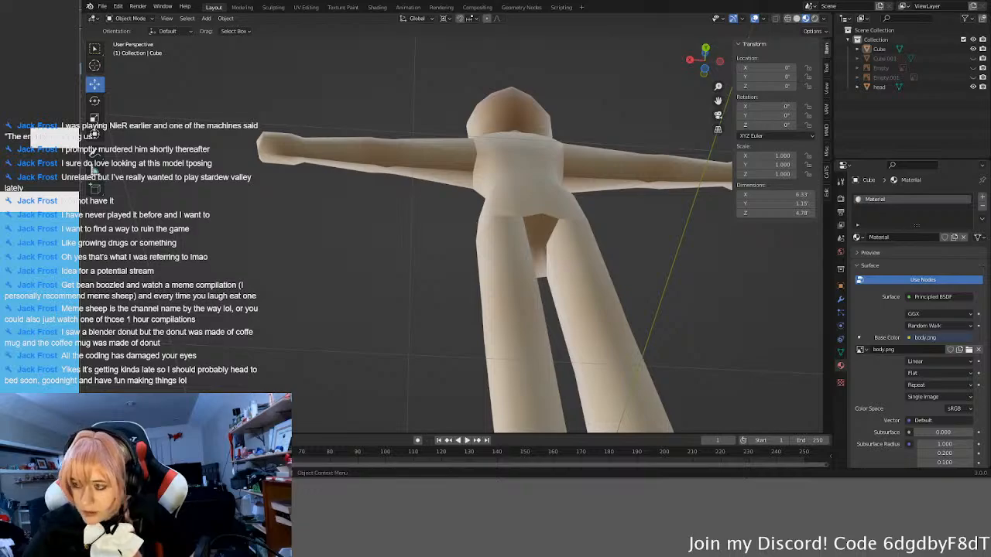
{"action": "middle_click_drag", "start_coordinate": [693, 295], "coordinate": [611, 289]}
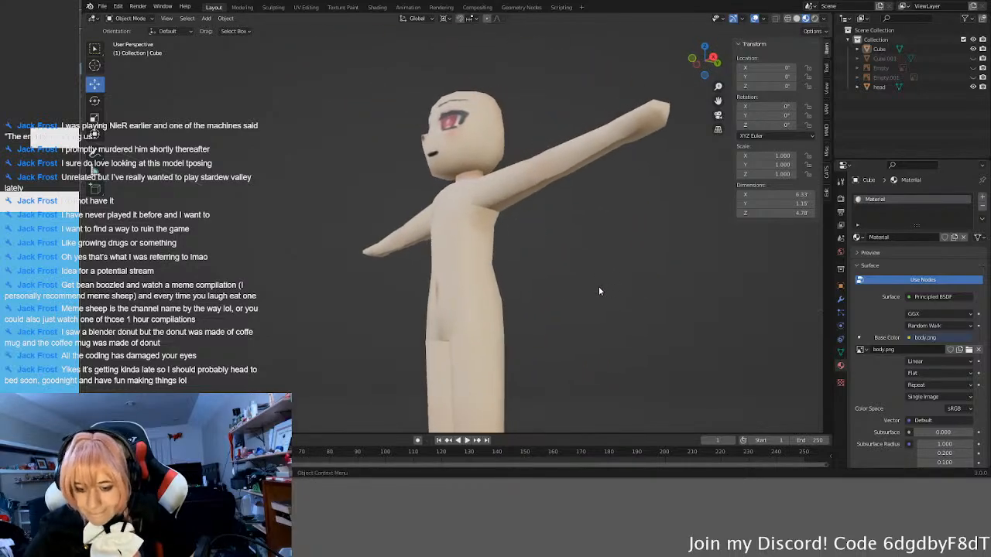
Step: Compare the painted shading in body.png with the torso and limb islands in the UV Editing workspace
{"action": "left_click", "coordinate": [306, 7]}
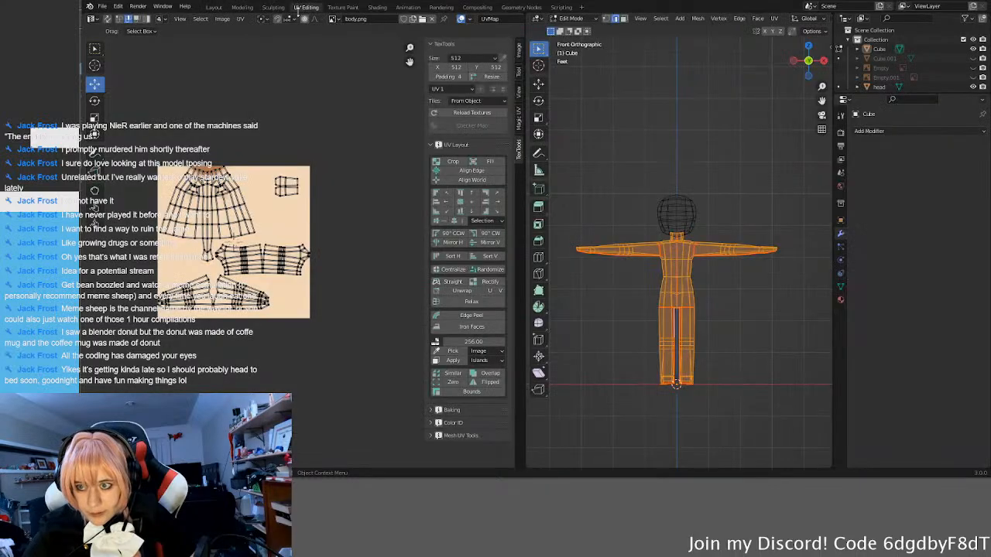
{"action": "scroll", "coordinate": [186, 209], "scroll_direction": "up", "scroll_amount": 3}
{"action": "scroll", "coordinate": [255, 256], "scroll_direction": "up", "scroll_amount": 3}
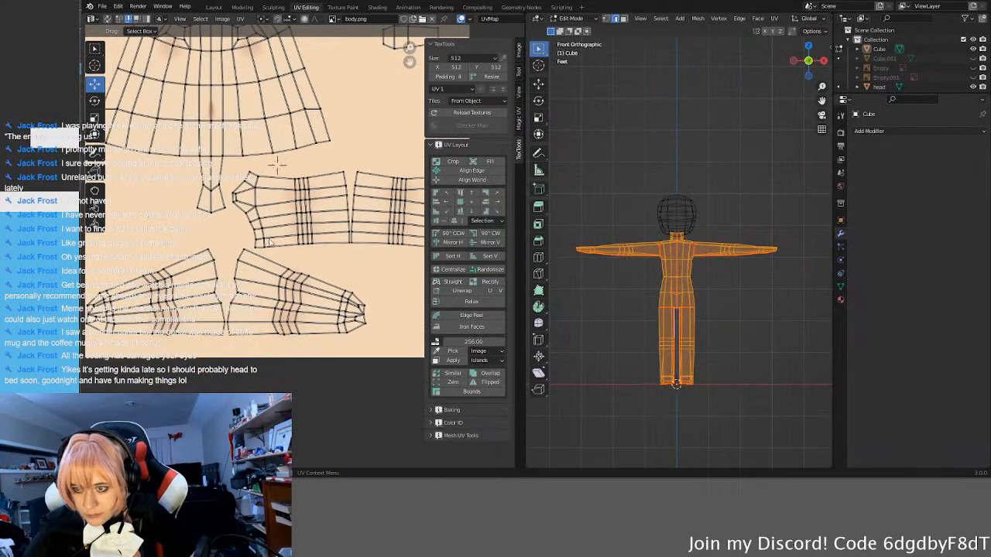
{"action": "scroll", "coordinate": [305, 237], "scroll_direction": "up", "scroll_amount": 3}
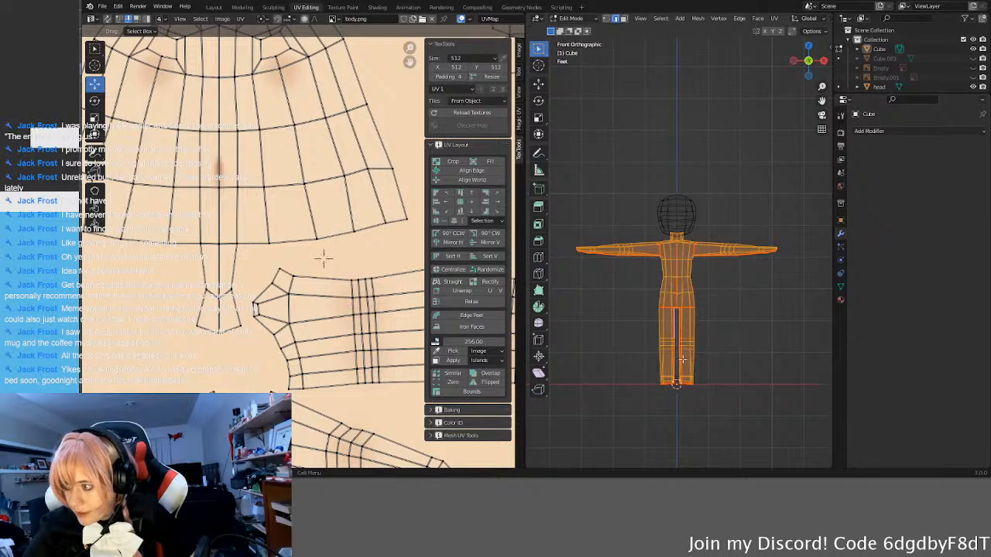
Step: Return to the Layout workspace and switch the viewport to Rendered shading to check the underarm and side shading
{"action": "left_click", "coordinate": [214, 7]}
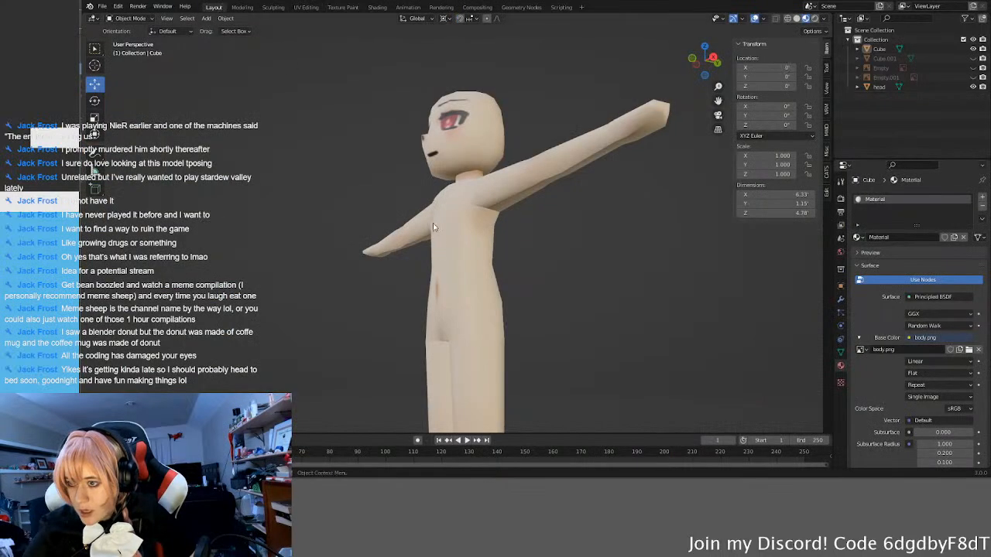
{"action": "middle_click_drag", "start_coordinate": [592, 299], "coordinate": [542, 292]}
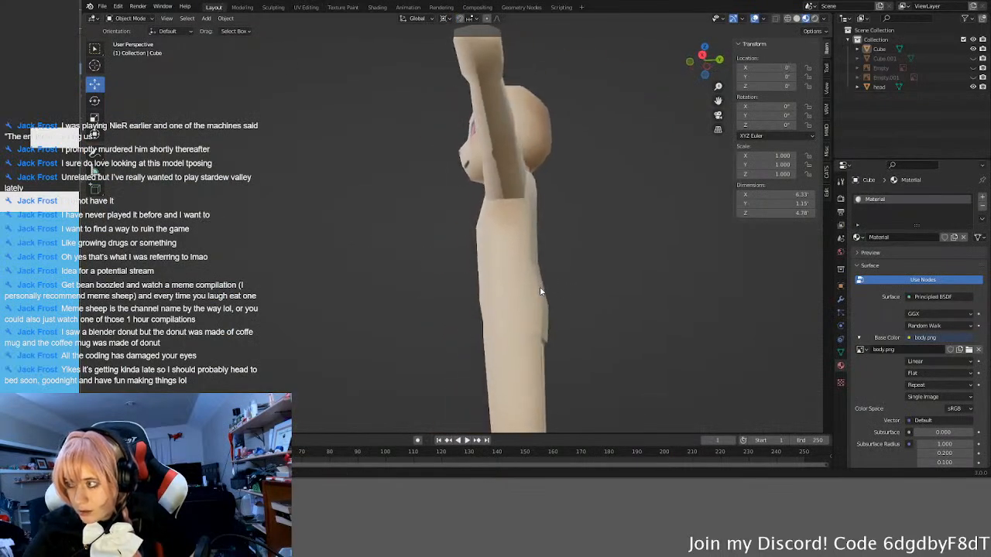
{"action": "left_click", "coordinate": [814, 18]}
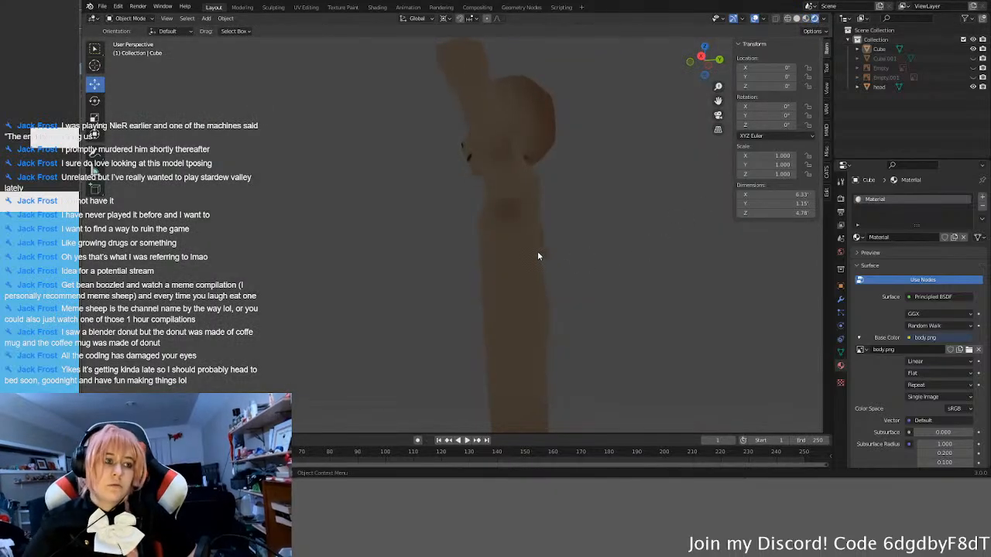
{"action": "mouse_move", "coordinate": [522, 276]}
{"action": "middle_mouse_down"}
{"action": "mouse_move", "coordinate": [563, 281]}
{"action": "mouse_move", "coordinate": [506, 261]}
{"action": "middle_mouse_up"}
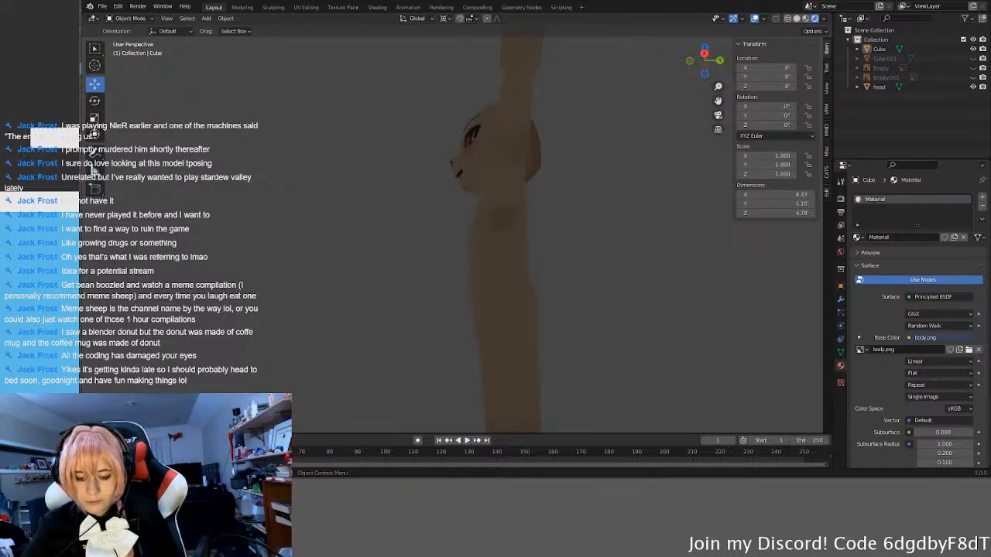
{"action": "middle_click_drag", "start_coordinate": [507, 261], "coordinate": [405, 276]}
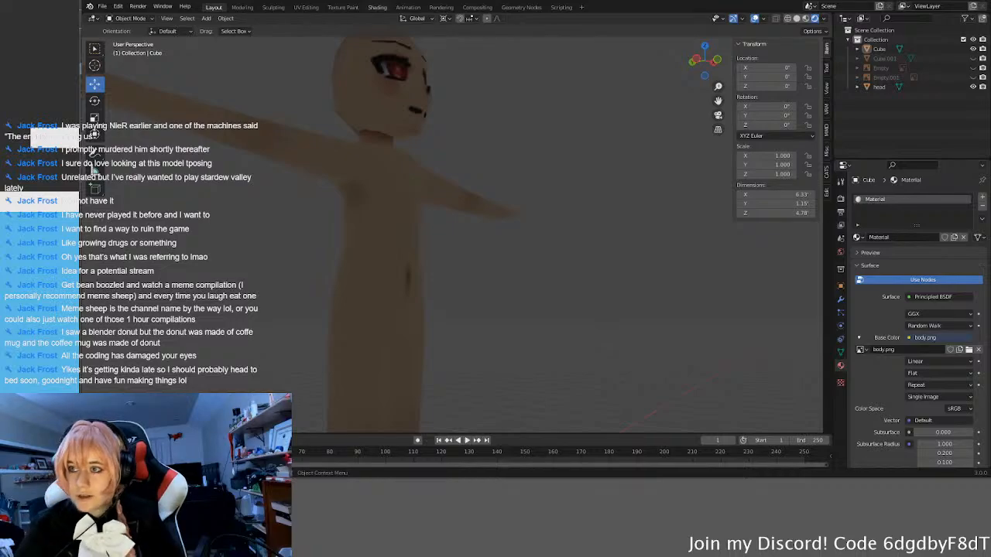
{"action": "left_click", "coordinate": [377, 7]}
{"action": "middle_click_drag", "start_coordinate": [562, 165], "coordinate": [542, 157]}
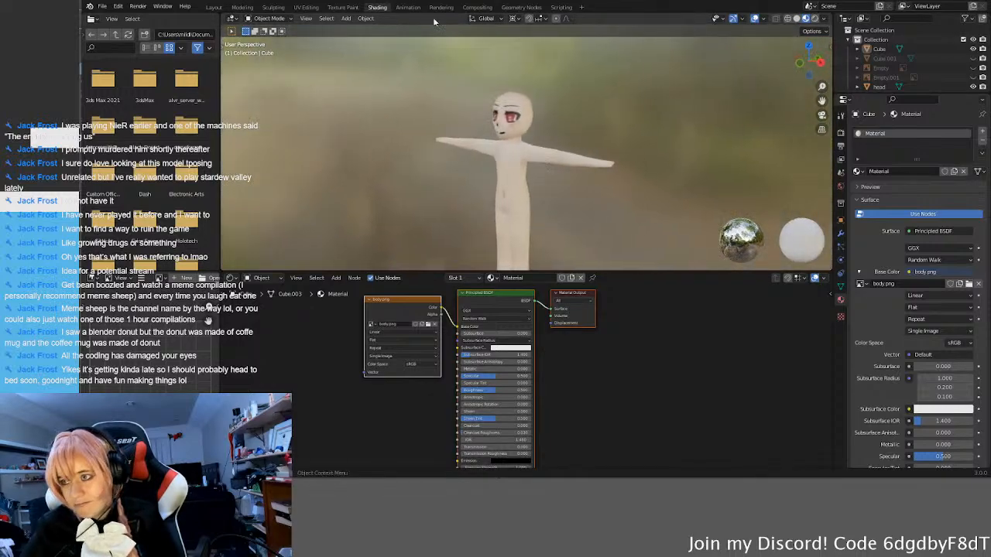
{"action": "left_click", "coordinate": [409, 8]}
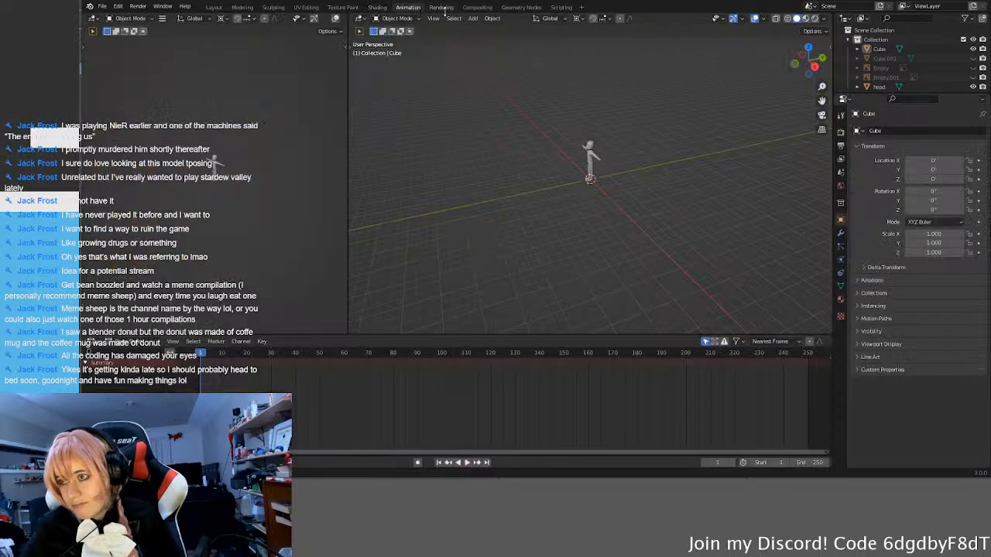
{"action": "left_click", "coordinate": [443, 7]}
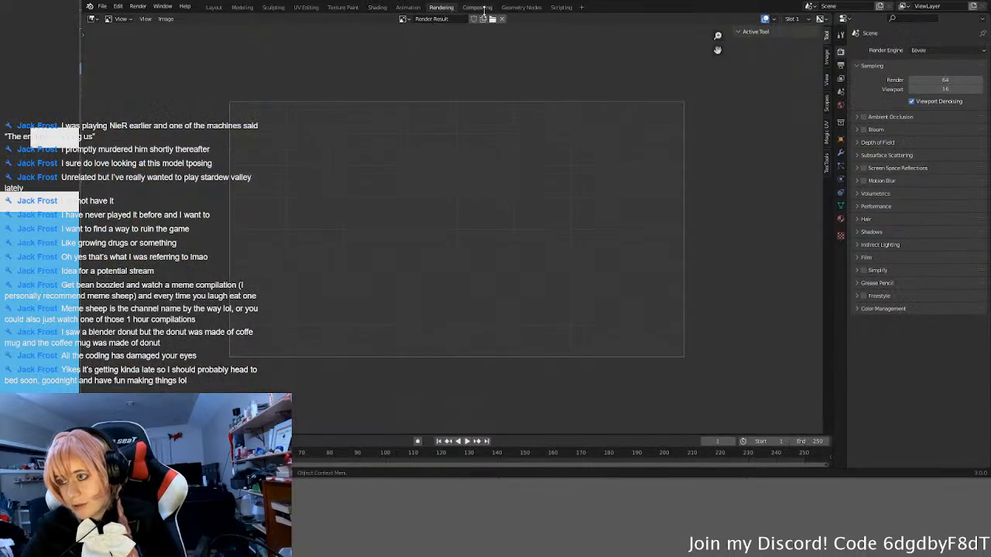
{"action": "left_click", "coordinate": [478, 7]}
{"action": "left_click", "coordinate": [213, 8]}
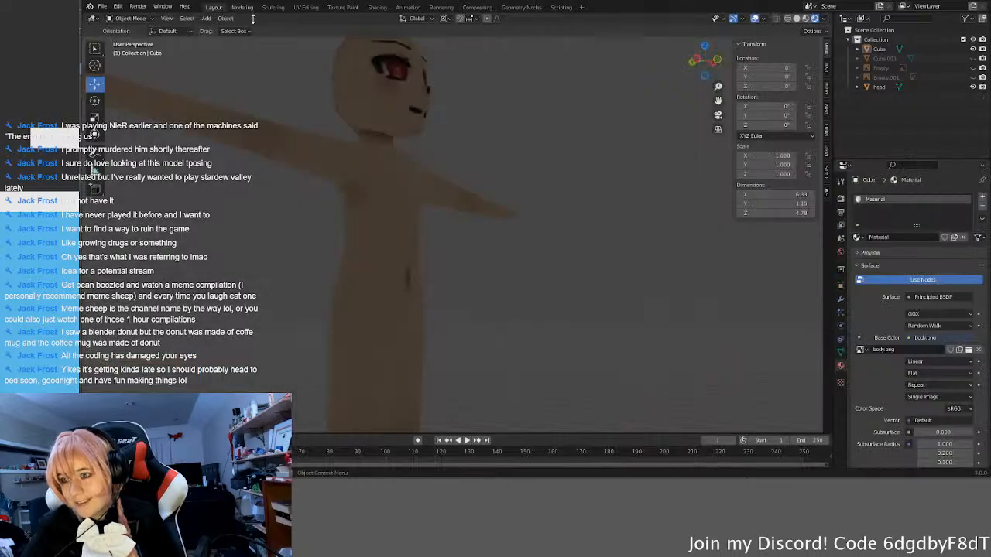
Step: Examine the front of the textured body in Rendered shading
{"action": "middle_click_drag", "start_coordinate": [580, 202], "coordinate": [520, 222]}
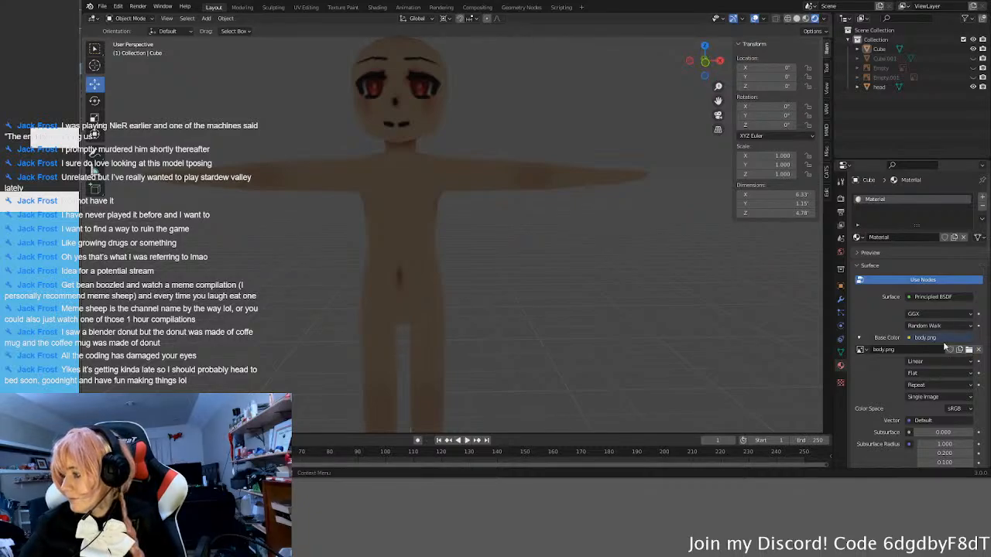
{"action": "middle_click_drag", "start_coordinate": [453, 278], "coordinate": [163, 310]}
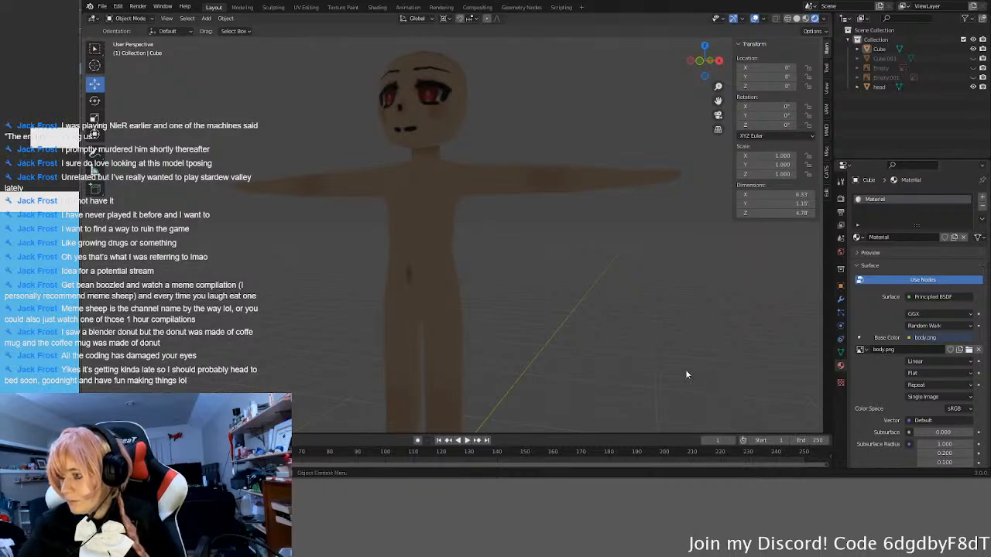
Step: Examine the textured body from the back and sides in Rendered shading, including the shading behind the head and shoulders
{"action": "middle_click_drag", "start_coordinate": [602, 339], "coordinate": [638, 347]}
{"action": "middle_click_drag", "start_coordinate": [547, 327], "coordinate": [609, 283]}
{"action": "scroll", "coordinate": [609, 277], "scroll_direction": "down", "scroll_amount": 3}
{"action": "scroll", "coordinate": [543, 274], "scroll_direction": "up", "scroll_amount": 3}
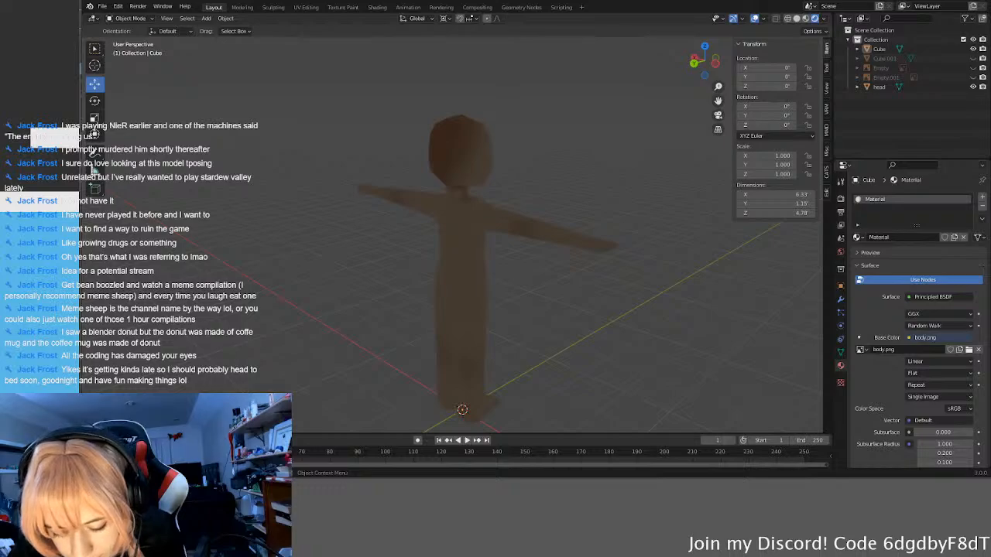
{"action": "middle_click_drag", "start_coordinate": [596, 291], "coordinate": [646, 318]}
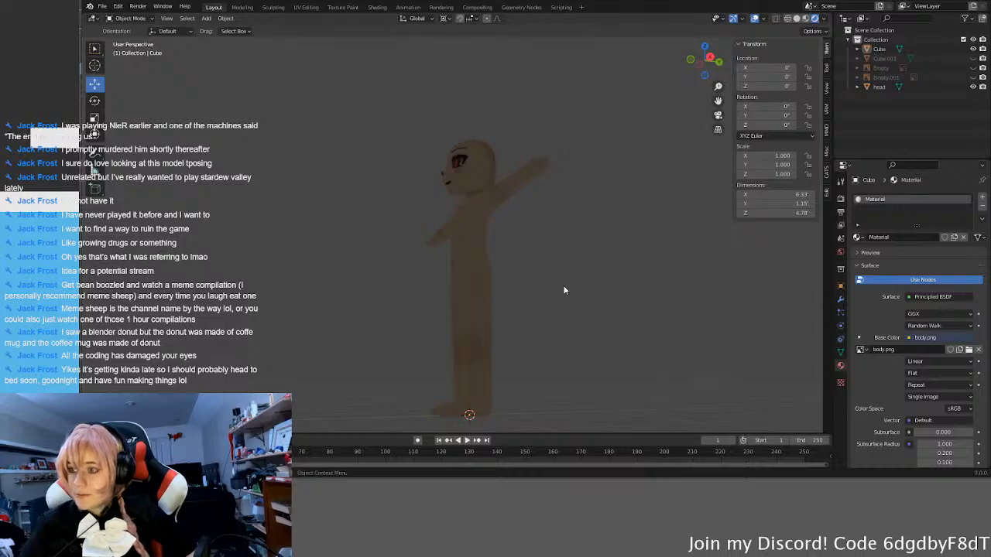
{"action": "middle_click_drag", "start_coordinate": [509, 227], "coordinate": [542, 263]}
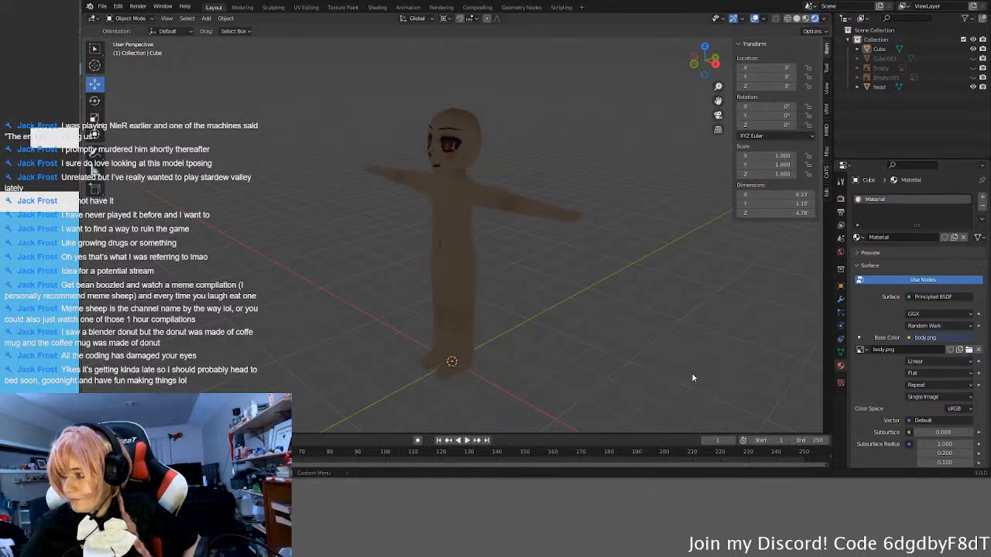
{"action": "middle_click_drag", "start_coordinate": [628, 343], "coordinate": [609, 329]}
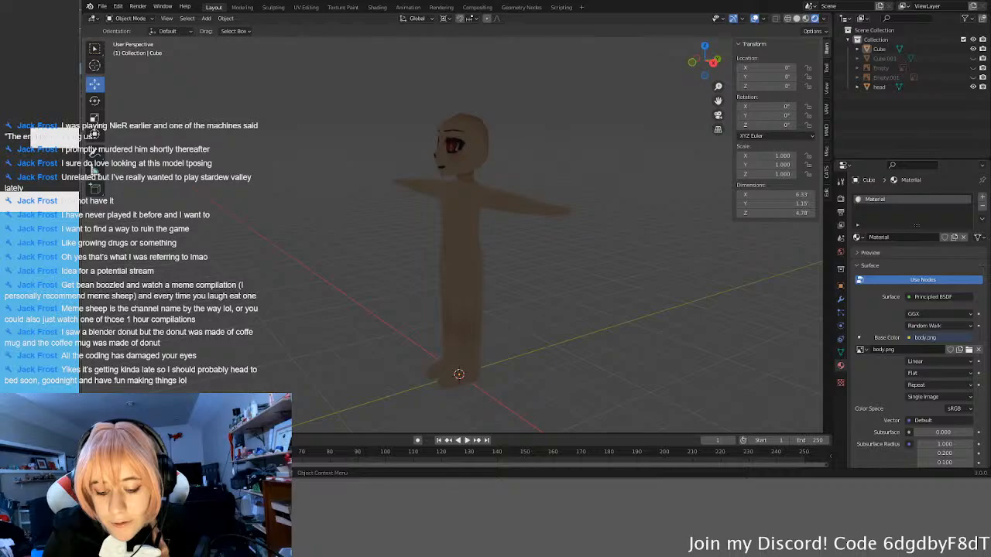
{"action": "middle_click_drag", "start_coordinate": [588, 232], "coordinate": [494, 215]}
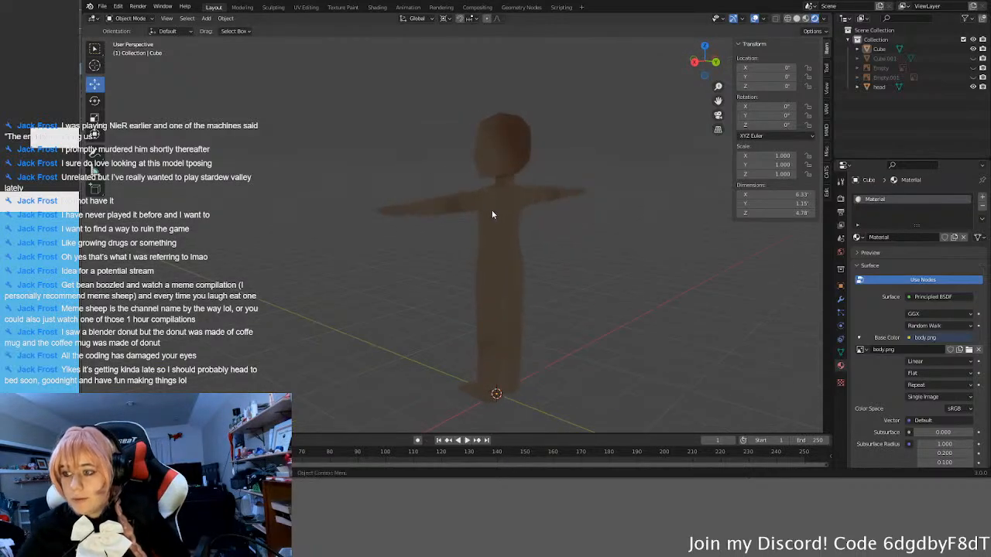
{"action": "scroll", "coordinate": [495, 214], "scroll_direction": "up", "scroll_amount": 5}
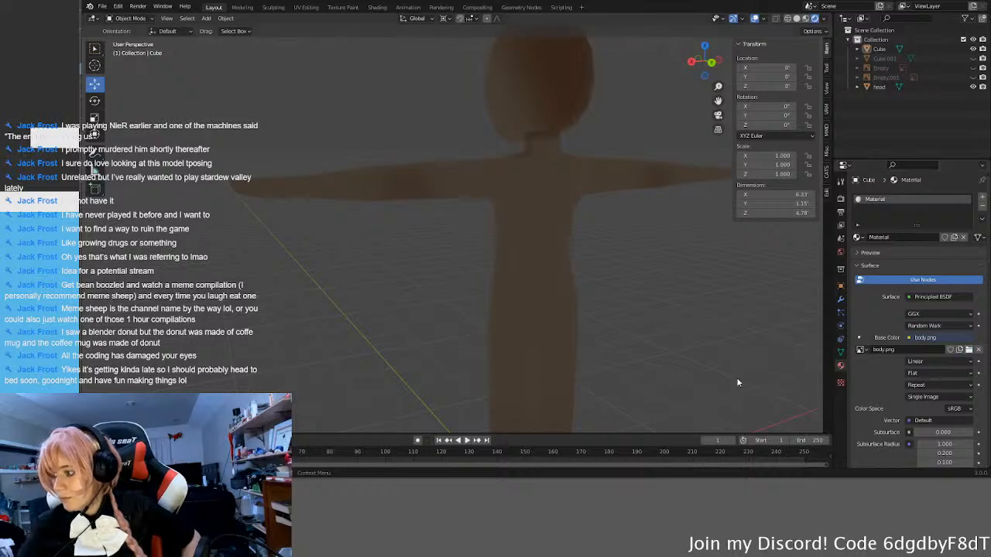
Step: Check the full figure from the side and front in Rendered shading and save the Blender file
{"action": "middle_click_drag", "start_coordinate": [711, 372], "coordinate": [516, 288]}
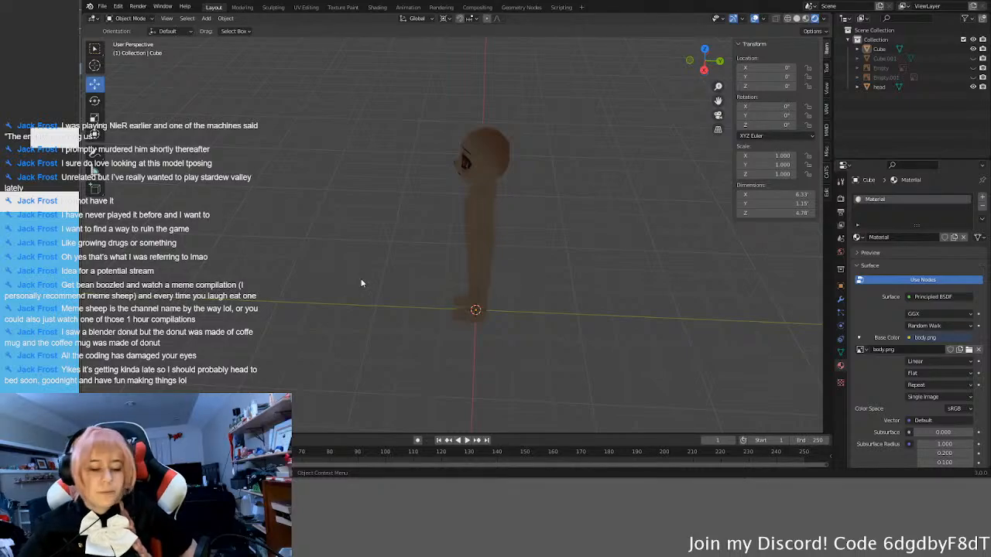
{"action": "middle_click_drag", "start_coordinate": [409, 287], "coordinate": [541, 250]}
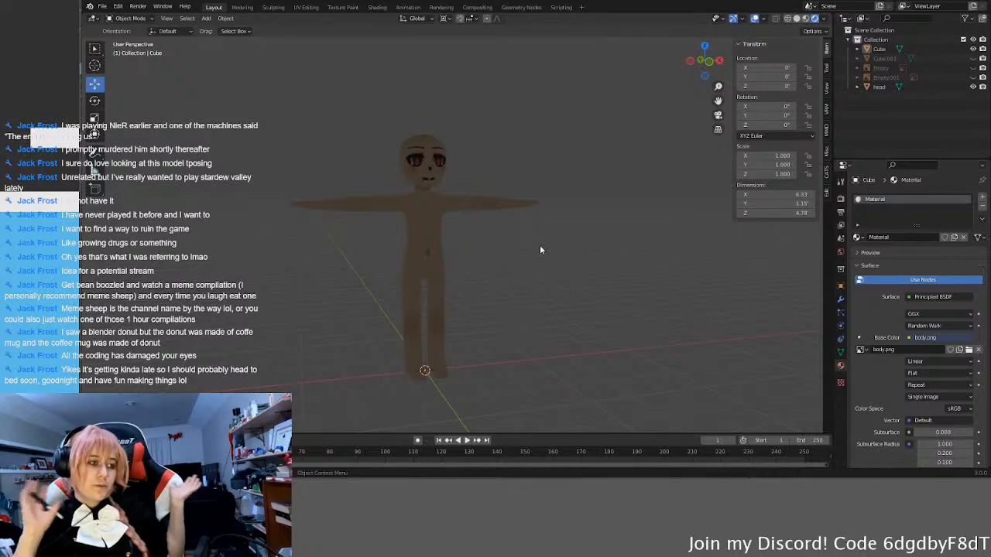
{"action": "middle_click_drag", "start_coordinate": [540, 250], "coordinate": [421, 263]}
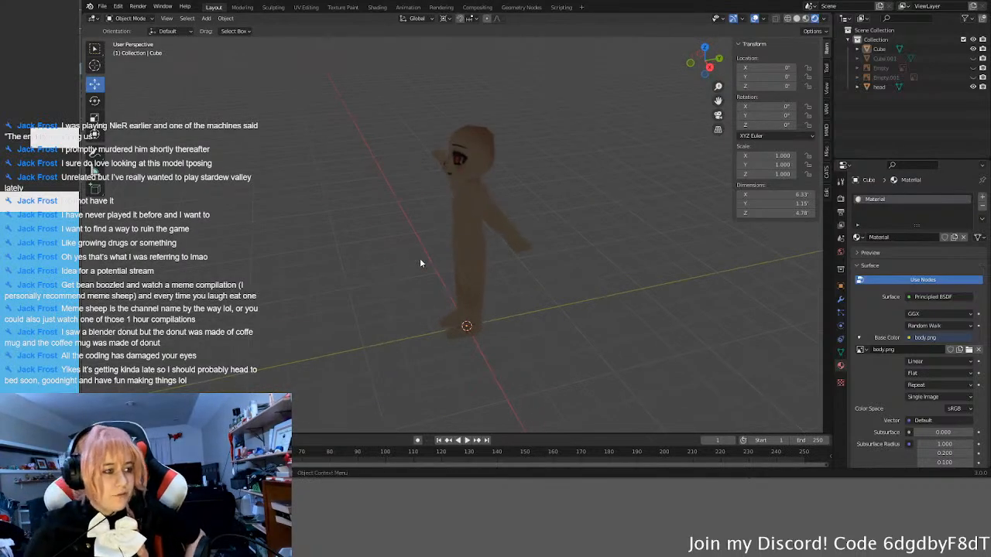
{"action": "middle_click_drag", "start_coordinate": [439, 256], "coordinate": [557, 198]}
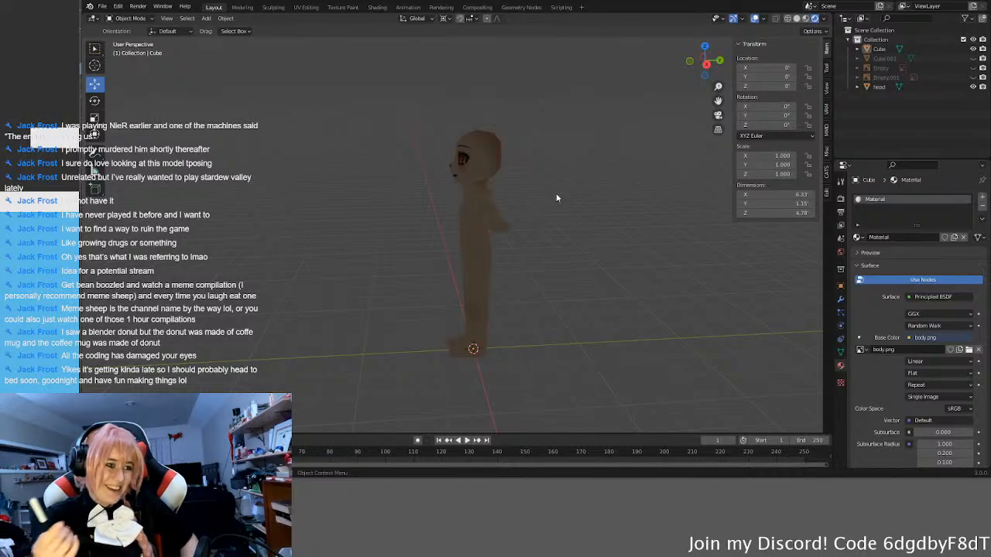
{"action": "middle_click_drag", "start_coordinate": [415, 359], "coordinate": [505, 334]}
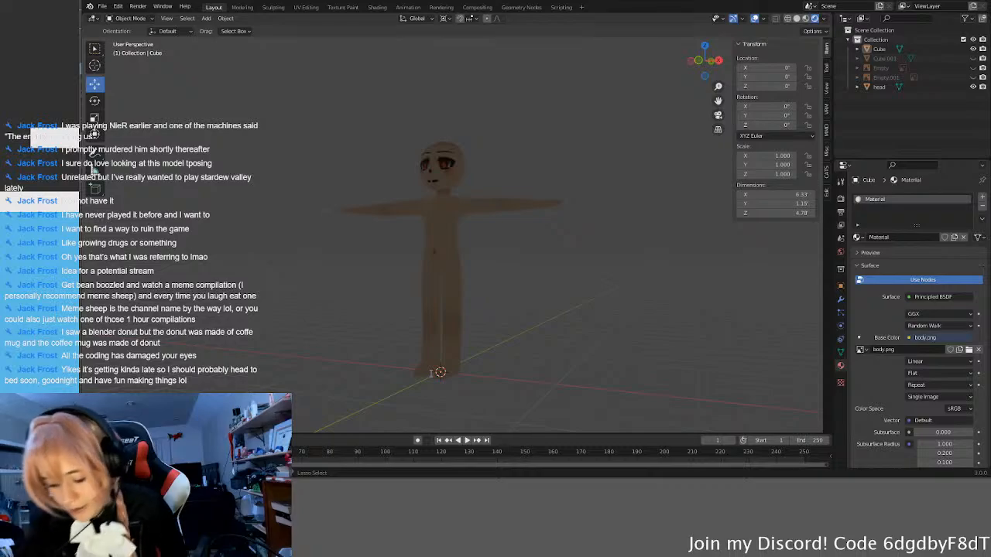
{"action": "key", "text": "ctrl+s"}
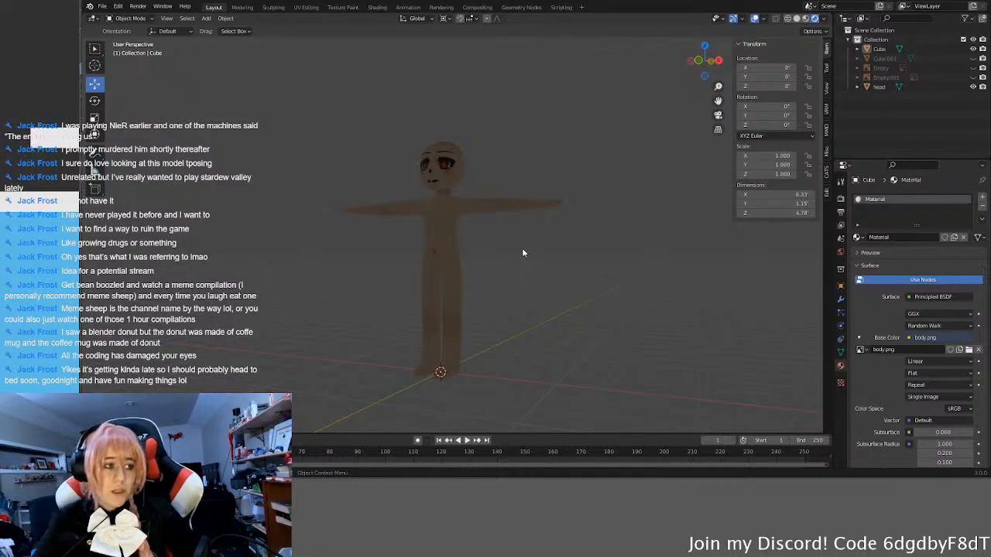
Step: Select the head, inspect how it and the body look from the side and front, and clear the selection
{"action": "middle_click_drag", "start_coordinate": [511, 275], "coordinate": [446, 207]}
{"action": "left_click", "coordinate": [480, 160]}
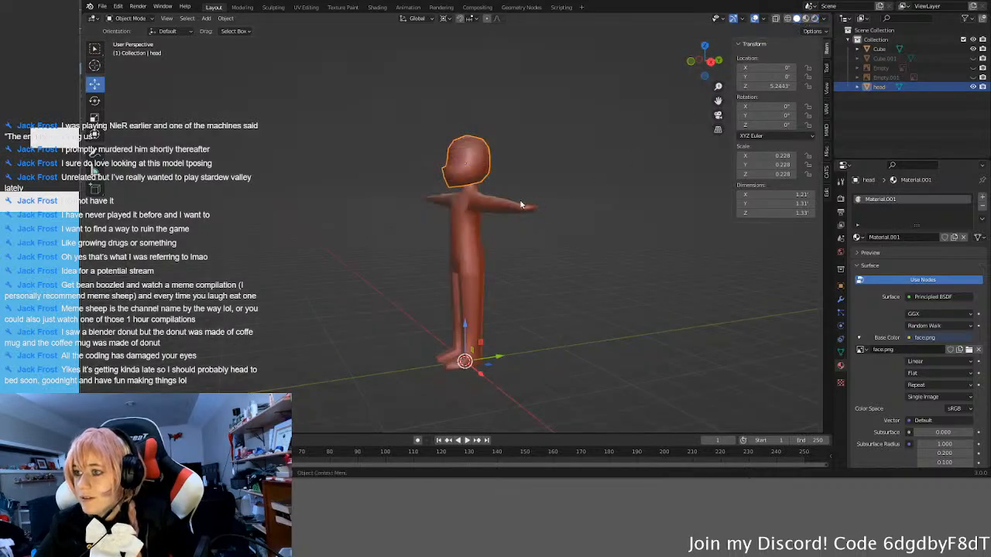
{"action": "scroll", "coordinate": [507, 205], "scroll_direction": "up", "scroll_amount": 4}
{"action": "middle_click_drag", "start_coordinate": [480, 265], "coordinate": [288, 308]}
{"action": "scroll", "coordinate": [539, 283], "scroll_direction": "down", "scroll_amount": 2}
{"action": "scroll", "coordinate": [288, 307], "scroll_direction": "up", "scroll_amount": 1}
{"action": "mouse_move", "coordinate": [292, 306]}
{"action": "middle_mouse_down"}
{"action": "mouse_move", "coordinate": [439, 301]}
{"action": "mouse_move", "coordinate": [546, 323]}
{"action": "middle_mouse_up"}
{"action": "left_click", "coordinate": [560, 333]}
Step: Compare the model's front in Solid and Material Preview shading, ending in Rendered shading
{"action": "key", "text": "z"}
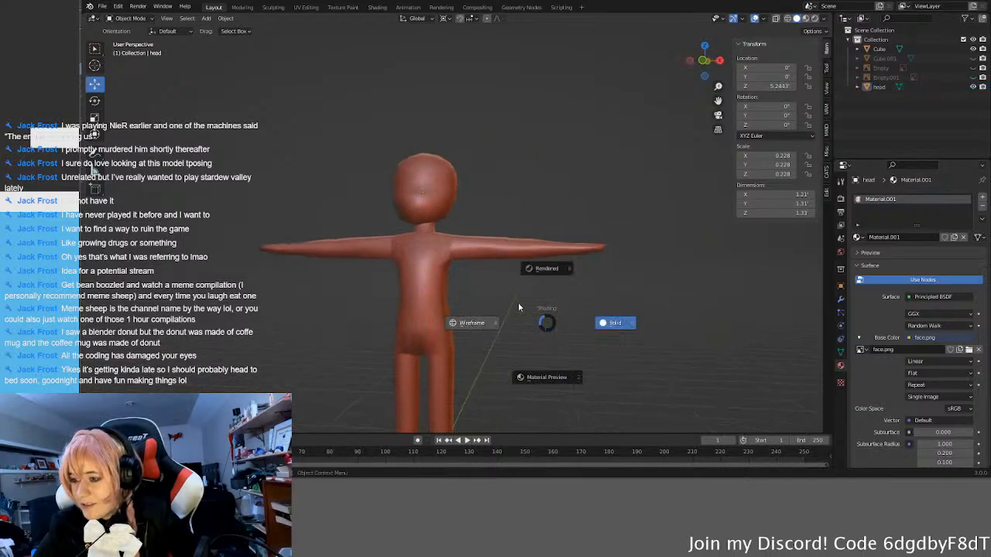
{"action": "left_click", "coordinate": [552, 256]}
{"action": "mouse_move", "coordinate": [585, 311]}
{"action": "middle_mouse_down"}
{"action": "mouse_move", "coordinate": [414, 302]}
{"action": "mouse_move", "coordinate": [374, 288]}
{"action": "mouse_move", "coordinate": [497, 272]}
{"action": "mouse_move", "coordinate": [526, 337]}
{"action": "mouse_move", "coordinate": [518, 365]}
{"action": "mouse_move", "coordinate": [540, 343]}
{"action": "middle_mouse_up"}
{"action": "key", "text": "z"}
{"action": "left_click", "coordinate": [457, 316]}
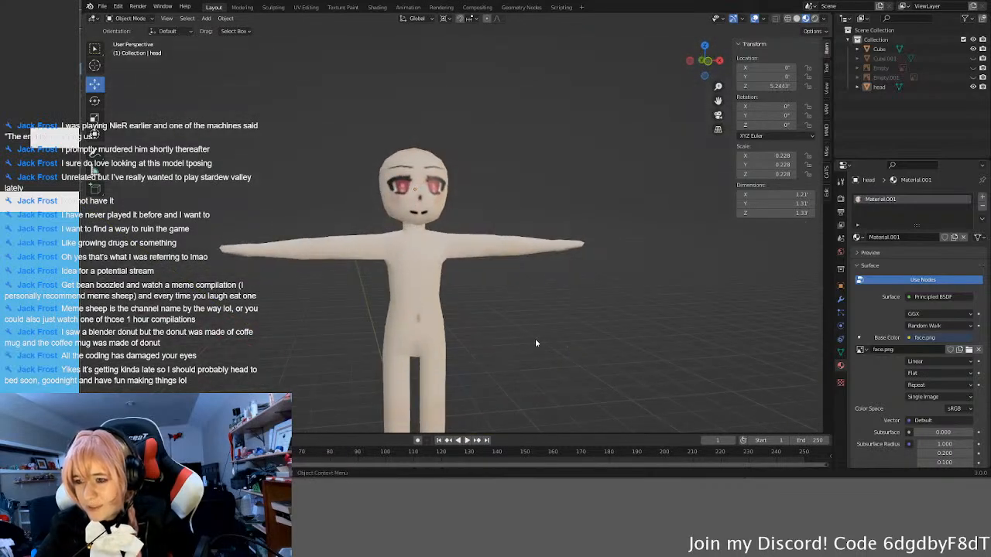
{"action": "scroll", "coordinate": [533, 338], "scroll_direction": "down", "scroll_amount": 4}
{"action": "key", "text": "z"}
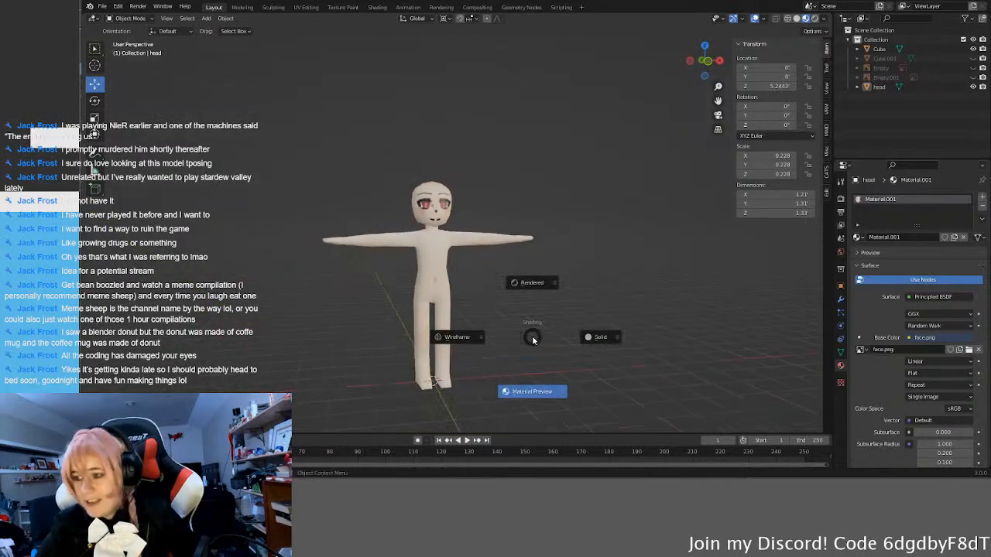
{"action": "left_click", "coordinate": [532, 283]}
Step: Add a Sun light at the model's feet and rotate it to about X 20.2°, Y 3.83°, Z 0.68°
{"action": "middle_click_drag", "start_coordinate": [575, 276], "coordinate": [517, 329]}
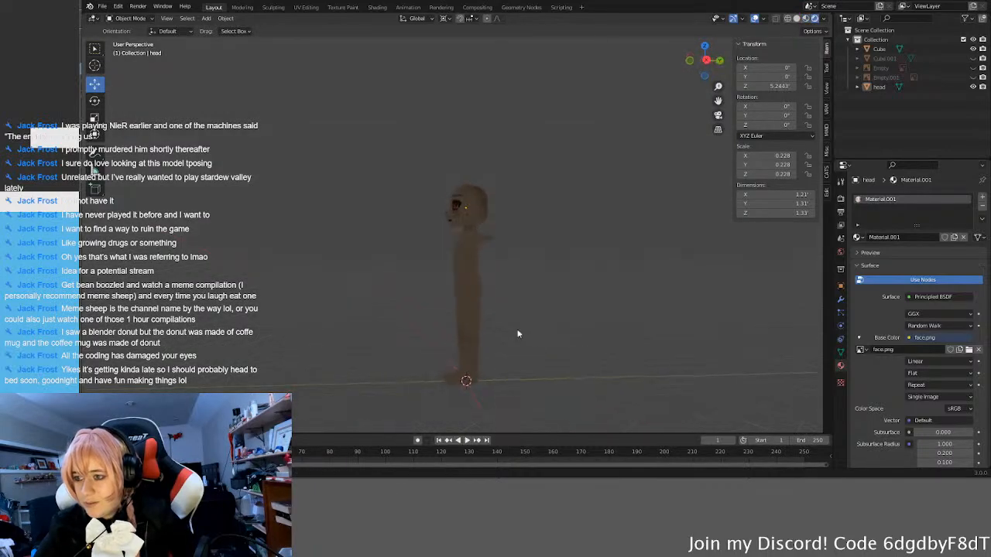
{"action": "middle_click_drag", "start_coordinate": [572, 352], "coordinate": [575, 348]}
{"action": "key", "text": "shift+a"}
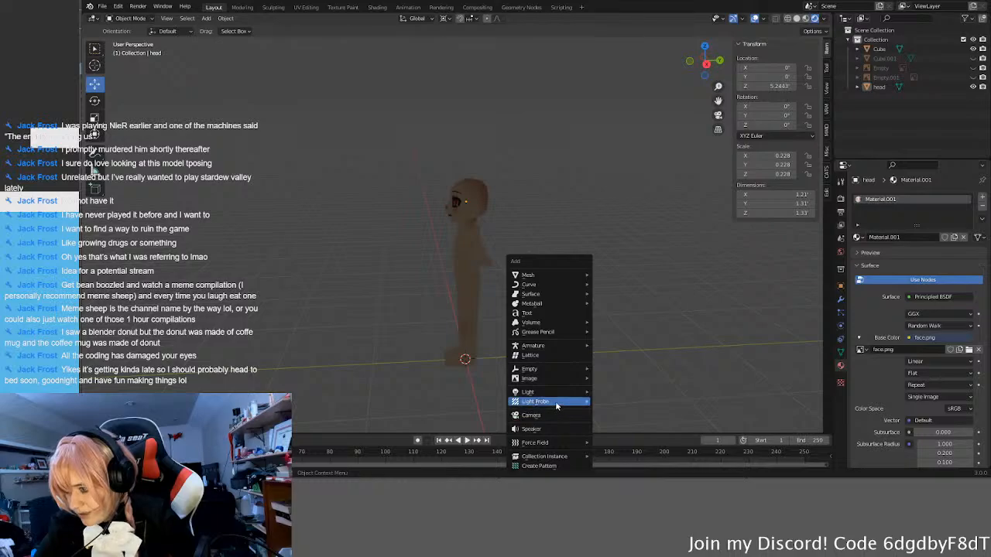
{"action": "mouse_move", "coordinate": [558, 393]}
{"action": "left_click", "coordinate": [624, 402]}
{"action": "middle_click_drag", "start_coordinate": [624, 402], "coordinate": [487, 402]}
{"action": "key", "text": "r"}
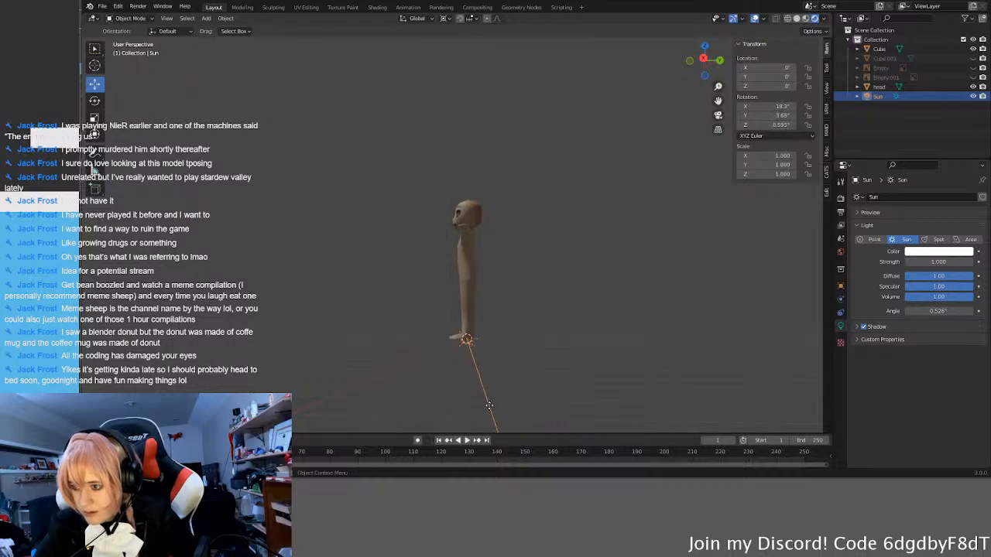
{"action": "left_click_drag", "start_coordinate": [489, 406], "coordinate": [492, 404]}
Step: Duplicate the Sun light in place, tilt the copy the opposite way to about X -19.5°, Y 5.1°, and deselect it
{"action": "scroll", "coordinate": [519, 370], "scroll_direction": "down", "scroll_amount": 7}
{"action": "middle_click_drag", "start_coordinate": [533, 327], "coordinate": [539, 343]}
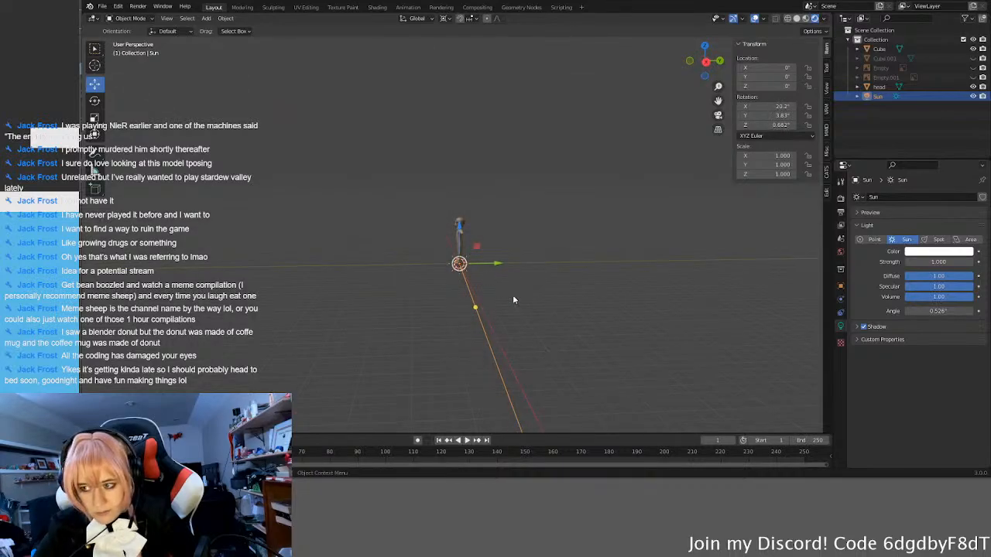
{"action": "key", "text": "shift+d"}
{"action": "right_click", "coordinate": [475, 304]}
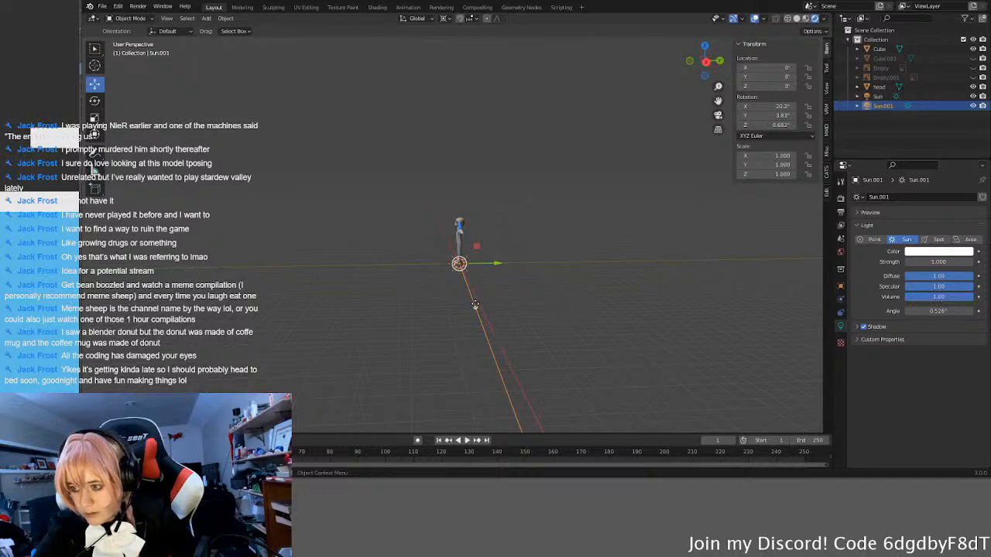
{"action": "left_click_drag", "start_coordinate": [477, 310], "coordinate": [438, 319]}
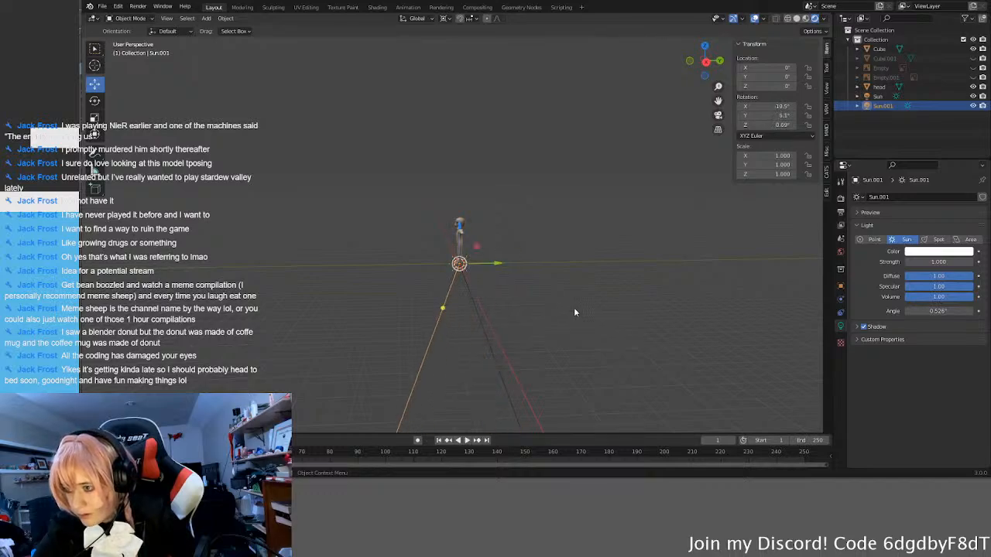
{"action": "left_click", "coordinate": [574, 310]}
Step: Examine the shading on the back of the head, shoulders, arms and torso under the two Sun lights
{"action": "scroll", "coordinate": [574, 264], "scroll_direction": "up", "scroll_amount": 4}
{"action": "scroll", "coordinate": [574, 265], "scroll_direction": "up", "scroll_amount": 4}
{"action": "middle_click_drag", "start_coordinate": [577, 277], "coordinate": [493, 343]}
{"action": "scroll", "coordinate": [542, 327], "scroll_direction": "up", "scroll_amount": 4}
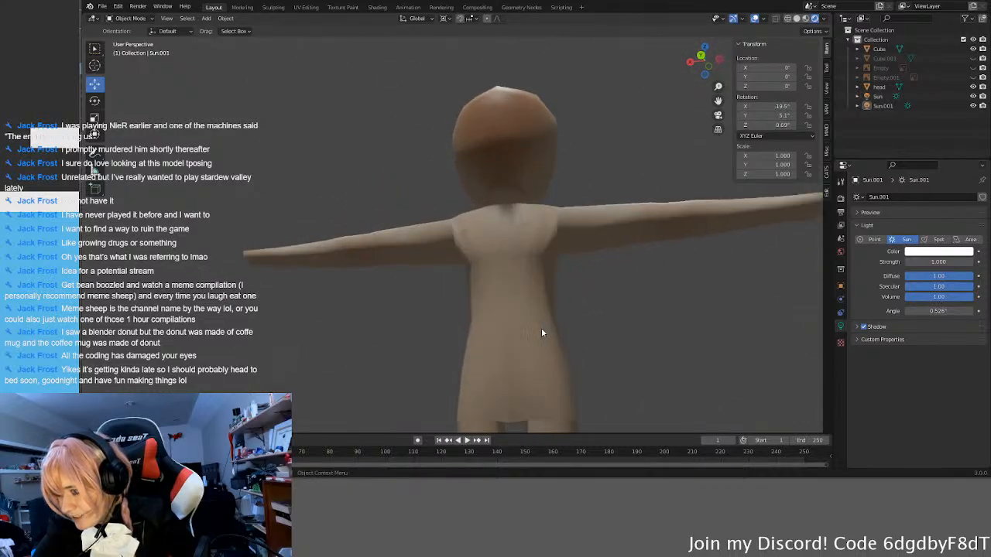
{"action": "middle_click_drag", "start_coordinate": [505, 277], "coordinate": [550, 368]}
{"action": "scroll", "coordinate": [494, 253], "scroll_direction": "up", "scroll_amount": 3}
{"action": "middle_click_drag", "start_coordinate": [545, 242], "coordinate": [591, 314], "text": "shift"}
{"action": "middle_click_drag", "start_coordinate": [483, 258], "coordinate": [678, 263]}
{"action": "mouse_move", "coordinate": [514, 261]}
{"action": "middle_mouse_down"}
{"action": "mouse_move", "coordinate": [593, 245]}
{"action": "mouse_move", "coordinate": [523, 245]}
{"action": "middle_mouse_up"}
{"action": "scroll", "coordinate": [548, 263], "scroll_direction": "down", "scroll_amount": 6}
{"action": "scroll", "coordinate": [529, 244], "scroll_direction": "up", "scroll_amount": 2}
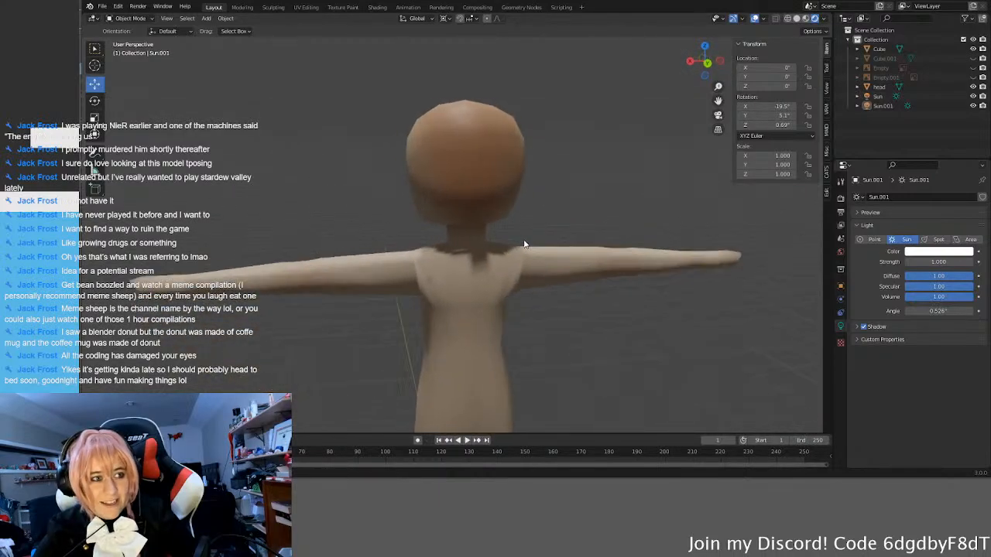
{"action": "scroll", "coordinate": [522, 244], "scroll_direction": "down", "scroll_amount": 2}
{"action": "scroll", "coordinate": [470, 285], "scroll_direction": "down", "scroll_amount": 4}
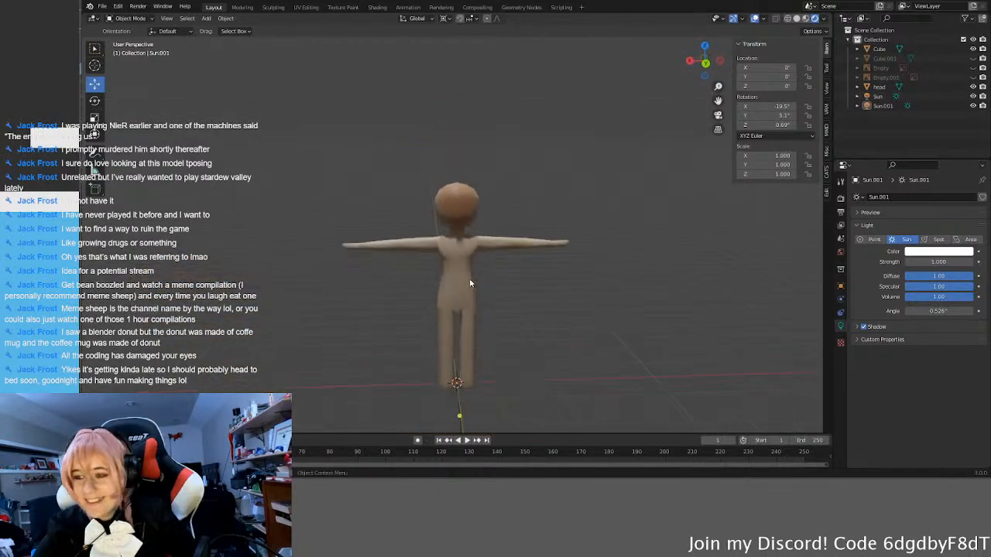
Step: Delete both Sun lights from the scene
{"action": "middle_click_drag", "start_coordinate": [457, 278], "coordinate": [501, 326]}
{"action": "scroll", "coordinate": [500, 327], "scroll_direction": "down", "scroll_amount": 4}
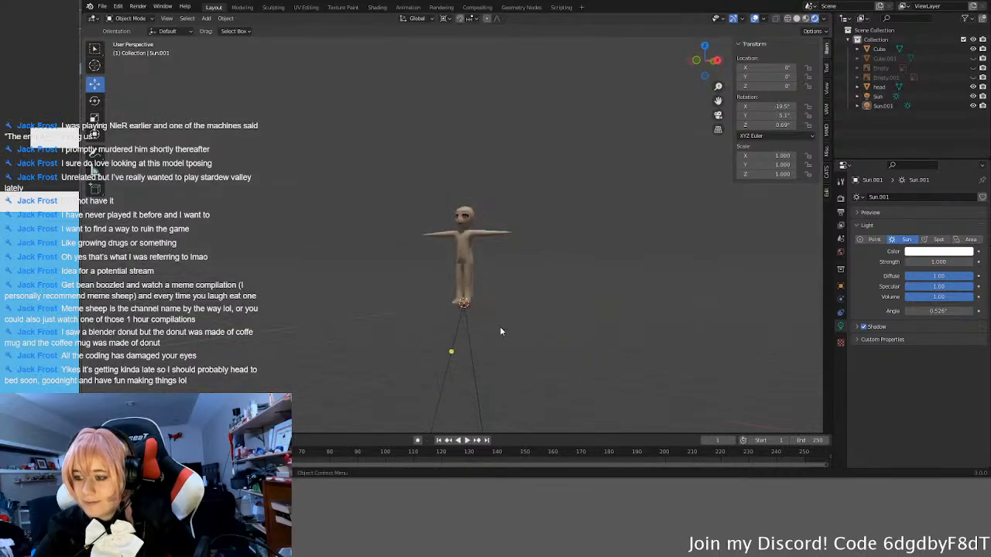
{"action": "left_click", "coordinate": [878, 96]}
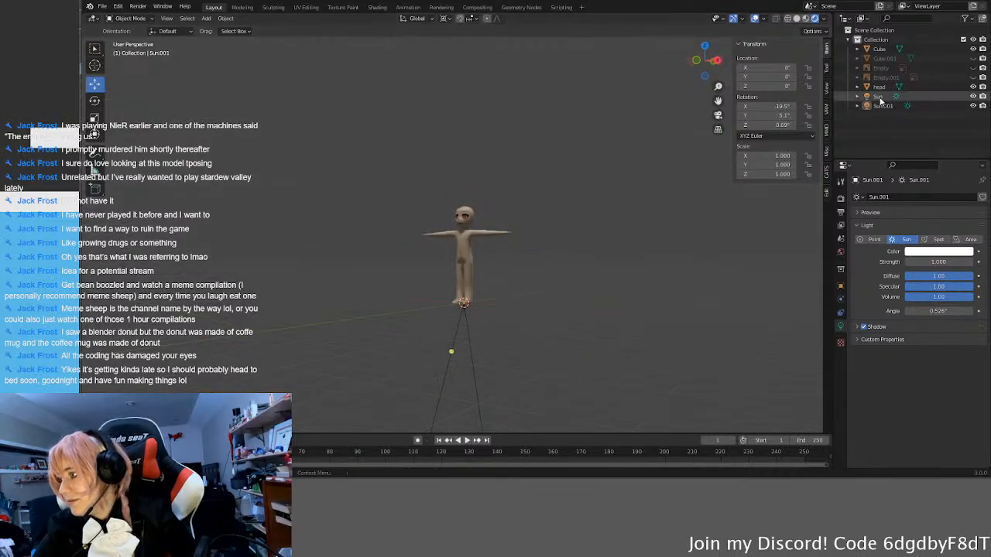
{"action": "key", "text": "Delete"}
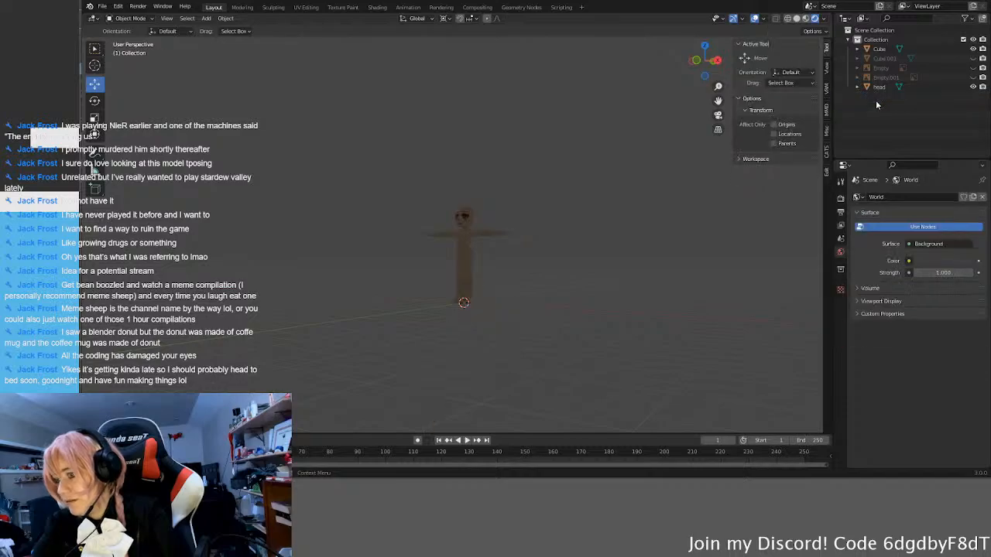
Step: Separate two vertically adjacent faces on the side of the head, behind the eye, into their own object
{"action": "key", "text": "KP_1"}
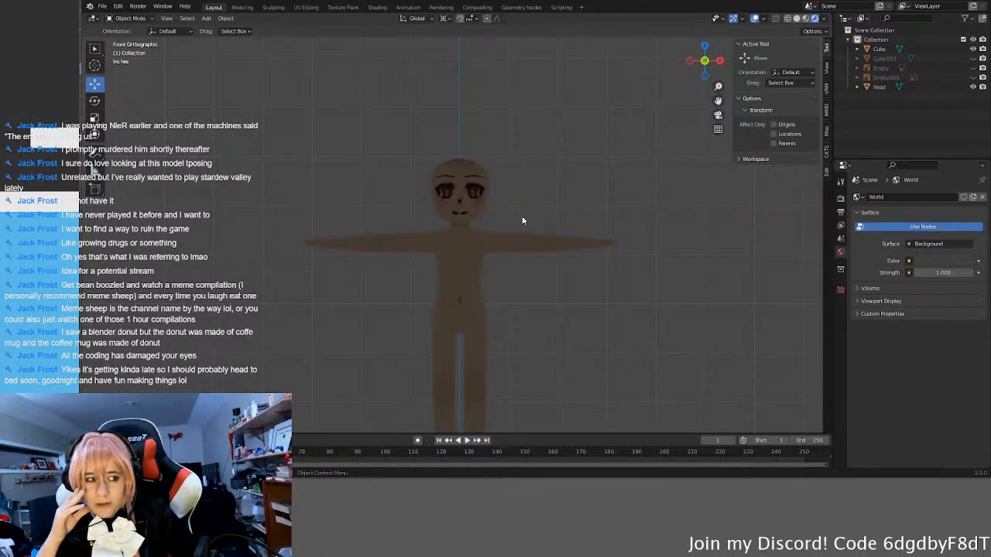
{"action": "middle_click_drag", "start_coordinate": [567, 197], "coordinate": [524, 178]}
{"action": "left_click", "coordinate": [524, 178]}
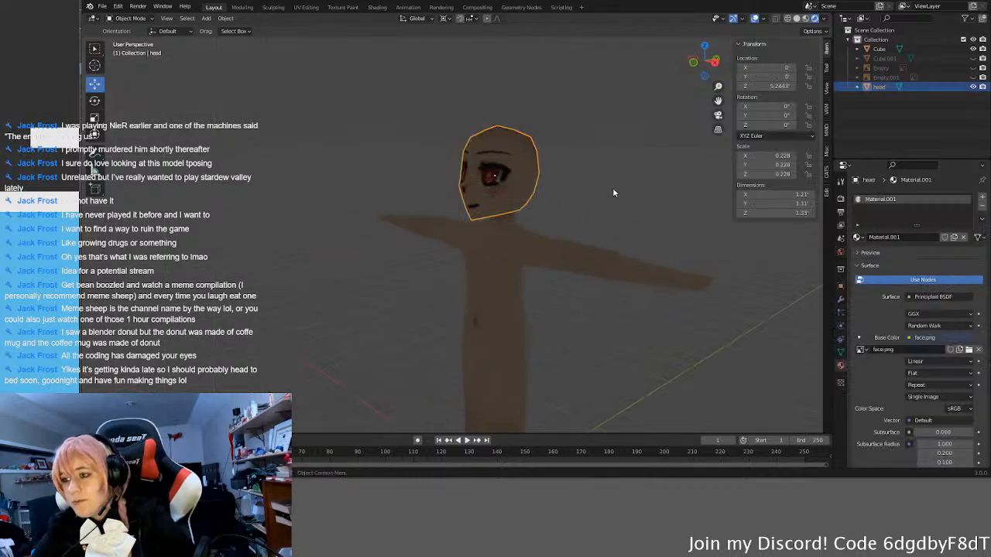
{"action": "key", "text": "Tab"}
{"action": "middle_click_drag", "start_coordinate": [613, 188], "coordinate": [570, 205]}
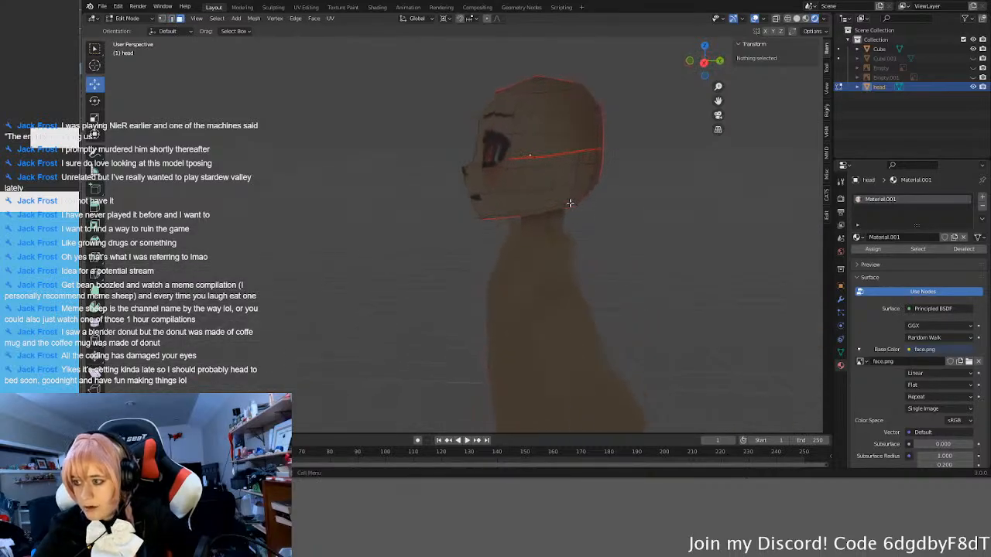
{"action": "left_click", "coordinate": [565, 142]}
{"action": "left_click", "coordinate": [550, 181], "text": "shift"}
{"action": "mouse_move", "coordinate": [551, 186]}
{"action": "middle_mouse_down"}
{"action": "mouse_move", "coordinate": [534, 209]}
{"action": "mouse_move", "coordinate": [556, 207]}
{"action": "mouse_move", "coordinate": [544, 216]}
{"action": "mouse_move", "coordinate": [557, 178]}
{"action": "mouse_move", "coordinate": [549, 181]}
{"action": "middle_mouse_up"}
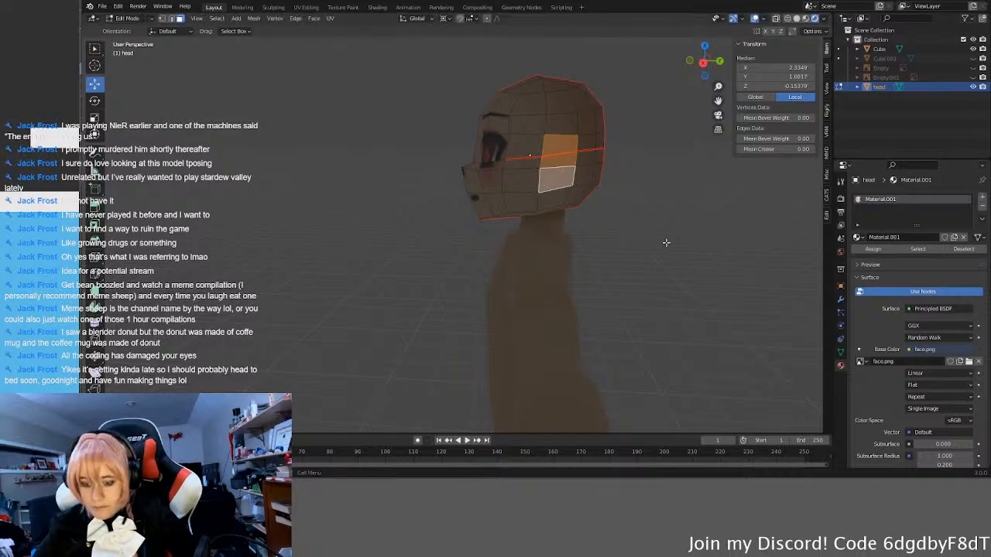
{"action": "right_click", "coordinate": [639, 217]}
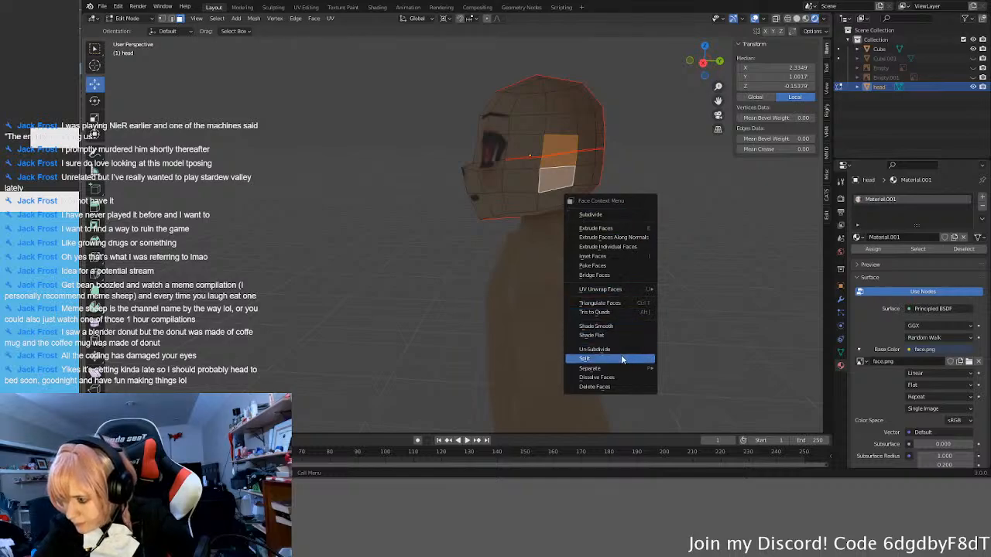
{"action": "mouse_move", "coordinate": [612, 368]}
{"action": "left_click", "coordinate": [686, 370]}
Step: Select all faces of the separated side-of-head piece and extrude them outward along their normals by about 0.056'
{"action": "middle_click_drag", "start_coordinate": [587, 298], "coordinate": [635, 245]}
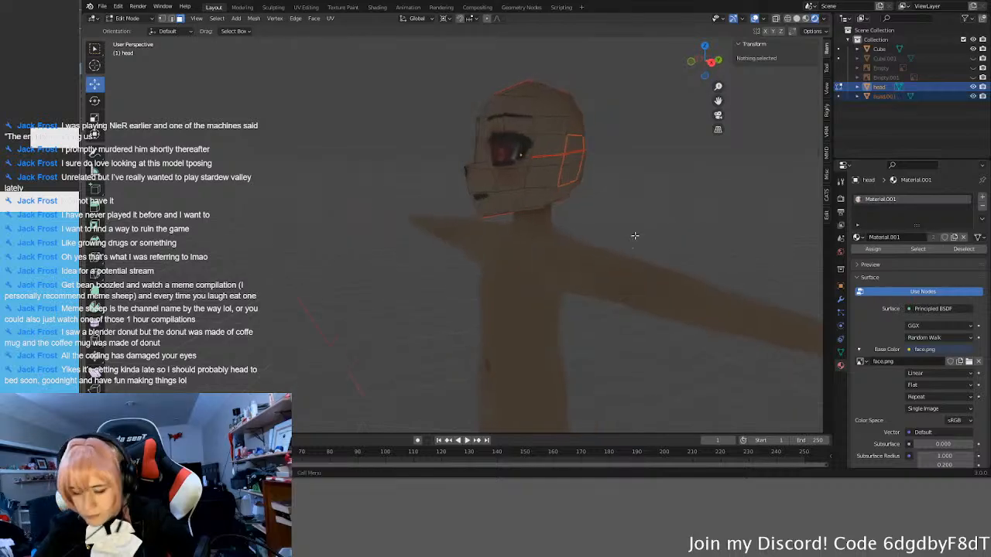
{"action": "key", "text": "Tab"}
{"action": "middle_click_drag", "start_coordinate": [632, 191], "coordinate": [573, 172]}
{"action": "left_click", "coordinate": [564, 171]}
{"action": "middle_click_drag", "start_coordinate": [633, 273], "coordinate": [623, 246]}
{"action": "key", "text": "Tab"}
{"action": "left_click_drag", "start_coordinate": [530, 106], "coordinate": [581, 187]}
{"action": "key", "text": "KP_1"}
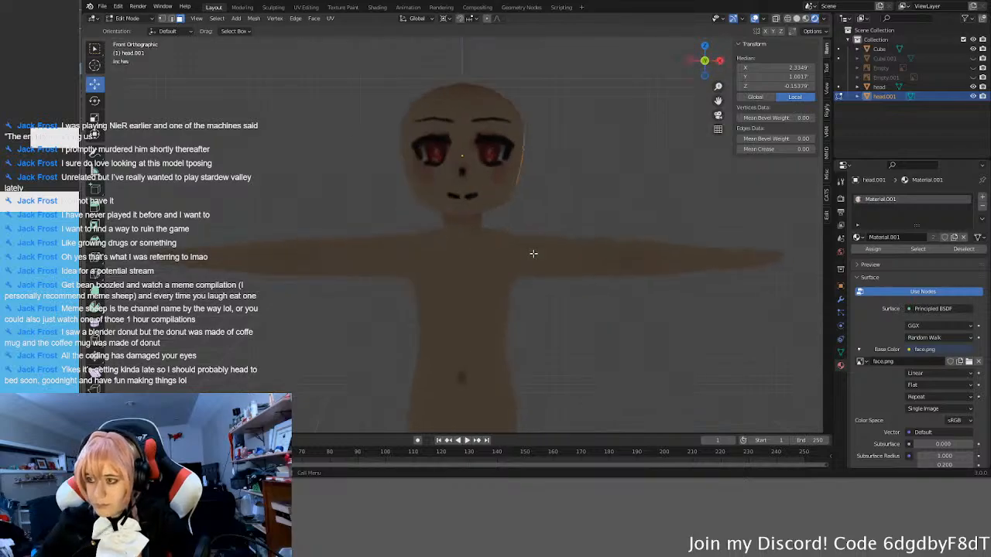
{"action": "key", "text": "e"}
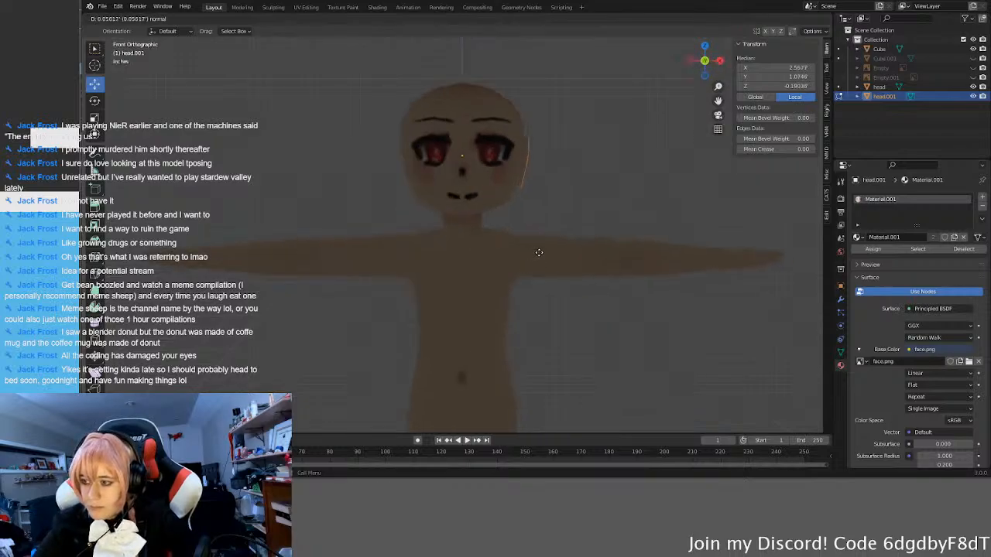
{"action": "left_click", "coordinate": [539, 252]}
Step: Select the whole extruded piece and clear its UV seams
{"action": "middle_click_drag", "start_coordinate": [659, 161], "coordinate": [624, 177]}
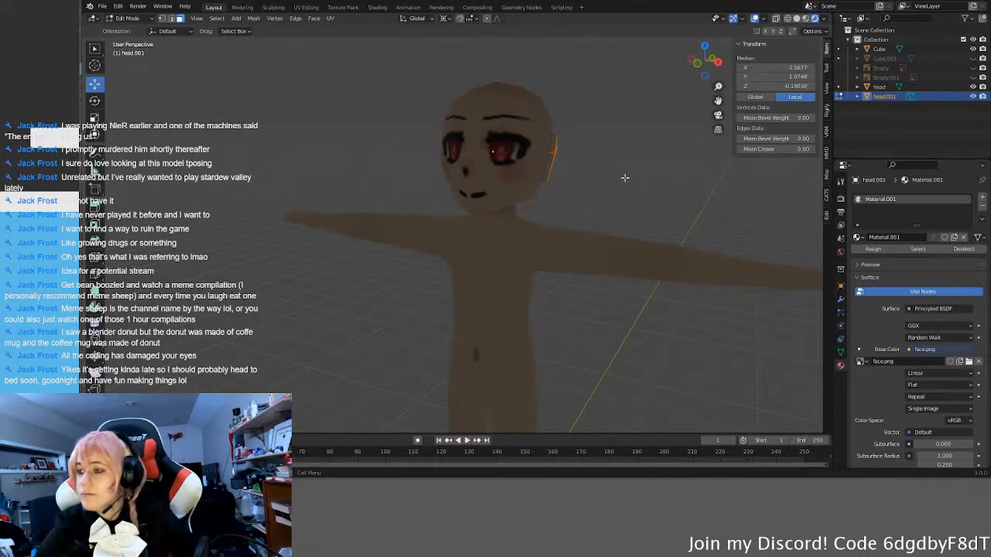
{"action": "middle_click_drag", "start_coordinate": [617, 209], "coordinate": [667, 191]}
{"action": "key", "text": "Tab"}
{"action": "key", "text": "Tab"}
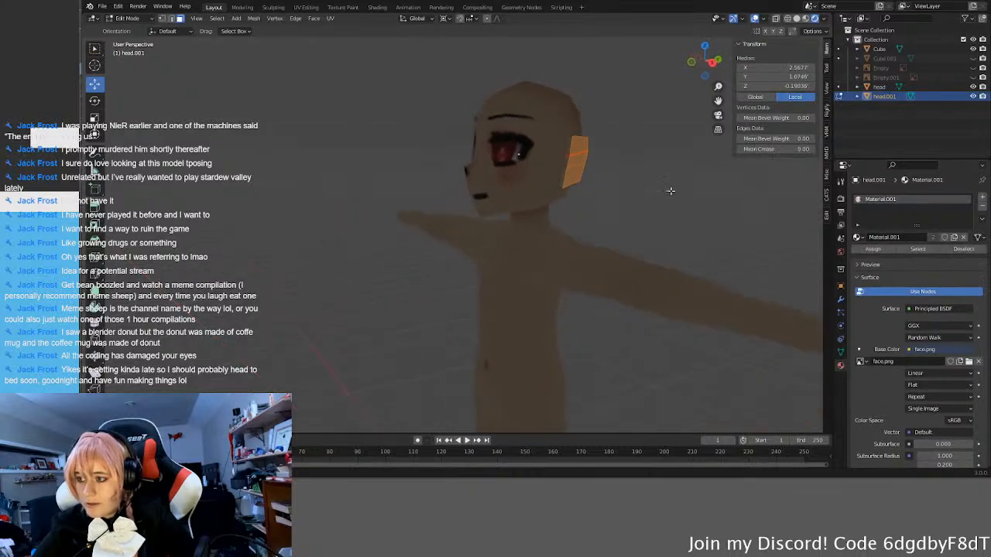
{"action": "key", "text": "u"}
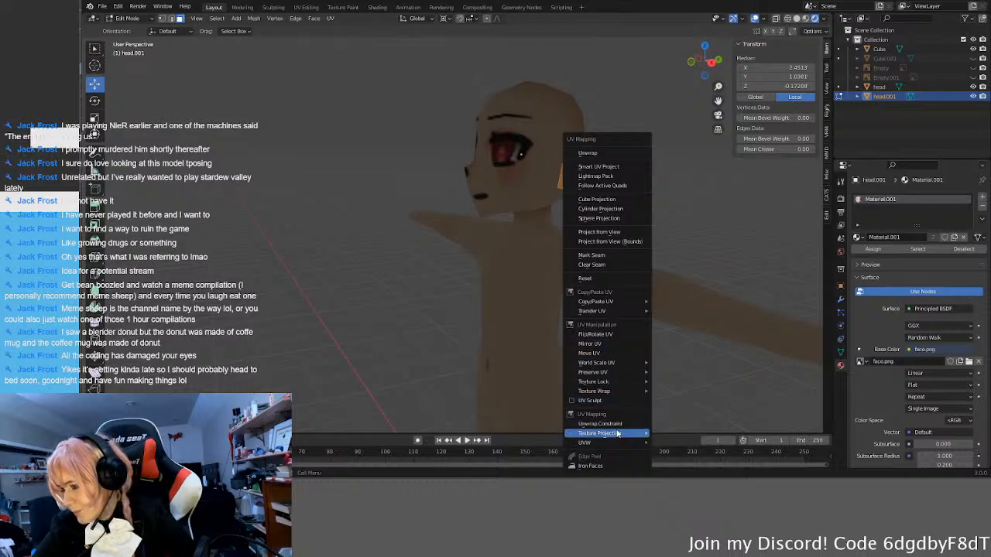
{"action": "left_click", "coordinate": [612, 266]}
Step: Switch the viewport to wireframe display and clear the face selection on the extruded piece
{"action": "middle_click_drag", "start_coordinate": [644, 188], "coordinate": [462, 223]}
{"action": "key", "text": "z"}
{"action": "left_click", "coordinate": [439, 221]}
{"action": "left_click", "coordinate": [601, 210]}
{"action": "middle_click_drag", "start_coordinate": [600, 210], "coordinate": [326, 147]}
{"action": "left_click", "coordinate": [326, 147]}
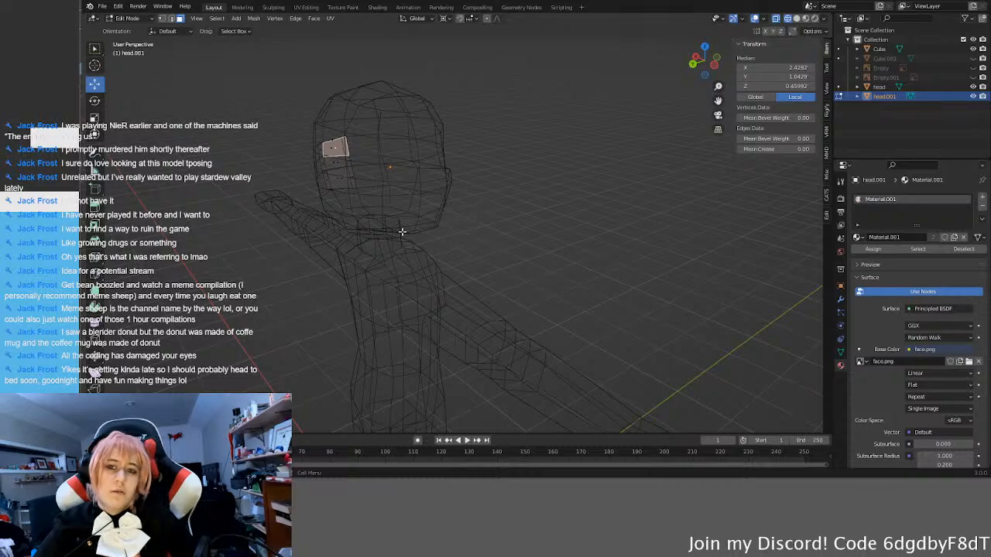
{"action": "left_click", "coordinate": [586, 274]}
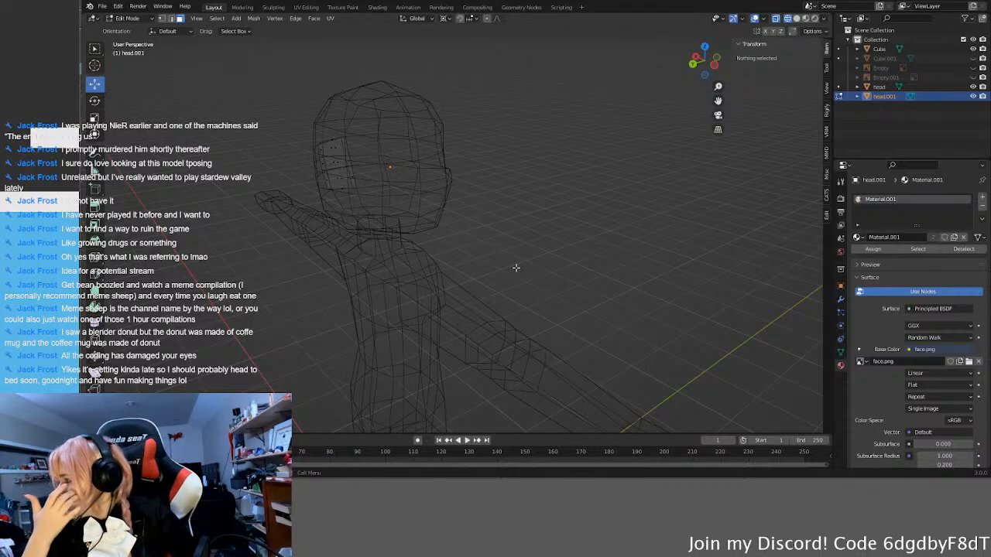
Step: Delete the unneeded face at the front edge of the extruded piece's middle band
{"action": "middle_click_drag", "start_coordinate": [516, 268], "coordinate": [573, 164]}
{"action": "left_click", "coordinate": [568, 169]}
{"action": "mouse_move", "coordinate": [574, 164]}
{"action": "left_mouse_down"}
{"action": "mouse_move", "coordinate": [560, 139]}
{"action": "mouse_move", "coordinate": [563, 156]}
{"action": "left_mouse_up"}
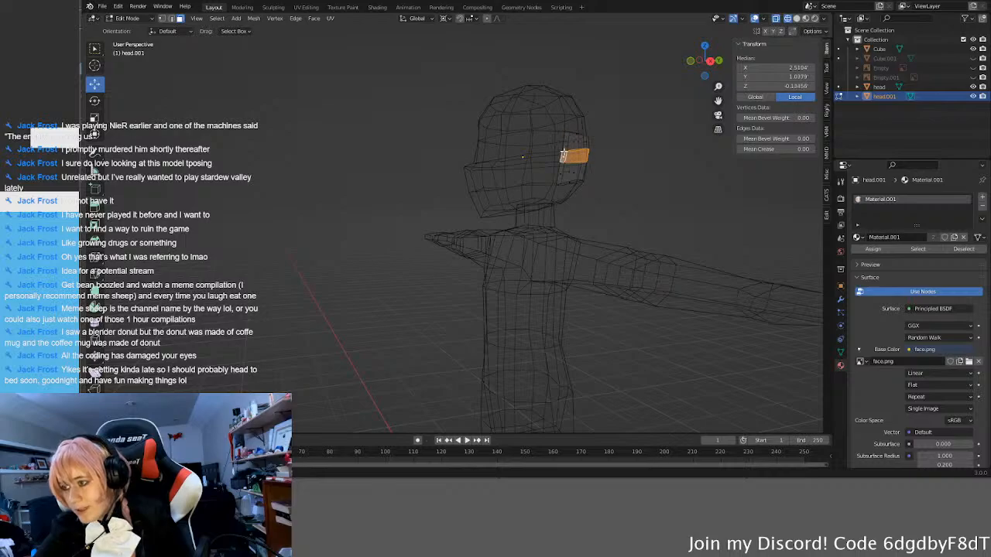
{"action": "scroll", "coordinate": [581, 137], "scroll_direction": "up", "scroll_amount": 4}
{"action": "middle_click_drag", "start_coordinate": [581, 137], "coordinate": [498, 217], "text": "shift"}
{"action": "scroll", "coordinate": [591, 173], "scroll_direction": "up", "scroll_amount": 1}
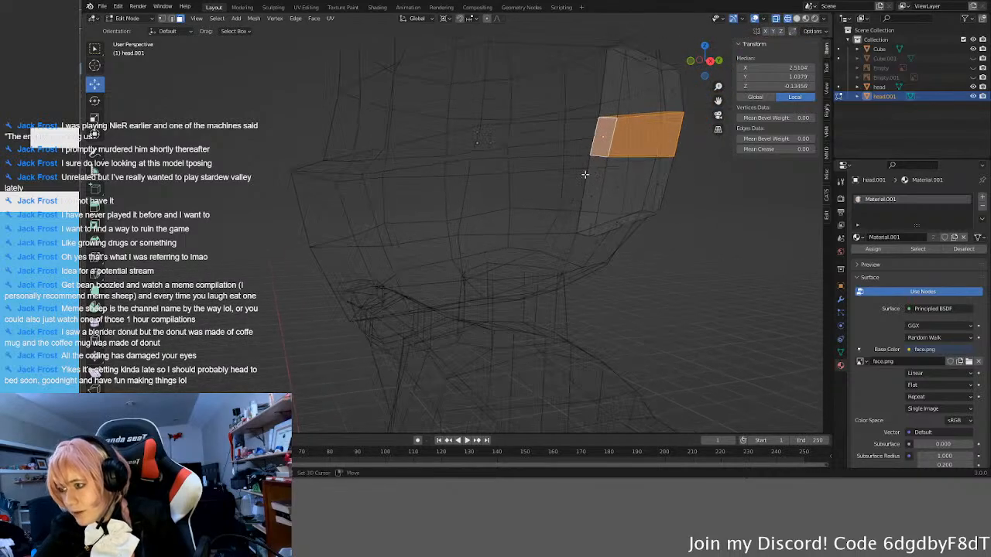
{"action": "middle_click_drag", "start_coordinate": [591, 173], "coordinate": [548, 188], "text": "shift"}
{"action": "left_click", "coordinate": [563, 134], "text": "alt"}
{"action": "mouse_move", "coordinate": [566, 145]}
{"action": "middle_mouse_down"}
{"action": "mouse_move", "coordinate": [617, 165]}
{"action": "mouse_move", "coordinate": [566, 146]}
{"action": "middle_mouse_up"}
{"action": "key", "text": "x"}
{"action": "left_click", "coordinate": [562, 162]}
Step: Delete the remaining inner face in the piece's middle band and return to Object Mode
{"action": "middle_click_drag", "start_coordinate": [520, 199], "coordinate": [569, 209]}
{"action": "left_click", "coordinate": [579, 159]}
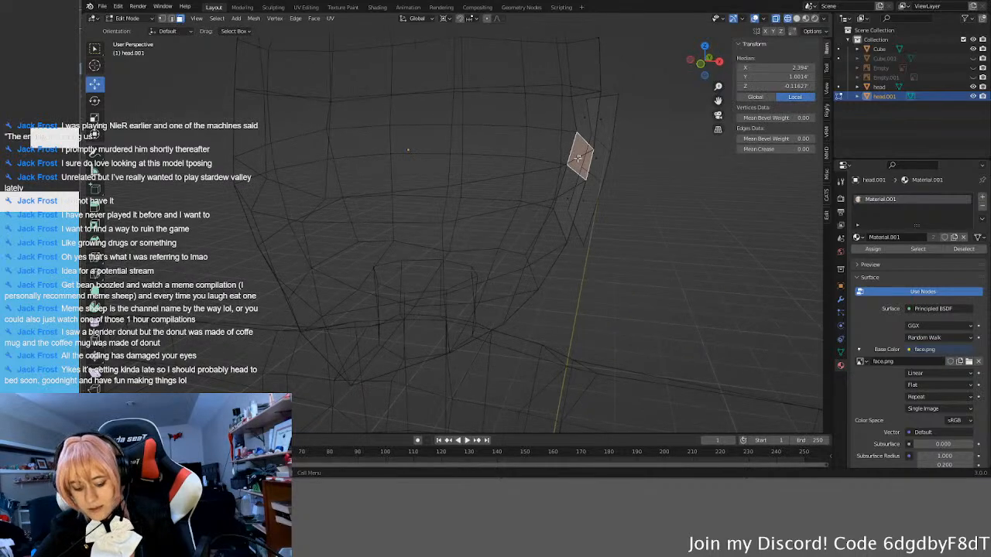
{"action": "left_click", "coordinate": [579, 159], "text": "alt"}
{"action": "key", "text": "x"}
{"action": "left_click", "coordinate": [578, 158]}
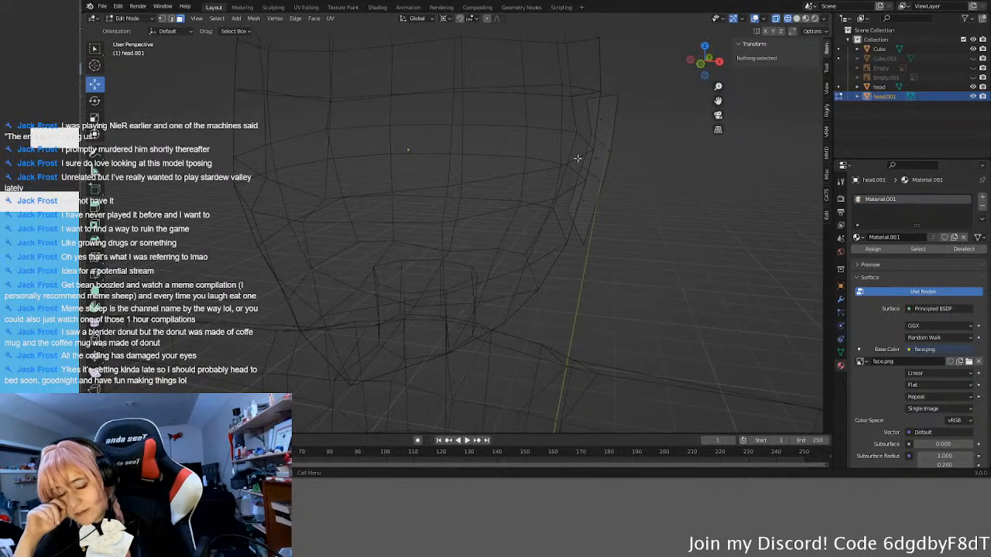
{"action": "middle_click_drag", "start_coordinate": [577, 158], "coordinate": [516, 139]}
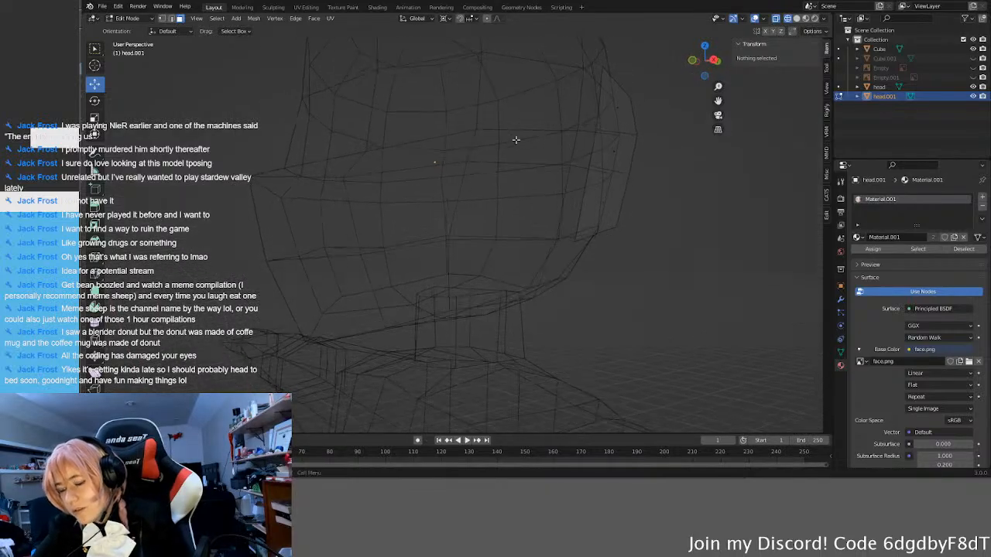
{"action": "key", "text": "Tab"}
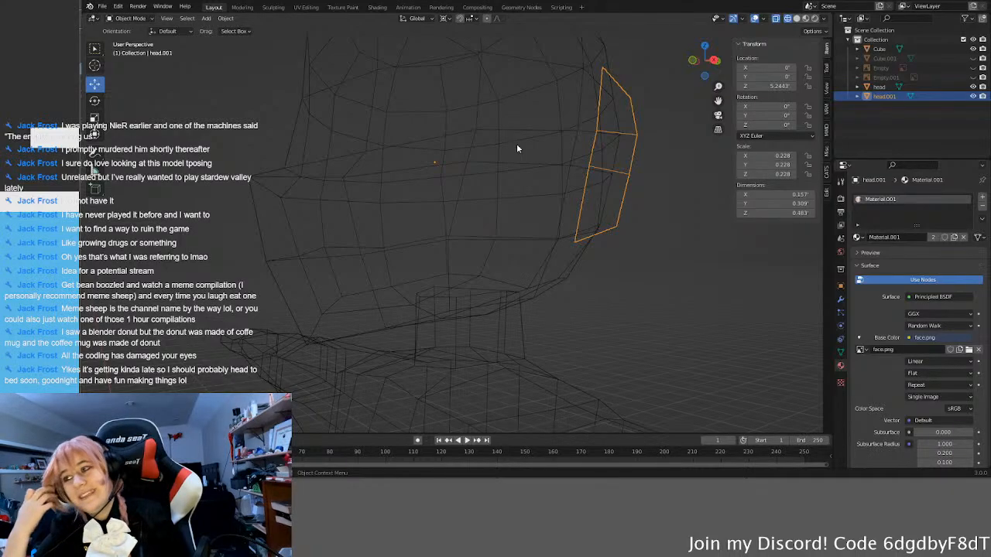
Step: Add a Mirror modifier on the X axis to the side piece and switch the viewport to solid shading
{"action": "middle_click_drag", "start_coordinate": [516, 148], "coordinate": [583, 271]}
{"action": "key", "text": "Tab"}
{"action": "key", "text": "Tab"}
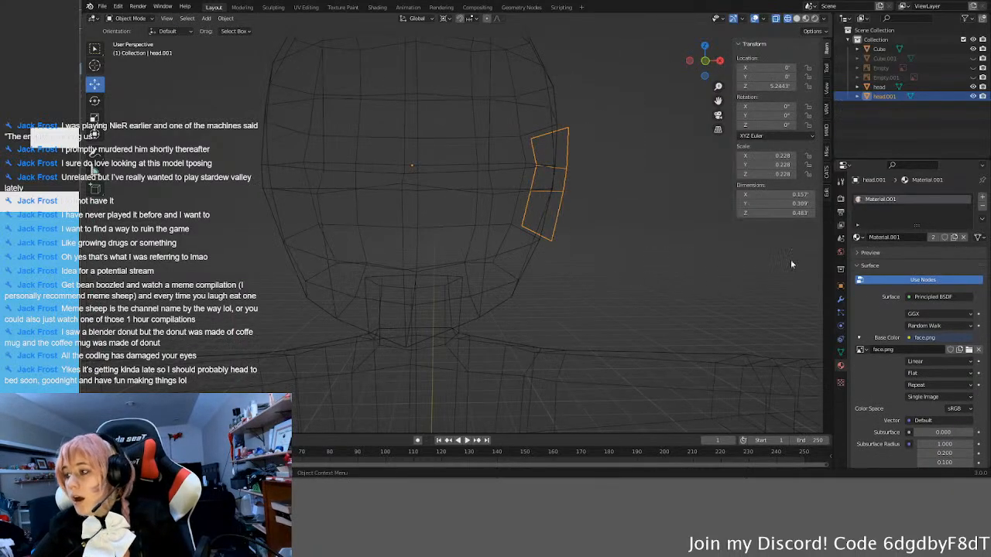
{"action": "left_click", "coordinate": [840, 299]}
{"action": "left_click", "coordinate": [869, 196]}
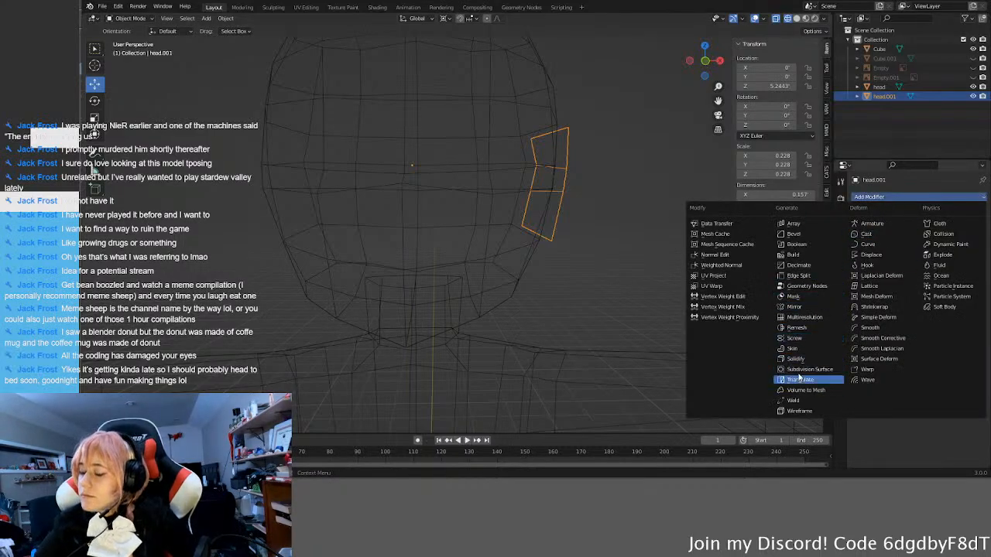
{"action": "left_click", "coordinate": [801, 308]}
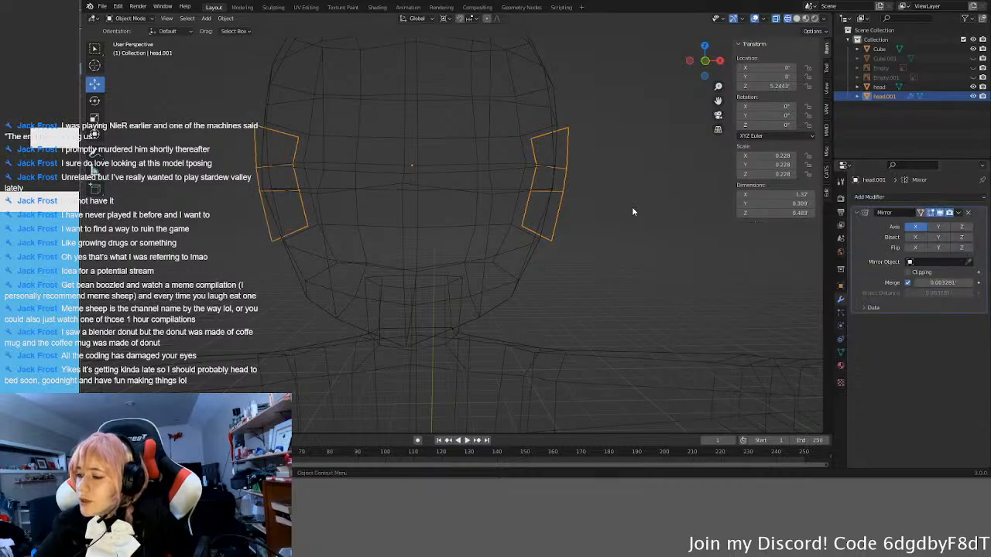
{"action": "key", "text": "z"}
{"action": "left_click", "coordinate": [704, 226]}
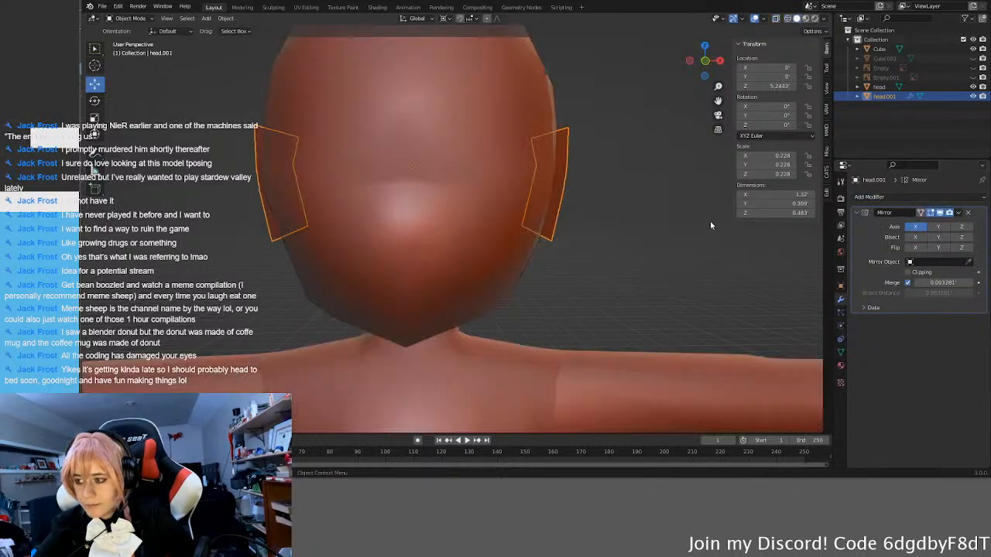
Step: Select the side piece's bottom front vertex, activate the Move tool and set the transform pivot to Bounding Box Center
{"action": "middle_click_drag", "start_coordinate": [692, 252], "coordinate": [602, 202]}
{"action": "key", "text": "Tab"}
{"action": "middle_click_drag", "start_coordinate": [647, 235], "coordinate": [585, 244]}
{"action": "left_click", "coordinate": [533, 263]}
{"action": "middle_click_drag", "start_coordinate": [533, 263], "coordinate": [399, 204]}
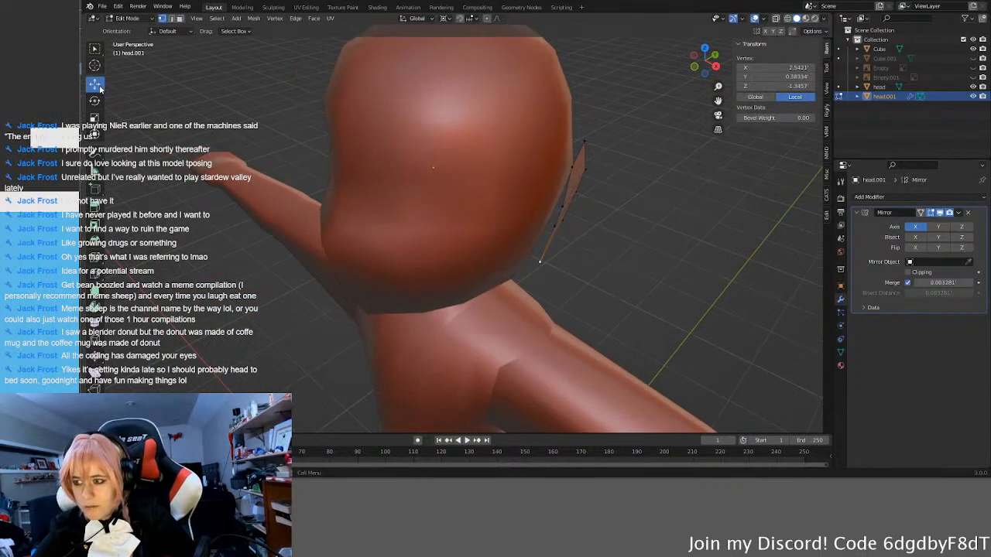
{"action": "scroll", "coordinate": [647, 295], "scroll_direction": "down", "scroll_amount": 7}
{"action": "middle_click_drag", "start_coordinate": [647, 295], "coordinate": [584, 264]}
{"action": "scroll", "coordinate": [583, 282], "scroll_direction": "down", "scroll_amount": 7}
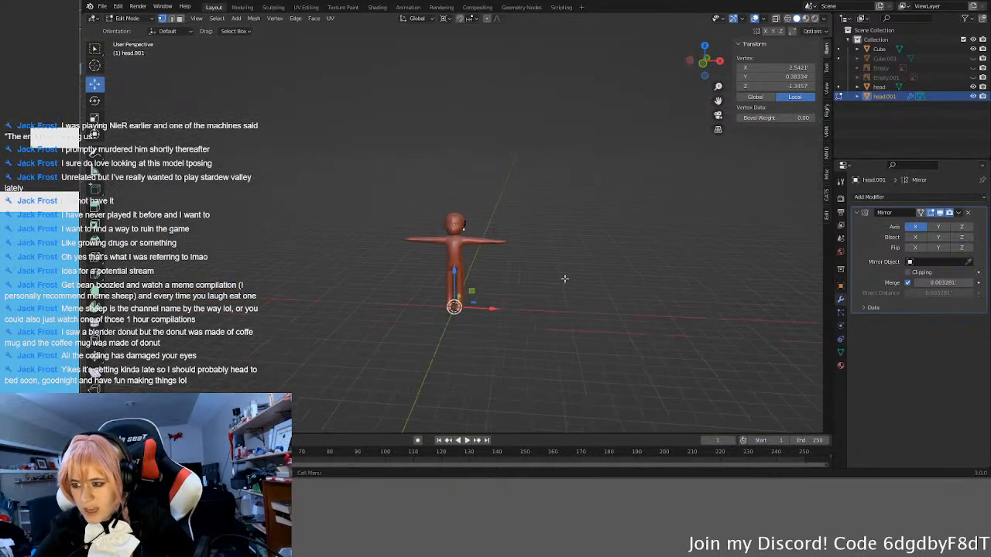
{"action": "left_click", "coordinate": [742, 21]}
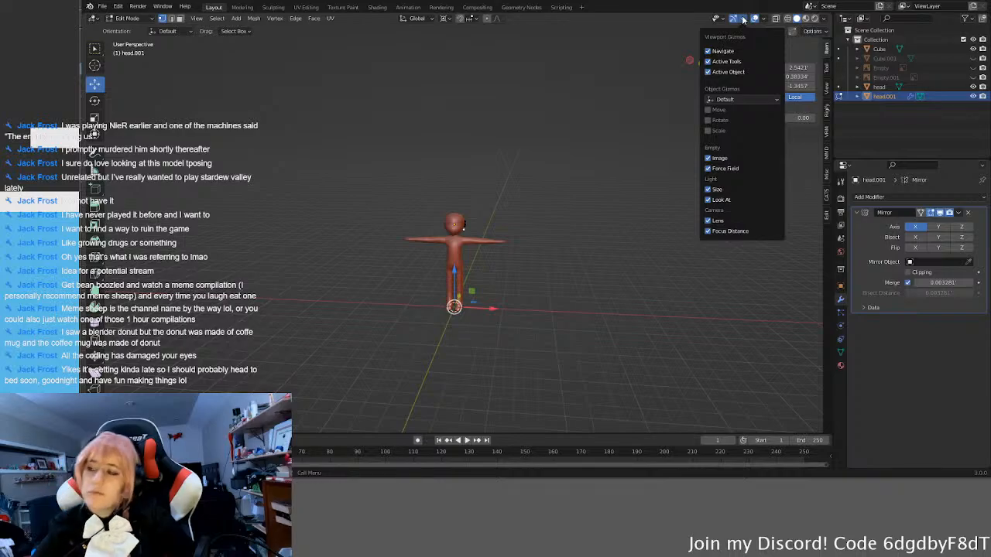
{"action": "left_click", "coordinate": [743, 20]}
{"action": "left_click", "coordinate": [450, 19]}
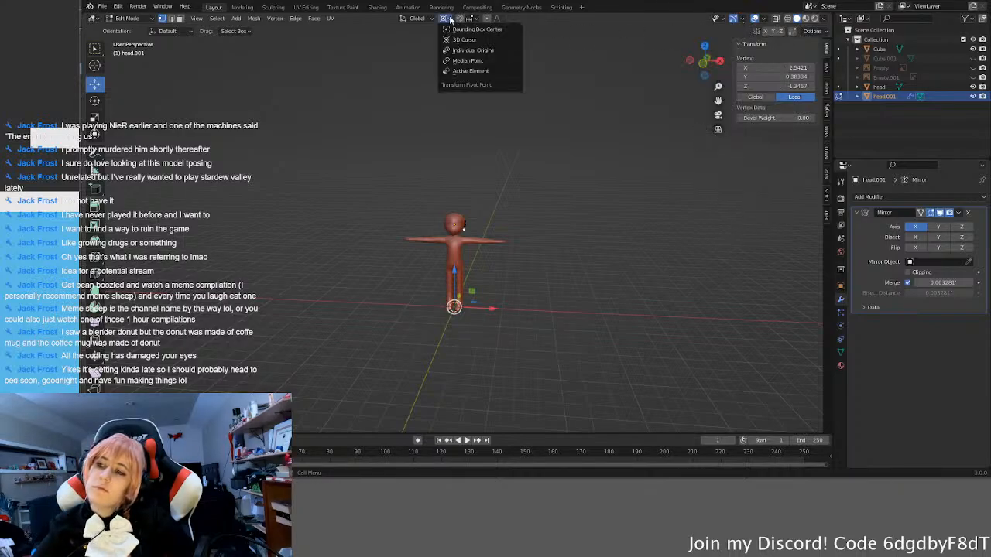
{"action": "left_click", "coordinate": [471, 31]}
{"action": "scroll", "coordinate": [507, 169], "scroll_direction": "up", "scroll_amount": 11}
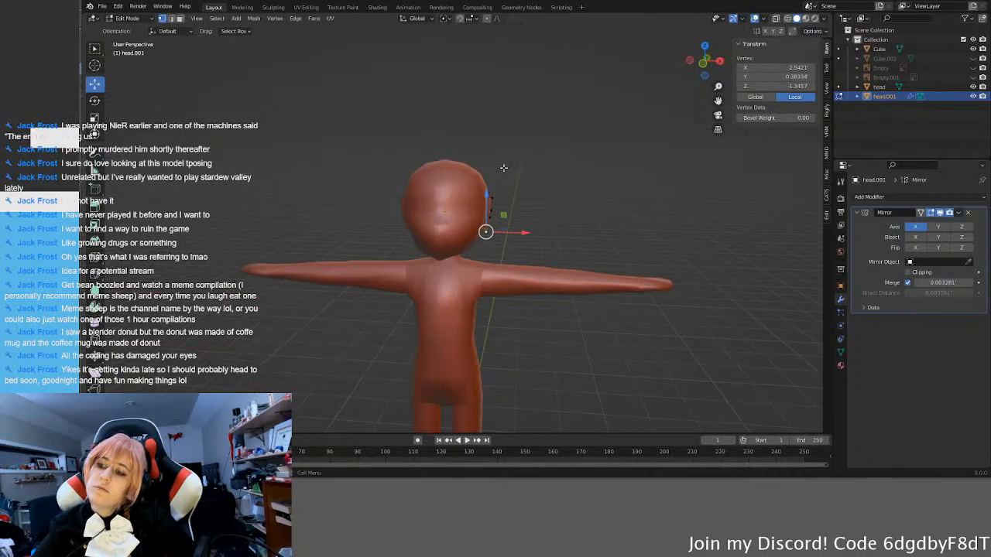
Step: Move the side piece's corner vertices inward to narrow its upper and lower ends
{"action": "middle_click_drag", "start_coordinate": [569, 239], "coordinate": [528, 244]}
{"action": "left_click_drag", "start_coordinate": [545, 253], "coordinate": [531, 196]}
{"action": "middle_click_drag", "start_coordinate": [530, 195], "coordinate": [521, 155]}
{"action": "left_click_drag", "start_coordinate": [508, 145], "coordinate": [535, 196]}
{"action": "left_click", "coordinate": [531, 207], "text": "shift"}
{"action": "left_click", "coordinate": [527, 231], "text": "shift"}
{"action": "left_click", "coordinate": [515, 234]}
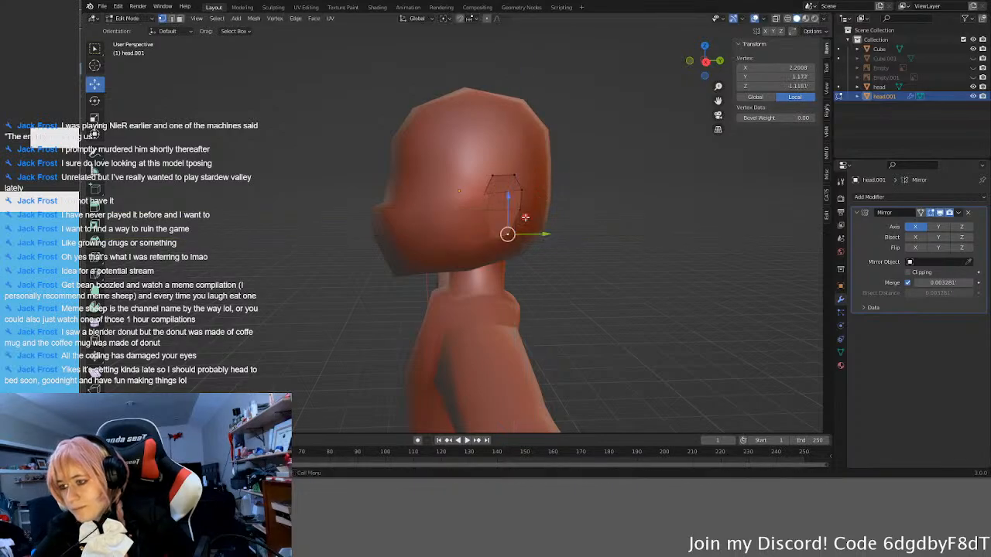
Step: Move the side piece's upper rear vertex outward along X to about 2.57'
{"action": "left_click", "coordinate": [598, 189]}
{"action": "middle_click_drag", "start_coordinate": [599, 189], "coordinate": [406, 193]}
{"action": "left_click", "coordinate": [405, 199]}
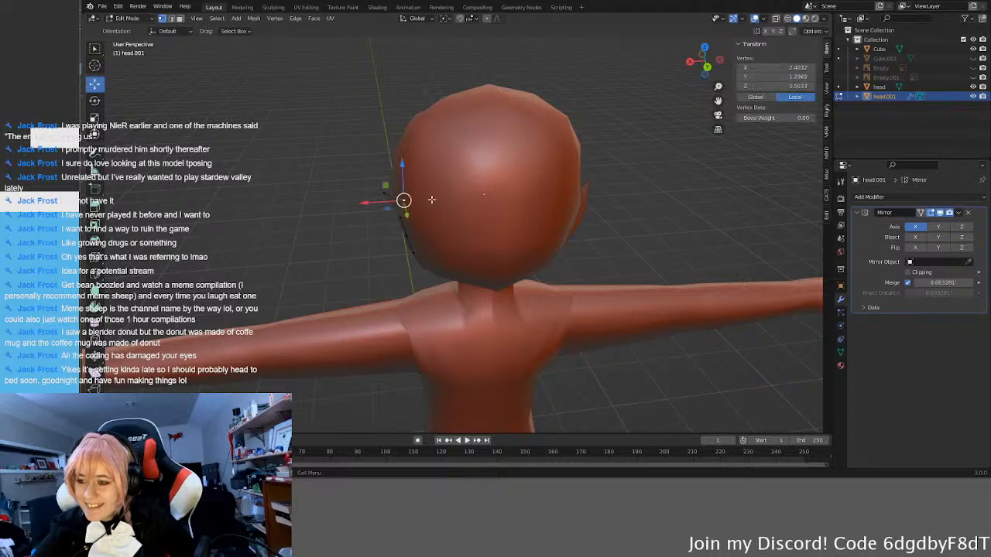
{"action": "left_click_drag", "start_coordinate": [360, 208], "coordinate": [349, 213]}
{"action": "middle_click_drag", "start_coordinate": [349, 213], "coordinate": [528, 188]}
{"action": "left_click_drag", "start_coordinate": [533, 172], "coordinate": [526, 173]}
{"action": "middle_click_drag", "start_coordinate": [527, 173], "coordinate": [448, 240]}
{"action": "left_click", "coordinate": [538, 175]}
{"action": "left_click_drag", "start_coordinate": [403, 262], "coordinate": [408, 260]}
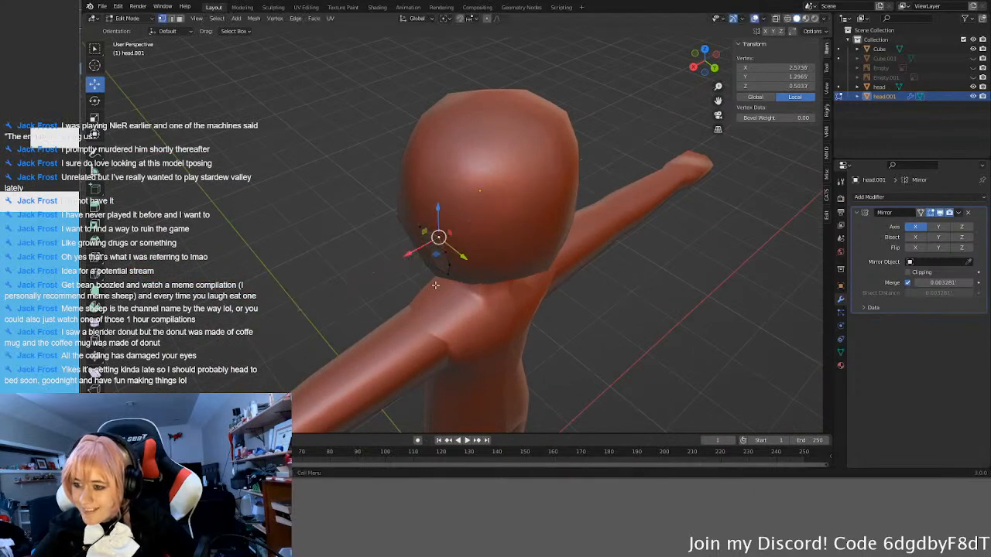
{"action": "middle_click_drag", "start_coordinate": [418, 259], "coordinate": [519, 250]}
Step: Deselect the vertices, return the side piece to Object Mode and switch the viewport to Material Preview shading
{"action": "left_click", "coordinate": [624, 279]}
{"action": "mouse_move", "coordinate": [624, 279]}
{"action": "middle_mouse_down"}
{"action": "mouse_move", "coordinate": [702, 254]}
{"action": "mouse_move", "coordinate": [573, 273]}
{"action": "mouse_move", "coordinate": [615, 288]}
{"action": "middle_mouse_up"}
{"action": "key", "text": "Tab"}
{"action": "middle_click_drag", "start_coordinate": [536, 288], "coordinate": [495, 244]}
{"action": "left_click", "coordinate": [613, 263]}
{"action": "scroll", "coordinate": [613, 262], "scroll_direction": "down", "scroll_amount": 4}
{"action": "left_click", "coordinate": [480, 213]}
{"action": "scroll", "coordinate": [548, 215], "scroll_direction": "up", "scroll_amount": 4}
{"action": "key", "text": "Tab"}
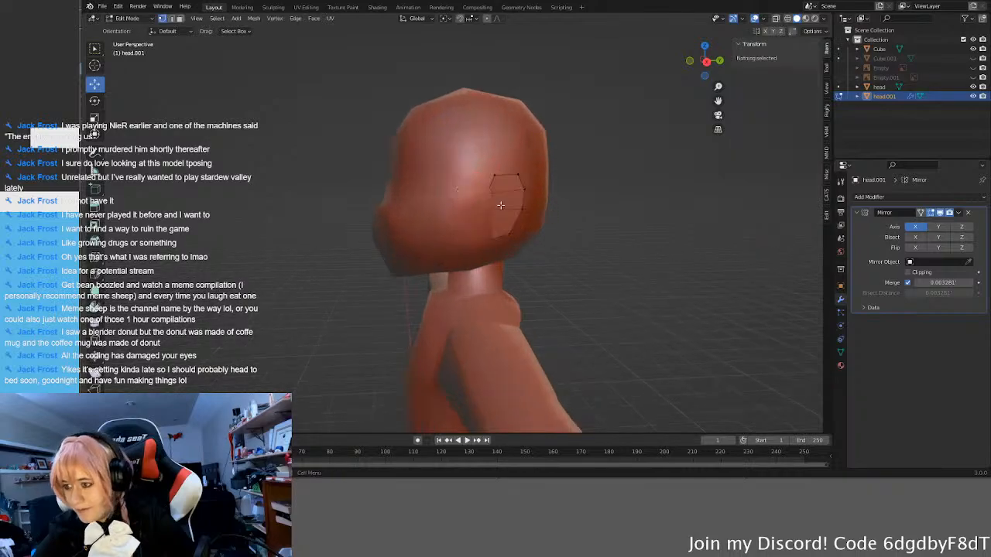
{"action": "key", "text": "Tab"}
{"action": "key", "text": "z"}
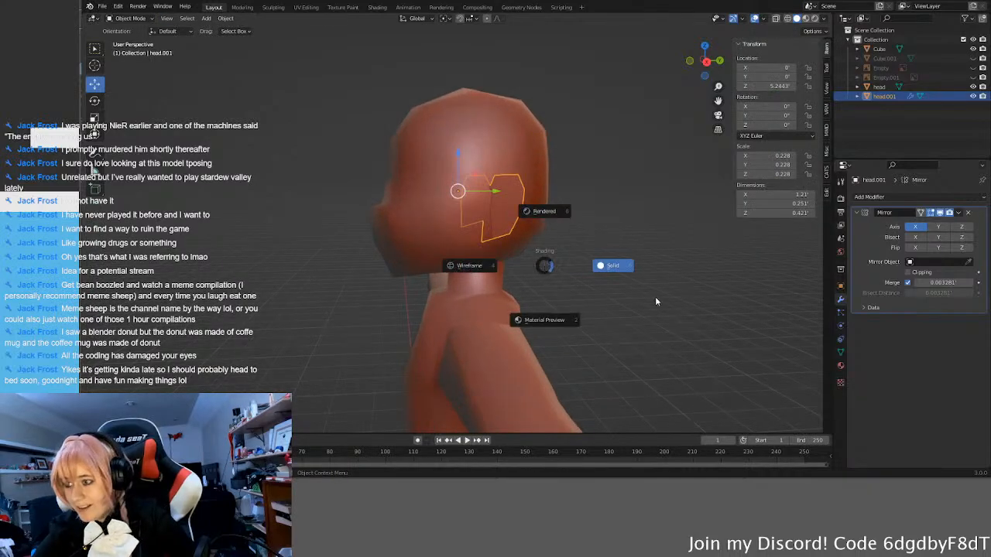
{"action": "left_click", "coordinate": [549, 349]}
Step: Move the mirrored side pieces forward and up, without shifting them in X, to about Y -0.091', Z 5.304'
{"action": "middle_click_drag", "start_coordinate": [578, 280], "coordinate": [544, 266]}
{"action": "middle_click_drag", "start_coordinate": [539, 217], "coordinate": [594, 271]}
{"action": "key", "text": "KP_3"}
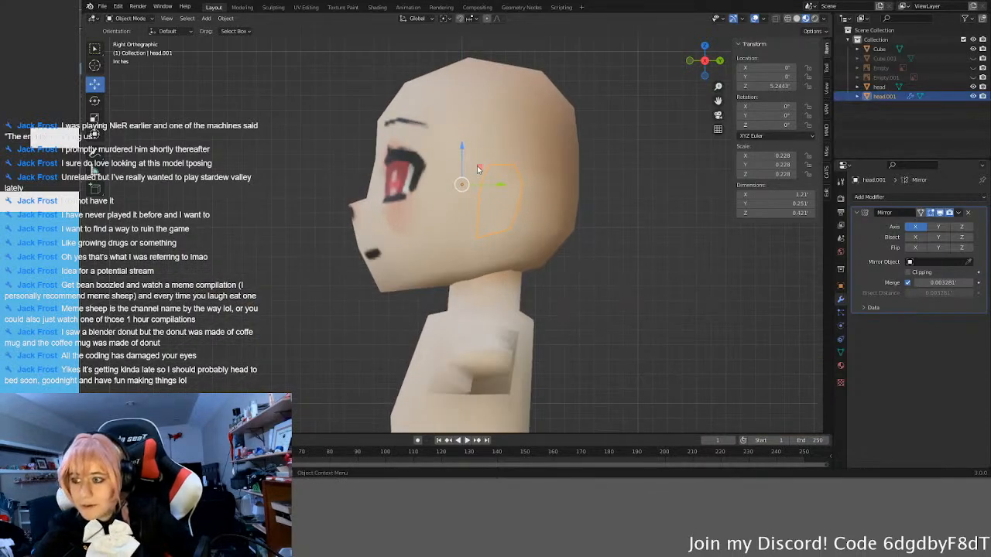
{"action": "key", "text": "g"}
{"action": "key", "text": "shift+x"}
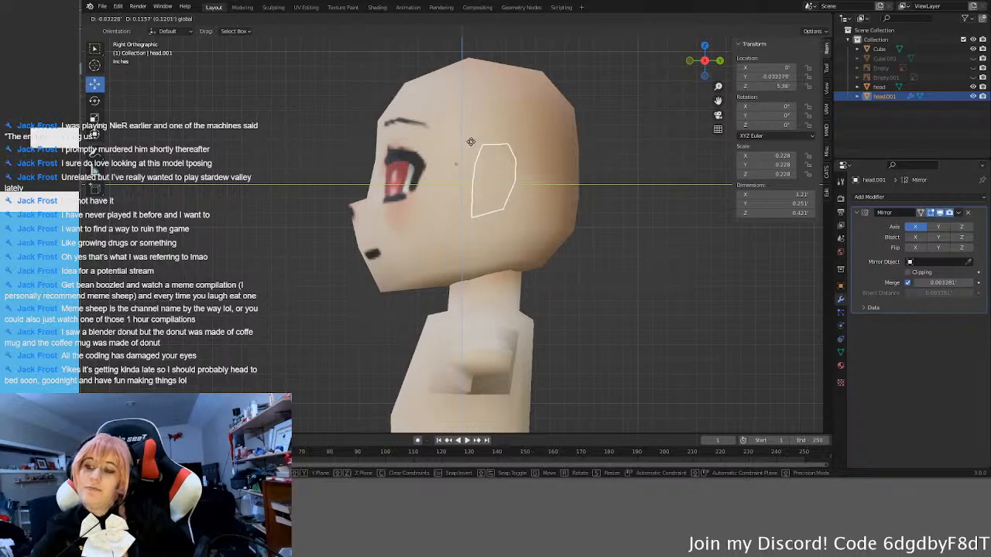
{"action": "left_click", "coordinate": [561, 263]}
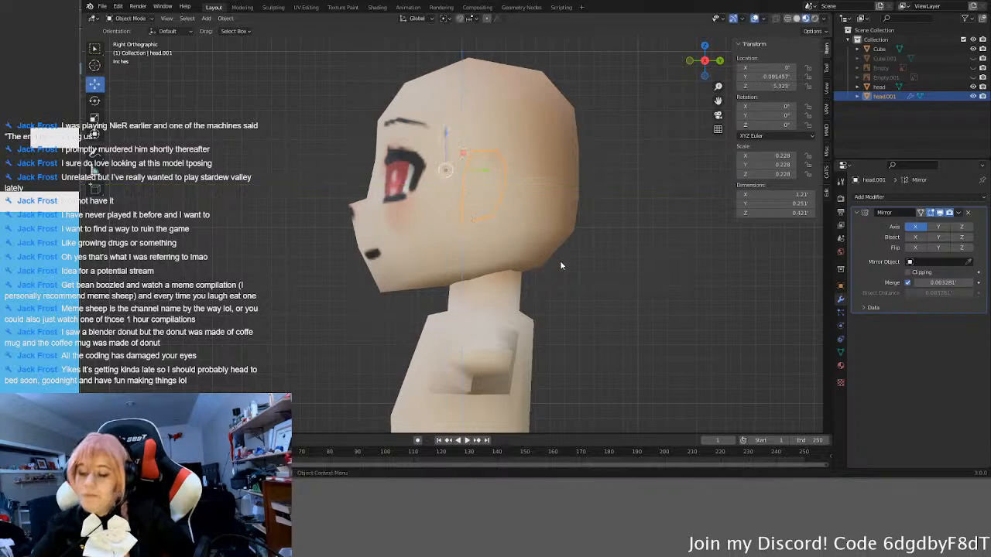
{"action": "key", "text": "KP_1"}
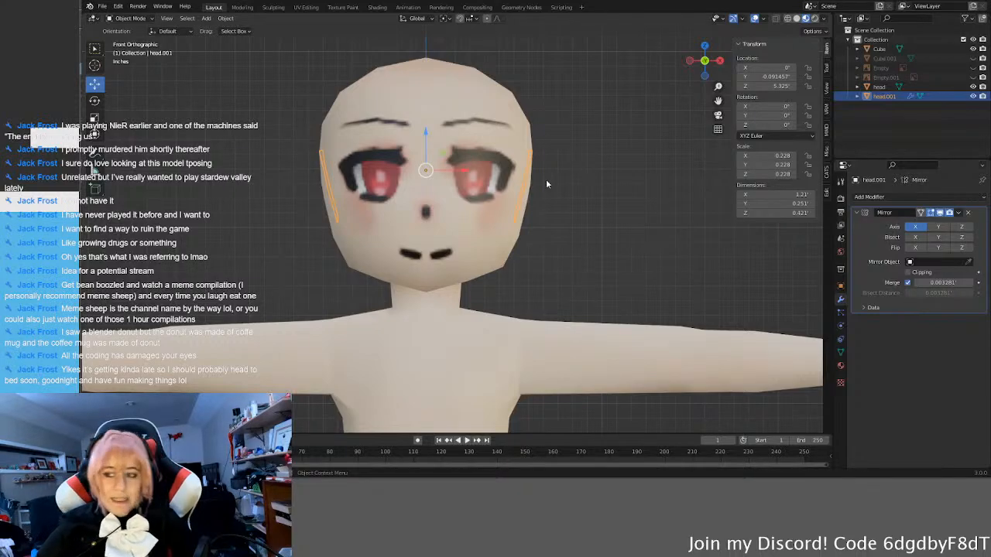
{"action": "left_click_drag", "start_coordinate": [422, 135], "coordinate": [426, 139]}
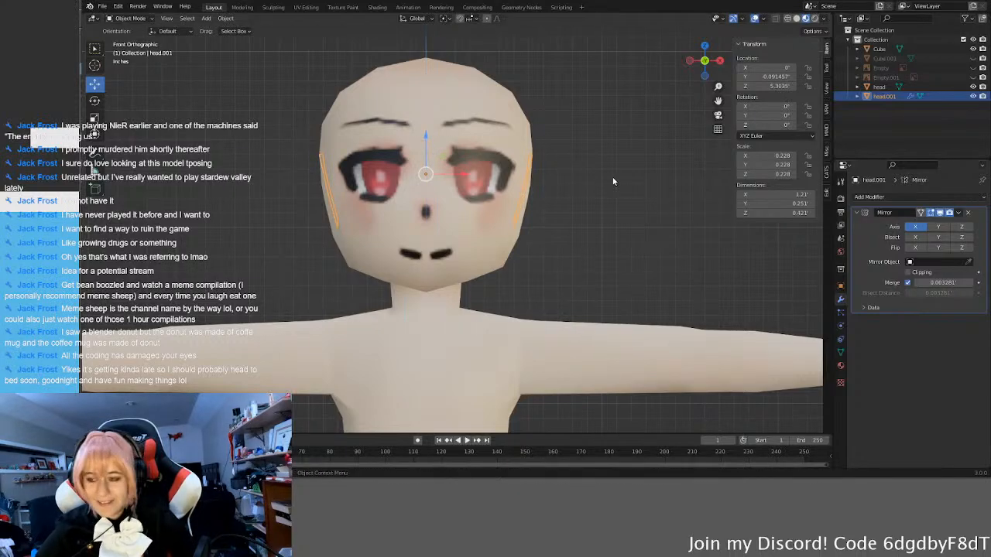
Step: Scale the mirrored side pieces slightly along the global X axis
{"action": "key", "text": "Tab"}
{"action": "key", "text": "alt+a"}
{"action": "middle_click_drag", "start_coordinate": [653, 217], "coordinate": [567, 232]}
{"action": "key", "text": "Tab"}
{"action": "key", "text": "s"}
{"action": "key", "text": "x"}
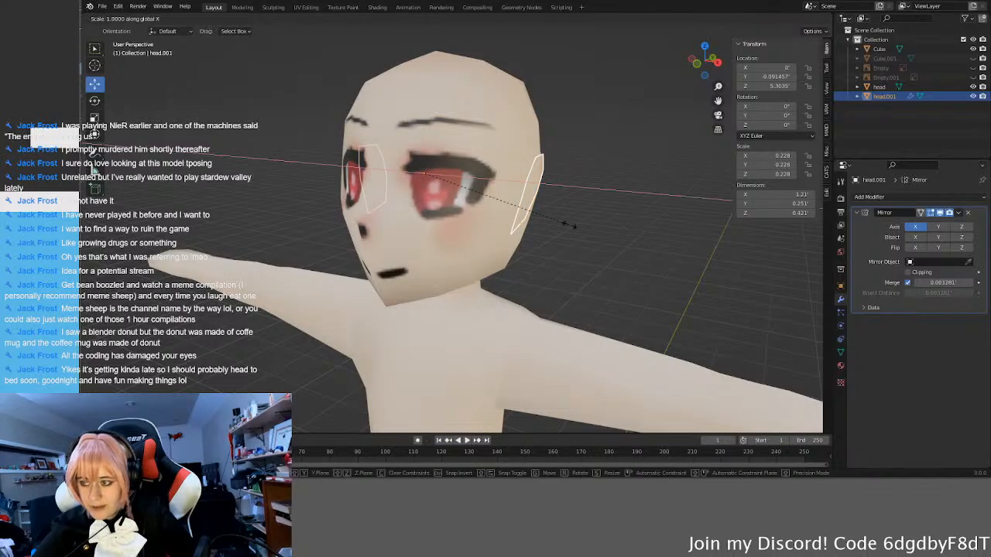
{"action": "left_click", "coordinate": [575, 232]}
Step: Finish scaling the mirrored side pieces to about 0.237 in X and select the side piece's rear and top vertices in Edit Mode
{"action": "middle_click_drag", "start_coordinate": [575, 232], "coordinate": [502, 219]}
{"action": "key", "text": "Tab"}
{"action": "left_click", "coordinate": [487, 230]}
{"action": "left_click", "coordinate": [517, 188], "text": "shift"}
{"action": "left_click", "coordinate": [518, 165], "text": "shift"}
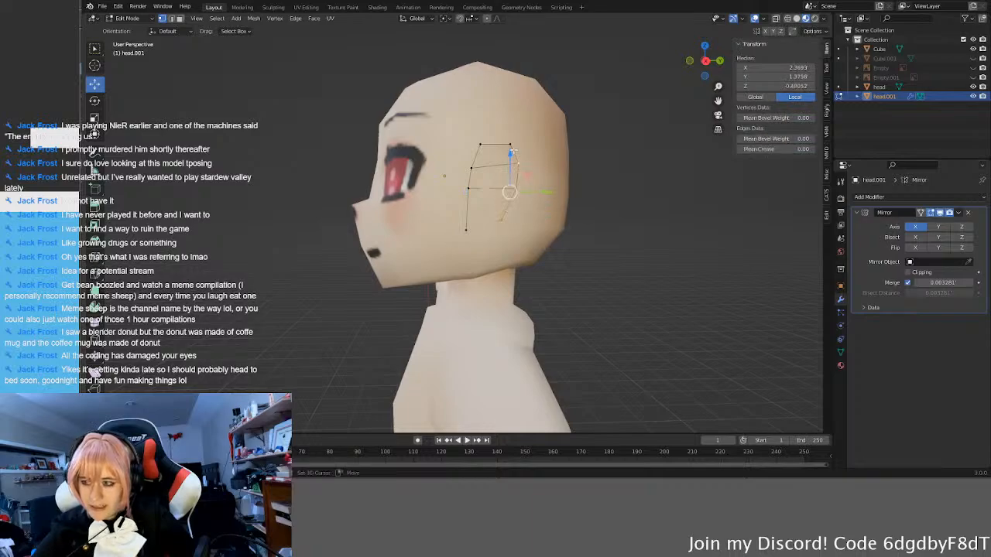
{"action": "left_click", "coordinate": [480, 145], "text": "shift"}
{"action": "middle_click_drag", "start_coordinate": [480, 145], "coordinate": [552, 189]}
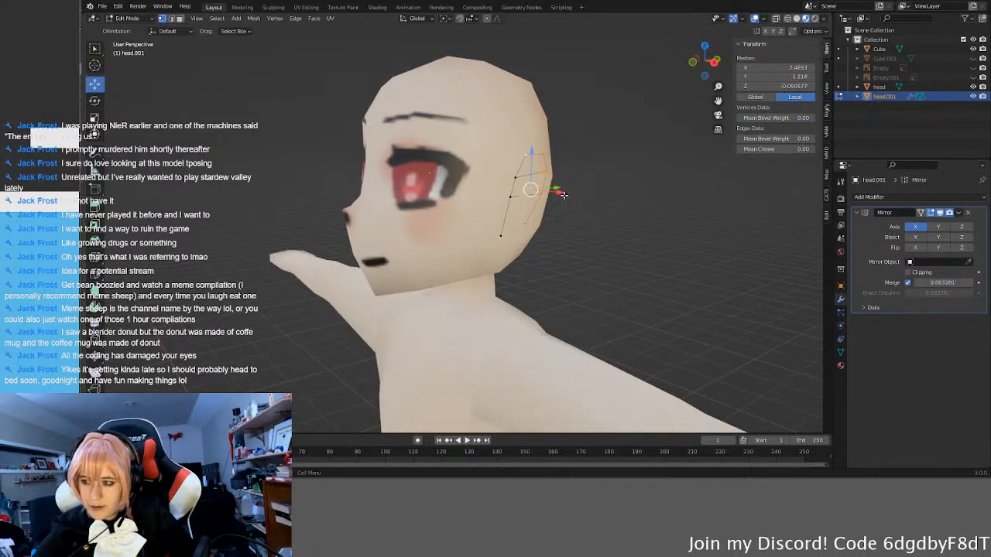
{"action": "left_click", "coordinate": [611, 227]}
Step: Move the side piece's front-edge vertices slightly along the global X axis and deselect them
{"action": "left_click", "coordinate": [500, 235]}
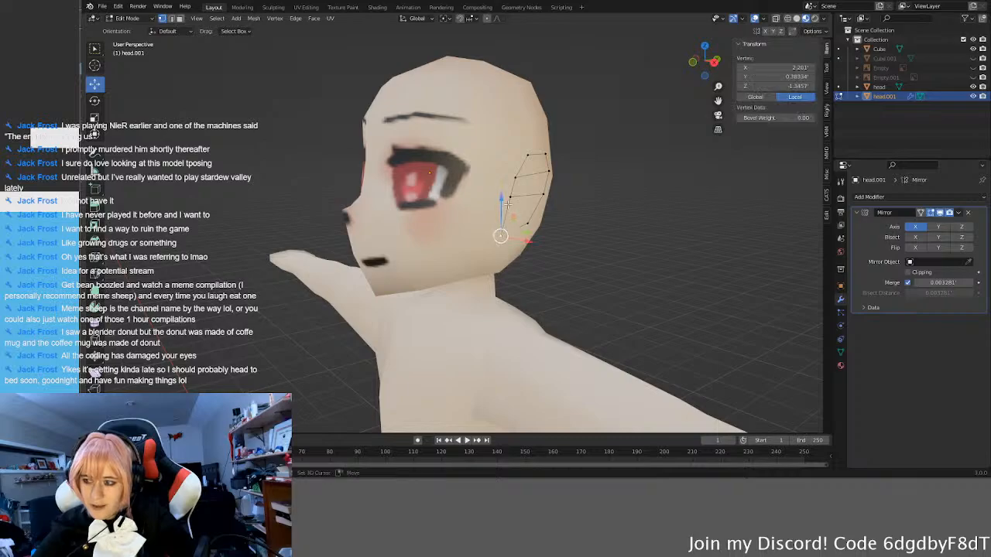
{"action": "left_click", "coordinate": [510, 198], "text": "shift"}
{"action": "left_click", "coordinate": [515, 178], "text": "shift"}
{"action": "middle_click_drag", "start_coordinate": [518, 183], "coordinate": [507, 246]}
{"action": "key", "text": "g"}
{"action": "key", "text": "x"}
{"action": "left_click", "coordinate": [549, 229]}
{"action": "left_click", "coordinate": [617, 239]}
{"action": "left_click", "coordinate": [465, 227]}
{"action": "left_click", "coordinate": [462, 180]}
{"action": "middle_click_drag", "start_coordinate": [462, 181], "coordinate": [530, 249]}
{"action": "left_click_drag", "start_coordinate": [529, 278], "coordinate": [527, 272]}
{"action": "left_click", "coordinate": [578, 316]}
{"action": "middle_click_drag", "start_coordinate": [578, 316], "coordinate": [604, 290]}
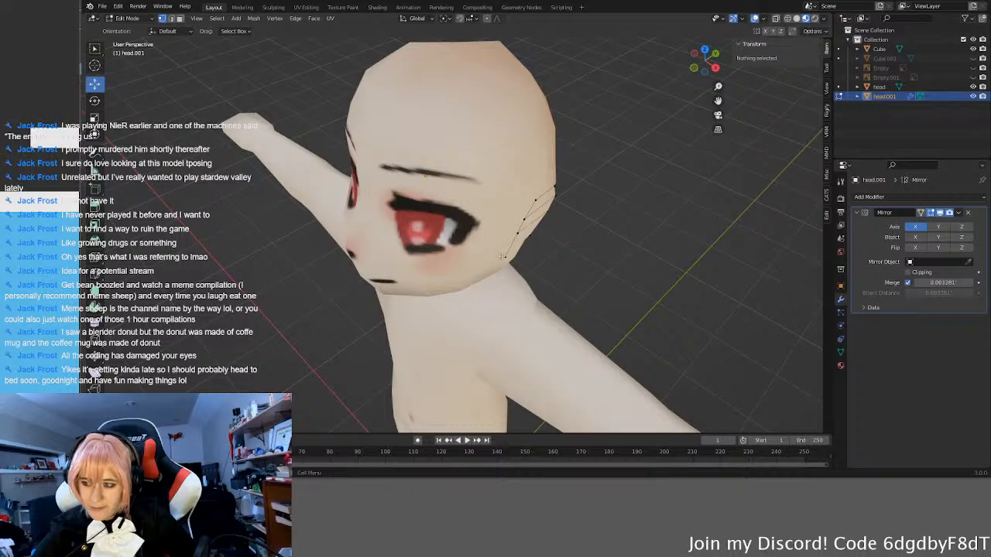
Step: Move the side piece's lower rear vertex along X to about 2.29', return to Object Mode and deselect the piece
{"action": "left_click", "coordinate": [503, 256]}
{"action": "left_click_drag", "start_coordinate": [547, 251], "coordinate": [542, 247]}
{"action": "middle_click_drag", "start_coordinate": [603, 262], "coordinate": [387, 235]}
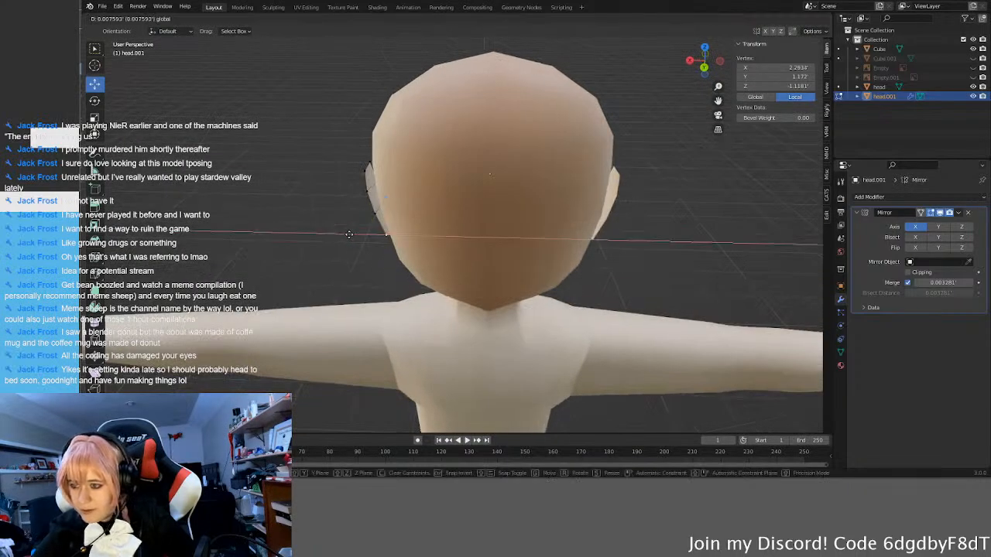
{"action": "left_click", "coordinate": [322, 263]}
{"action": "middle_click_drag", "start_coordinate": [322, 263], "coordinate": [677, 277]}
{"action": "key", "text": "Tab"}
{"action": "left_click", "coordinate": [638, 257]}
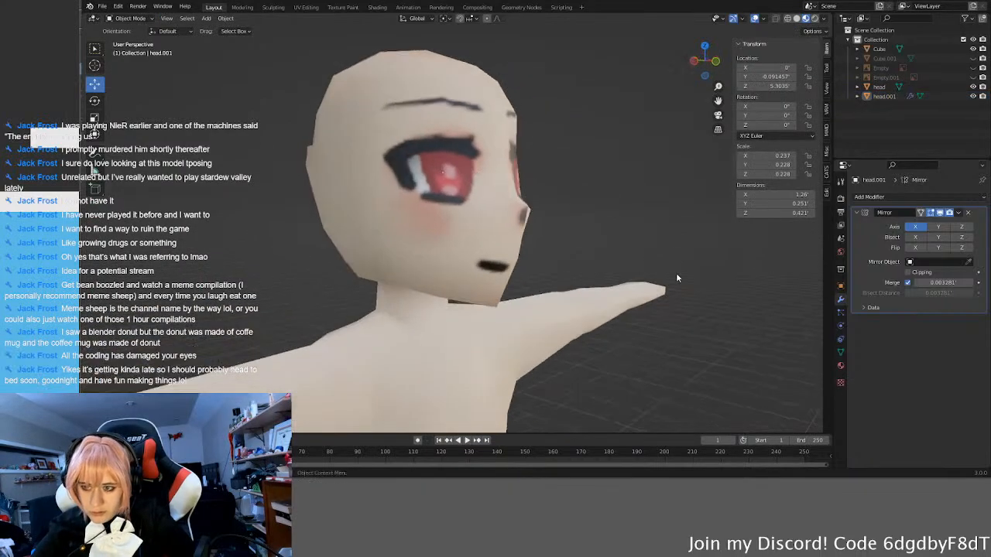
Step: Try to pull the side piece's upper rear vertices far backward in Edit Mode to form a pointed ear tip
{"action": "scroll", "coordinate": [542, 282], "scroll_direction": "down", "scroll_amount": 7}
{"action": "middle_click_drag", "start_coordinate": [531, 284], "coordinate": [395, 278]}
{"action": "scroll", "coordinate": [496, 251], "scroll_direction": "up", "scroll_amount": 3}
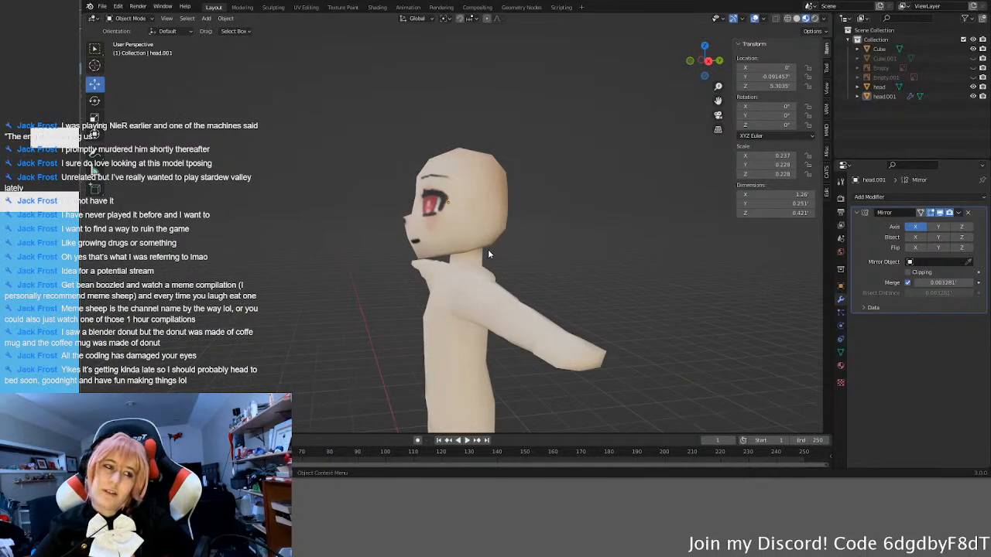
{"action": "middle_click_drag", "start_coordinate": [483, 250], "coordinate": [511, 194]}
{"action": "key", "text": "Tab"}
{"action": "scroll", "coordinate": [509, 165], "scroll_direction": "up", "scroll_amount": 4}
{"action": "left_click", "coordinate": [522, 175]}
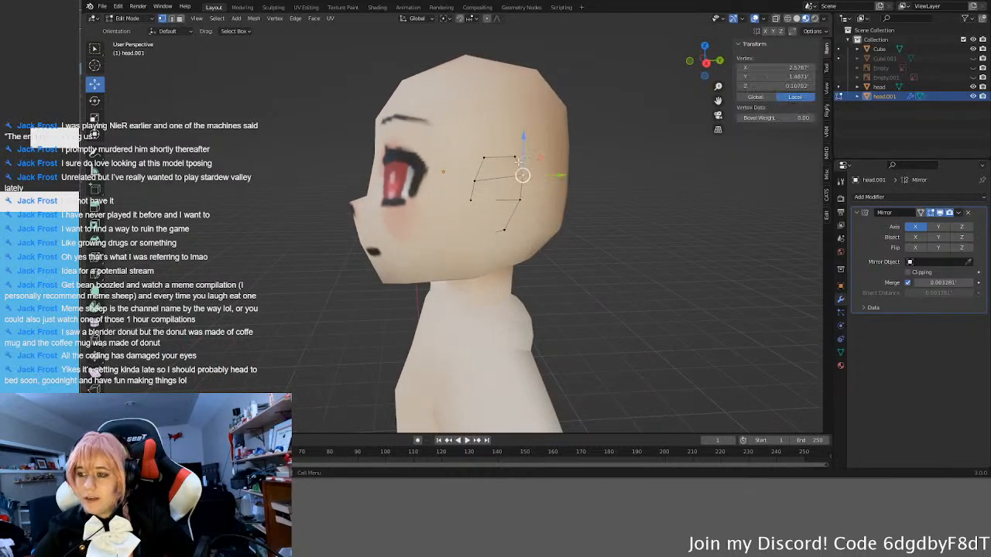
{"action": "left_click", "coordinate": [516, 159], "text": "shift"}
{"action": "middle_click_drag", "start_coordinate": [518, 159], "coordinate": [522, 149]}
{"action": "left_click_drag", "start_coordinate": [543, 143], "coordinate": [624, 139]}
{"action": "left_click", "coordinate": [566, 148]}
Step: Try to reposition the side piece's other rear and front vertices around the ear tip and preview the shape in Object Mode
{"action": "left_click", "coordinate": [519, 200]}
{"action": "left_click_drag", "start_coordinate": [540, 178], "coordinate": [586, 162]}
{"action": "left_click", "coordinate": [565, 141]}
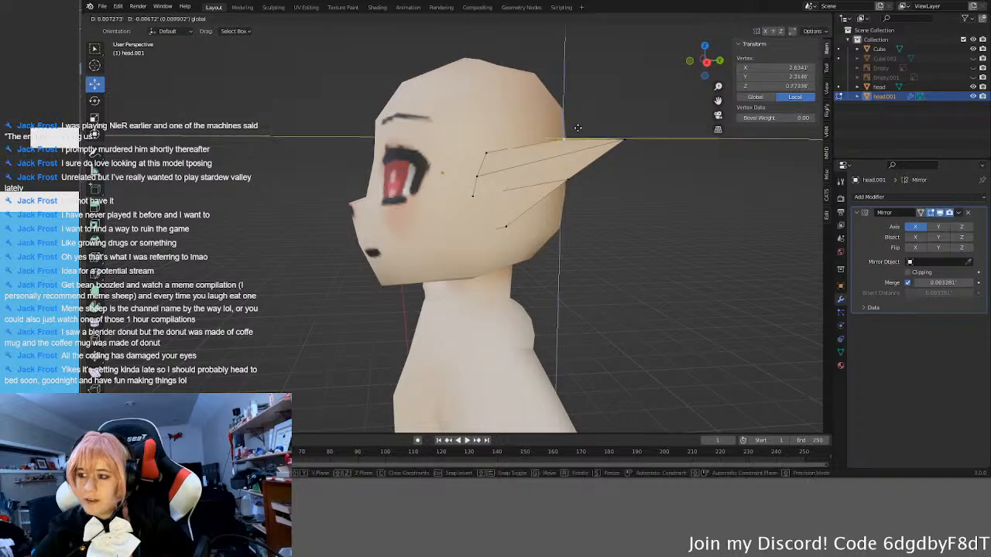
{"action": "left_click_drag", "start_coordinate": [503, 136], "coordinate": [546, 136]}
{"action": "left_click_drag", "start_coordinate": [494, 158], "coordinate": [500, 156]}
{"action": "middle_click_drag", "start_coordinate": [583, 219], "coordinate": [634, 285]}
{"action": "key", "text": "Tab"}
{"action": "scroll", "coordinate": [635, 288], "scroll_direction": "down", "scroll_amount": 4}
{"action": "middle_click_drag", "start_coordinate": [484, 271], "coordinate": [494, 189]}
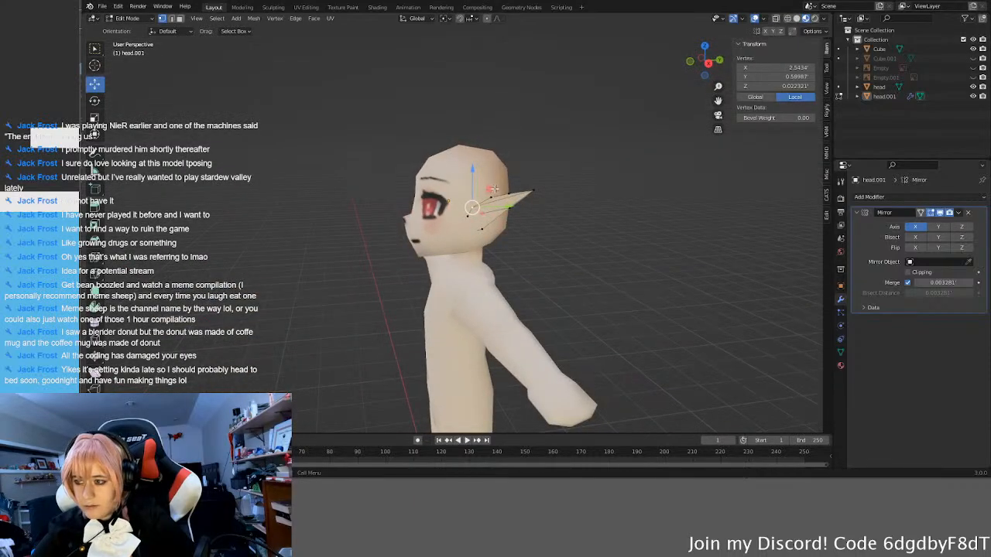
{"action": "key", "text": "Tab"}
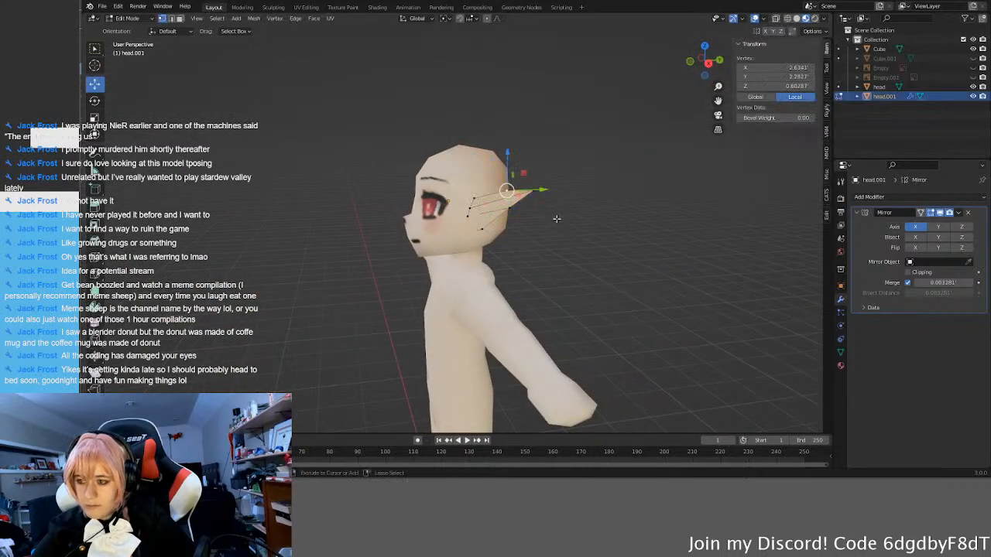
Step: Undo the pointed ear edits, deselect the vertices and return the side piece to Object Mode
{"action": "key", "text": "ctrl+z"}
{"action": "key", "text": "ctrl+z"}
{"action": "key", "text": "ctrl+z"}
{"action": "key", "text": "ctrl+z"}
{"action": "left_click", "coordinate": [556, 219]}
{"action": "middle_click_drag", "start_coordinate": [556, 219], "coordinate": [552, 226]}
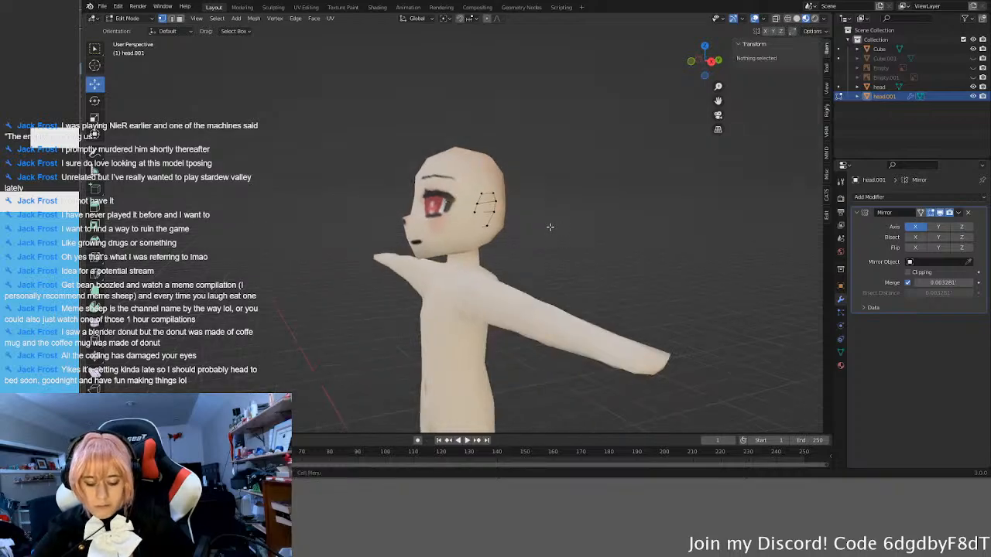
{"action": "key", "text": "Tab"}
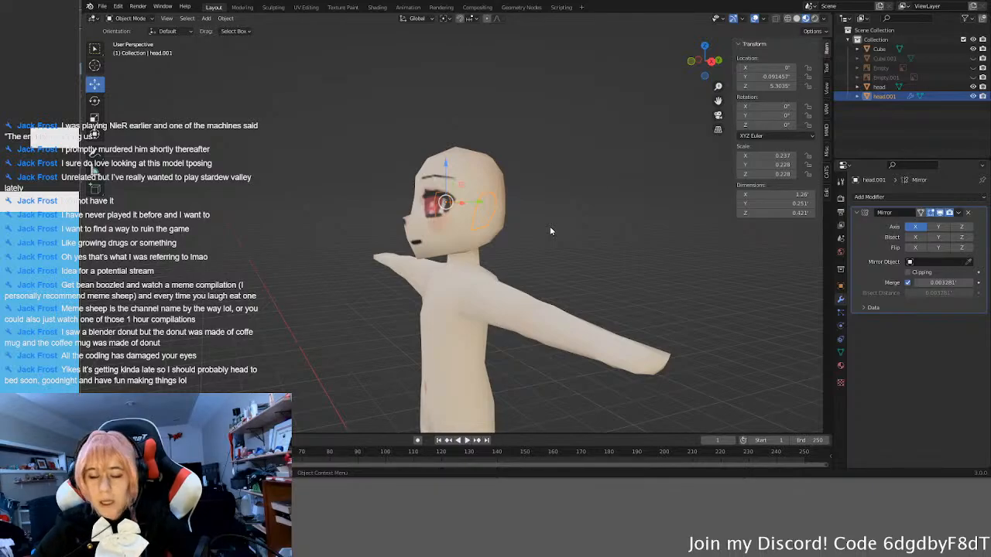
Step: Reopen the side piece in Edit Mode and move its lower front vertex along X to about 2.27'
{"action": "left_click", "coordinate": [598, 228]}
{"action": "middle_click_drag", "start_coordinate": [599, 228], "coordinate": [375, 294]}
{"action": "middle_click_drag", "start_coordinate": [524, 205], "coordinate": [582, 194]}
{"action": "scroll", "coordinate": [538, 213], "scroll_direction": "up", "scroll_amount": 3}
{"action": "left_click", "coordinate": [558, 161]}
{"action": "key", "text": "Tab"}
{"action": "left_click_drag", "start_coordinate": [584, 193], "coordinate": [589, 195]}
{"action": "middle_click_drag", "start_coordinate": [582, 225], "coordinate": [516, 253]}
{"action": "key", "text": "g"}
{"action": "key", "text": "x"}
{"action": "left_click", "coordinate": [558, 242]}
{"action": "key", "text": "g"}
{"action": "key", "text": "x"}
{"action": "left_click", "coordinate": [503, 243]}
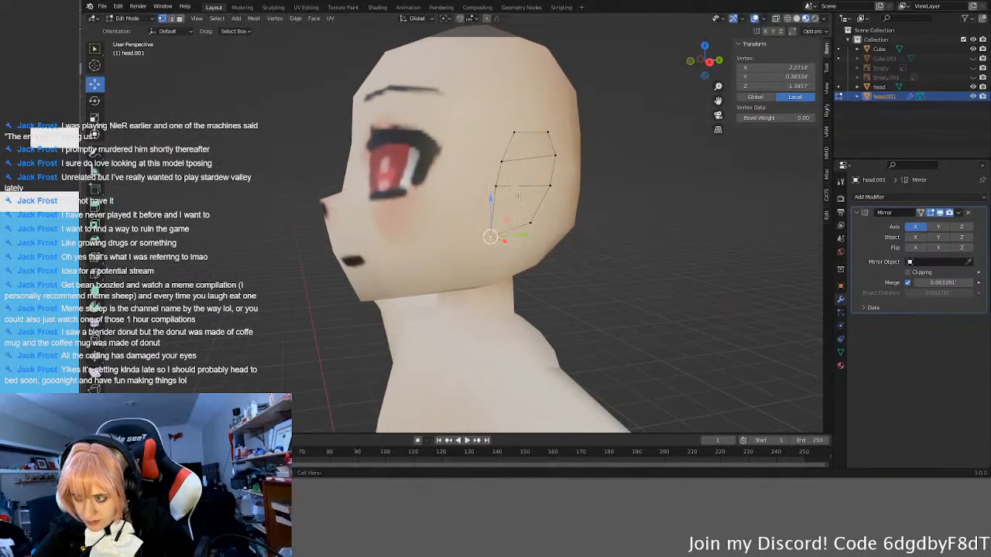
Step: Nudge the side piece's front vertex just above the lowest one, return to Object Mode and check both sides of the head
{"action": "left_click_drag", "start_coordinate": [546, 229], "coordinate": [548, 229]}
{"action": "left_click", "coordinate": [500, 185]}
{"action": "middle_click_drag", "start_coordinate": [507, 221], "coordinate": [544, 234]}
{"action": "left_click_drag", "start_coordinate": [563, 203], "coordinate": [566, 206]}
{"action": "key", "text": "Tab"}
{"action": "middle_click_drag", "start_coordinate": [566, 206], "coordinate": [648, 262]}
{"action": "middle_click_drag", "start_coordinate": [619, 263], "coordinate": [519, 266]}
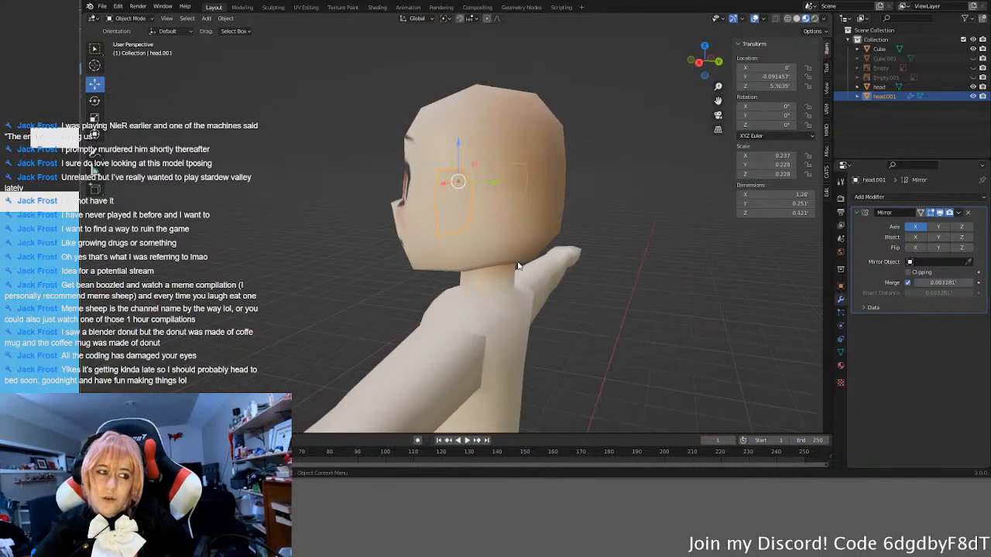
{"action": "middle_click_drag", "start_coordinate": [488, 251], "coordinate": [348, 256]}
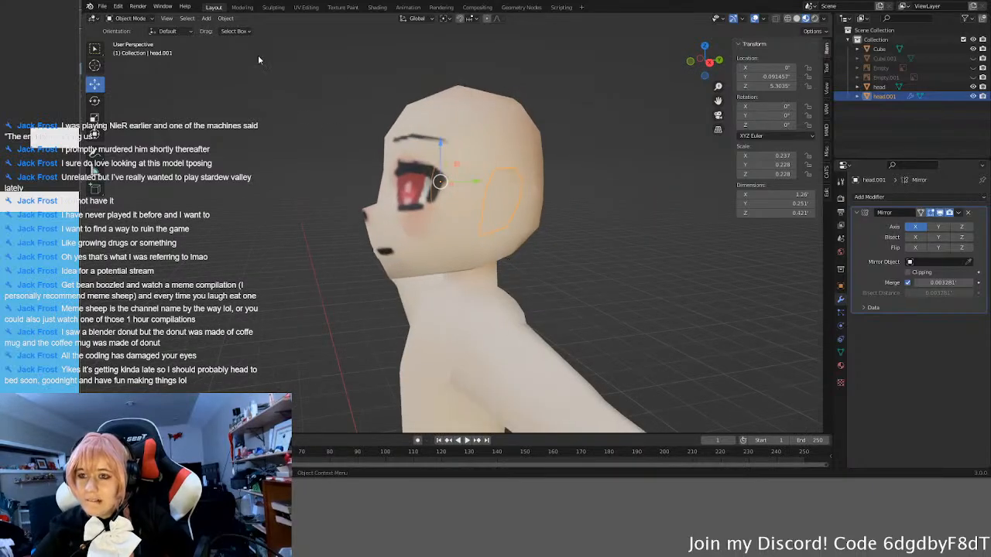
Step: Check the side piece in the UV Editing workspace and return to the Layout workspace
{"action": "left_click", "coordinate": [302, 7]}
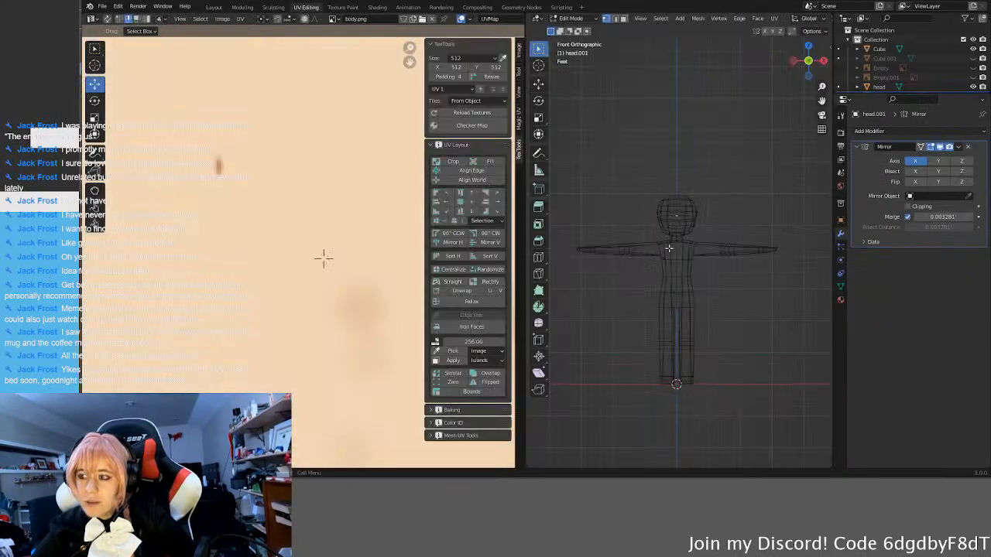
{"action": "scroll", "coordinate": [316, 256], "scroll_direction": "down", "scroll_amount": 3}
{"action": "middle_click_drag", "start_coordinate": [254, 215], "coordinate": [247, 215]}
{"action": "middle_click_drag", "start_coordinate": [702, 206], "coordinate": [677, 199]}
{"action": "left_click", "coordinate": [213, 7]}
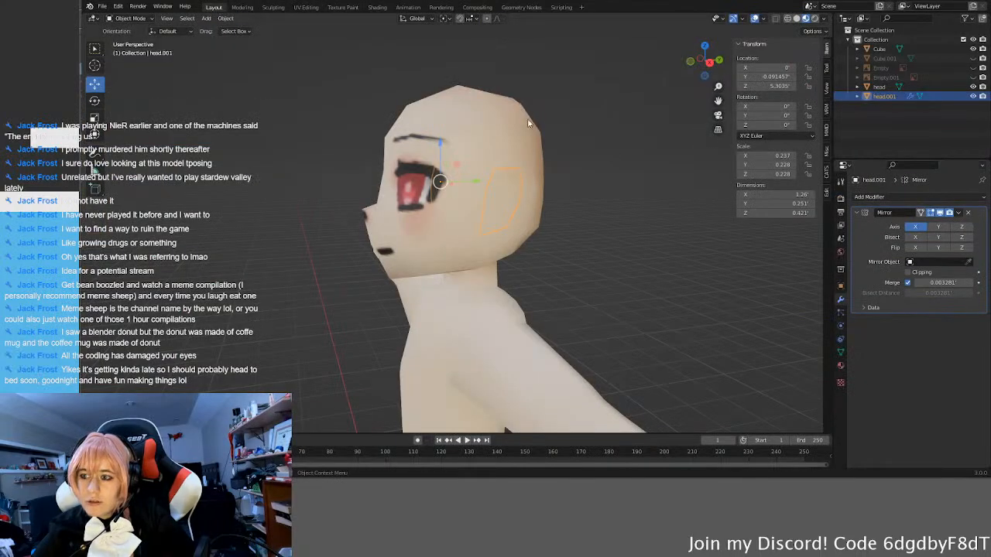
Step: Try to join the side piece into the head with its Mirror modifier unapplied, and check the result in Edit Mode and front view
{"action": "key", "text": "Delete"}
{"action": "left_click", "coordinate": [480, 123]}
{"action": "key", "text": "alt+a"}
{"action": "left_click", "coordinate": [517, 176]}
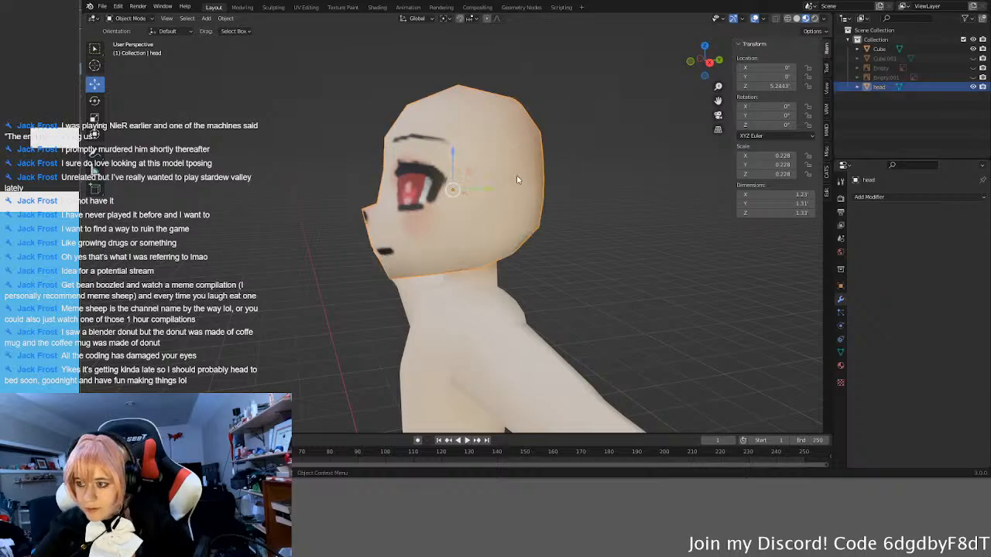
{"action": "key", "text": "Tab"}
{"action": "scroll", "coordinate": [508, 197], "scroll_direction": "down", "scroll_amount": 2}
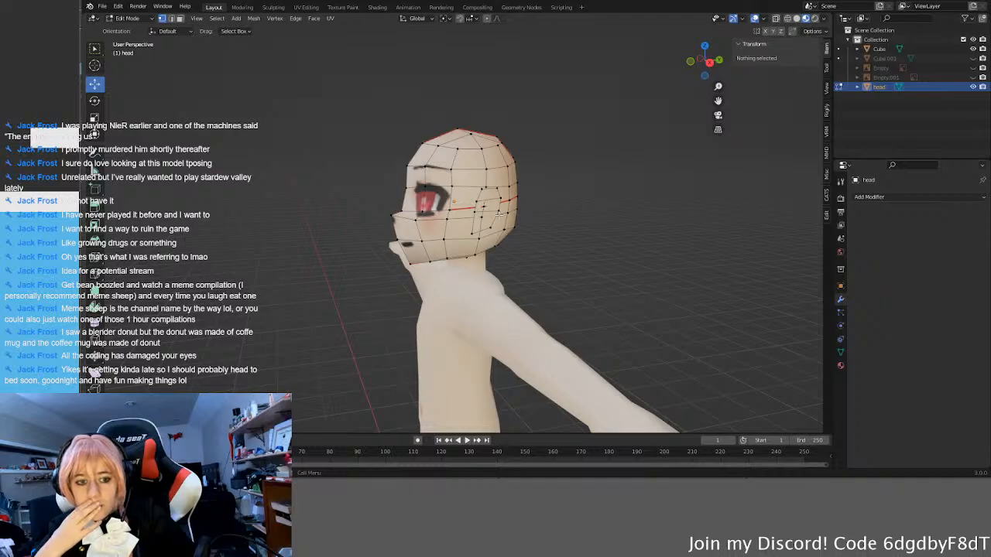
{"action": "left_click", "coordinate": [460, 206], "text": "shift"}
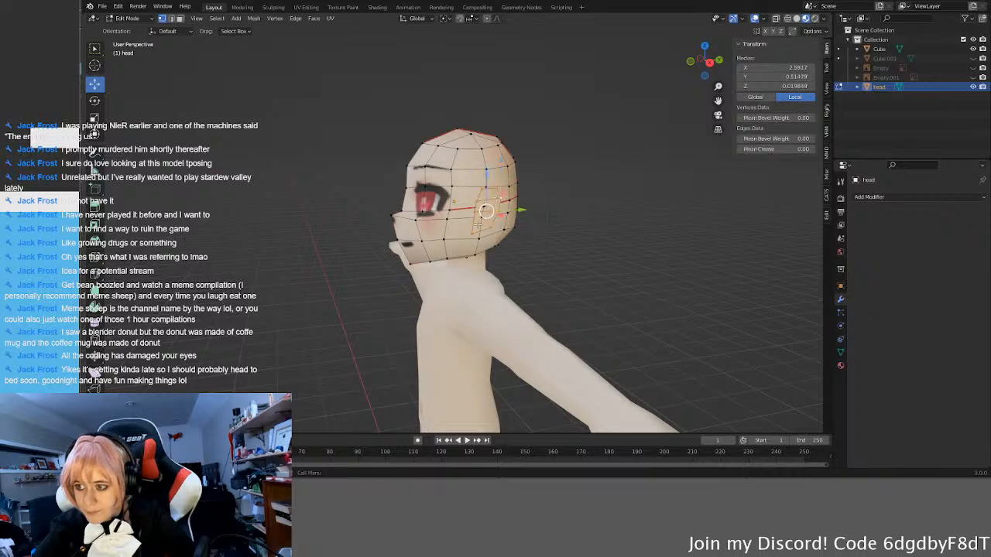
{"action": "key", "text": "KP_1"}
{"action": "middle_click_drag", "start_coordinate": [511, 226], "coordinate": [495, 204]}
{"action": "key", "text": "KP_1"}
{"action": "key", "text": "Tab"}
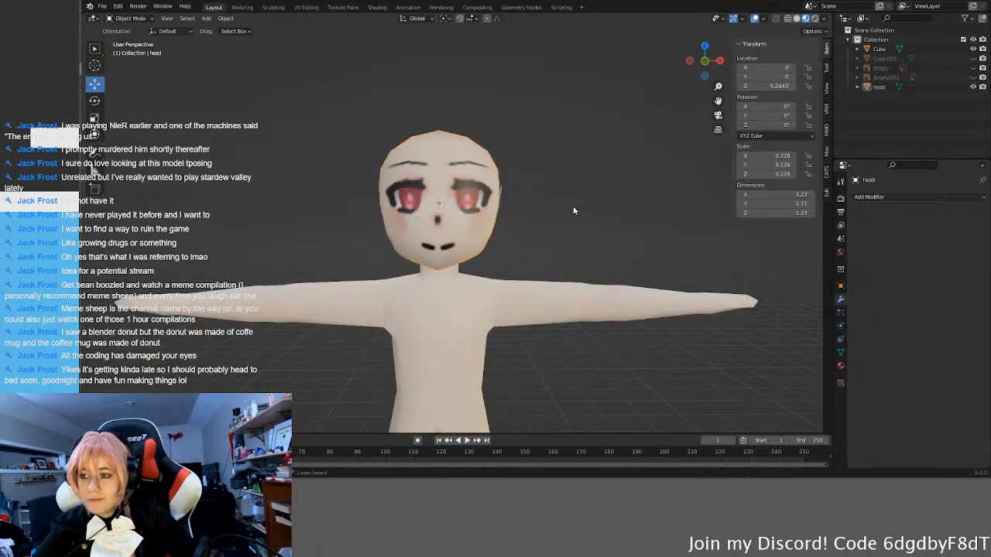
Step: Undo joining the side piece into the head
{"action": "key", "text": "shift+d"}
{"action": "right_click", "coordinate": [605, 206]}
{"action": "middle_click_drag", "start_coordinate": [605, 205], "coordinate": [768, 225]}
Step: Apply the side piece's Mirror modifier and join both side pieces into the head object
{"action": "left_click", "coordinate": [509, 198]}
{"action": "left_click", "coordinate": [509, 199]}
{"action": "left_click", "coordinate": [509, 199]}
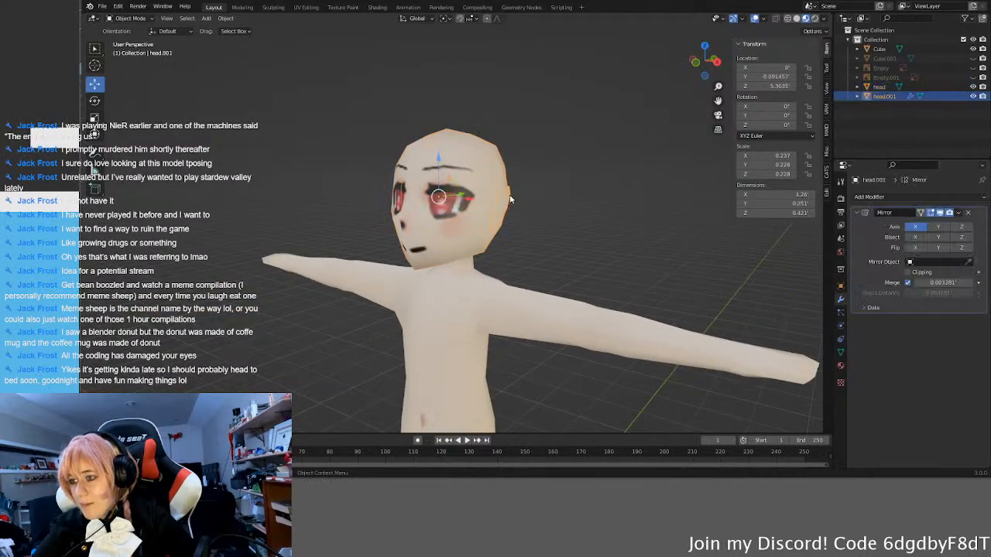
{"action": "left_click", "coordinate": [957, 214]}
{"action": "left_click", "coordinate": [917, 224]}
{"action": "left_click", "coordinate": [483, 165]}
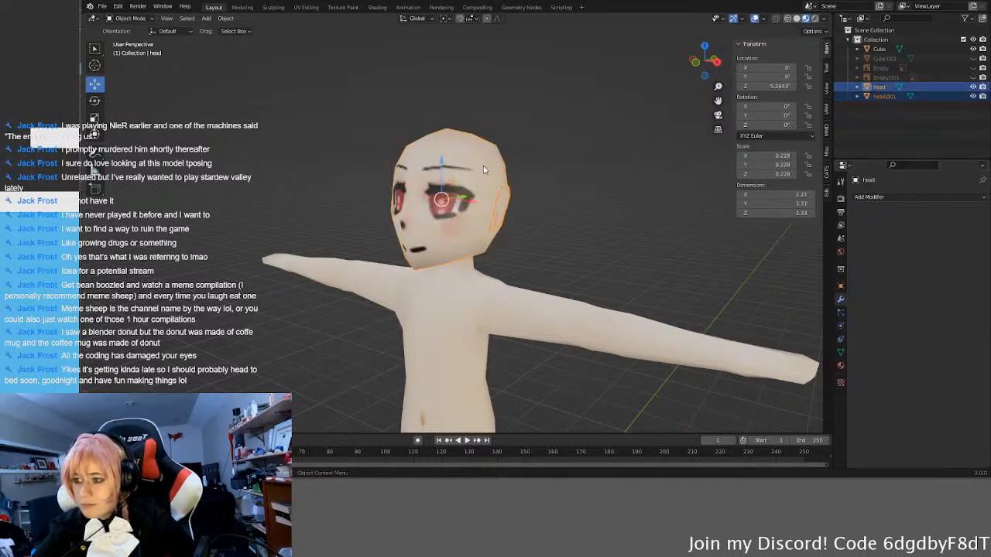
{"action": "key", "text": "ctrl+j"}
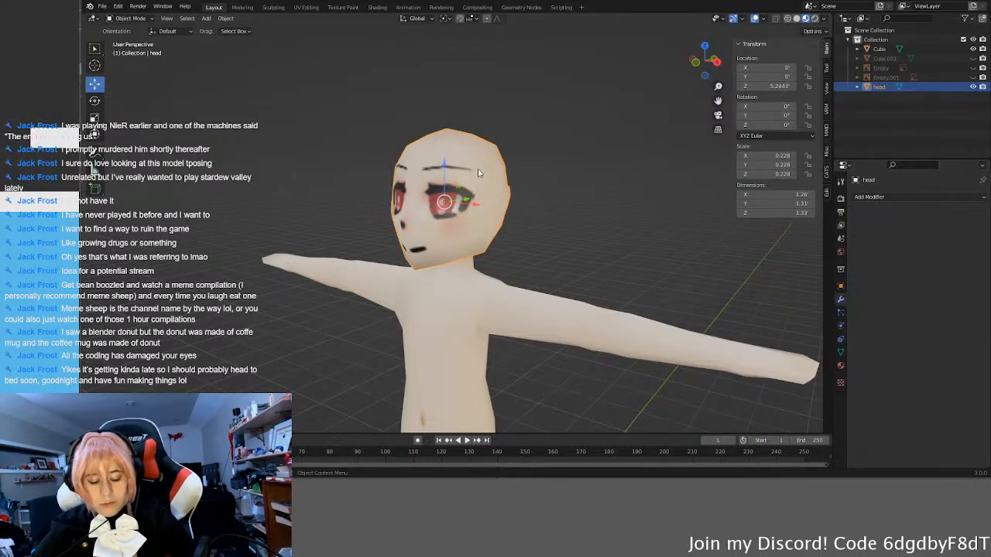
Step: Select only the two linked side pieces in the head's Edit Mode and unwrap them in the UV Editing workspace
{"action": "key", "text": "Tab"}
{"action": "left_click", "coordinate": [507, 194]}
{"action": "key", "text": "a"}
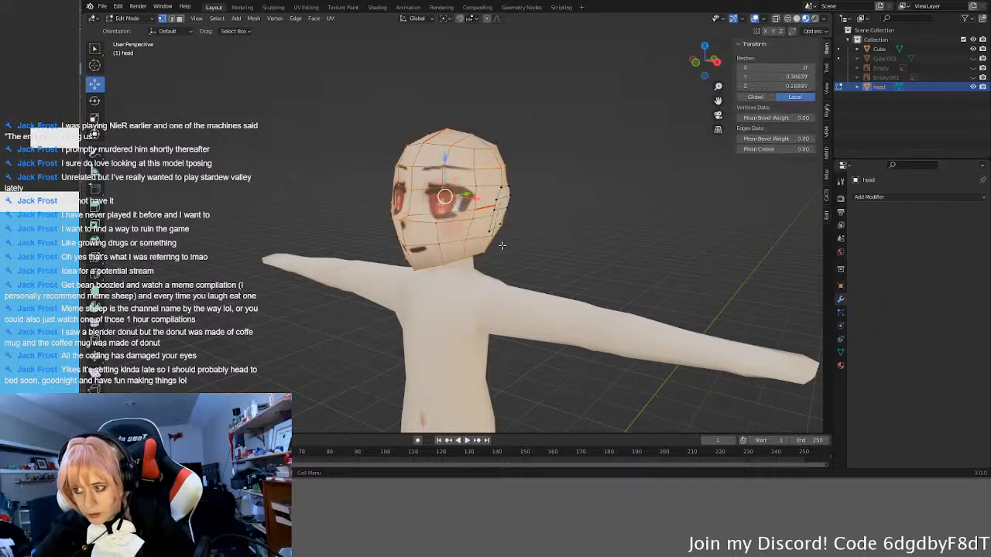
{"action": "left_click", "coordinate": [583, 204]}
{"action": "key", "text": "l"}
{"action": "middle_click_drag", "start_coordinate": [669, 215], "coordinate": [778, 215]}
{"action": "key", "text": "l"}
{"action": "middle_click_drag", "start_coordinate": [385, 200], "coordinate": [491, 214]}
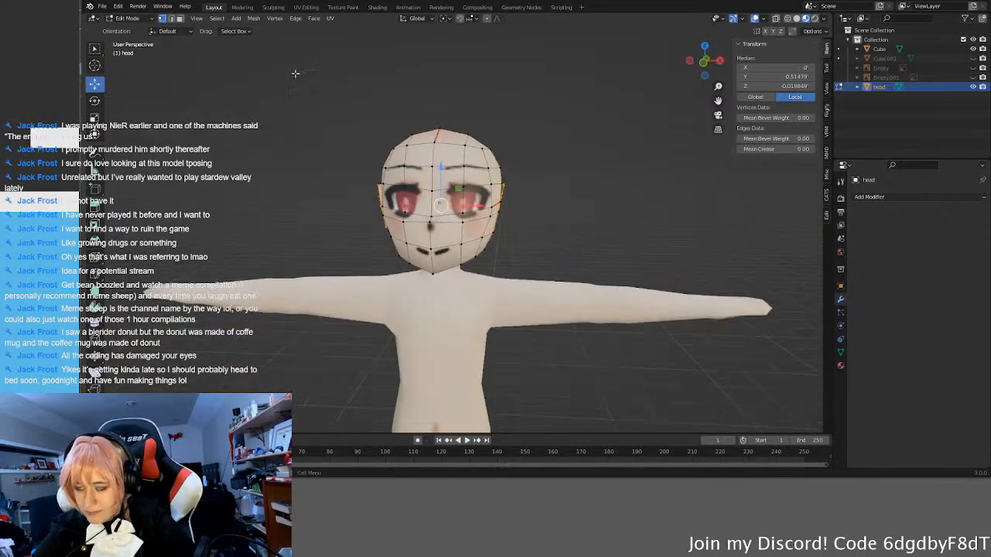
{"action": "left_click", "coordinate": [305, 7]}
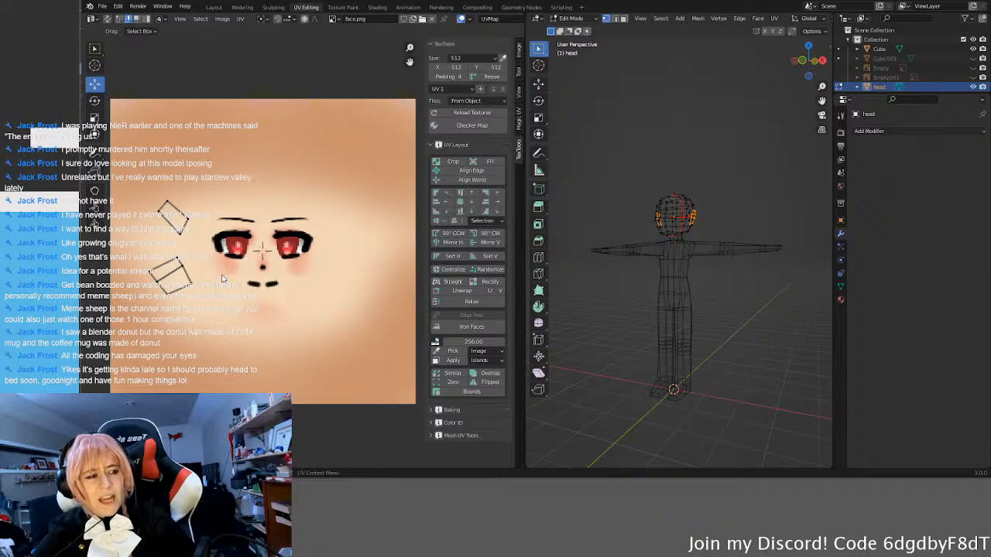
{"action": "middle_click_drag", "start_coordinate": [674, 333], "coordinate": [697, 335]}
{"action": "key", "text": "u"}
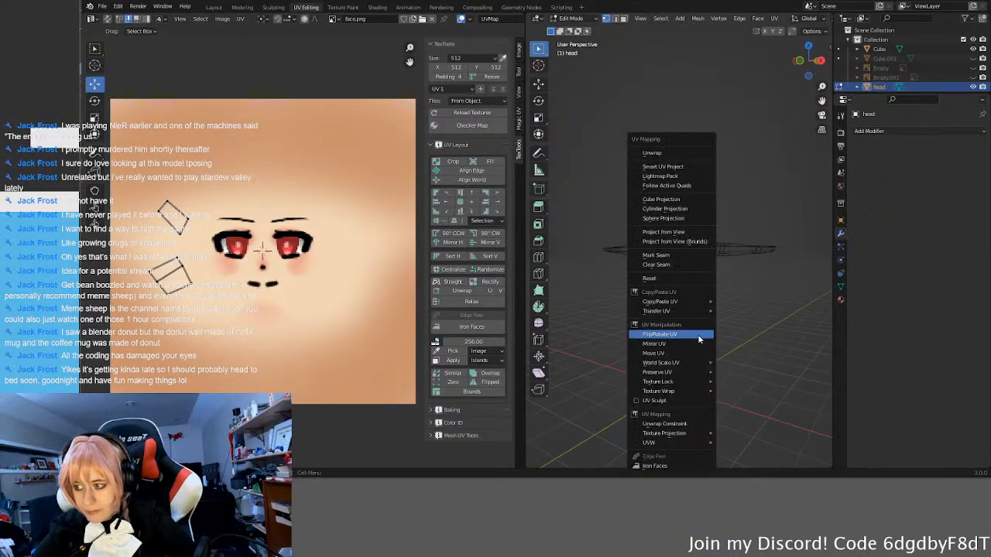
{"action": "left_click", "coordinate": [680, 154]}
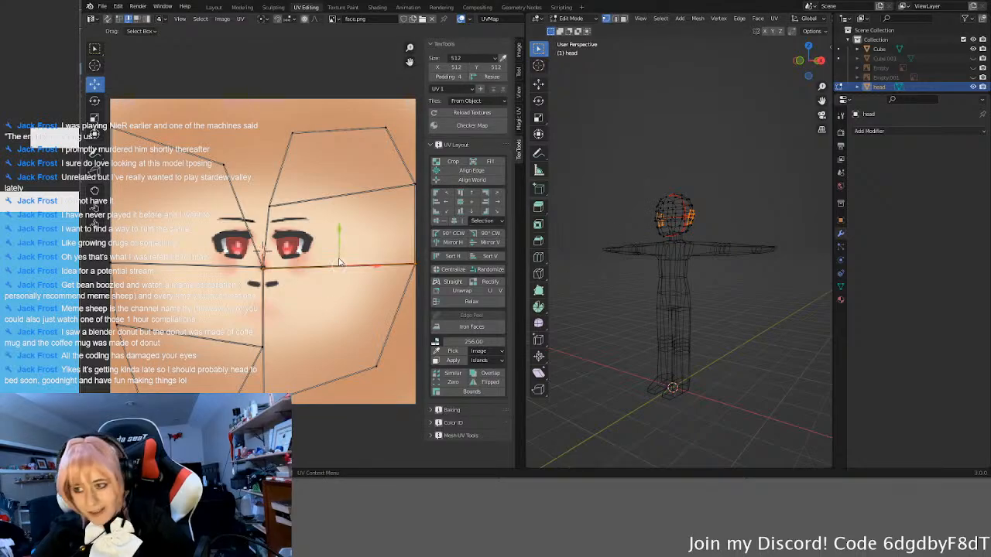
Step: Select all the side pieces' UVs and mirror them horizontally and vertically
{"action": "key", "text": "a"}
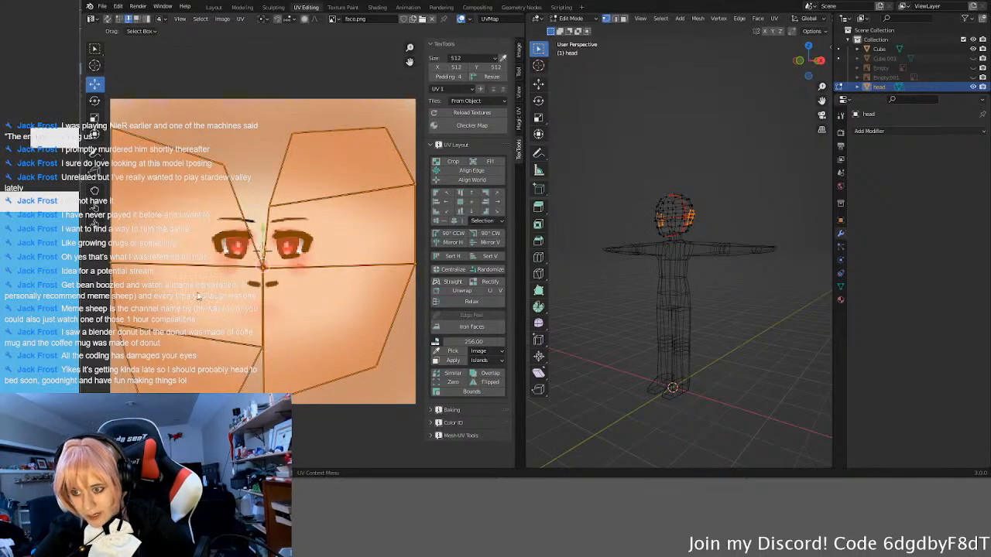
{"action": "left_click", "coordinate": [469, 242]}
{"action": "left_click", "coordinate": [486, 243]}
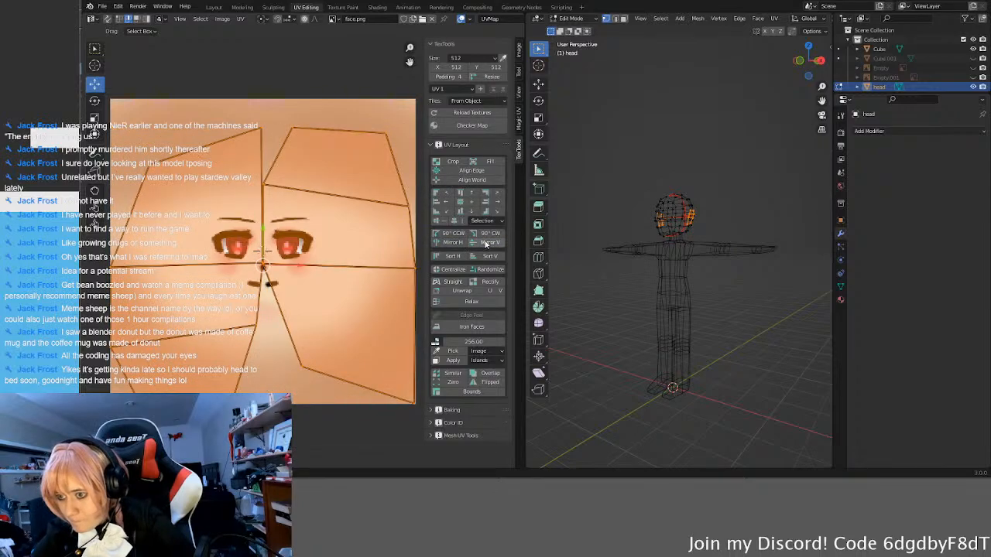
Step: Sort the side pieces' UV islands horizontally and vertically, finishing with the vertical sort
{"action": "left_click", "coordinate": [452, 257]}
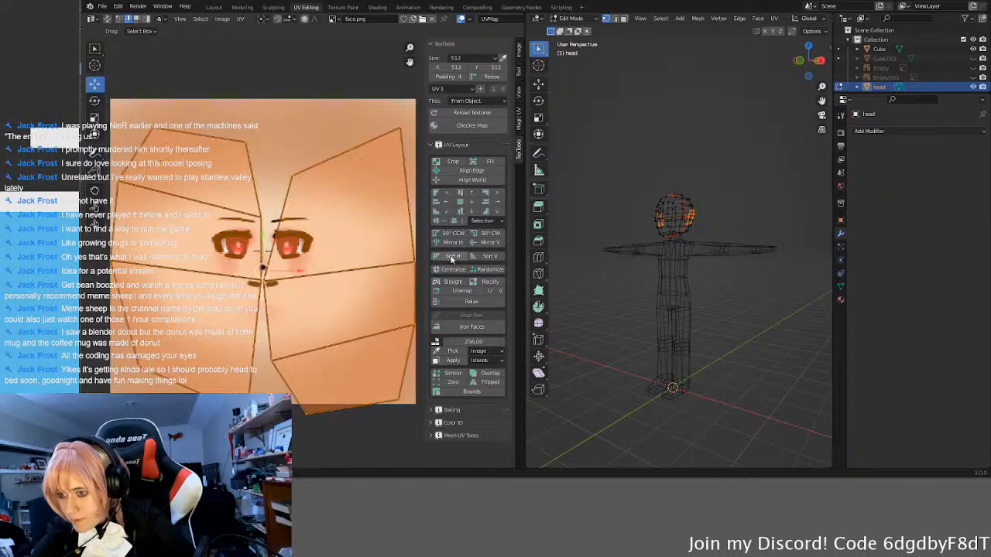
{"action": "left_click", "coordinate": [485, 258]}
{"action": "left_click", "coordinate": [457, 257]}
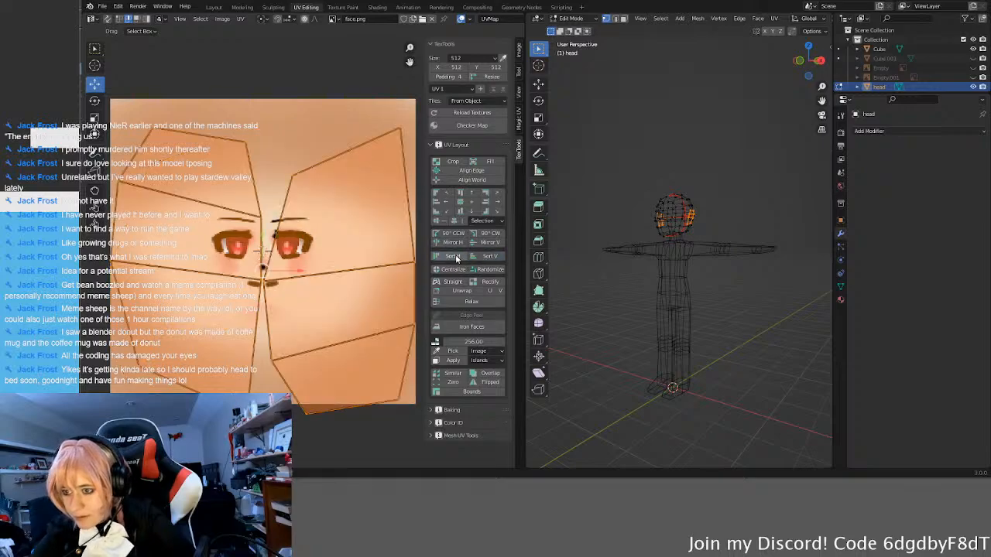
{"action": "left_click", "coordinate": [496, 258]}
{"action": "scroll", "coordinate": [302, 253], "scroll_direction": "down", "scroll_amount": 4}
{"action": "scroll", "coordinate": [277, 315], "scroll_direction": "down", "scroll_amount": 2}
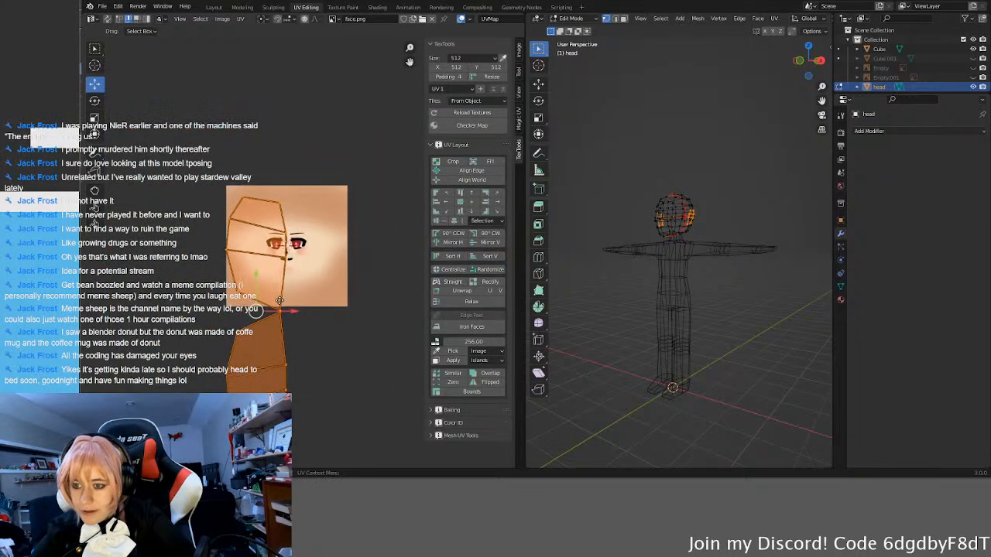
Step: Scale the side pieces' UVs down to about a quarter of their size and rotate them 90° counter-clockwise
{"action": "scroll", "coordinate": [285, 318], "scroll_direction": "up", "scroll_amount": 3}
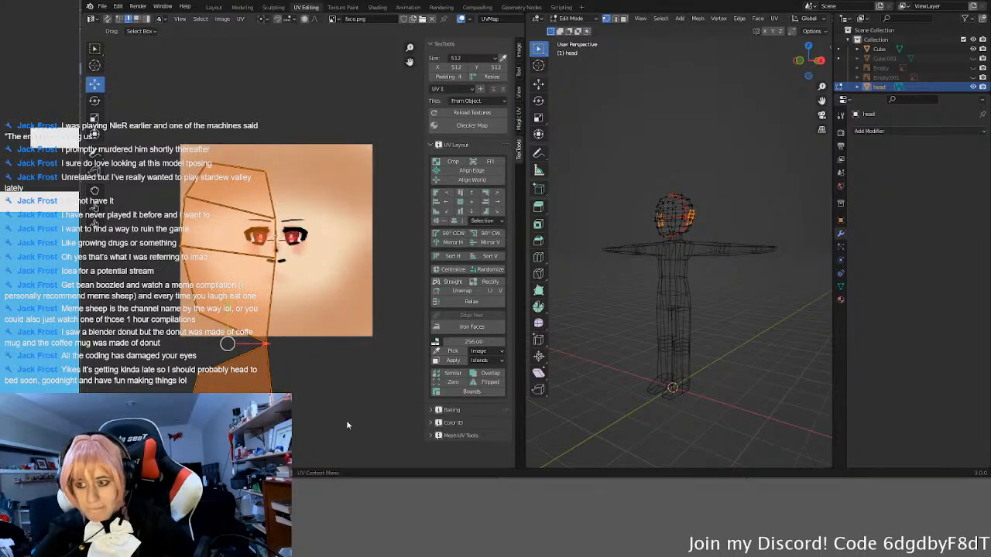
{"action": "key", "text": "s"}
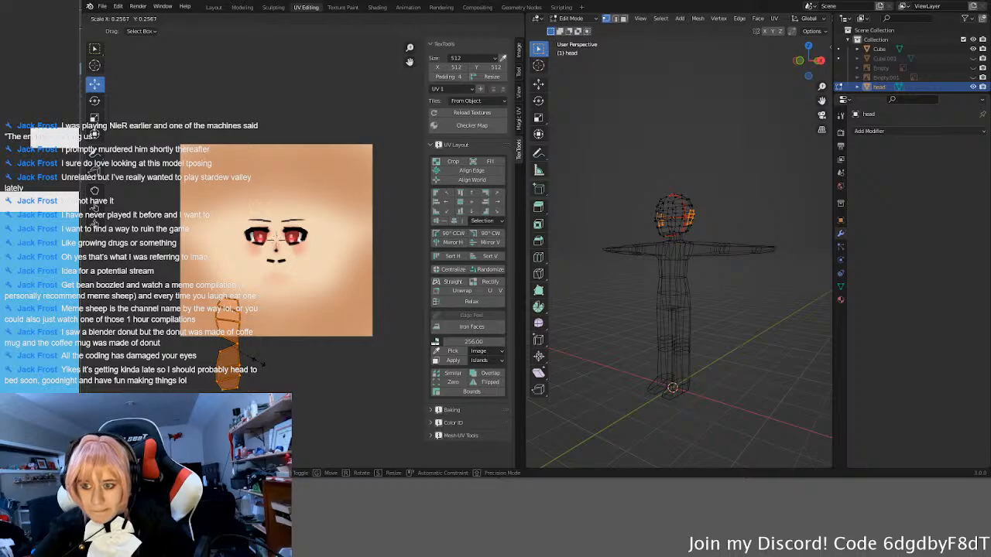
{"action": "left_click", "coordinate": [261, 369]}
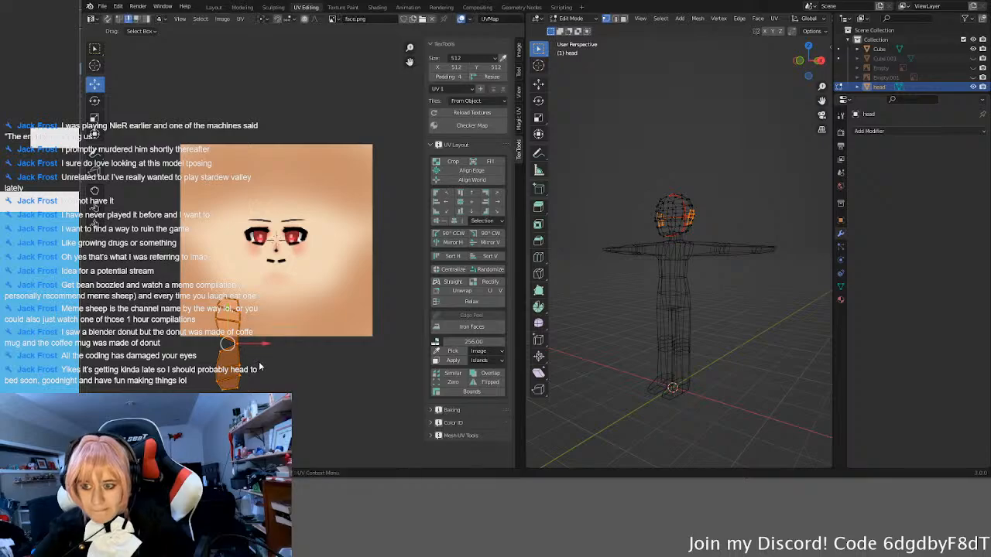
{"action": "left_click", "coordinate": [456, 236]}
Step: Move the side pieces' UVs to the top of the face texture and centre them horizontally above the face
{"action": "key", "text": "g"}
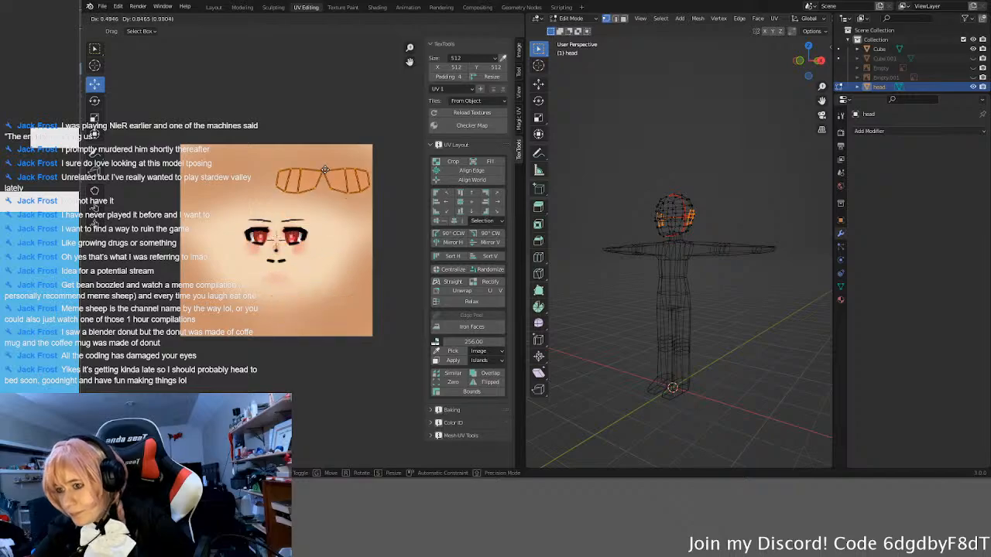
{"action": "left_click", "coordinate": [323, 161]}
{"action": "scroll", "coordinate": [364, 186], "scroll_direction": "up", "scroll_amount": 3}
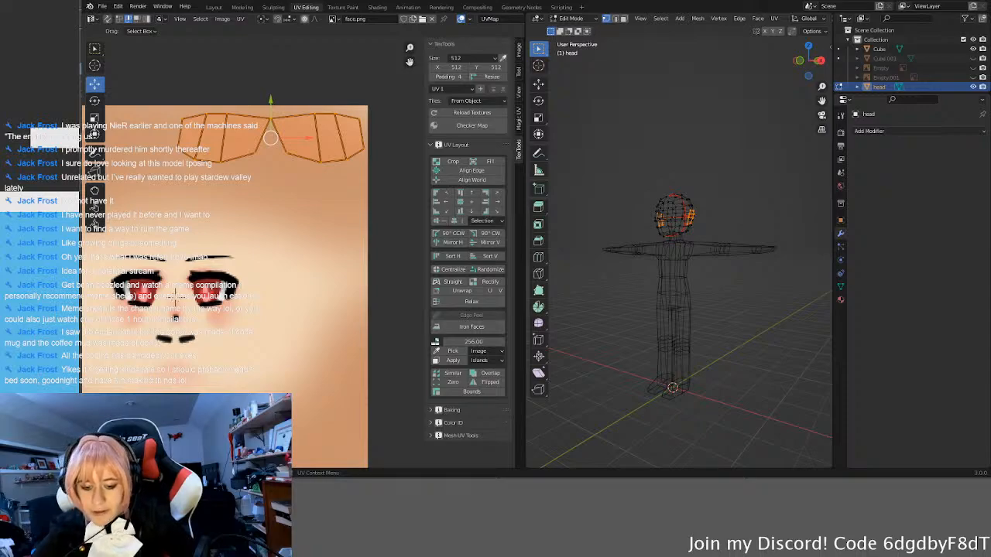
{"action": "scroll", "coordinate": [218, 203], "scroll_direction": "down", "scroll_amount": 1}
{"action": "middle_click_drag", "start_coordinate": [220, 203], "coordinate": [315, 237]}
{"action": "left_click_drag", "start_coordinate": [410, 198], "coordinate": [336, 210]}
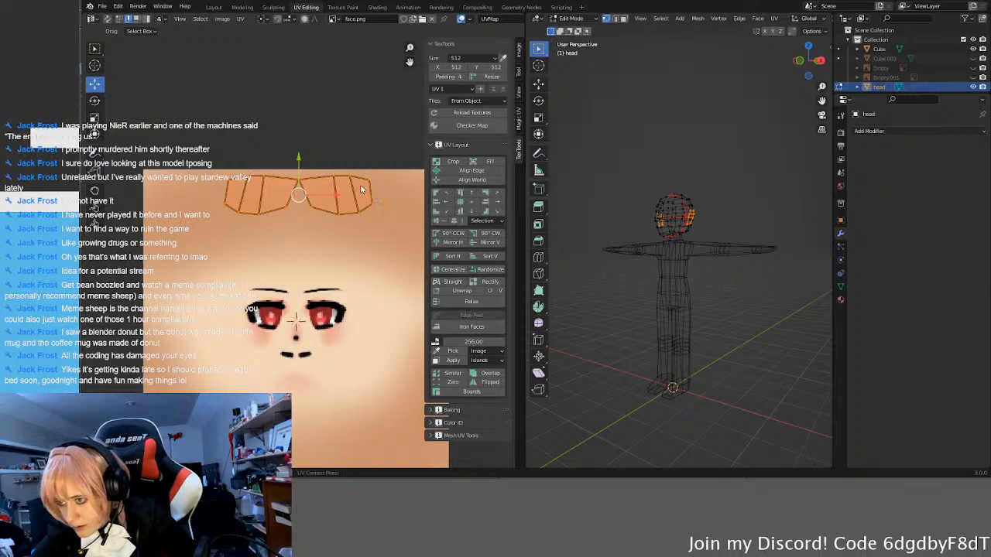
Step: Run Align World on the side pieces' UVs with Per Face off and re-centre them horizontally on the face texture
{"action": "left_click_drag", "start_coordinate": [339, 196], "coordinate": [405, 197]}
{"action": "middle_click_drag", "start_coordinate": [344, 278], "coordinate": [287, 275]}
{"action": "scroll", "coordinate": [309, 309], "scroll_direction": "down", "scroll_amount": 1}
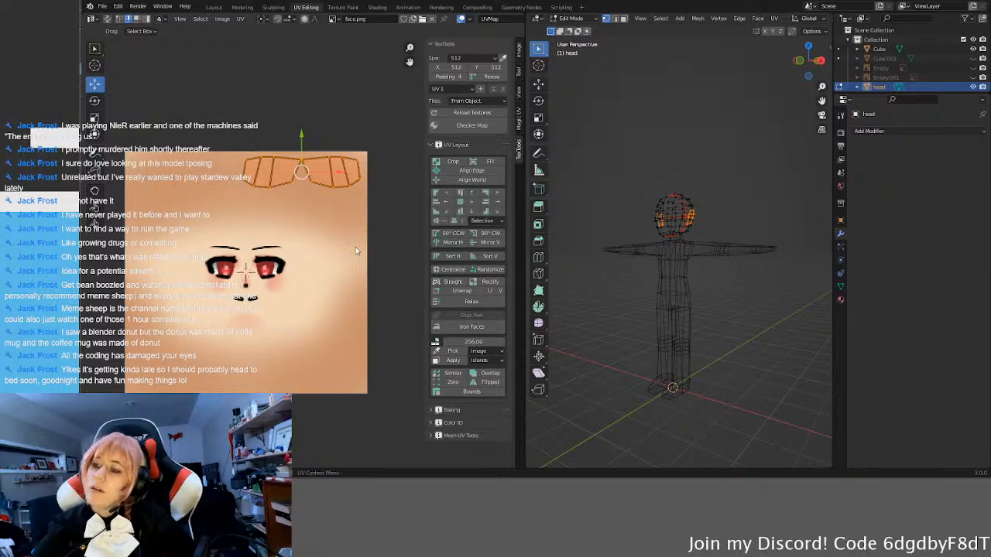
{"action": "left_click", "coordinate": [482, 181]}
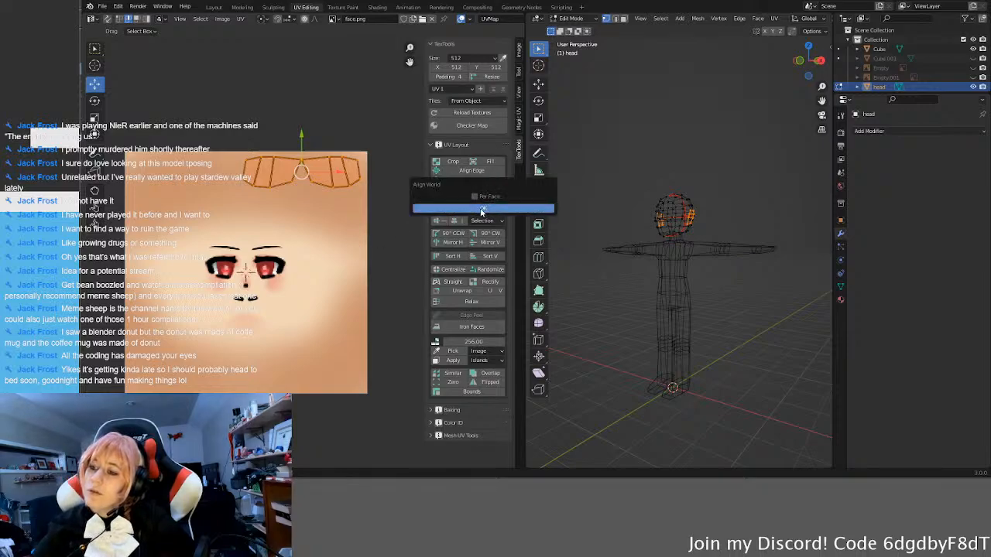
{"action": "left_click", "coordinate": [482, 210]}
{"action": "middle_click_drag", "start_coordinate": [368, 242], "coordinate": [352, 236]}
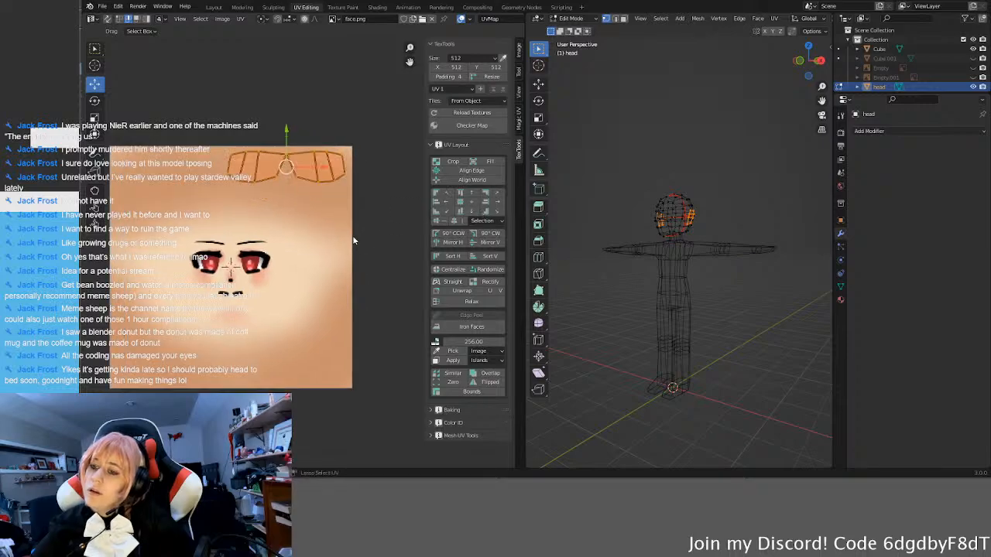
{"action": "left_click_drag", "start_coordinate": [325, 172], "coordinate": [263, 180]}
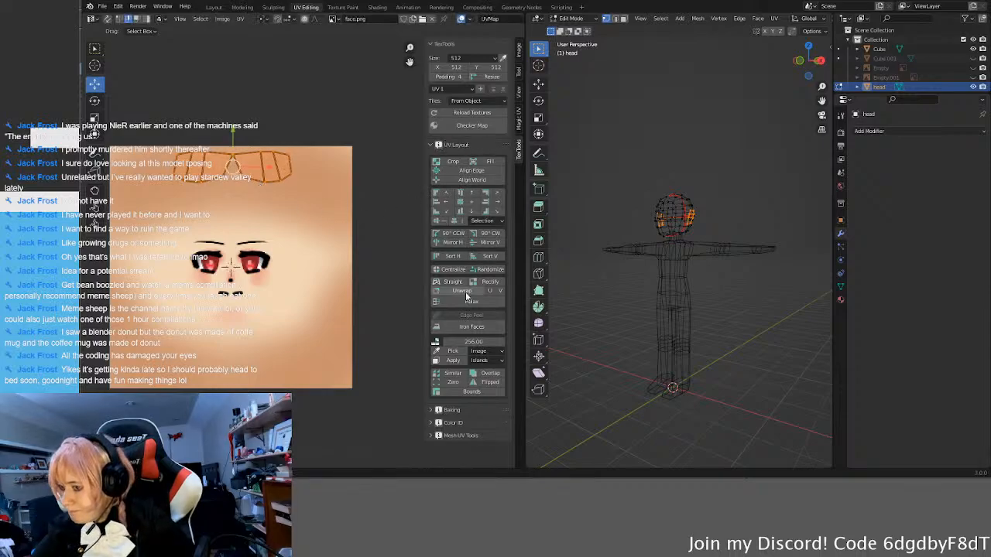
Step: Lower the side pieces' UVs vertically to the nose to use it as a centring reference
{"action": "scroll", "coordinate": [365, 285], "scroll_direction": "up", "scroll_amount": 3}
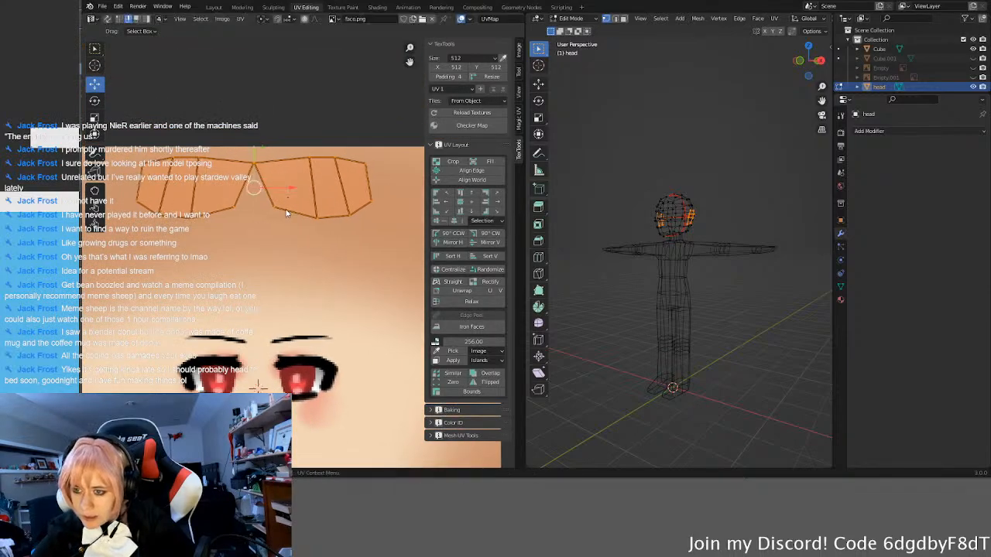
{"action": "middle_click_drag", "start_coordinate": [272, 217], "coordinate": [276, 162]}
{"action": "left_click_drag", "start_coordinate": [258, 94], "coordinate": [259, 320]}
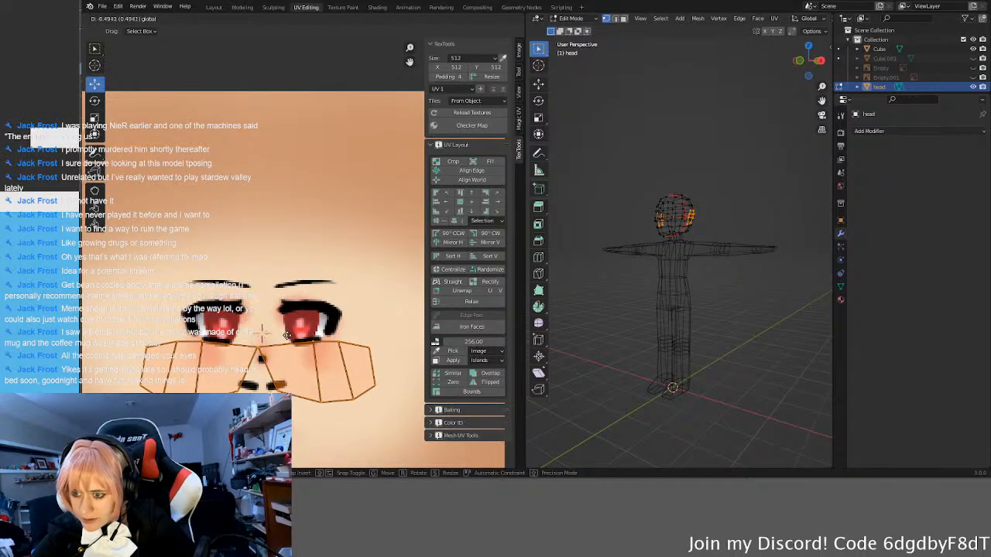
{"action": "scroll", "coordinate": [219, 229], "scroll_direction": "up", "scroll_amount": 3}
{"action": "scroll", "coordinate": [219, 229], "scroll_direction": "up", "scroll_amount": 3}
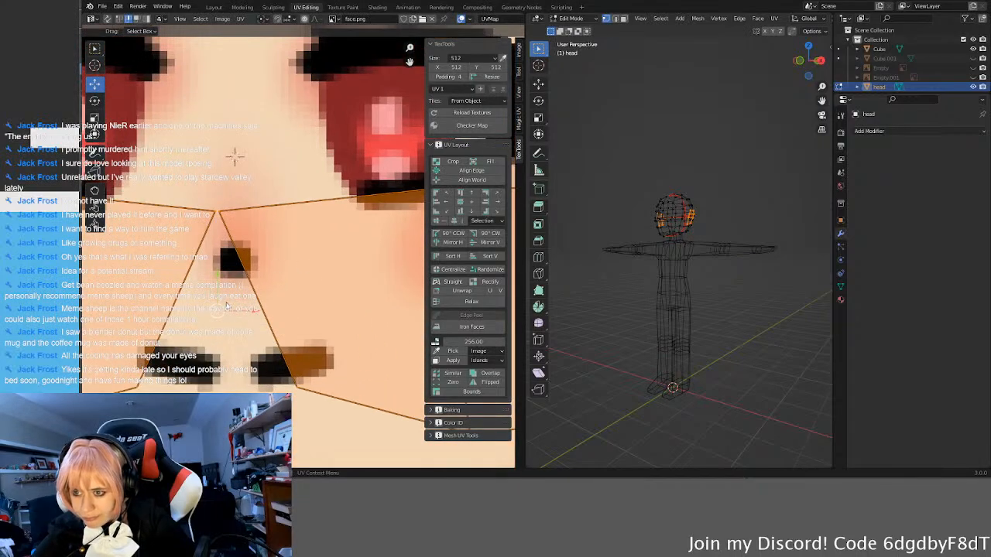
Step: Nudge the side pieces' UVs horizontally until their centre lines up with the middle of the nose pixels
{"action": "scroll", "coordinate": [294, 320], "scroll_direction": "up", "scroll_amount": 2}
{"action": "middle_click_drag", "start_coordinate": [297, 360], "coordinate": [287, 244]}
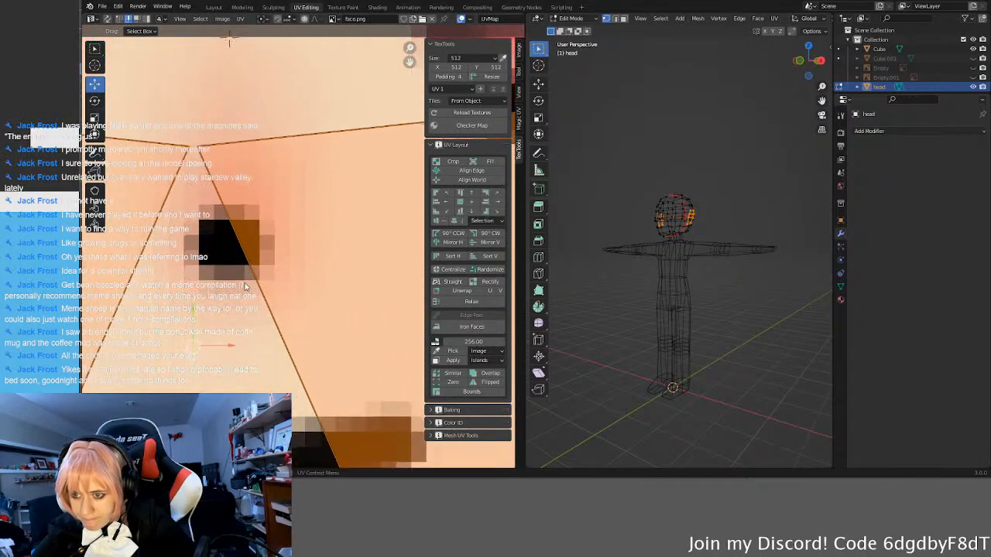
{"action": "scroll", "coordinate": [290, 252], "scroll_direction": "up", "scroll_amount": 1}
{"action": "left_click_drag", "start_coordinate": [203, 376], "coordinate": [248, 378]}
{"action": "scroll", "coordinate": [172, 193], "scroll_direction": "up", "scroll_amount": 1}
{"action": "scroll", "coordinate": [279, 306], "scroll_direction": "up", "scroll_amount": 1}
{"action": "middle_click_drag", "start_coordinate": [205, 221], "coordinate": [291, 155]}
{"action": "middle_click_drag", "start_coordinate": [308, 304], "coordinate": [312, 193]}
Step: Undo the stray box selection and raise the side pieces' UVs so their pivot sits on the nose pixels
{"action": "scroll", "coordinate": [291, 300], "scroll_direction": "up", "scroll_amount": 1}
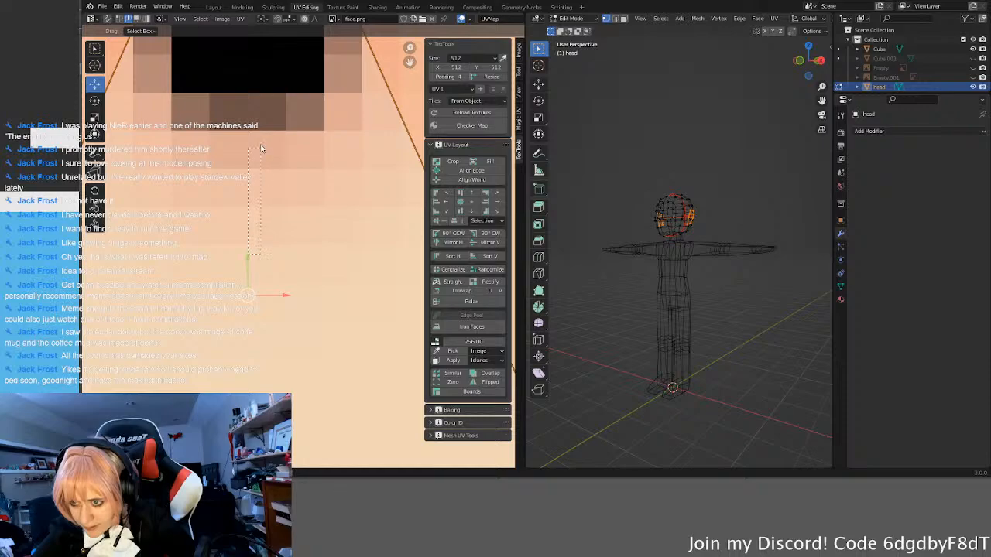
{"action": "key", "text": "ctrl+z"}
{"action": "left_click_drag", "start_coordinate": [249, 257], "coordinate": [265, 94]}
{"action": "middle_click_drag", "start_coordinate": [271, 96], "coordinate": [272, 234]}
Step: Raise the centred side pieces' UVs vertically to the top edge of the face texture and deselect them
{"action": "scroll", "coordinate": [294, 231], "scroll_direction": "up", "scroll_amount": 2}
{"action": "scroll", "coordinate": [262, 252], "scroll_direction": "down", "scroll_amount": 3}
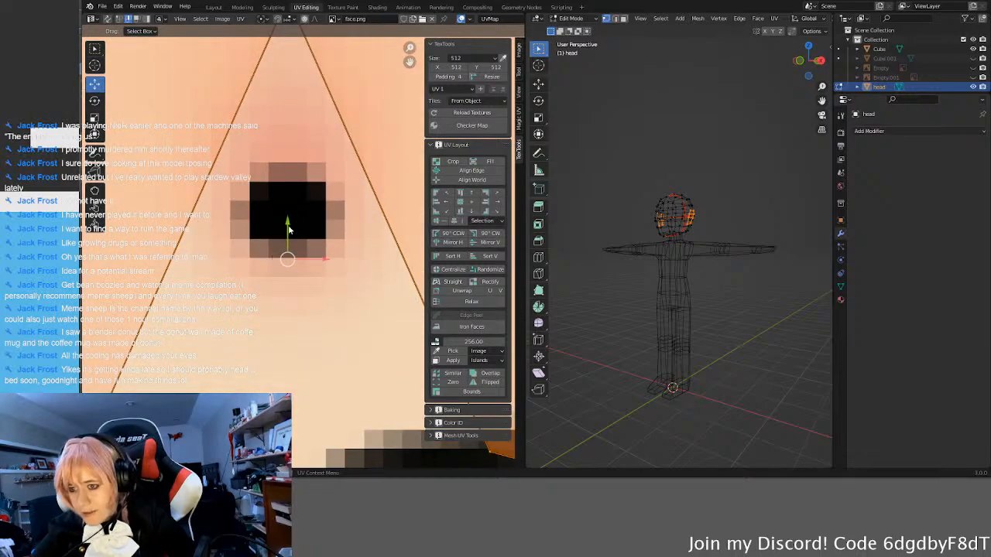
{"action": "scroll", "coordinate": [290, 240], "scroll_direction": "down", "scroll_amount": 3}
{"action": "scroll", "coordinate": [307, 215], "scroll_direction": "down", "scroll_amount": 4}
{"action": "left_click_drag", "start_coordinate": [301, 241], "coordinate": [315, 144]}
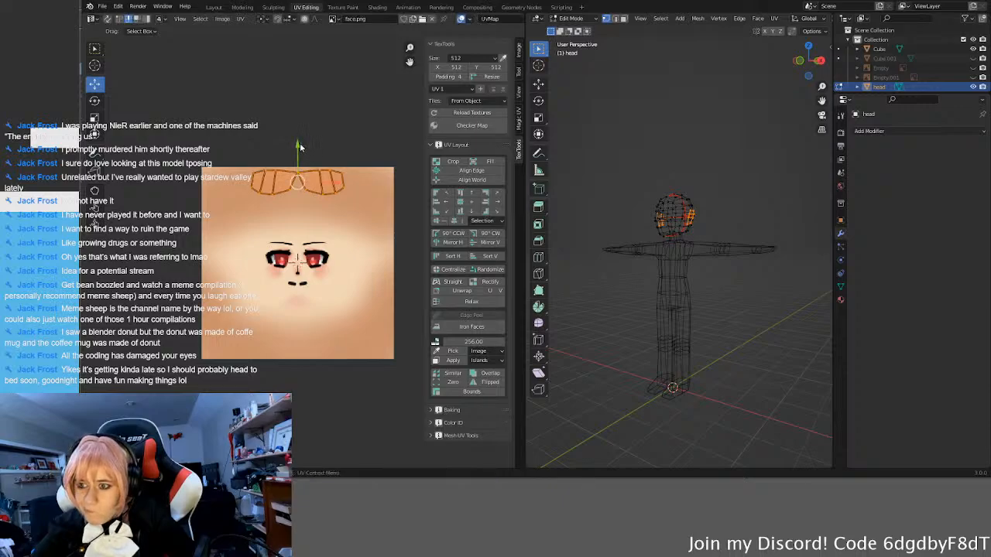
{"action": "key", "text": "g"}
{"action": "left_click", "coordinate": [298, 143]}
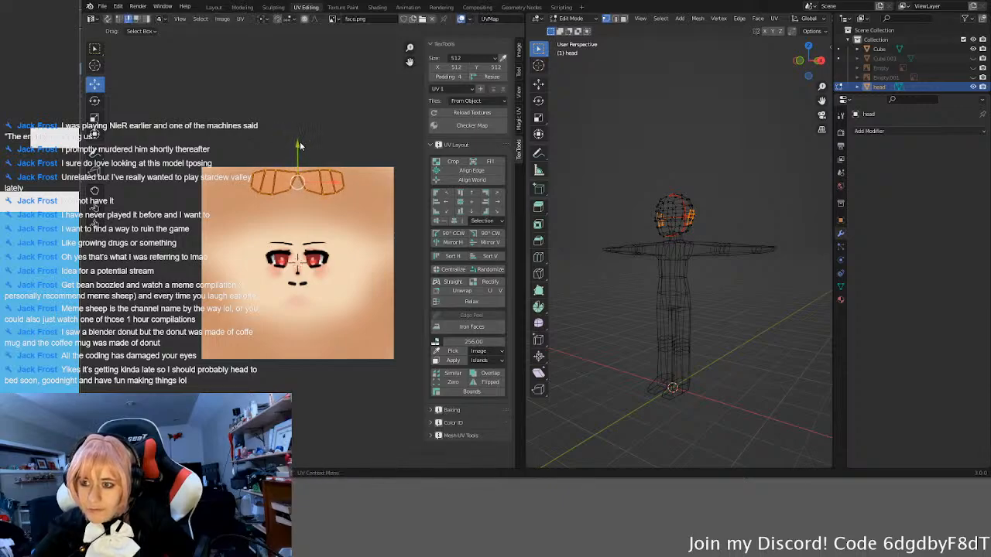
{"action": "scroll", "coordinate": [321, 264], "scroll_direction": "down", "scroll_amount": 2}
{"action": "left_click", "coordinate": [352, 230]}
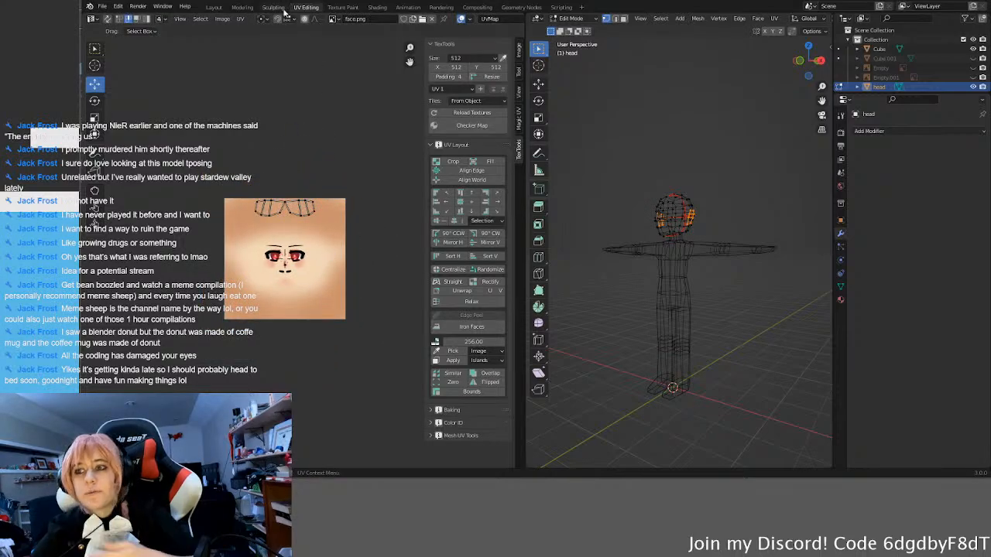
Step: Start exporting the UV layout of the side pieces
{"action": "left_click", "coordinate": [243, 19]}
{"action": "mouse_move", "coordinate": [268, 353]}
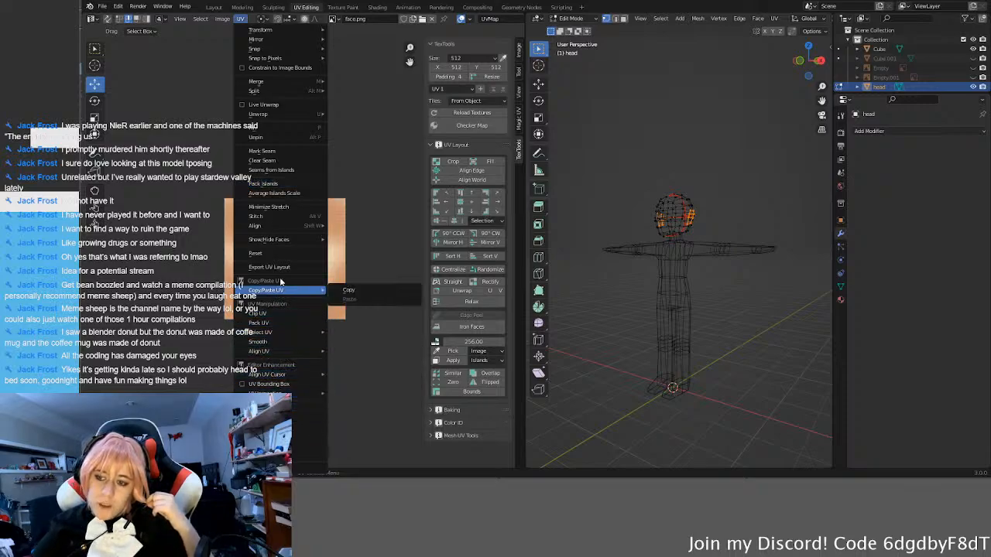
{"action": "mouse_move", "coordinate": [287, 115]}
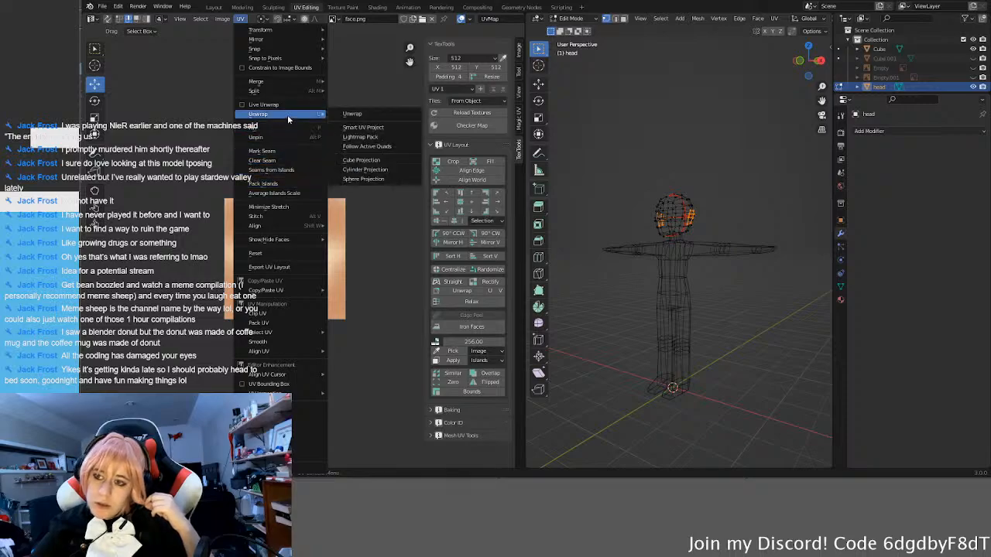
{"action": "left_click", "coordinate": [284, 268]}
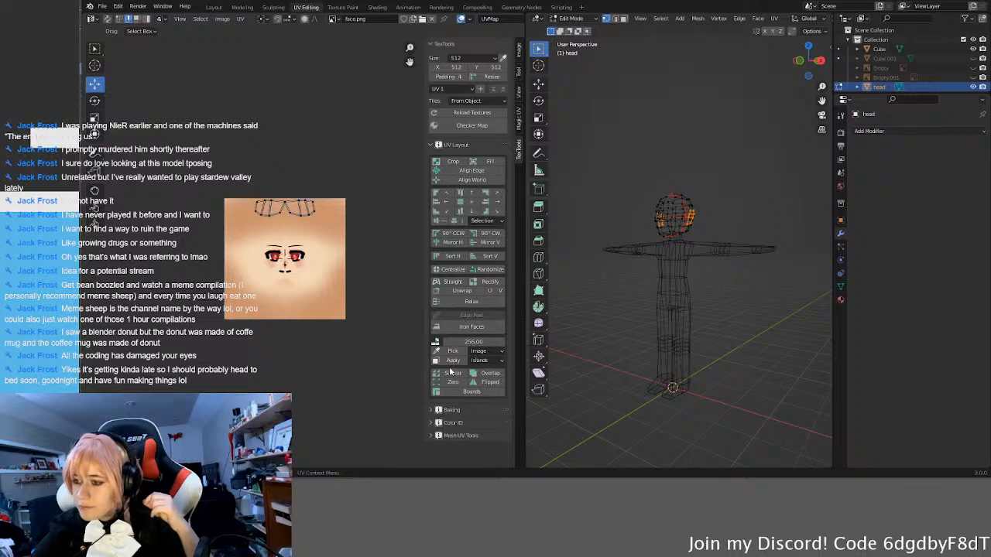
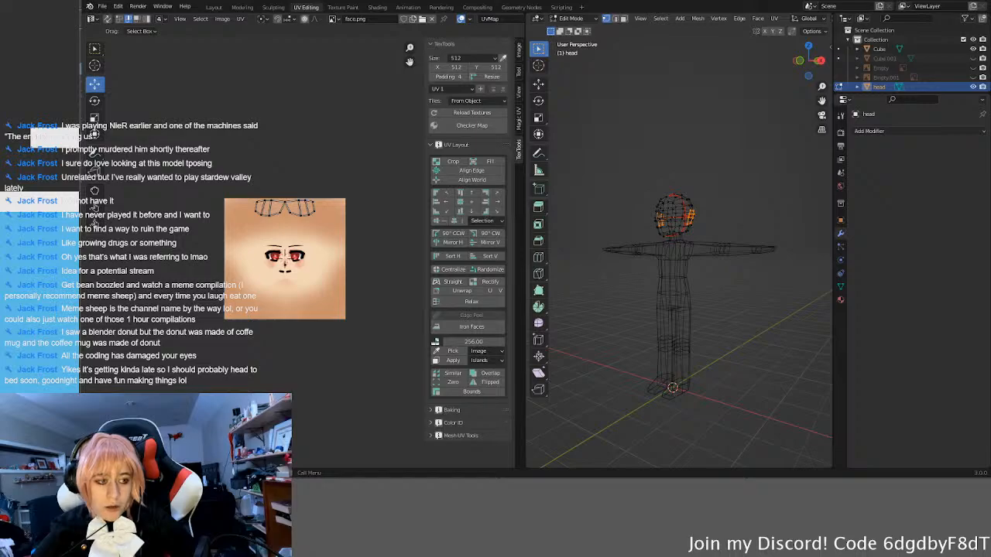
Step: Switch to Krita and examine the ear UV outlines on the face texture, also checking the body.png document
{"action": "key", "text": "alt+Tab"}
{"action": "scroll", "coordinate": [553, 165], "scroll_direction": "up", "scroll_amount": 3}
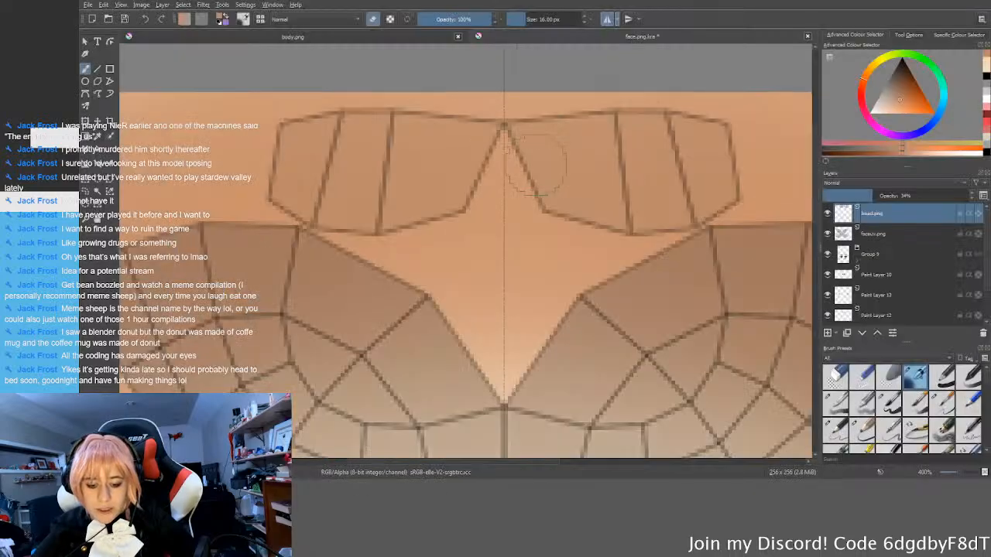
{"action": "scroll", "coordinate": [594, 180], "scroll_direction": "down", "scroll_amount": 4}
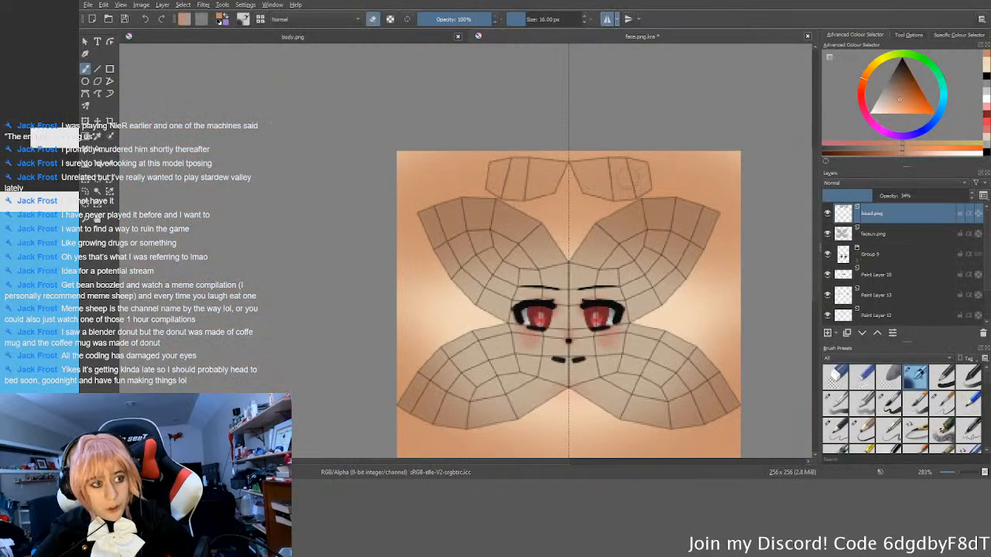
{"action": "left_click", "coordinate": [293, 37]}
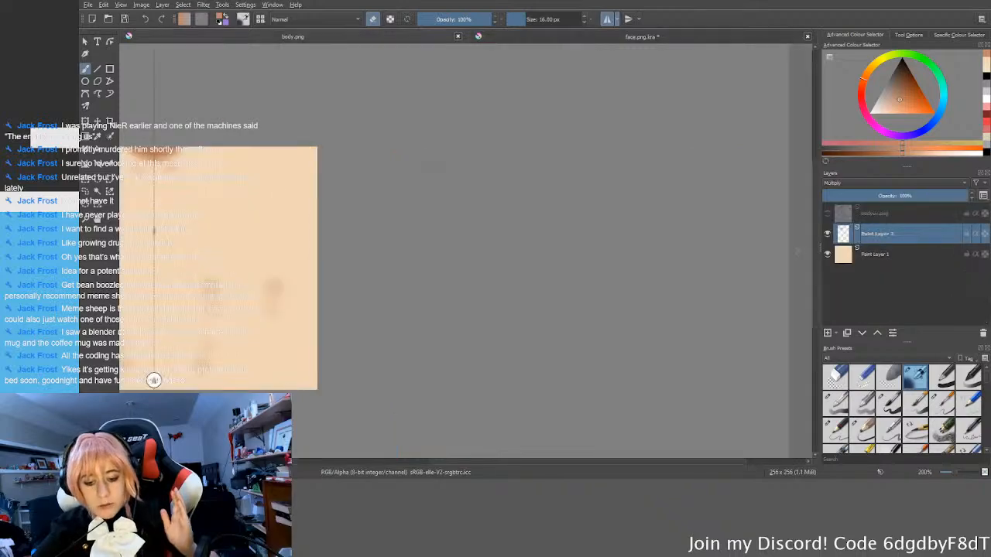
{"action": "left_click", "coordinate": [642, 37]}
{"action": "scroll", "coordinate": [486, 156], "scroll_direction": "up", "scroll_amount": 2}
{"action": "middle_click_drag", "start_coordinate": [394, 151], "coordinate": [528, 201]}
{"action": "scroll", "coordinate": [523, 198], "scroll_direction": "up", "scroll_amount": 2}
{"action": "middle_click_drag", "start_coordinate": [544, 205], "coordinate": [490, 200]}
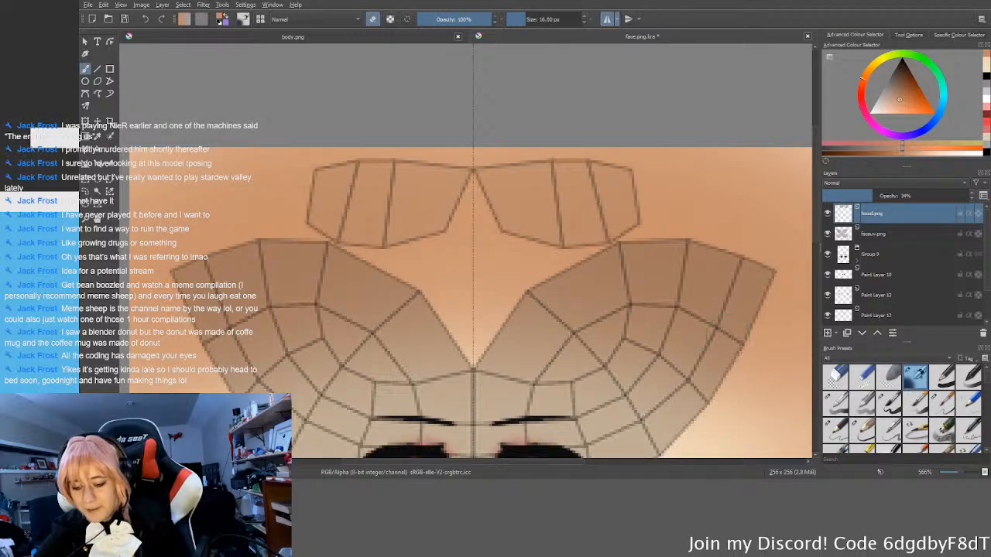
Step: Erase the shading on Paint Layer 15 beneath both ear UV islands with a 40 px brush and mirrored painting
{"action": "scroll", "coordinate": [902, 263], "scroll_direction": "down", "scroll_amount": 1}
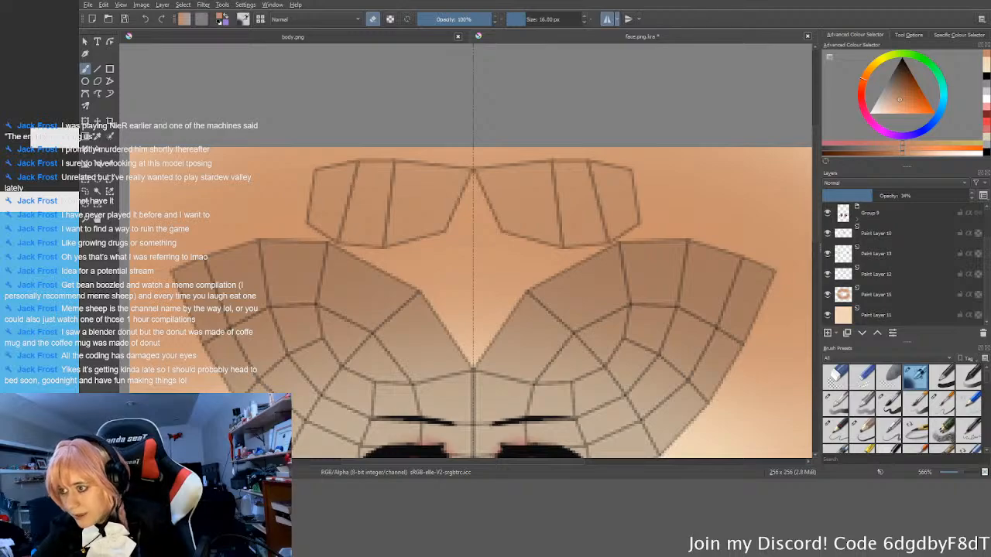
{"action": "mouse_move", "coordinate": [585, 194]}
{"action": "middle_mouse_down"}
{"action": "mouse_move", "coordinate": [540, 193]}
{"action": "mouse_move", "coordinate": [592, 209]}
{"action": "middle_mouse_up"}
{"action": "left_click", "coordinate": [888, 295]}
{"action": "mouse_move", "coordinate": [503, 174]}
{"action": "middle_mouse_down"}
{"action": "mouse_move", "coordinate": [531, 185]}
{"action": "mouse_move", "coordinate": [487, 175]}
{"action": "middle_mouse_up"}
{"action": "scroll", "coordinate": [519, 171], "scroll_direction": "up", "scroll_amount": 1}
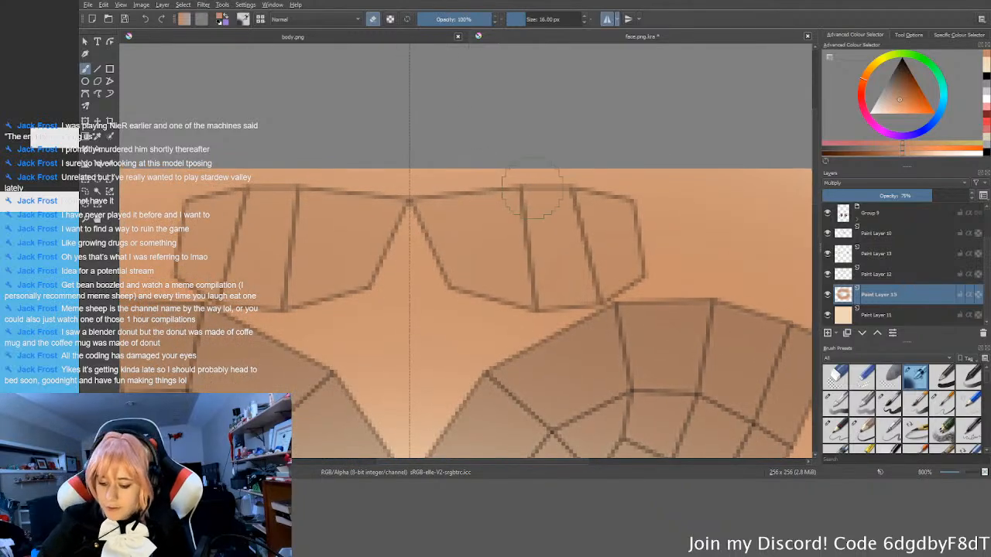
{"action": "left_click", "coordinate": [889, 402]}
{"action": "left_click", "coordinate": [408, 200]}
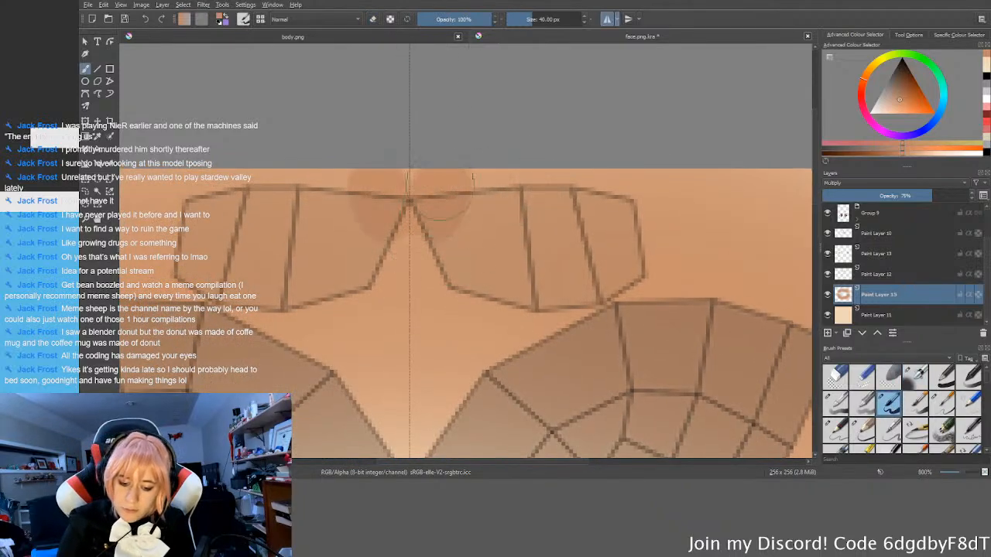
{"action": "key", "text": "e"}
{"action": "mouse_move", "coordinate": [409, 200]}
{"action": "left_mouse_down"}
{"action": "mouse_move", "coordinate": [445, 198]}
{"action": "mouse_move", "coordinate": [364, 248]}
{"action": "mouse_move", "coordinate": [471, 210]}
{"action": "mouse_move", "coordinate": [432, 287]}
{"action": "mouse_move", "coordinate": [531, 228]}
{"action": "mouse_move", "coordinate": [471, 274]}
{"action": "mouse_move", "coordinate": [545, 289]}
{"action": "mouse_move", "coordinate": [677, 236]}
{"action": "left_mouse_up"}
{"action": "scroll", "coordinate": [672, 254], "scroll_direction": "up", "scroll_amount": 2}
{"action": "middle_click_drag", "start_coordinate": [665, 254], "coordinate": [739, 216]}
{"action": "mouse_move", "coordinate": [632, 262]}
{"action": "left_mouse_down"}
{"action": "mouse_move", "coordinate": [578, 306]}
{"action": "mouse_move", "coordinate": [723, 243]}
{"action": "mouse_move", "coordinate": [573, 276]}
{"action": "mouse_move", "coordinate": [663, 122]}
{"action": "mouse_move", "coordinate": [582, 148]}
{"action": "mouse_move", "coordinate": [544, 237]}
{"action": "mouse_move", "coordinate": [534, 285]}
{"action": "mouse_move", "coordinate": [542, 300]}
{"action": "mouse_move", "coordinate": [469, 295]}
{"action": "left_mouse_up"}
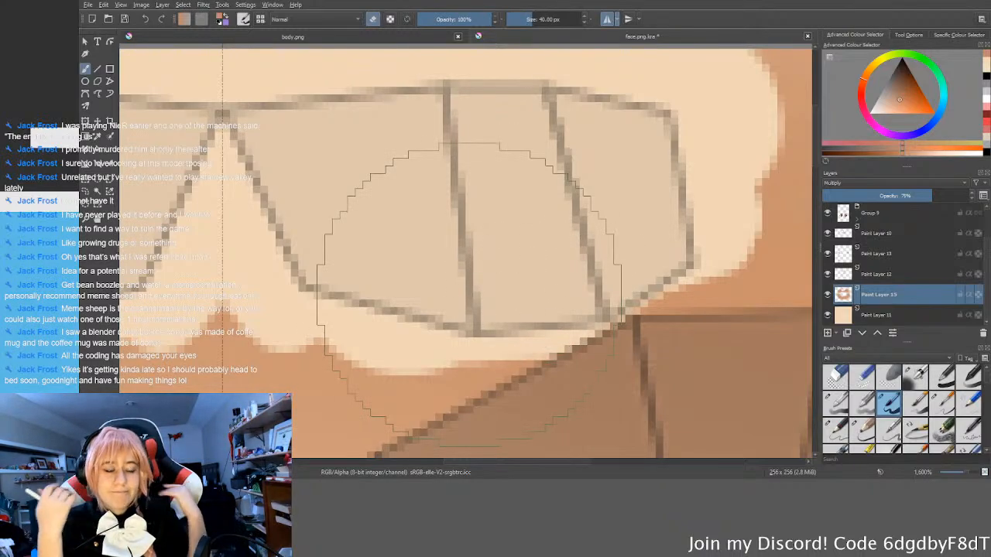
Step: Even out the edges of the erased area between and around the ear islands
{"action": "scroll", "coordinate": [468, 294], "scroll_direction": "down", "scroll_amount": 3}
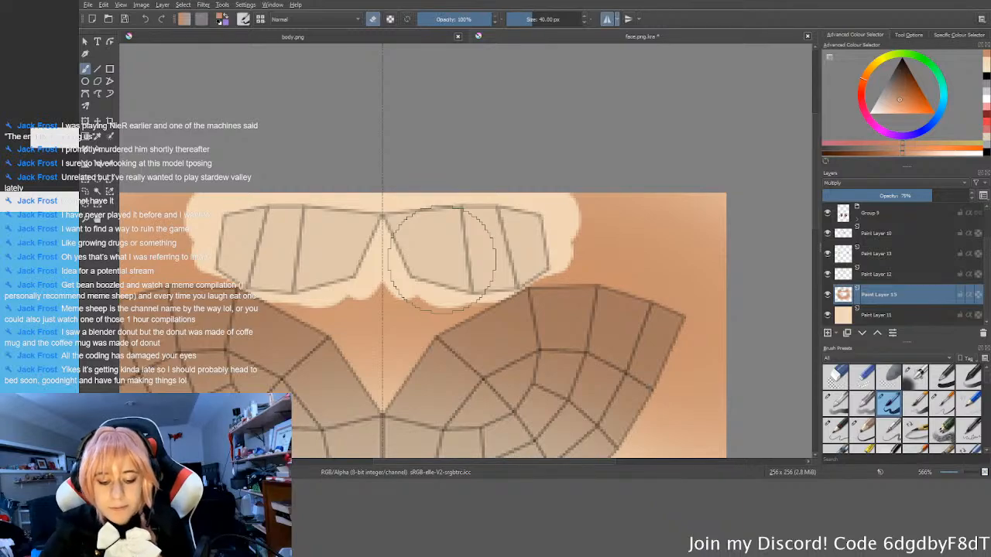
{"action": "mouse_move", "coordinate": [385, 261]}
{"action": "left_mouse_down"}
{"action": "mouse_move", "coordinate": [436, 286]}
{"action": "mouse_move", "coordinate": [387, 284]}
{"action": "mouse_move", "coordinate": [434, 288]}
{"action": "left_mouse_up"}
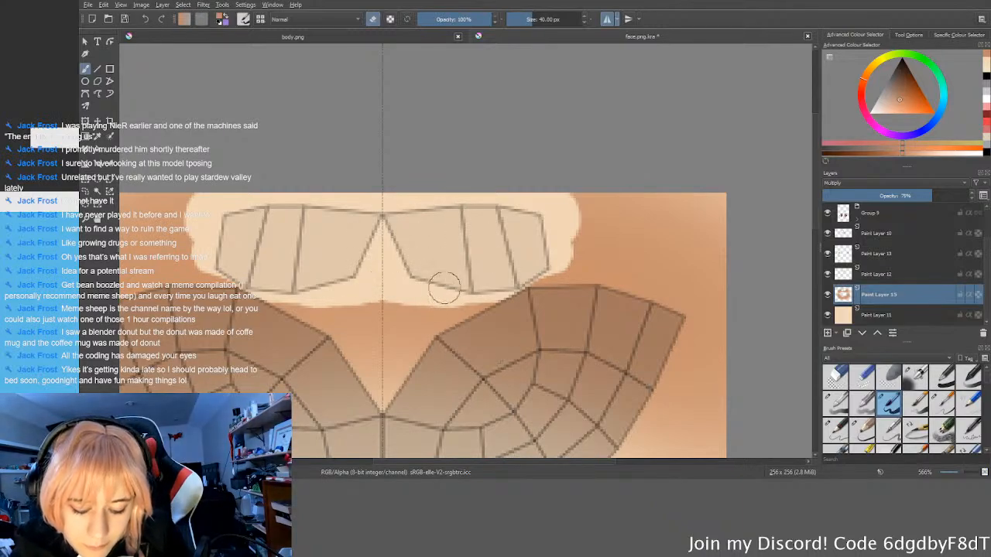
{"action": "mouse_move", "coordinate": [238, 275]}
{"action": "left_mouse_down"}
{"action": "mouse_move", "coordinate": [223, 273]}
{"action": "mouse_move", "coordinate": [277, 283]}
{"action": "mouse_move", "coordinate": [221, 271]}
{"action": "mouse_move", "coordinate": [200, 254]}
{"action": "mouse_move", "coordinate": [232, 211]}
{"action": "left_mouse_up"}
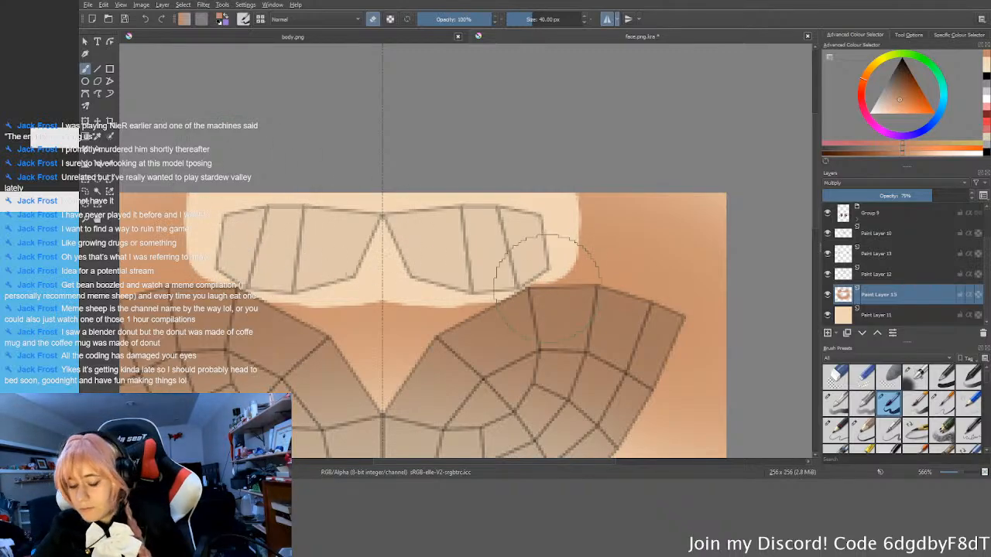
Step: Add a new paint layer above Paint Layer 15 and set up a soft brush at 3 px
{"action": "left_click", "coordinate": [827, 333]}
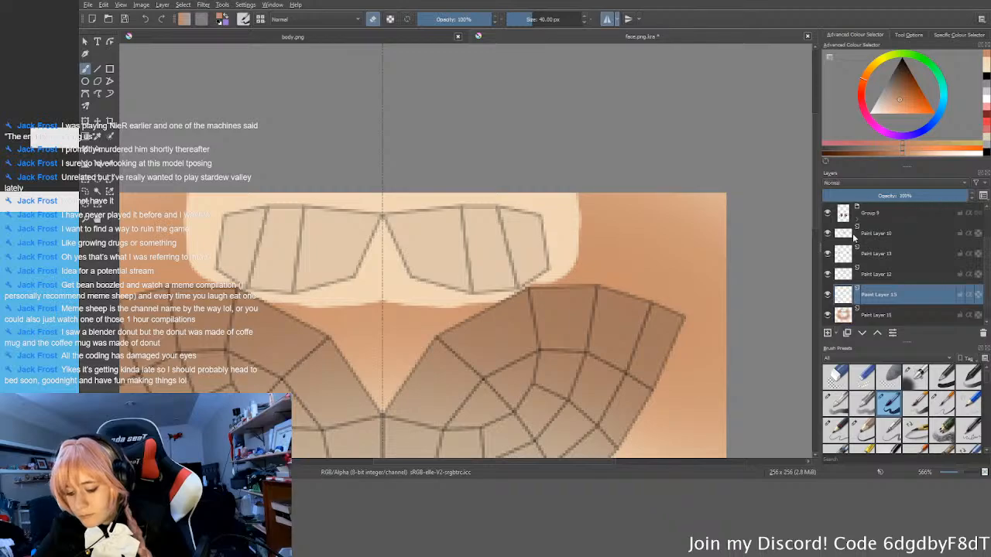
{"action": "key", "text": "e"}
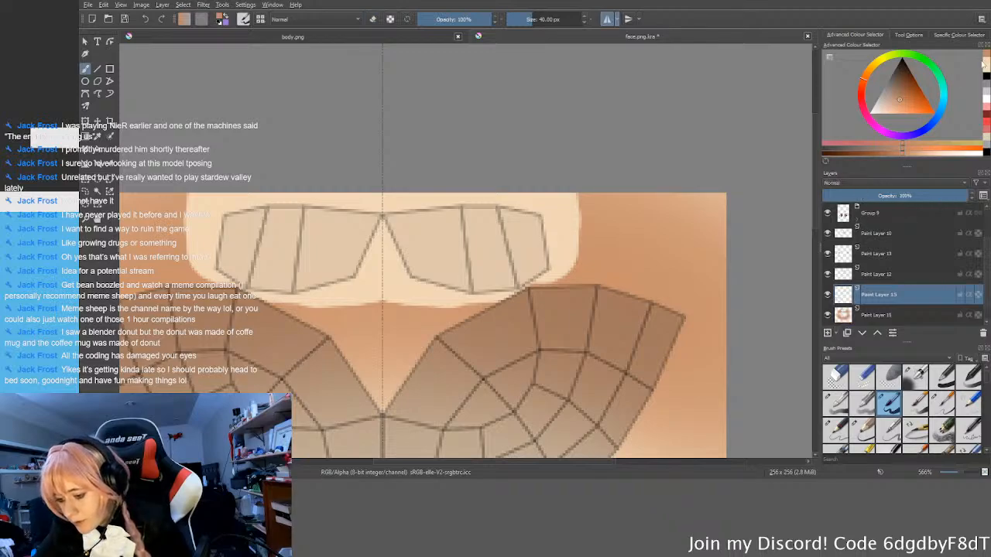
{"action": "left_click", "coordinate": [919, 370]}
{"action": "key", "text": "bracketleft"}
{"action": "key", "text": "bracketleft"}
{"action": "key", "text": "bracketleft"}
Step: Rotate the canvas and paint the ear's curved outer rim in brown inside the ear UV island
{"action": "middle_click_drag", "start_coordinate": [293, 255], "coordinate": [462, 321]}
{"action": "scroll", "coordinate": [436, 282], "scroll_direction": "up", "scroll_amount": 2}
{"action": "key", "text": "6"}
{"action": "key", "text": "6"}
{"action": "key", "text": "6"}
{"action": "key", "text": "6"}
{"action": "key", "text": "6"}
{"action": "key", "text": "6"}
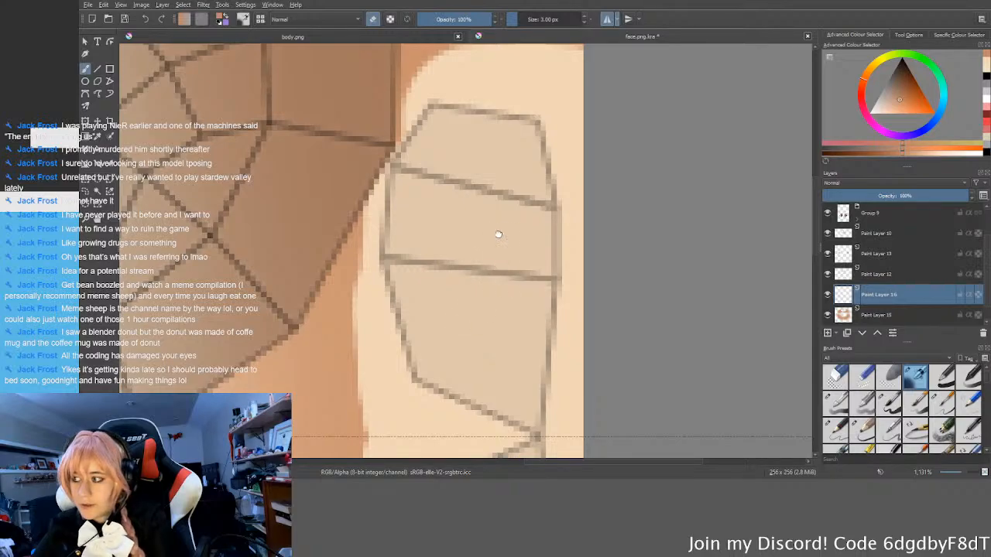
{"action": "middle_click_drag", "start_coordinate": [498, 234], "coordinate": [511, 248]}
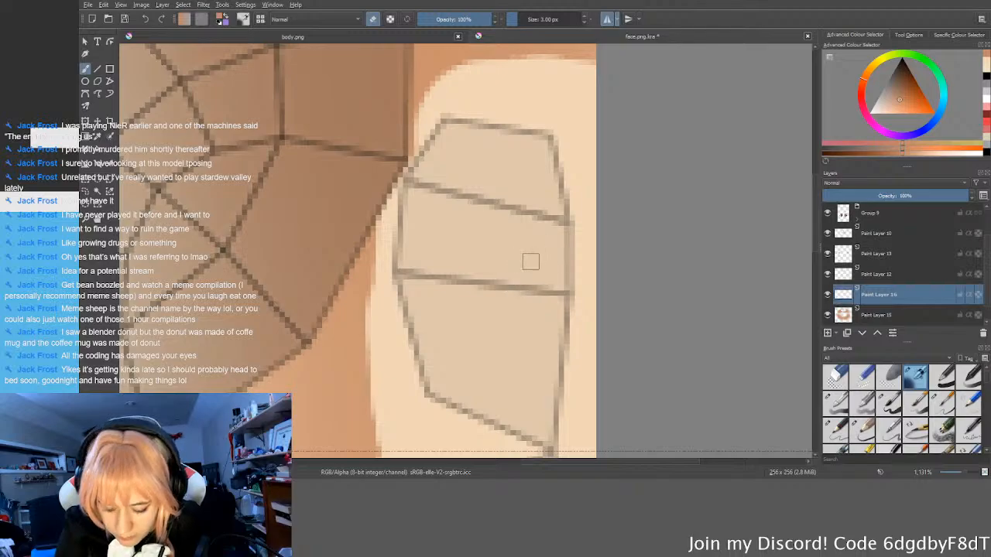
{"action": "key", "text": "e"}
{"action": "mouse_move", "coordinate": [533, 251]}
{"action": "left_mouse_down"}
{"action": "mouse_move", "coordinate": [515, 277]}
{"action": "mouse_move", "coordinate": [543, 202]}
{"action": "mouse_move", "coordinate": [517, 159]}
{"action": "mouse_move", "coordinate": [467, 154]}
{"action": "mouse_move", "coordinate": [428, 206]}
{"action": "left_mouse_up"}
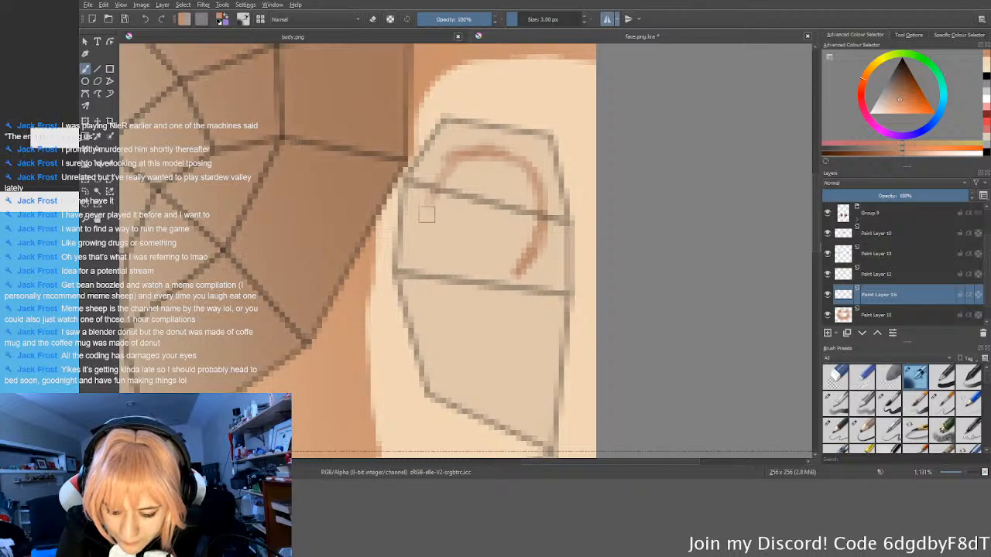
{"action": "left_click_drag", "start_coordinate": [455, 159], "coordinate": [420, 249]}
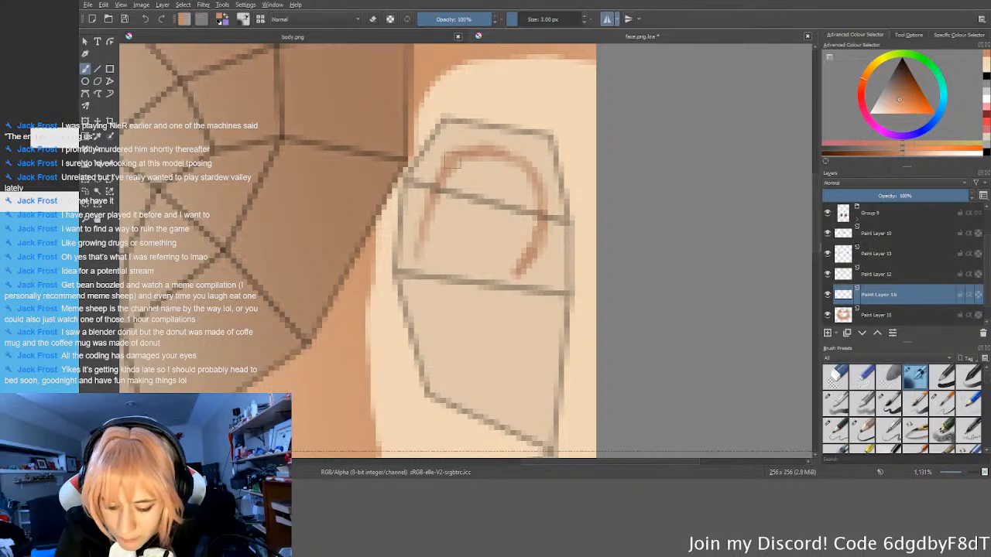
{"action": "left_click_drag", "start_coordinate": [436, 196], "coordinate": [422, 294]}
{"action": "left_click_drag", "start_coordinate": [420, 256], "coordinate": [445, 353]}
{"action": "left_click_drag", "start_coordinate": [434, 318], "coordinate": [442, 349]}
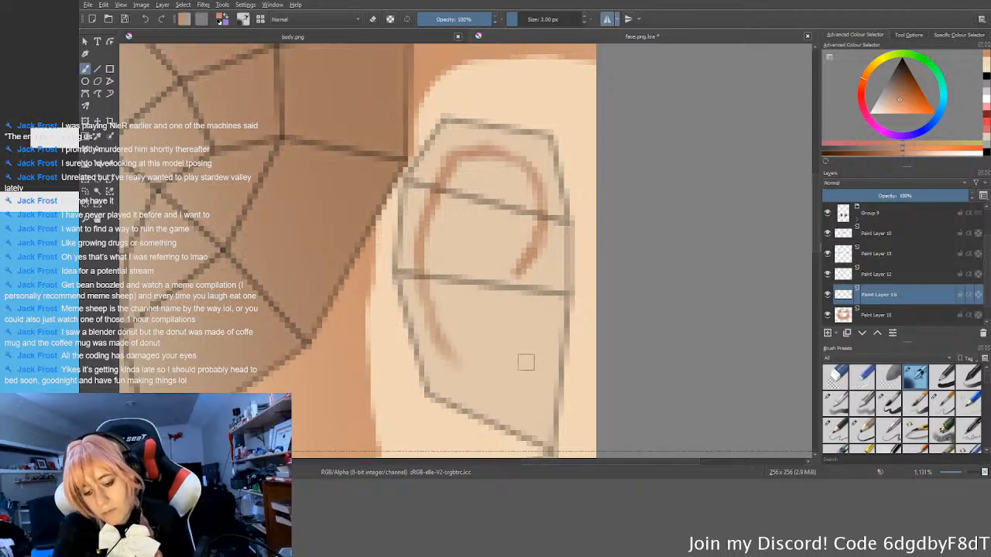
Step: Paint the ear's inner fold curving down toward the lobe, redoing the first stroke, and add a short vertical tragus stroke
{"action": "middle_click_drag", "start_coordinate": [623, 191], "coordinate": [644, 186]}
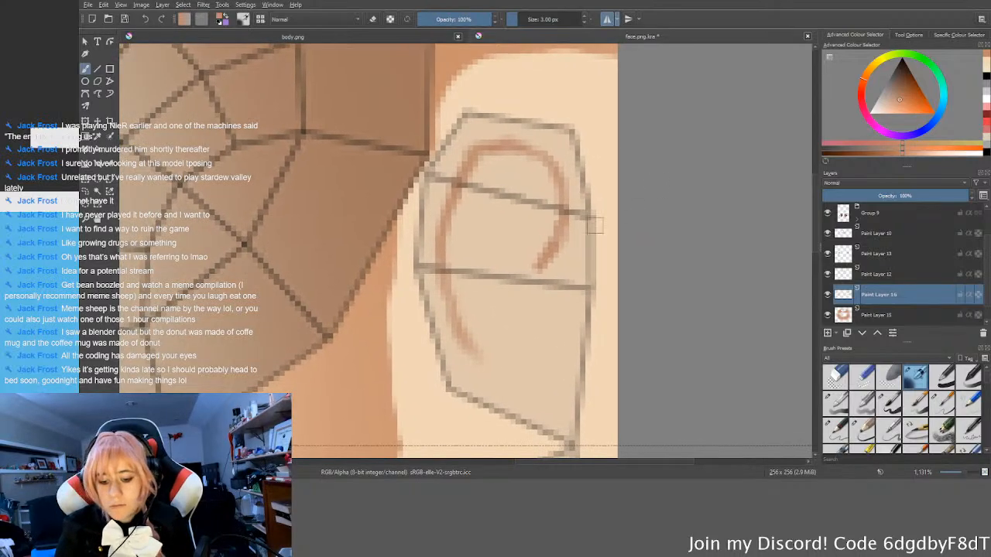
{"action": "mouse_move", "coordinate": [543, 218]}
{"action": "left_mouse_down"}
{"action": "mouse_move", "coordinate": [500, 249]}
{"action": "mouse_move", "coordinate": [515, 343]}
{"action": "left_mouse_up"}
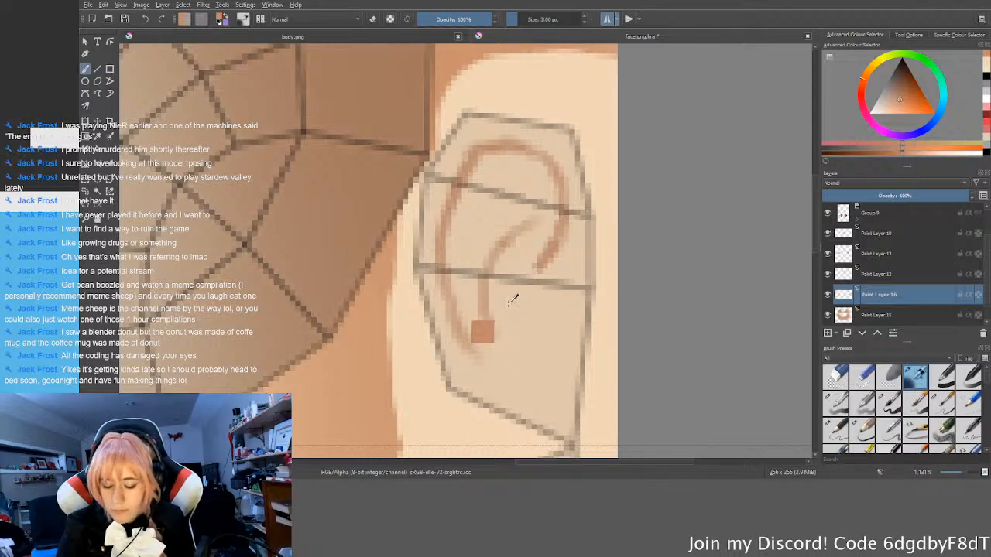
{"action": "key", "text": "ctrl+z"}
{"action": "mouse_move", "coordinate": [507, 238]}
{"action": "left_mouse_down"}
{"action": "mouse_move", "coordinate": [502, 320]}
{"action": "mouse_move", "coordinate": [527, 339]}
{"action": "left_mouse_up"}
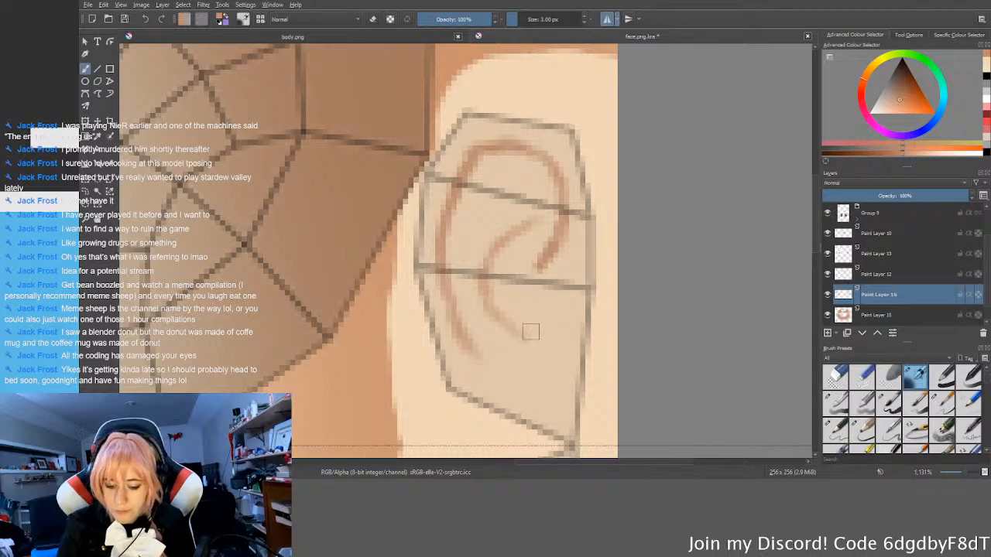
{"action": "left_click_drag", "start_coordinate": [536, 291], "coordinate": [536, 336]}
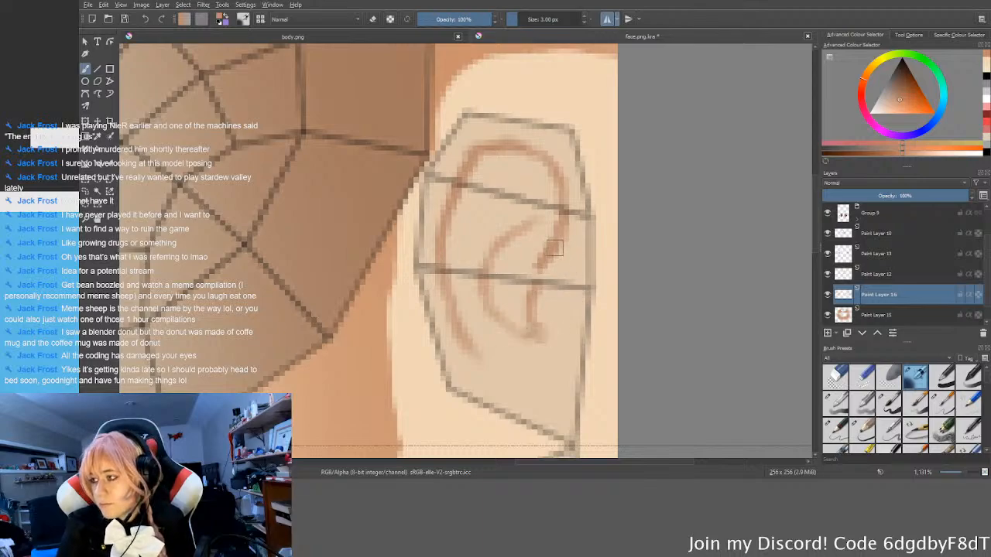
Step: Add short fold strokes in the upper ear and extend the outer rim's end inward toward the inner fold
{"action": "middle_click_drag", "start_coordinate": [538, 229], "coordinate": [545, 237]}
{"action": "left_click_drag", "start_coordinate": [531, 187], "coordinate": [523, 203]}
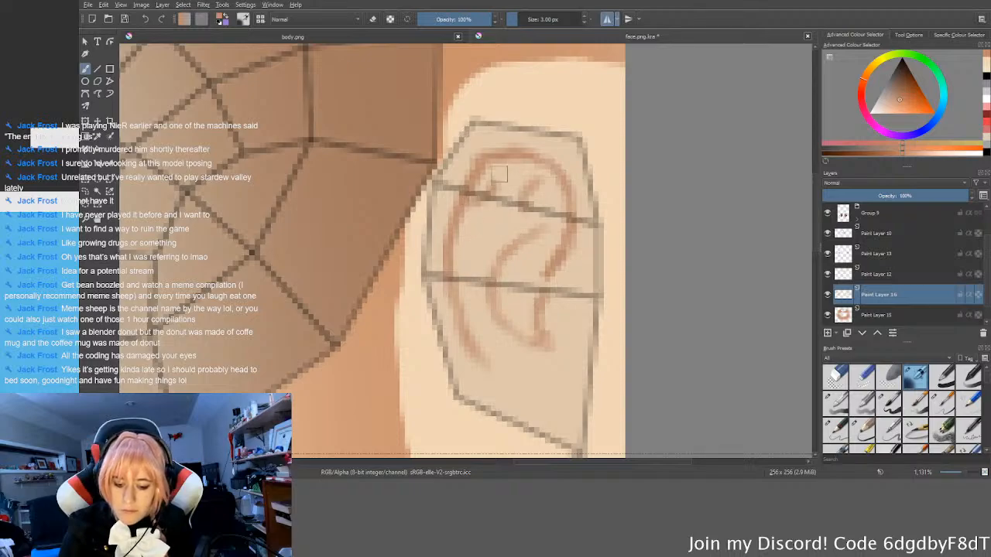
{"action": "middle_click_drag", "start_coordinate": [513, 198], "coordinate": [515, 185]}
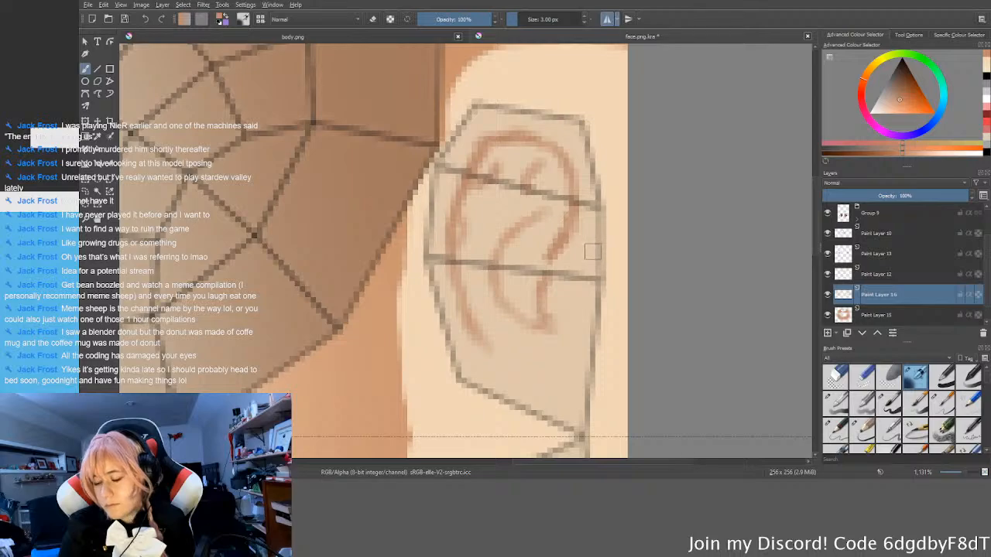
{"action": "scroll", "coordinate": [590, 258], "scroll_direction": "down", "scroll_amount": 2}
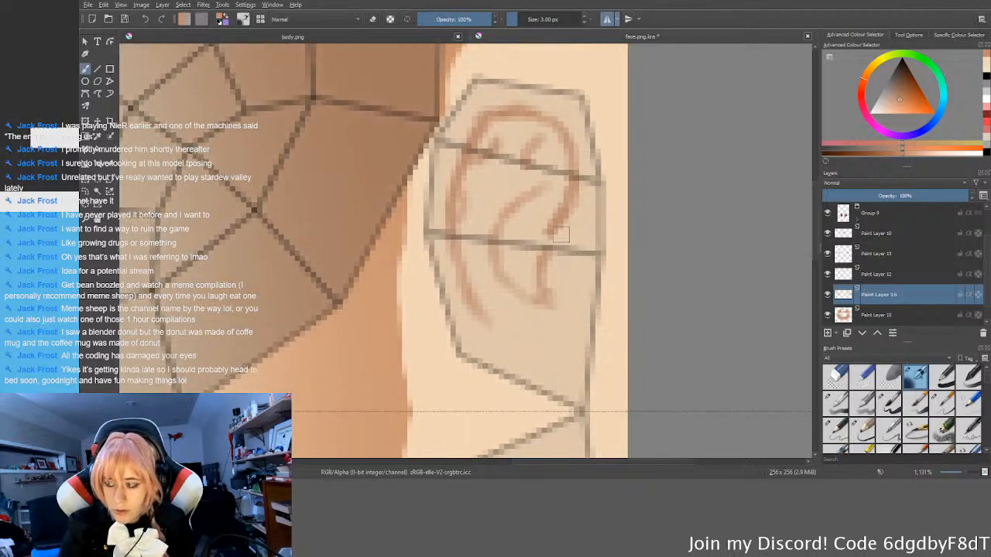
{"action": "key", "text": "e"}
{"action": "key", "text": "e"}
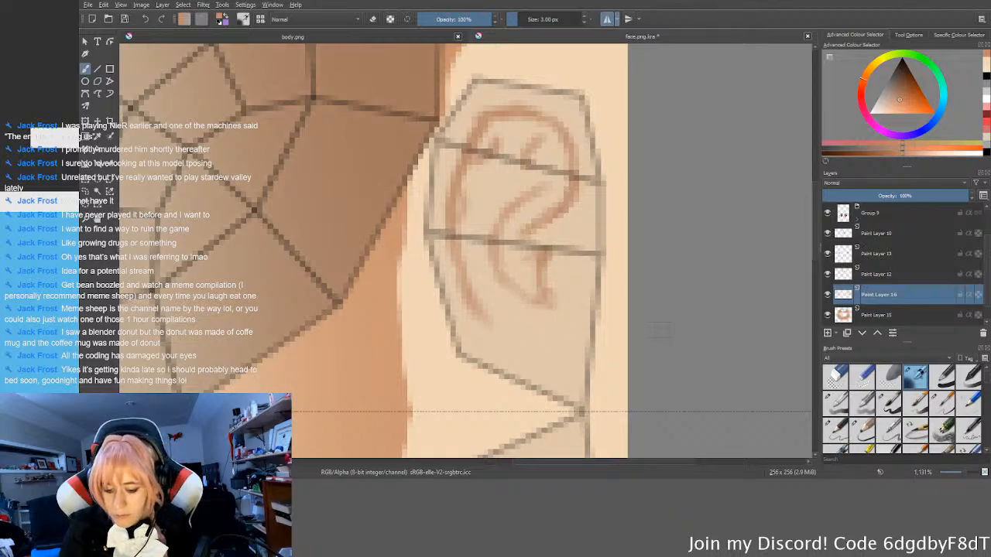
Step: Lower the opacity of the head.png UV wireframe layer and reselect Paint Layer 16
{"action": "left_click", "coordinate": [886, 220]}
{"action": "scroll", "coordinate": [899, 217], "scroll_direction": "up", "scroll_amount": 2}
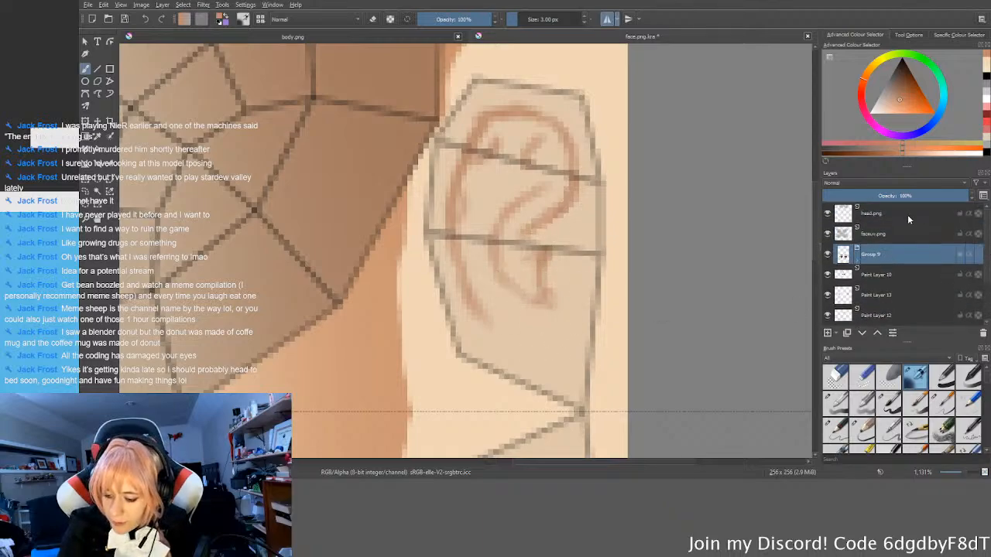
{"action": "left_click", "coordinate": [907, 213]}
{"action": "left_click_drag", "start_coordinate": [880, 195], "coordinate": [843, 196]}
{"action": "left_click_drag", "start_coordinate": [985, 257], "coordinate": [984, 307]}
{"action": "left_click", "coordinate": [895, 276]}
Step: Darken the ear's fold lines and reshape the lower inner curve near the tragus by alternating painting and erasing
{"action": "middle_click_drag", "start_coordinate": [579, 233], "coordinate": [591, 254]}
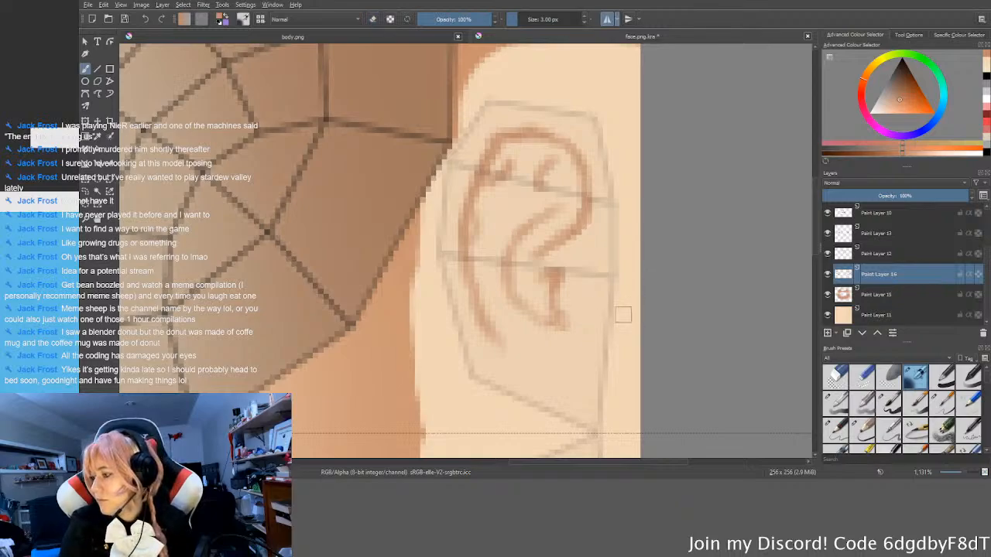
{"action": "middle_click_drag", "start_coordinate": [623, 316], "coordinate": [630, 307]}
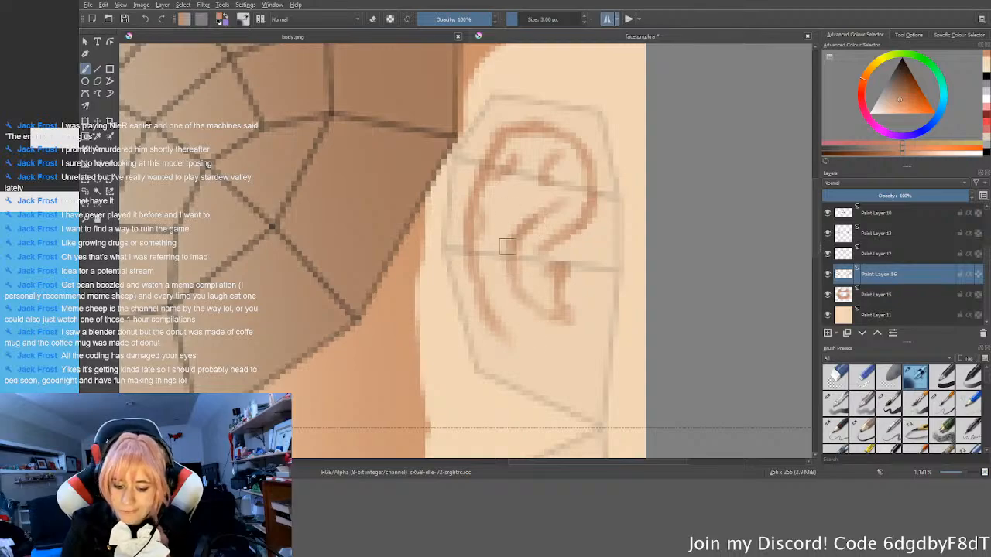
{"action": "key", "text": "e"}
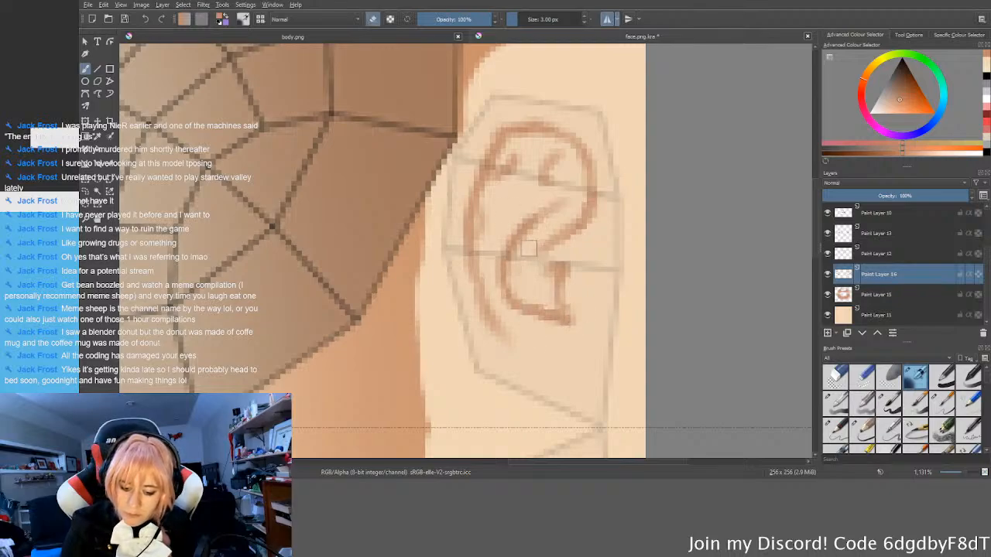
{"action": "key", "text": "e"}
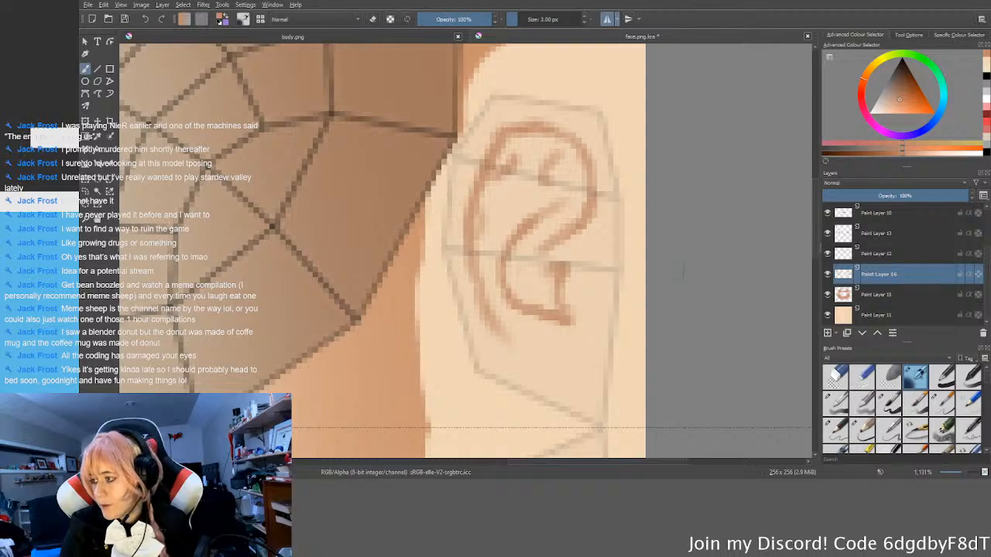
{"action": "key", "text": "e"}
{"action": "mouse_move", "coordinate": [535, 300]}
{"action": "left_mouse_down"}
{"action": "mouse_move", "coordinate": [569, 322]}
{"action": "mouse_move", "coordinate": [543, 317]}
{"action": "left_mouse_up"}
{"action": "key", "text": "e"}
{"action": "key", "text": "e"}
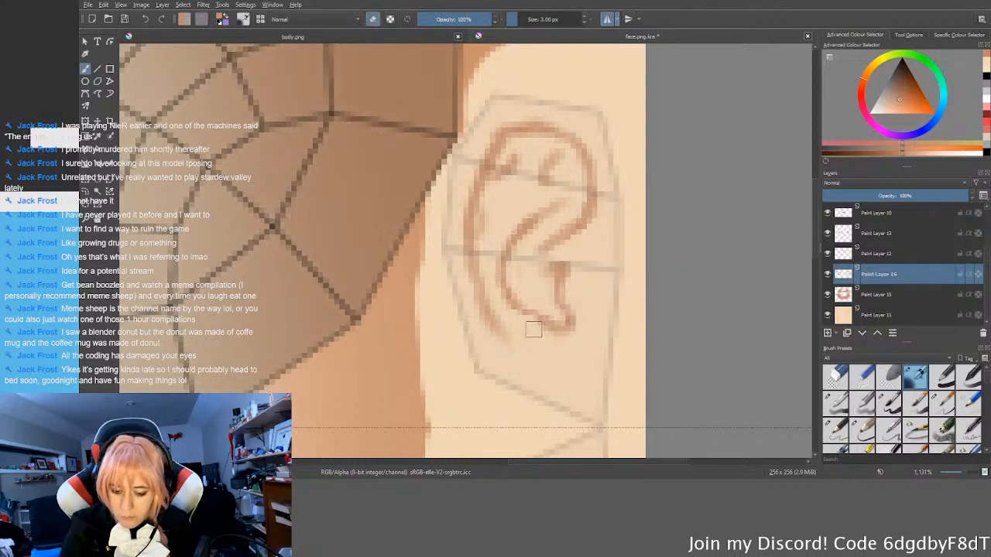
{"action": "key", "text": "e"}
Step: Paint a faint shading stroke below the tragus for the earlobe and deepen the shading in the upper fold
{"action": "middle_click_drag", "start_coordinate": [625, 255], "coordinate": [609, 259]}
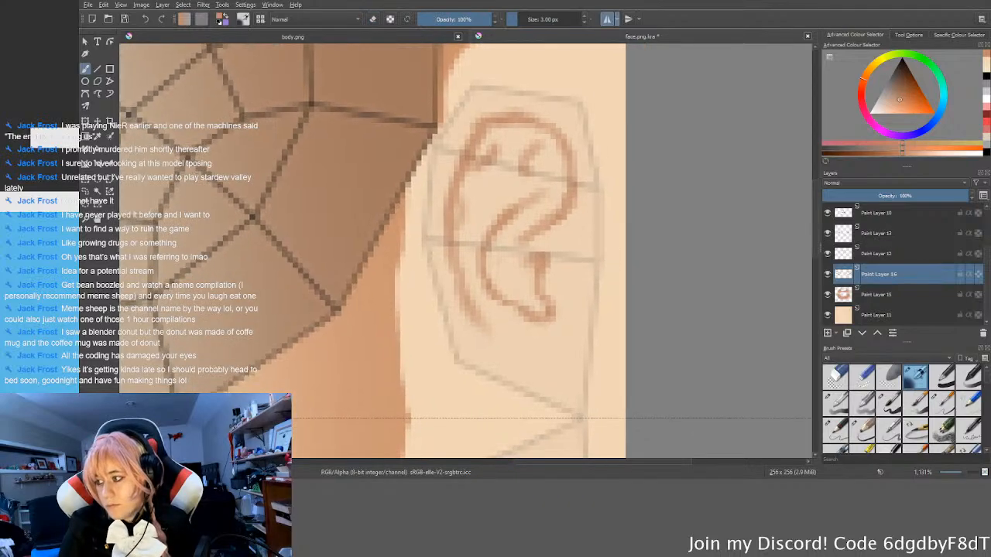
{"action": "left_click_drag", "start_coordinate": [534, 342], "coordinate": [567, 342]}
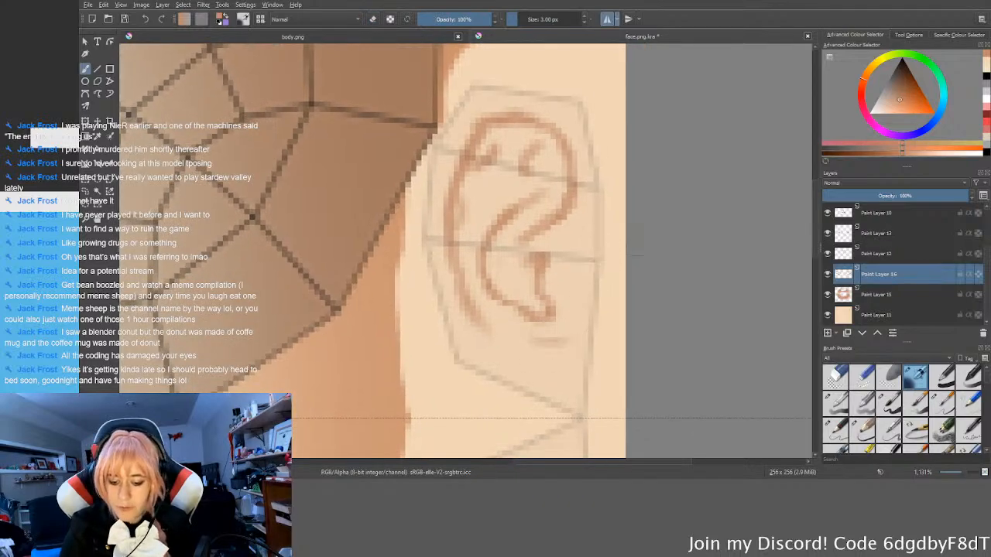
{"action": "middle_click_drag", "start_coordinate": [651, 267], "coordinate": [647, 288]}
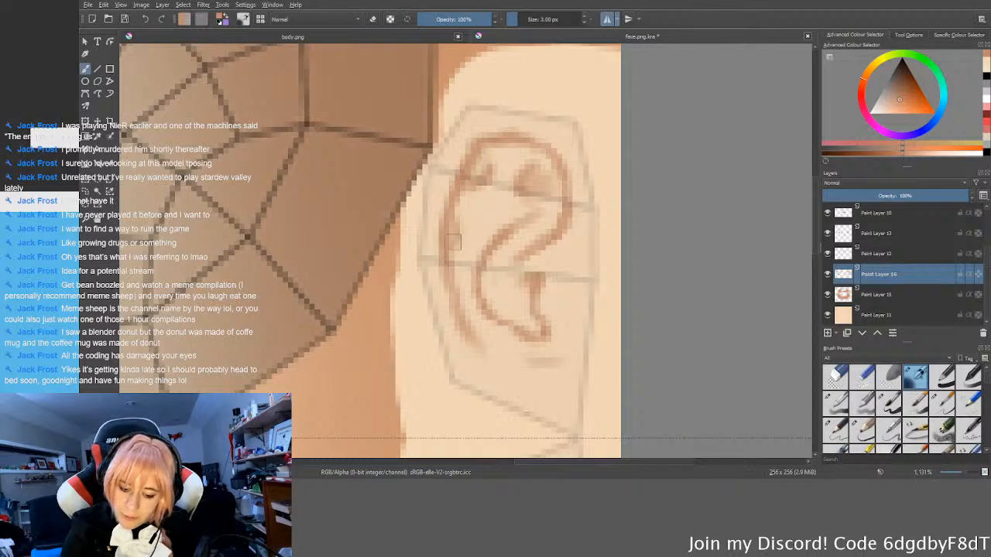
{"action": "left_click_drag", "start_coordinate": [485, 295], "coordinate": [502, 298]}
{"action": "left_click_drag", "start_coordinate": [495, 255], "coordinate": [500, 299]}
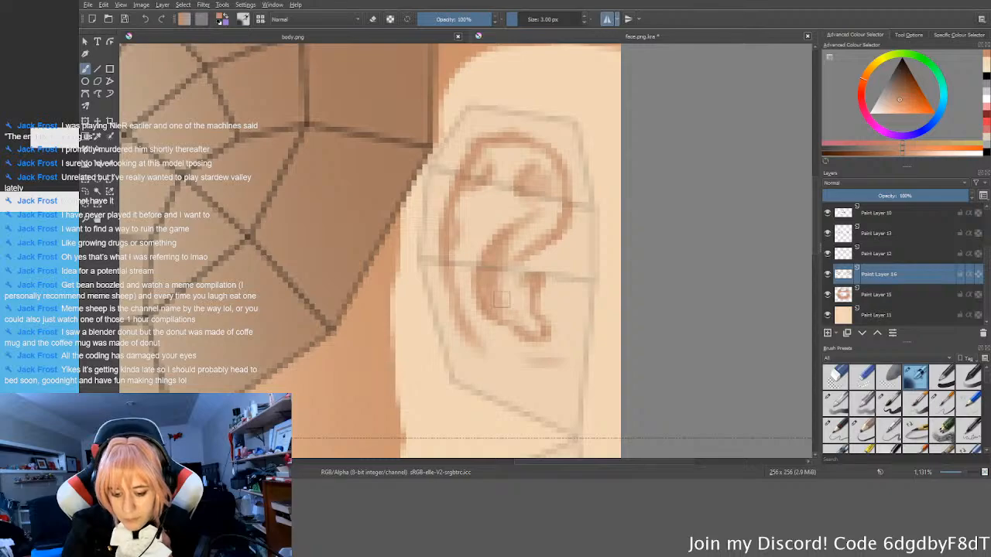
{"action": "key", "text": "ctrl+z"}
{"action": "key", "text": "ctrl+z"}
{"action": "key", "text": "ctrl+z"}
{"action": "key", "text": "ctrl+z"}
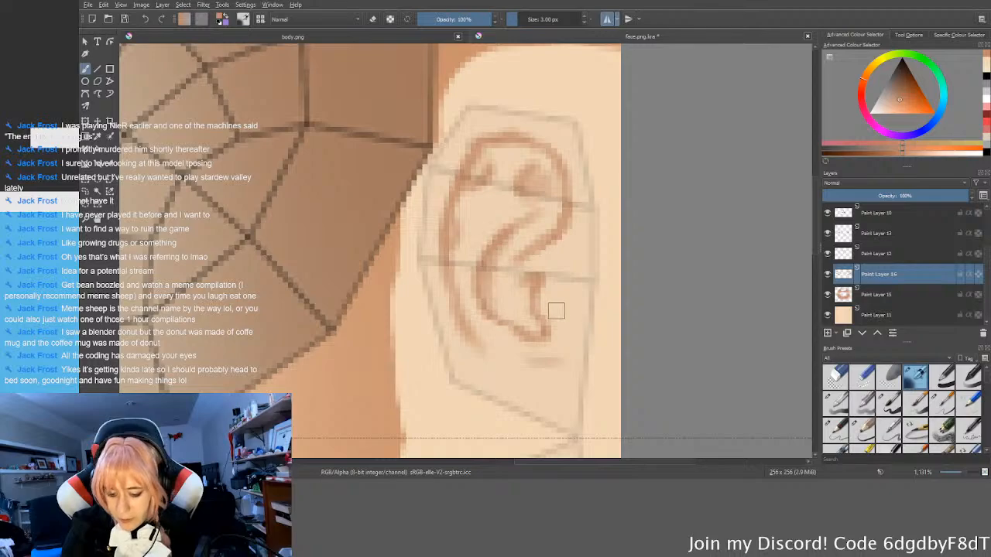
Step: Fill in shading inside the tragus and thicken the dark shading along the ear's middle fold
{"action": "mouse_move", "coordinate": [534, 280]}
{"action": "left_mouse_down"}
{"action": "mouse_move", "coordinate": [522, 303]}
{"action": "mouse_move", "coordinate": [529, 332]}
{"action": "left_mouse_up"}
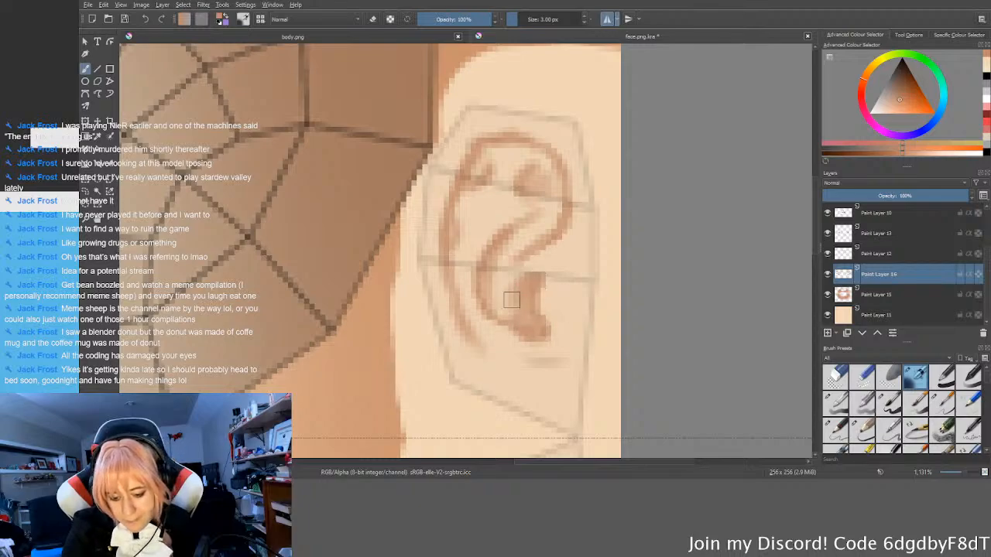
{"action": "middle_click_drag", "start_coordinate": [536, 262], "coordinate": [542, 278]}
{"action": "mouse_move", "coordinate": [567, 231]}
{"action": "left_mouse_down"}
{"action": "mouse_move", "coordinate": [521, 250]}
{"action": "mouse_move", "coordinate": [546, 257]}
{"action": "mouse_move", "coordinate": [531, 247]}
{"action": "mouse_move", "coordinate": [539, 244]}
{"action": "mouse_move", "coordinate": [531, 262]}
{"action": "mouse_move", "coordinate": [571, 252]}
{"action": "left_mouse_up"}
{"action": "middle_click_drag", "start_coordinate": [568, 252], "coordinate": [576, 278]}
{"action": "left_click_drag", "start_coordinate": [569, 225], "coordinate": [555, 226]}
{"action": "key", "text": "e"}
{"action": "key", "text": "e"}
{"action": "mouse_move", "coordinate": [580, 264]}
{"action": "middle_mouse_down"}
{"action": "mouse_move", "coordinate": [638, 266]}
{"action": "mouse_move", "coordinate": [630, 258]}
{"action": "middle_mouse_up"}
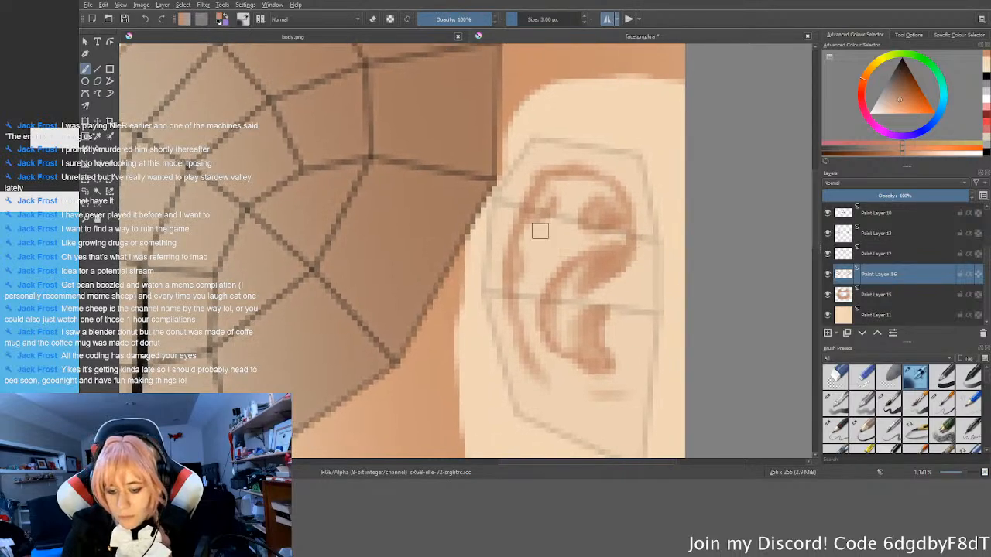
Step: Soften the shading at the front of the upper rim and add light shading in the hollow beside the tragus
{"action": "key", "text": "e"}
{"action": "key", "text": "e"}
{"action": "middle_click_drag", "start_coordinate": [644, 270], "coordinate": [645, 261]}
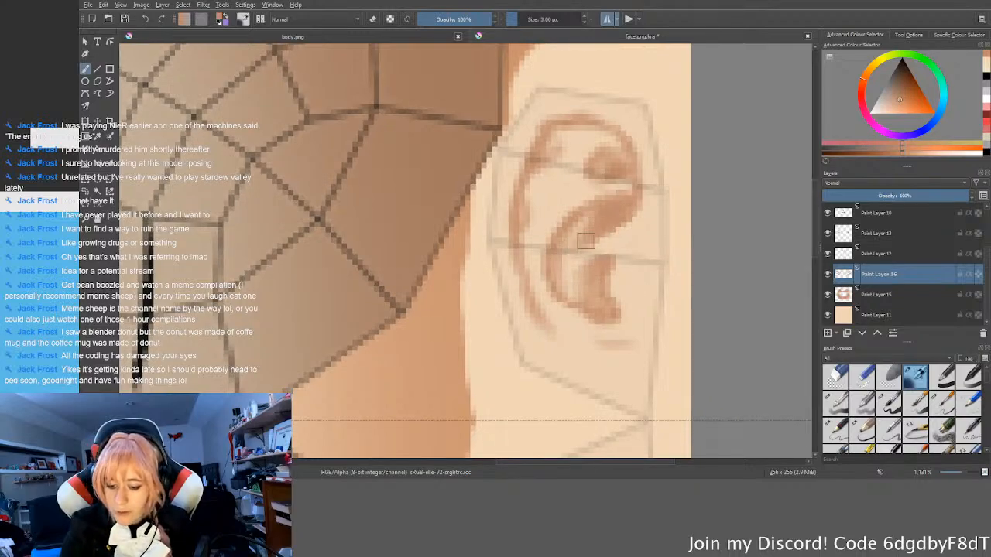
{"action": "middle_click_drag", "start_coordinate": [621, 219], "coordinate": [605, 195]}
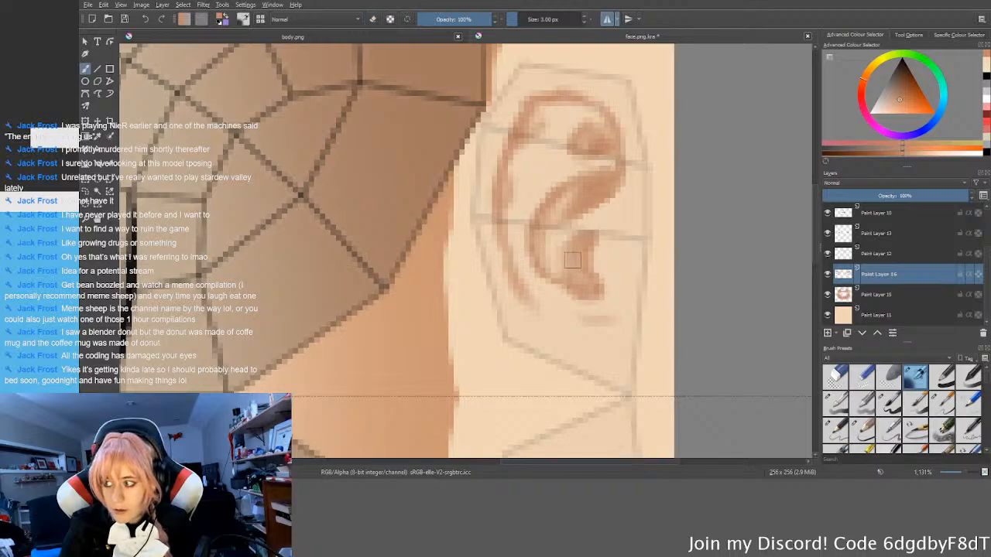
{"action": "key", "text": "e"}
{"action": "mouse_move", "coordinate": [549, 263]}
{"action": "left_mouse_down"}
{"action": "mouse_move", "coordinate": [570, 273]}
{"action": "mouse_move", "coordinate": [560, 267]}
{"action": "left_mouse_up"}
{"action": "key", "text": "e"}
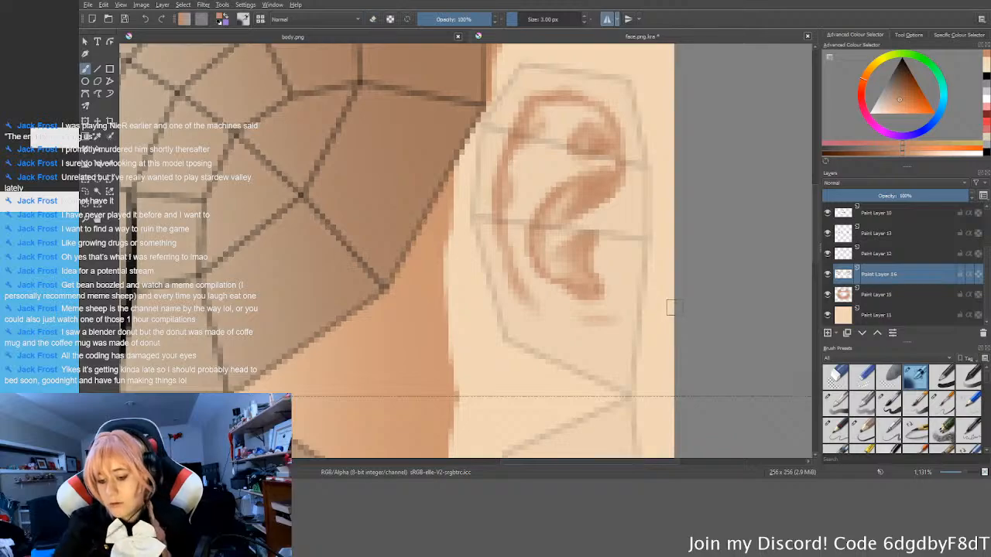
Step: Refine the inner edge of the middle fold by alternating erasing and painting to blend its shading
{"action": "scroll", "coordinate": [667, 316], "scroll_direction": "down", "scroll_amount": 5}
{"action": "middle_click_drag", "start_coordinate": [671, 306], "coordinate": [664, 289]}
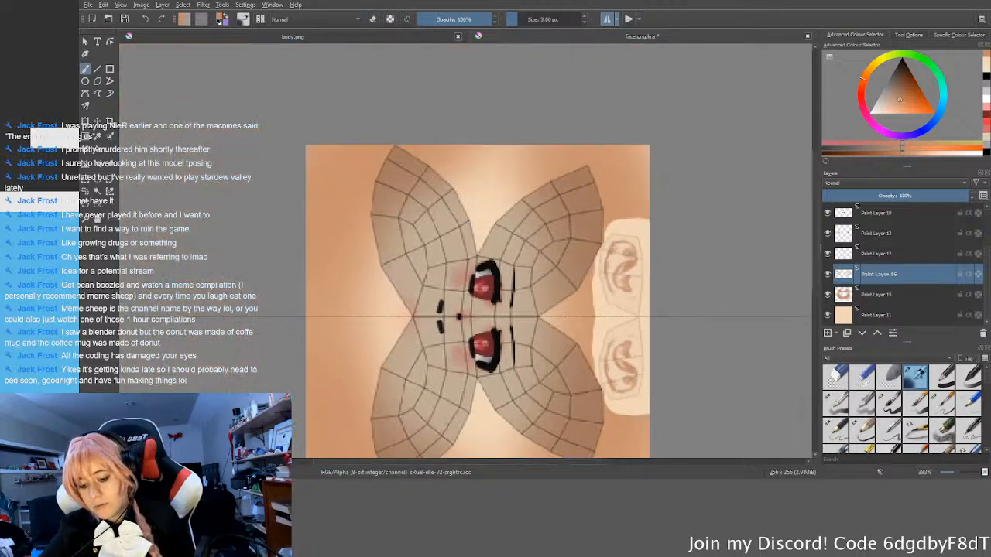
{"action": "scroll", "coordinate": [667, 288], "scroll_direction": "down", "scroll_amount": 1}
{"action": "scroll", "coordinate": [646, 271], "scroll_direction": "up", "scroll_amount": 3}
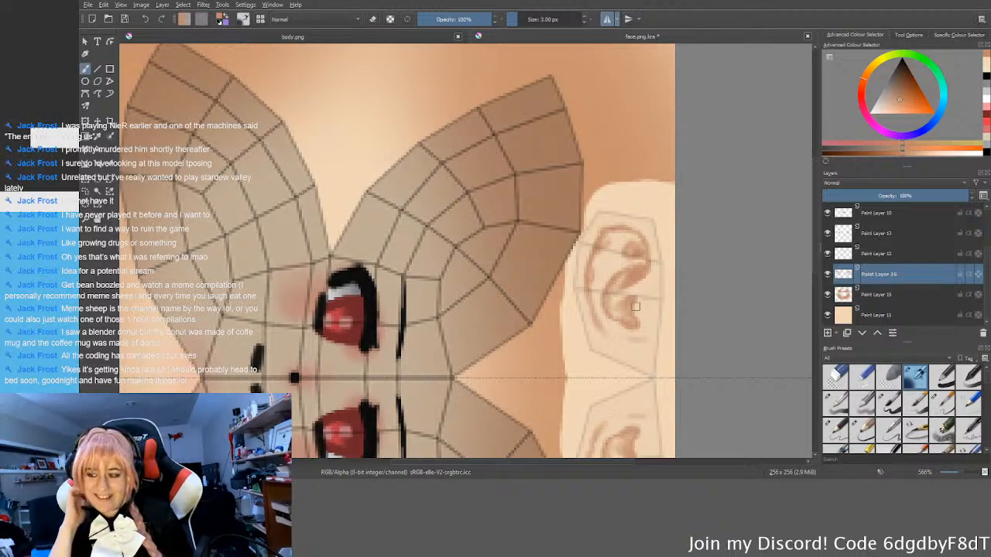
{"action": "middle_click_drag", "start_coordinate": [639, 291], "coordinate": [623, 288]}
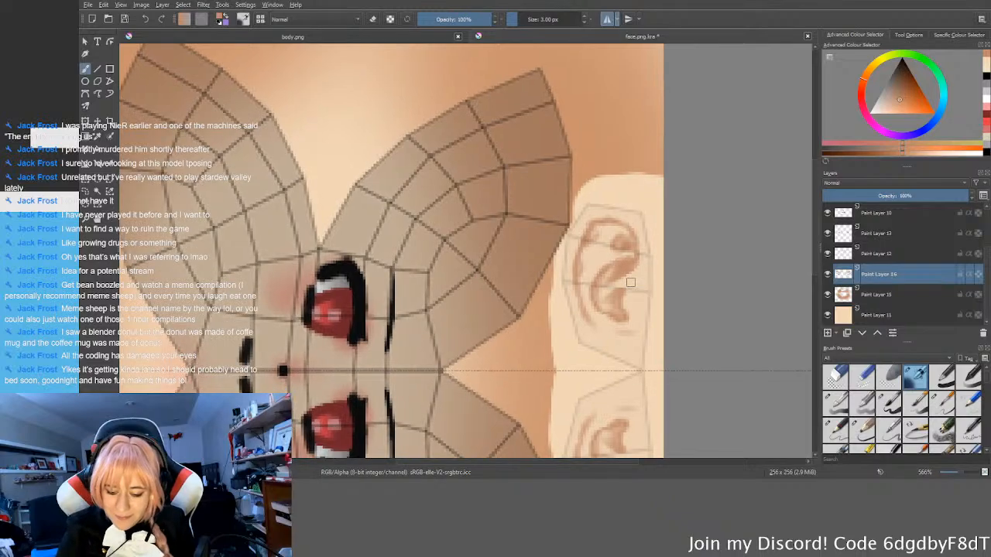
{"action": "scroll", "coordinate": [655, 273], "scroll_direction": "up", "scroll_amount": 3}
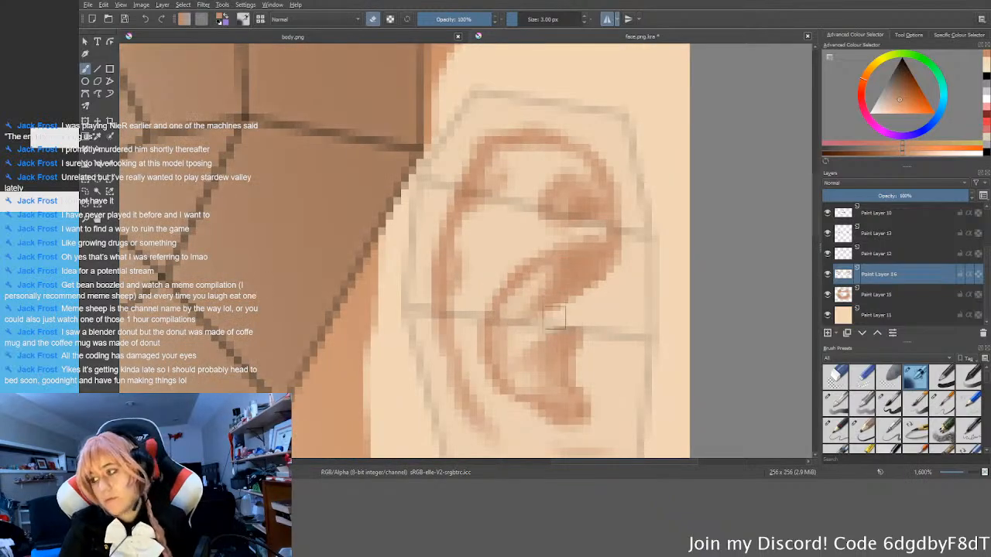
{"action": "key", "text": "e"}
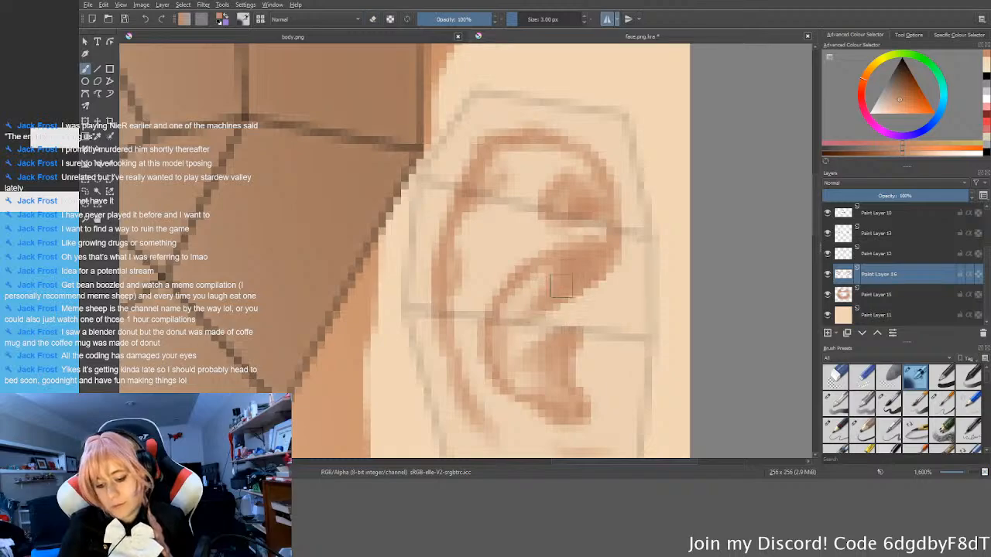
{"action": "key", "text": "e"}
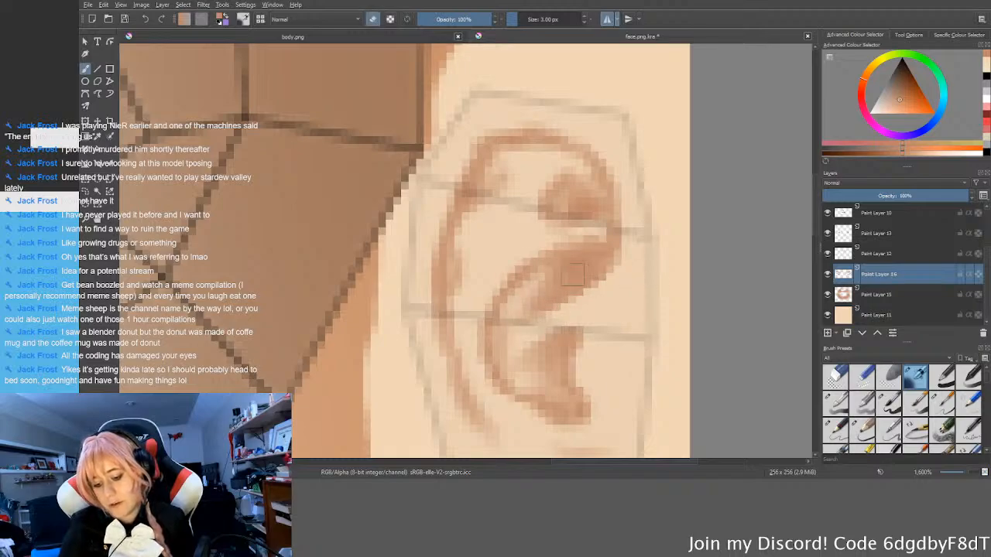
{"action": "key", "text": "e"}
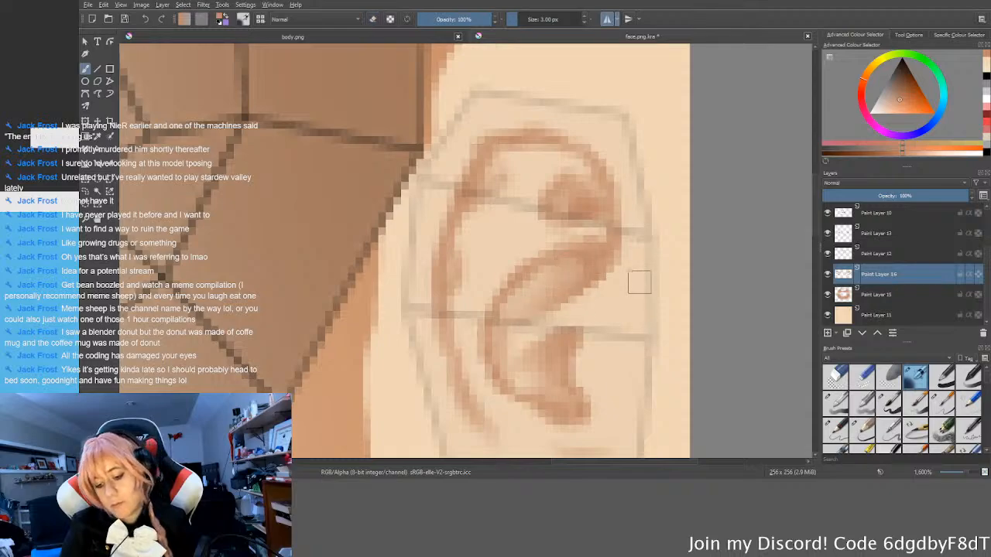
Step: Hide the head.png UV wireframe layer and the wireframe layer directly beneath it
{"action": "scroll", "coordinate": [602, 295], "scroll_direction": "down", "scroll_amount": 3}
{"action": "scroll", "coordinate": [602, 295], "scroll_direction": "down", "scroll_amount": 2}
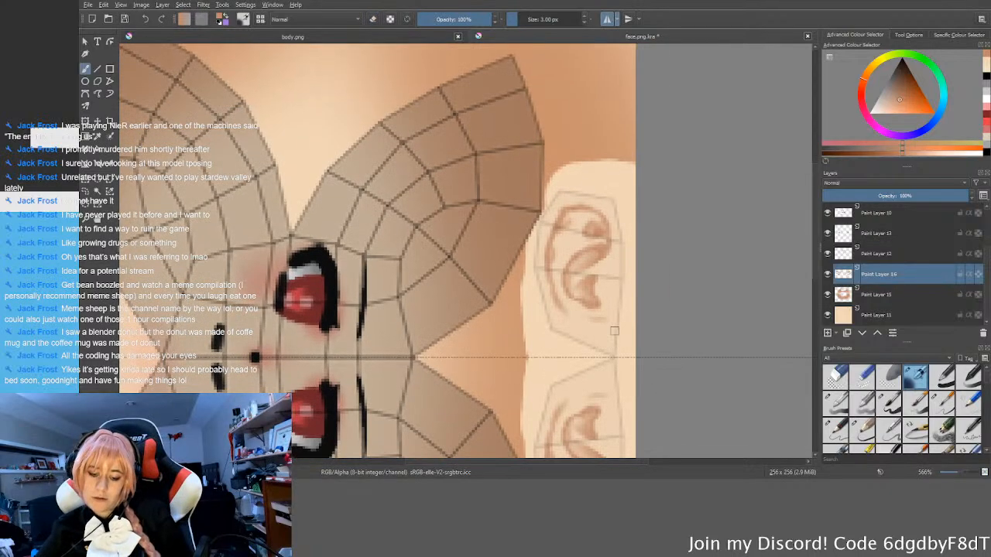
{"action": "scroll", "coordinate": [589, 284], "scroll_direction": "up", "scroll_amount": 1}
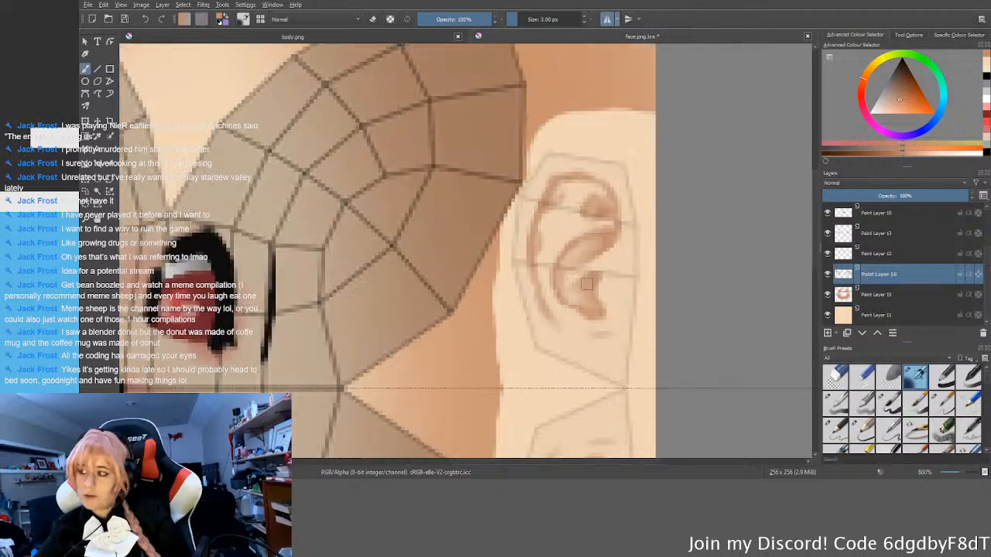
{"action": "scroll", "coordinate": [600, 262], "scroll_direction": "up", "scroll_amount": 1}
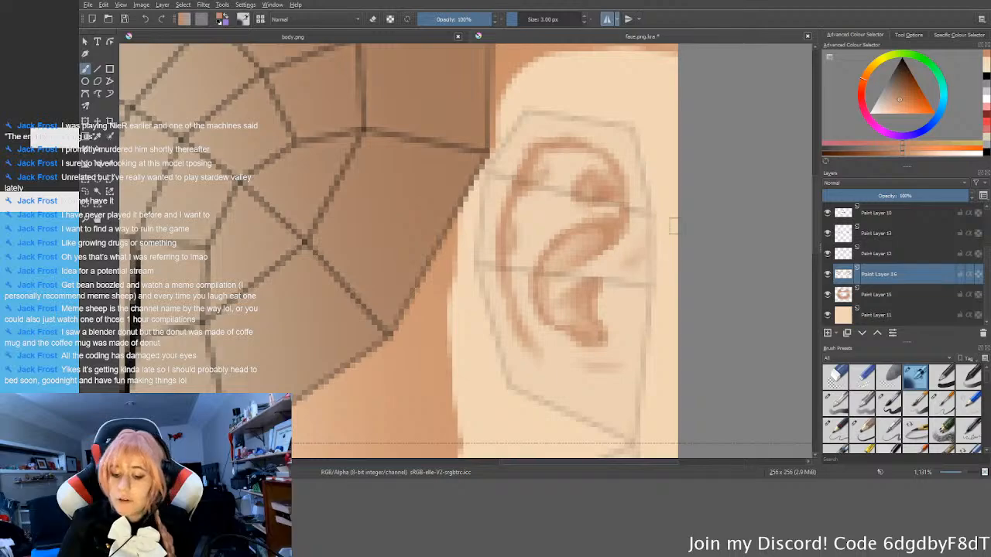
{"action": "scroll", "coordinate": [647, 256], "scroll_direction": "down", "scroll_amount": 2}
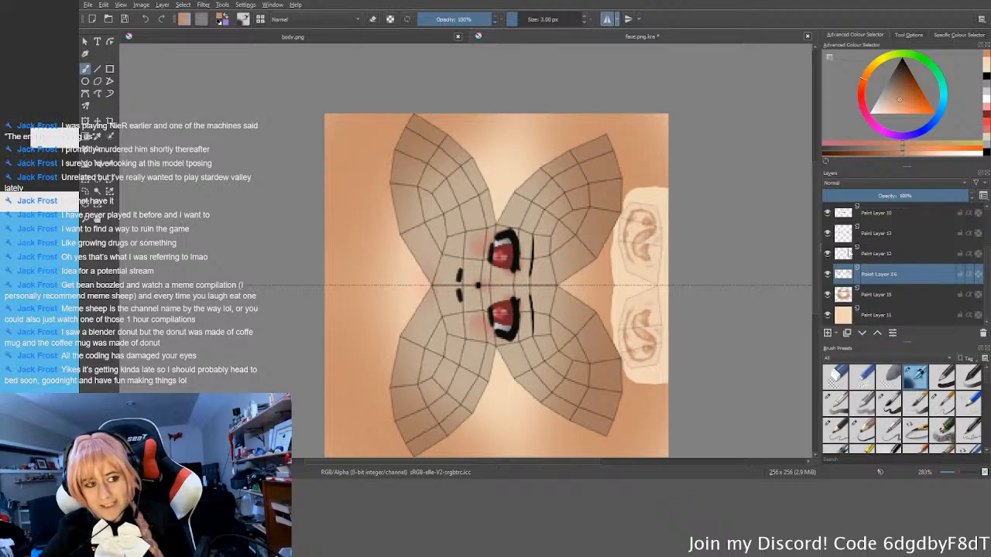
{"action": "scroll", "coordinate": [827, 218], "scroll_direction": "up", "scroll_amount": 2}
{"action": "left_click", "coordinate": [827, 215]}
{"action": "left_click", "coordinate": [827, 233]}
{"action": "scroll", "coordinate": [657, 286], "scroll_direction": "down", "scroll_amount": 1}
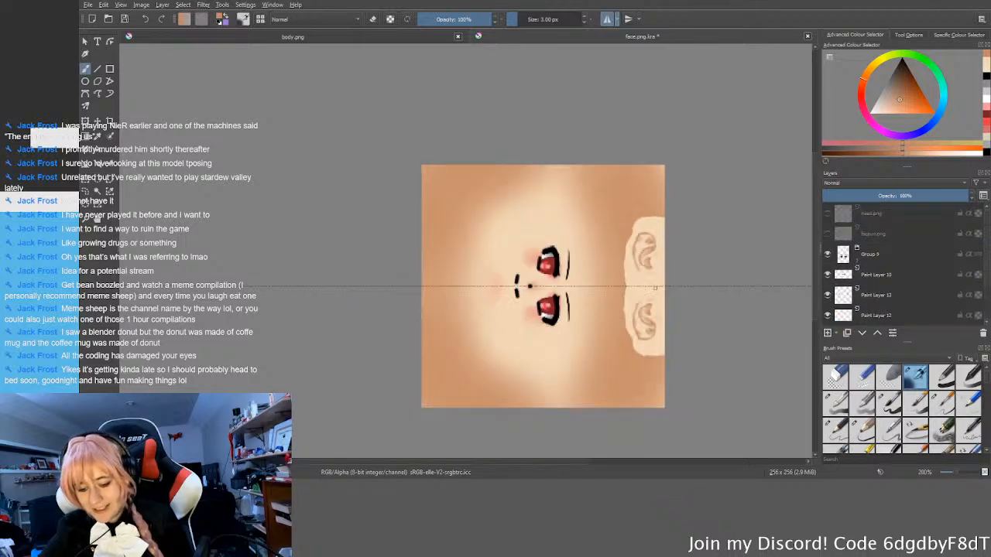
Step: Save the face document and export the texture as face.png
{"action": "key", "text": "5"}
{"action": "middle_click_drag", "start_coordinate": [588, 242], "coordinate": [606, 348]}
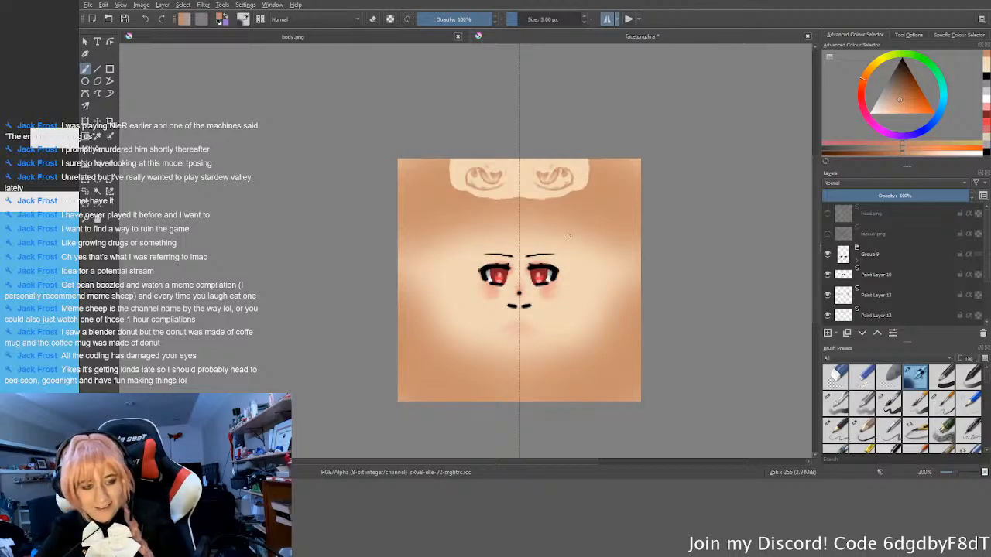
{"action": "key", "text": "ctrl+s"}
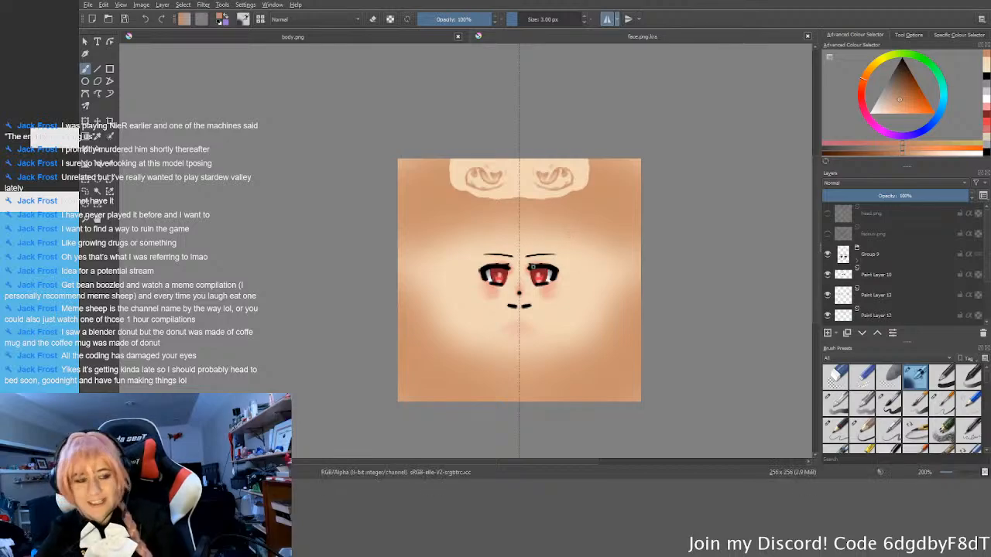
{"action": "middle_click_drag", "start_coordinate": [438, 272], "coordinate": [457, 266]}
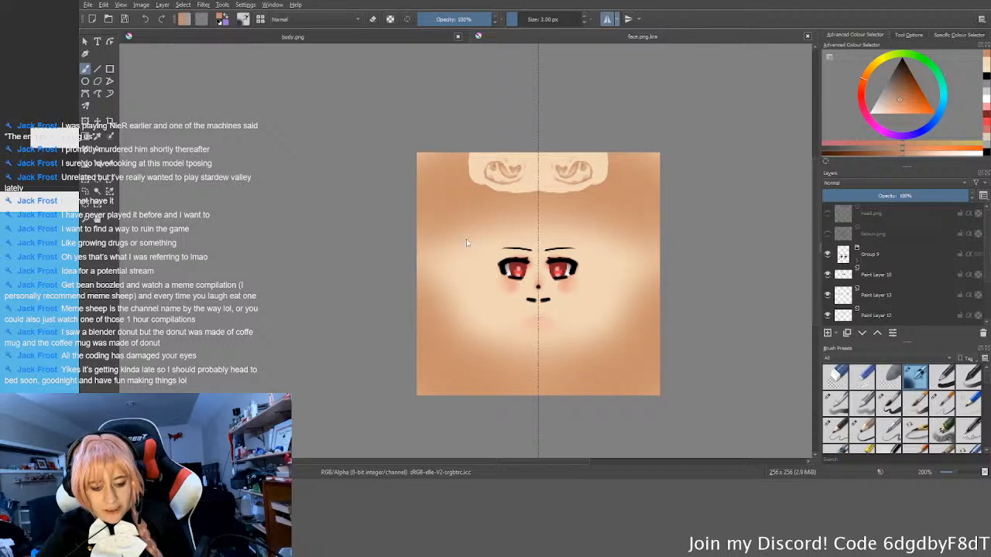
{"action": "left_click", "coordinate": [566, 243]}
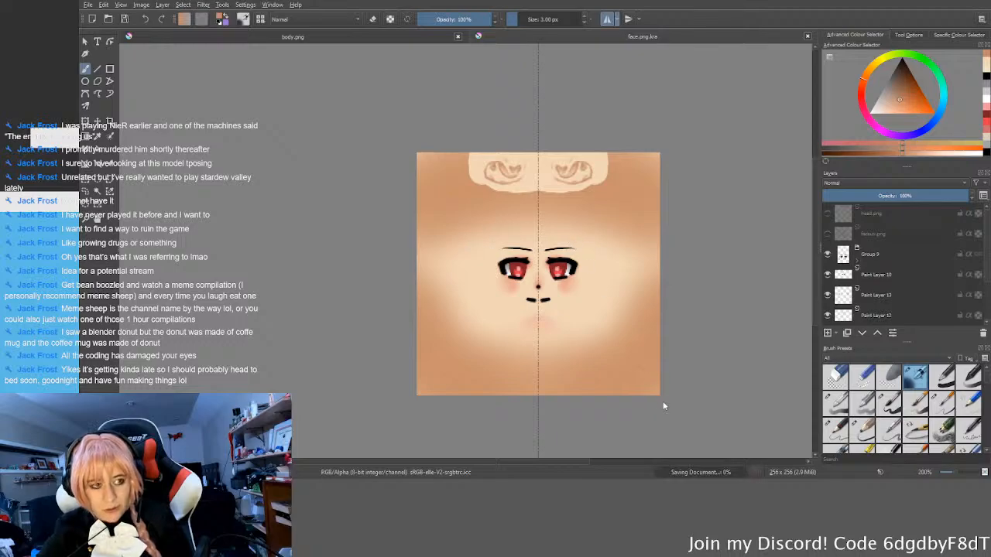
{"action": "left_click", "coordinate": [663, 401]}
Step: Switch to Blender and refresh the face.png texture in the head's material settings
{"action": "key", "text": "alt+Tab"}
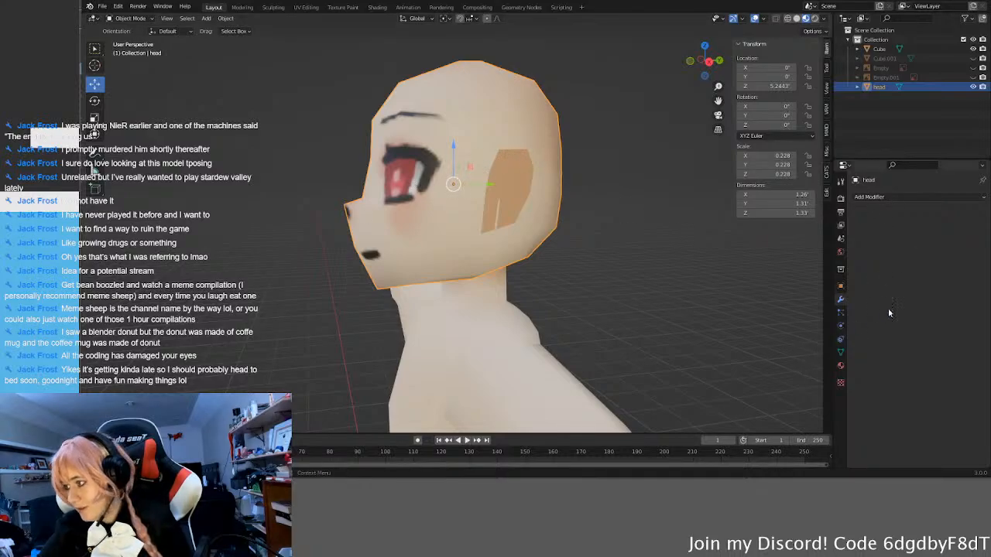
{"action": "left_click", "coordinate": [841, 366]}
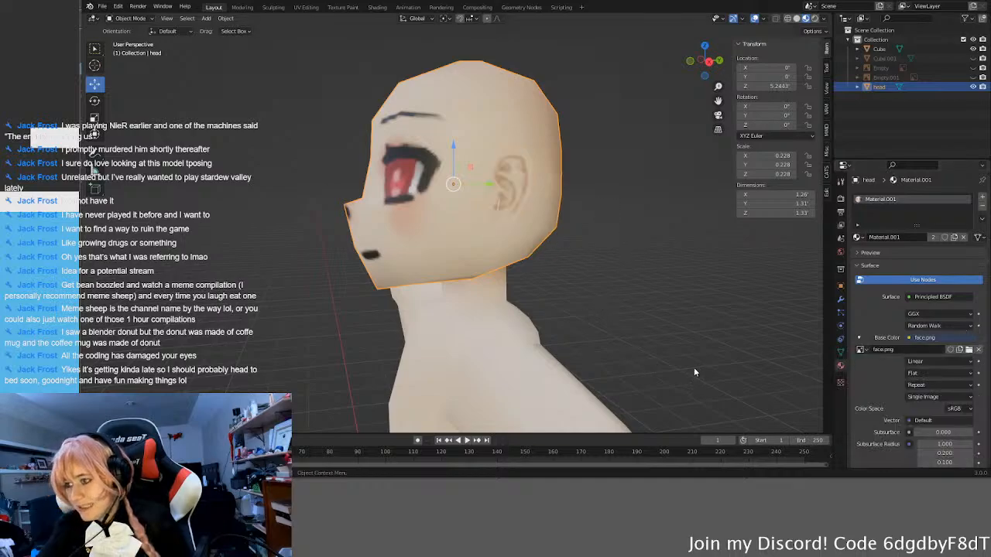
Step: Examine the painted ear on the head from side and three-quarter angles, both close up and at a distance
{"action": "scroll", "coordinate": [567, 351], "scroll_direction": "down", "scroll_amount": 2}
{"action": "middle_click_drag", "start_coordinate": [586, 312], "coordinate": [374, 277]}
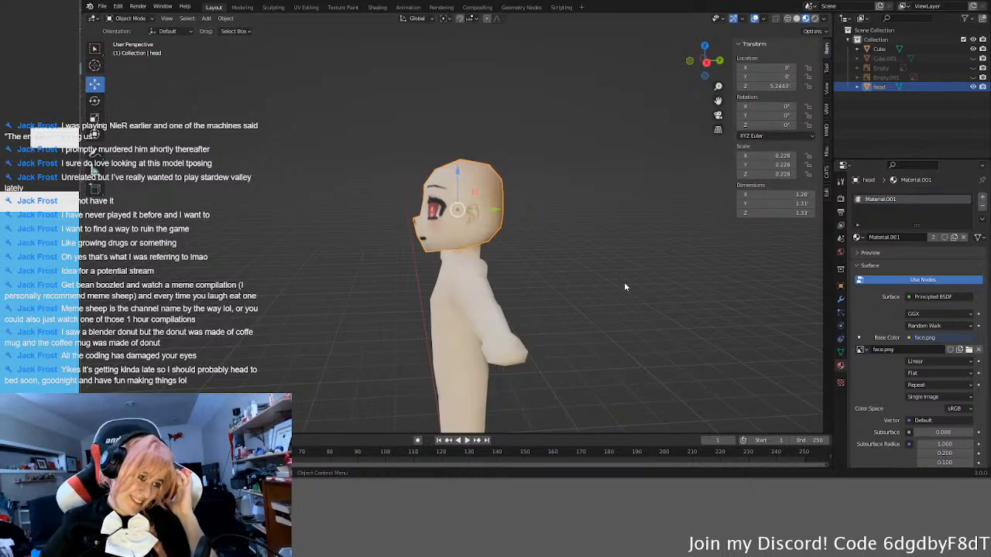
{"action": "middle_click_drag", "start_coordinate": [625, 288], "coordinate": [607, 297]}
{"action": "left_click", "coordinate": [641, 260]}
{"action": "scroll", "coordinate": [524, 268], "scroll_direction": "up", "scroll_amount": 6}
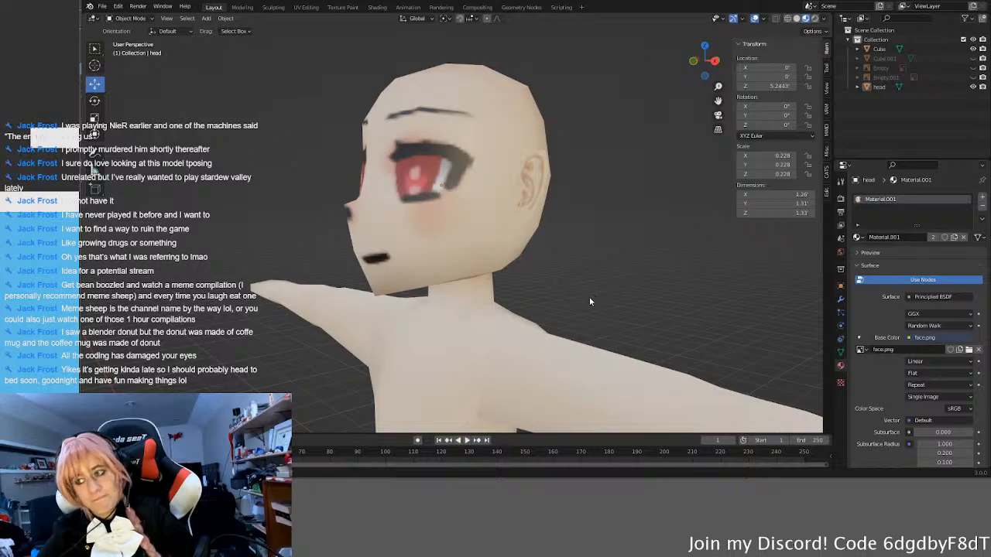
{"action": "middle_click_drag", "start_coordinate": [589, 296], "coordinate": [561, 303]}
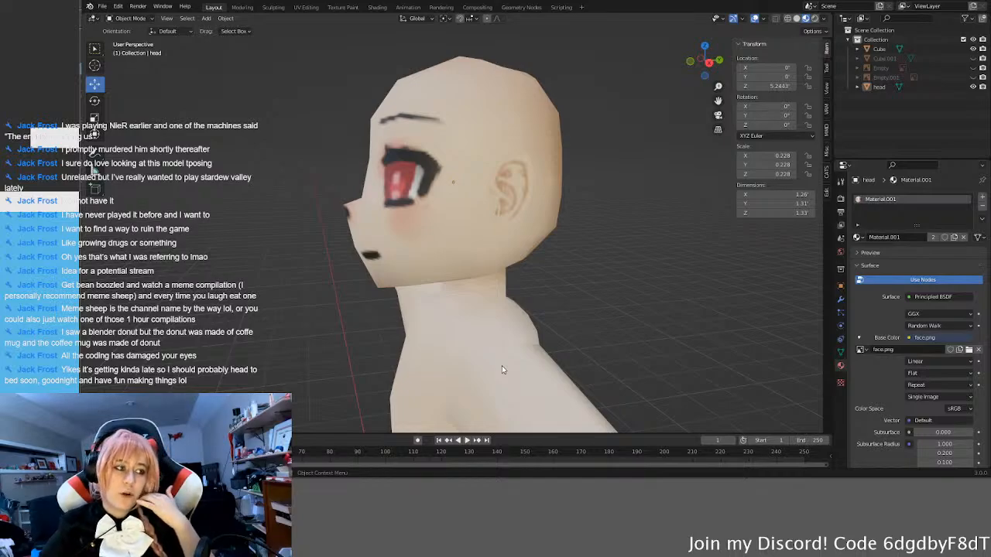
{"action": "middle_click_drag", "start_coordinate": [504, 276], "coordinate": [455, 282]}
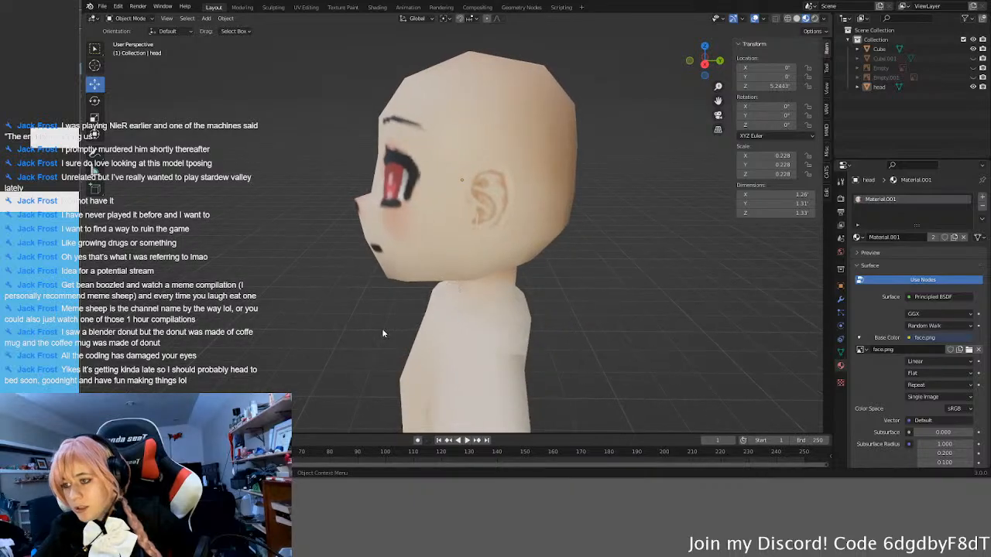
{"action": "middle_click_drag", "start_coordinate": [381, 330], "coordinate": [397, 327]}
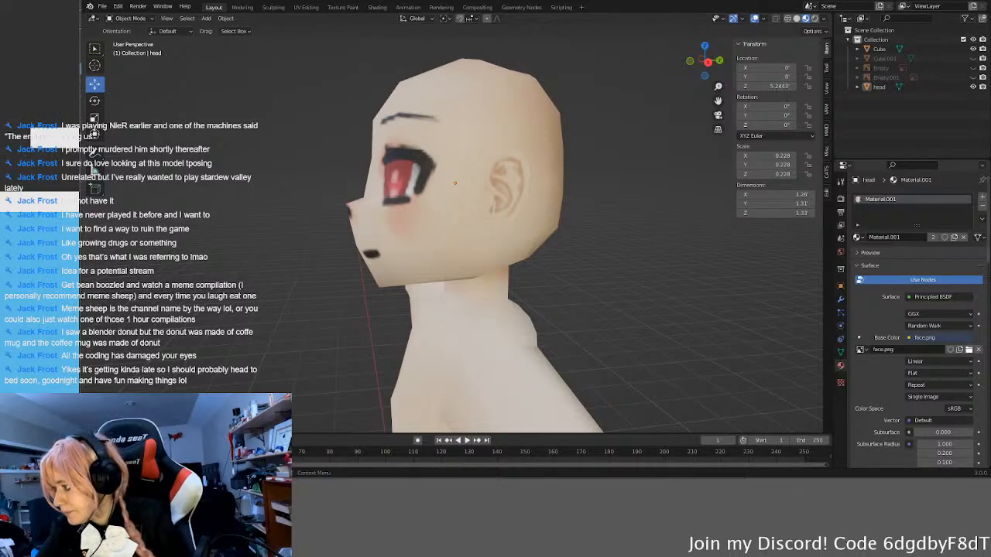
{"action": "middle_click_drag", "start_coordinate": [590, 260], "coordinate": [548, 248]}
{"action": "scroll", "coordinate": [606, 259], "scroll_direction": "down", "scroll_amount": 4}
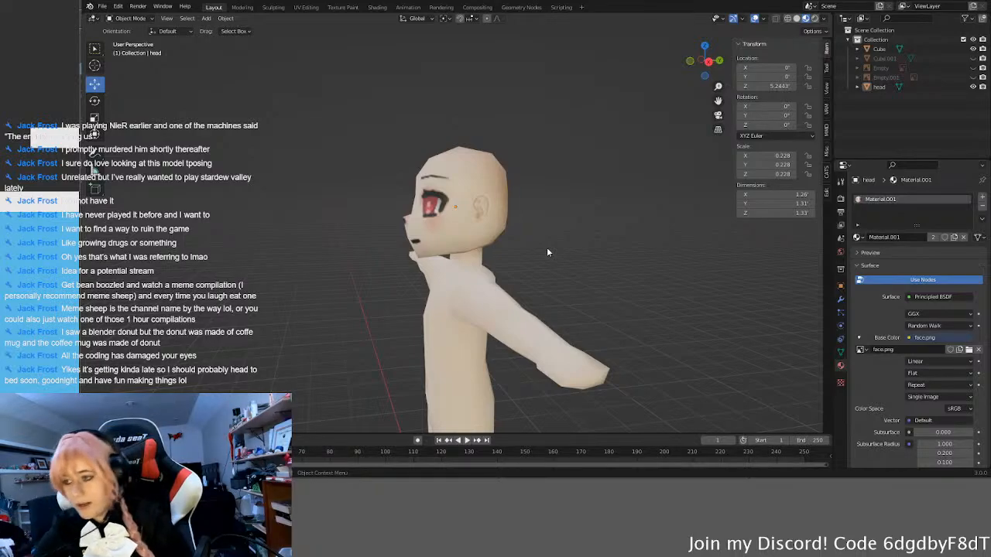
{"action": "scroll", "coordinate": [528, 178], "scroll_direction": "up", "scroll_amount": 5}
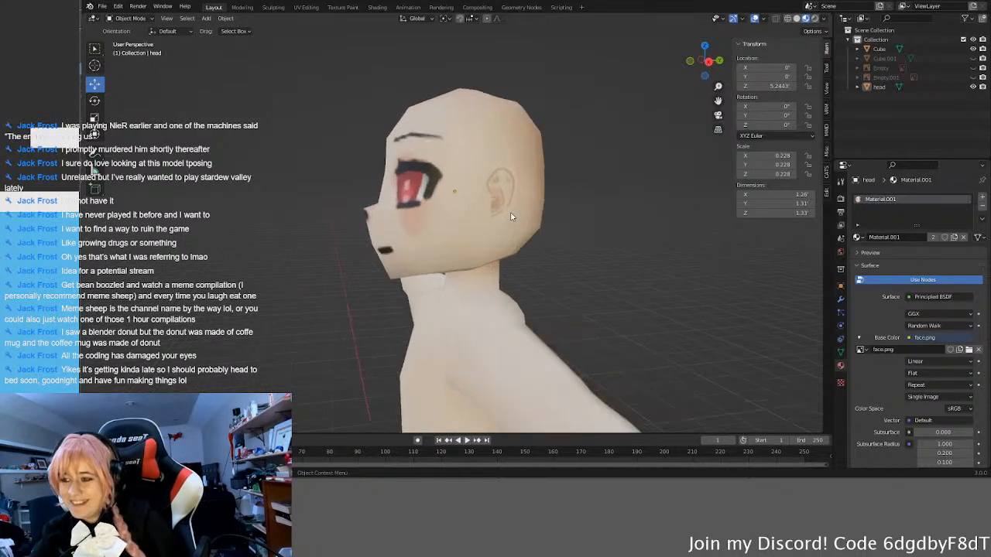
Step: In Edit Mode on the head, select the linked ear geometry and scale it slightly along the global X axis
{"action": "left_click", "coordinate": [514, 183]}
{"action": "key", "text": "Tab"}
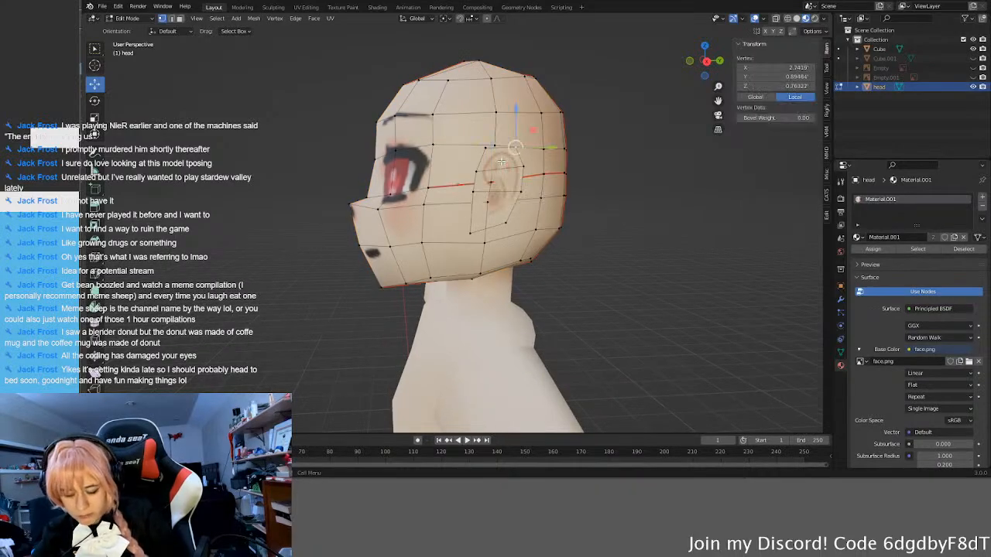
{"action": "key", "text": "l"}
{"action": "middle_click_drag", "start_coordinate": [501, 162], "coordinate": [560, 183]}
{"action": "key", "text": "s"}
{"action": "key", "text": "x"}
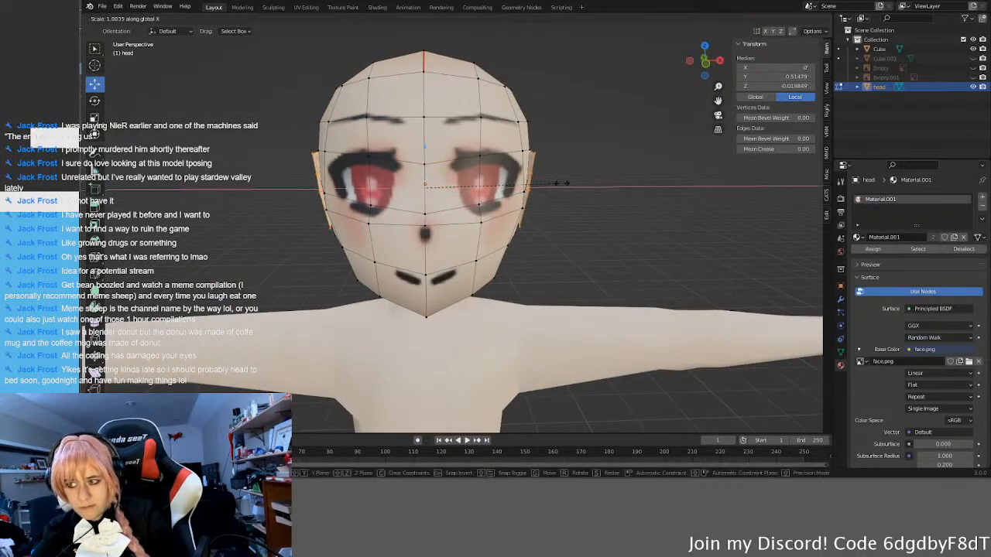
{"action": "left_click", "coordinate": [564, 183]}
{"action": "middle_click_drag", "start_coordinate": [590, 207], "coordinate": [540, 212]}
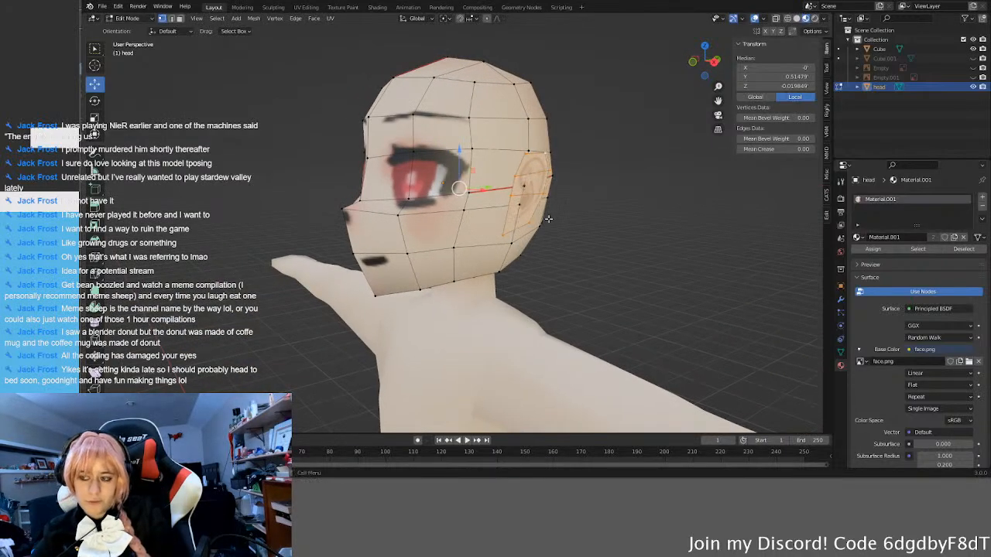
Step: Try scaling the selected ears along the global X axis again, and leave Edit Mode
{"action": "key", "text": "s"}
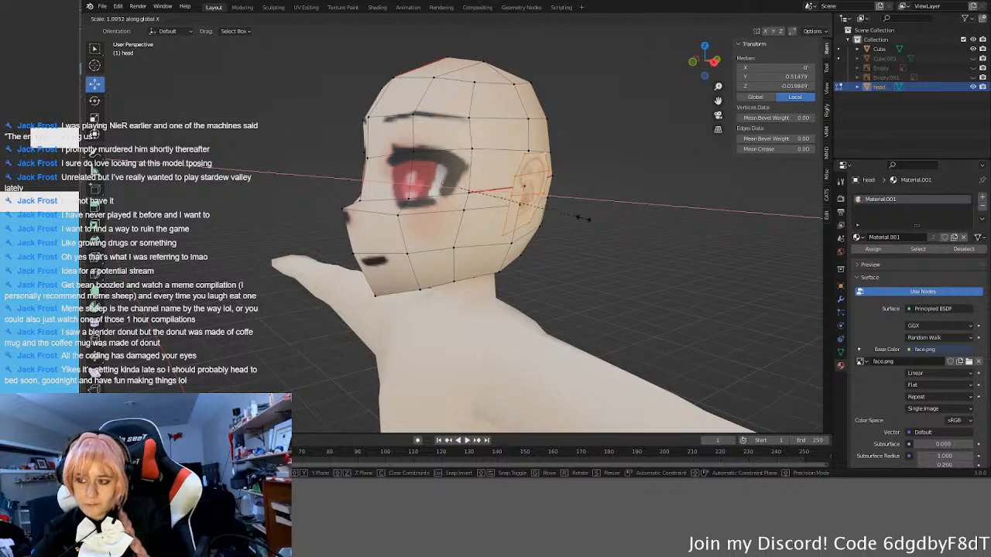
{"action": "right_click", "coordinate": [589, 229]}
{"action": "middle_click_drag", "start_coordinate": [587, 249], "coordinate": [574, 250]}
{"action": "key", "text": "Tab"}
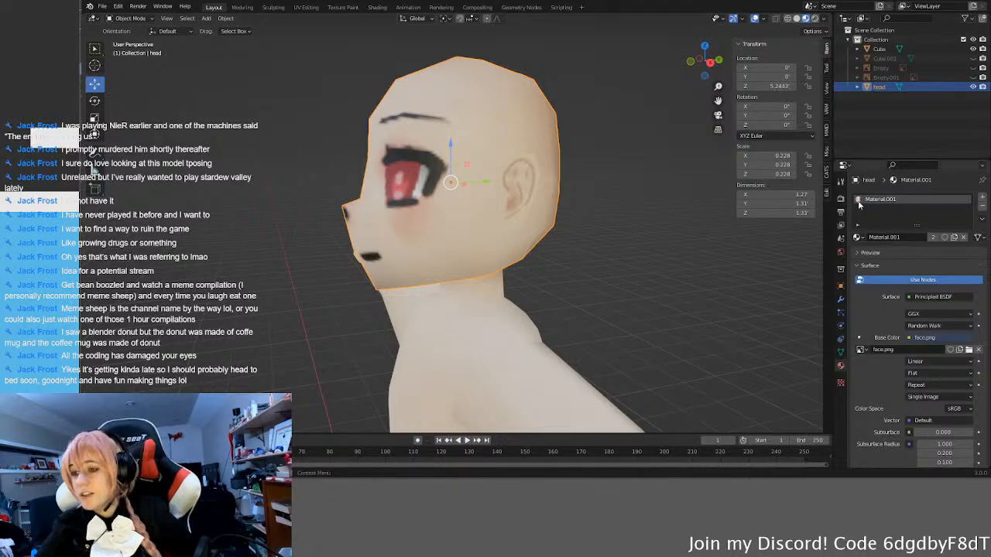
Step: Deselect the head and check the ears on both sides of it from a distance
{"action": "left_click", "coordinate": [627, 254]}
{"action": "scroll", "coordinate": [565, 287], "scroll_direction": "down", "scroll_amount": 5}
{"action": "middle_click_drag", "start_coordinate": [565, 288], "coordinate": [605, 256]}
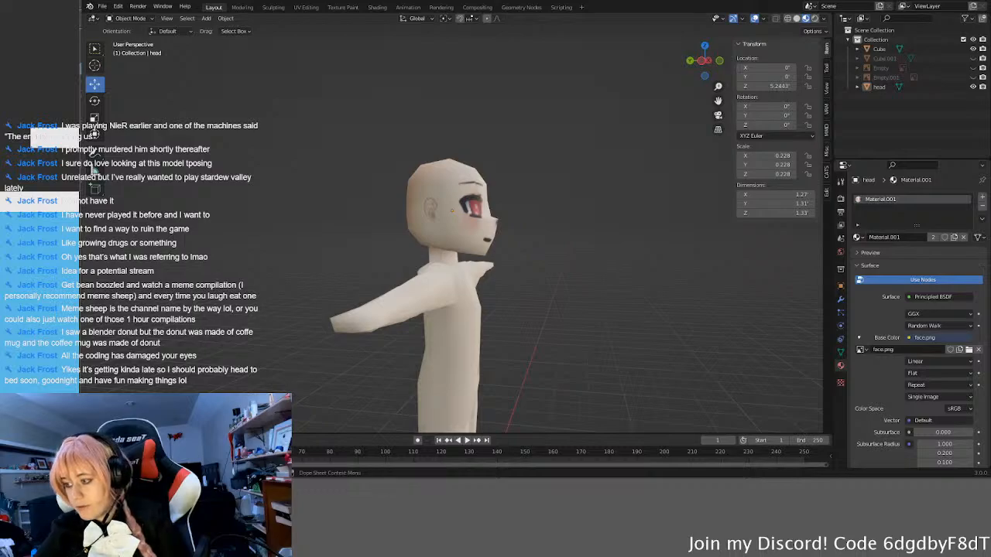
{"action": "middle_click_drag", "start_coordinate": [694, 371], "coordinate": [521, 368]}
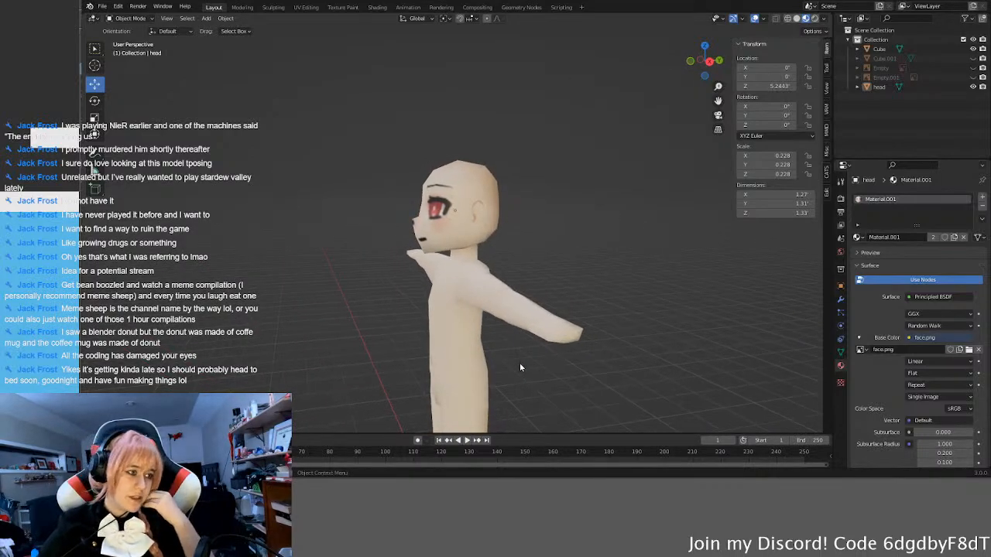
{"action": "middle_click_drag", "start_coordinate": [498, 212], "coordinate": [484, 209]}
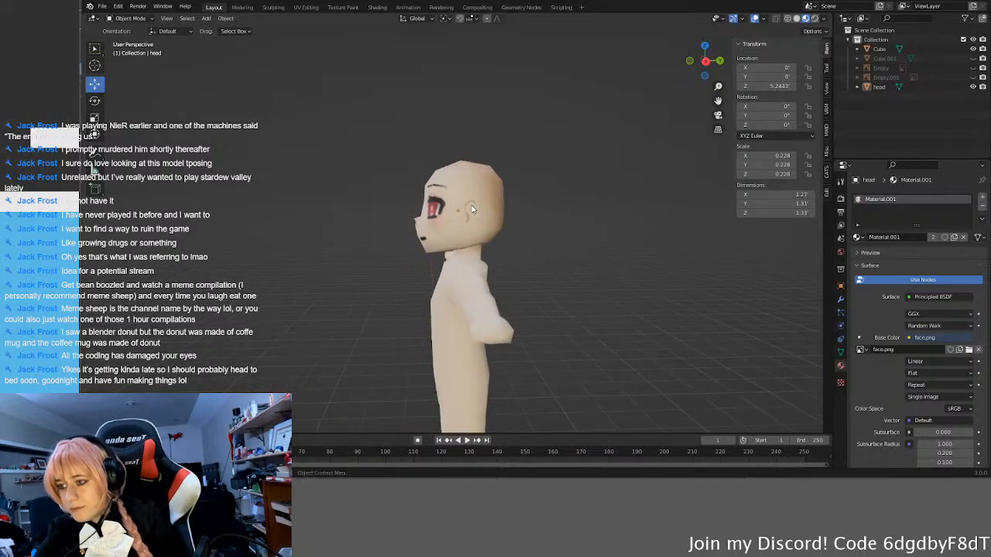
Step: In Edit Mode on the head, select the linked geometry of both ears
{"action": "left_click", "coordinate": [496, 195]}
{"action": "scroll", "coordinate": [495, 195], "scroll_direction": "up", "scroll_amount": 4}
{"action": "key", "text": "Tab"}
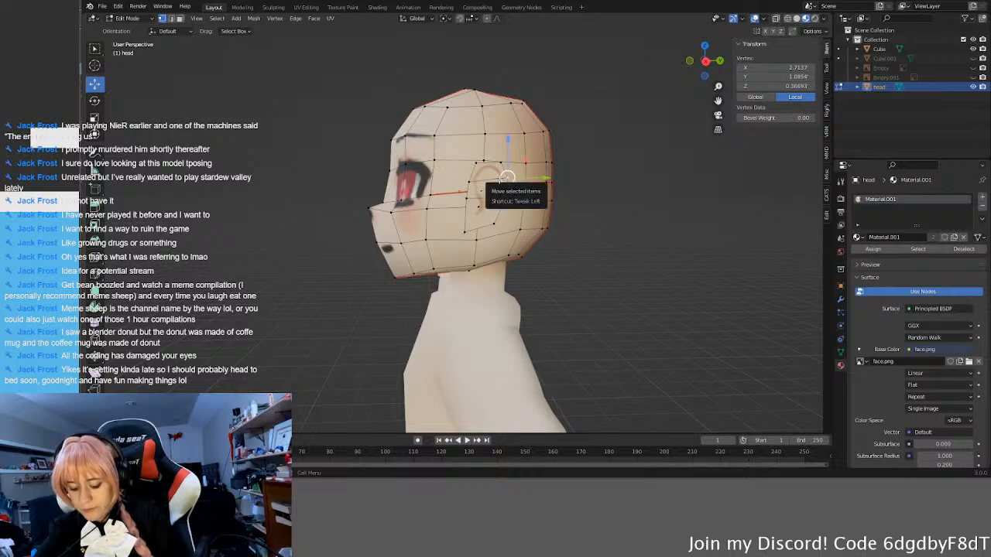
{"action": "key", "text": "l"}
{"action": "middle_click_drag", "start_coordinate": [330, 246], "coordinate": [474, 242]}
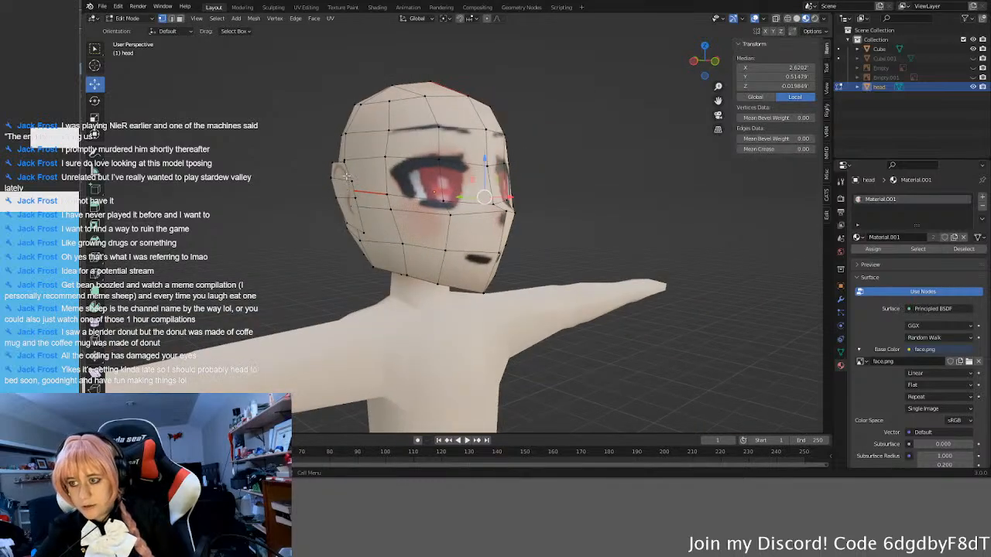
{"action": "key", "text": "l"}
Step: Rotate both ears slightly about the global X axis to tilt them in side view
{"action": "middle_click_drag", "start_coordinate": [755, 264], "coordinate": [599, 282]}
{"action": "key", "text": "r"}
{"action": "key", "text": "x"}
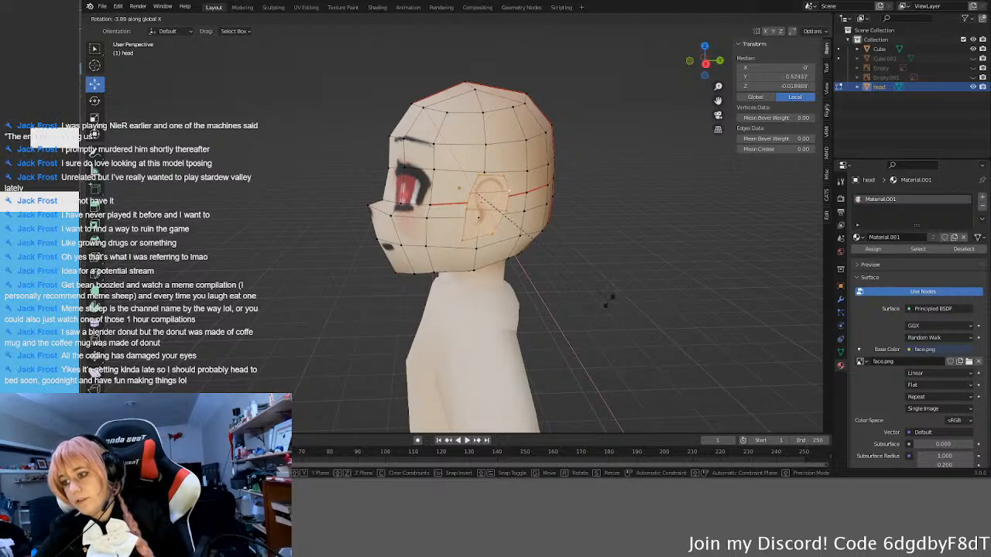
{"action": "left_click", "coordinate": [544, 238]}
Step: Move both ears slightly toward the back of the head along the global Y axis and return to Object Mode
{"action": "middle_click_drag", "start_coordinate": [545, 239], "coordinate": [536, 233]}
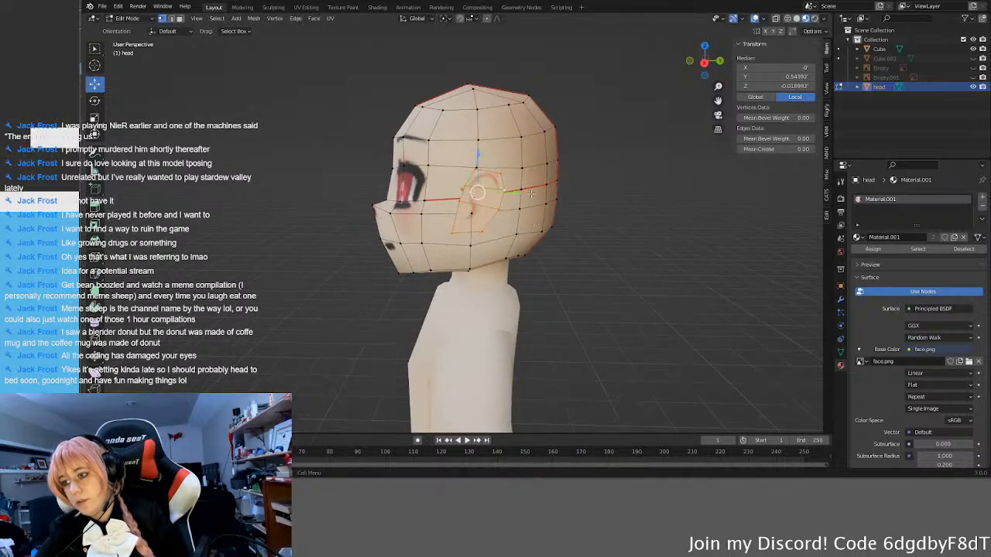
{"action": "left_click_drag", "start_coordinate": [518, 192], "coordinate": [524, 200]}
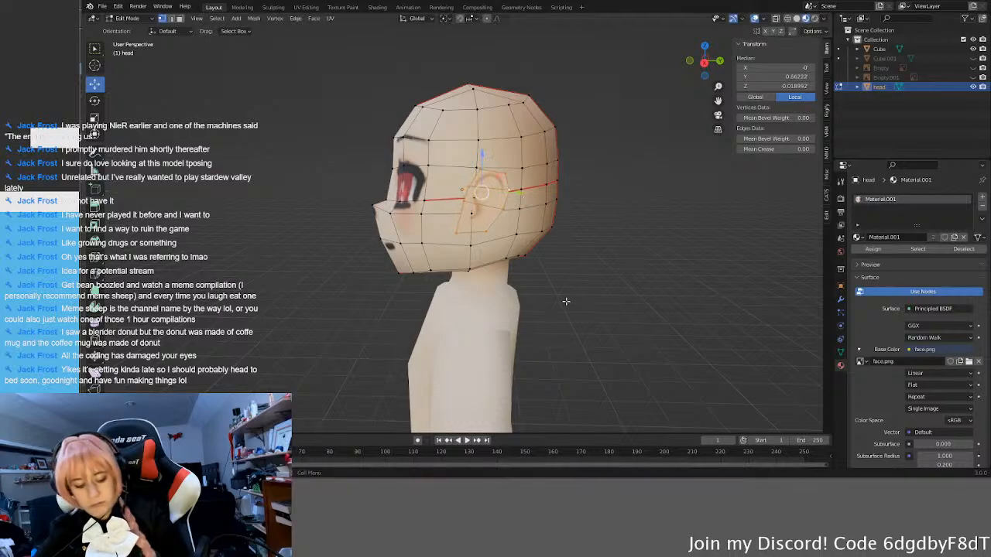
{"action": "key", "text": "Tab"}
Step: Deselect the head and examine the tilted ears from side and three-quarter angles, both near and far
{"action": "middle_click_drag", "start_coordinate": [502, 328], "coordinate": [529, 344]}
{"action": "scroll", "coordinate": [588, 328], "scroll_direction": "down", "scroll_amount": 6}
{"action": "scroll", "coordinate": [478, 276], "scroll_direction": "up", "scroll_amount": 8}
{"action": "scroll", "coordinate": [477, 276], "scroll_direction": "up", "scroll_amount": 2}
{"action": "middle_click_drag", "start_coordinate": [477, 277], "coordinate": [442, 294]}
{"action": "scroll", "coordinate": [484, 258], "scroll_direction": "down", "scroll_amount": 9}
{"action": "left_click", "coordinate": [531, 282]}
{"action": "middle_click_drag", "start_coordinate": [530, 283], "coordinate": [590, 317]}
{"action": "scroll", "coordinate": [492, 265], "scroll_direction": "down", "scroll_amount": 2}
{"action": "scroll", "coordinate": [575, 306], "scroll_direction": "up", "scroll_amount": 1}
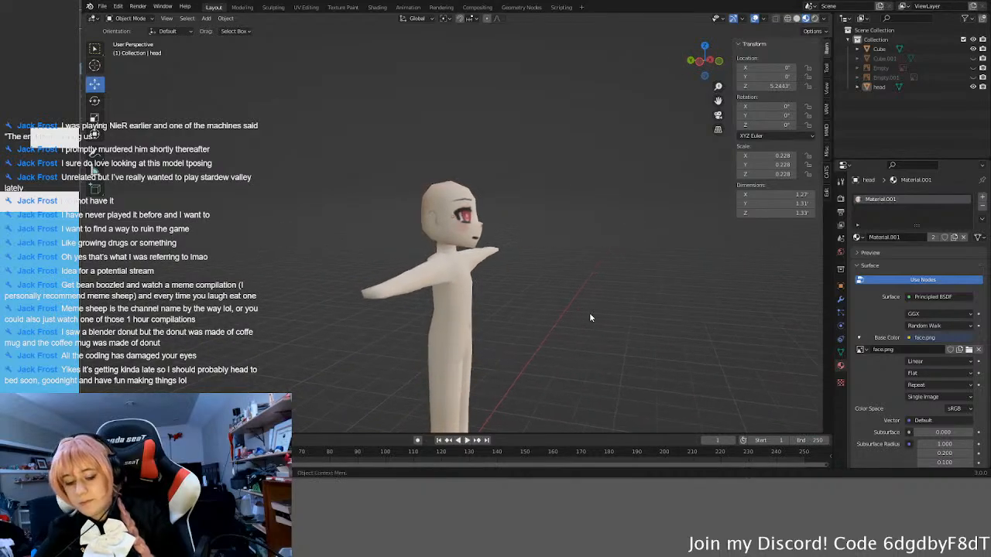
{"action": "scroll", "coordinate": [547, 290], "scroll_direction": "up", "scroll_amount": 4}
{"action": "middle_click_drag", "start_coordinate": [531, 290], "coordinate": [504, 291]}
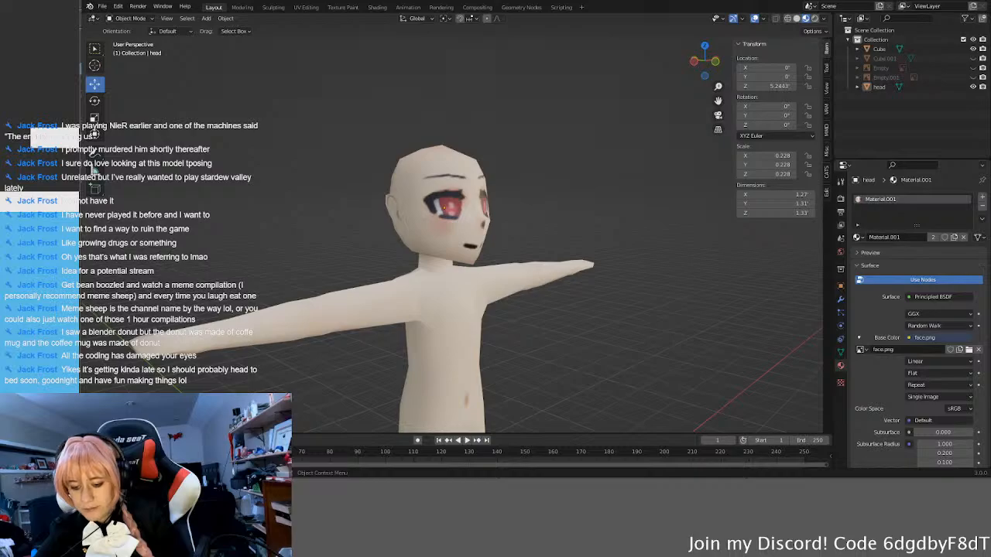
{"action": "middle_click_drag", "start_coordinate": [539, 285], "coordinate": [604, 280]}
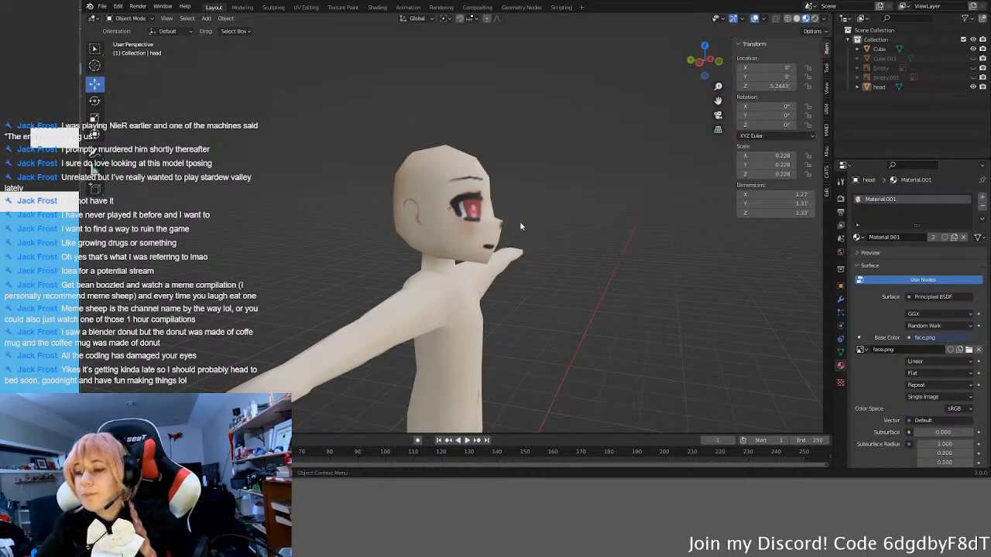
{"action": "mouse_move", "coordinate": [576, 279]}
{"action": "middle_mouse_down"}
{"action": "mouse_move", "coordinate": [606, 273]}
{"action": "mouse_move", "coordinate": [568, 268]}
{"action": "mouse_move", "coordinate": [601, 270]}
{"action": "mouse_move", "coordinate": [589, 277]}
{"action": "middle_mouse_up"}
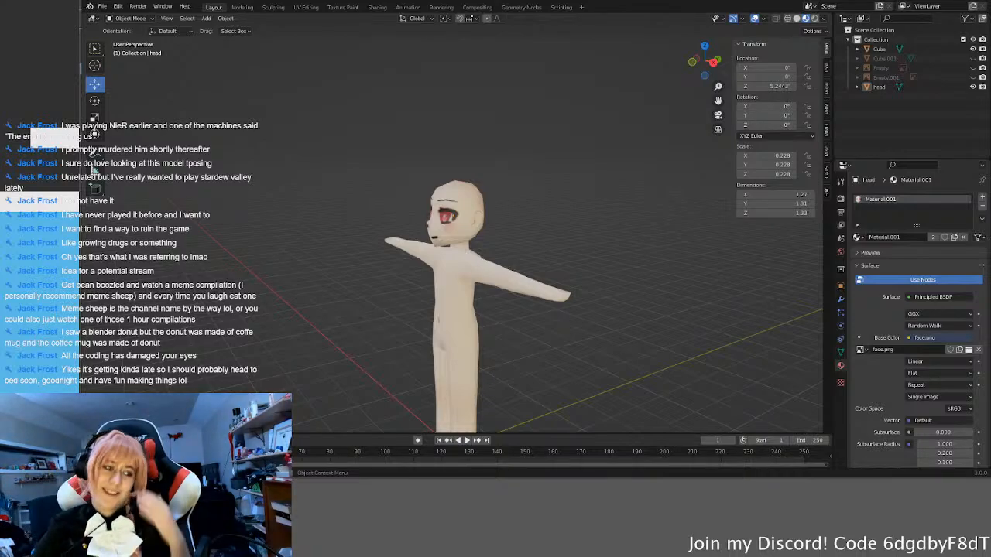
Step: Inspect the back of the head and the rear of both ears from behind and above
{"action": "middle_click_drag", "start_coordinate": [559, 254], "coordinate": [427, 266]}
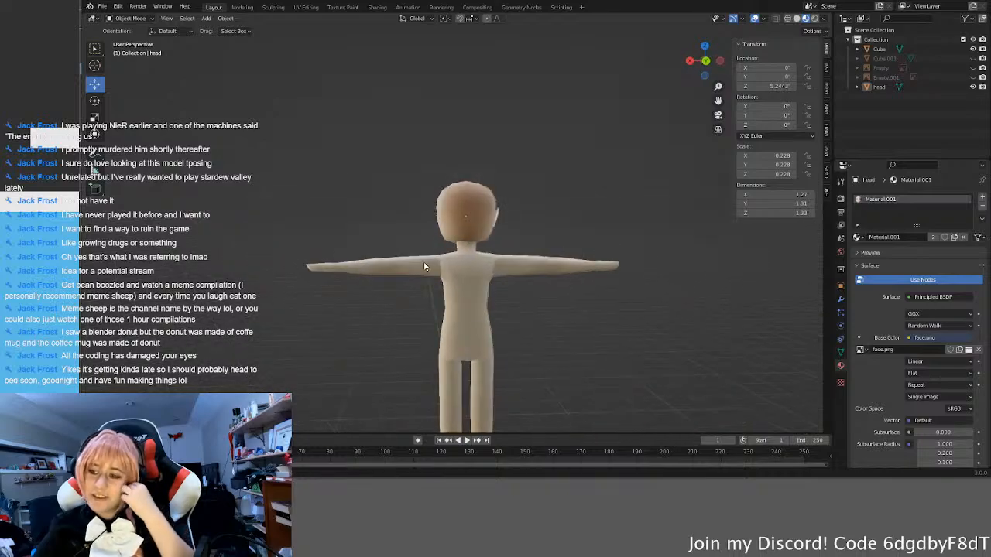
{"action": "scroll", "coordinate": [484, 204], "scroll_direction": "up", "scroll_amount": 5}
{"action": "middle_click_drag", "start_coordinate": [475, 157], "coordinate": [484, 151]}
{"action": "scroll", "coordinate": [483, 151], "scroll_direction": "down", "scroll_amount": 2}
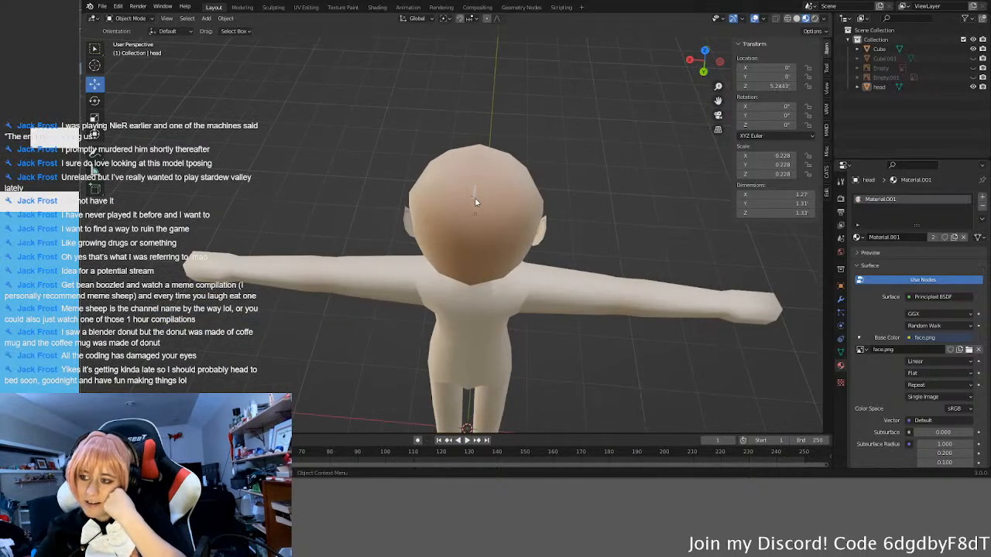
{"action": "scroll", "coordinate": [499, 131], "scroll_direction": "up", "scroll_amount": 7}
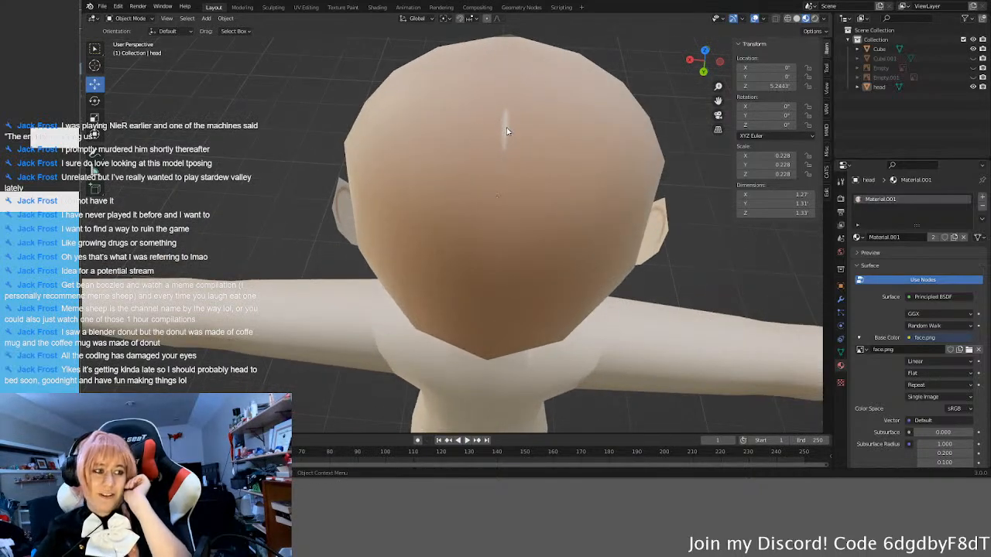
{"action": "scroll", "coordinate": [524, 157], "scroll_direction": "down", "scroll_amount": 5}
Step: Review the painted face and ears from the side and front up close, and the whole character from farther away
{"action": "middle_click_drag", "start_coordinate": [525, 157], "coordinate": [591, 200]}
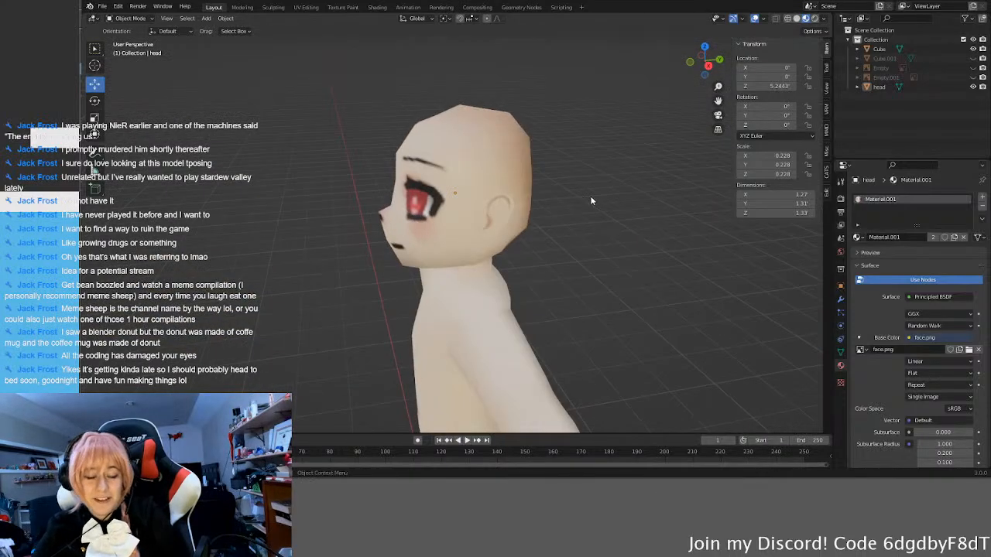
{"action": "scroll", "coordinate": [468, 268], "scroll_direction": "down", "scroll_amount": 1}
{"action": "middle_click_drag", "start_coordinate": [468, 268], "coordinate": [523, 261]}
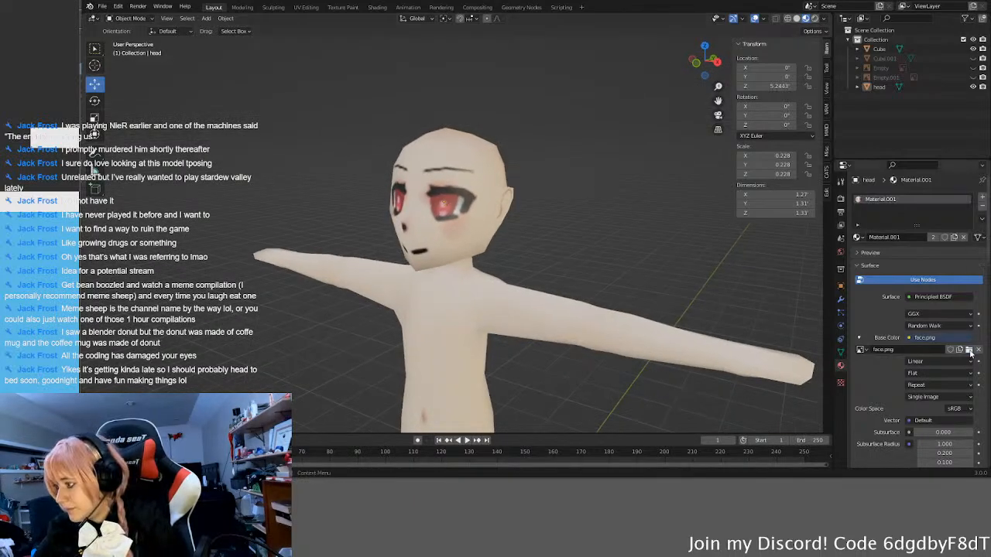
{"action": "middle_click_drag", "start_coordinate": [666, 274], "coordinate": [610, 303]}
{"action": "scroll", "coordinate": [610, 289], "scroll_direction": "up", "scroll_amount": 5}
{"action": "middle_click_drag", "start_coordinate": [529, 292], "coordinate": [507, 310]}
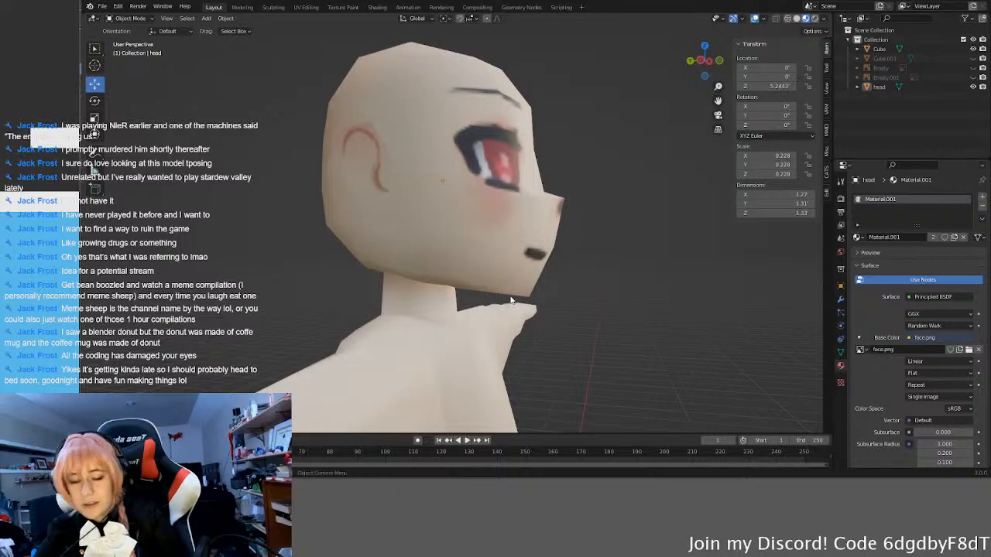
{"action": "mouse_move", "coordinate": [499, 284]}
{"action": "middle_mouse_down"}
{"action": "mouse_move", "coordinate": [457, 289]}
{"action": "mouse_move", "coordinate": [517, 283]}
{"action": "middle_mouse_up"}
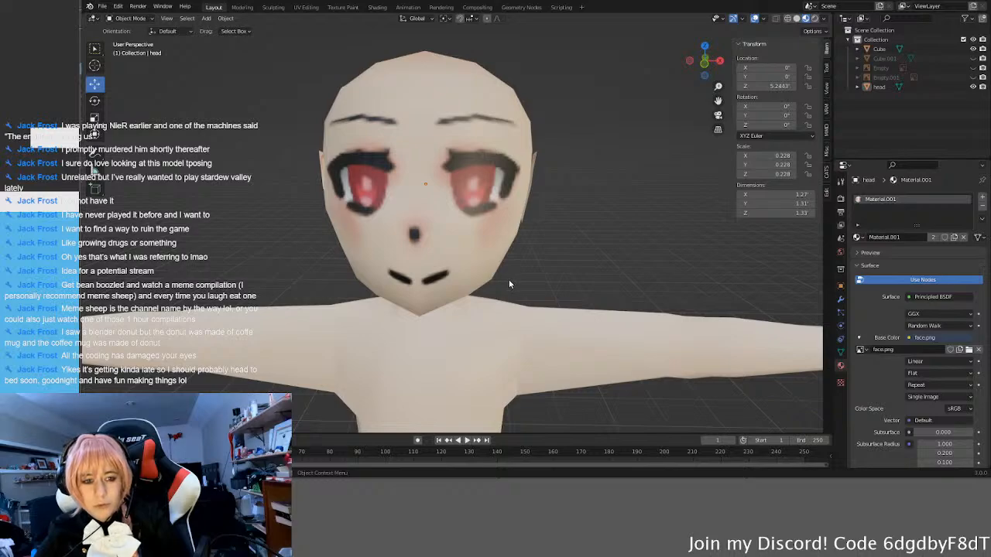
{"action": "scroll", "coordinate": [509, 280], "scroll_direction": "down", "scroll_amount": 2}
{"action": "middle_click_drag", "start_coordinate": [563, 264], "coordinate": [498, 254]}
{"action": "middle_click_drag", "start_coordinate": [607, 308], "coordinate": [657, 306]}
{"action": "scroll", "coordinate": [657, 306], "scroll_direction": "down", "scroll_amount": 7}
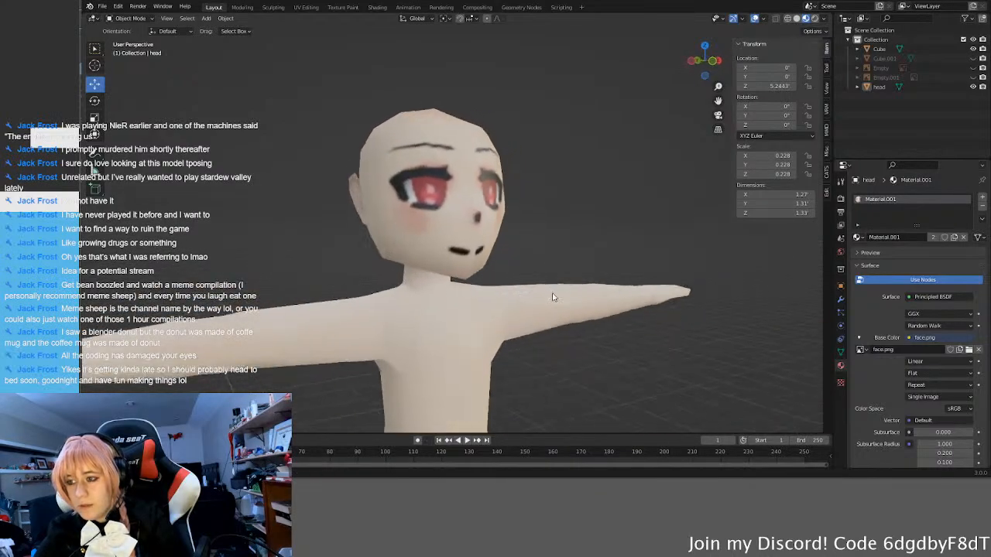
{"action": "middle_click_drag", "start_coordinate": [568, 313], "coordinate": [529, 316]}
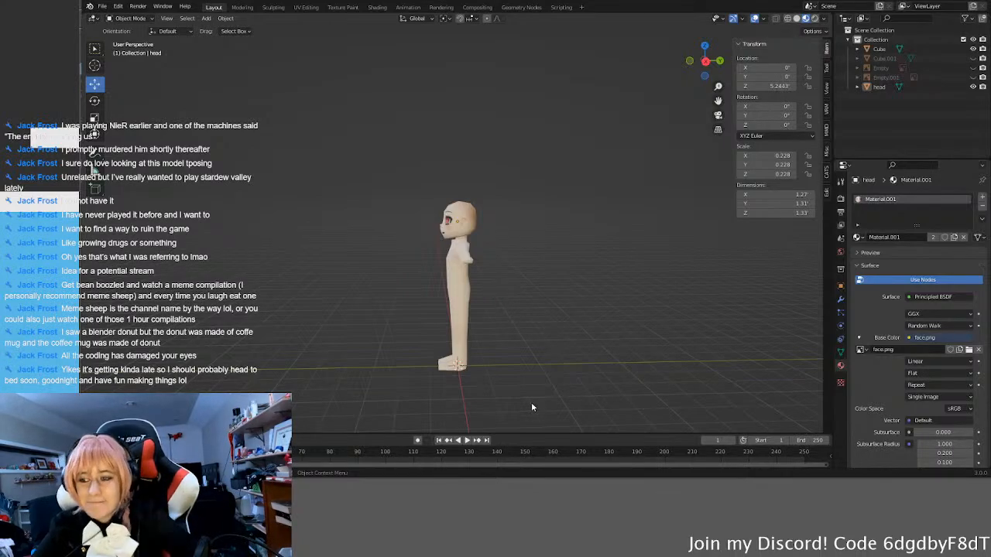
{"action": "middle_click_drag", "start_coordinate": [531, 402], "coordinate": [599, 376]}
{"action": "middle_click_drag", "start_coordinate": [551, 317], "coordinate": [569, 327]}
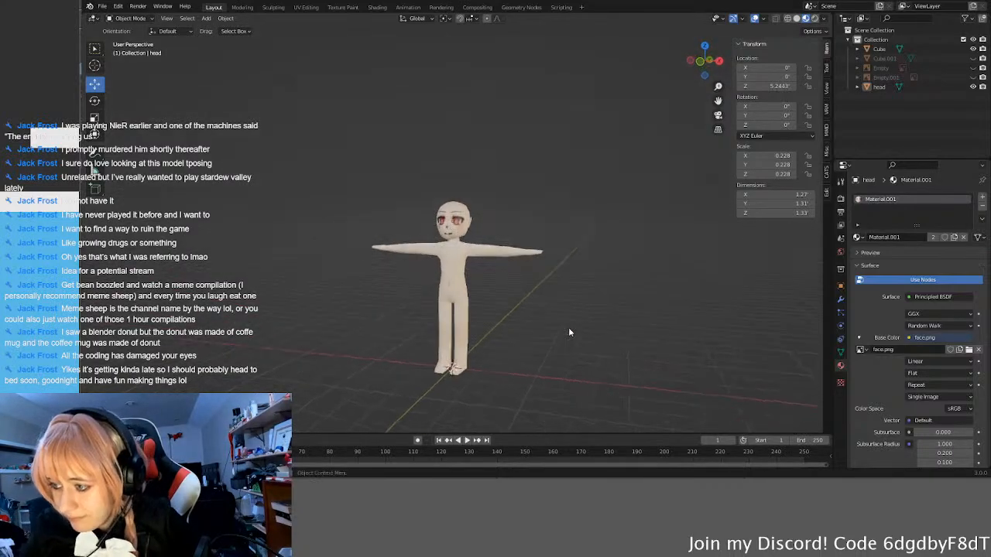